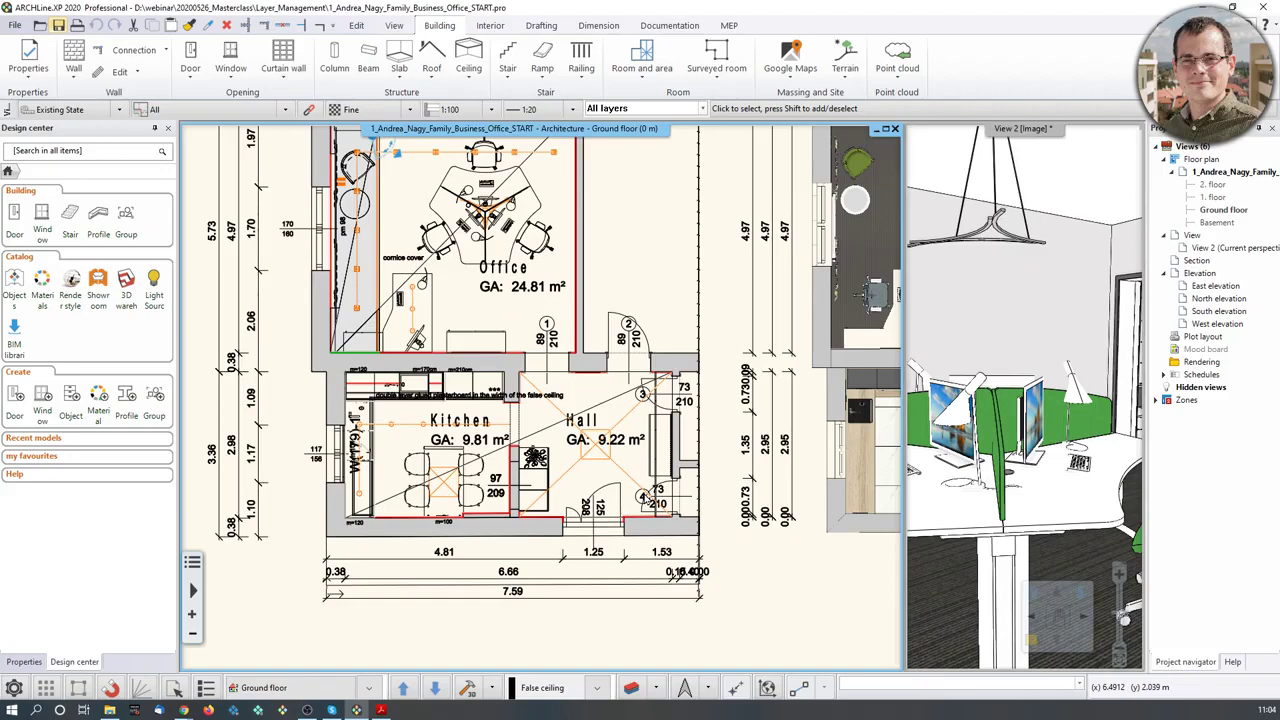
- Open the layer properties manager and compare the full layer list with the Used layers filter
{"action": "scroll", "coordinate": [617, 489], "scroll_direction": "down", "scroll_amount": 3}
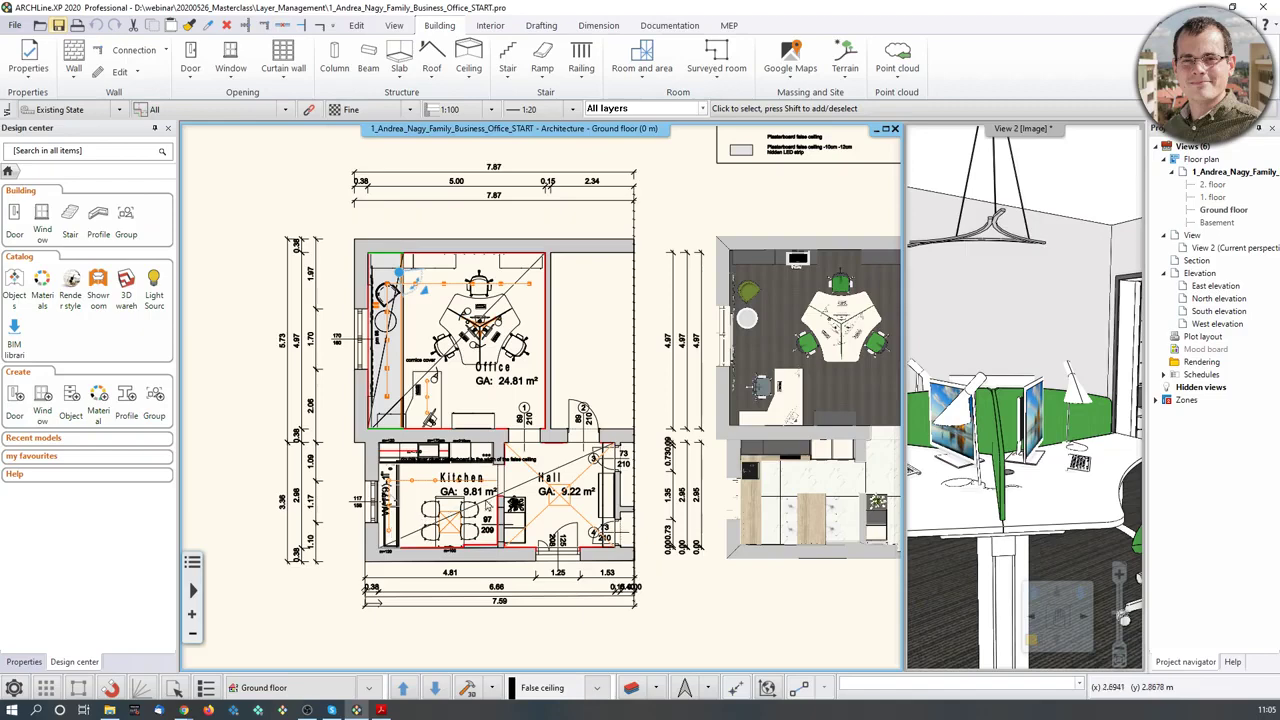
{"action": "left_click", "coordinate": [631, 688]}
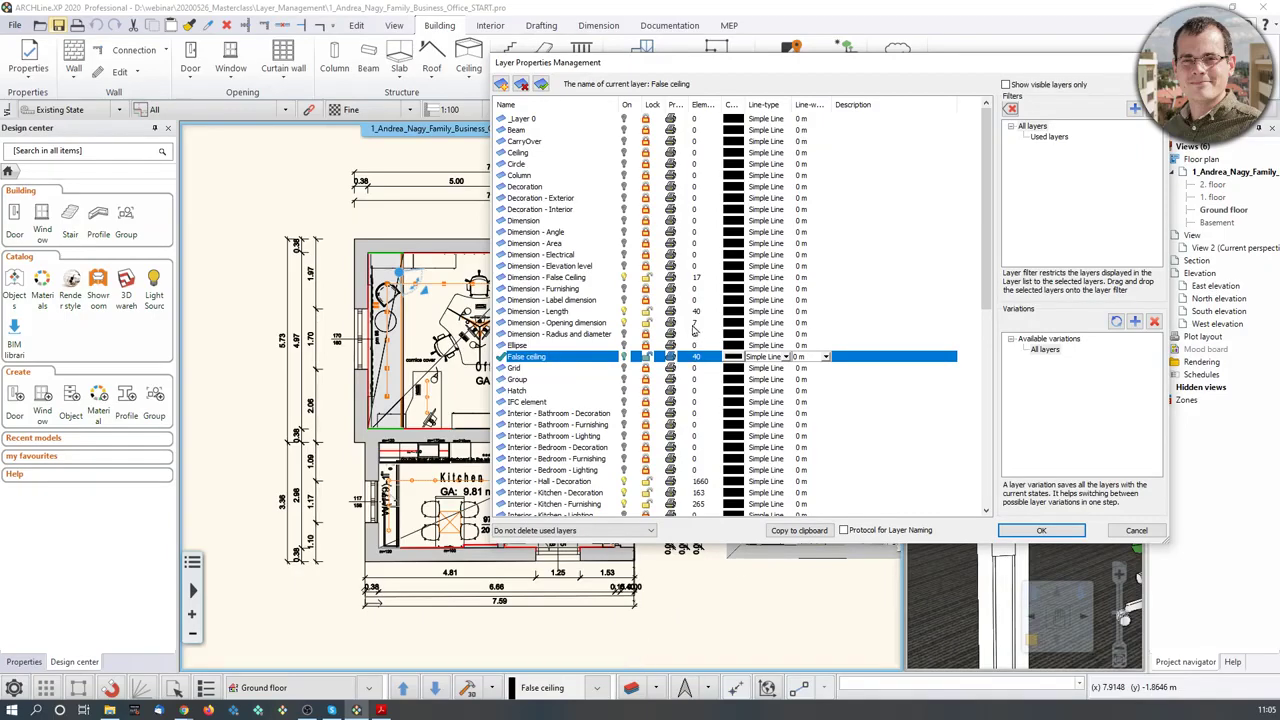
{"action": "scroll", "coordinate": [676, 343], "scroll_direction": "down", "scroll_amount": 8}
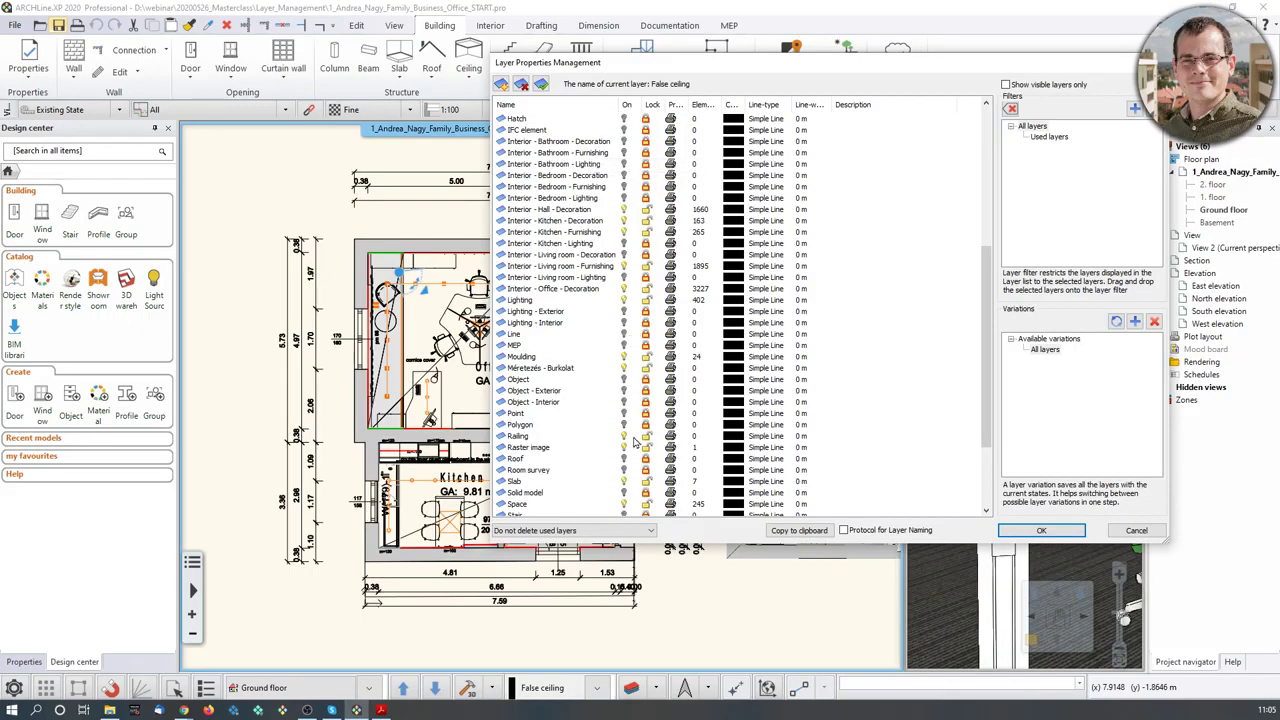
{"action": "scroll", "coordinate": [633, 440], "scroll_direction": "up", "scroll_amount": 8}
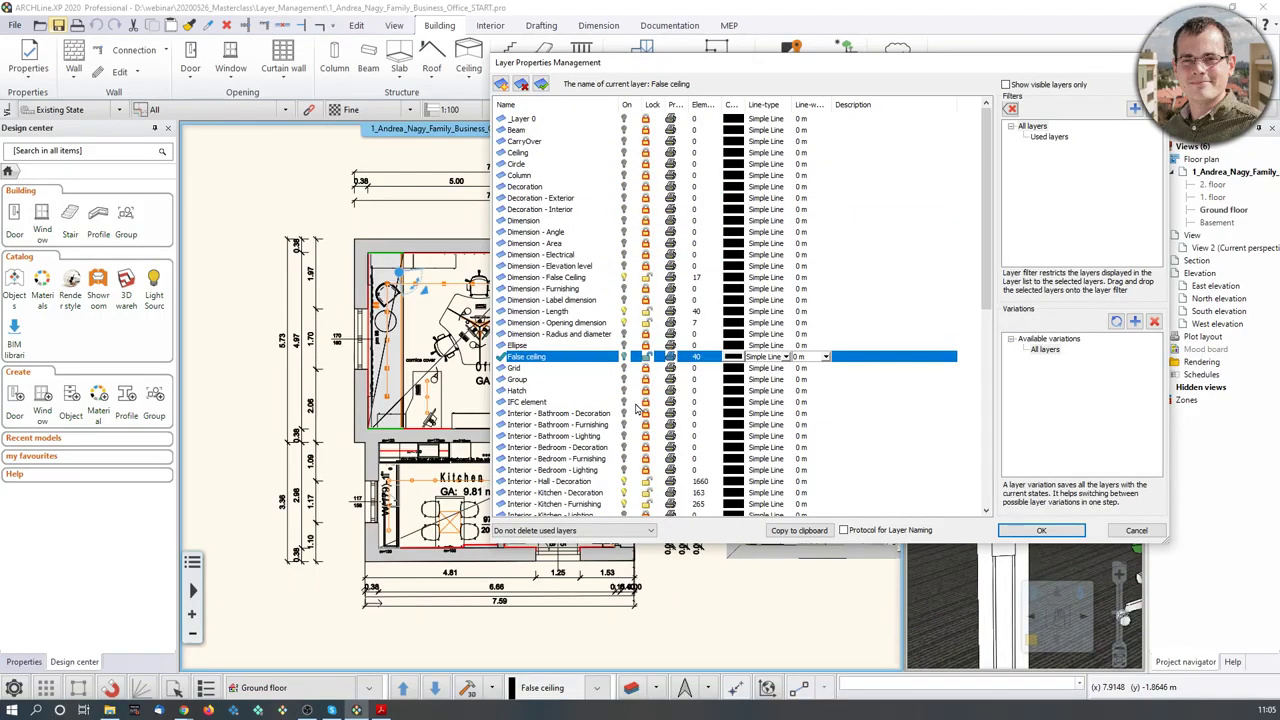
{"action": "left_click", "coordinate": [1049, 137]}
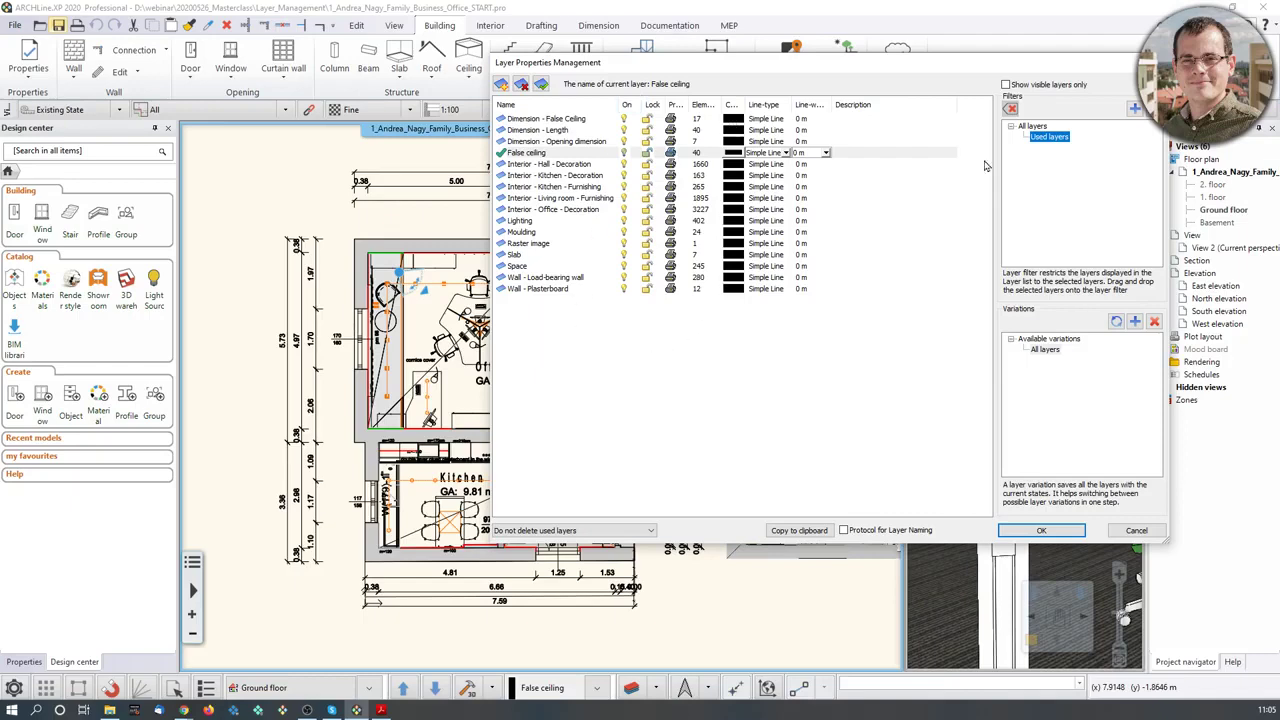
{"action": "left_click", "coordinate": [1038, 127]}
{"action": "left_click", "coordinate": [1049, 137]}
{"action": "left_click", "coordinate": [1035, 127]}
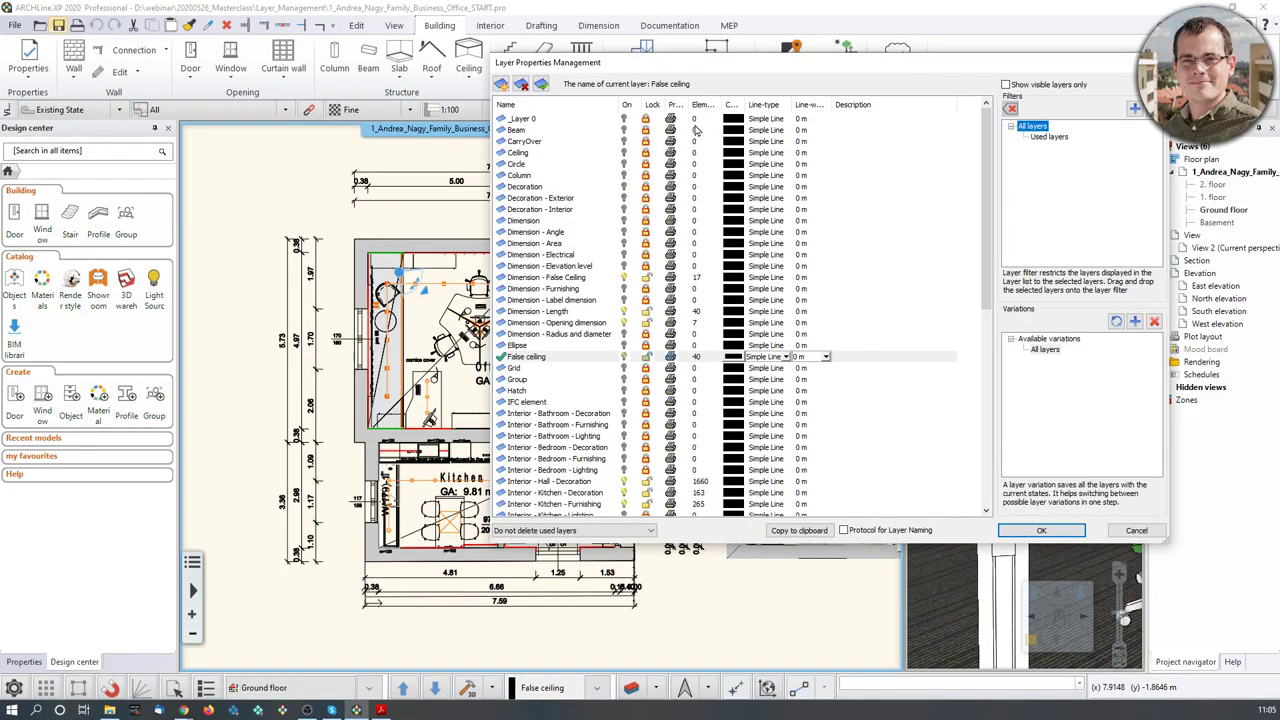
- Filter the list to Used layers and widen the Elements, On and Lock columns, repositioning the dialog over the plan
{"action": "left_click_drag", "start_coordinate": [721, 104], "coordinate": [756, 104]}
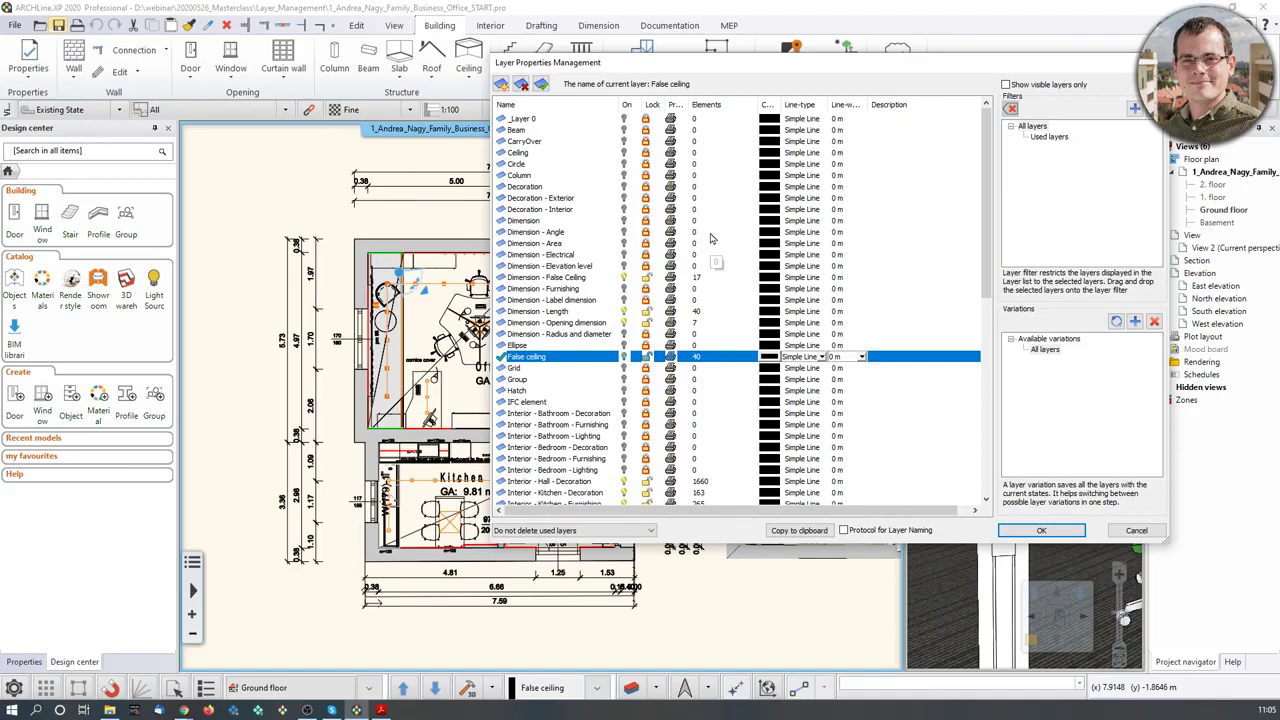
{"action": "left_click", "coordinate": [1047, 137]}
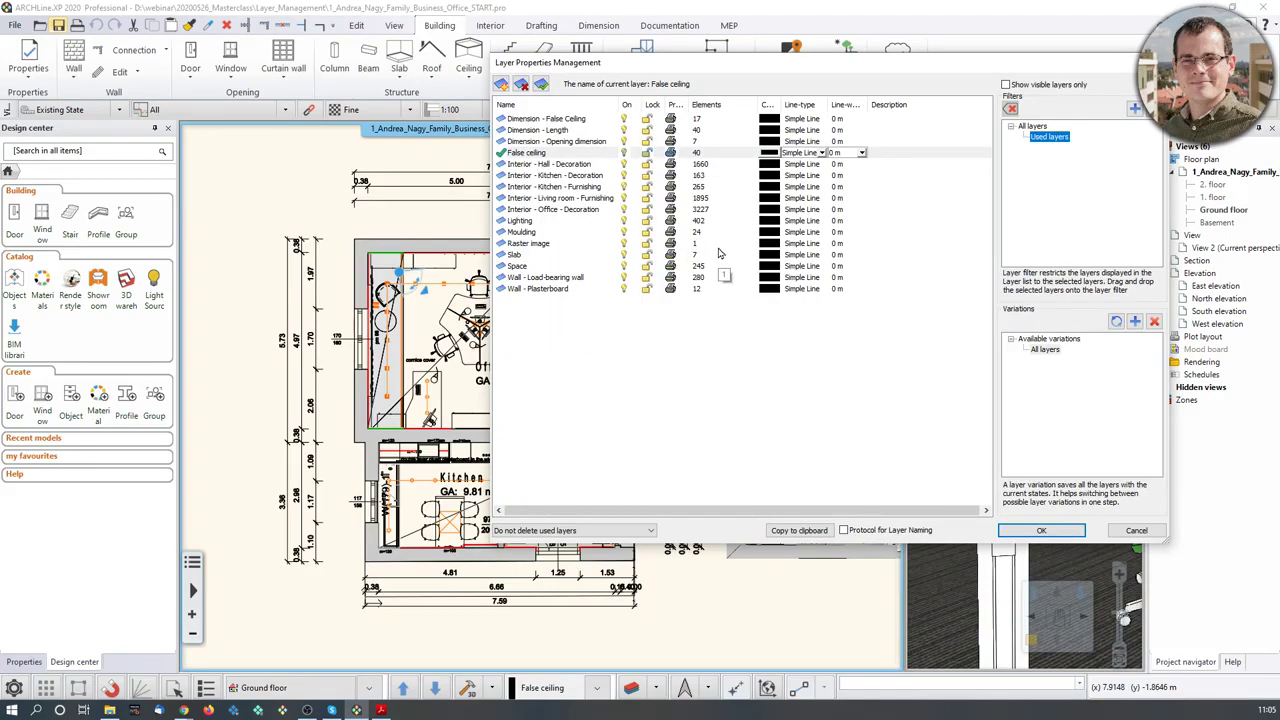
{"action": "left_click_drag", "start_coordinate": [733, 70], "coordinate": [920, 133]}
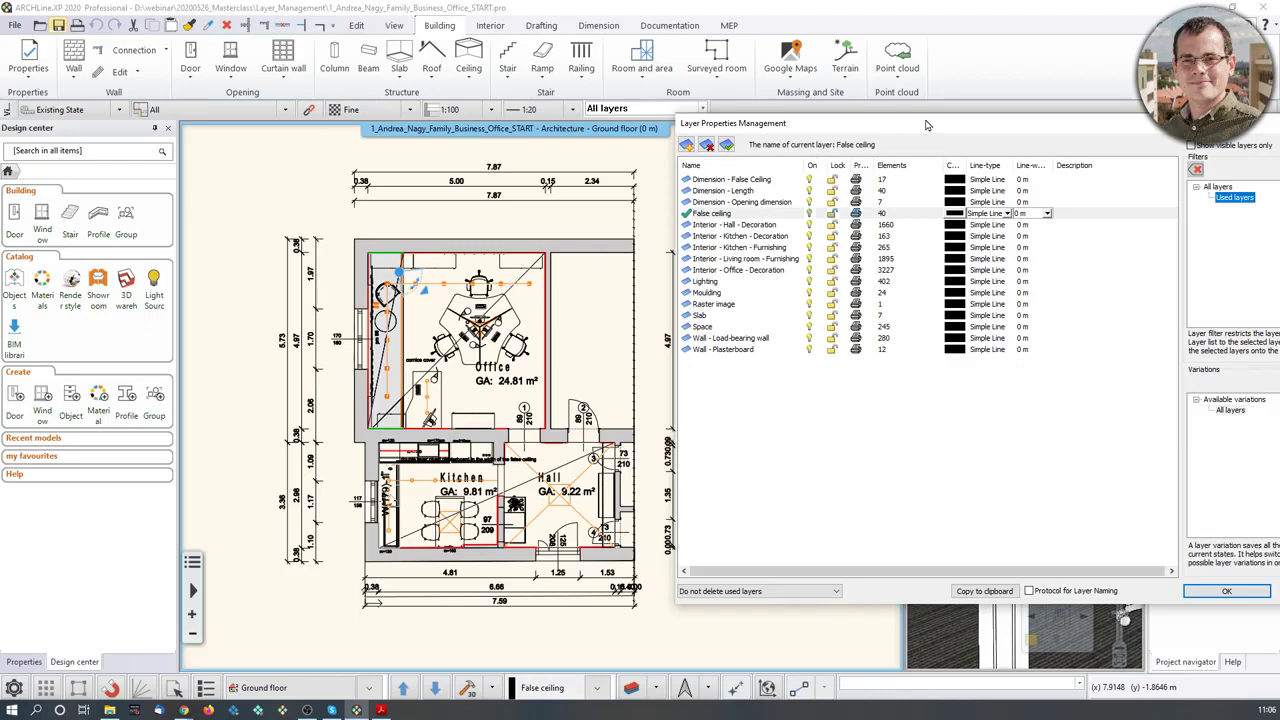
{"action": "left_click_drag", "start_coordinate": [920, 131], "coordinate": [771, 144]}
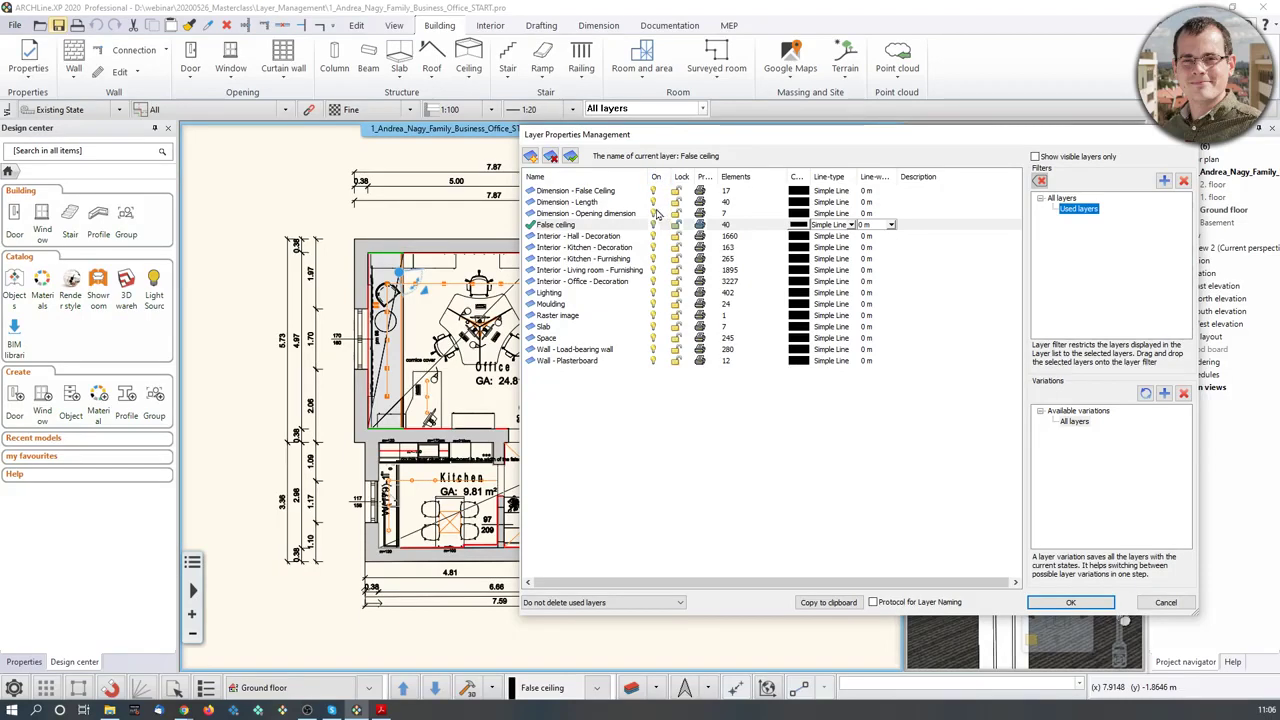
{"action": "left_click_drag", "start_coordinate": [667, 176], "coordinate": [736, 176]}
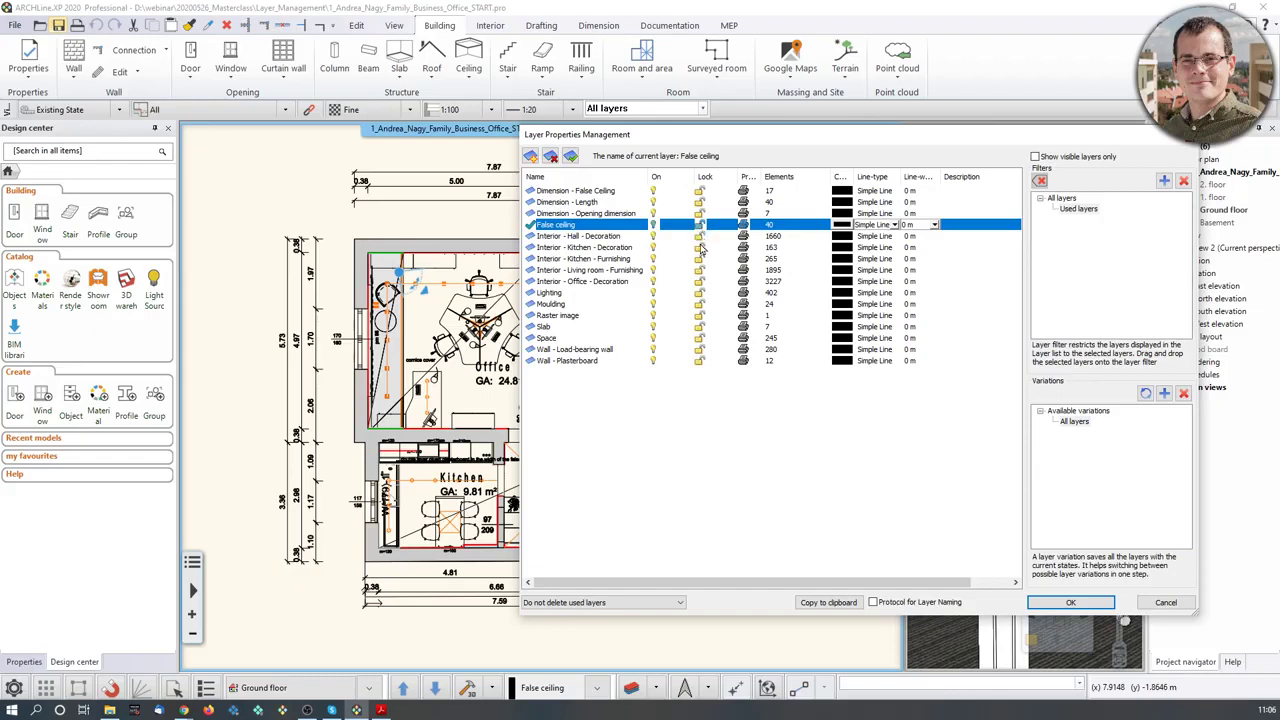
- Make Wall - Load-bearing wall the current layer
{"action": "left_click", "coordinate": [612, 258]}
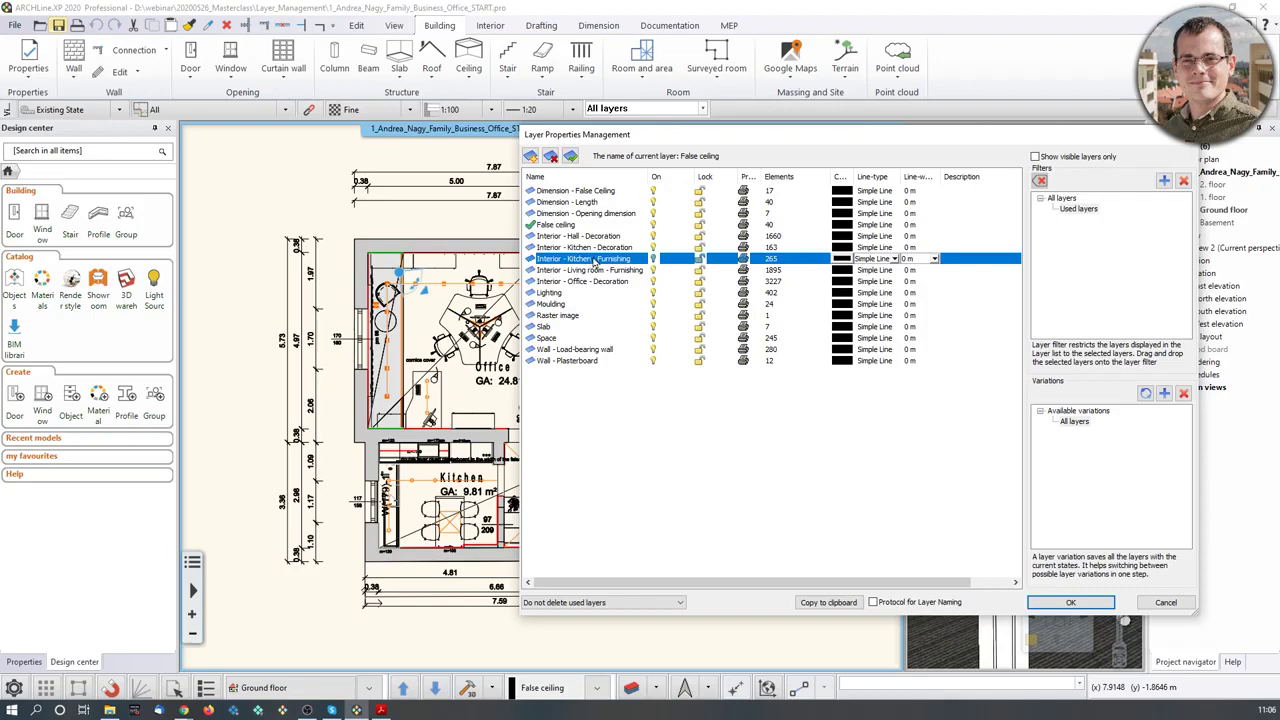
{"action": "left_click", "coordinate": [584, 361]}
{"action": "left_click", "coordinate": [552, 350]}
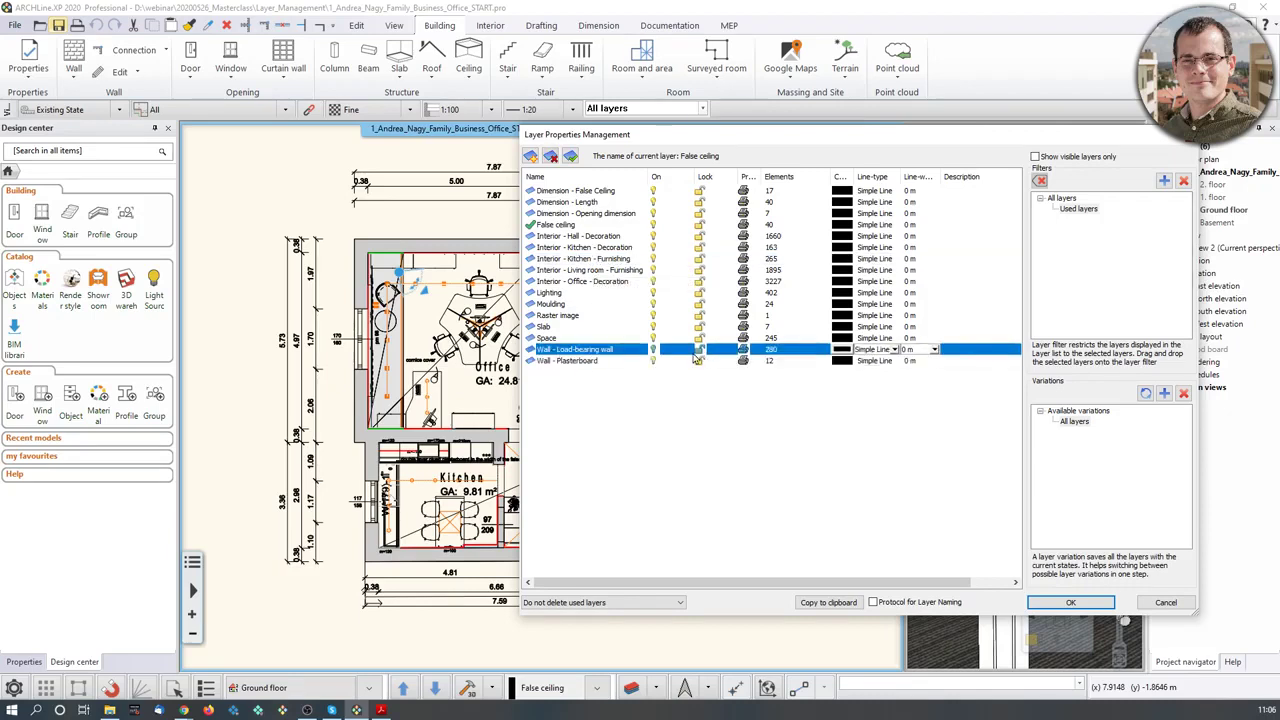
{"action": "left_click", "coordinate": [572, 158]}
- Turn off and lock all used layers except the current one, apply it, and check the remaining walls on the plan
{"action": "left_click", "coordinate": [598, 348]}
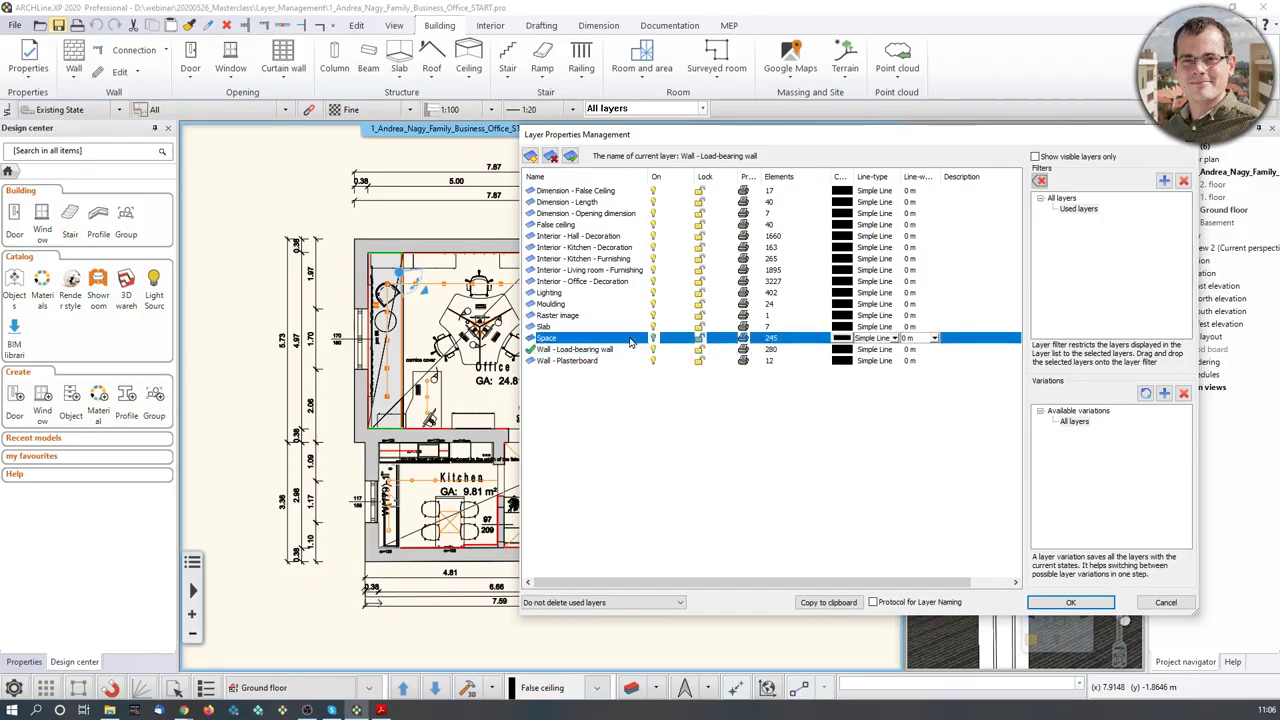
{"action": "key", "text": "ctrl+a"}
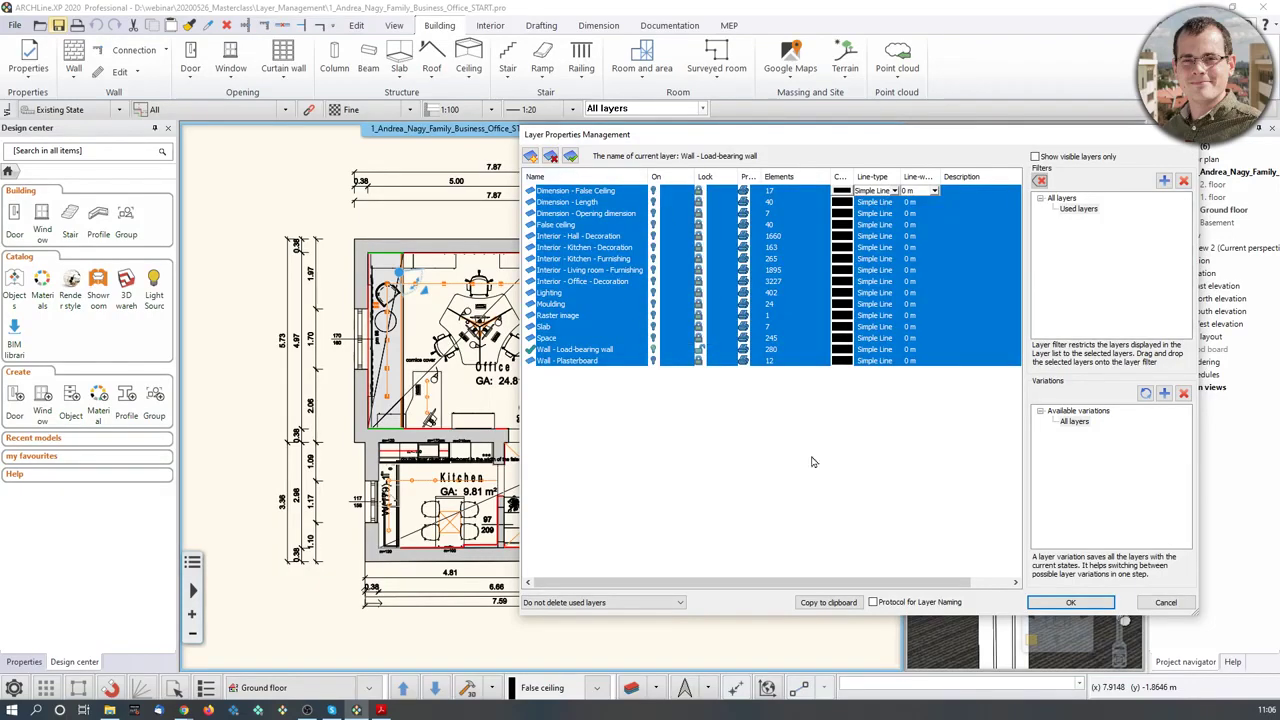
{"action": "left_click", "coordinate": [1104, 601]}
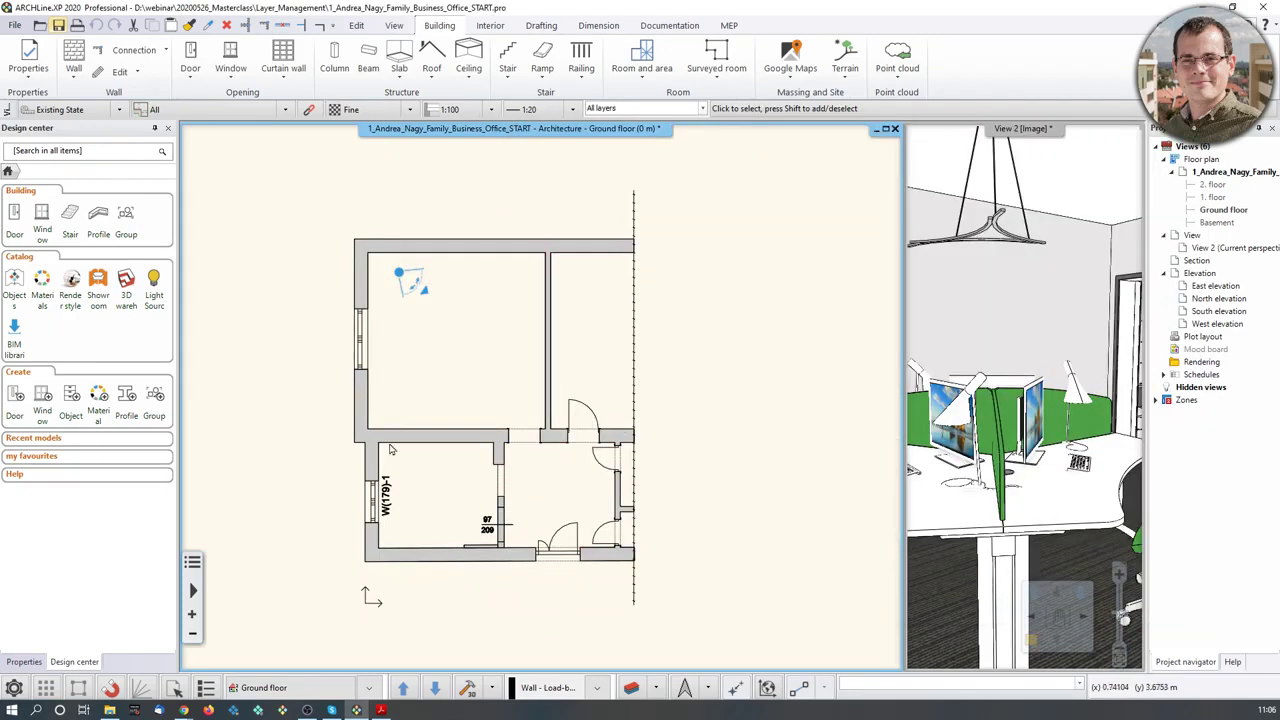
{"action": "scroll", "coordinate": [449, 331], "scroll_direction": "up", "scroll_amount": 1}
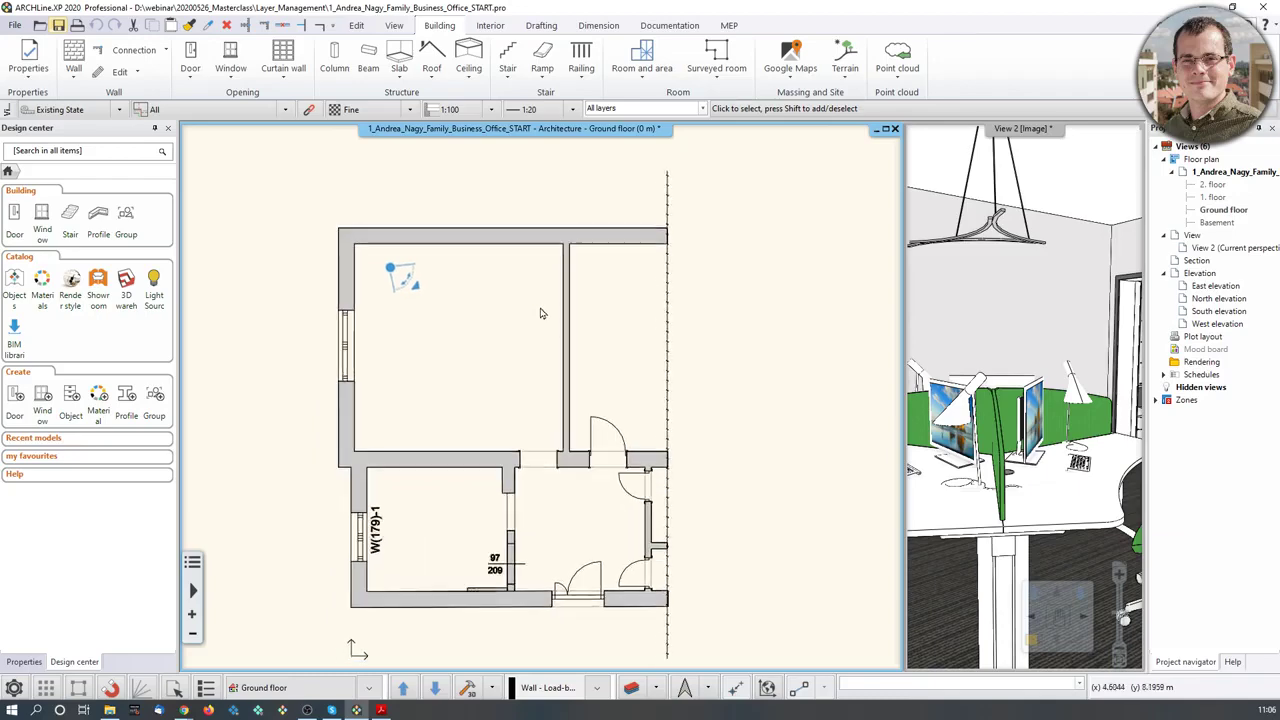
{"action": "left_click", "coordinate": [514, 238]}
{"action": "key", "text": "Escape"}
- Turn on the Wall - Plasterboard, Slab and Dimension - Length layers in the layer manager and apply the changes
{"action": "left_click", "coordinate": [630, 688]}
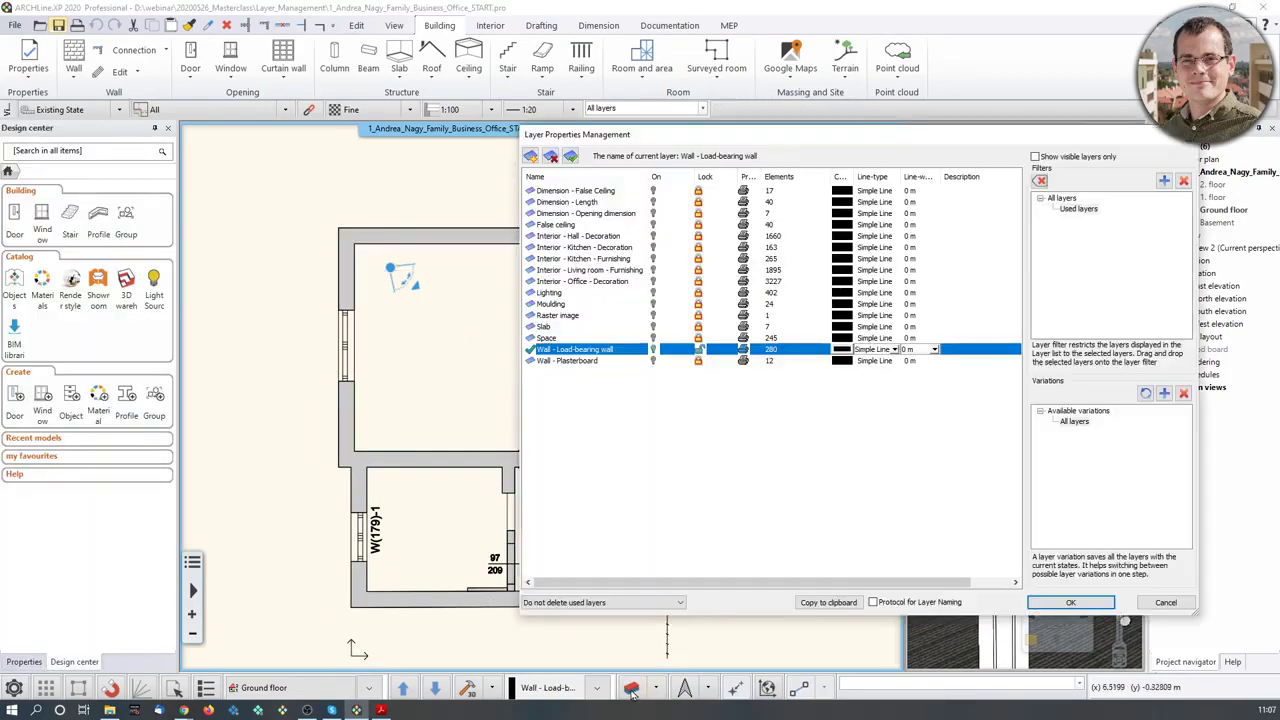
{"action": "left_click", "coordinate": [713, 446]}
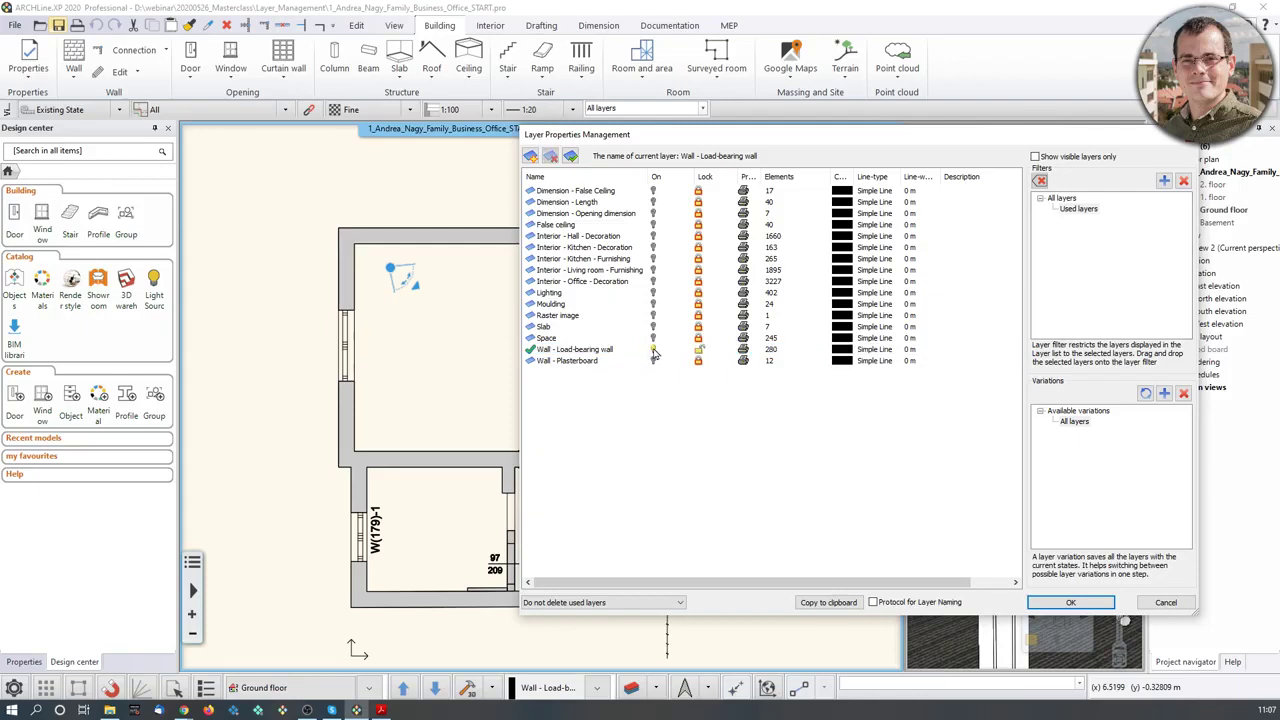
{"action": "left_click", "coordinate": [618, 349]}
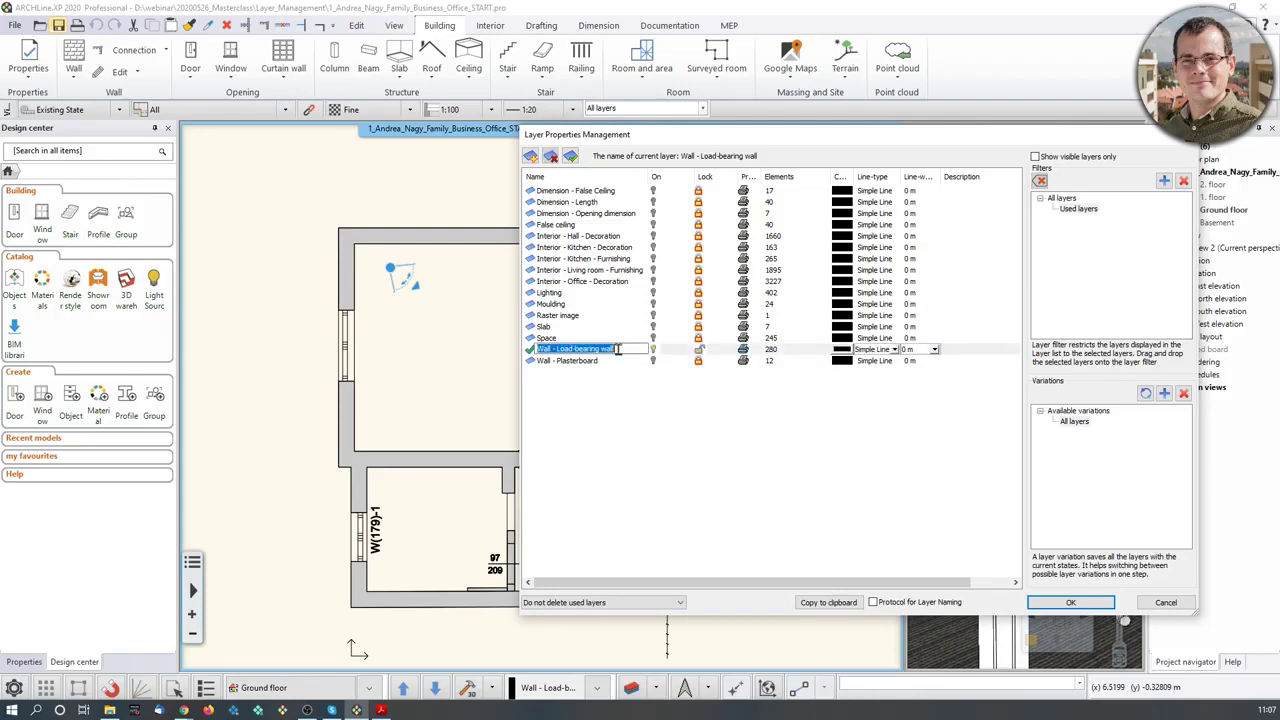
{"action": "left_click", "coordinate": [643, 403]}
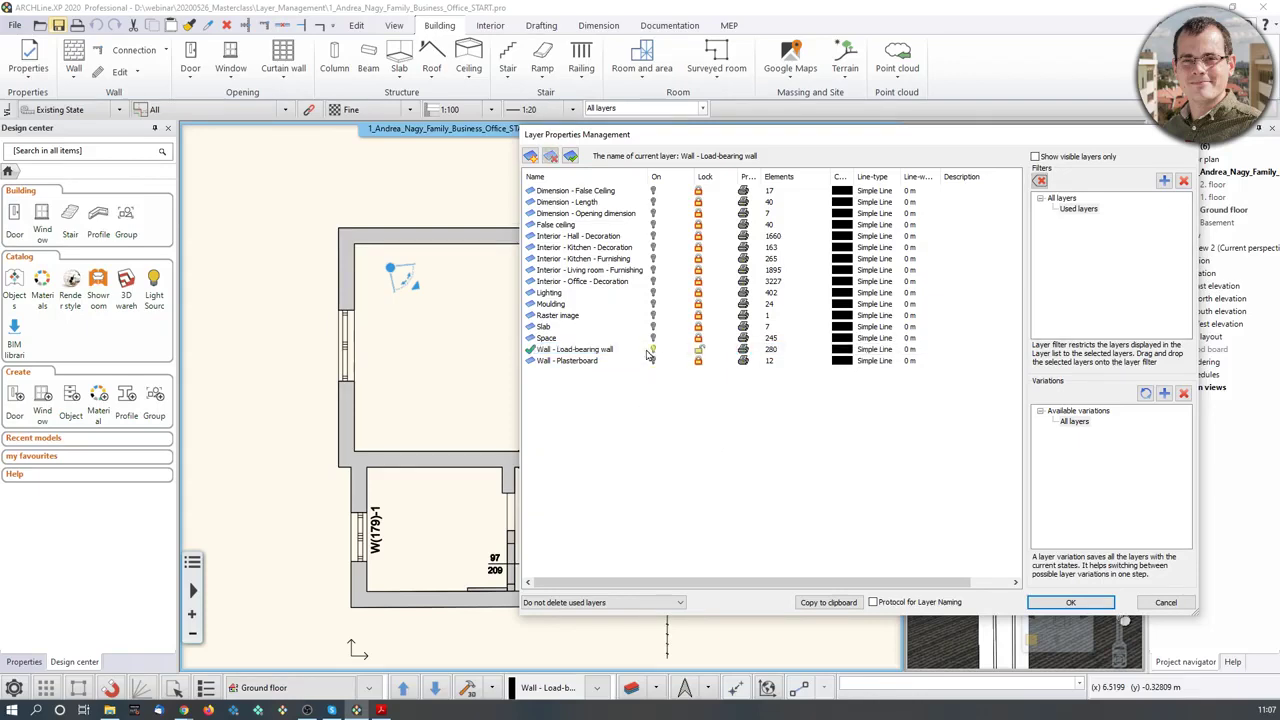
{"action": "left_click_drag", "start_coordinate": [735, 134], "coordinate": [841, 121]}
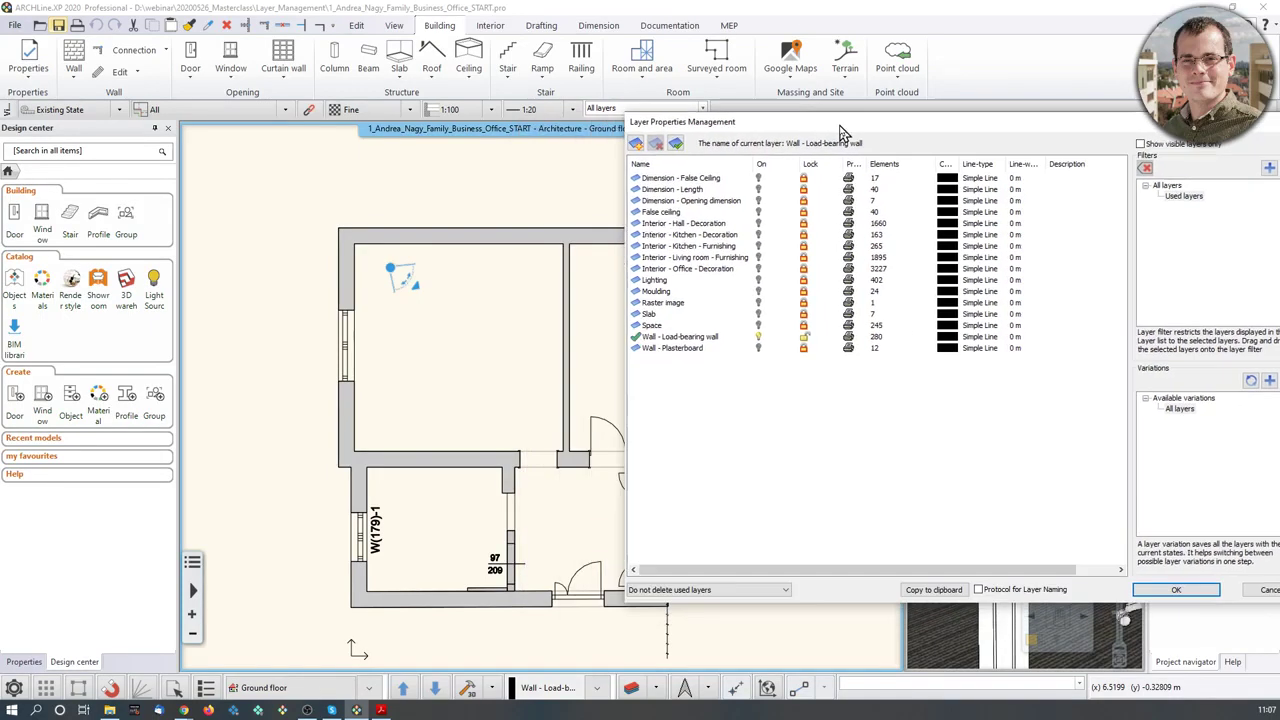
{"action": "left_click", "coordinate": [766, 350]}
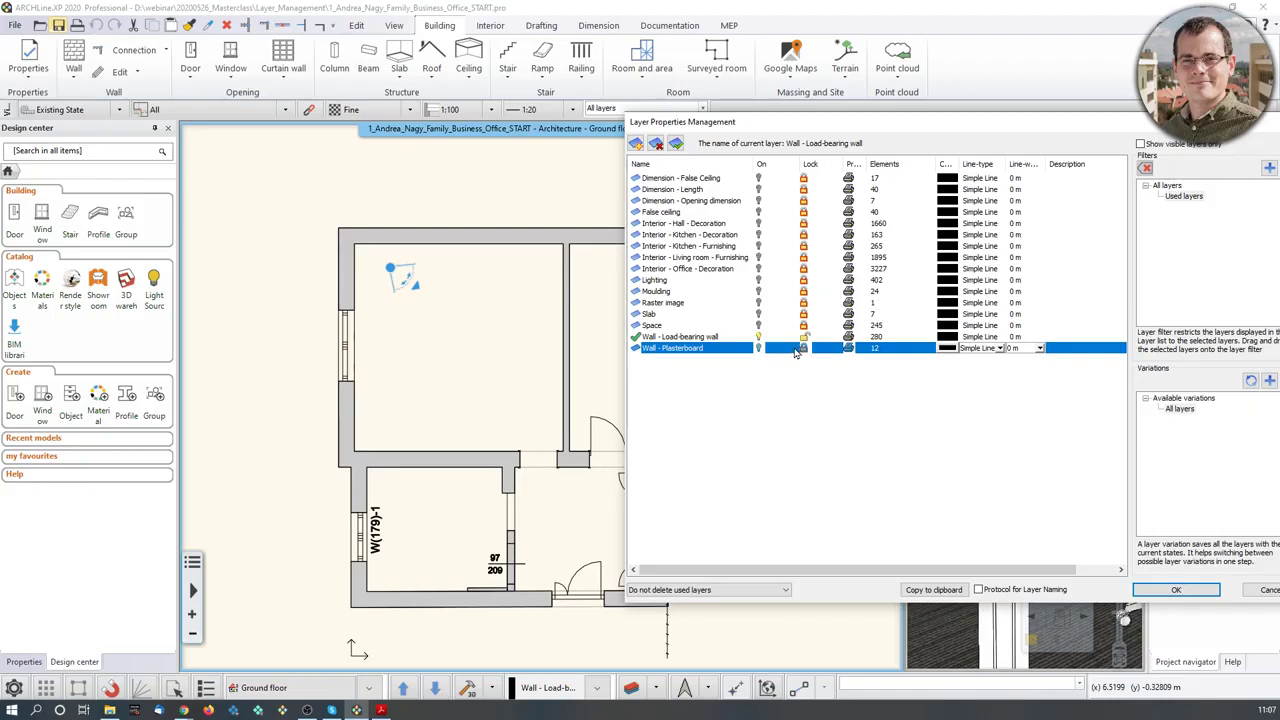
{"action": "left_click", "coordinate": [759, 314]}
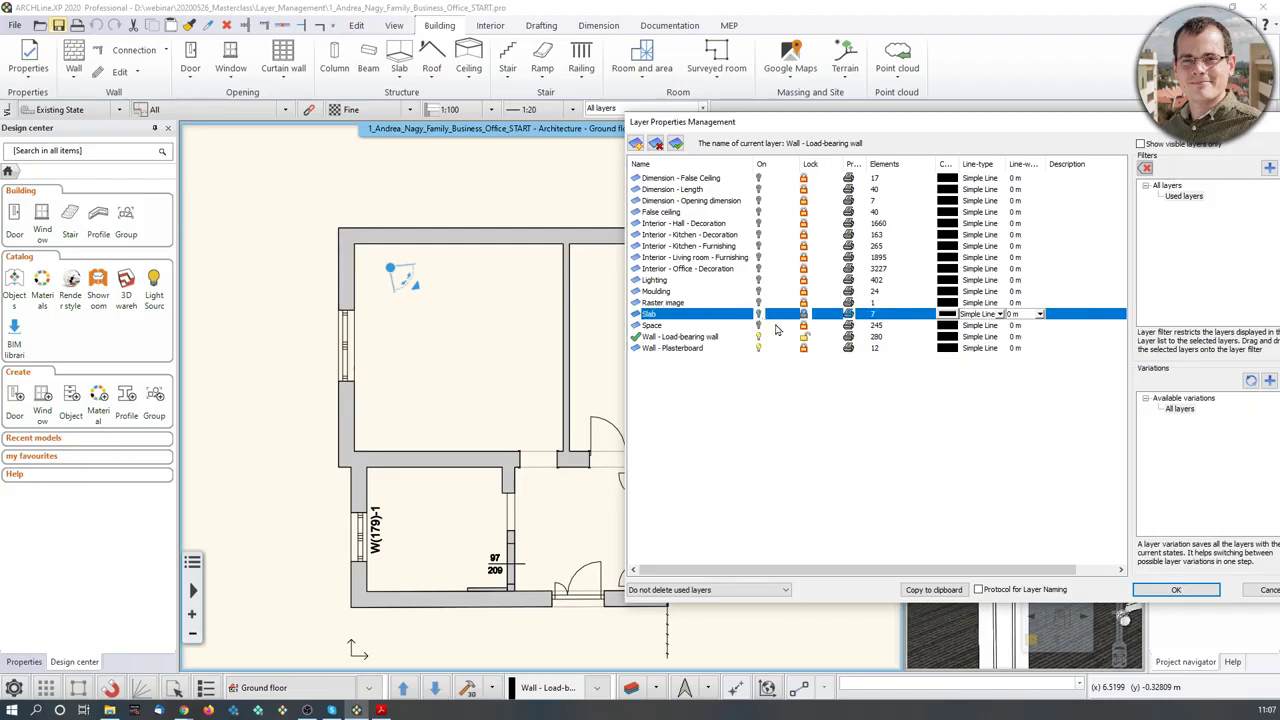
{"action": "left_click", "coordinate": [759, 190]}
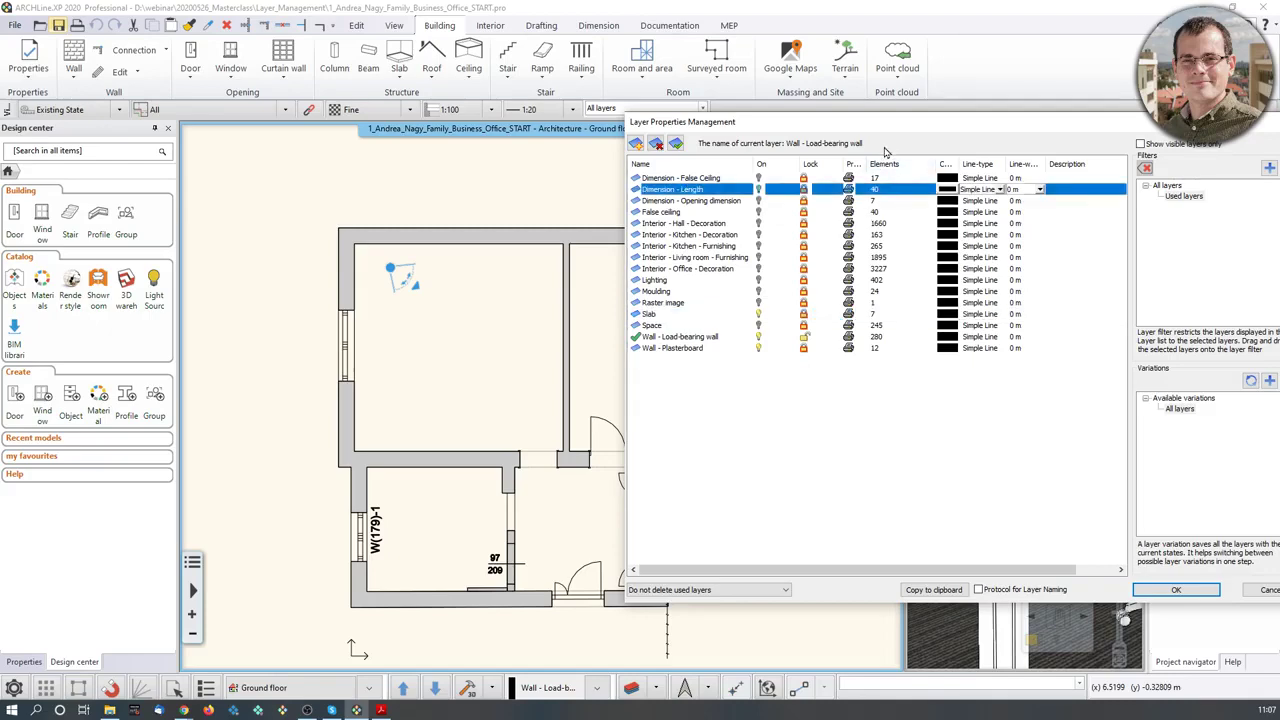
{"action": "left_click", "coordinate": [1020, 585]}
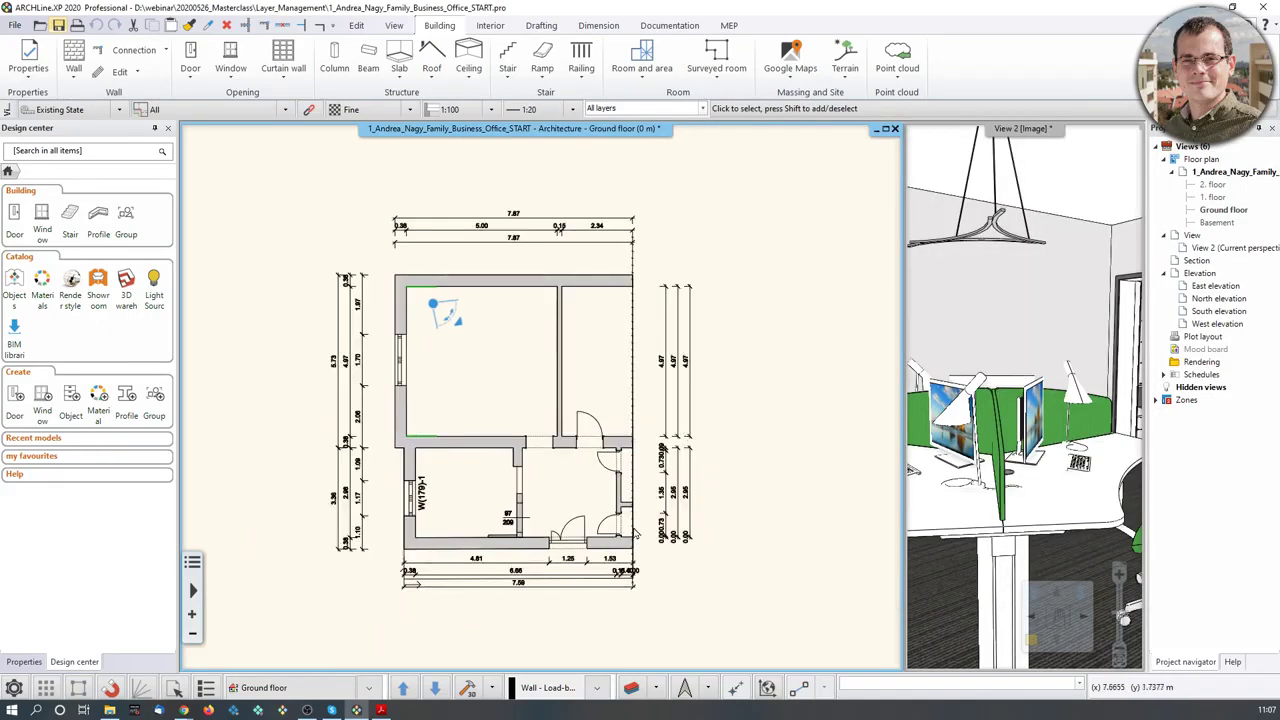
- Select the upper exterior wall, view its properties, and close them without making changes
{"action": "scroll", "coordinate": [440, 320], "scroll_direction": "up", "scroll_amount": 2}
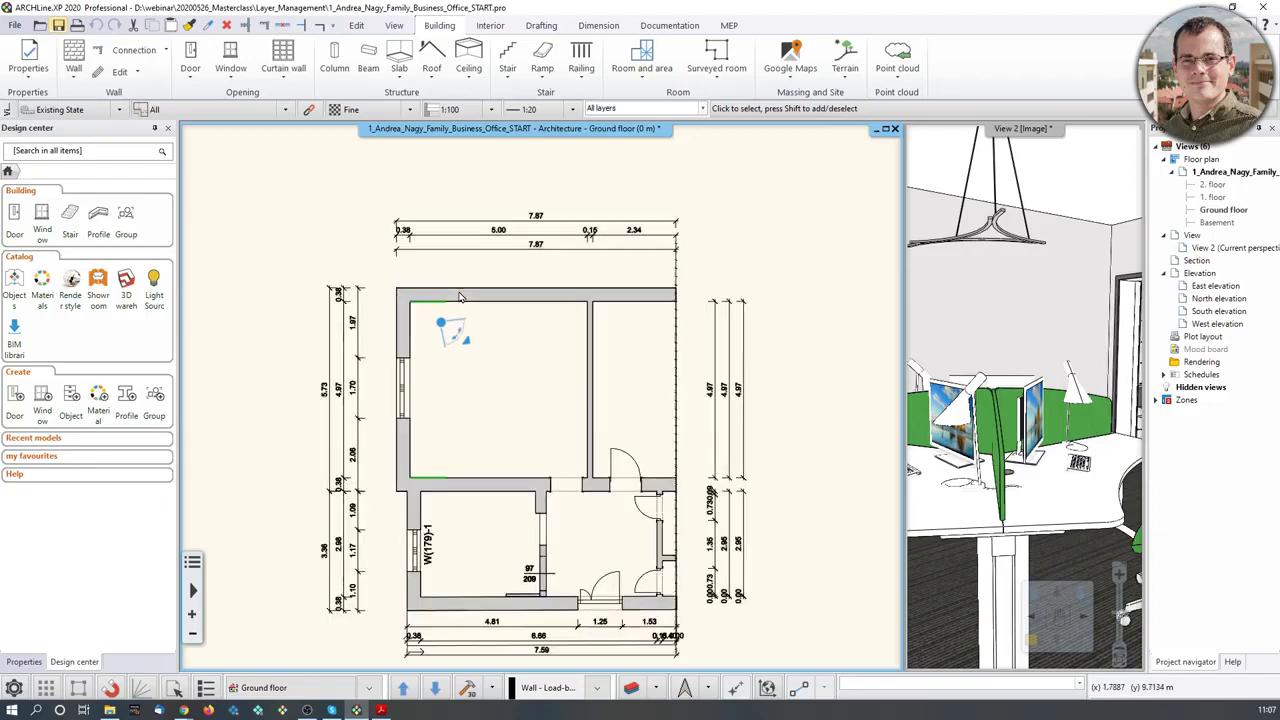
{"action": "left_click", "coordinate": [493, 318]}
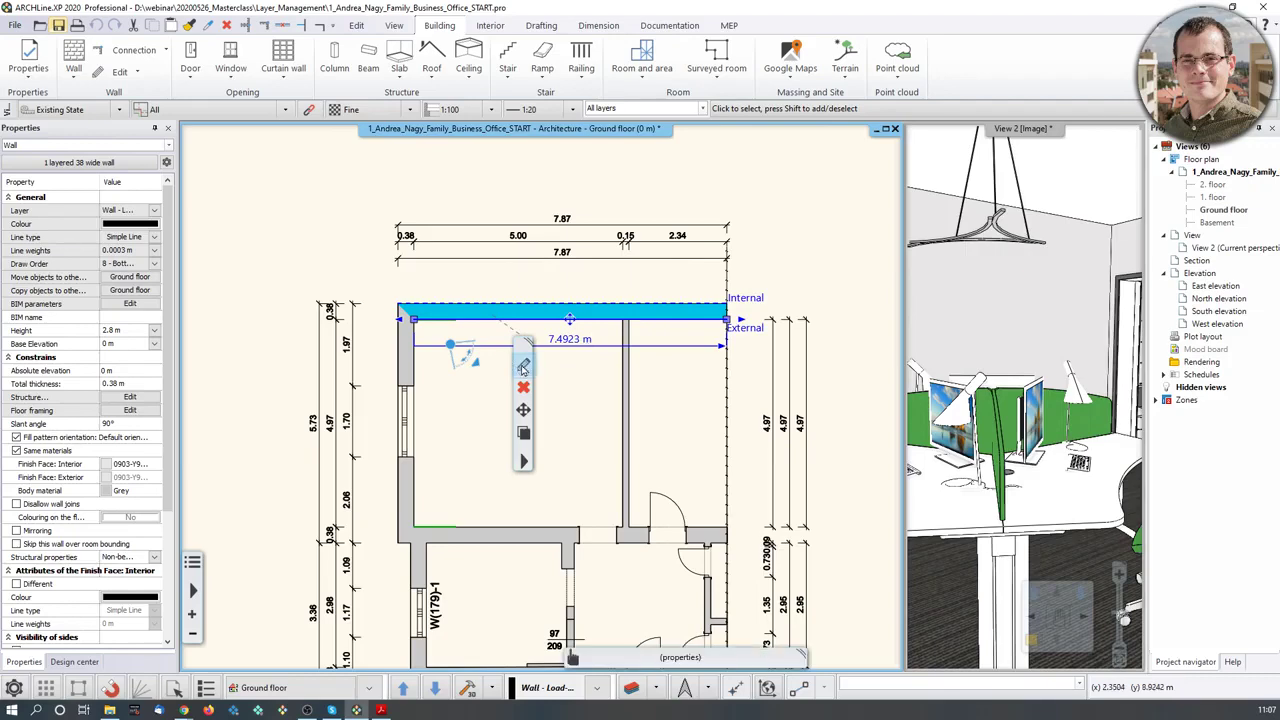
{"action": "left_click", "coordinate": [521, 357]}
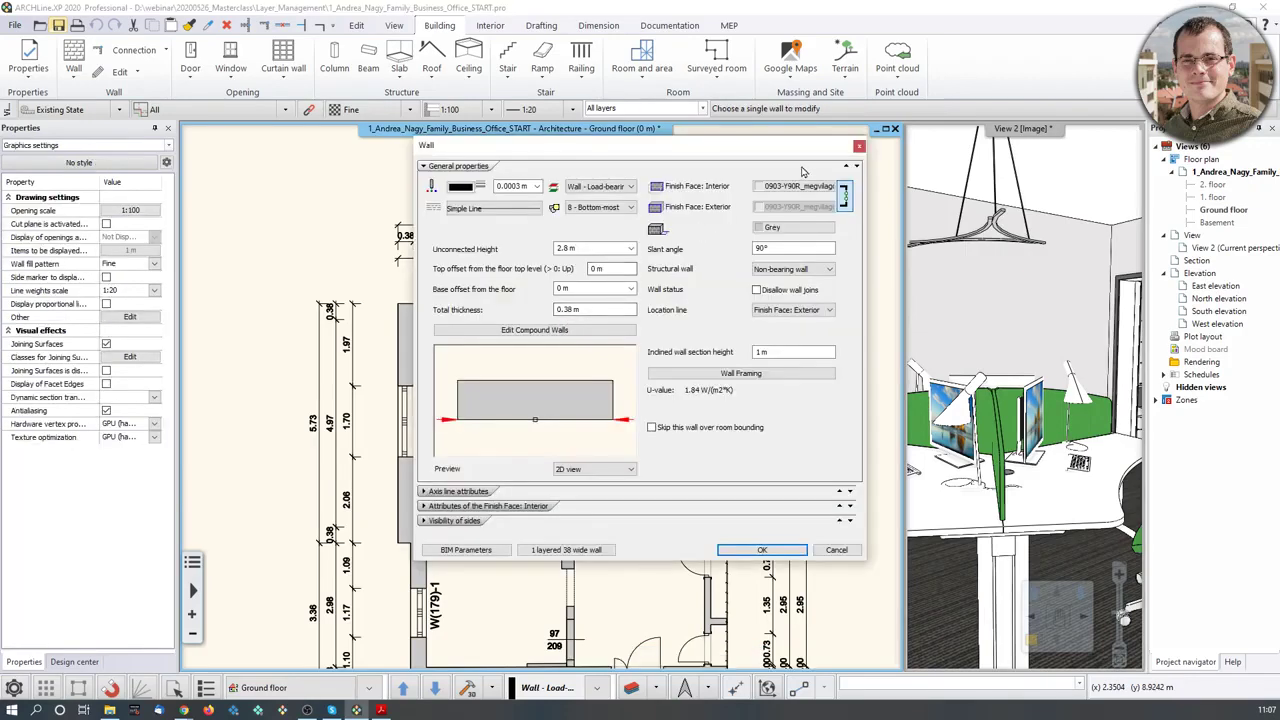
{"action": "left_click", "coordinate": [857, 149]}
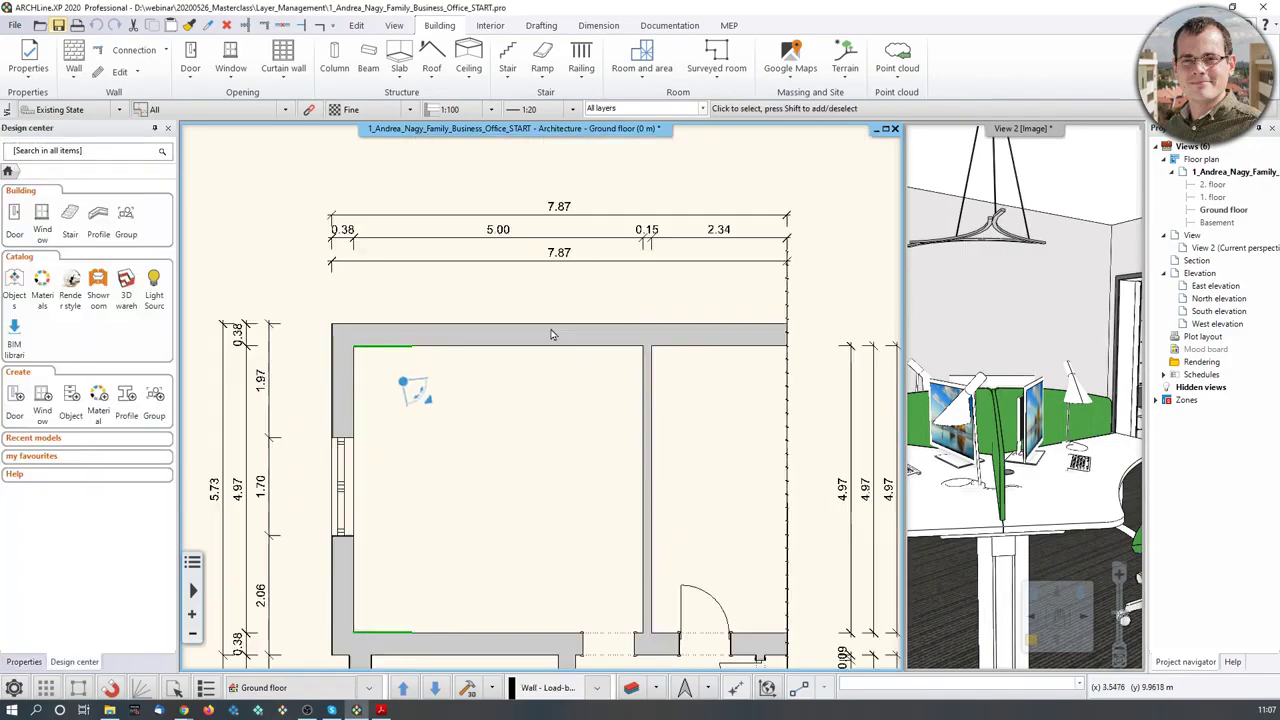
- Try to draw a line snapped to the wall corner in the large room of the floor plan
{"action": "left_click", "coordinate": [541, 25]}
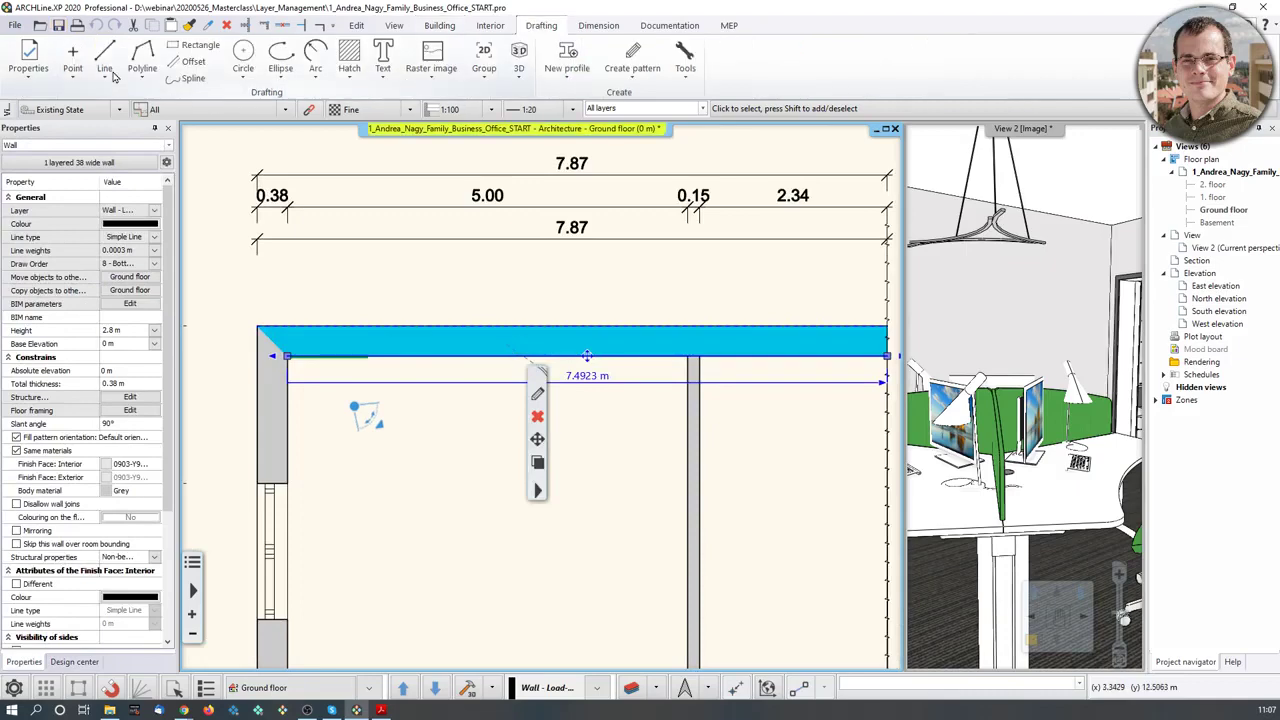
{"action": "left_click", "coordinate": [104, 58]}
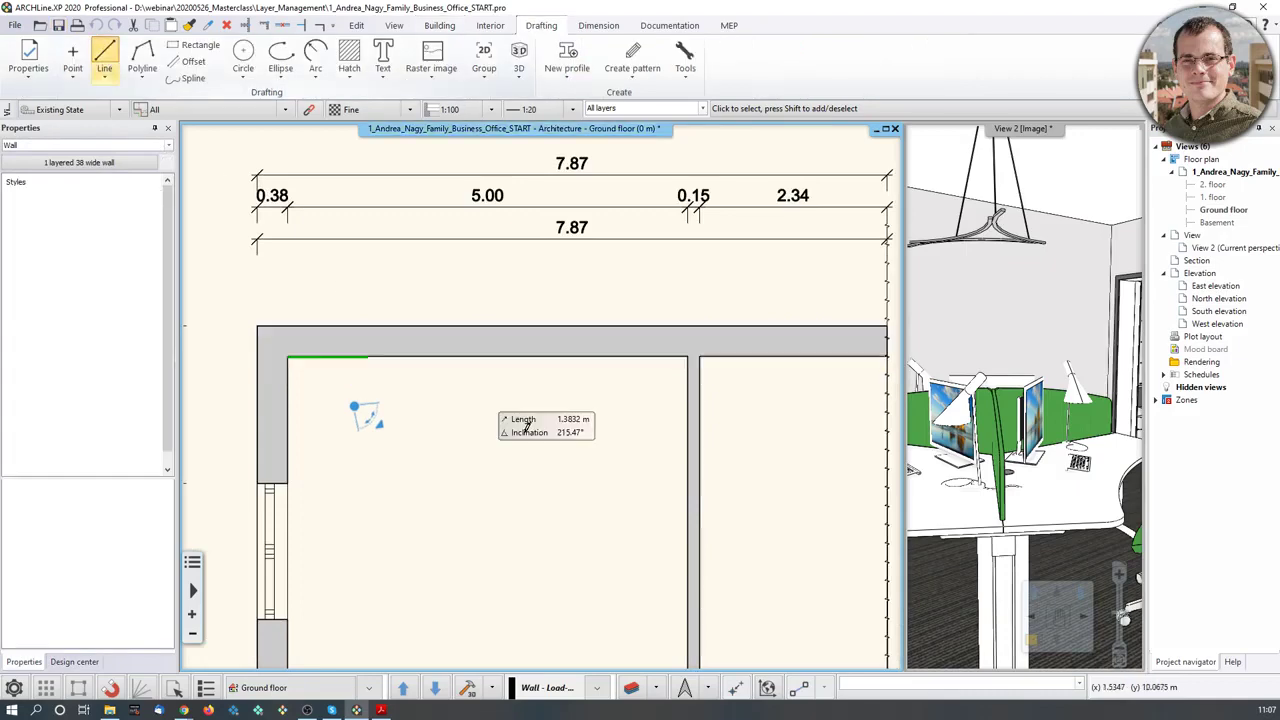
{"action": "left_click", "coordinate": [686, 357]}
{"action": "left_click", "coordinate": [598, 514]}
{"action": "key", "text": "Escape"}
- Try to select a dimension line above the upper exterior wall to test its locked layer
{"action": "scroll", "coordinate": [560, 510], "scroll_direction": "down", "scroll_amount": 3}
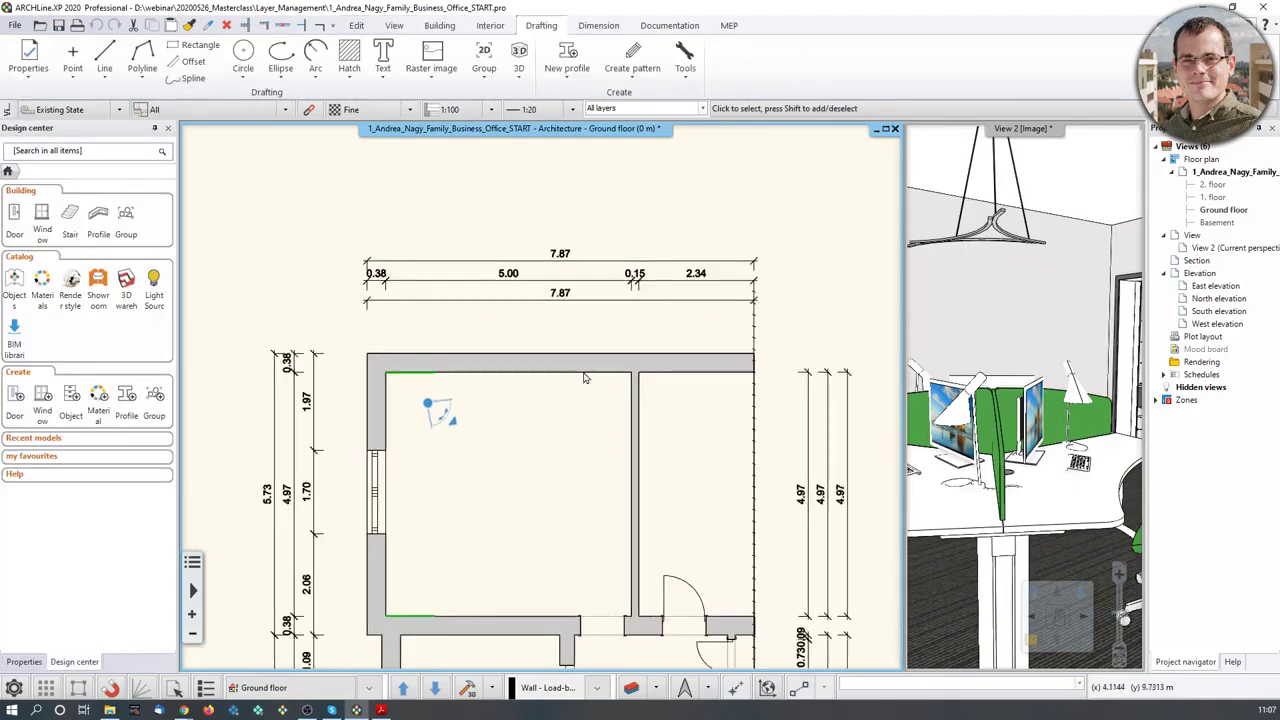
{"action": "scroll", "coordinate": [552, 338], "scroll_direction": "up", "scroll_amount": 5}
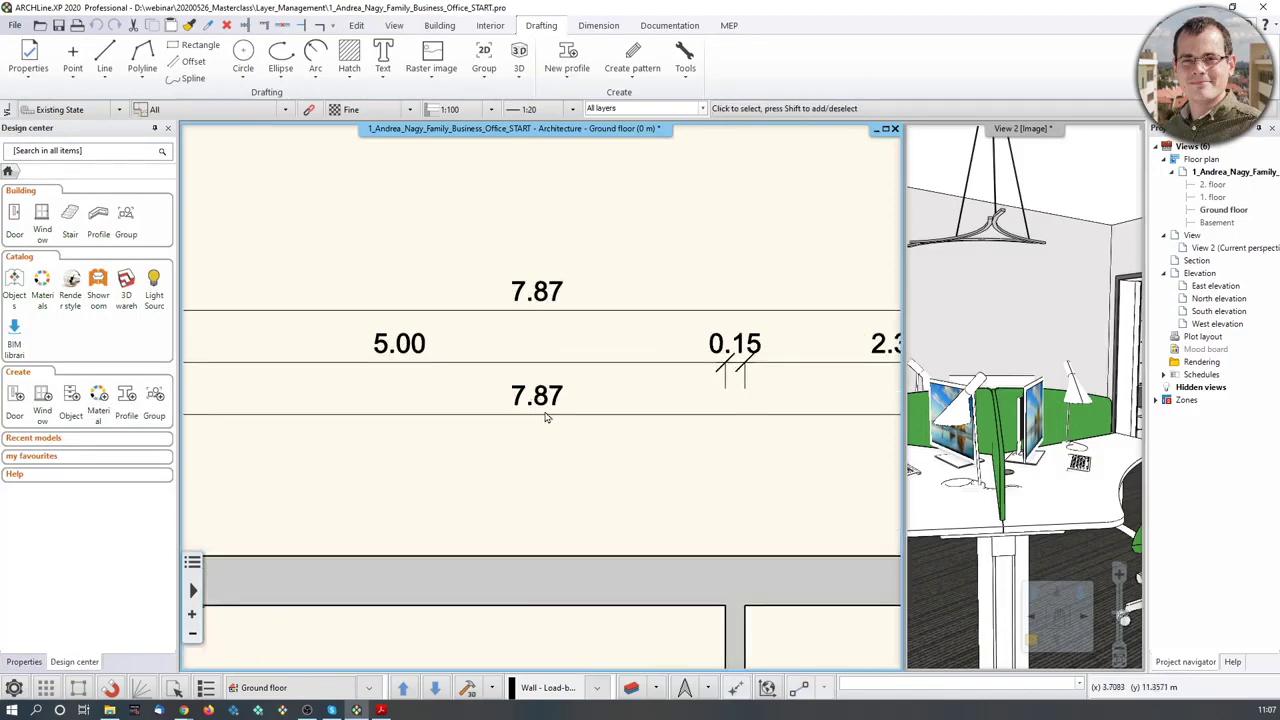
{"action": "left_click", "coordinate": [470, 308]}
{"action": "left_click", "coordinate": [676, 486]}
- Check the lock states in the layer manager, view the properties of the lowest dimension line above the upper exterior wall, and close them
{"action": "left_click", "coordinate": [631, 687]}
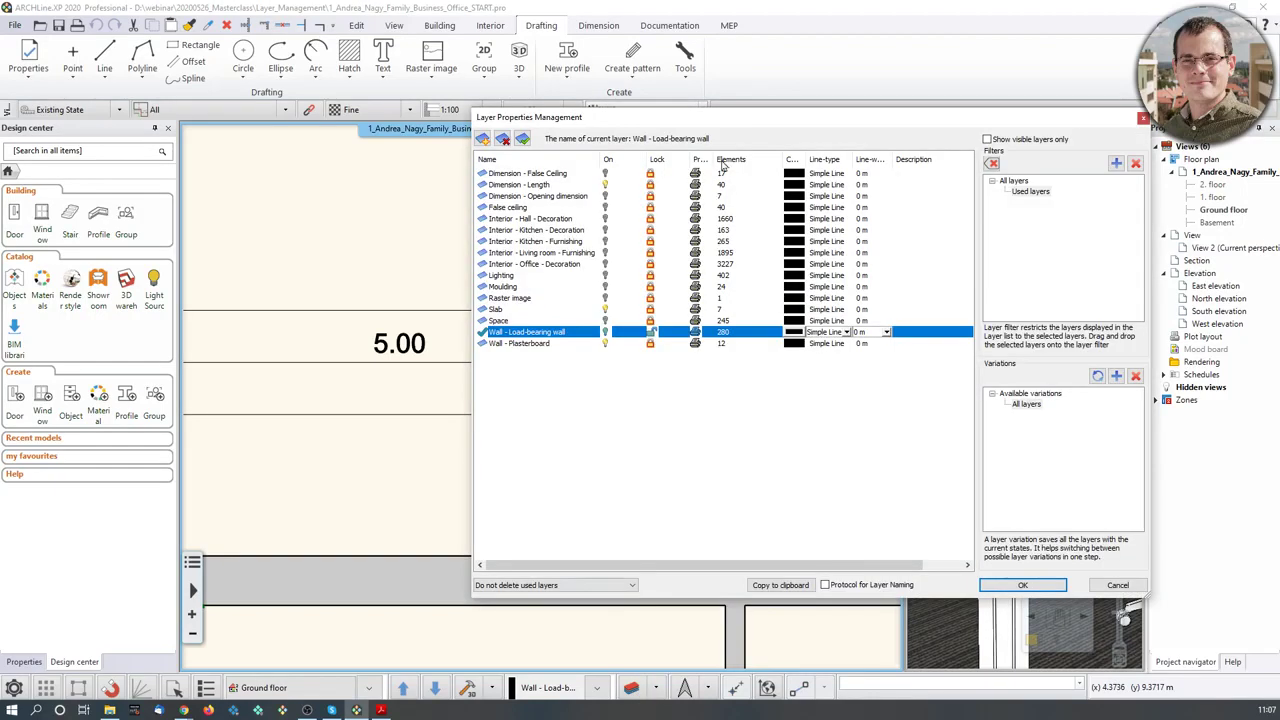
{"action": "left_click_drag", "start_coordinate": [738, 118], "coordinate": [901, 115]}
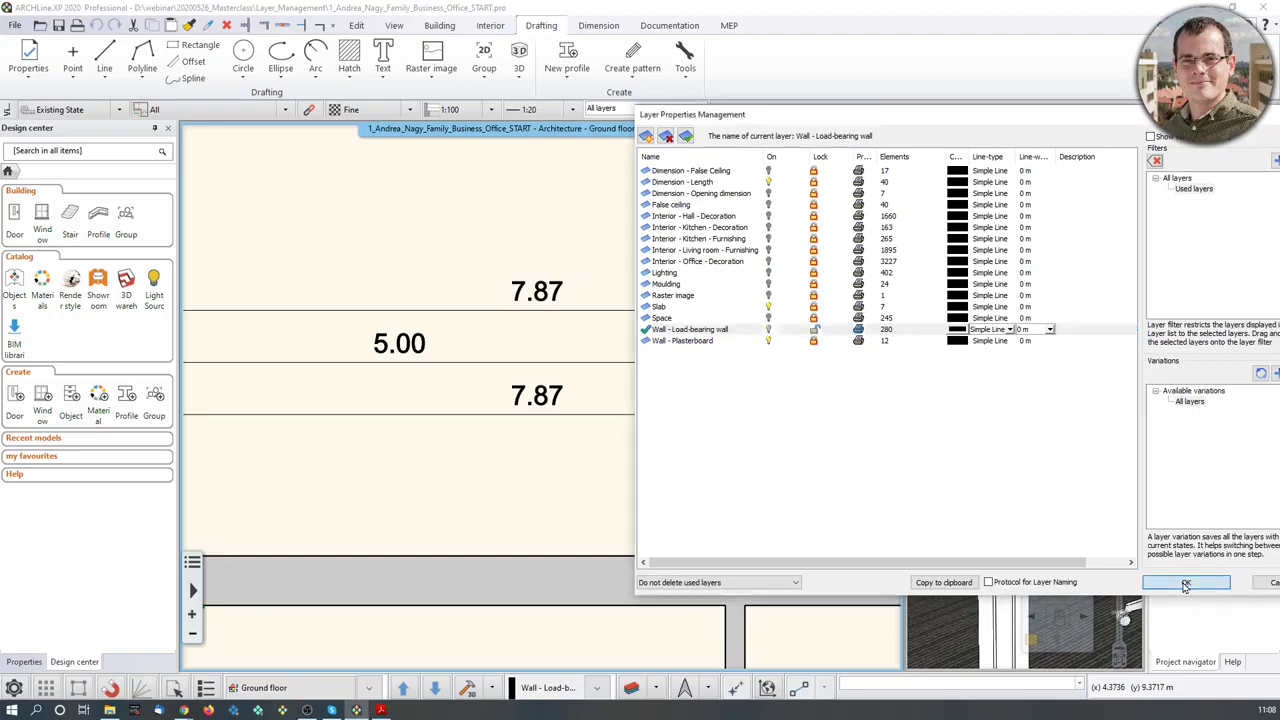
{"action": "key", "text": "Return"}
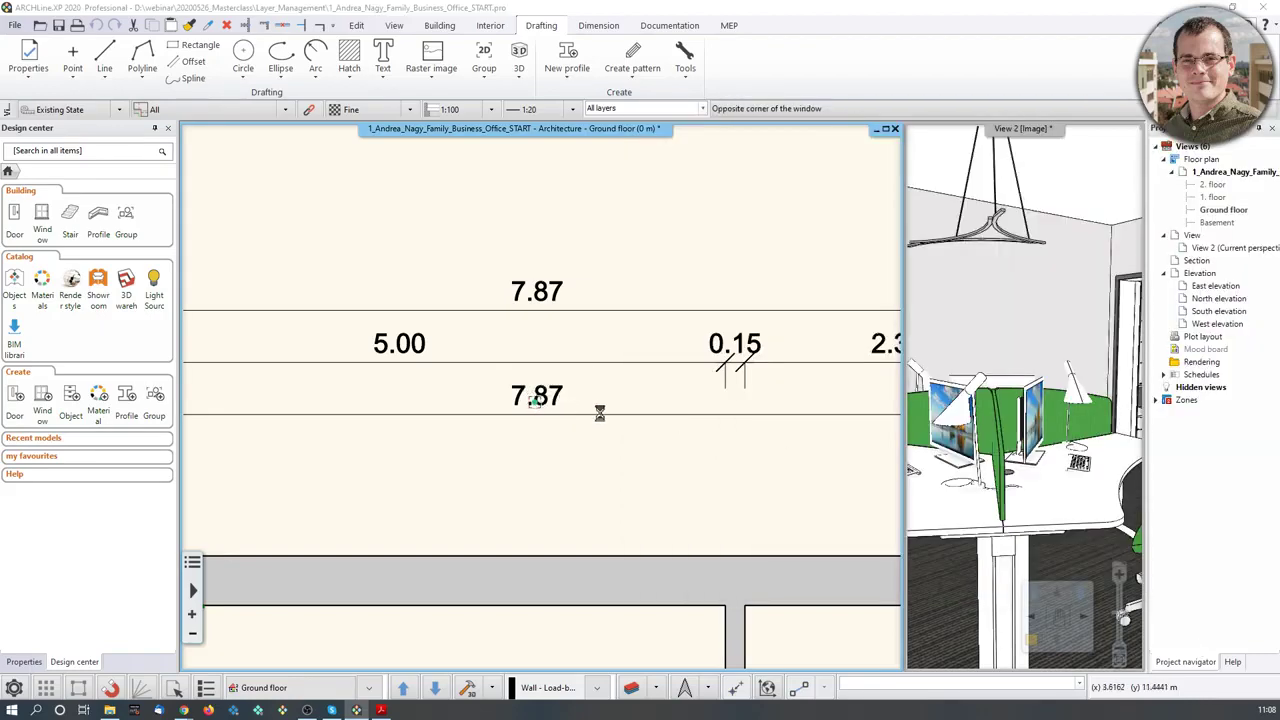
{"action": "double_click", "coordinate": [600, 413]}
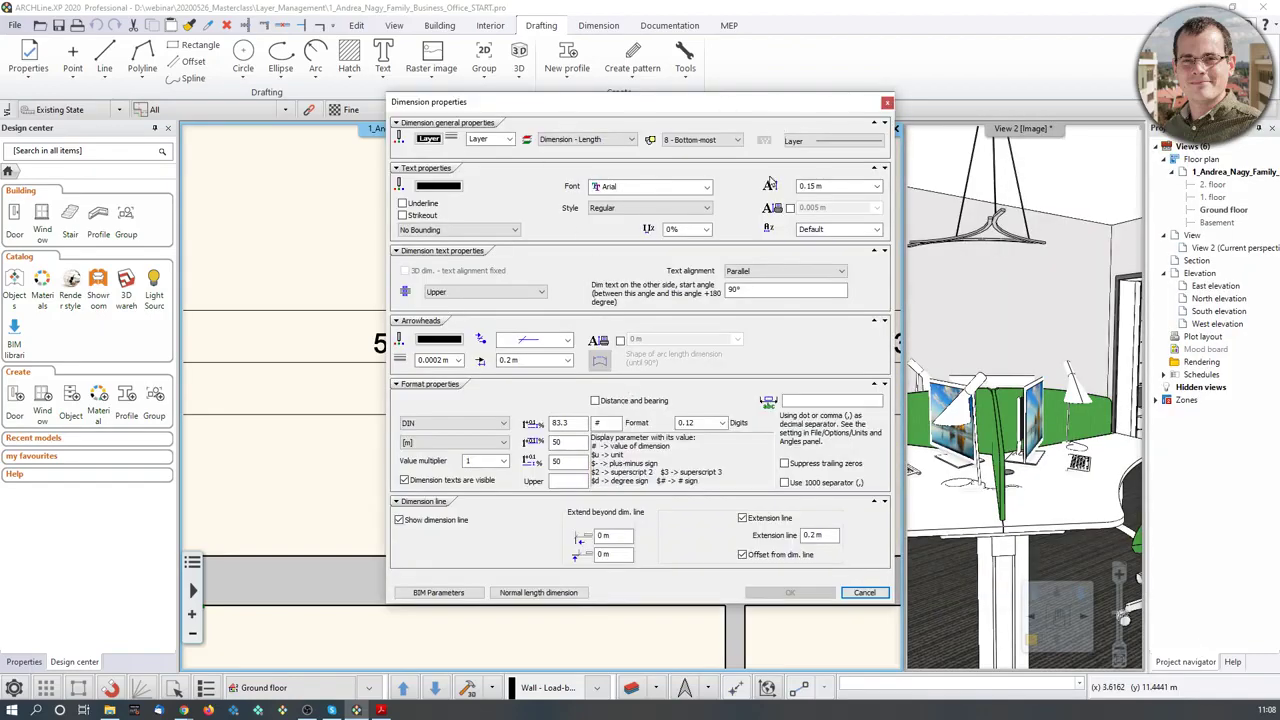
{"action": "left_click", "coordinate": [886, 103]}
- Unlock the Dimension - Length layer, apply the change, and test selecting the lowest dimension line above the upper exterior wall
{"action": "scroll", "coordinate": [566, 363], "scroll_direction": "down", "scroll_amount": 3}
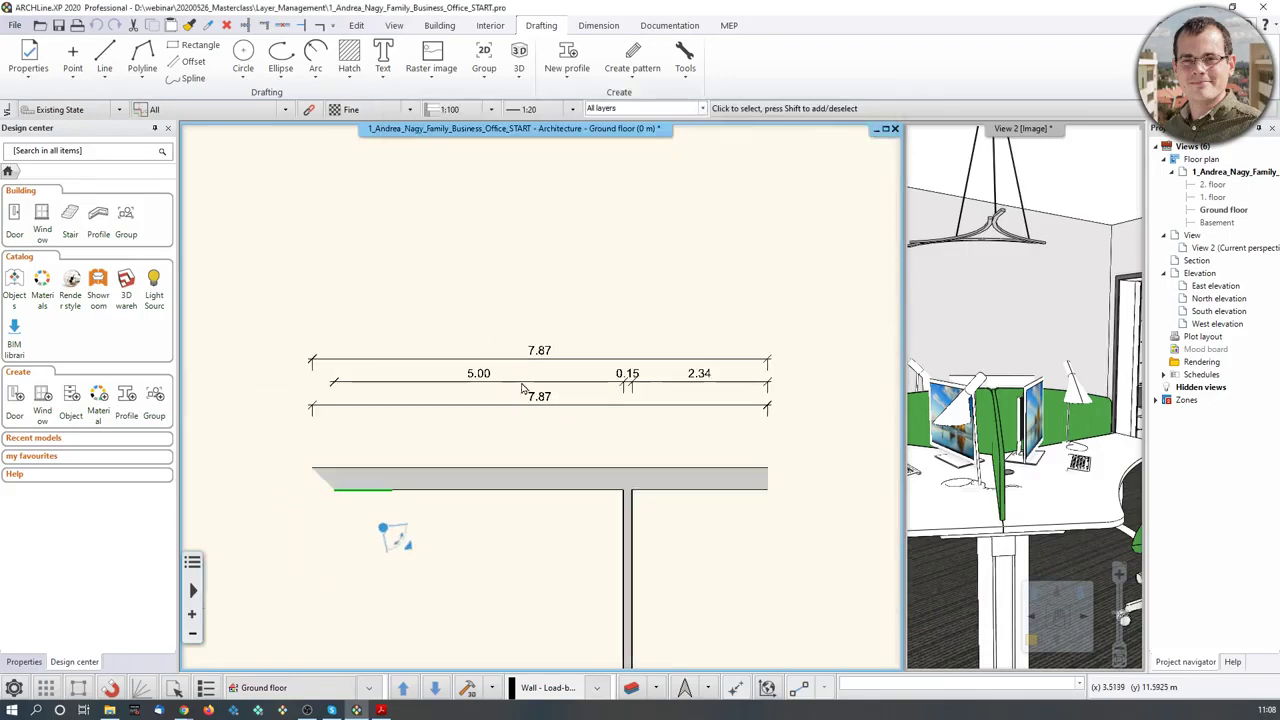
{"action": "scroll", "coordinate": [457, 322], "scroll_direction": "up", "scroll_amount": 1}
{"action": "left_click", "coordinate": [705, 467]}
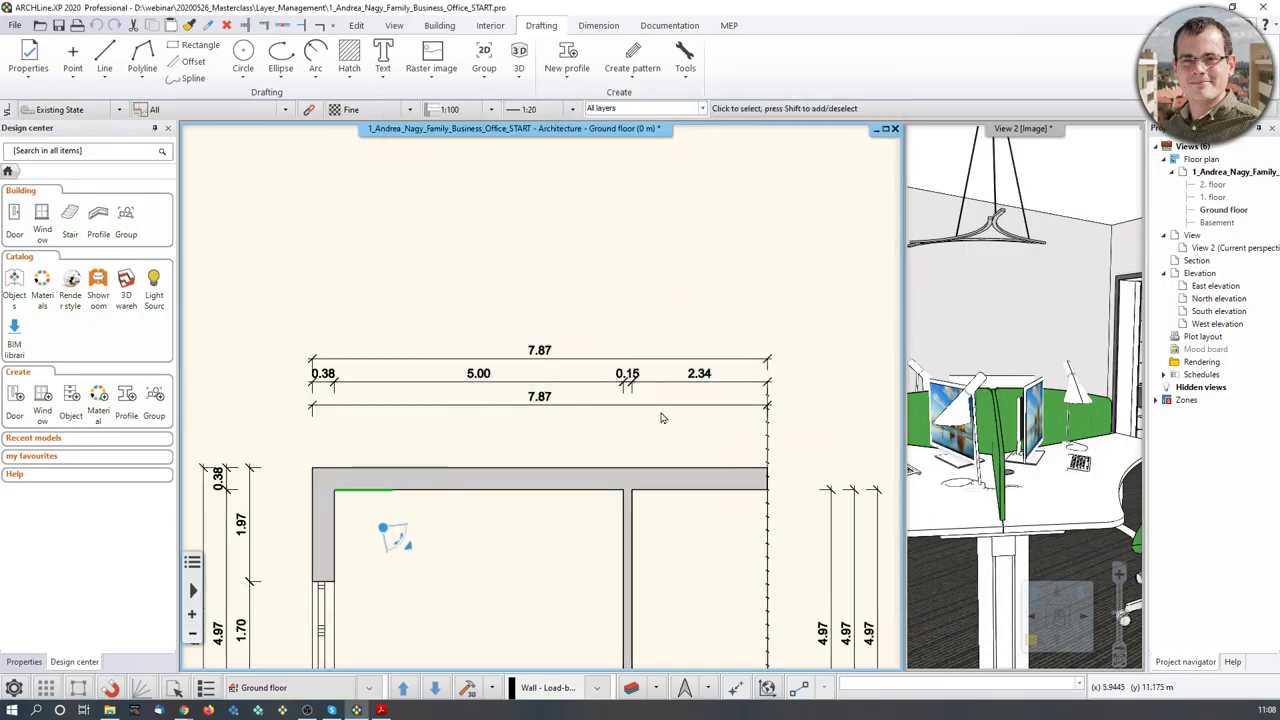
{"action": "scroll", "coordinate": [614, 443], "scroll_direction": "down", "scroll_amount": 1}
{"action": "middle_click_drag", "start_coordinate": [614, 443], "coordinate": [636, 340]}
{"action": "scroll", "coordinate": [636, 345], "scroll_direction": "down", "scroll_amount": 1}
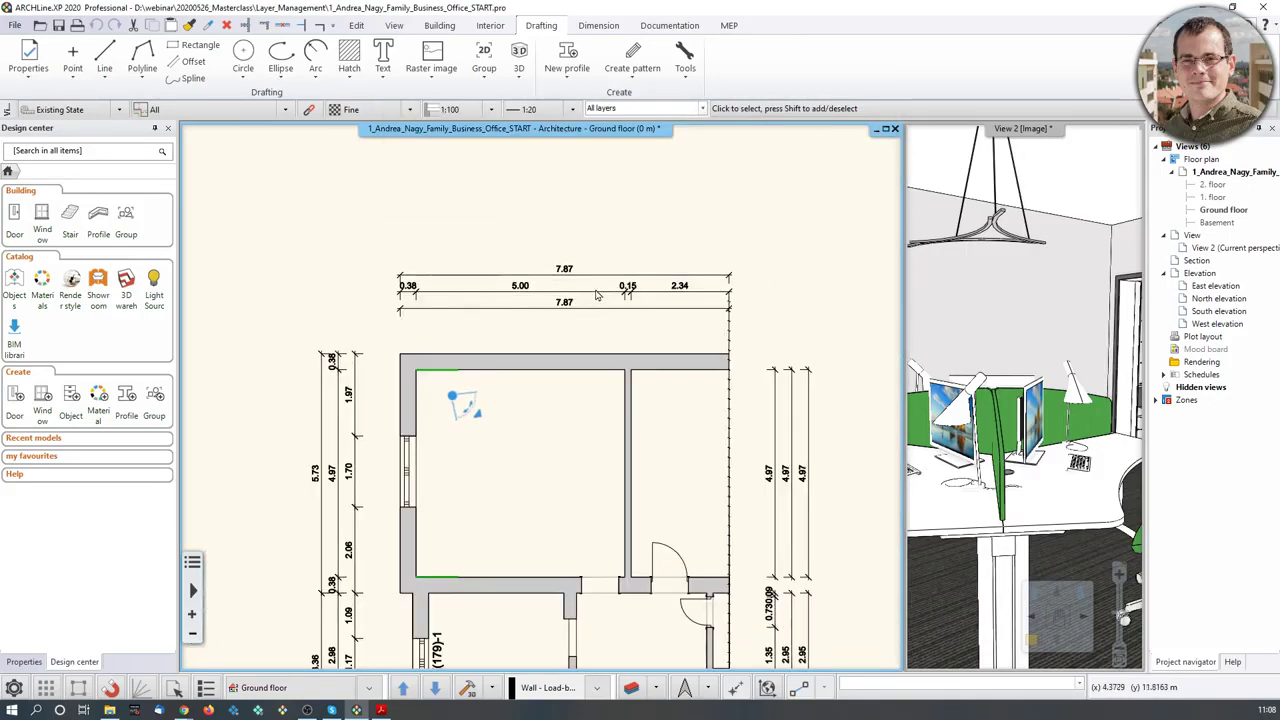
{"action": "left_click", "coordinate": [631, 688]}
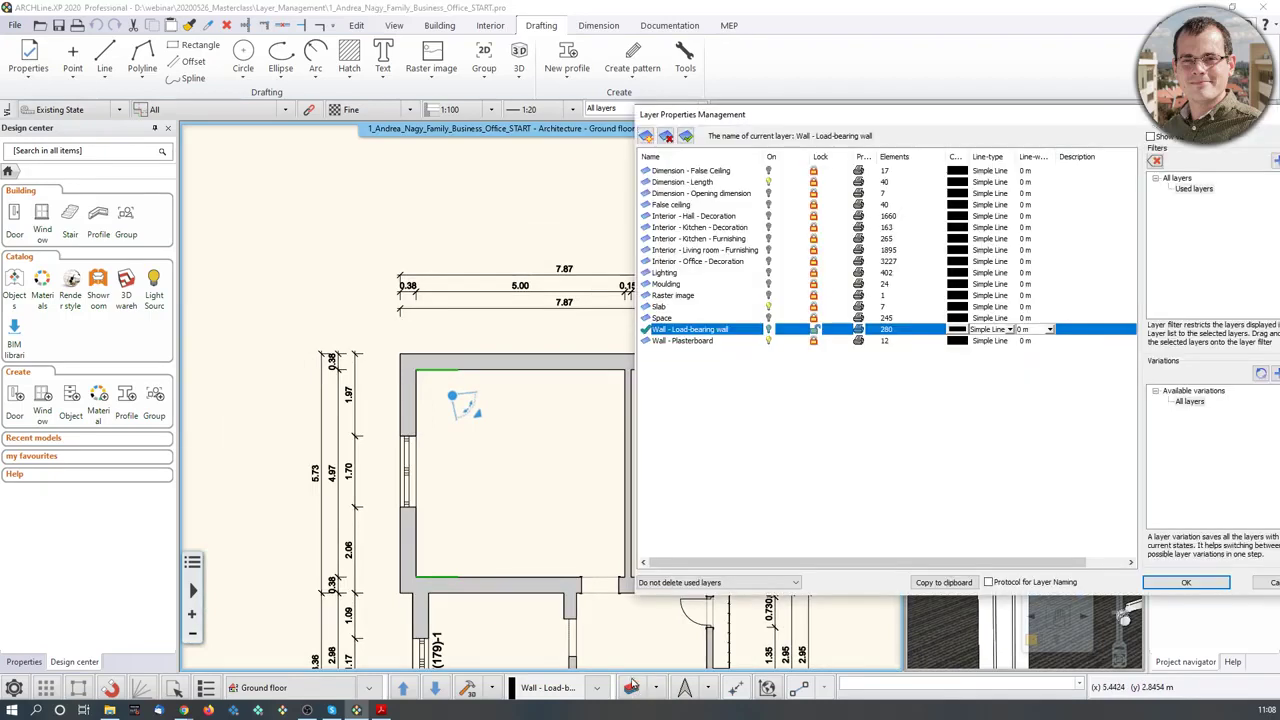
{"action": "left_click", "coordinate": [812, 185]}
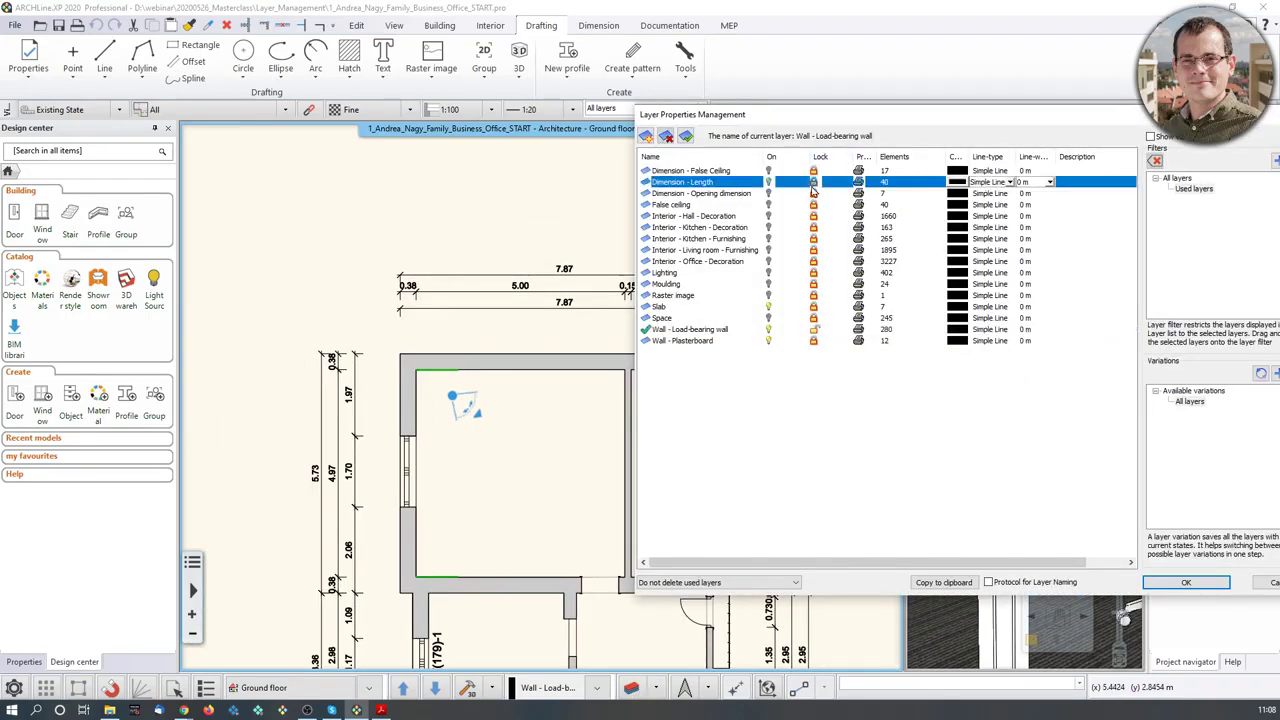
{"action": "left_click", "coordinate": [1186, 582]}
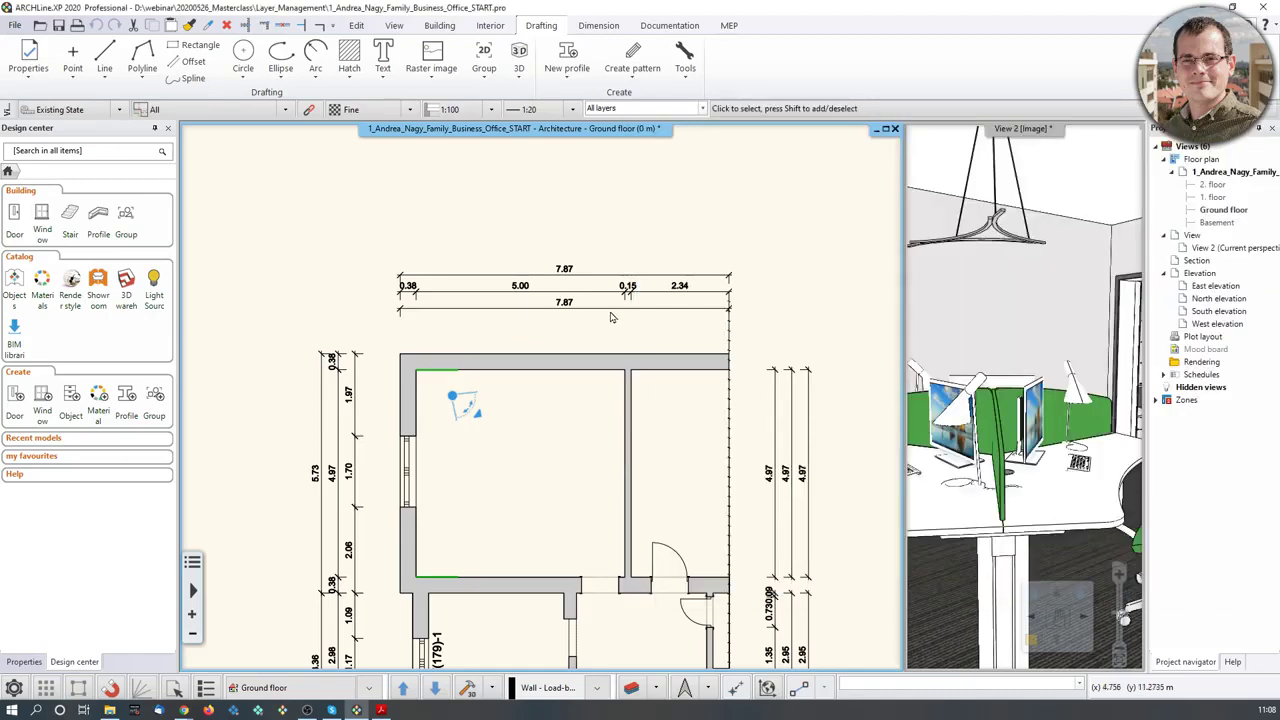
{"action": "left_click", "coordinate": [620, 314]}
{"action": "left_click", "coordinate": [672, 230]}
- Turn printing off and back on for the Dimension - Length layer in the layer manager
{"action": "left_click", "coordinate": [631, 687]}
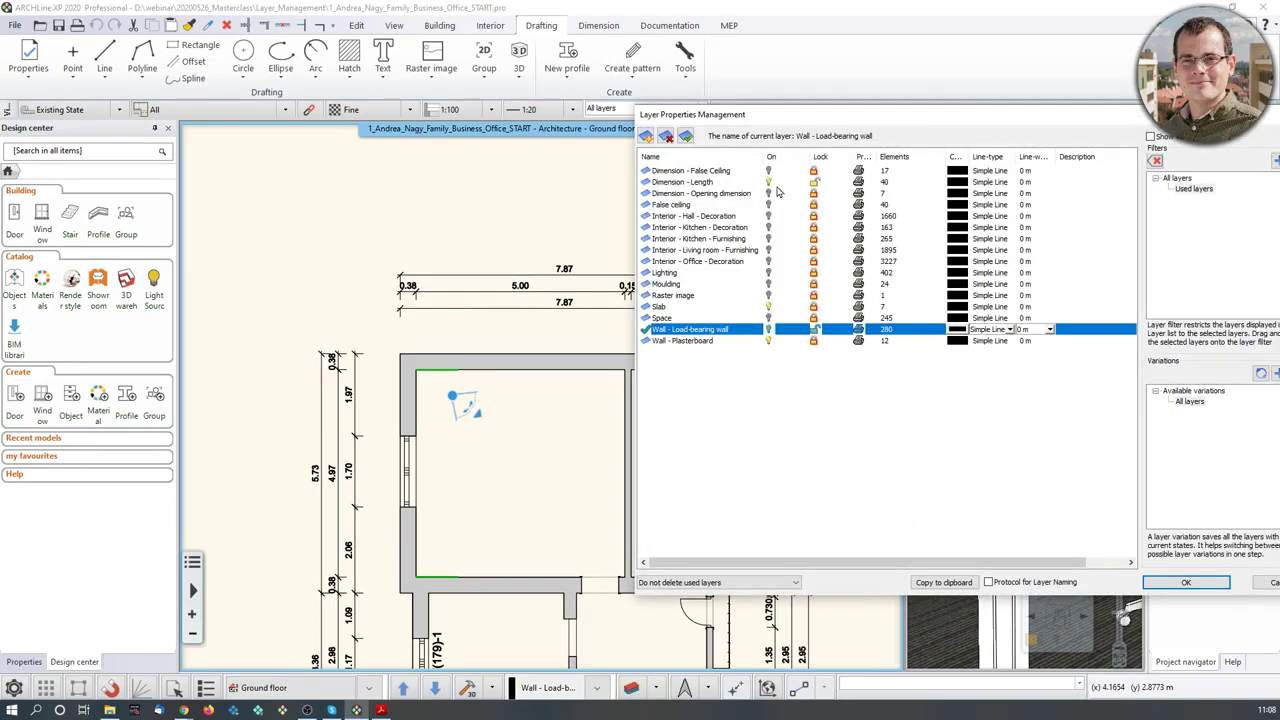
{"action": "left_click", "coordinate": [858, 184]}
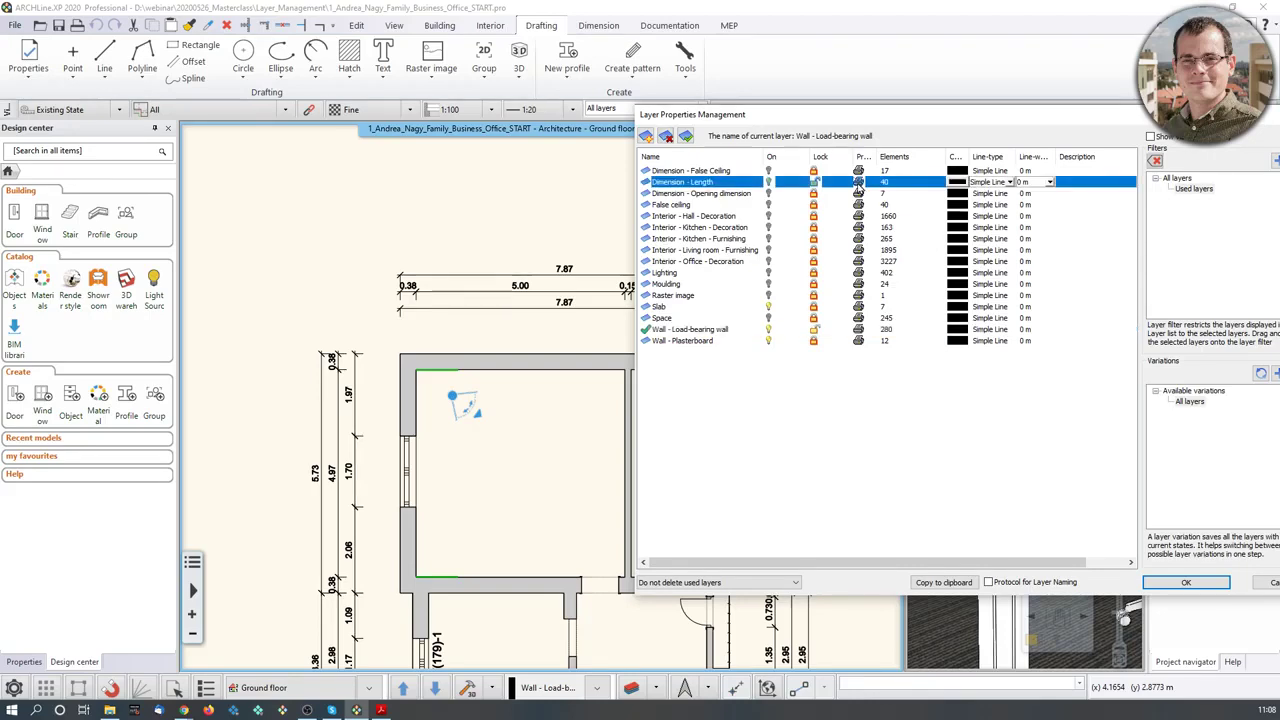
{"action": "left_click", "coordinate": [870, 464]}
{"action": "left_click", "coordinate": [859, 183]}
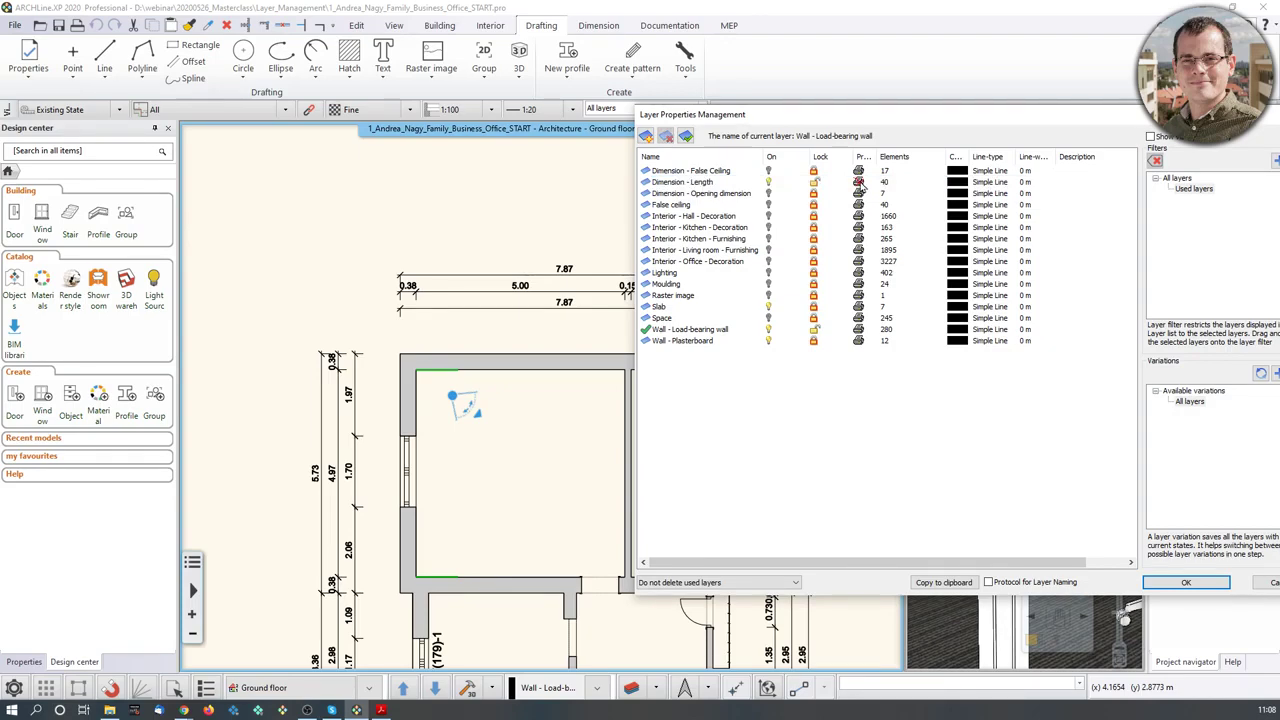
{"action": "left_click", "coordinate": [859, 184]}
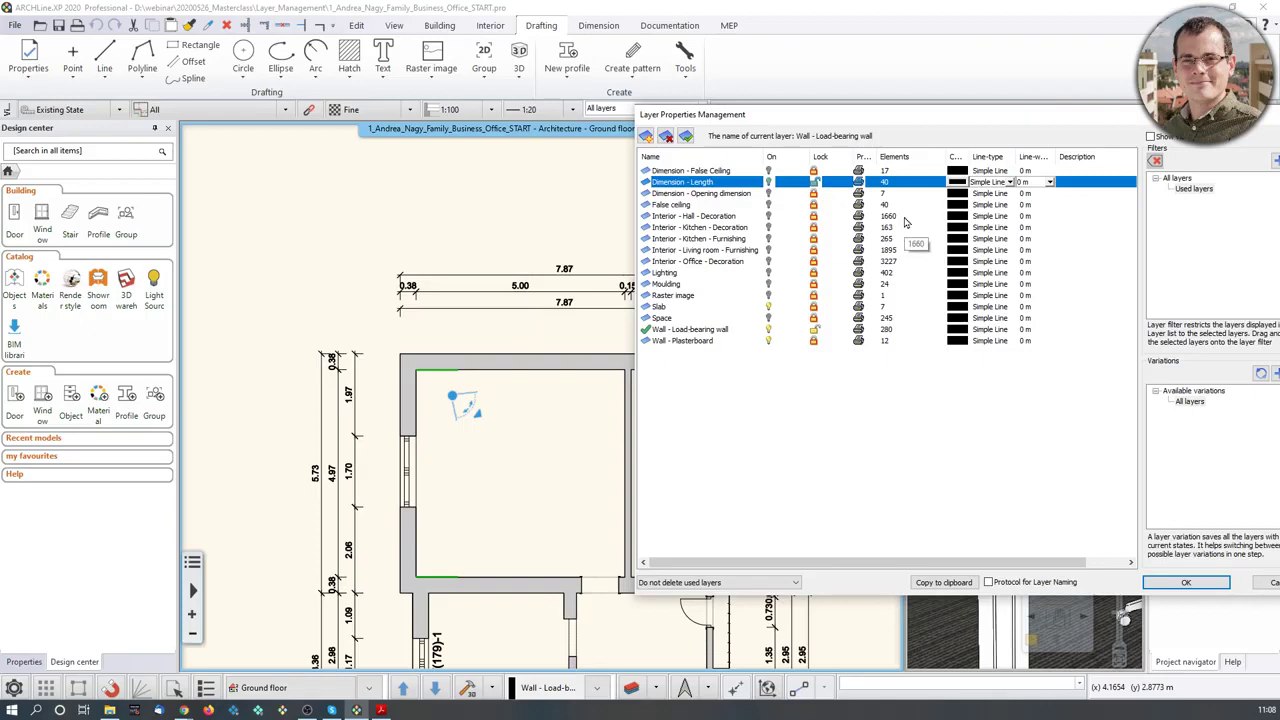
- Turn on and unlock all the used layers together in the layer manager and apply the changes
{"action": "left_click_drag", "start_coordinate": [900, 114], "coordinate": [824, 114]}
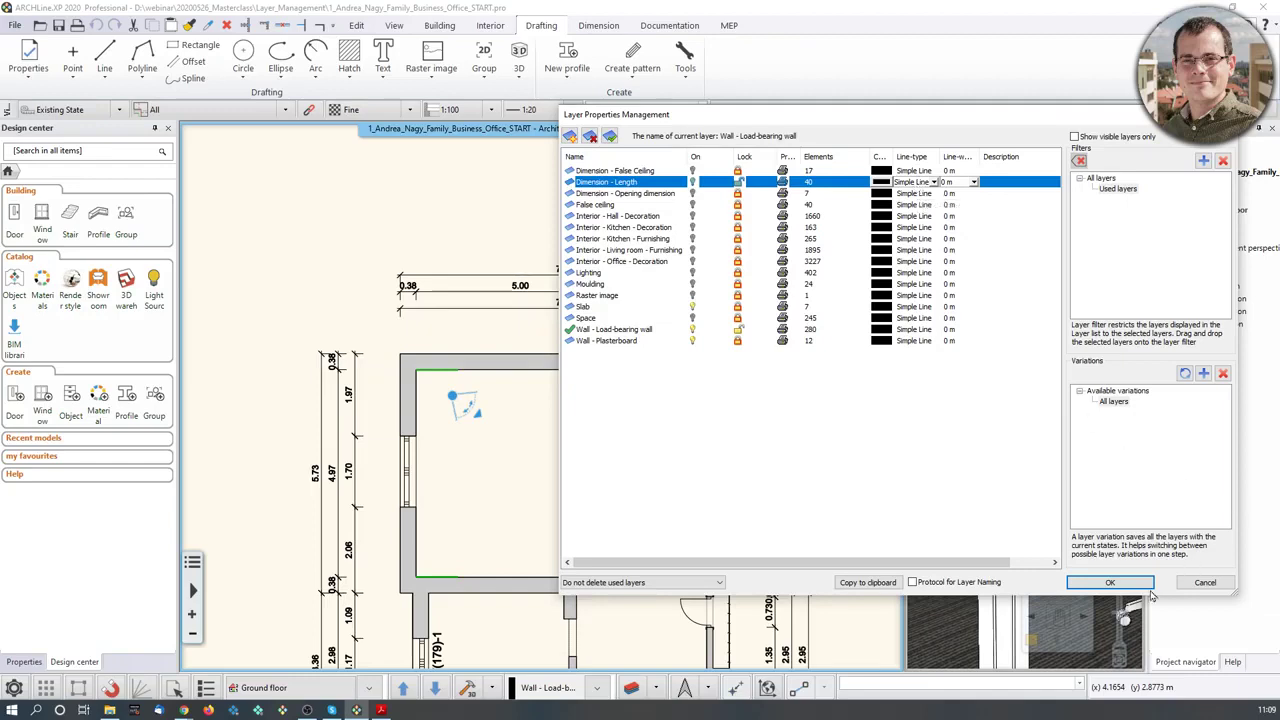
{"action": "left_click", "coordinate": [697, 238]}
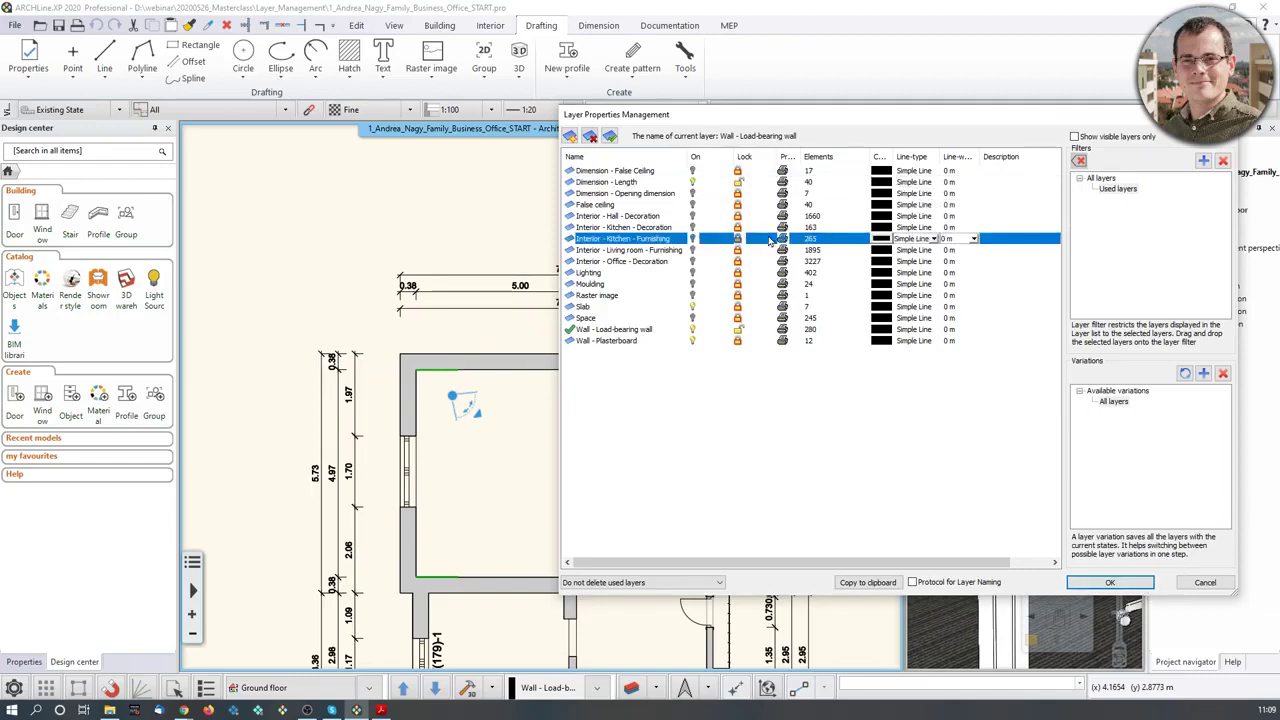
{"action": "key", "text": "ctrl+a"}
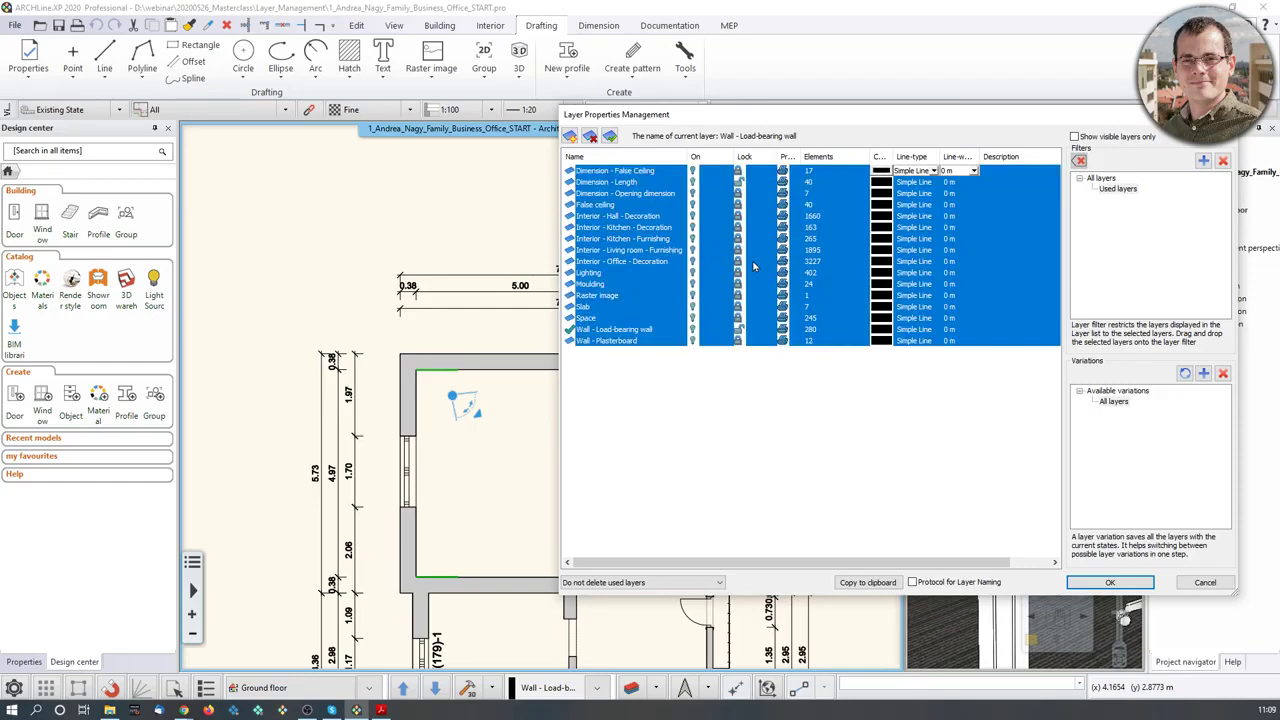
{"action": "left_click", "coordinate": [740, 171]}
{"action": "left_click", "coordinate": [790, 402]}
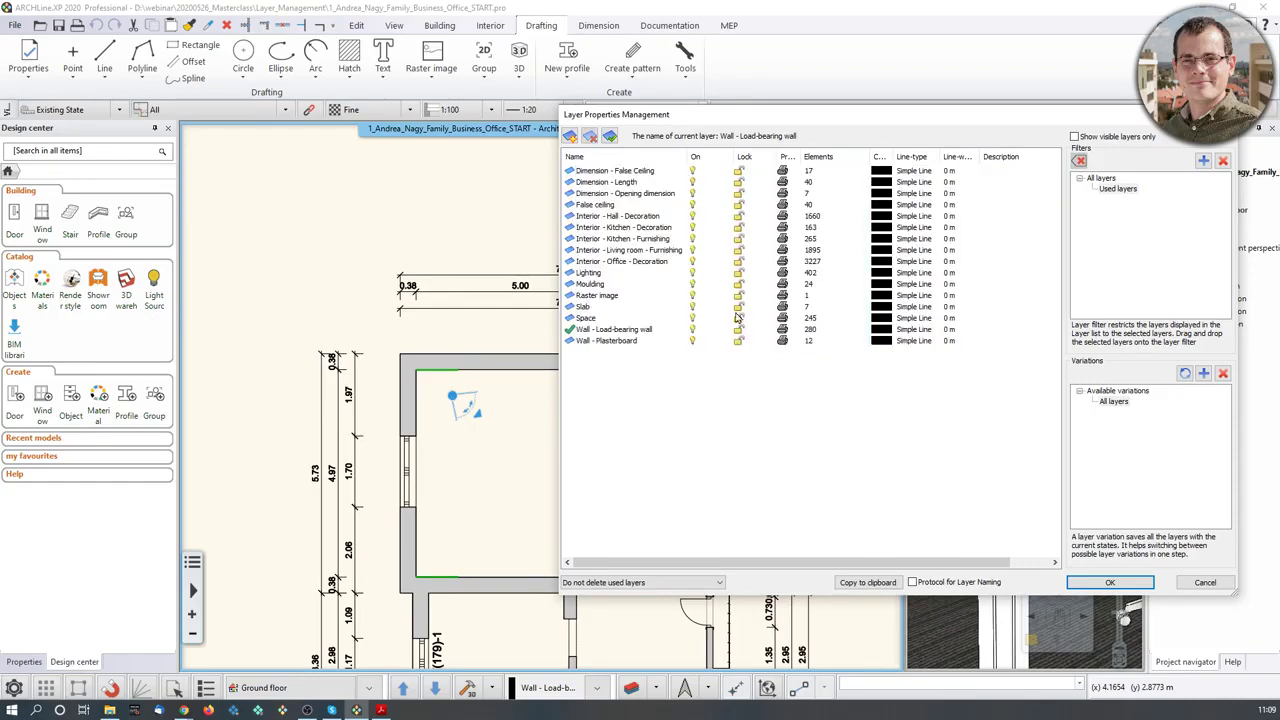
{"action": "left_click", "coordinate": [1110, 583]}
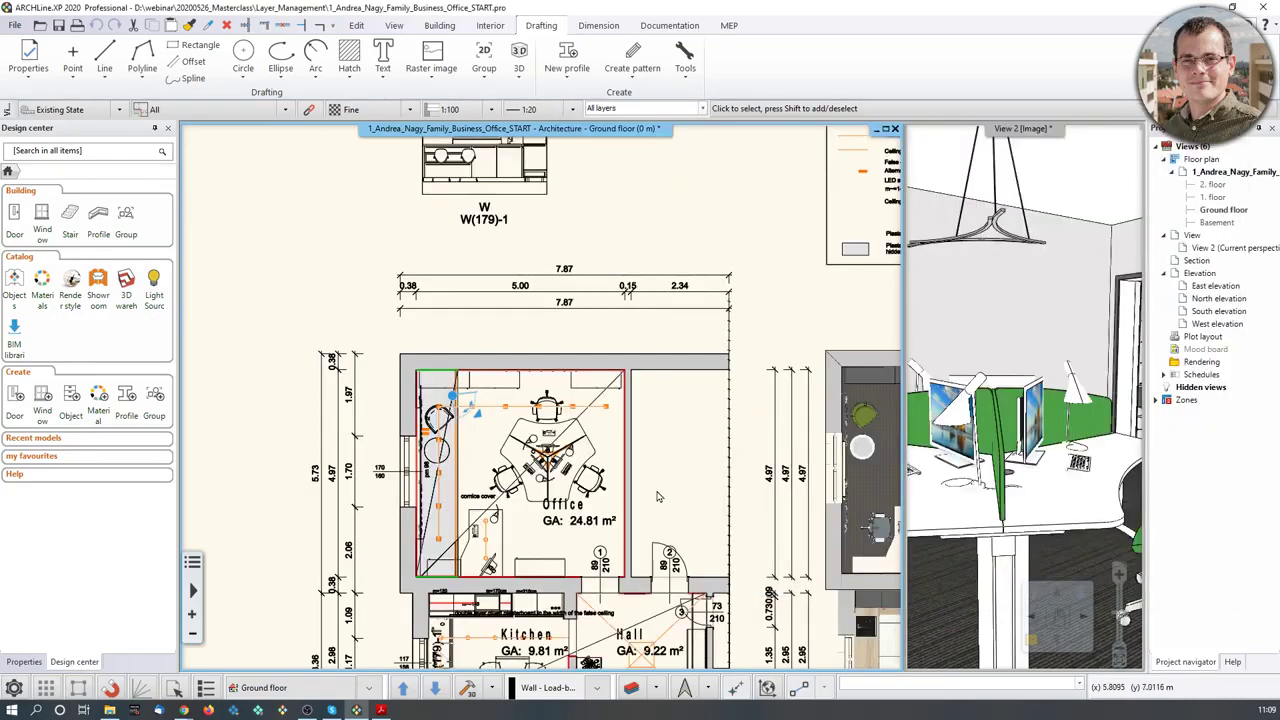
{"action": "scroll", "coordinate": [669, 397], "scroll_direction": "down", "scroll_amount": 3}
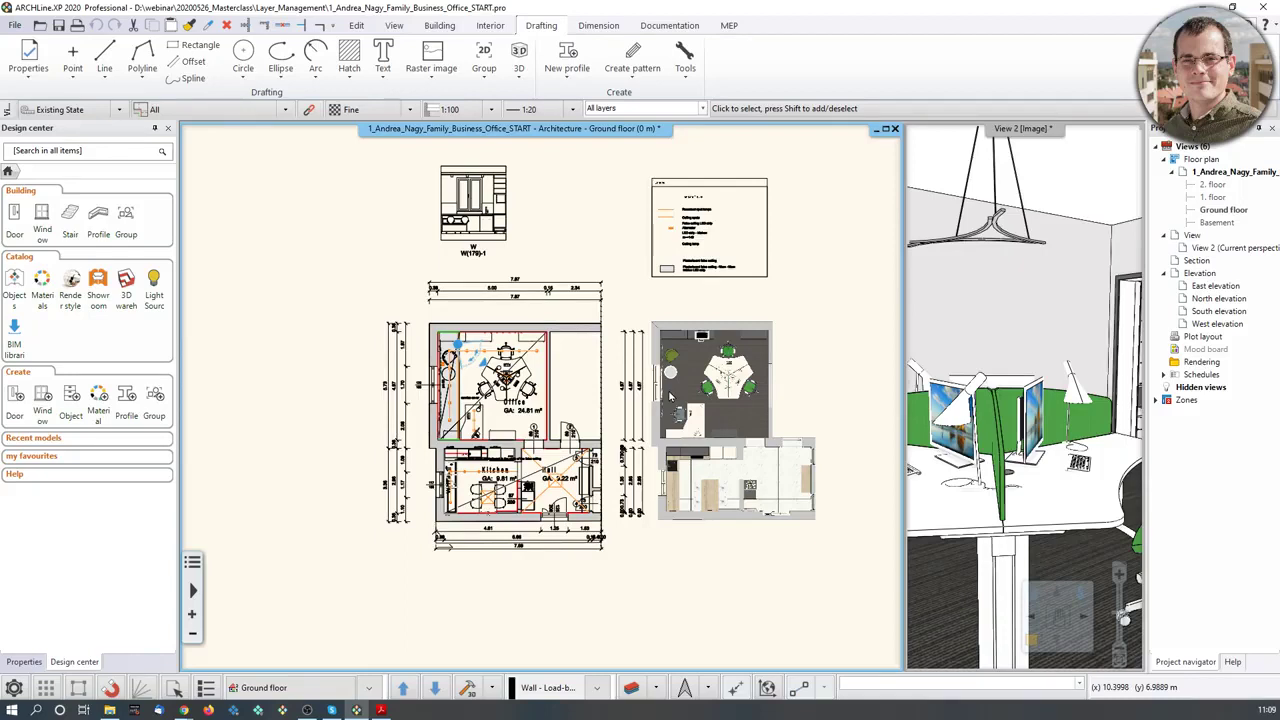
{"action": "left_click", "coordinate": [631, 688]}
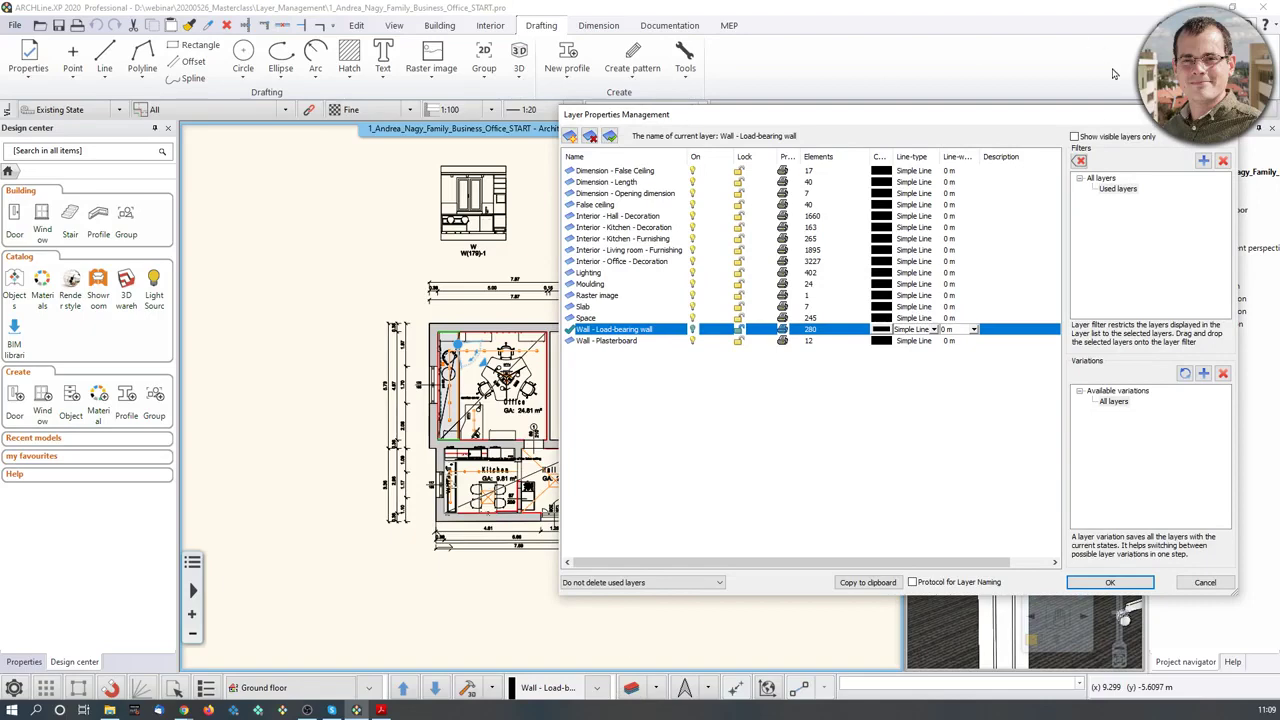
{"action": "key", "text": "Return"}
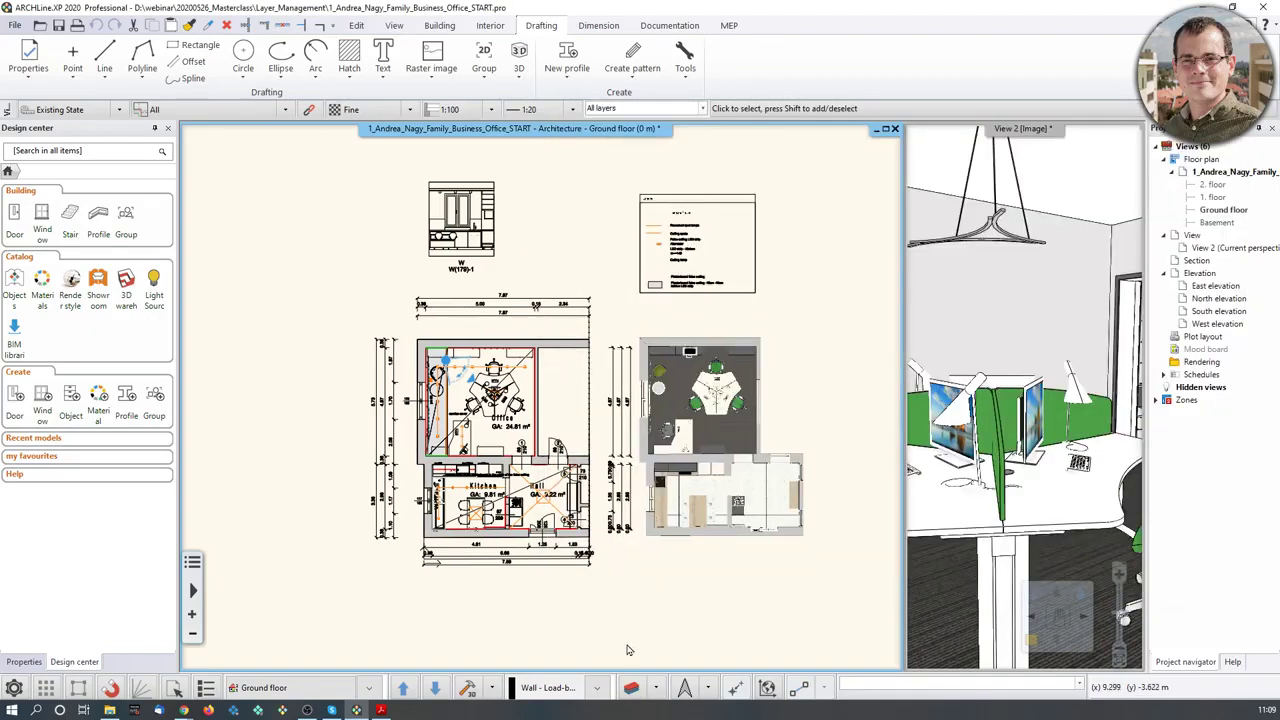
- Start Layer Walk and preview the load-bearing wall, slab, lighting, office decoration, kitchen furnishing, hall decoration and kitchen decoration layers one at a time
{"action": "left_click", "coordinate": [656, 688]}
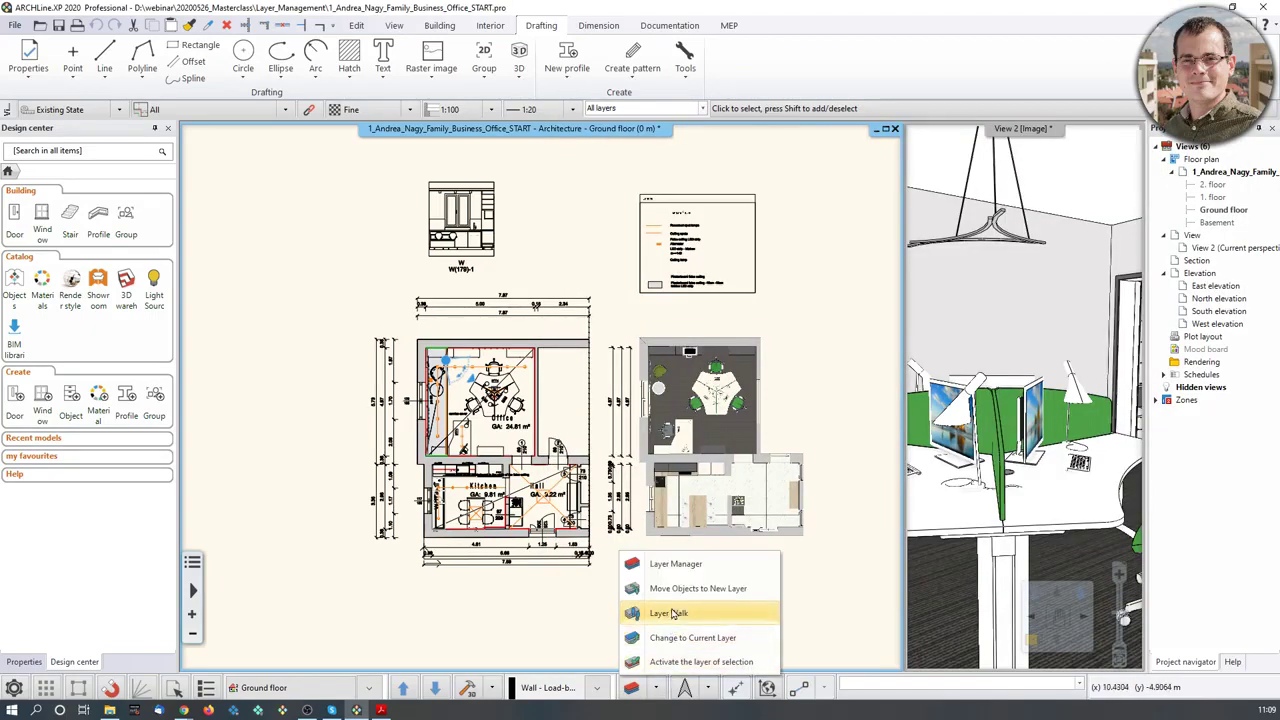
{"action": "left_click", "coordinate": [672, 614]}
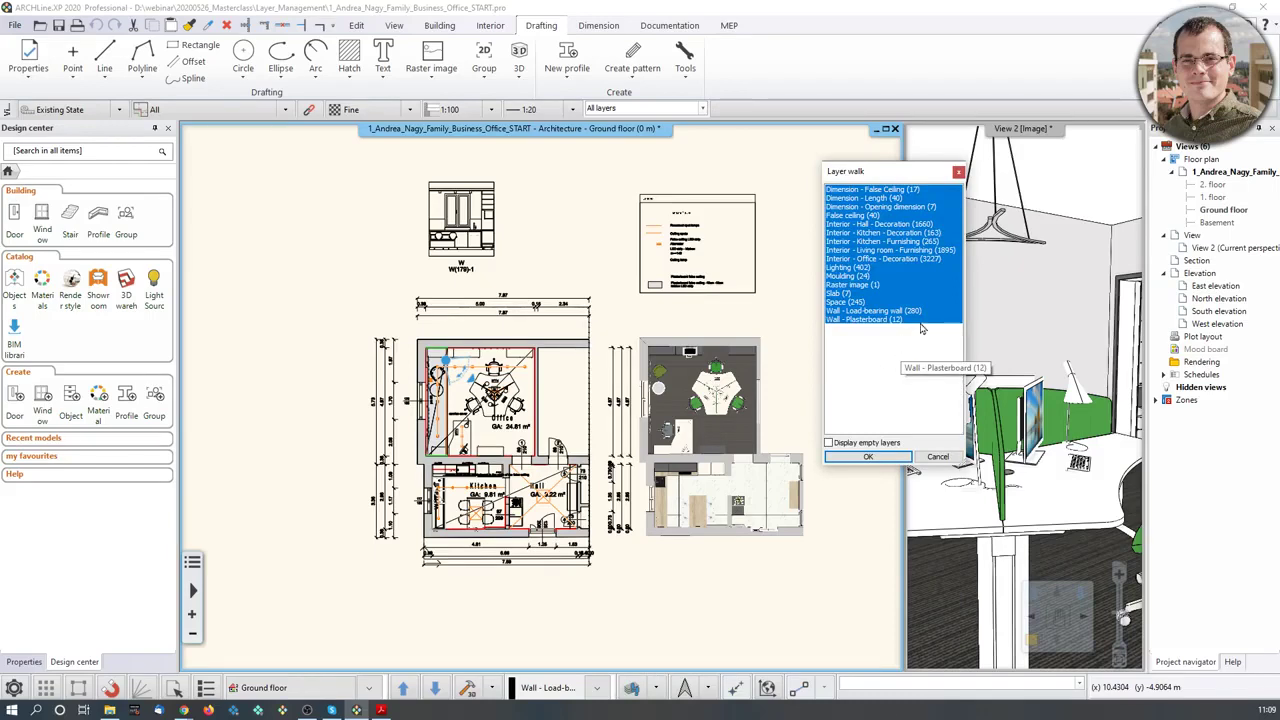
{"action": "left_click", "coordinate": [912, 311]}
{"action": "left_click", "coordinate": [906, 293]}
{"action": "left_click", "coordinate": [904, 267]}
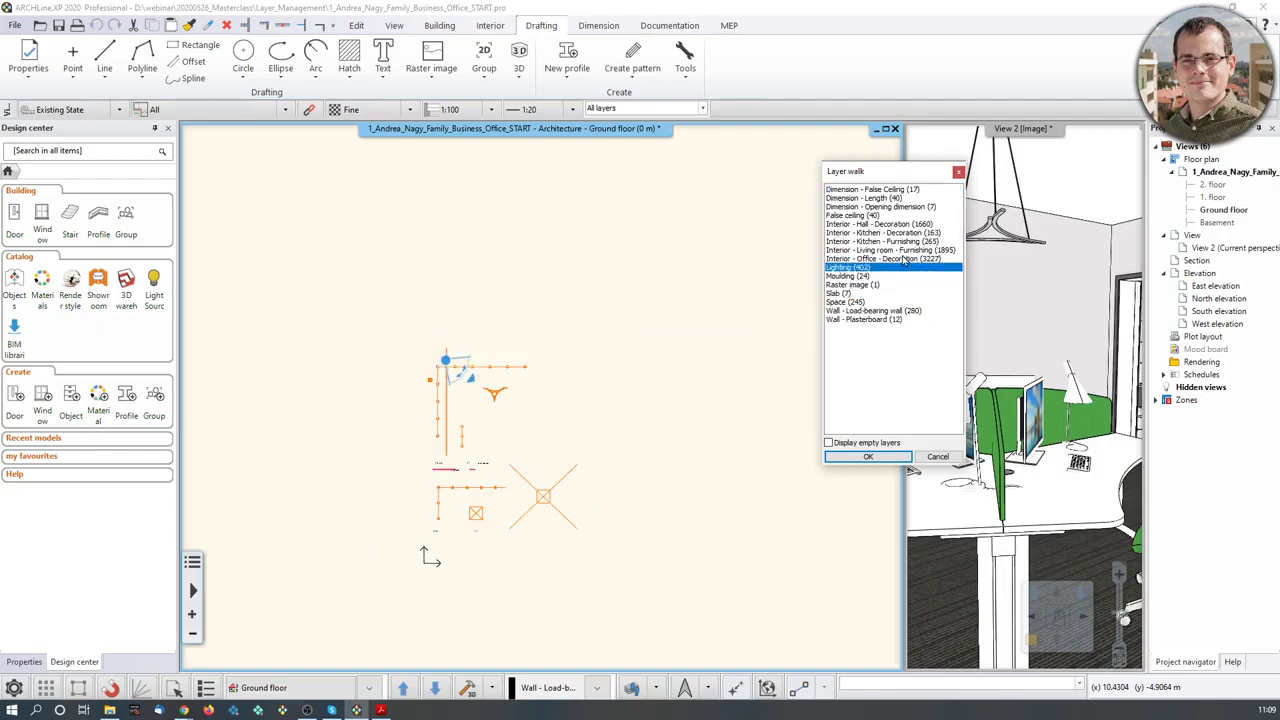
{"action": "left_click", "coordinate": [905, 258]}
{"action": "left_click", "coordinate": [907, 241]}
{"action": "left_click", "coordinate": [907, 225]}
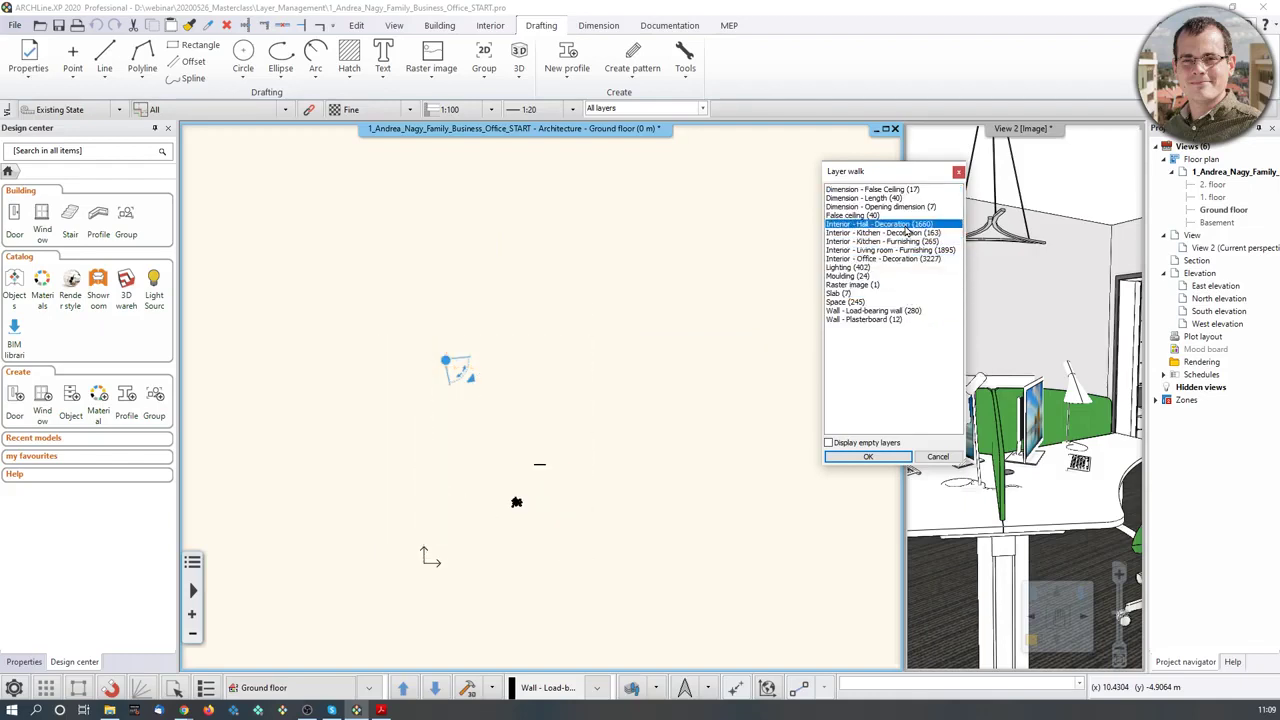
{"action": "left_click", "coordinate": [907, 232]}
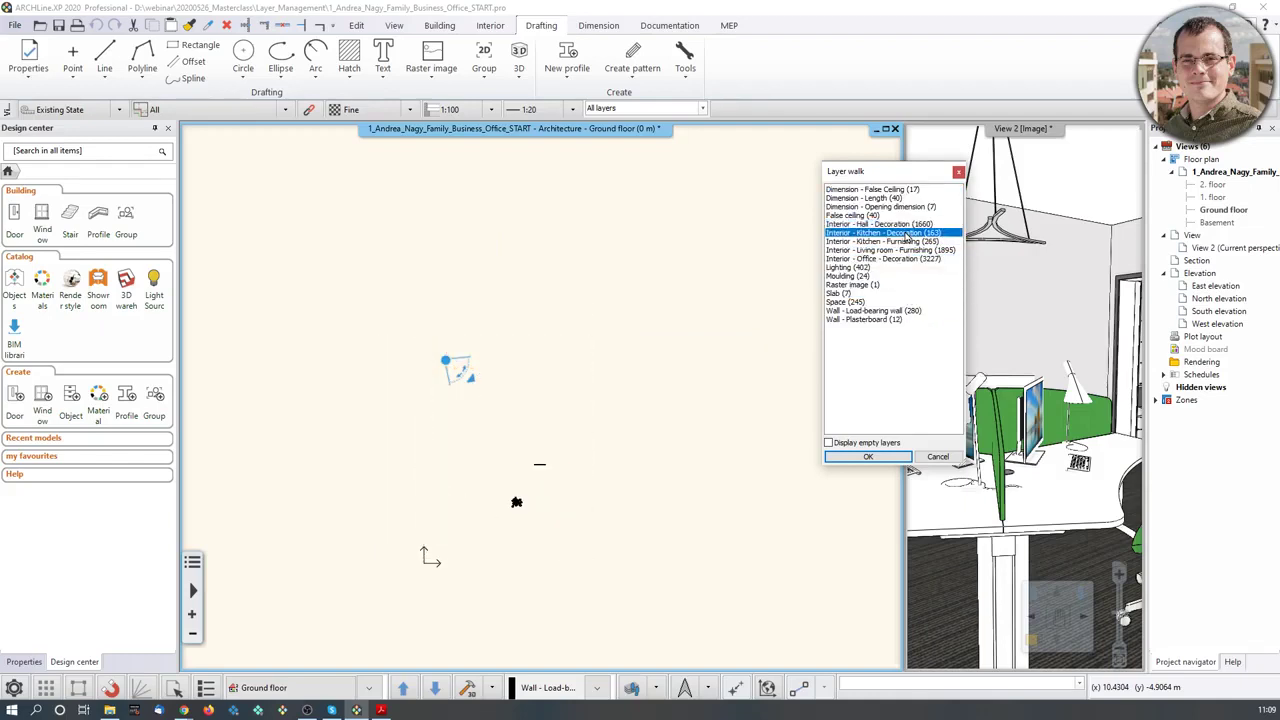
- Preview the load-bearing wall layer together with Dimension - Length, the hall and kitchen decoration layers, and the kitchen and living room furnishing layers
{"action": "left_click", "coordinate": [910, 311]}
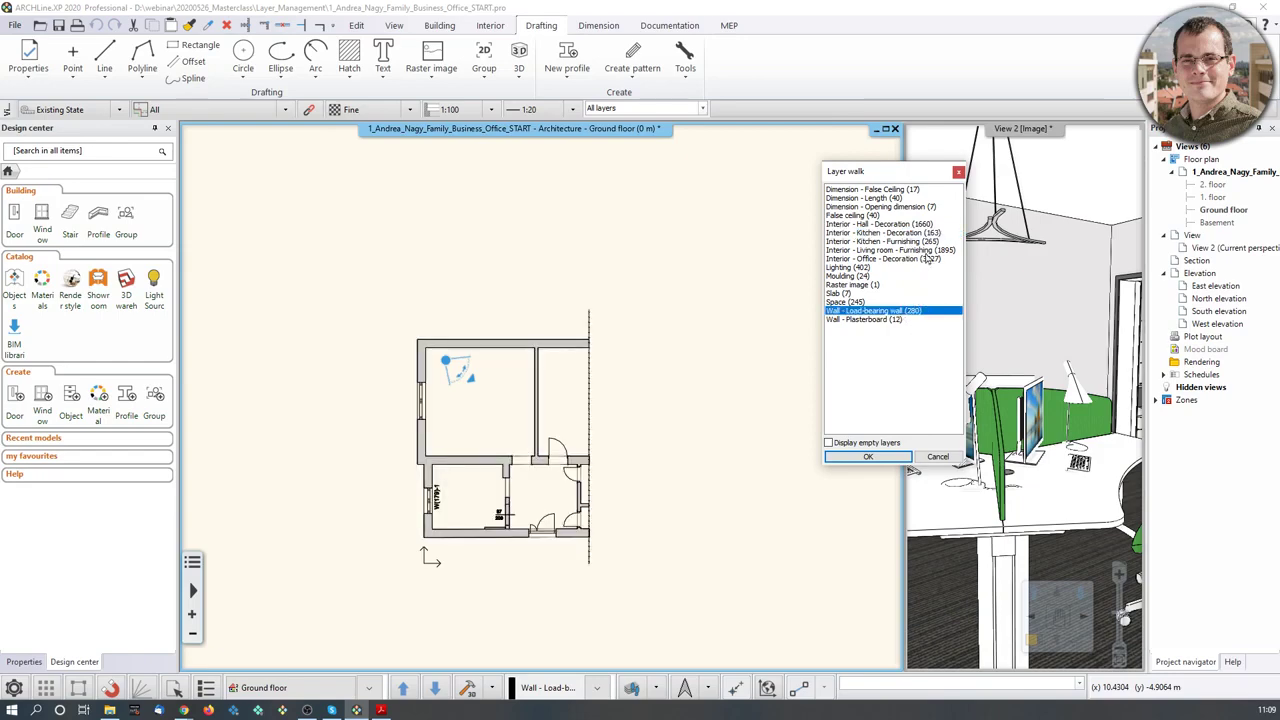
{"action": "left_click", "coordinate": [894, 199], "text": "ctrl"}
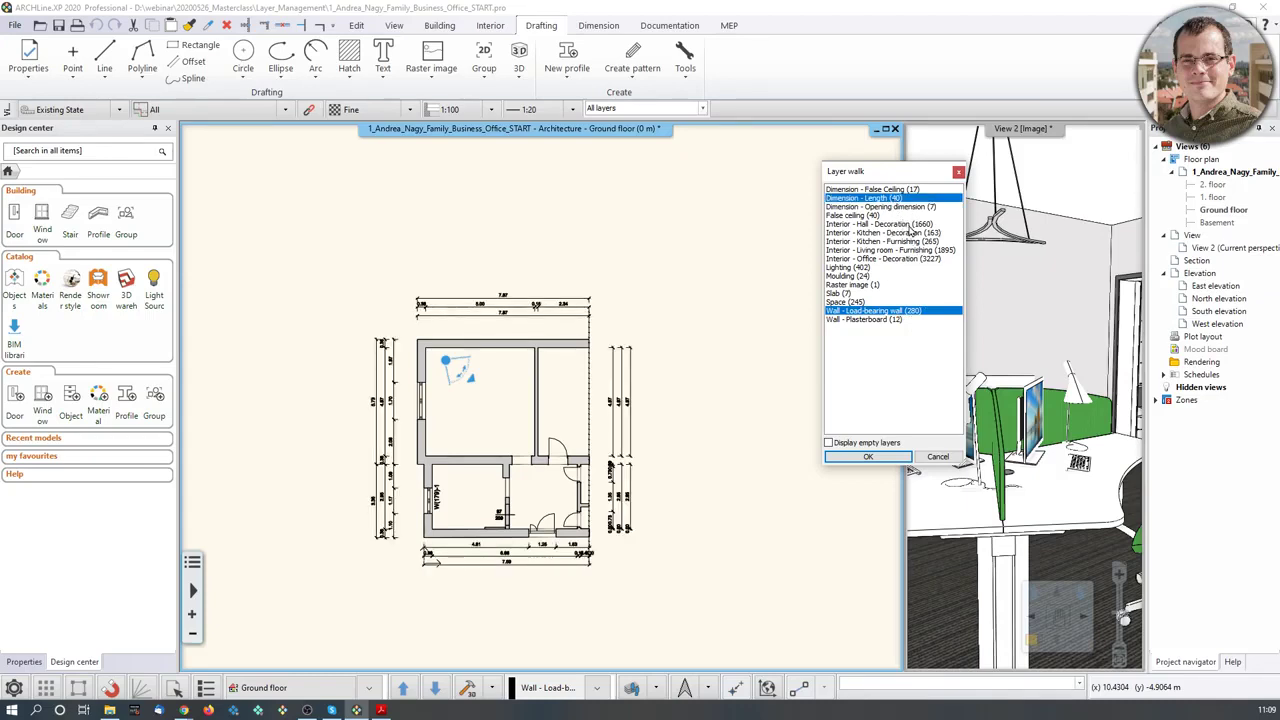
{"action": "left_click", "coordinate": [906, 224], "text": "ctrl"}
{"action": "left_click", "coordinate": [910, 233], "text": "ctrl"}
{"action": "left_click", "coordinate": [913, 242], "text": "ctrl"}
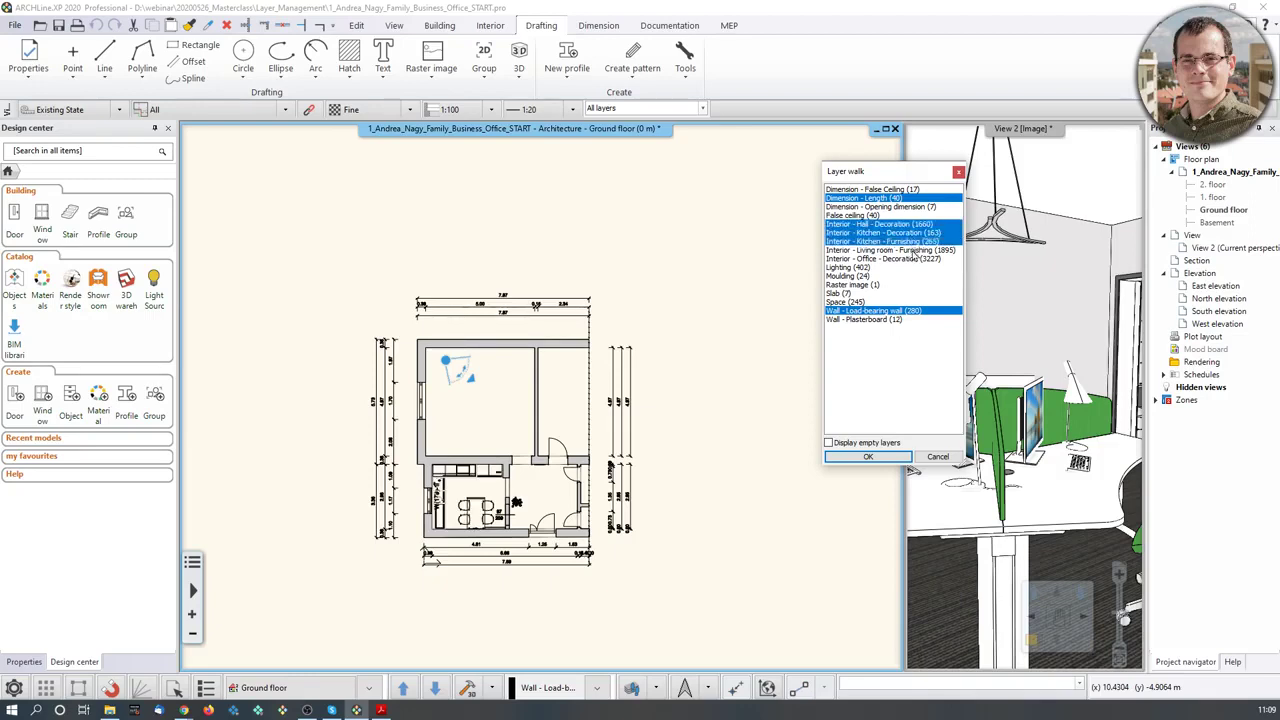
{"action": "left_click", "coordinate": [915, 250], "text": "ctrl"}
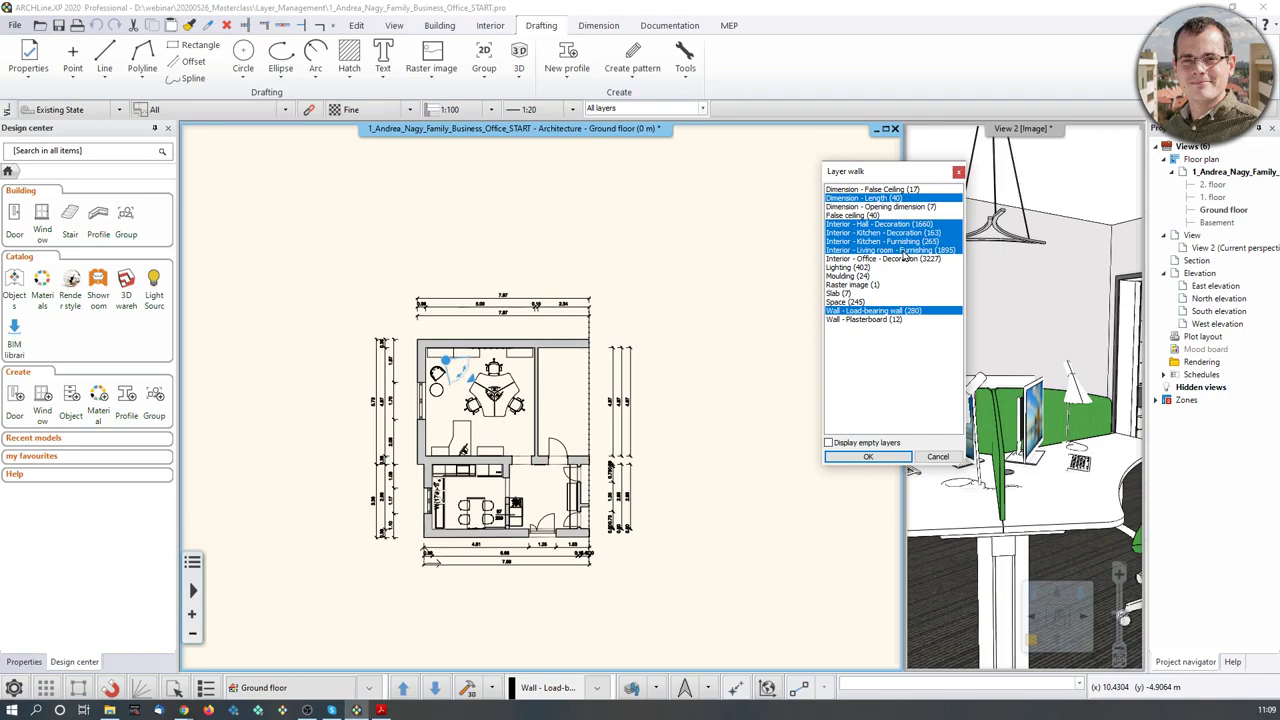
- Isolate the Wall - Plasterboard and Wall - Load-bearing wall layers in Layer Walk and apply the selection to the floor plan
{"action": "left_click", "coordinate": [894, 320]}
{"action": "left_click", "coordinate": [890, 311], "text": "ctrl"}
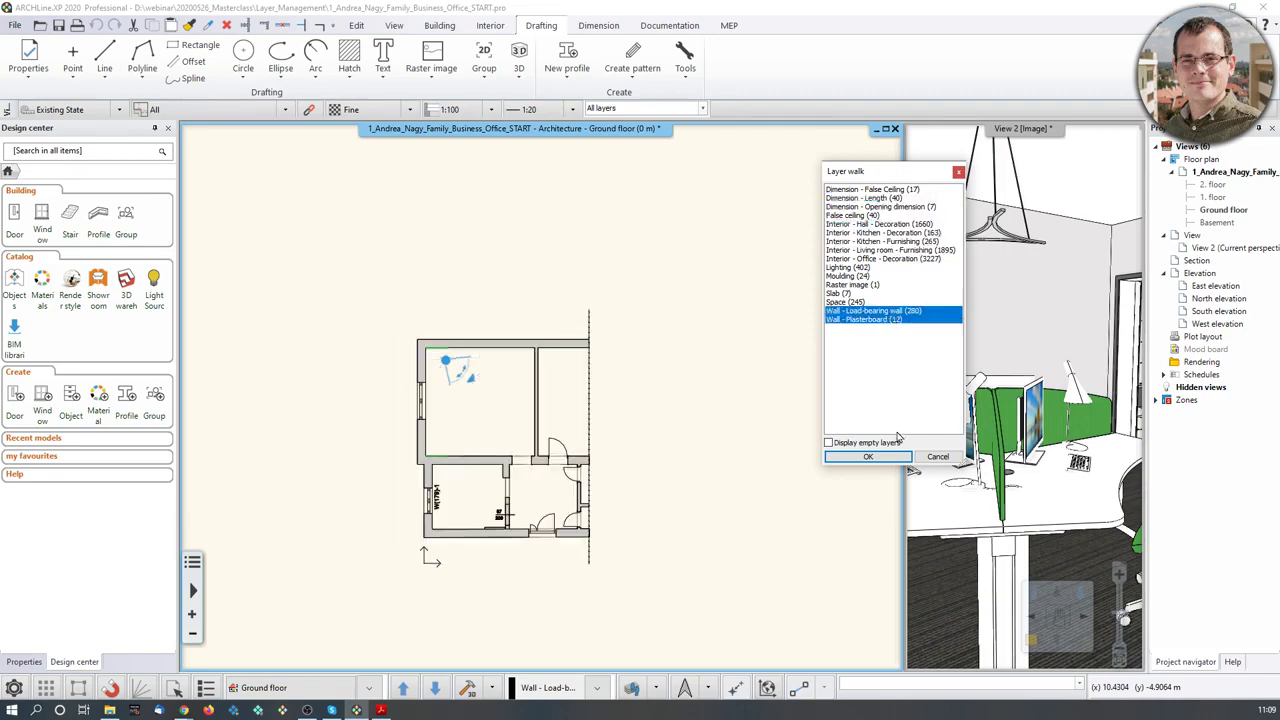
{"action": "left_click", "coordinate": [868, 456]}
- Activate the View 2 perspective and examine the desks, chairs and walls of the office
{"action": "scroll", "coordinate": [600, 541], "scroll_direction": "up", "scroll_amount": 1}
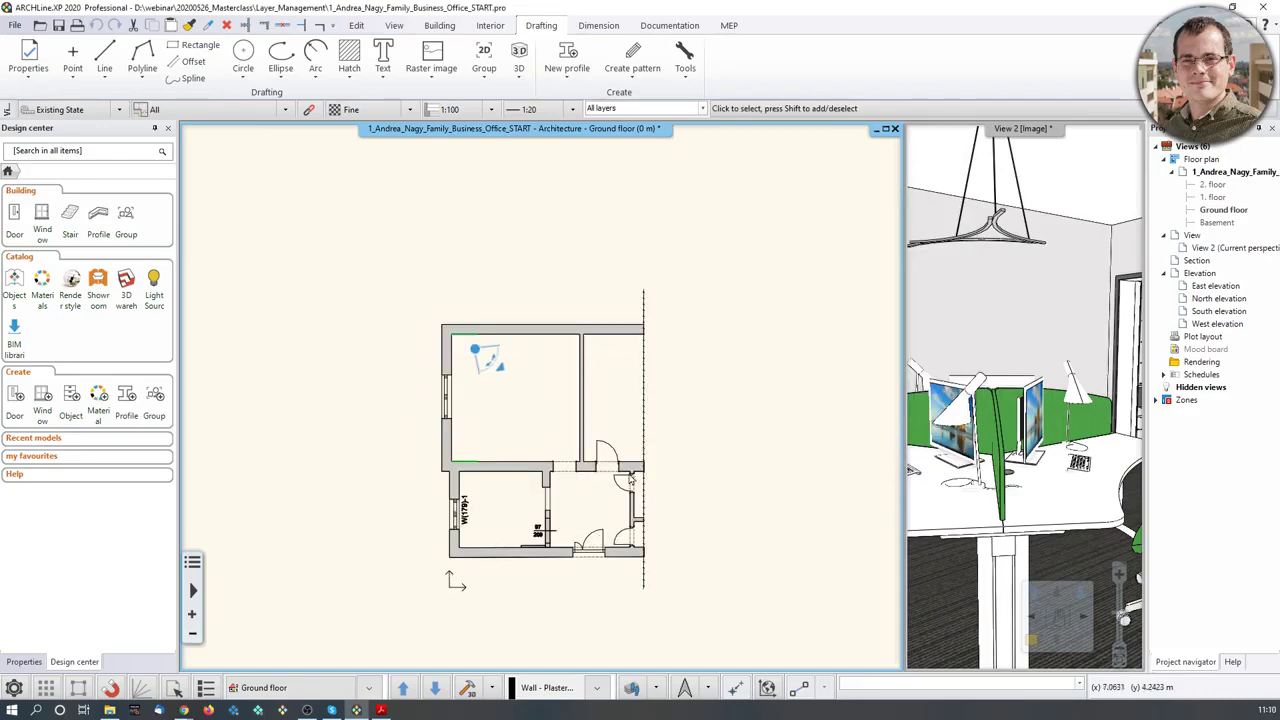
{"action": "middle_click_drag", "start_coordinate": [618, 530], "coordinate": [665, 526]}
{"action": "left_click", "coordinate": [998, 398]}
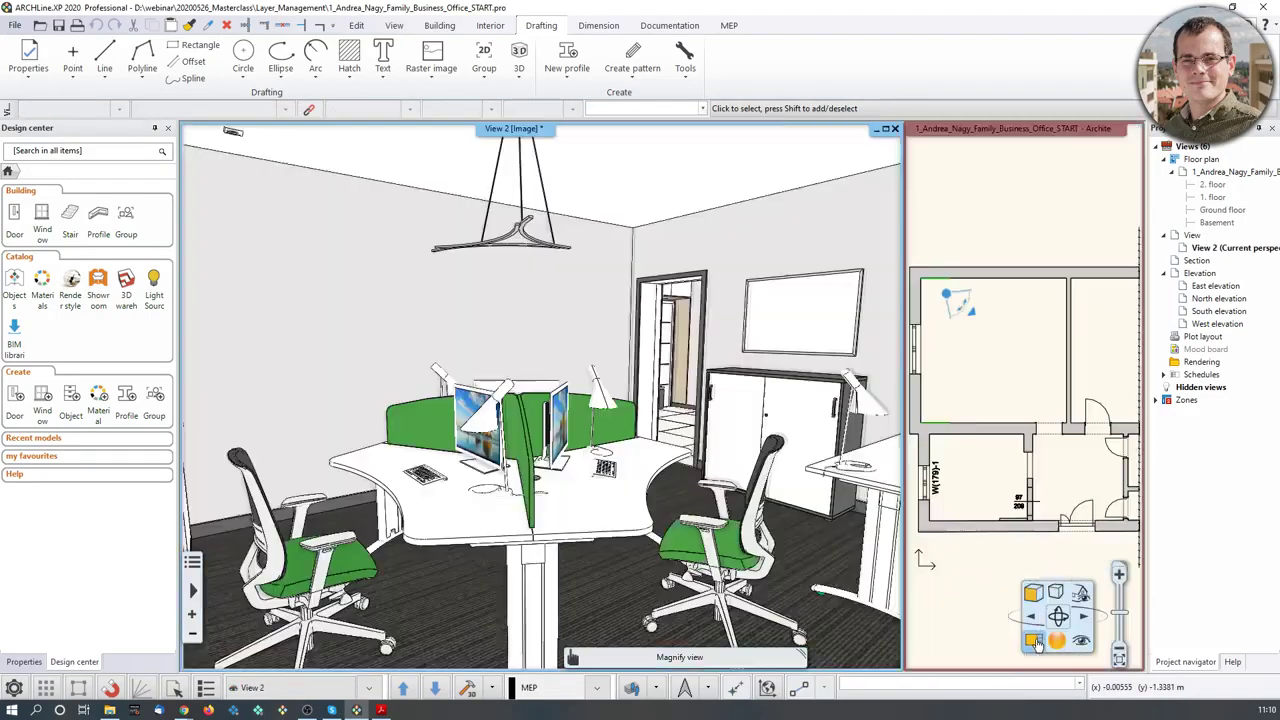
{"action": "scroll", "coordinate": [840, 507], "scroll_direction": "up", "scroll_amount": 2}
{"action": "middle_click_drag", "start_coordinate": [840, 507], "coordinate": [672, 497]}
{"action": "scroll", "coordinate": [672, 497], "scroll_direction": "up", "scroll_amount": 2}
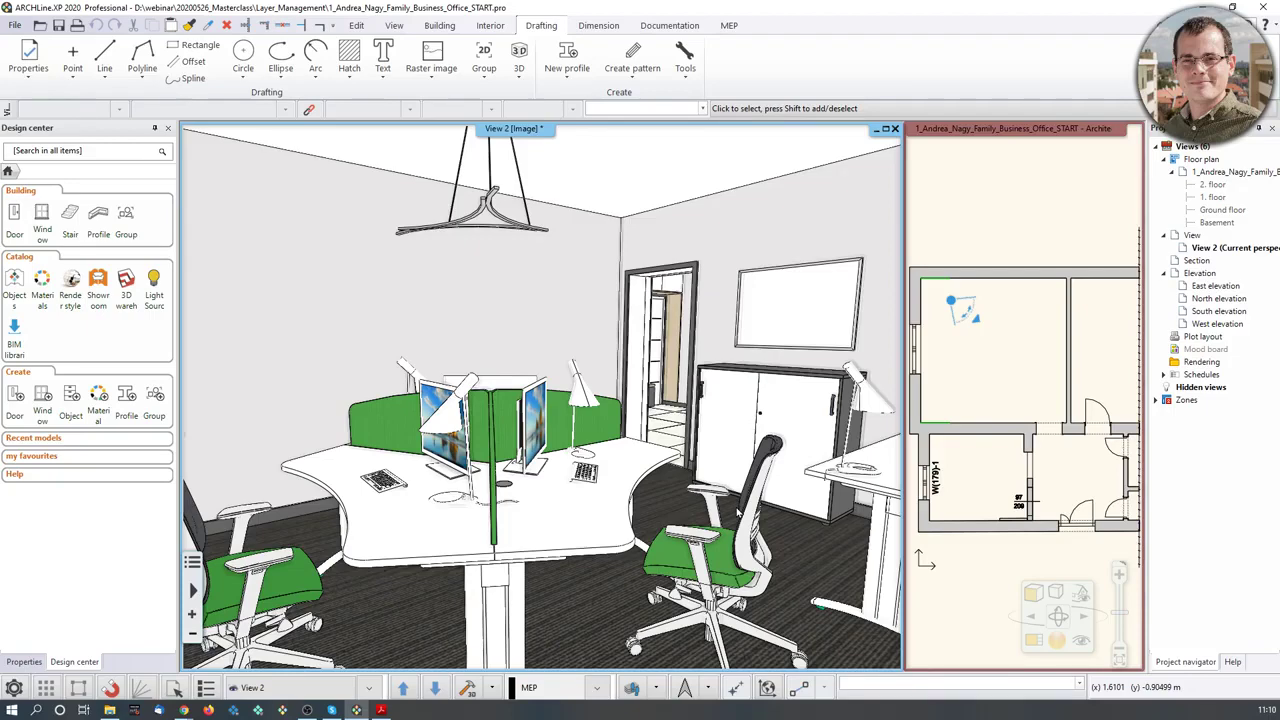
- Check the office desks and chairs in View 2 at close range and bring the ground floor plan back as the magnified view
{"action": "scroll", "coordinate": [825, 503], "scroll_direction": "up", "scroll_amount": 3}
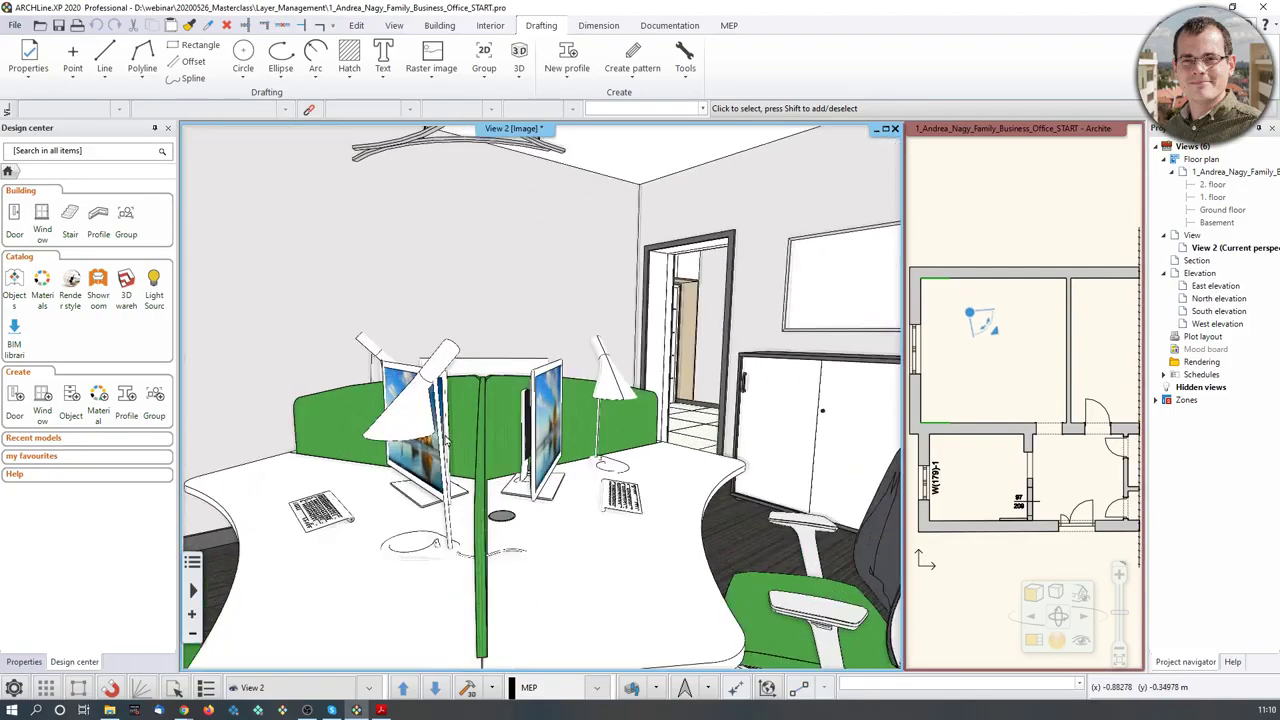
{"action": "scroll", "coordinate": [625, 452], "scroll_direction": "down", "scroll_amount": 3}
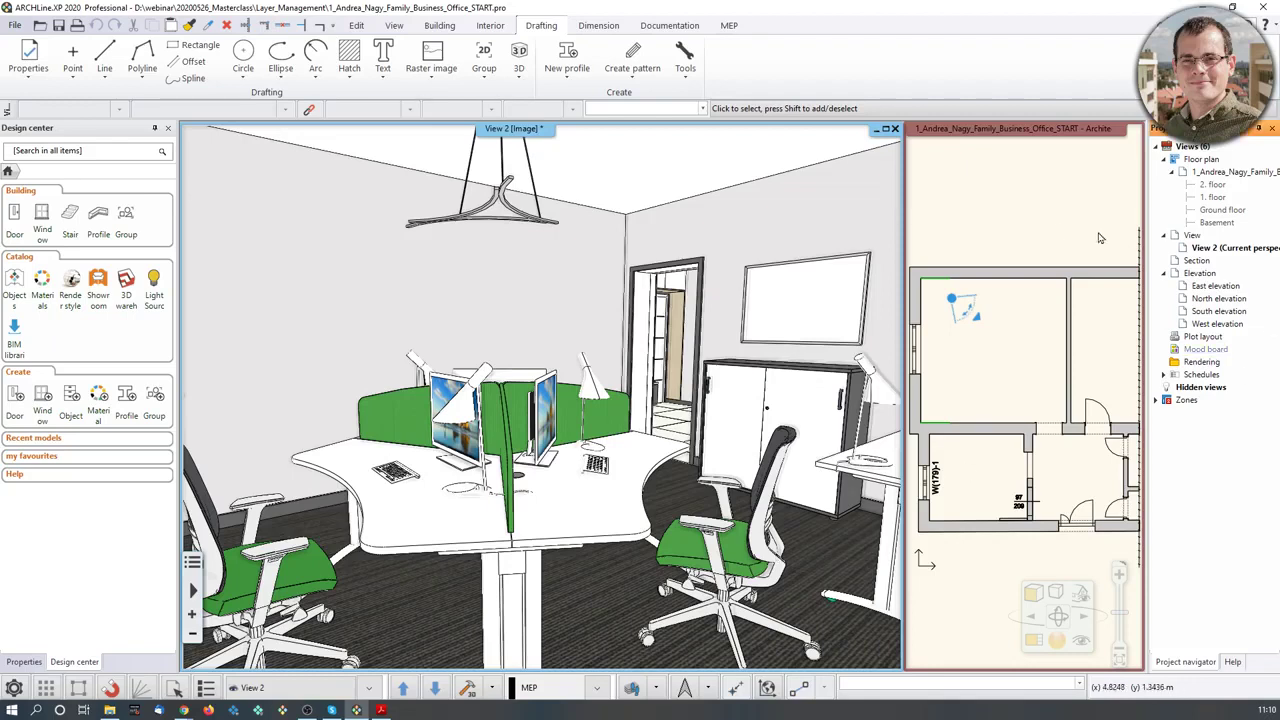
{"action": "left_click", "coordinate": [1057, 620]}
{"action": "left_click", "coordinate": [1057, 610]}
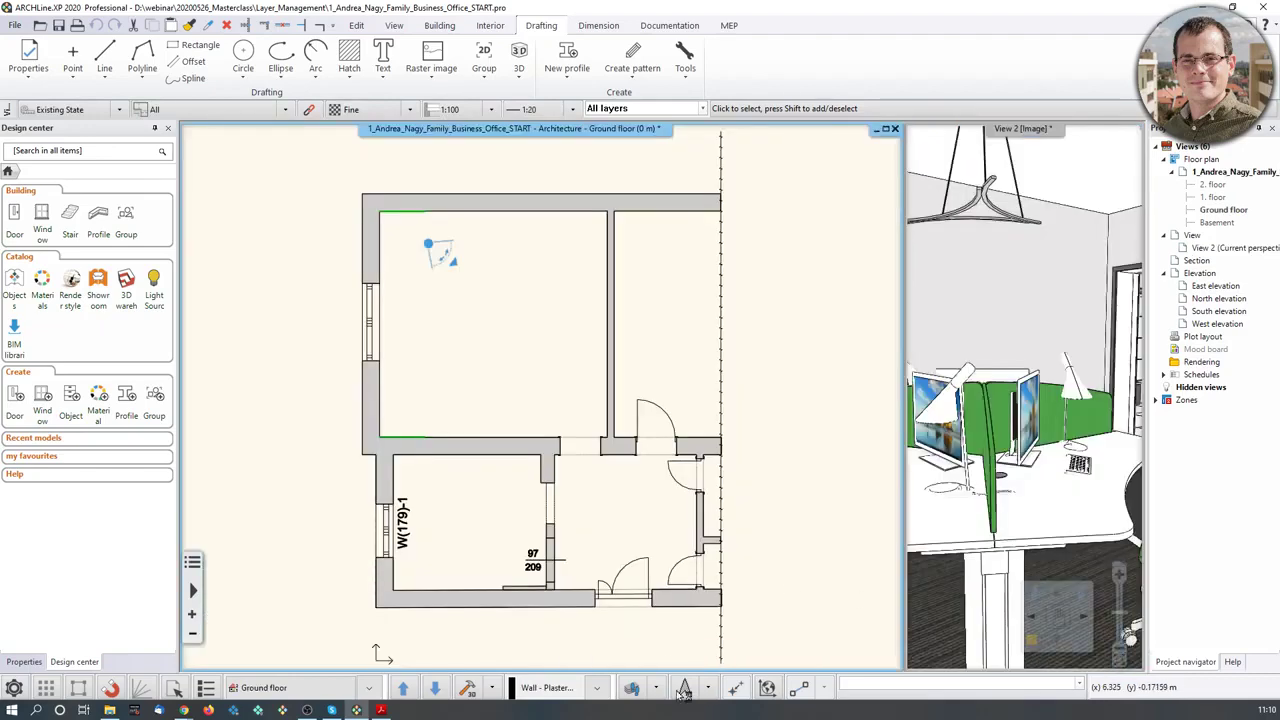
- Isolate the Wall - Plasterboard, Wall - Load-bearing wall, Slab, Dimension - Length and False ceiling layers with Layer Walk and apply the selection
{"action": "left_click", "coordinate": [631, 687]}
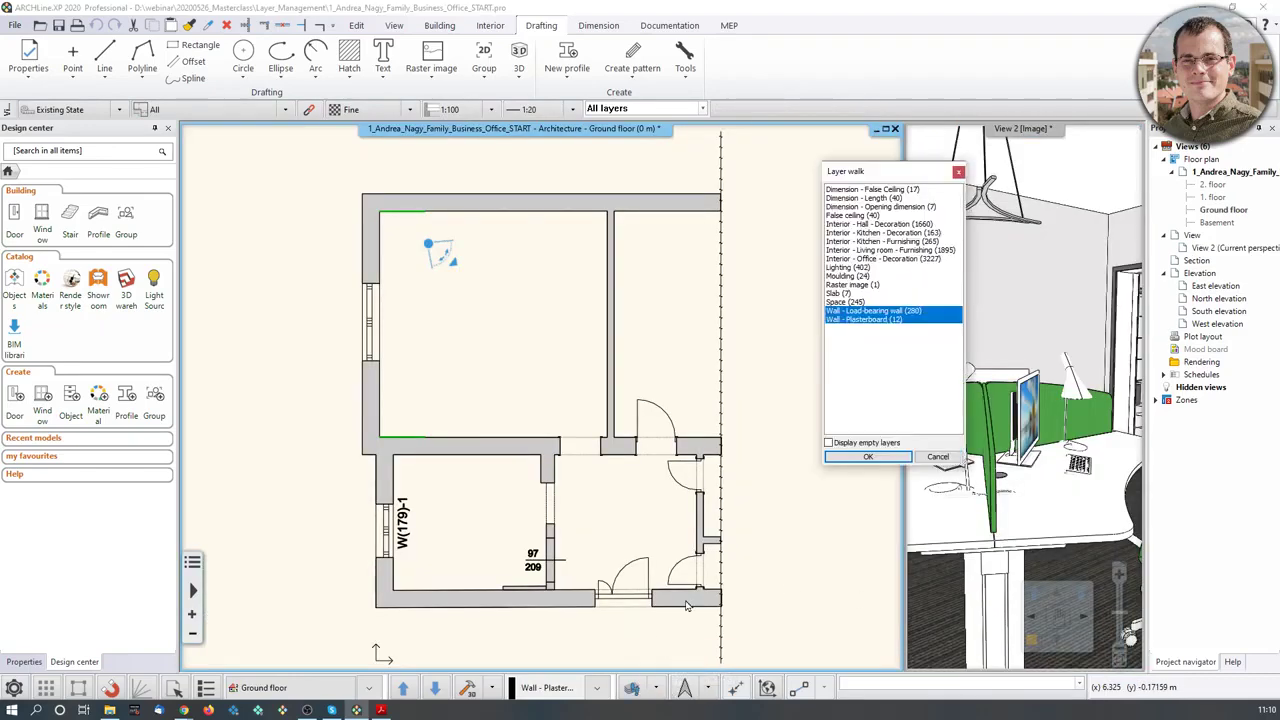
{"action": "left_click", "coordinate": [849, 320]}
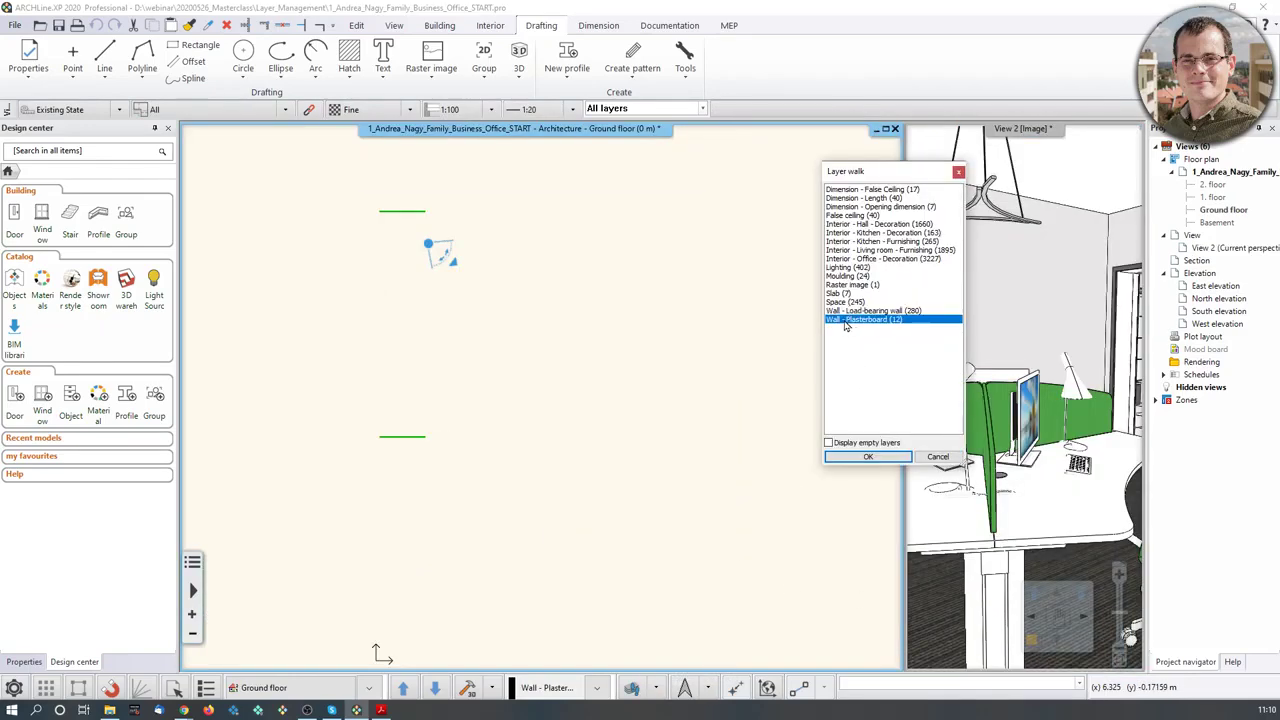
{"action": "left_click", "coordinate": [860, 311], "text": "ctrl"}
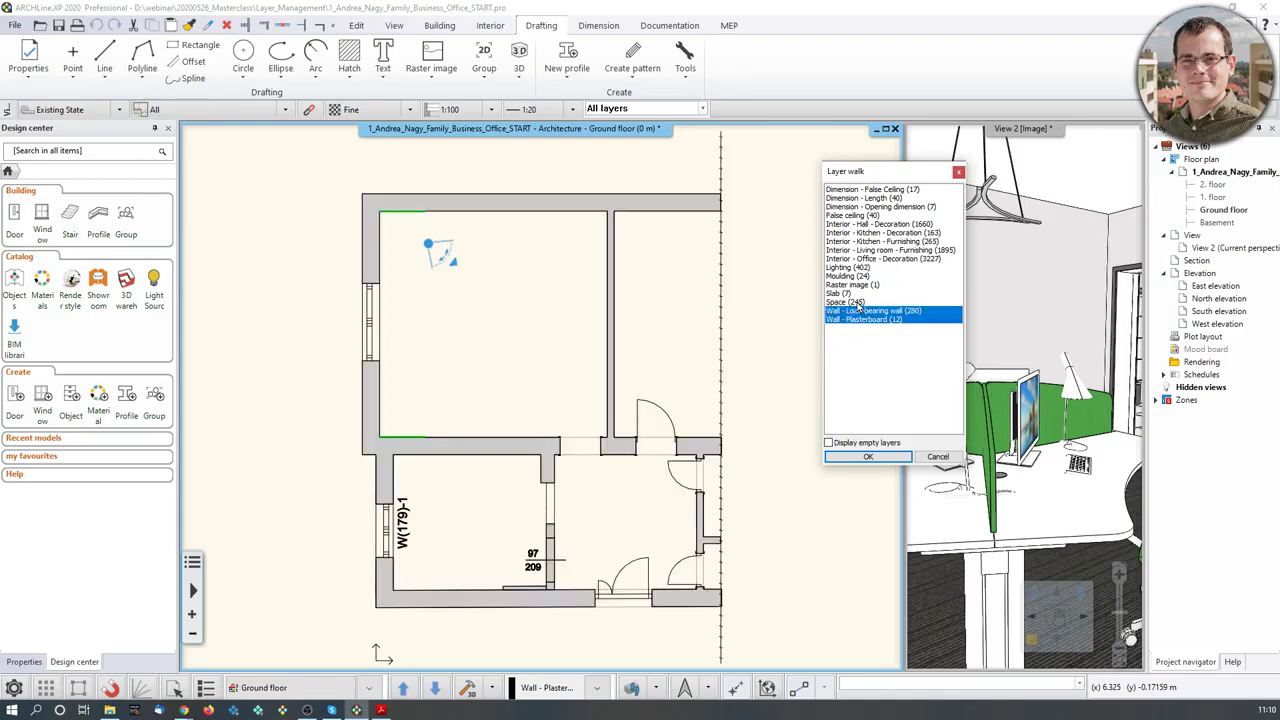
{"action": "left_click", "coordinate": [855, 293], "text": "ctrl"}
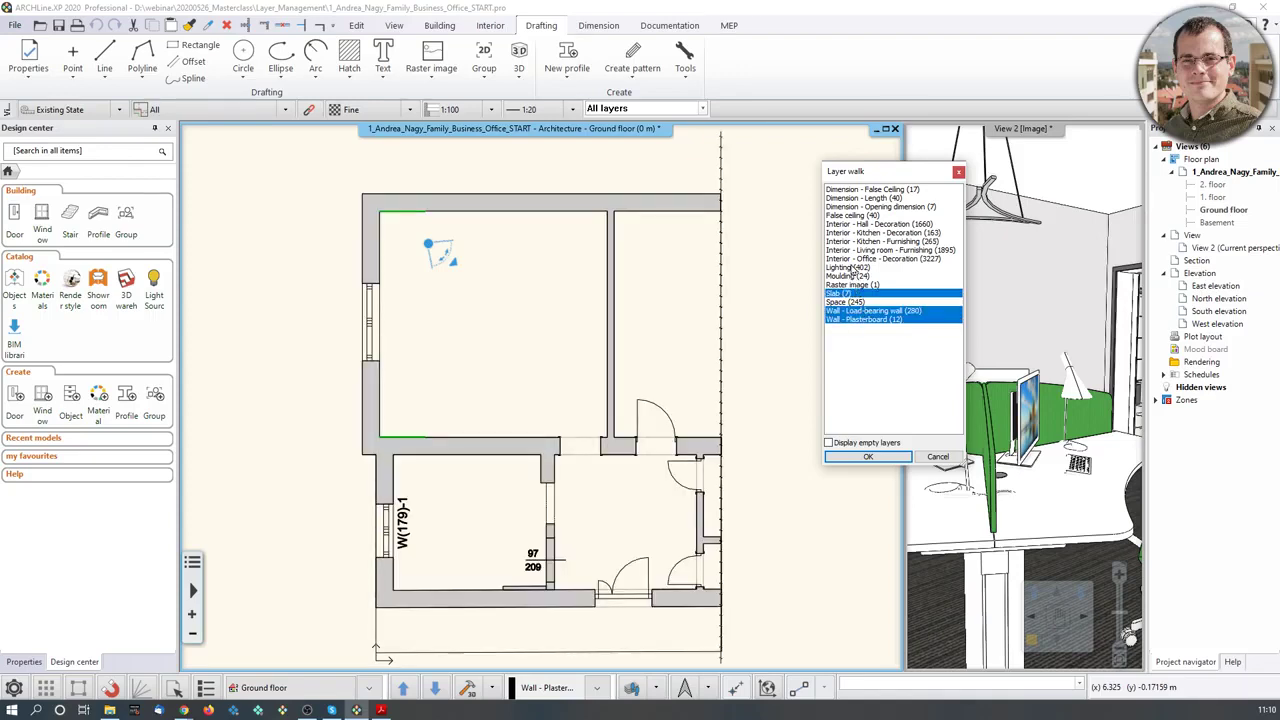
{"action": "left_click", "coordinate": [868, 198], "text": "ctrl"}
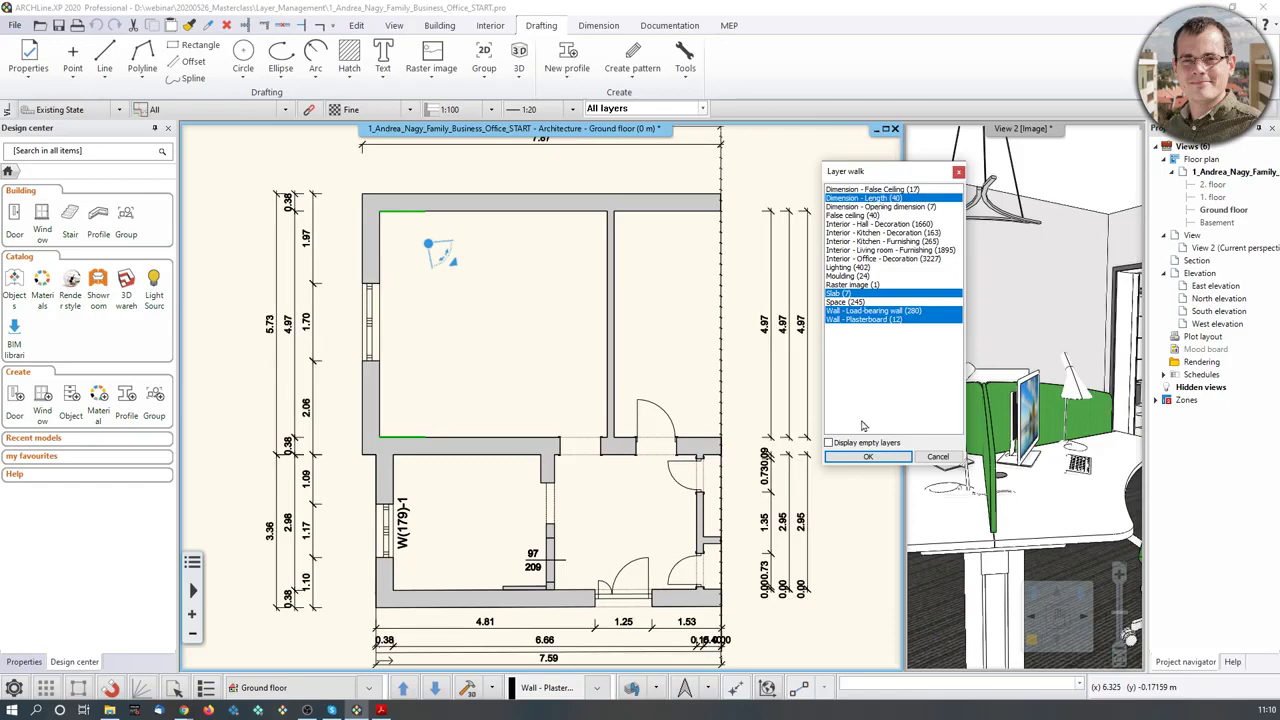
{"action": "left_click", "coordinate": [873, 217], "text": "ctrl"}
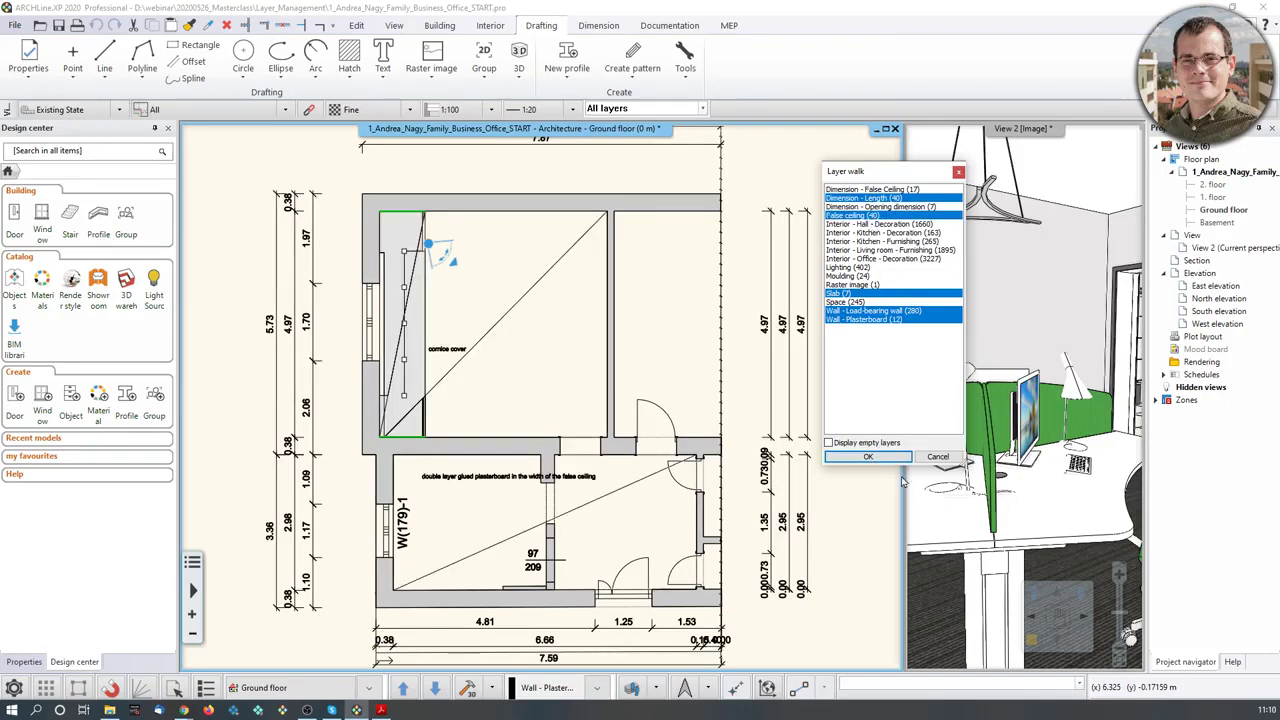
{"action": "left_click", "coordinate": [870, 457]}
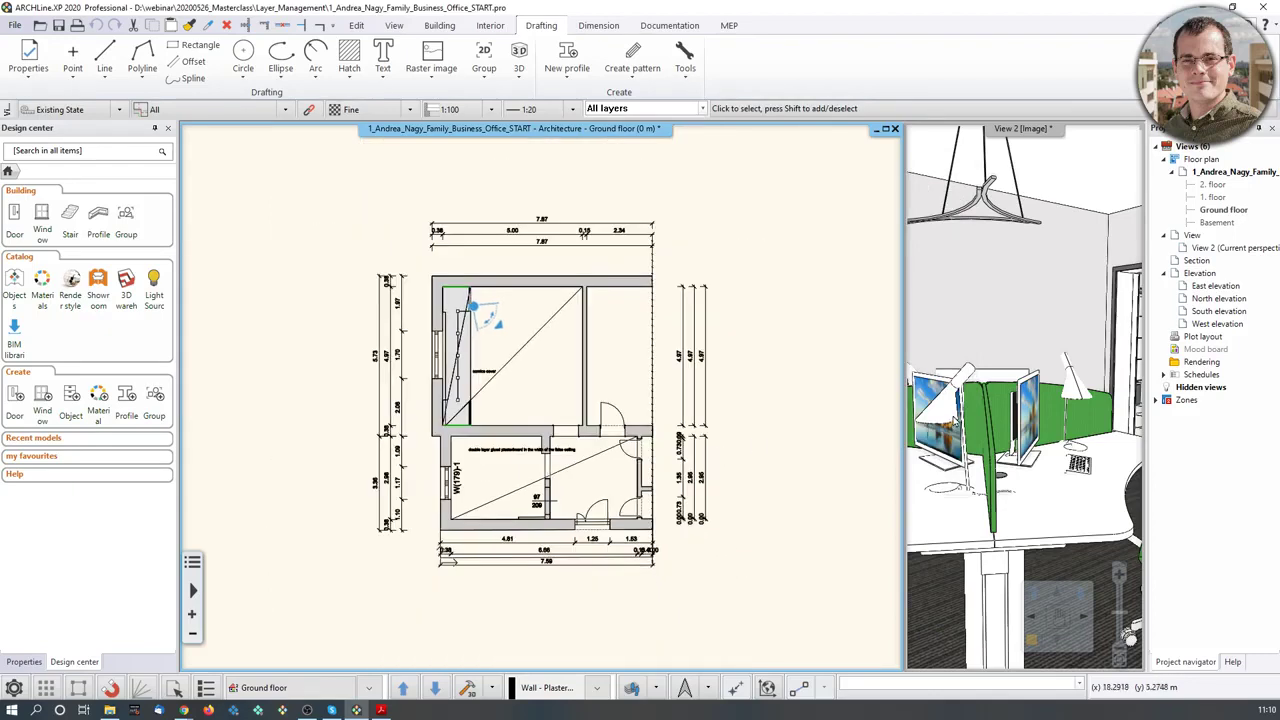
- Rebuild the 3D model from the isolated layers, magnify View 2 and examine the room and its doorway
{"action": "left_click", "coordinate": [956, 422]}
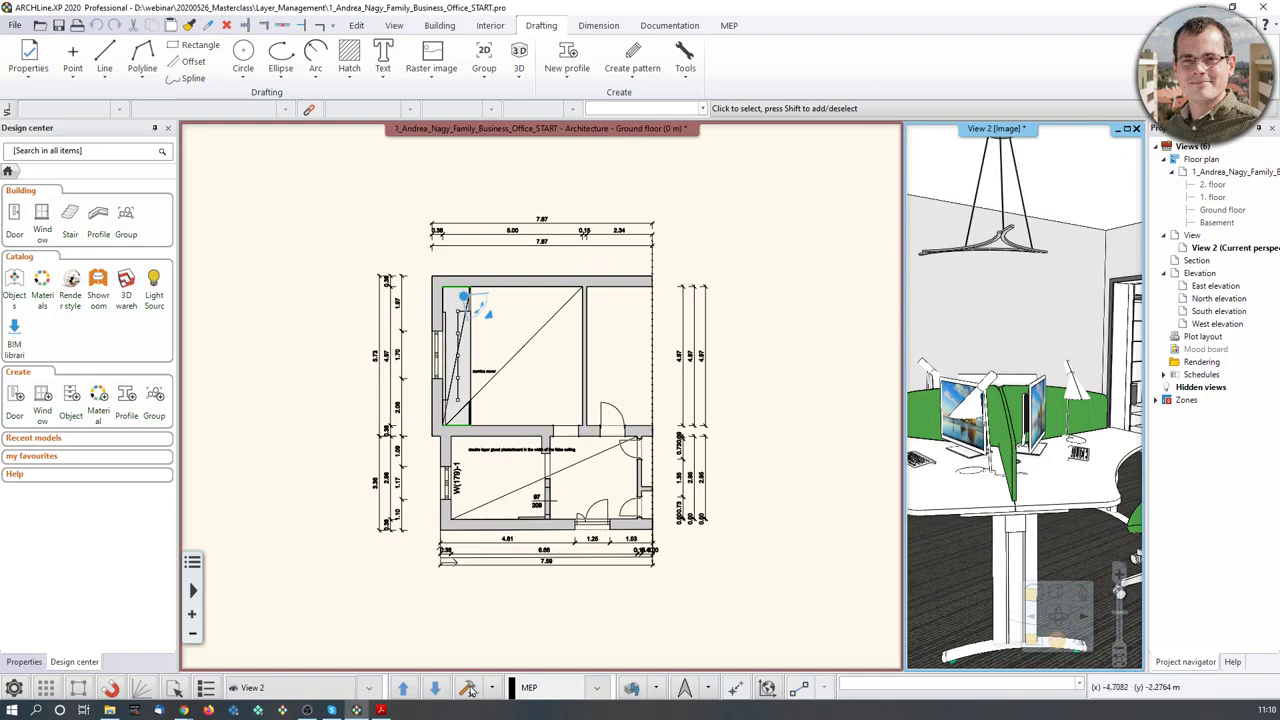
{"action": "left_click", "coordinate": [533, 668]}
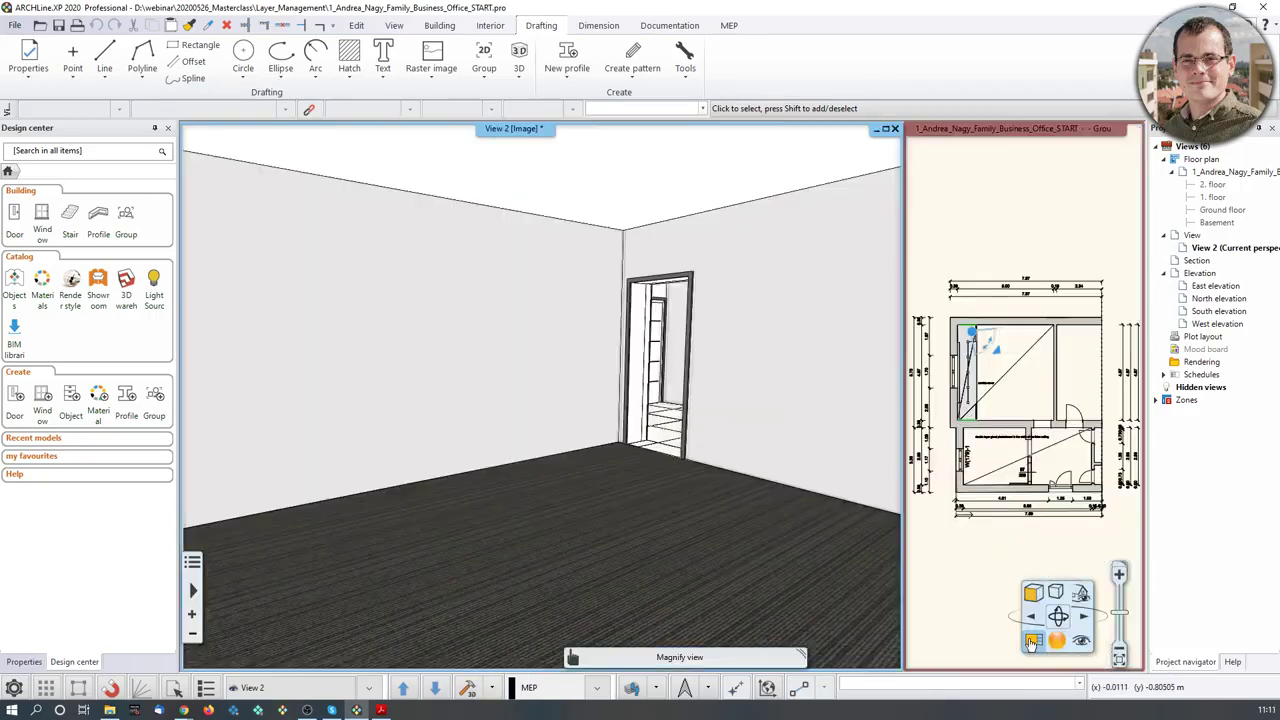
{"action": "left_click", "coordinate": [1031, 641]}
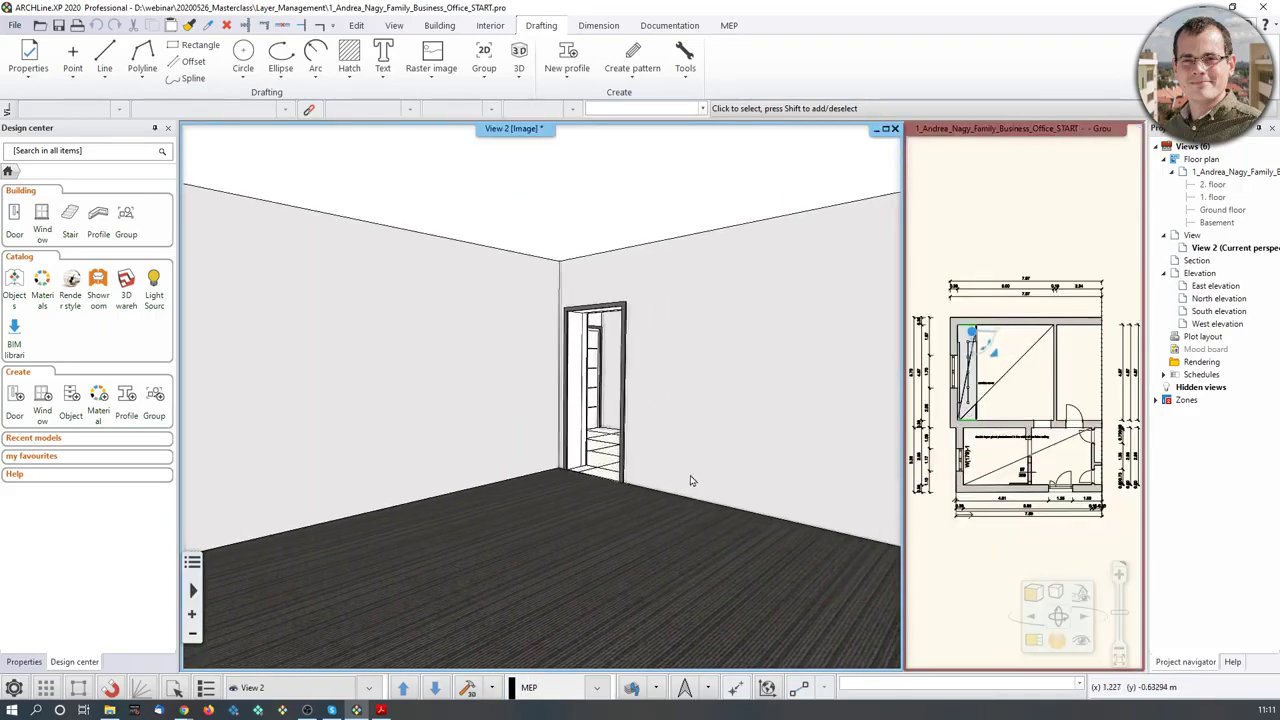
{"action": "left_click", "coordinate": [1023, 358]}
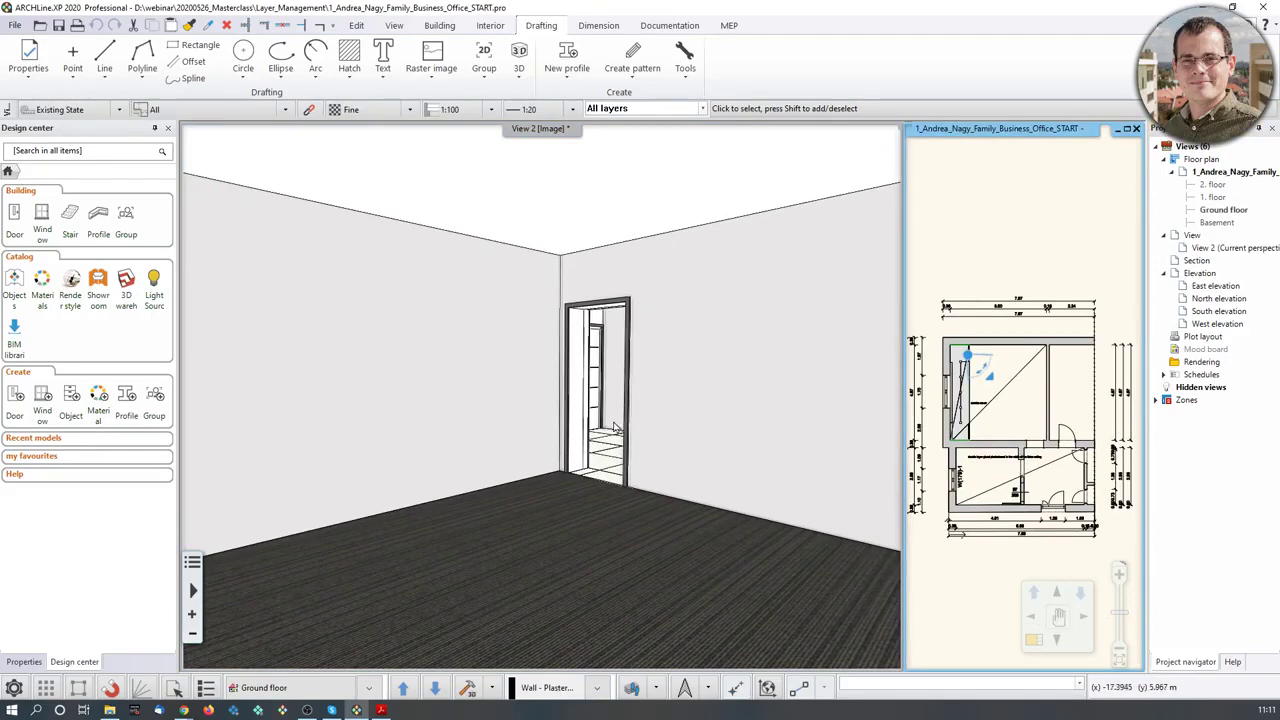
{"action": "scroll", "coordinate": [617, 430], "scroll_direction": "up", "scroll_amount": 5}
{"action": "scroll", "coordinate": [620, 480], "scroll_direction": "up", "scroll_amount": 2}
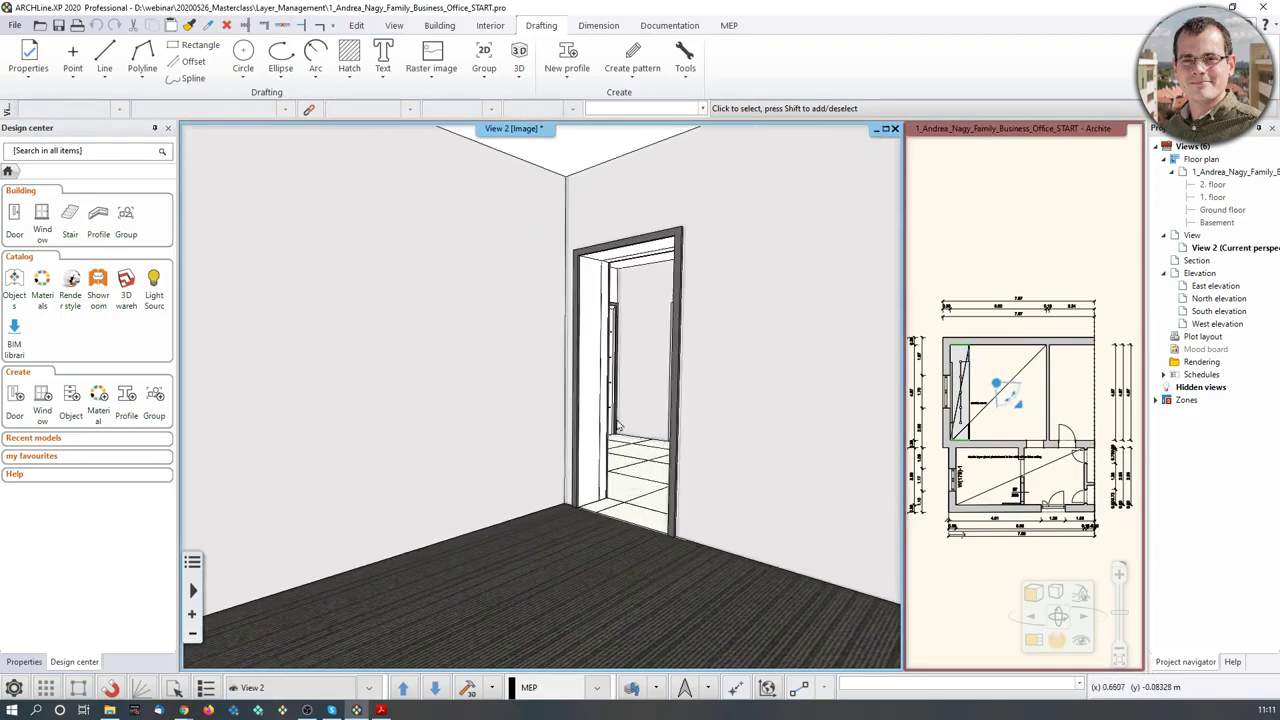
{"action": "scroll", "coordinate": [615, 475], "scroll_direction": "down", "scroll_amount": 4}
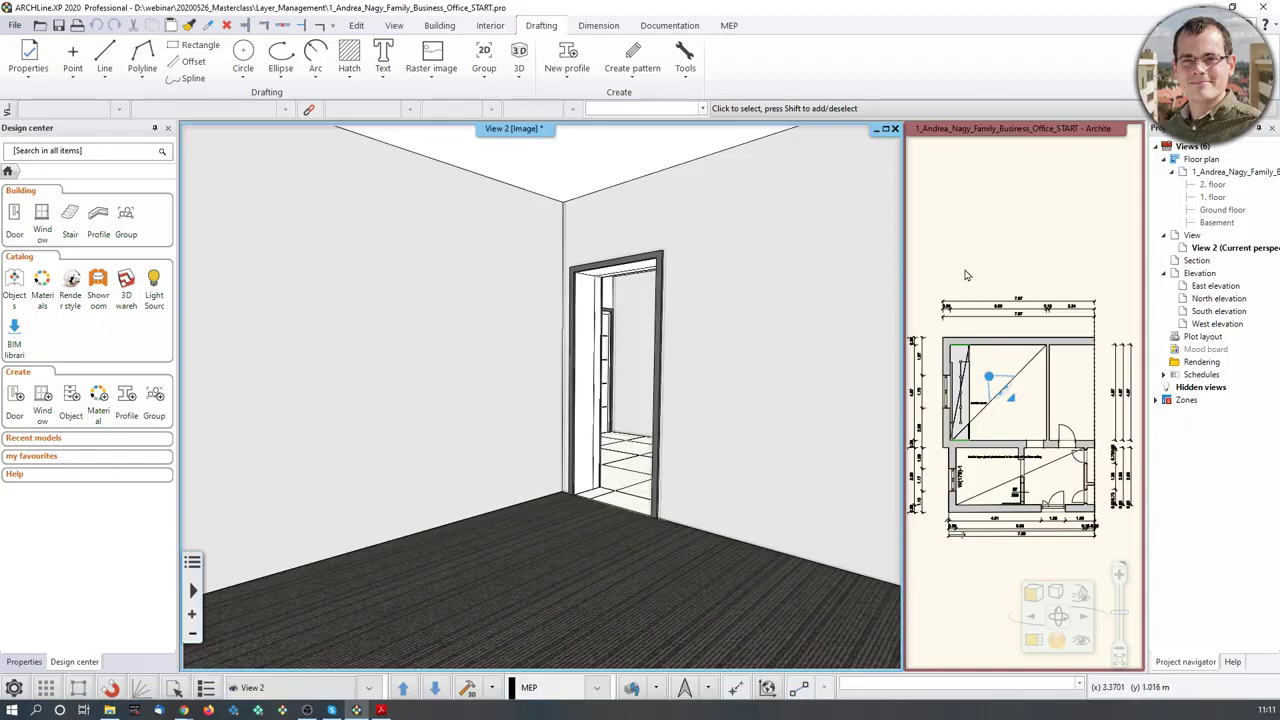
- Compare the layers listed by Layer Walk for the floor plan with those listed for View 2, without applying any selection
{"action": "left_click", "coordinate": [997, 260]}
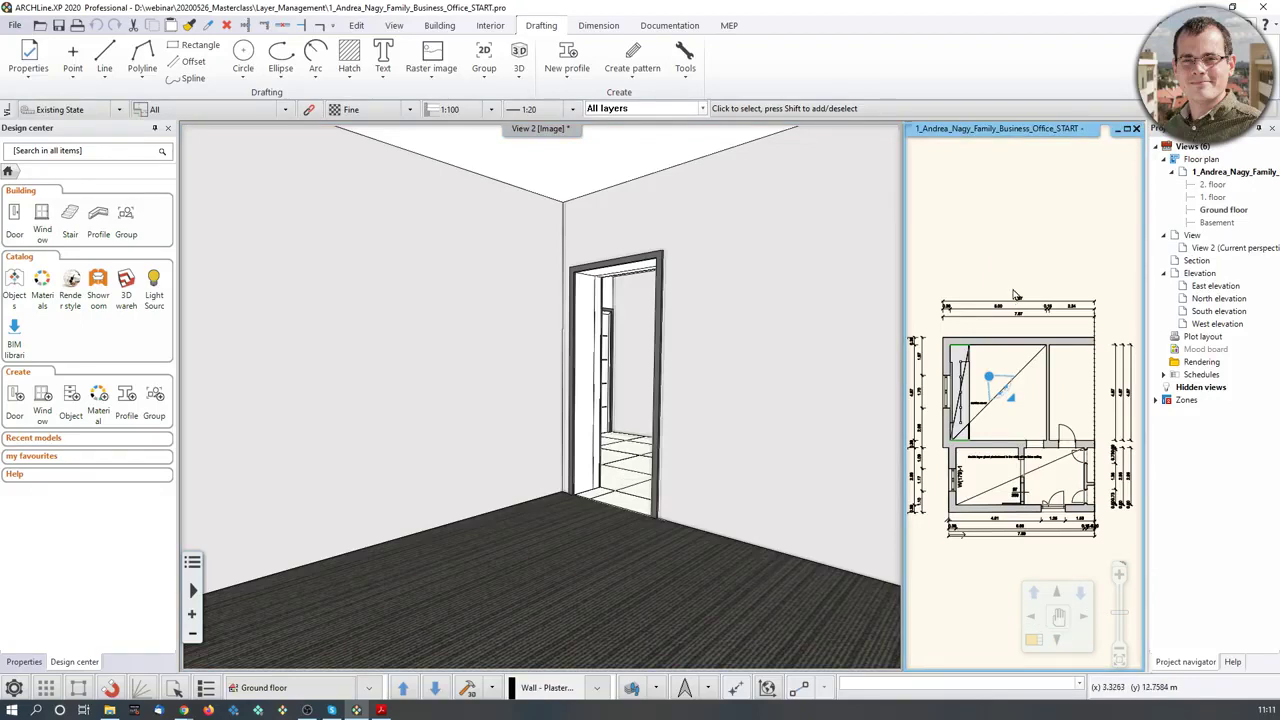
{"action": "left_click", "coordinate": [631, 688]}
{"action": "left_click_drag", "start_coordinate": [900, 172], "coordinate": [818, 179]}
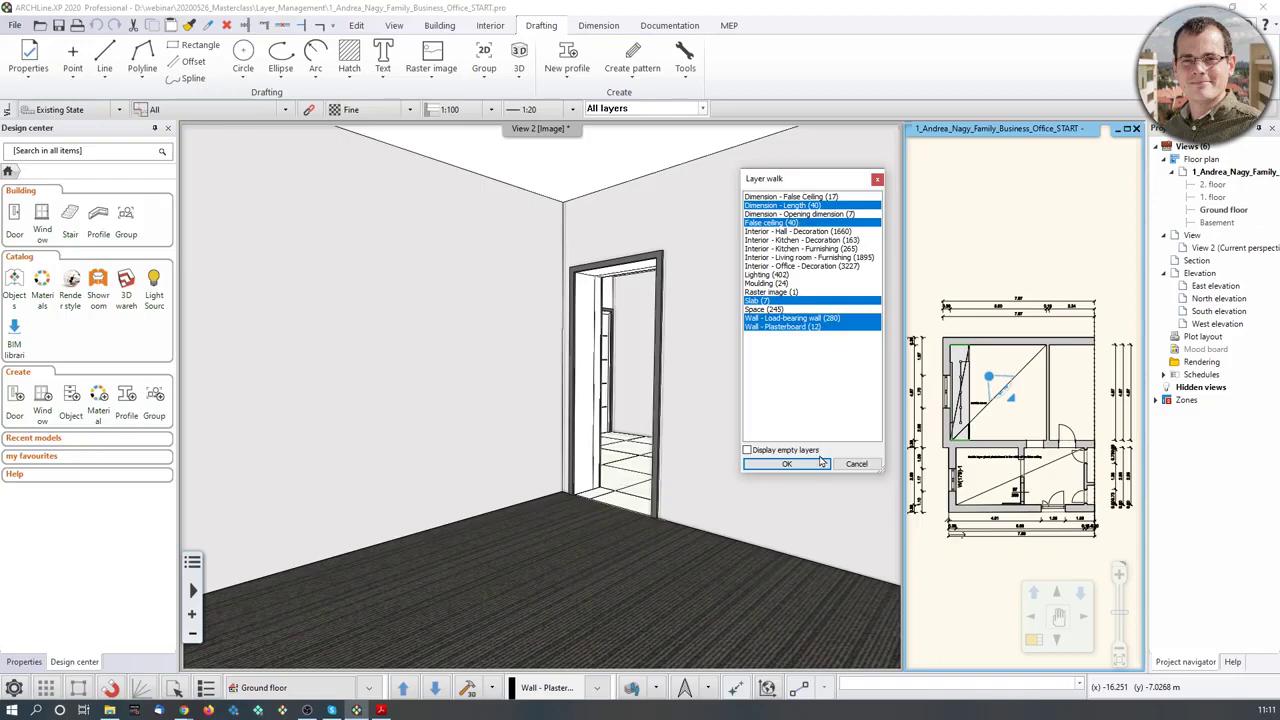
{"action": "left_click", "coordinate": [877, 180]}
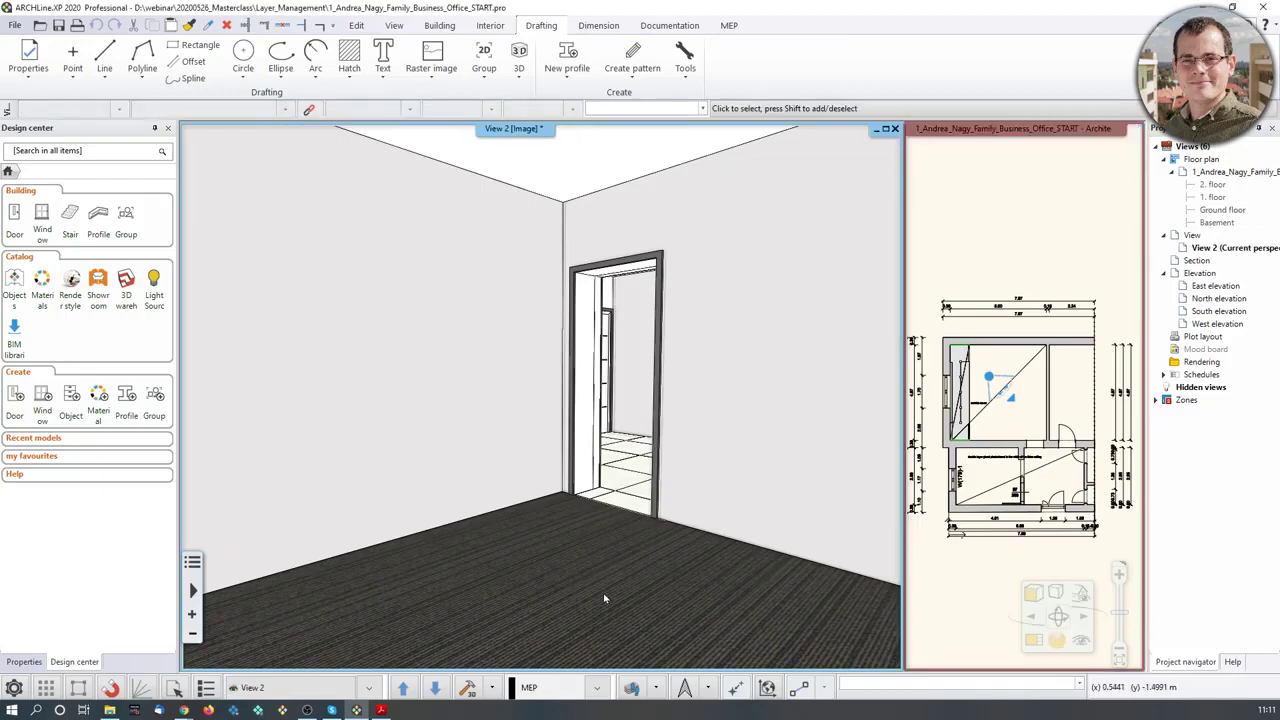
{"action": "left_click", "coordinate": [631, 688]}
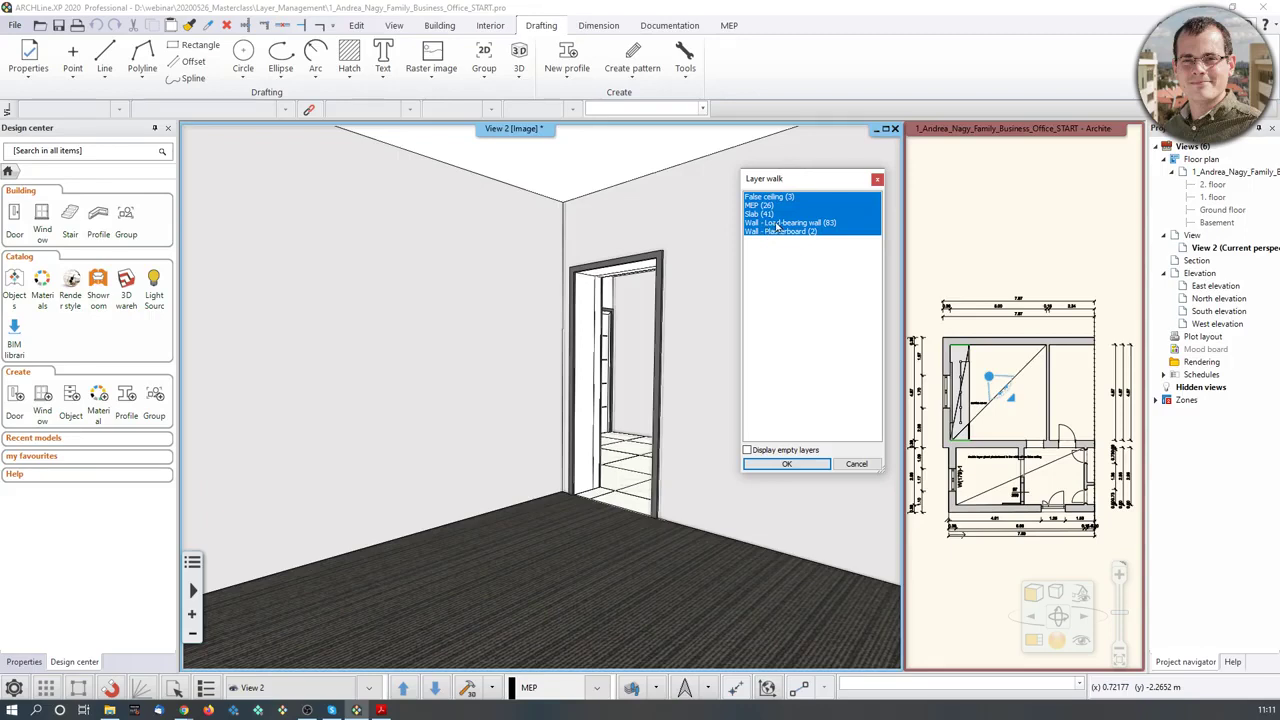
{"action": "left_click", "coordinate": [877, 180]}
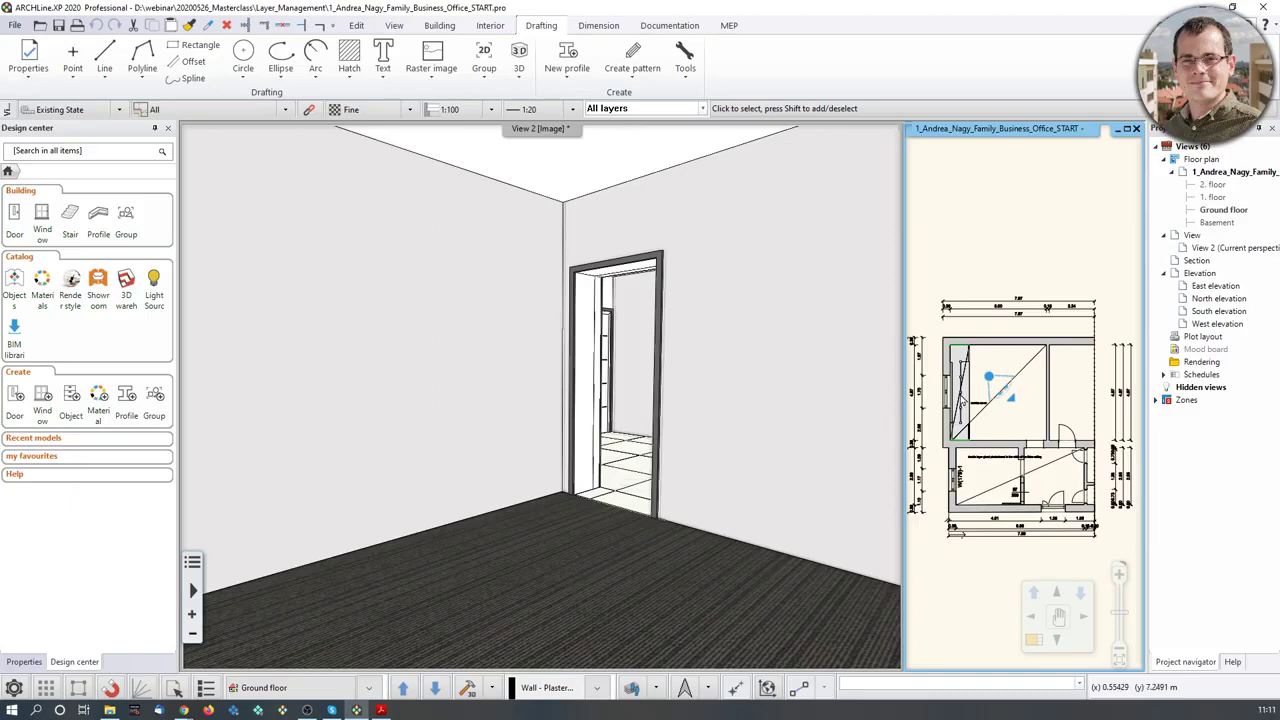
{"action": "left_click", "coordinate": [631, 687]}
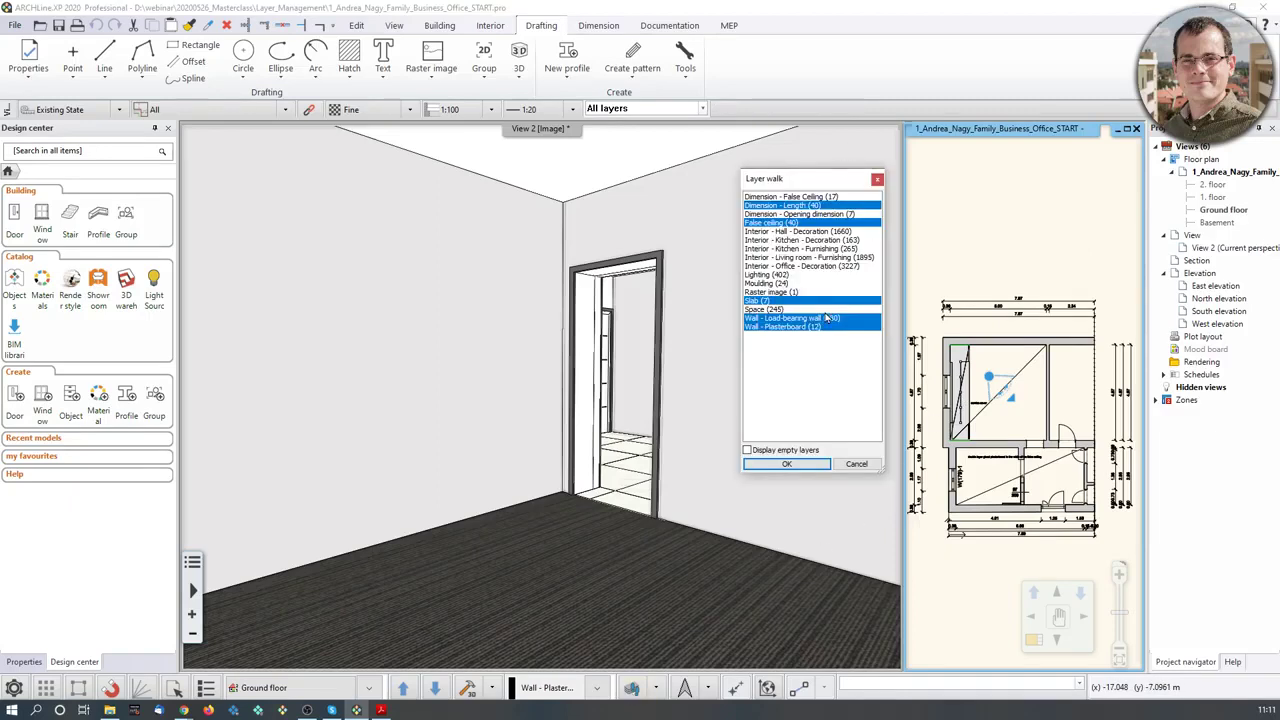
{"action": "left_click", "coordinate": [877, 180]}
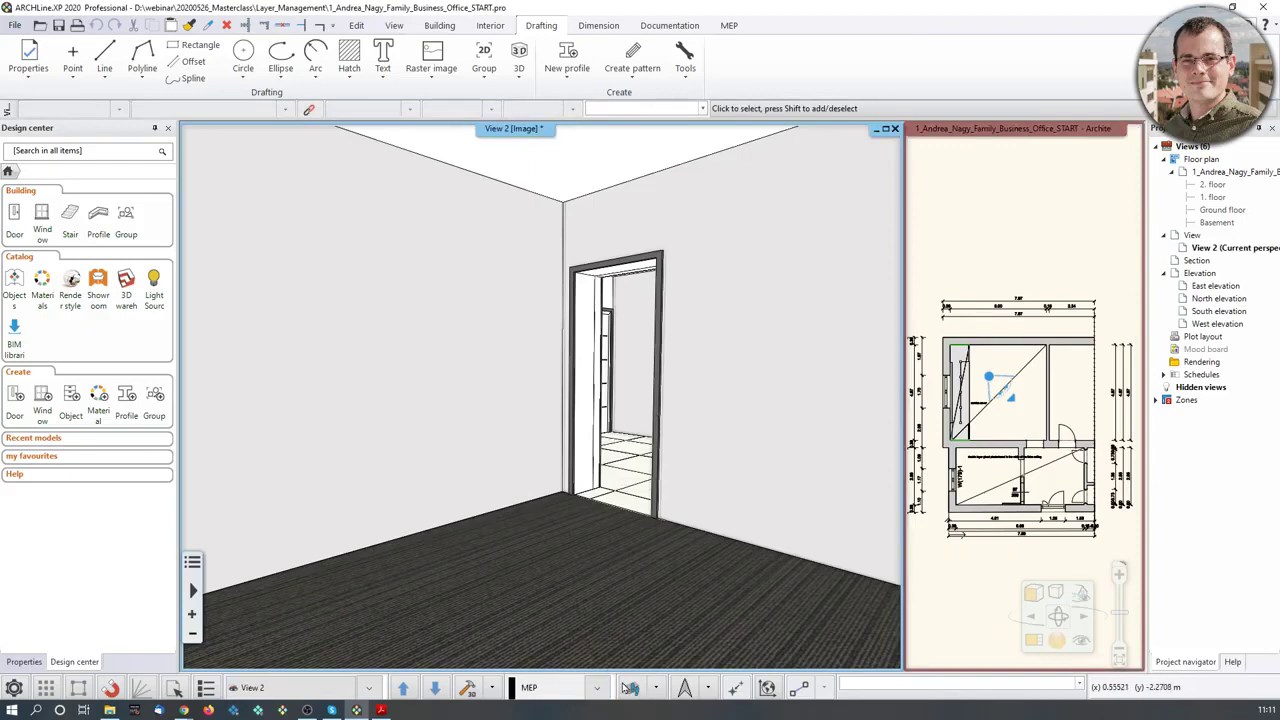
- Preview View 2 in Layer Walk without the load-bearing wall layer, include that layer again and apply the selection
{"action": "left_click", "coordinate": [629, 688]}
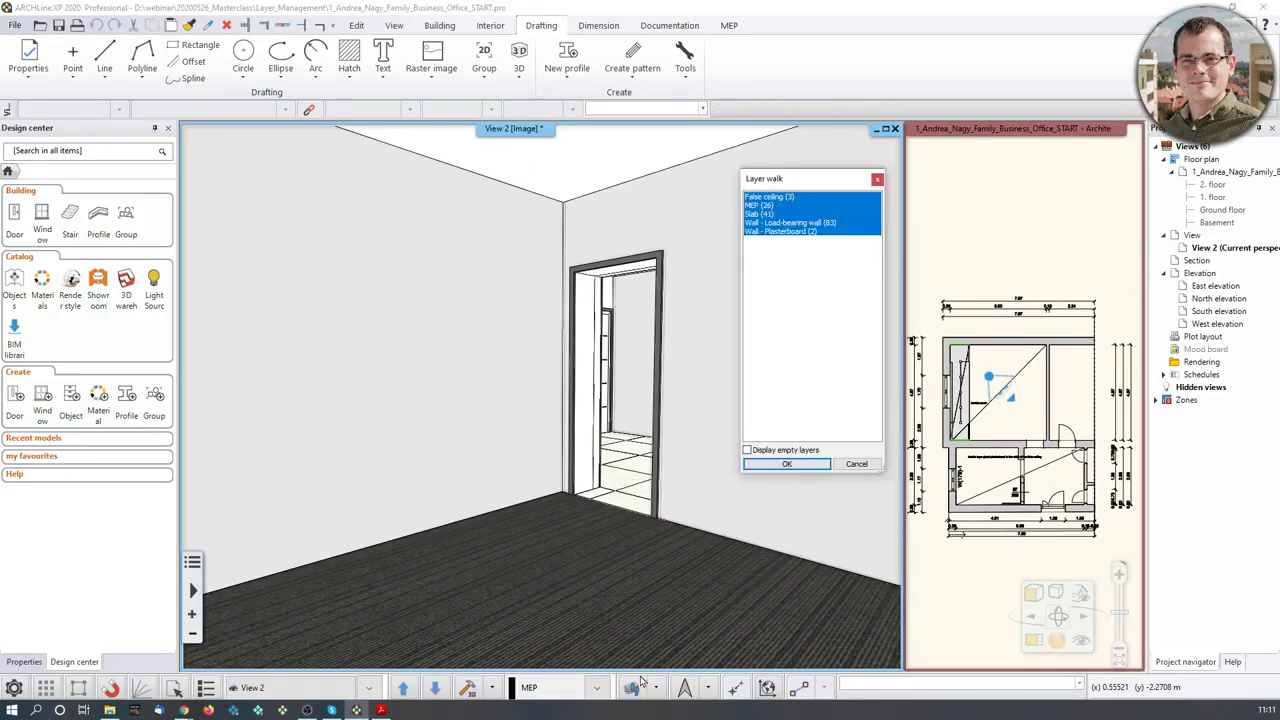
{"action": "left_click", "coordinate": [797, 223], "text": "ctrl"}
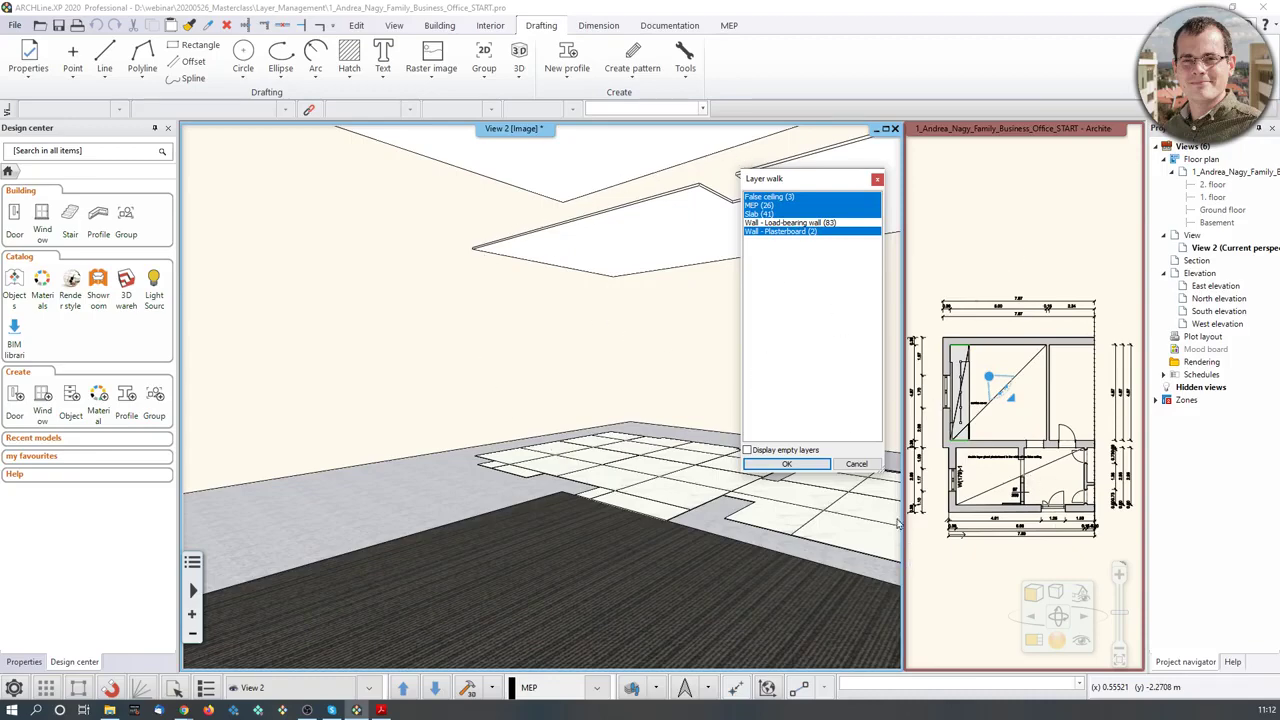
{"action": "left_click", "coordinate": [803, 223], "text": "ctrl"}
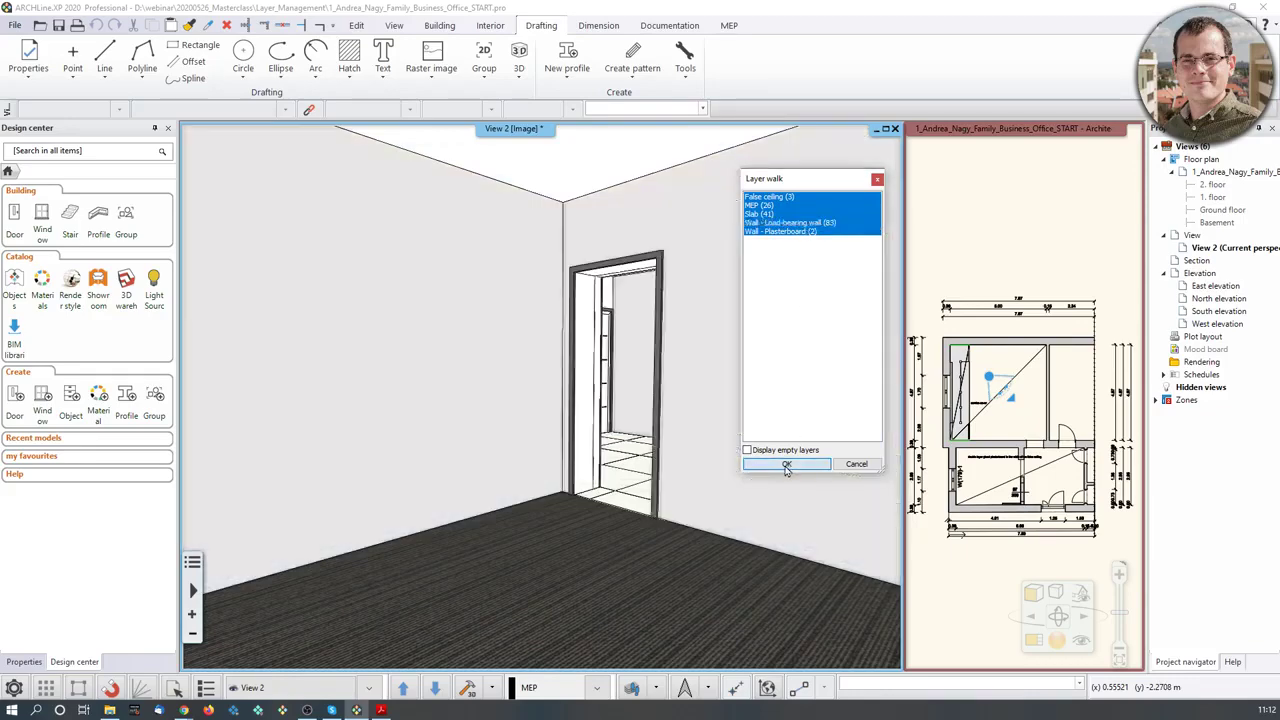
{"action": "left_click", "coordinate": [786, 464]}
- Magnify the ground floor plan and restore all of its listed layers with Layer Walk
{"action": "left_click", "coordinate": [1057, 378]}
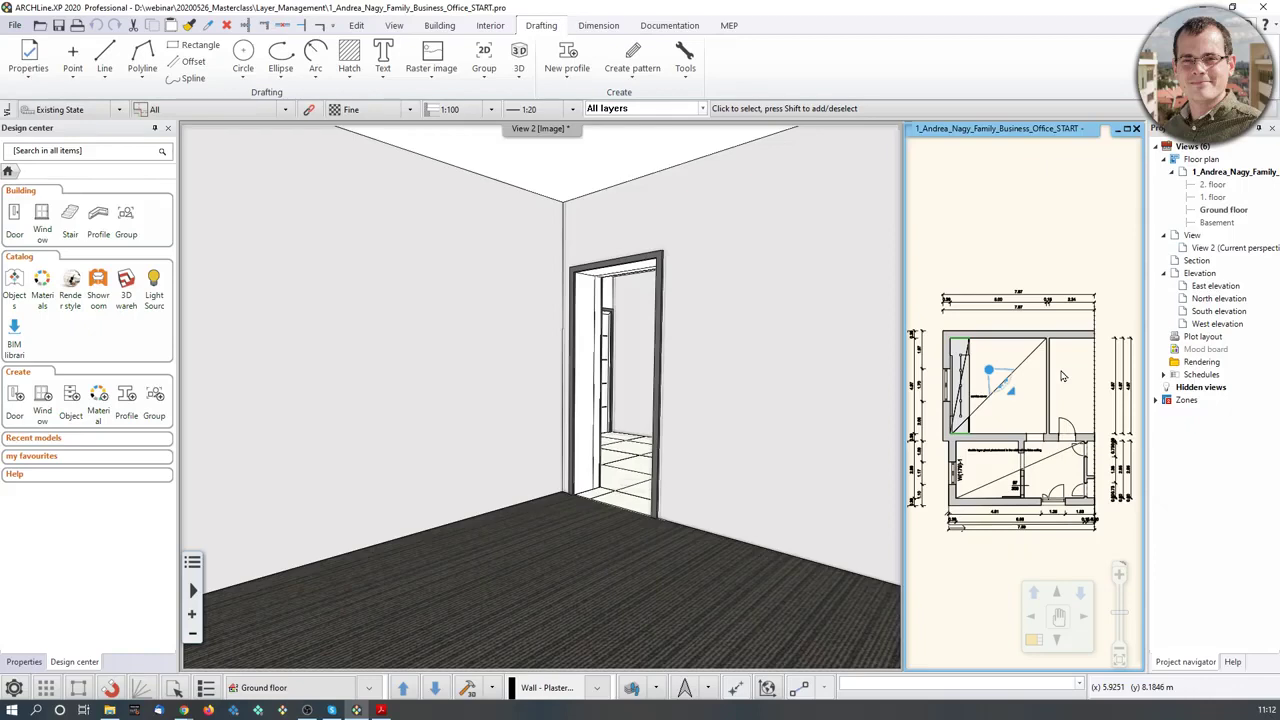
{"action": "left_click", "coordinate": [1033, 640]}
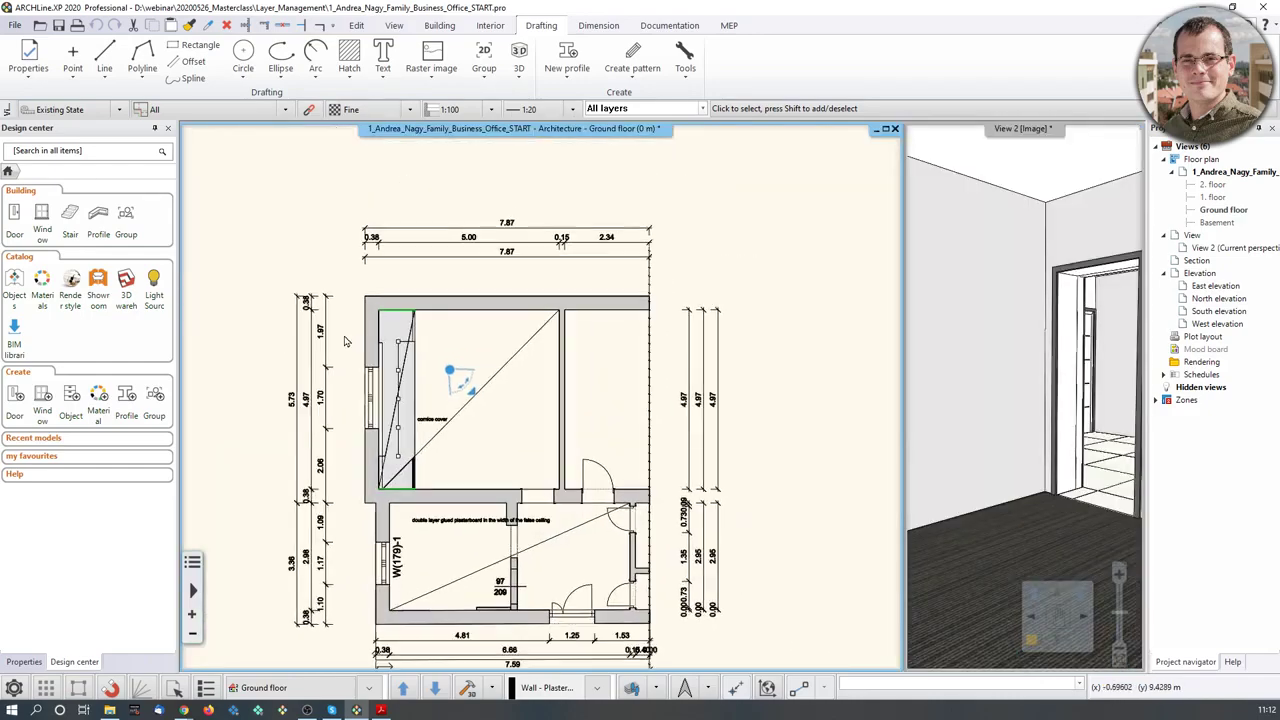
{"action": "scroll", "coordinate": [362, 265], "scroll_direction": "up", "scroll_amount": 2}
{"action": "left_click", "coordinate": [514, 318]}
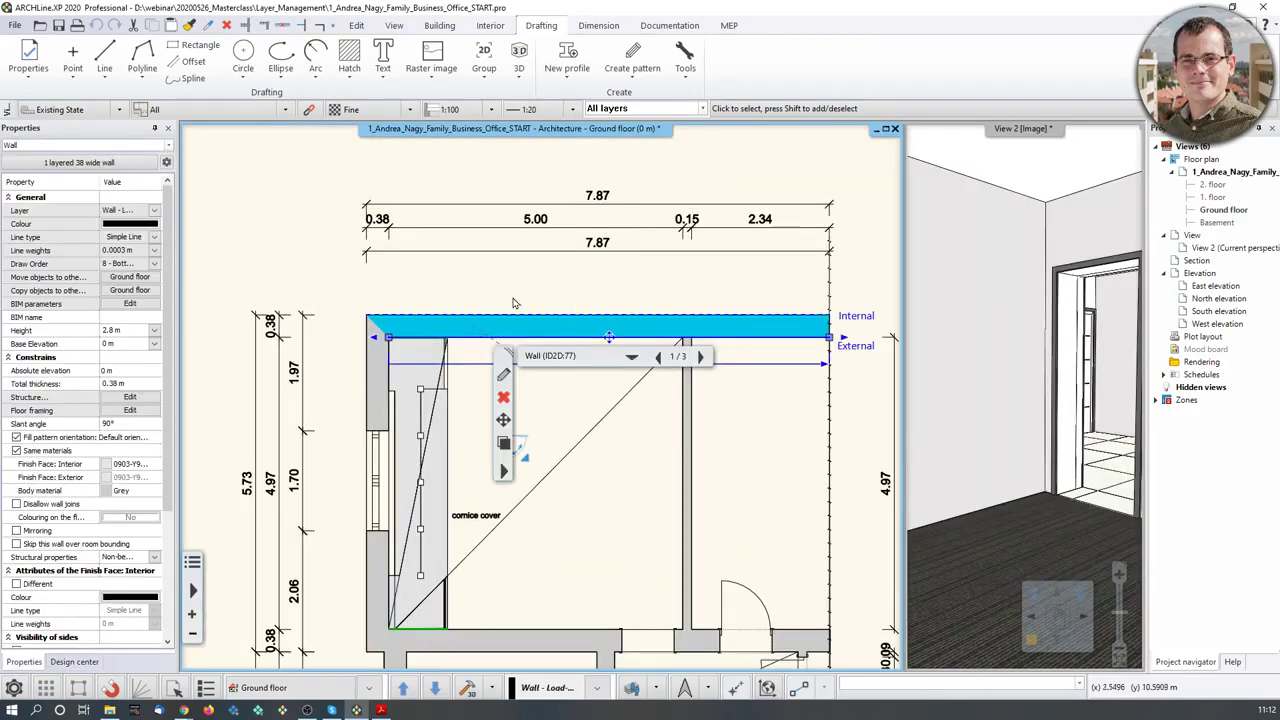
{"action": "key", "text": "Escape"}
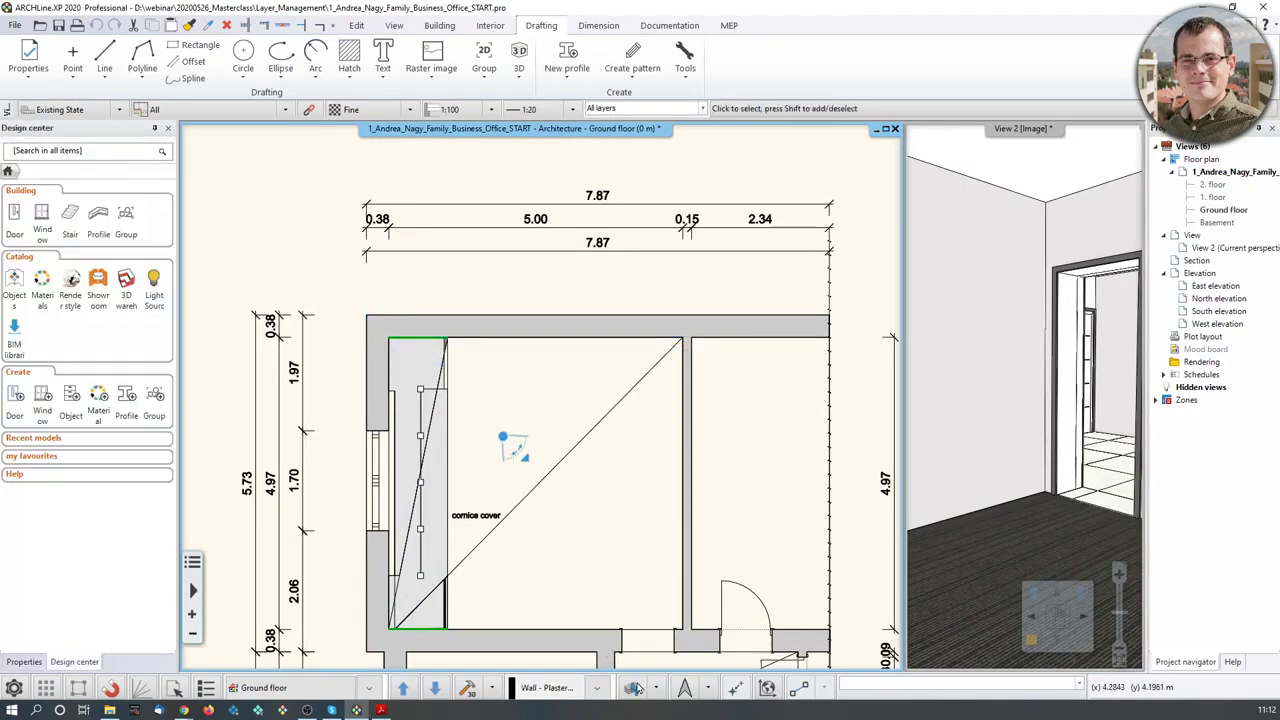
{"action": "left_click", "coordinate": [634, 688]}
{"action": "left_click_drag", "start_coordinate": [767, 326], "coordinate": [768, 188]}
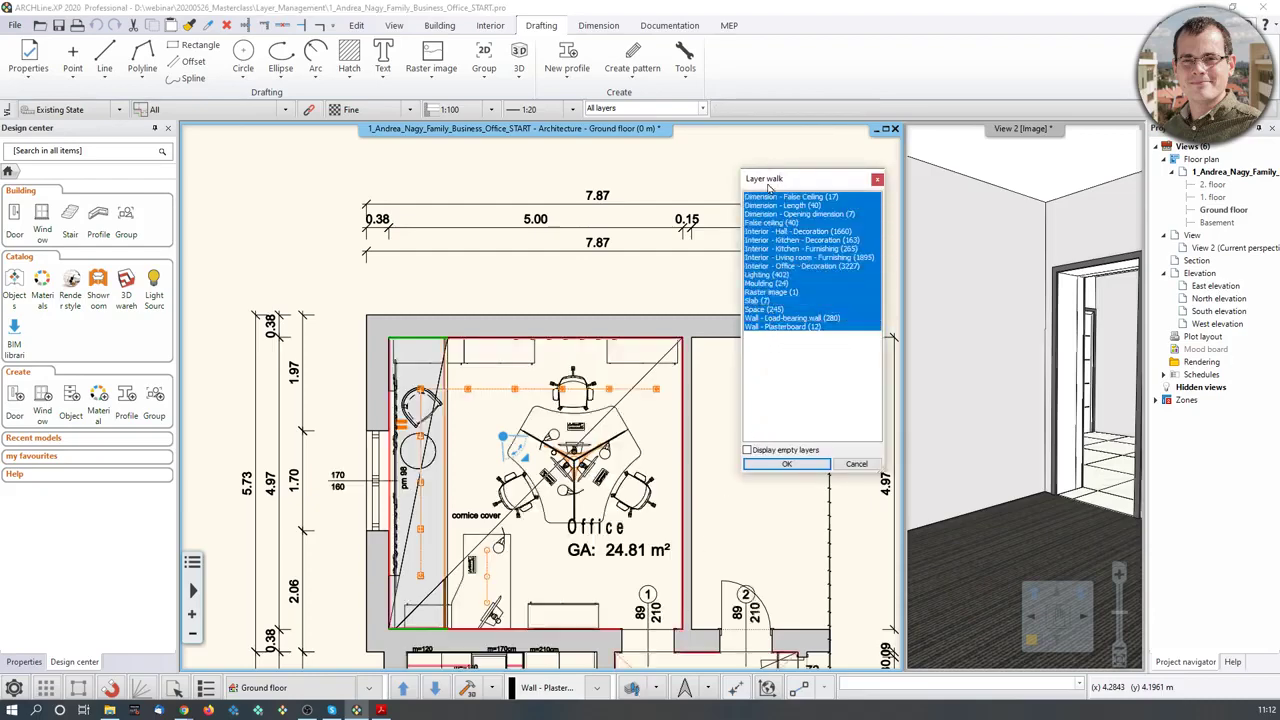
{"action": "left_click", "coordinate": [786, 464]}
- Select the office chair at the upper side of the three-person desk and review the layers available for it
{"action": "scroll", "coordinate": [620, 415], "scroll_direction": "up", "scroll_amount": 2}
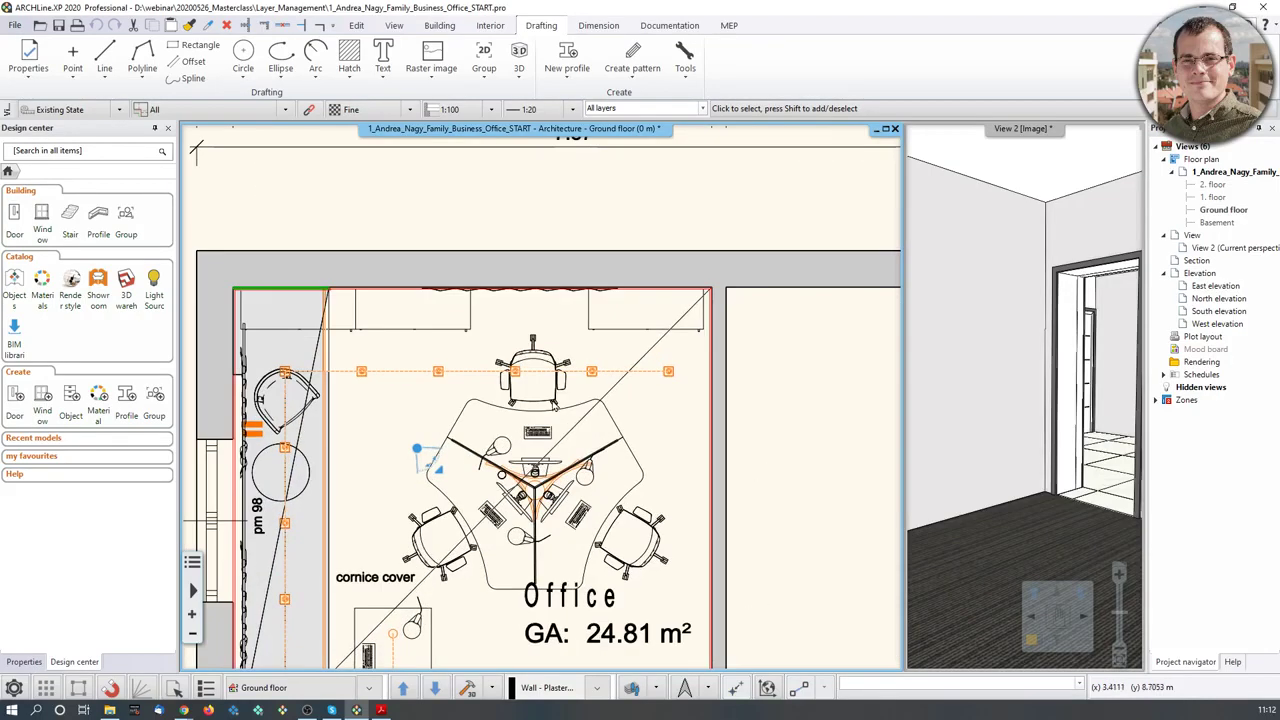
{"action": "left_click", "coordinate": [565, 408]}
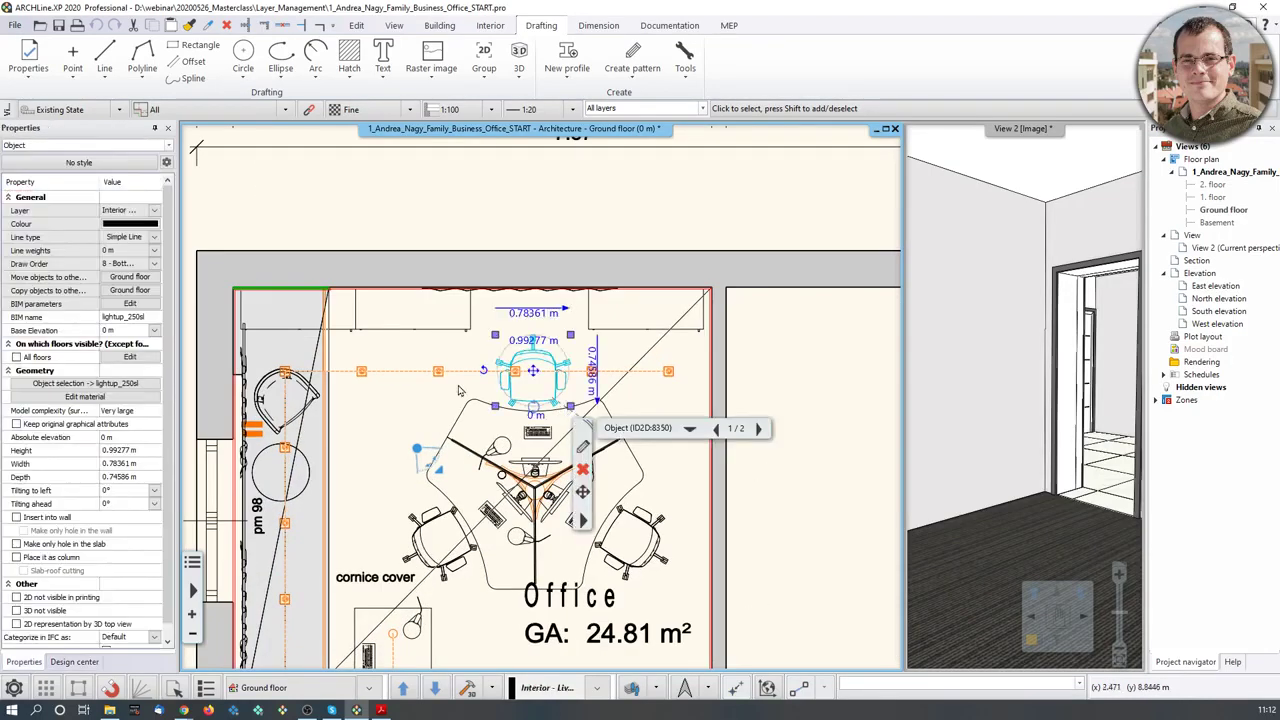
{"action": "left_click", "coordinate": [131, 211]}
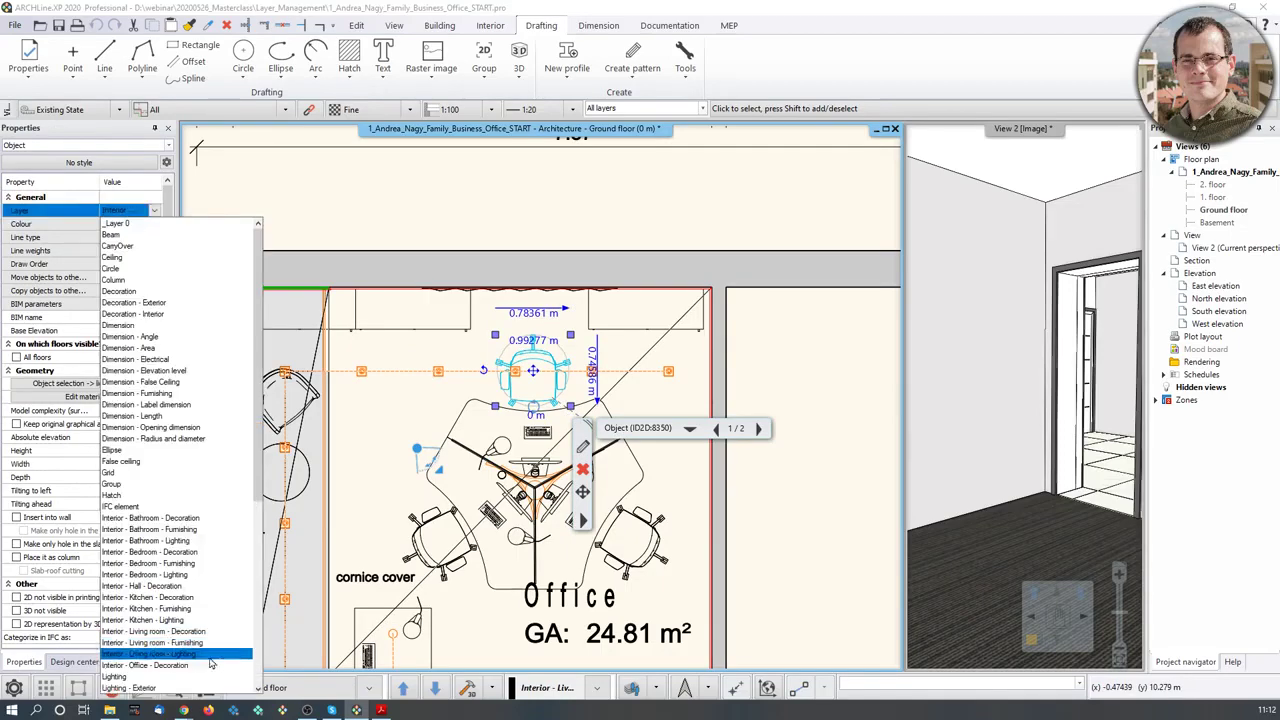
{"action": "left_click", "coordinate": [527, 272]}
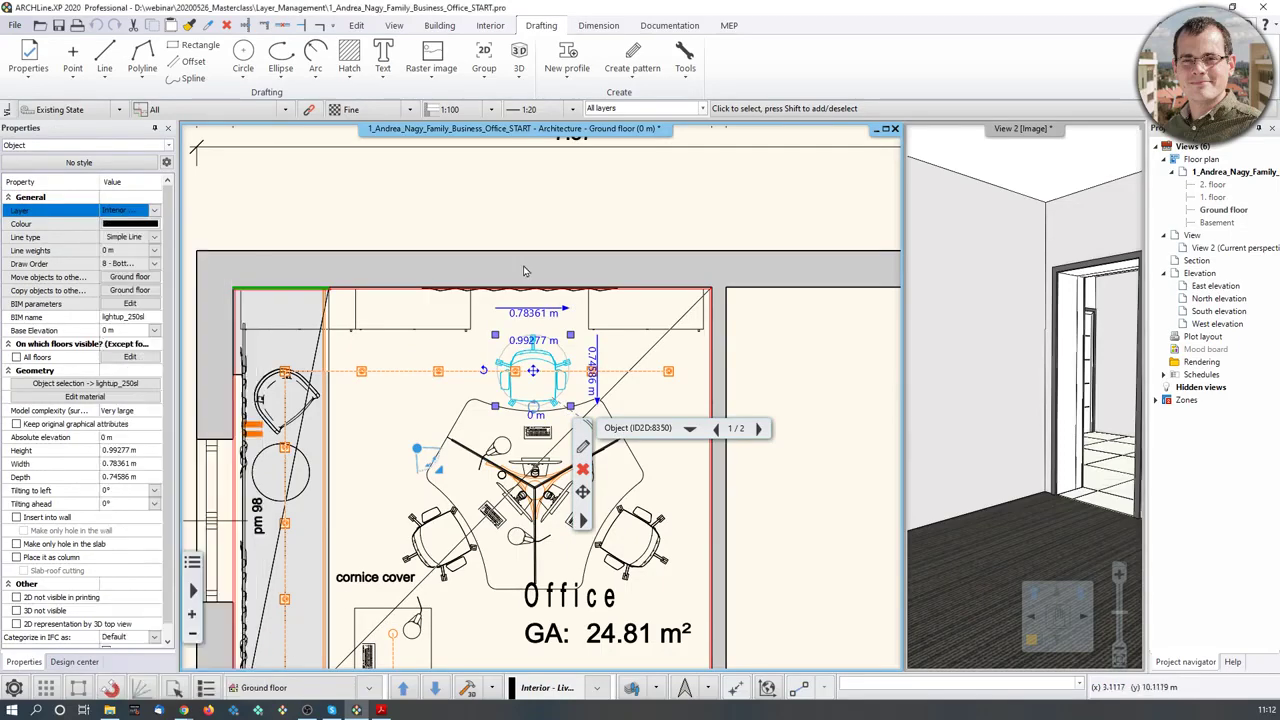
- Review the layer assigned to the wall above the office, and the layer assigned to the Office room
{"action": "left_click", "coordinate": [549, 280]}
{"action": "left_click", "coordinate": [155, 211]}
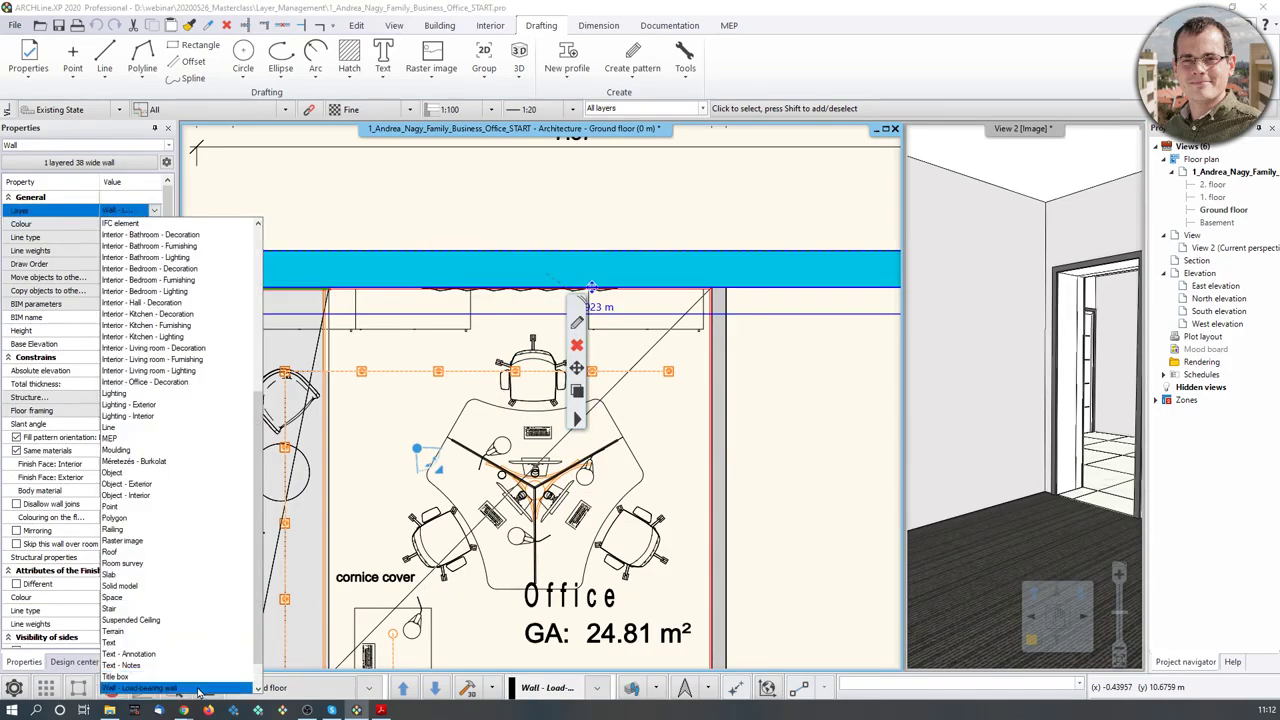
{"action": "left_click", "coordinate": [198, 692]}
{"action": "left_click", "coordinate": [694, 585]}
{"action": "middle_click_drag", "start_coordinate": [694, 585], "coordinate": [726, 472]}
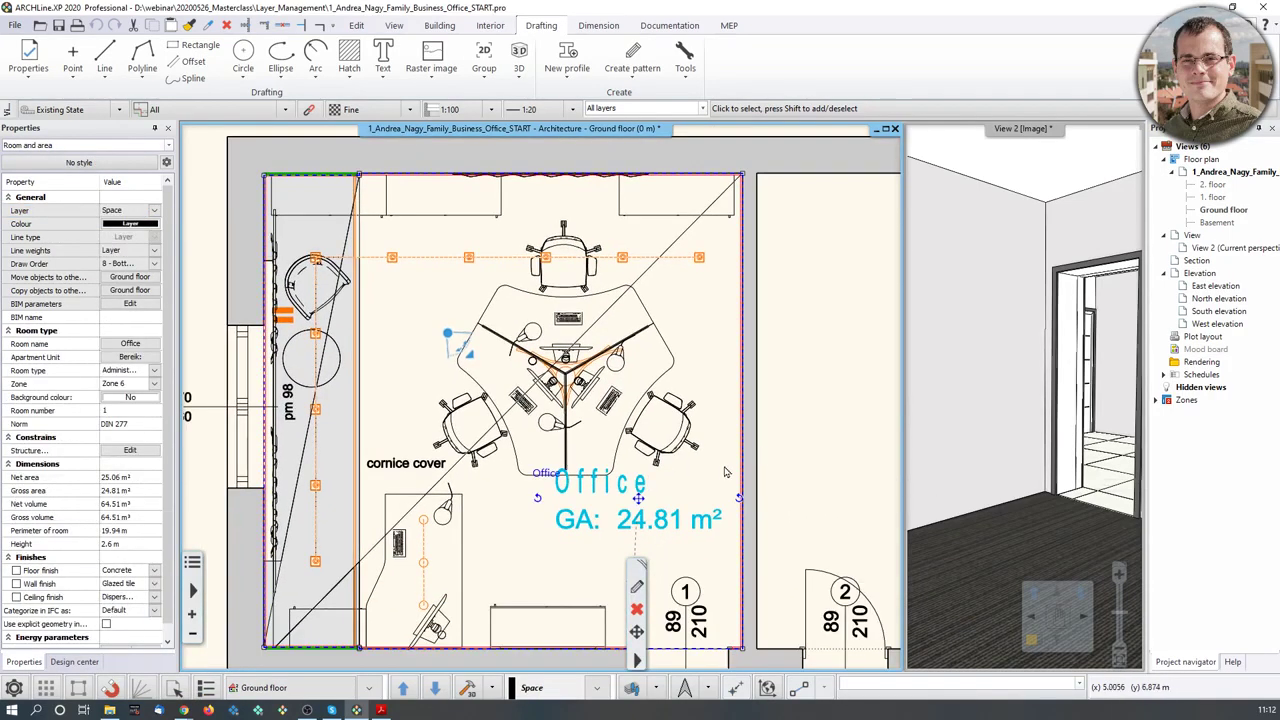
{"action": "left_click", "coordinate": [155, 211]}
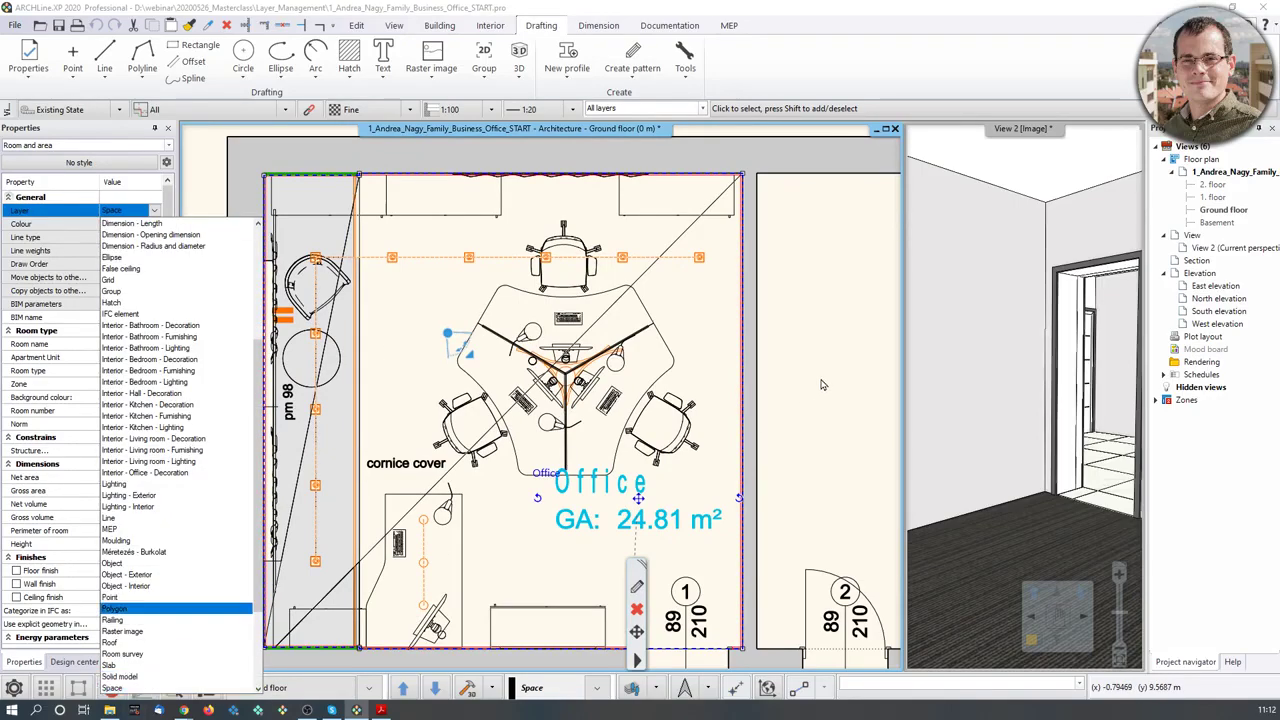
{"action": "scroll", "coordinate": [820, 384], "scroll_direction": "down", "scroll_amount": 4}
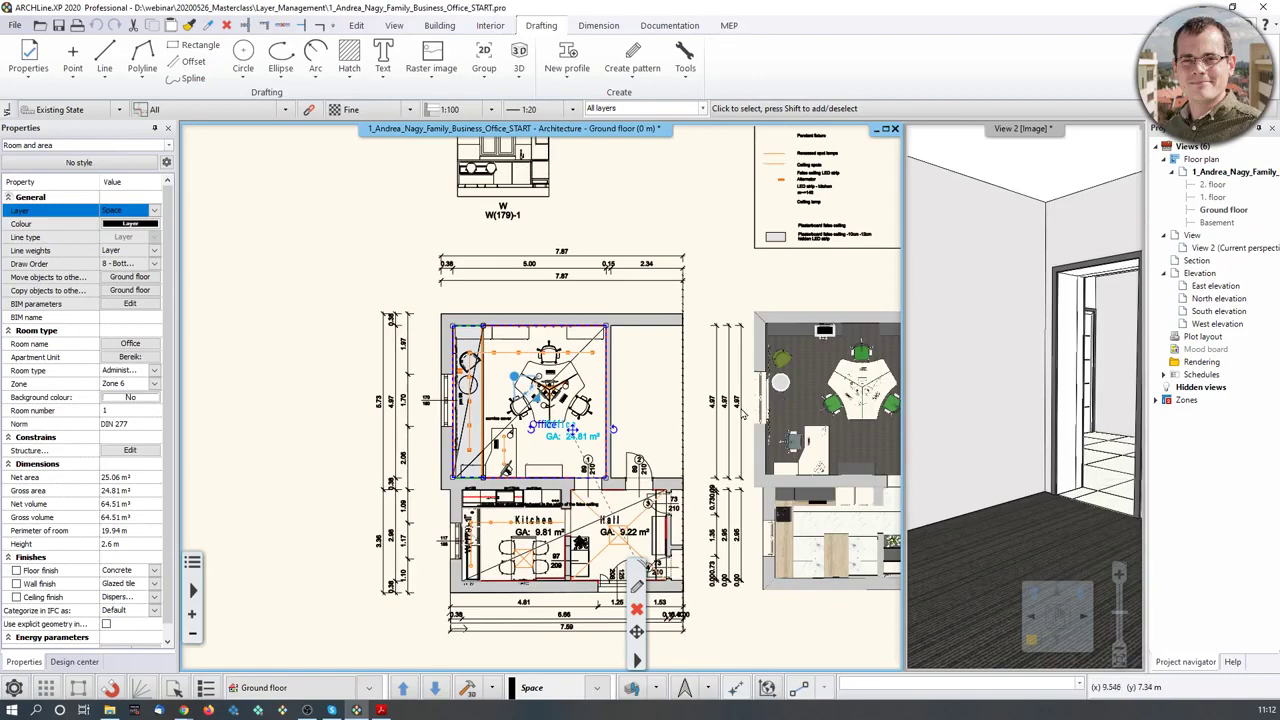
{"action": "left_click", "coordinate": [705, 495]}
- Draw a horizontal 1 layered 38 wide wall about 4.63 m long in the empty area beside the W(179)-1 elevation
{"action": "scroll", "coordinate": [371, 297], "scroll_direction": "down", "scroll_amount": 2}
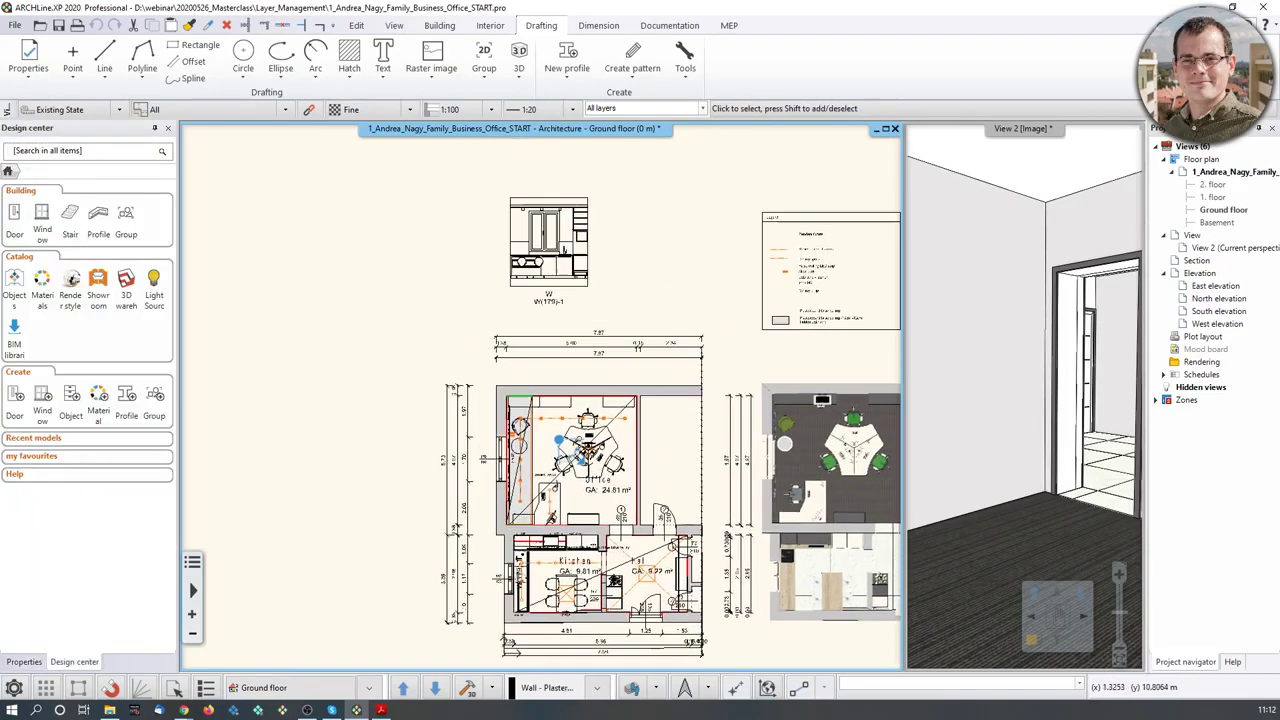
{"action": "mouse_move", "coordinate": [524, 381]}
{"action": "middle_mouse_down"}
{"action": "mouse_move", "coordinate": [566, 451]}
{"action": "mouse_move", "coordinate": [714, 420]}
{"action": "middle_mouse_up"}
{"action": "scroll", "coordinate": [714, 420], "scroll_direction": "up", "scroll_amount": 1}
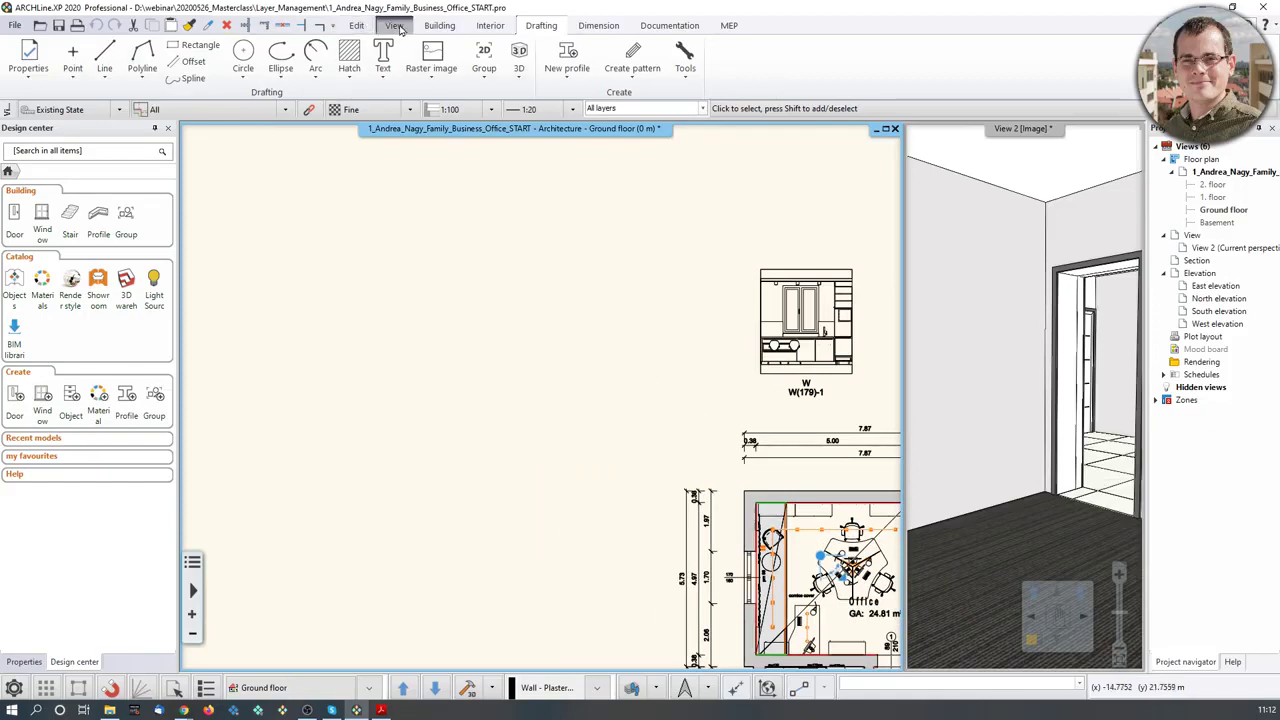
{"action": "left_click", "coordinate": [439, 25]}
{"action": "left_click", "coordinate": [73, 58]}
{"action": "left_click", "coordinate": [395, 314]}
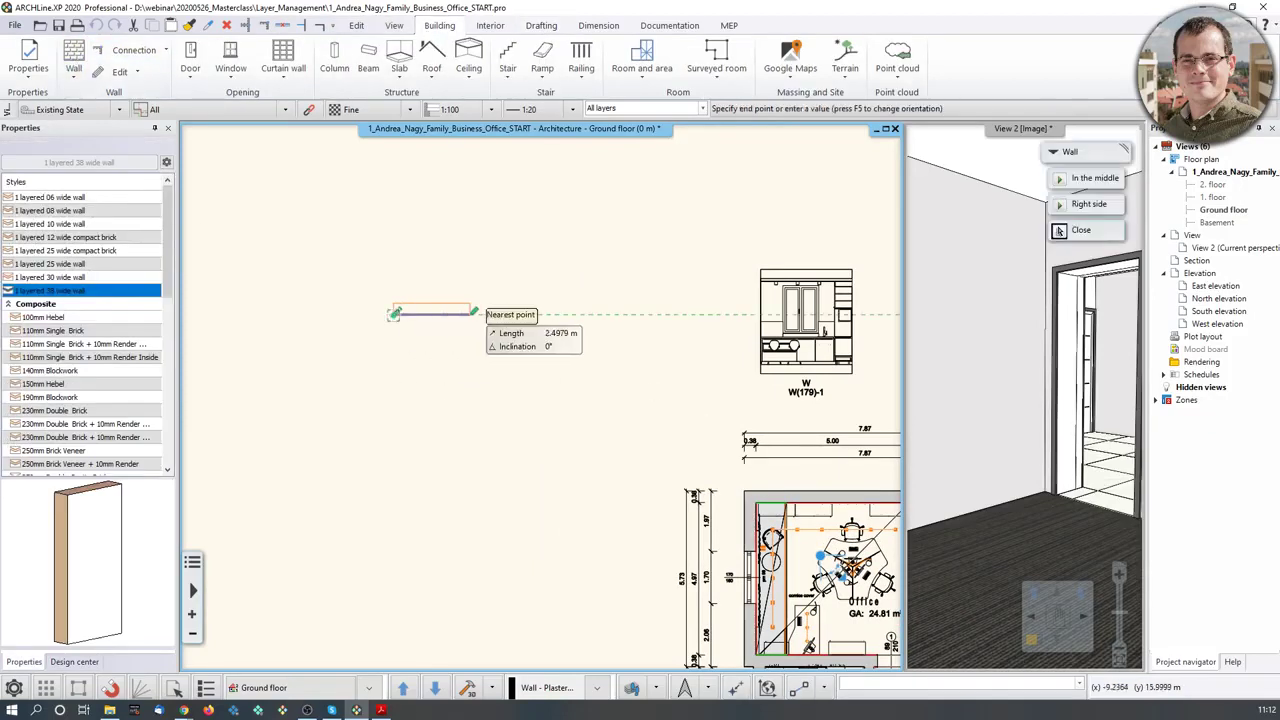
{"action": "left_click", "coordinate": [535, 314]}
{"action": "key", "text": "Escape"}
- Check the layer of the newly drawn wall in its settings without changing anything, and delete the wall
{"action": "left_click", "coordinate": [468, 318]}
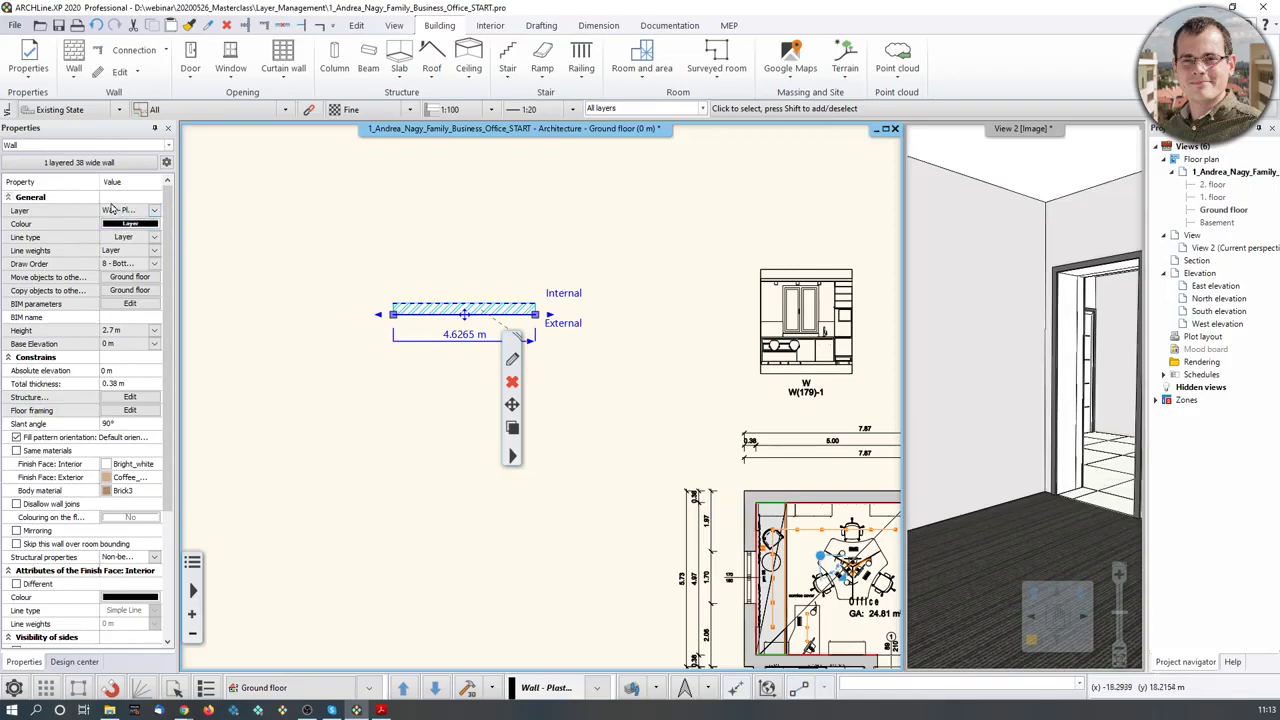
{"action": "left_click", "coordinate": [512, 364]}
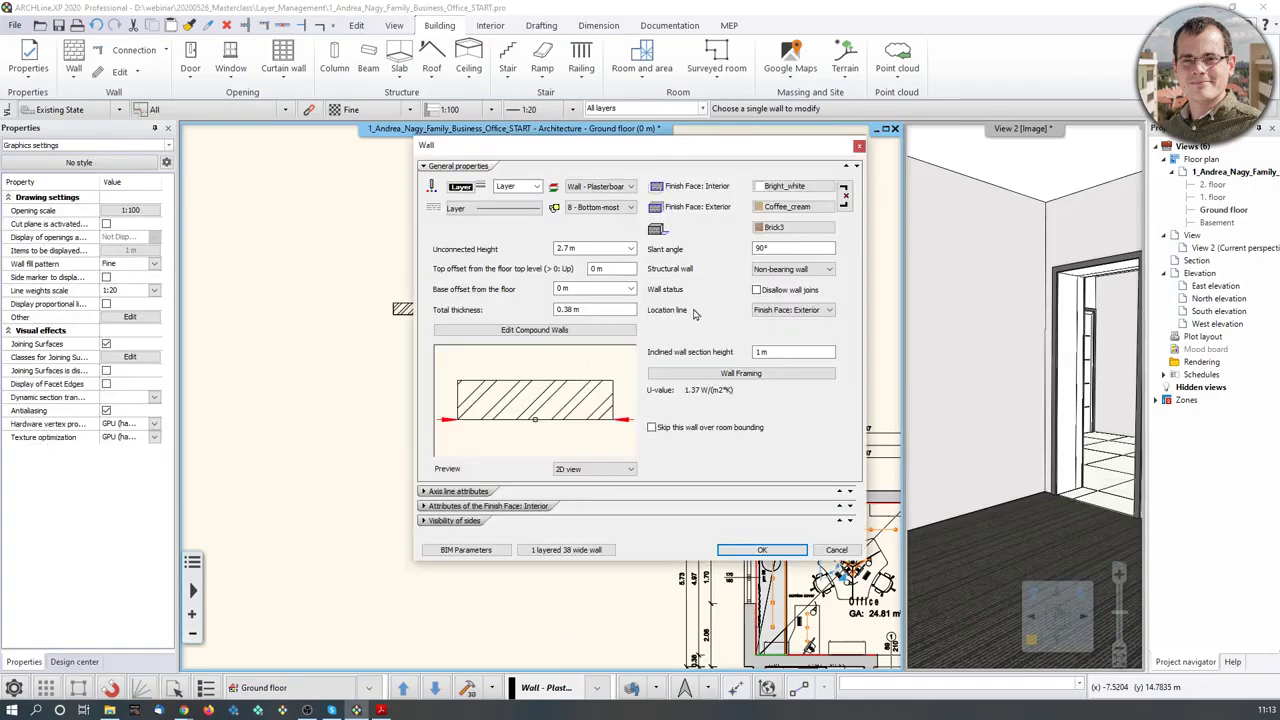
{"action": "left_click", "coordinate": [858, 146]}
{"action": "left_click", "coordinate": [463, 309]}
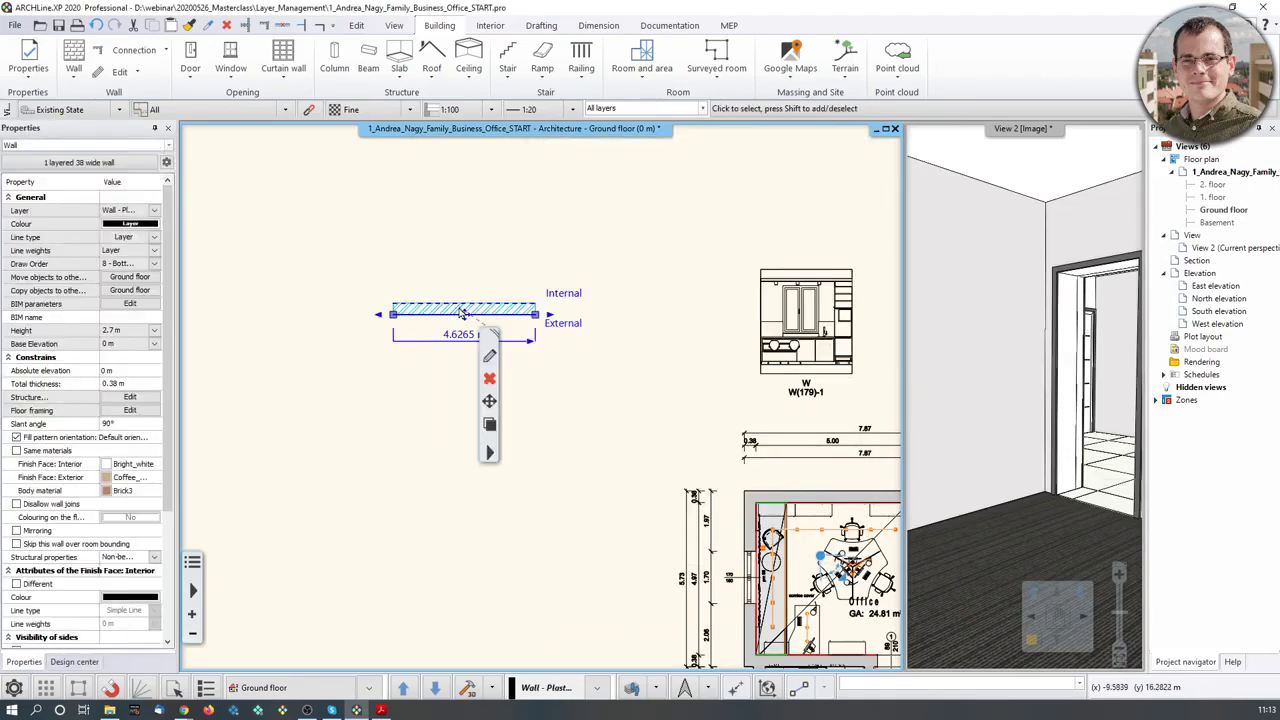
{"action": "key", "text": "Escape"}
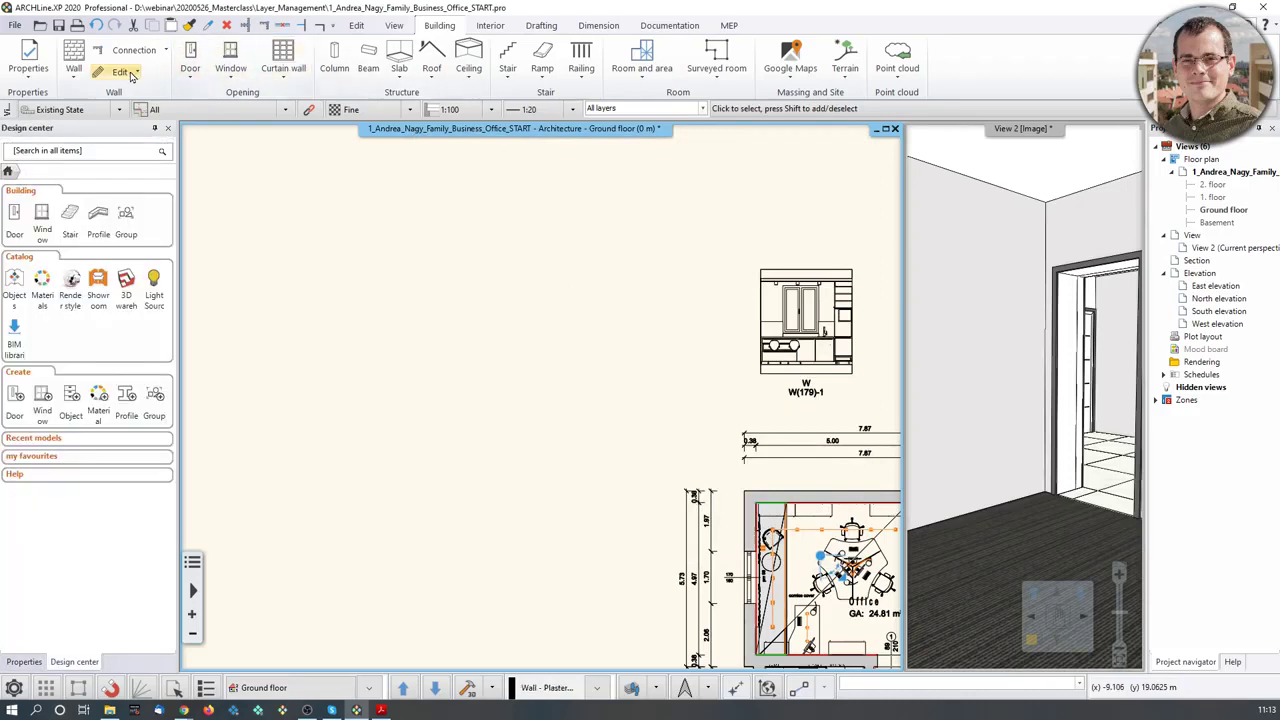
- Examine the layer setting in the default wall properties and close them without changes
{"action": "right_click", "coordinate": [74, 58]}
{"action": "left_click", "coordinate": [117, 63]}
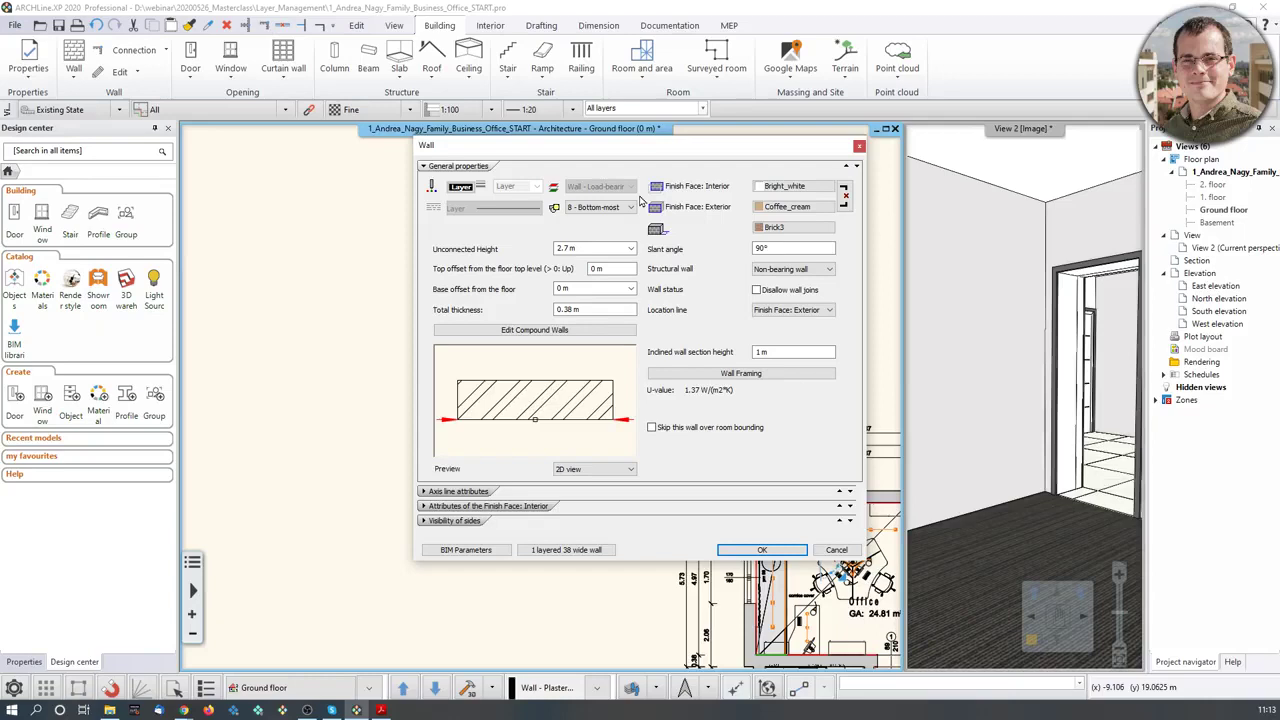
{"action": "left_click", "coordinate": [858, 146]}
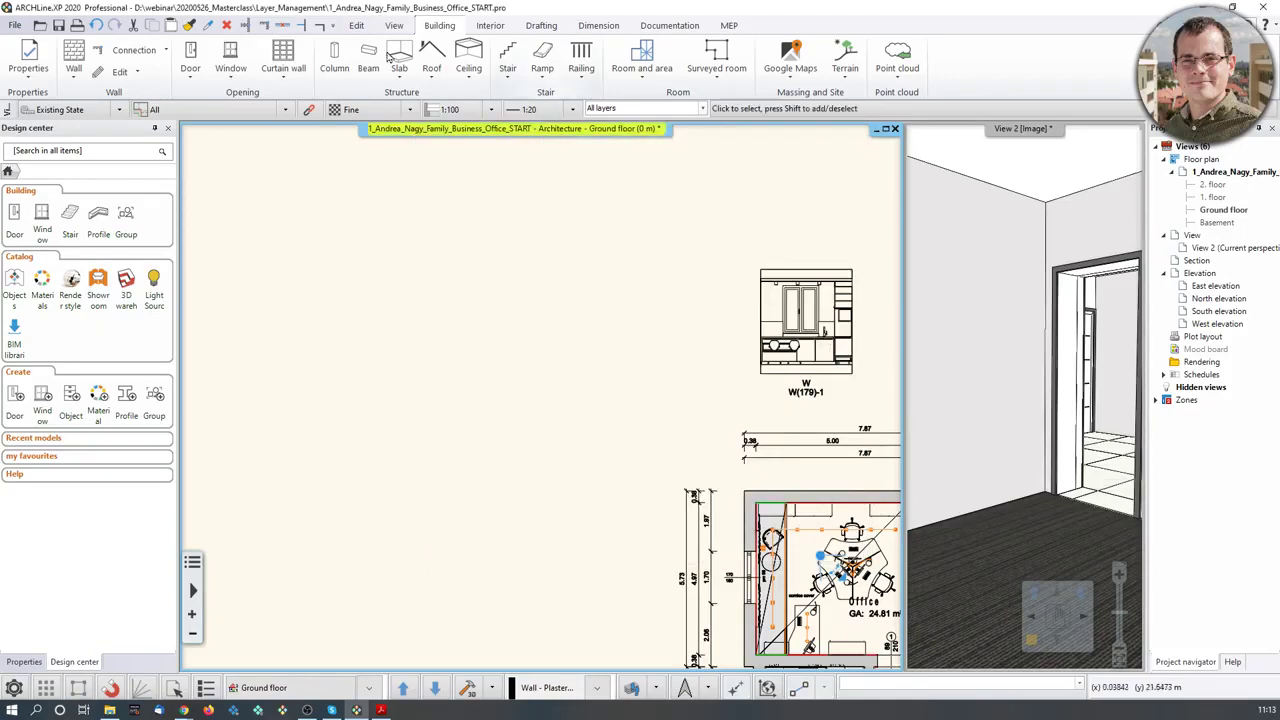
- Look through the default window properties, from the main parameters to the built-in details, for a layer setting and close them unchanged
{"action": "left_click", "coordinate": [229, 58]}
{"action": "left_click", "coordinate": [254, 66]}
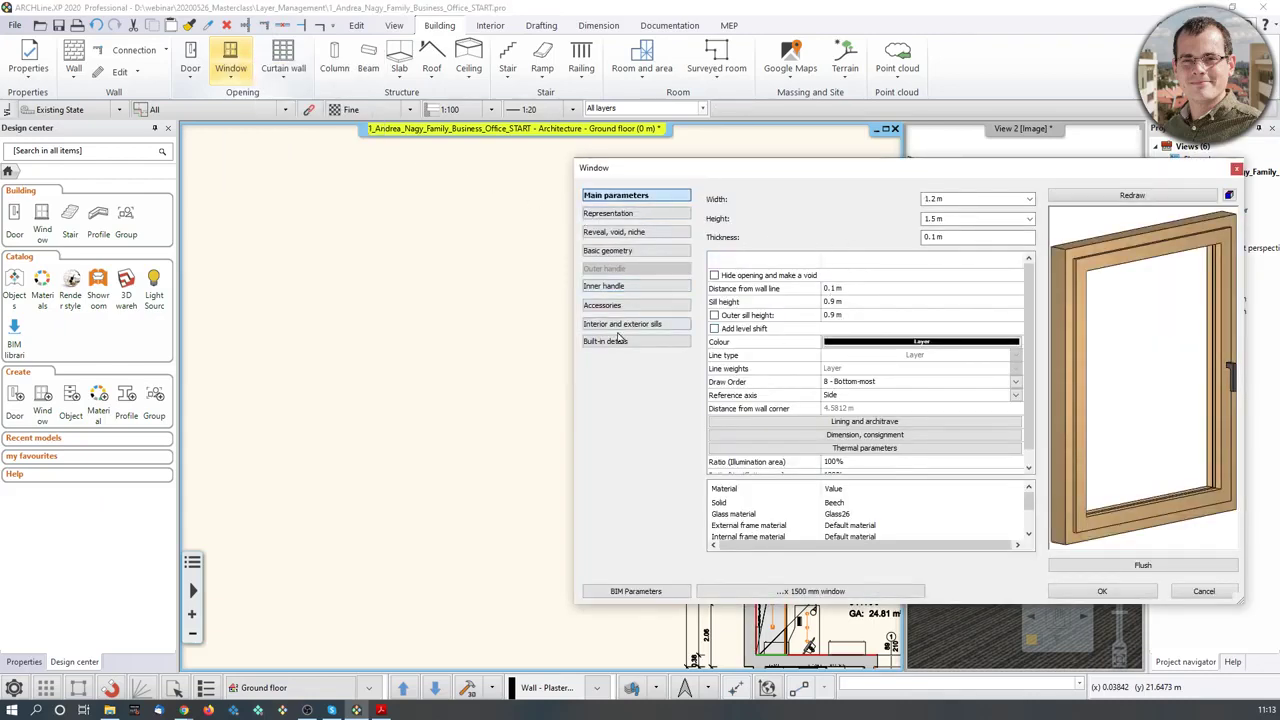
{"action": "left_click", "coordinate": [612, 213]}
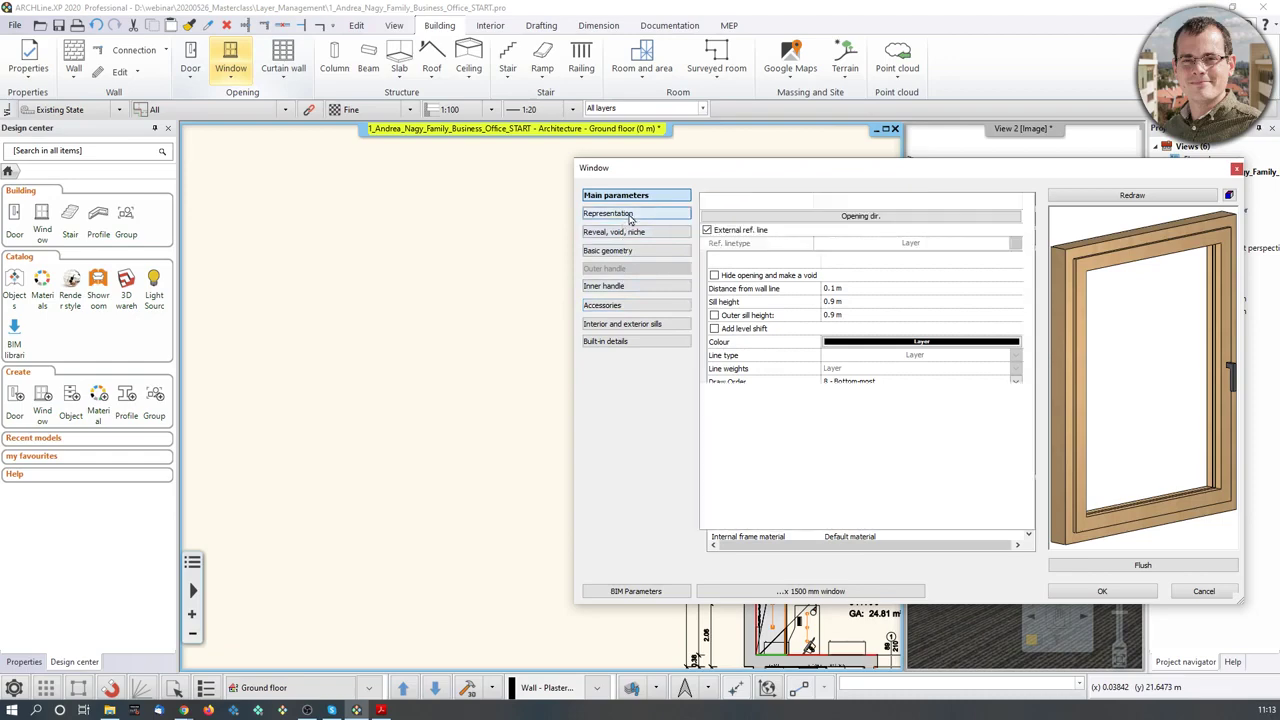
{"action": "left_click", "coordinate": [618, 231]}
{"action": "left_click", "coordinate": [618, 250]}
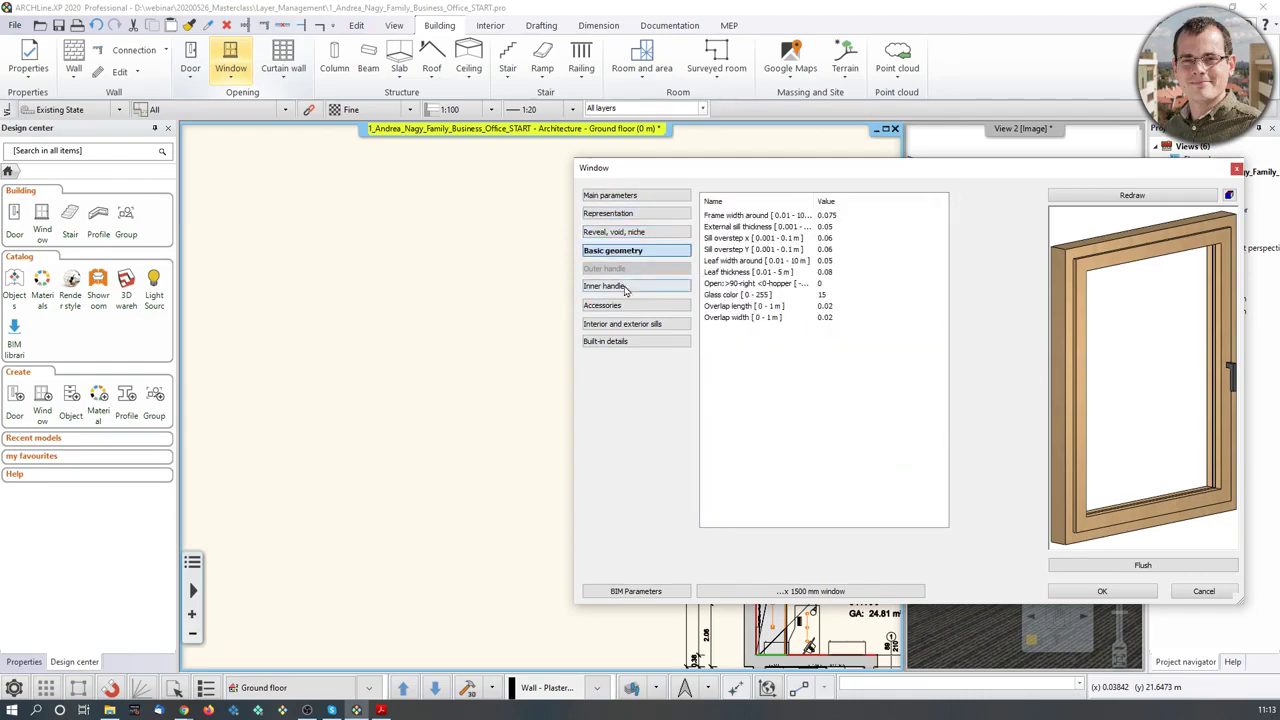
{"action": "left_click", "coordinate": [620, 286]}
{"action": "left_click", "coordinate": [620, 305]}
{"action": "left_click", "coordinate": [622, 323]}
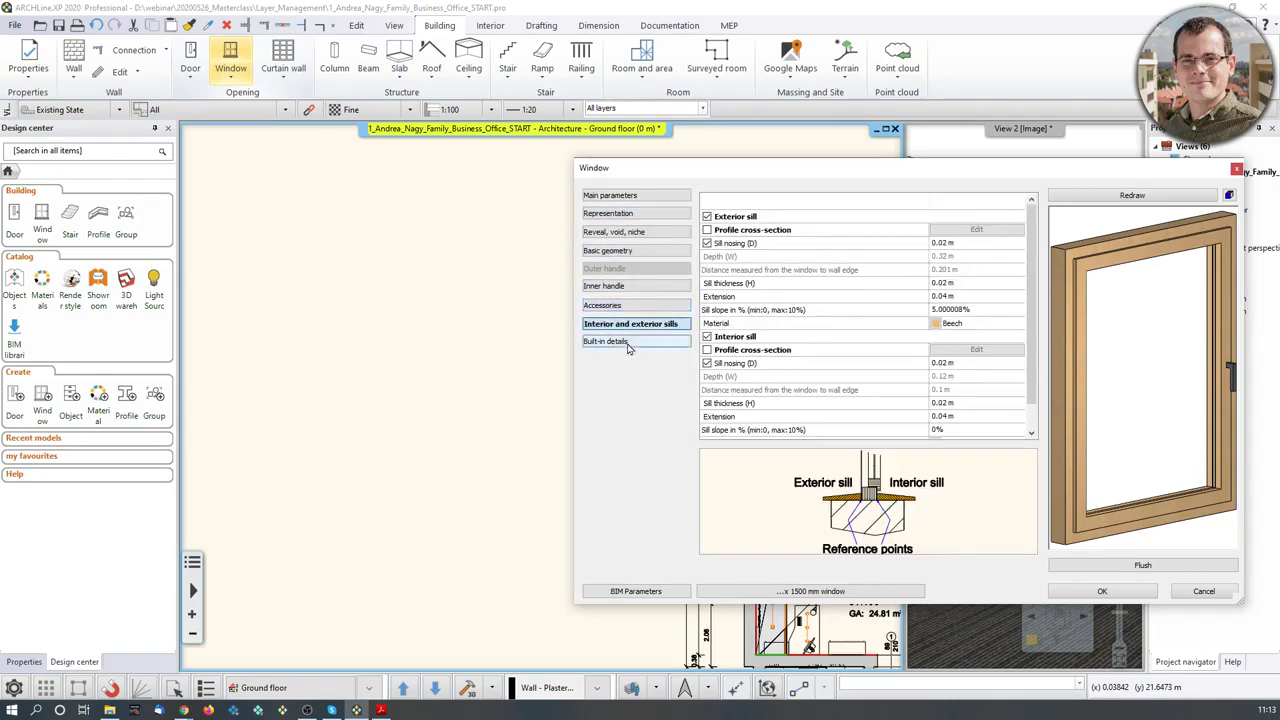
{"action": "left_click", "coordinate": [610, 341]}
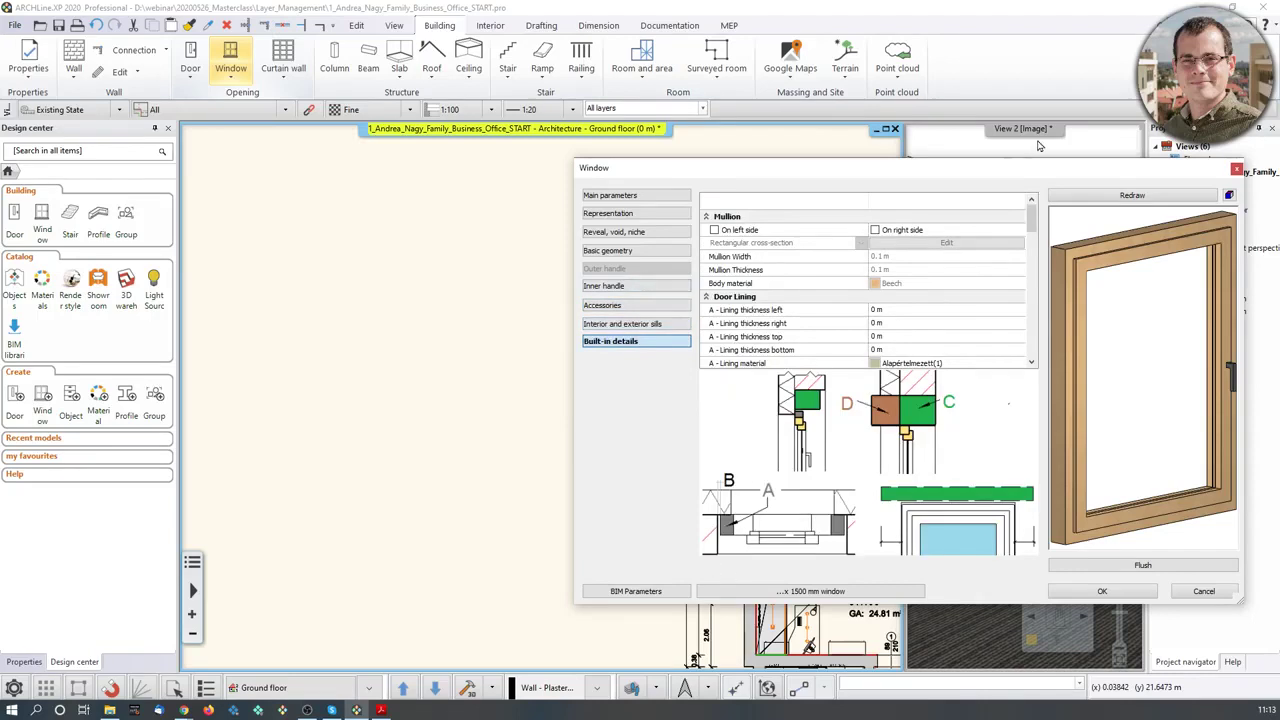
{"action": "left_click", "coordinate": [1236, 169]}
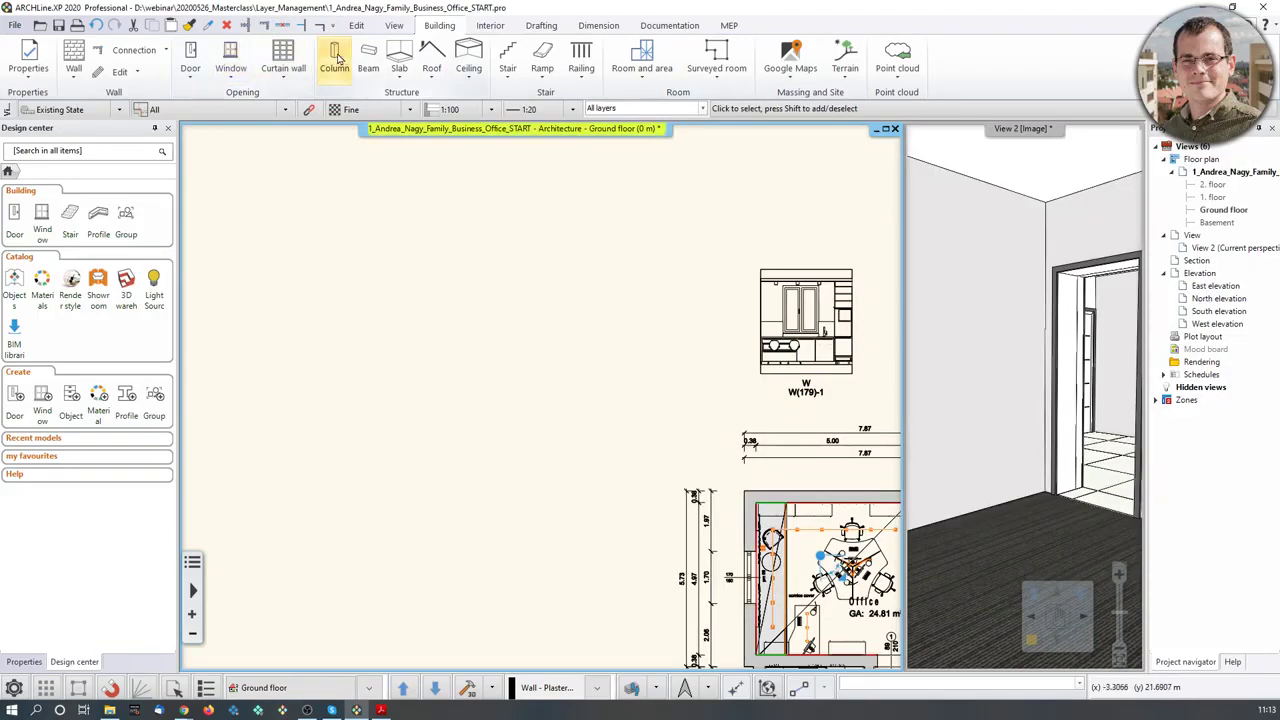
- Recheck the layer setting in the default wall properties and deactivate Layer control mode
{"action": "left_click", "coordinate": [119, 71]}
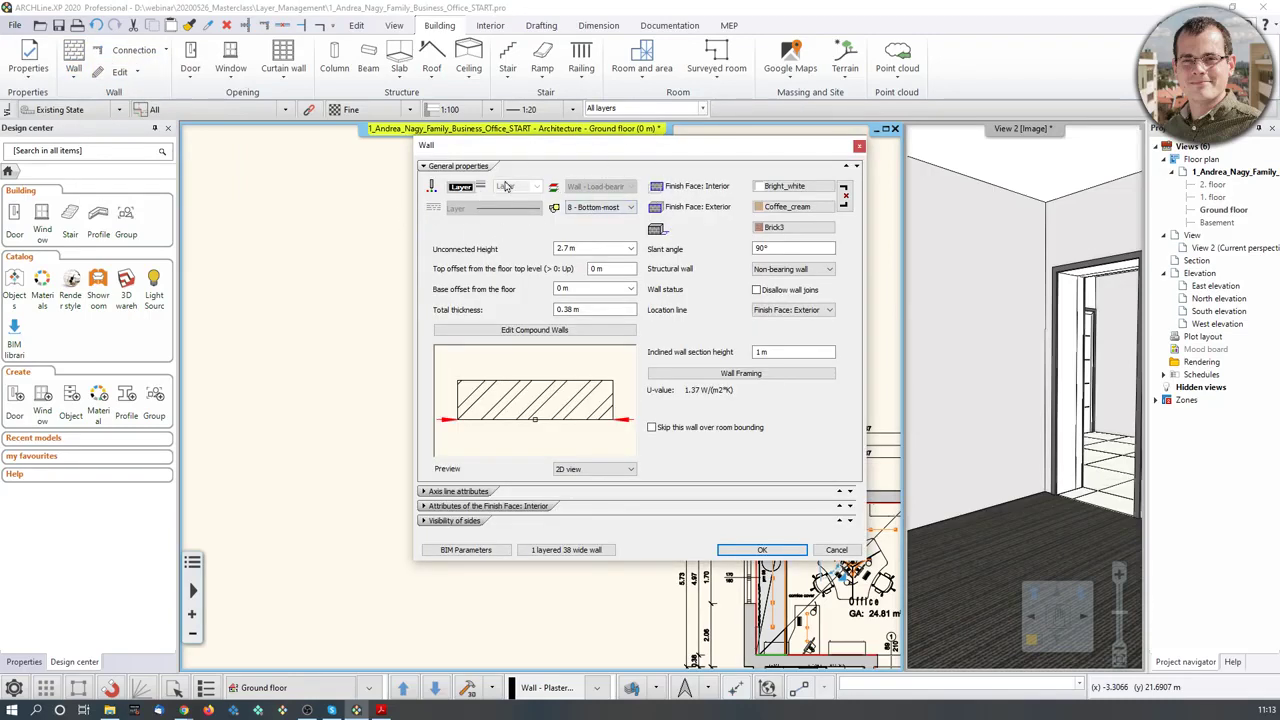
{"action": "left_click", "coordinate": [858, 147]}
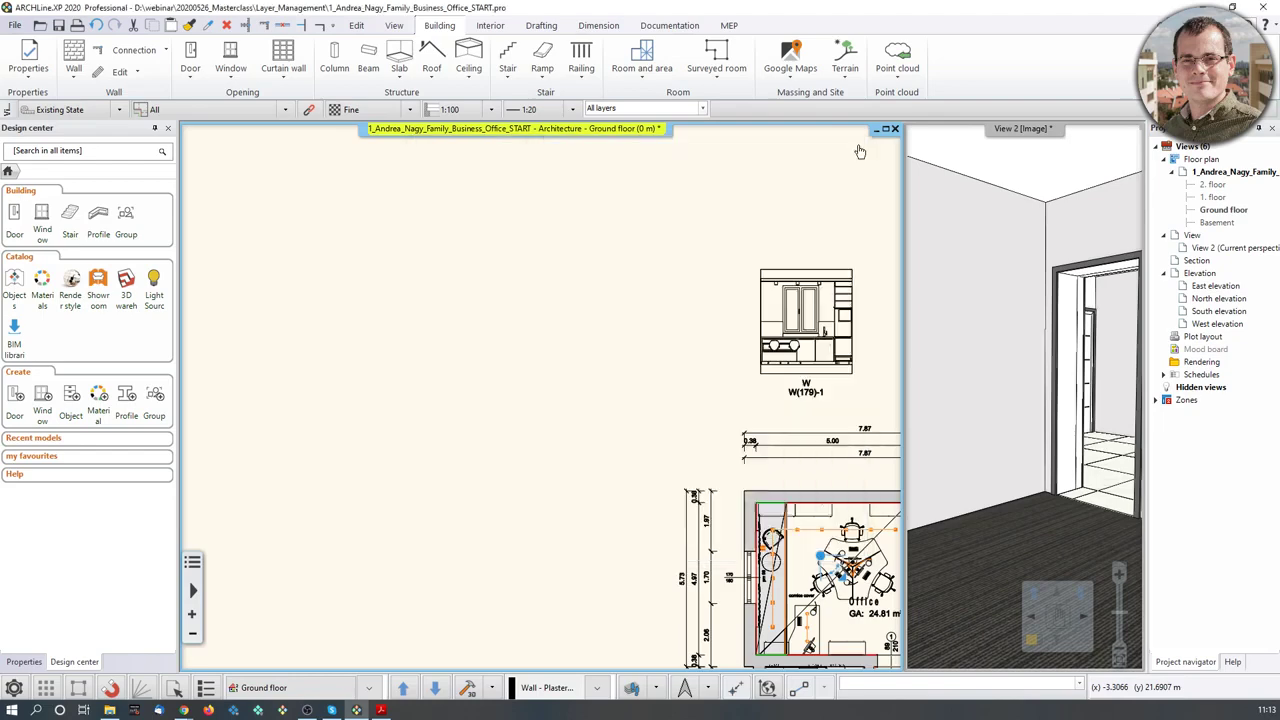
{"action": "left_click", "coordinate": [356, 25]}
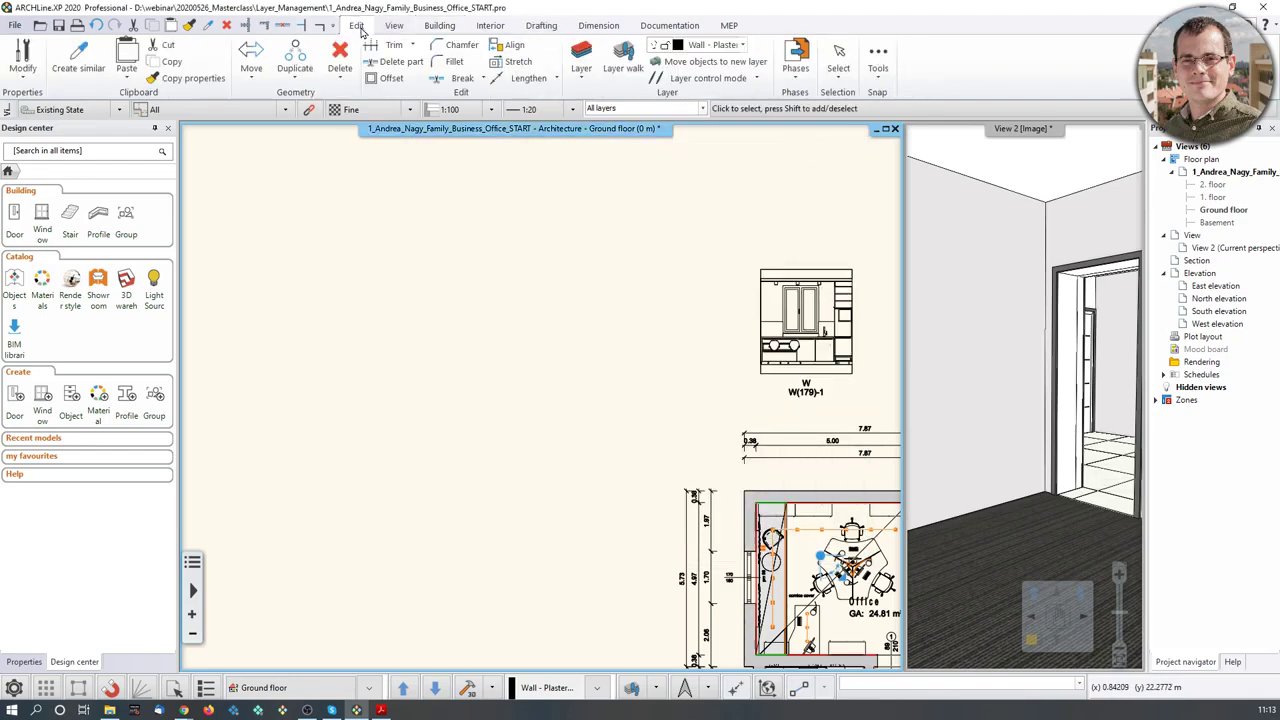
{"action": "left_click", "coordinate": [756, 80]}
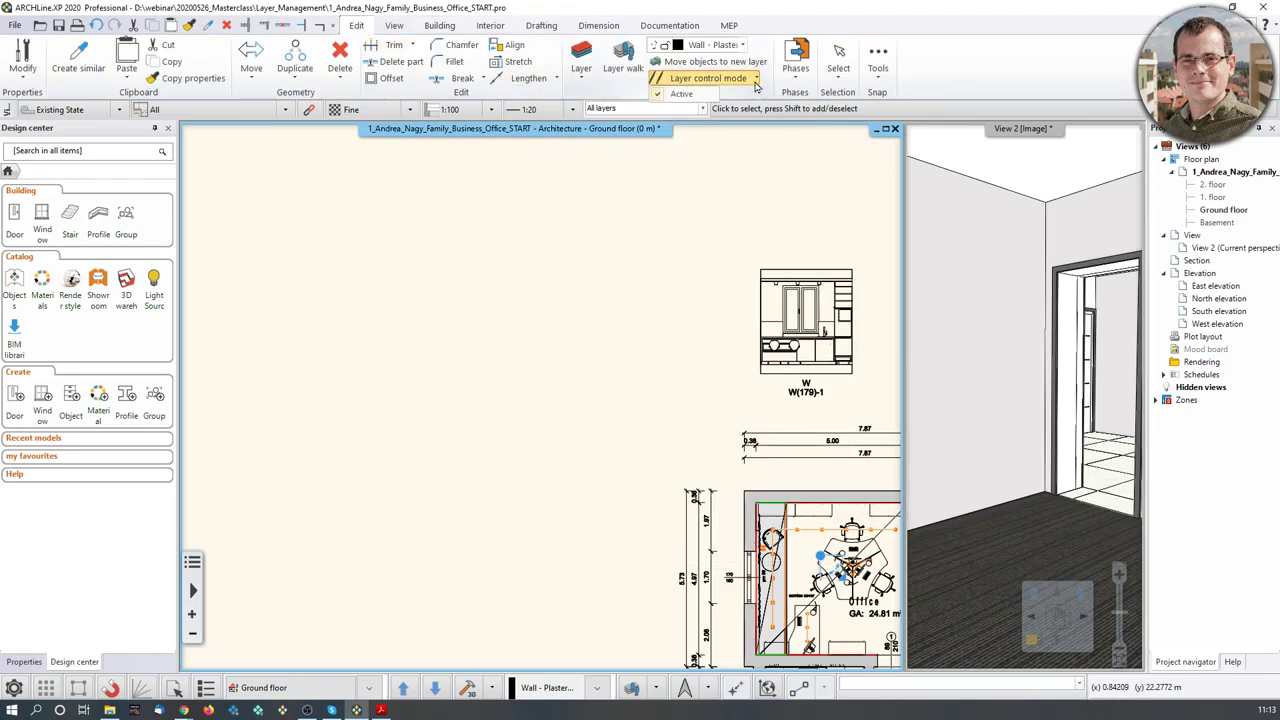
{"action": "left_click", "coordinate": [688, 94]}
{"action": "left_click", "coordinate": [611, 228]}
{"action": "left_click", "coordinate": [611, 228]}
- In the Layer Manager, make Wall - Load-bearing wall current, and switch the current layer to Interior - Hall - Decoration
{"action": "middle_click_drag", "start_coordinate": [714, 376], "coordinate": [519, 251]}
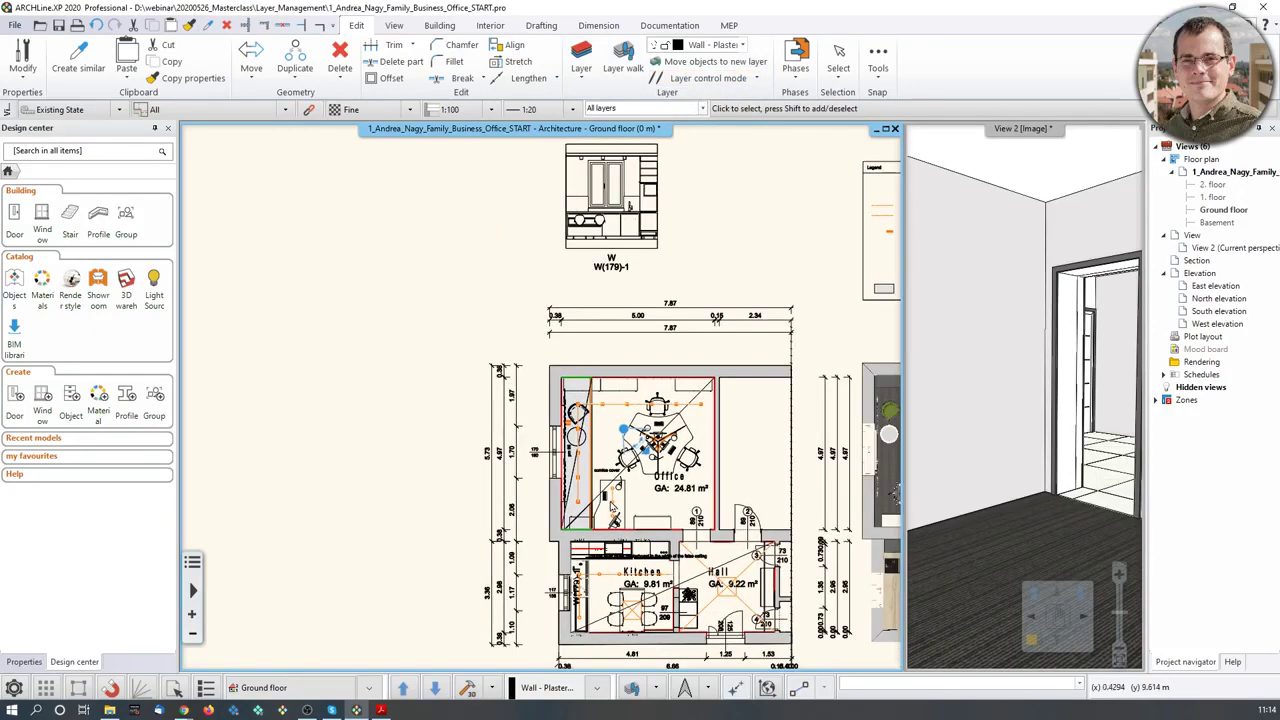
{"action": "left_click", "coordinate": [656, 690]}
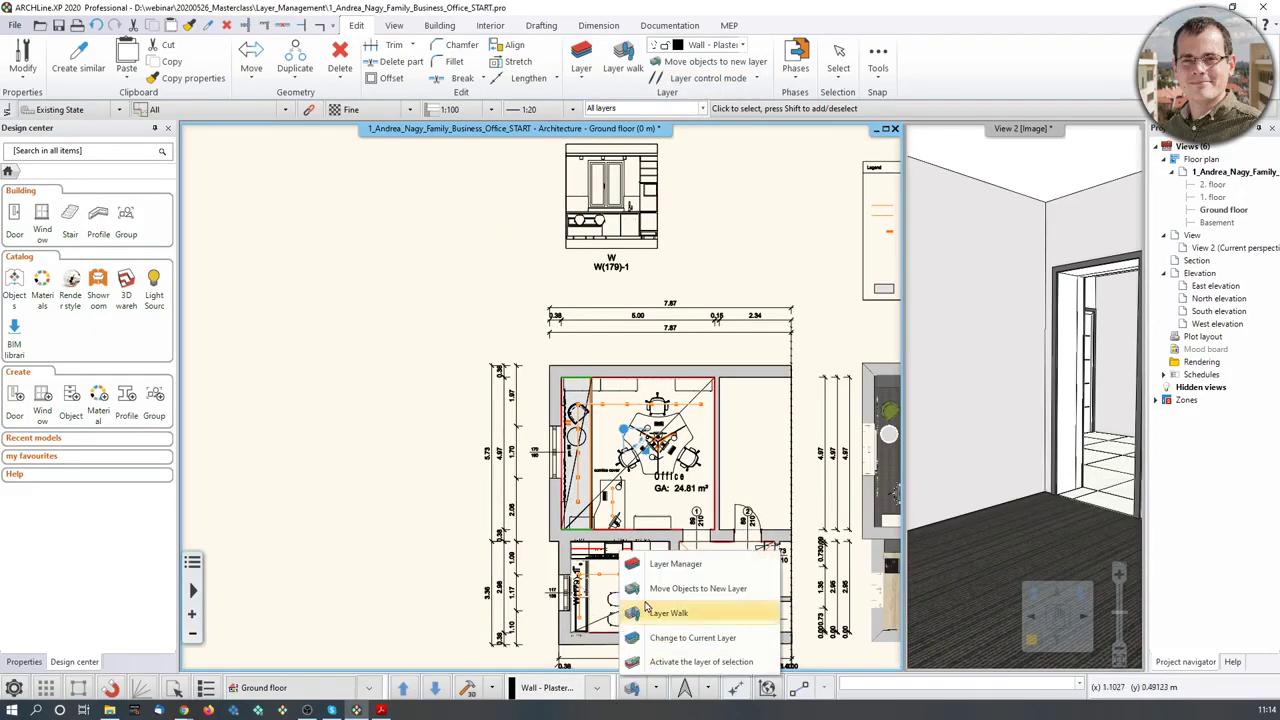
{"action": "left_click", "coordinate": [650, 566]}
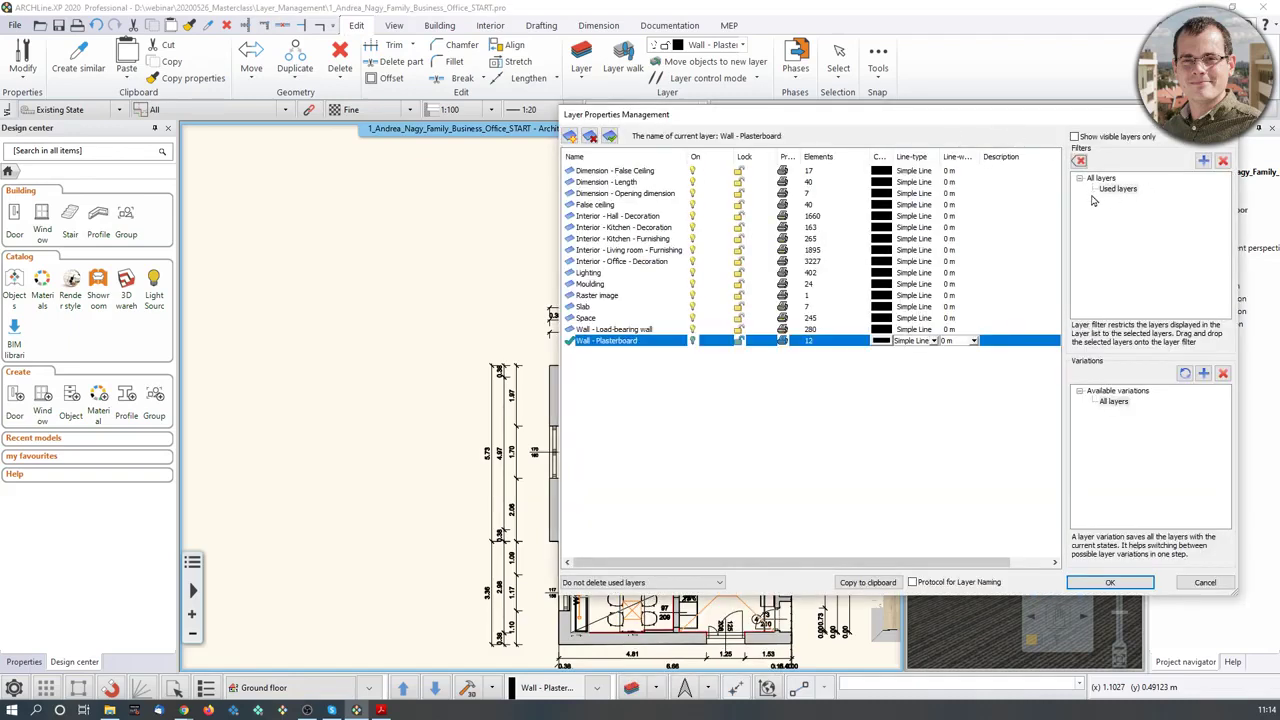
{"action": "left_click", "coordinate": [631, 330]}
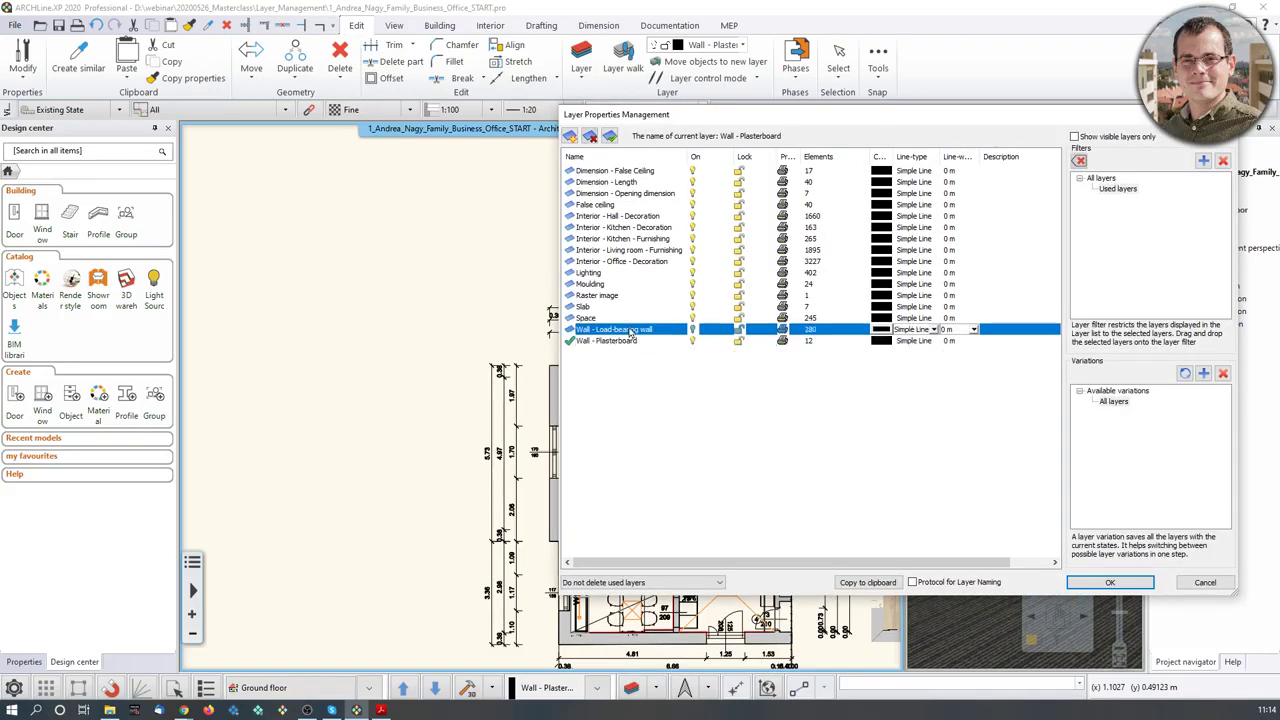
{"action": "left_click", "coordinate": [611, 138]}
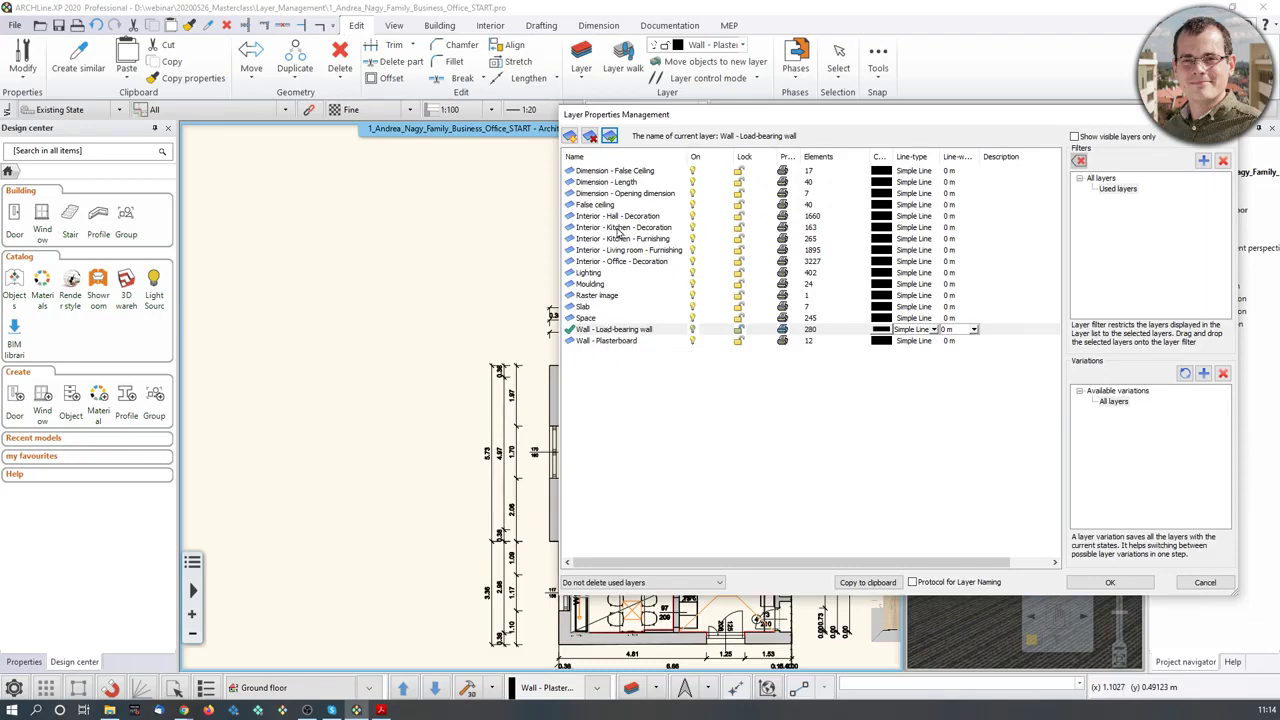
{"action": "left_click", "coordinate": [672, 216]}
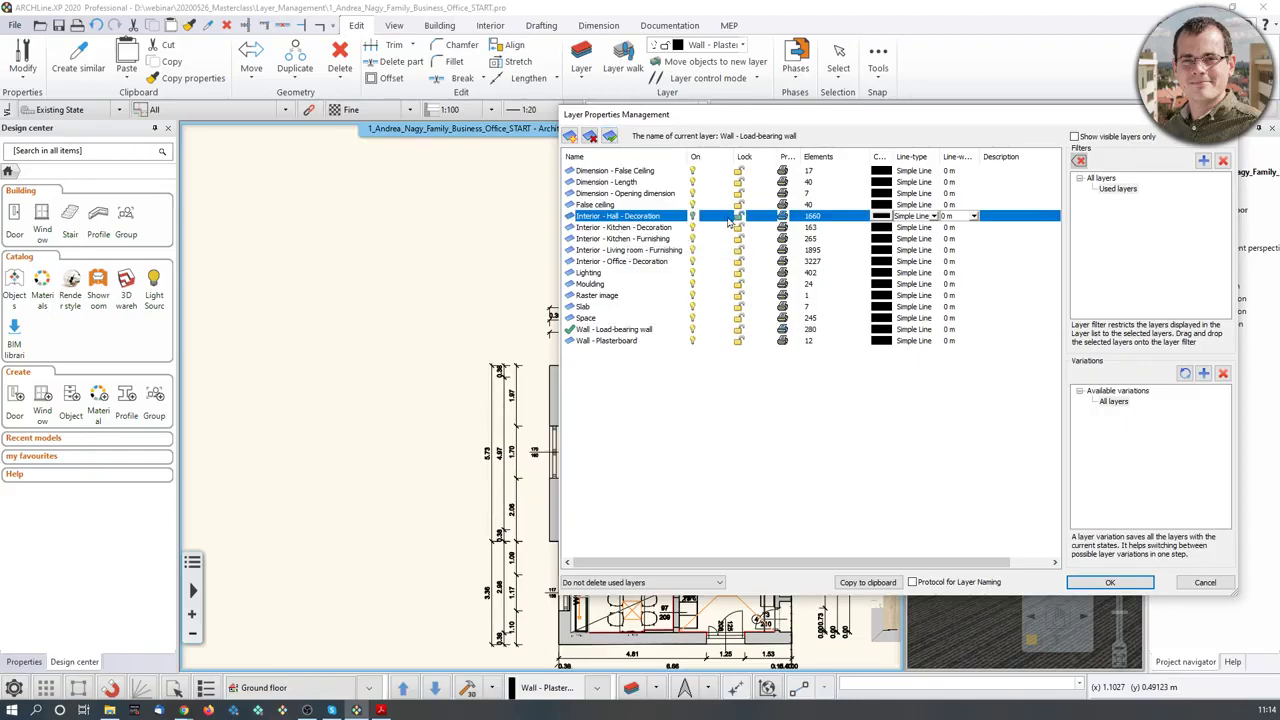
{"action": "left_click", "coordinate": [609, 136]}
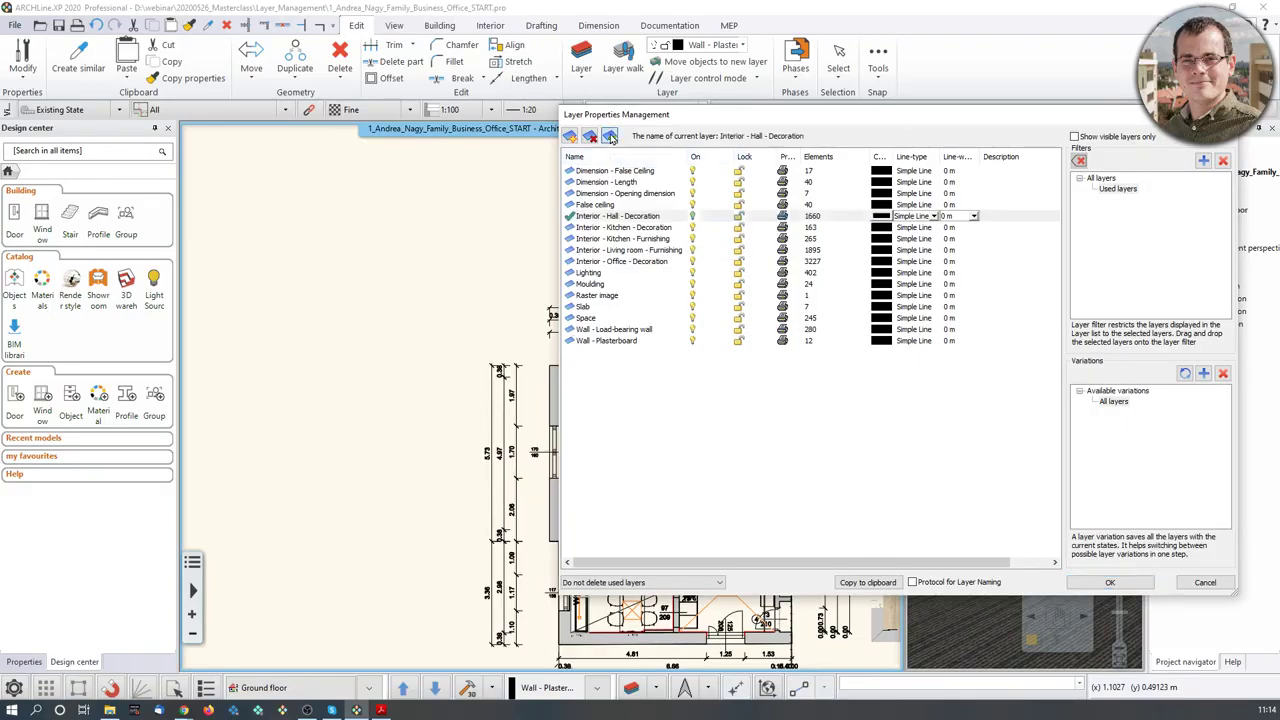
{"action": "left_click", "coordinate": [1107, 585]}
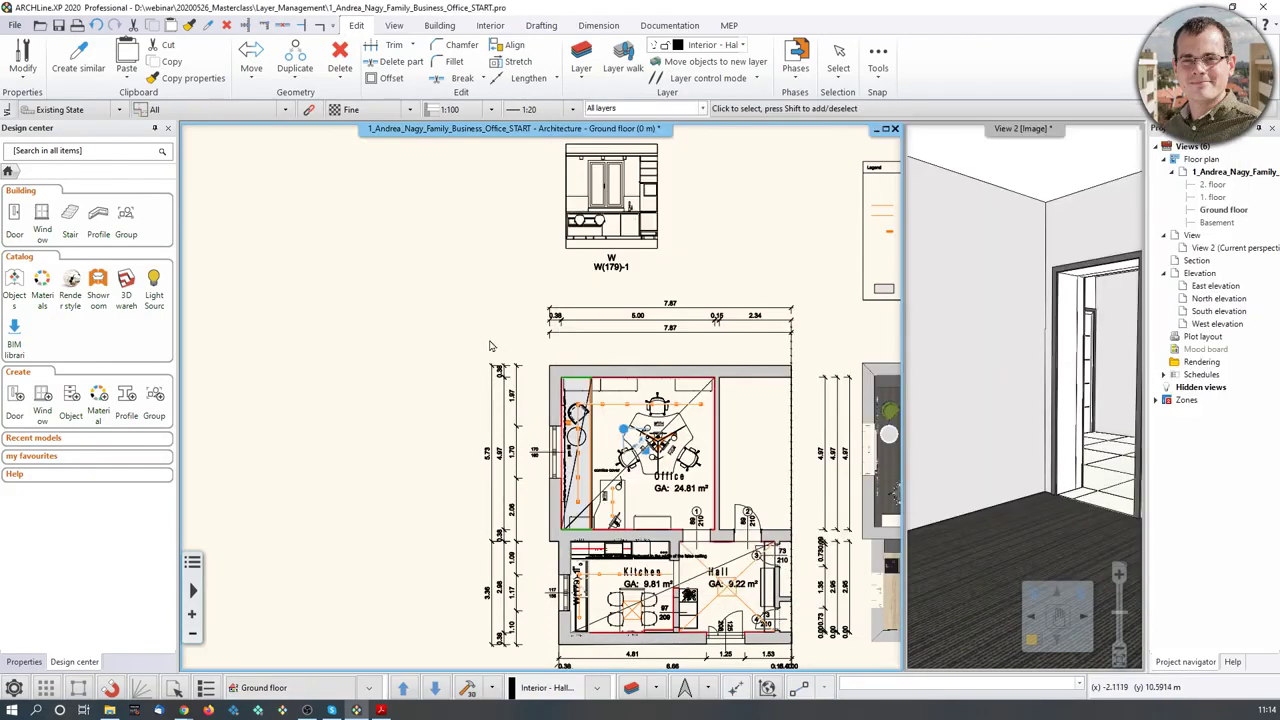
- Search the design library for "table", place the 74352 Coffee Table Flint Stone in the empty area beside the floor plan and check its layer
{"action": "left_click", "coordinate": [72, 146]}
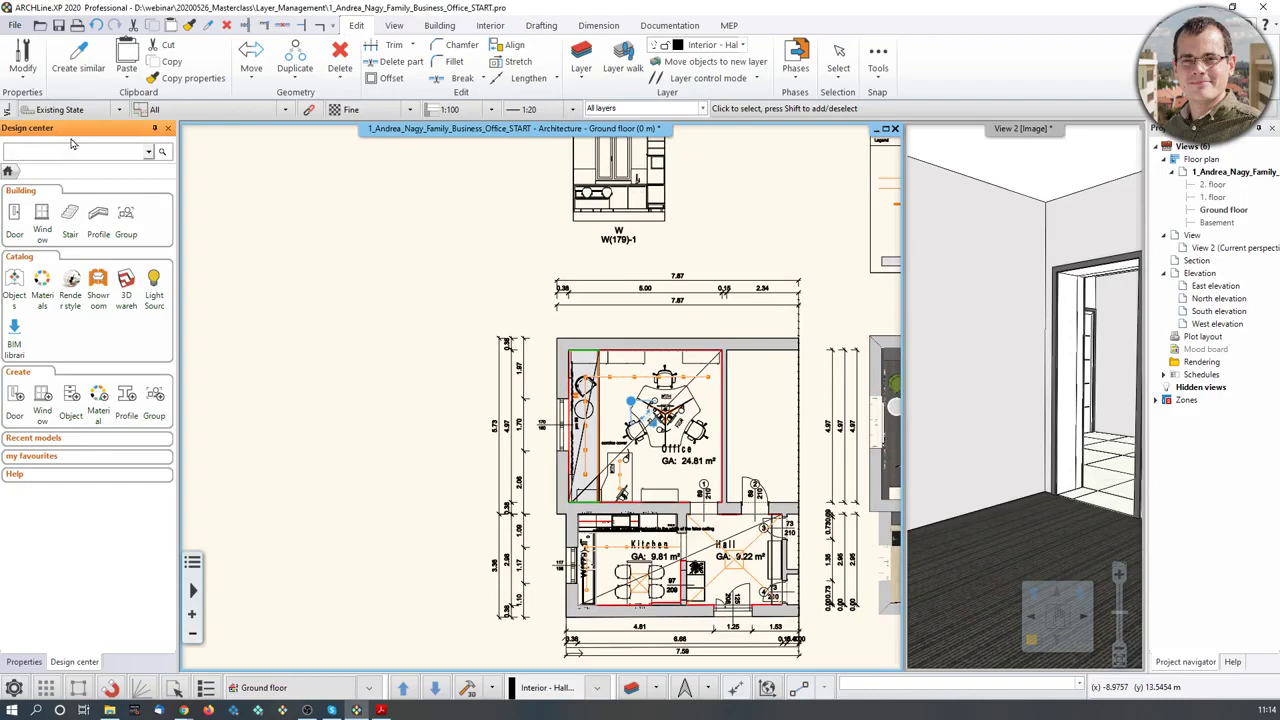
{"action": "type", "text": "table"}
{"action": "key", "text": "Return"}
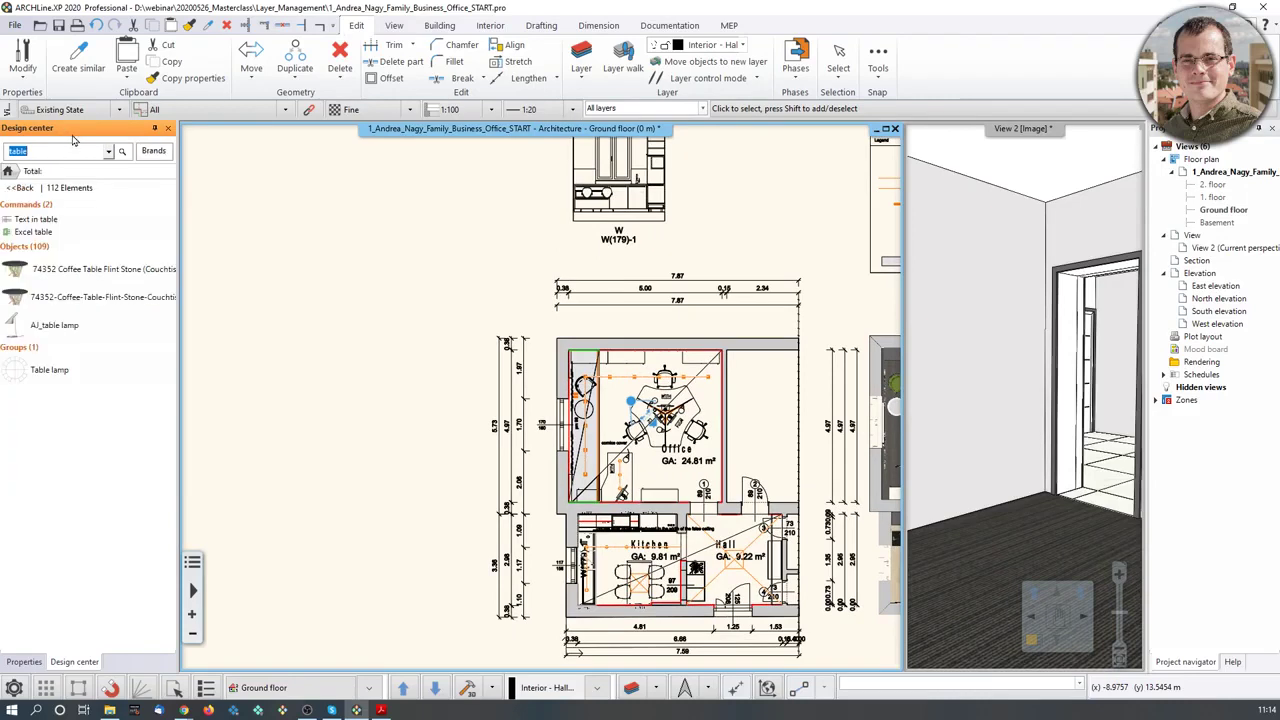
{"action": "left_click", "coordinate": [96, 269]}
{"action": "left_click", "coordinate": [405, 286]}
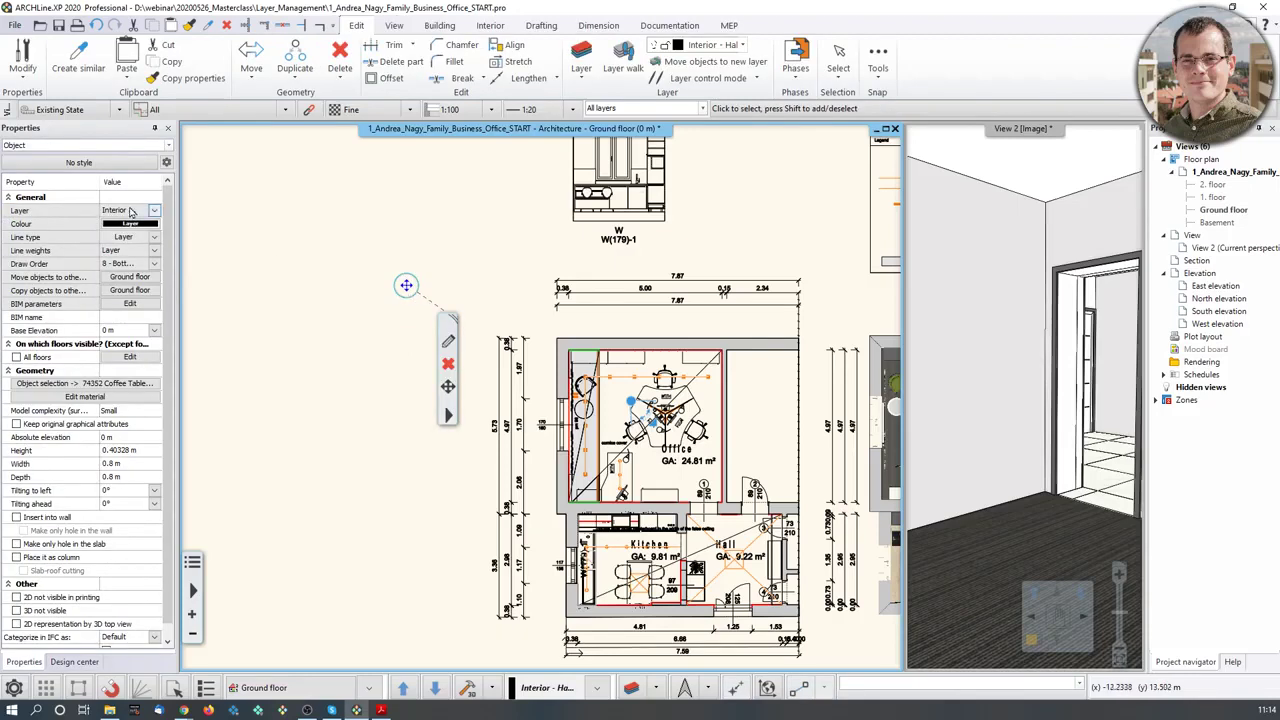
{"action": "left_click", "coordinate": [126, 212]}
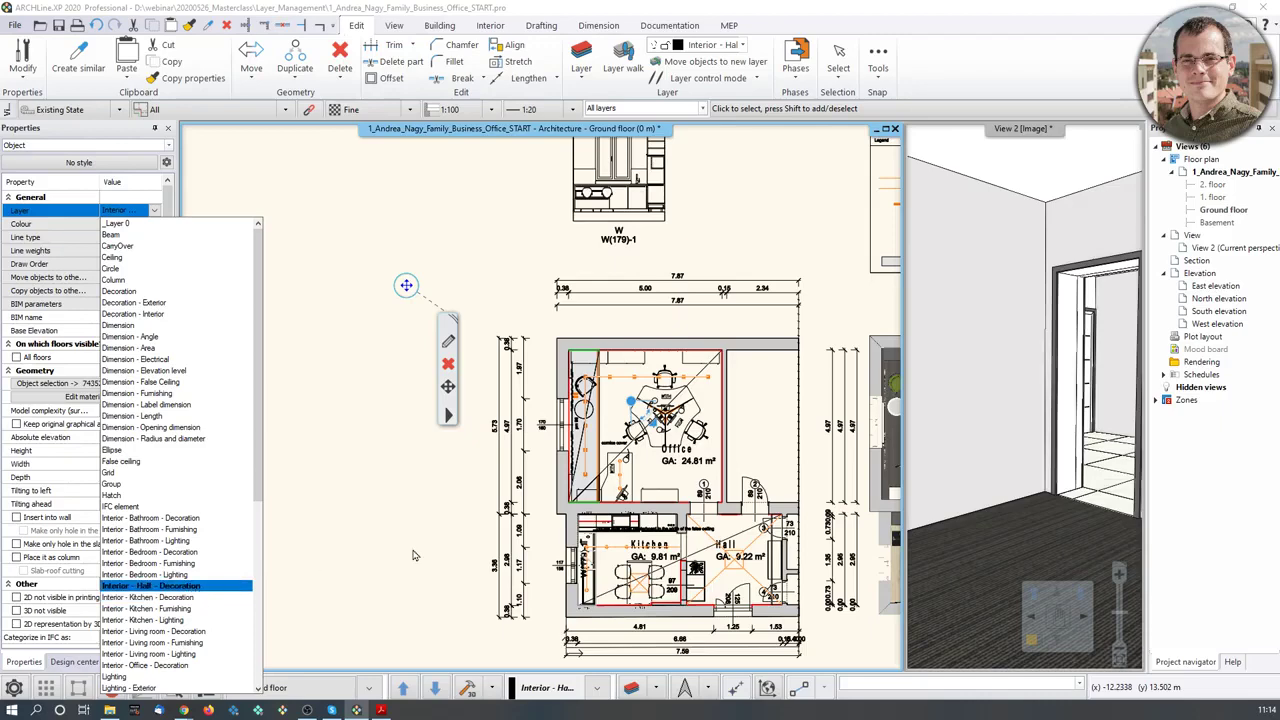
- Draw a horizontal 1 layered 38 wide wall about 4.41 m long above the coffee table and check its layer
{"action": "left_click", "coordinate": [311, 319]}
{"action": "left_click", "coordinate": [439, 25]}
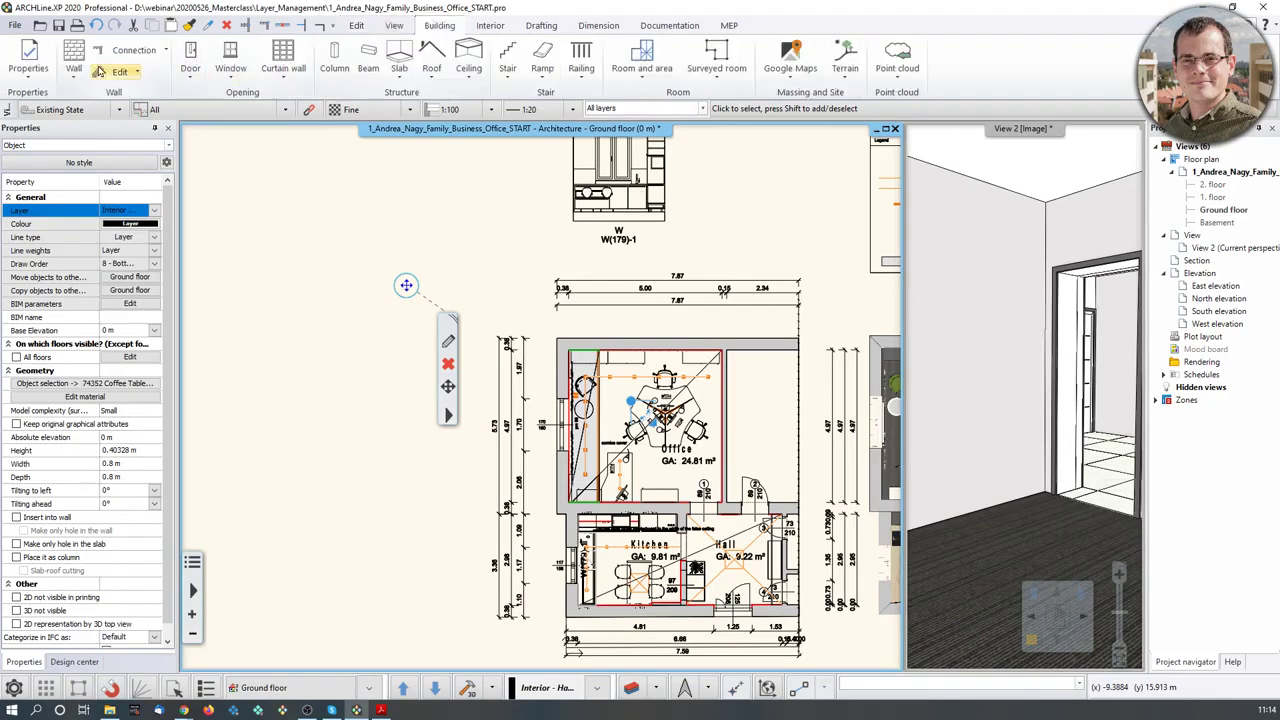
{"action": "left_click", "coordinate": [73, 58]}
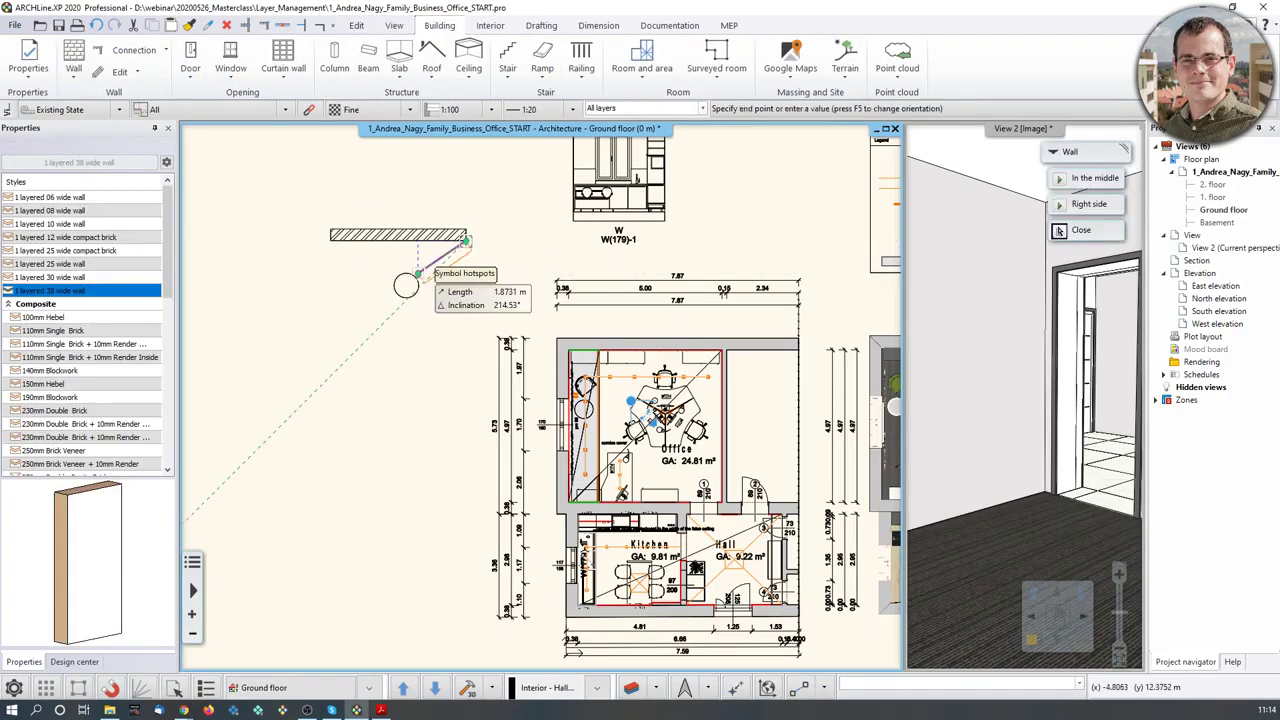
{"action": "key", "text": "Escape"}
{"action": "left_click", "coordinate": [398, 236]}
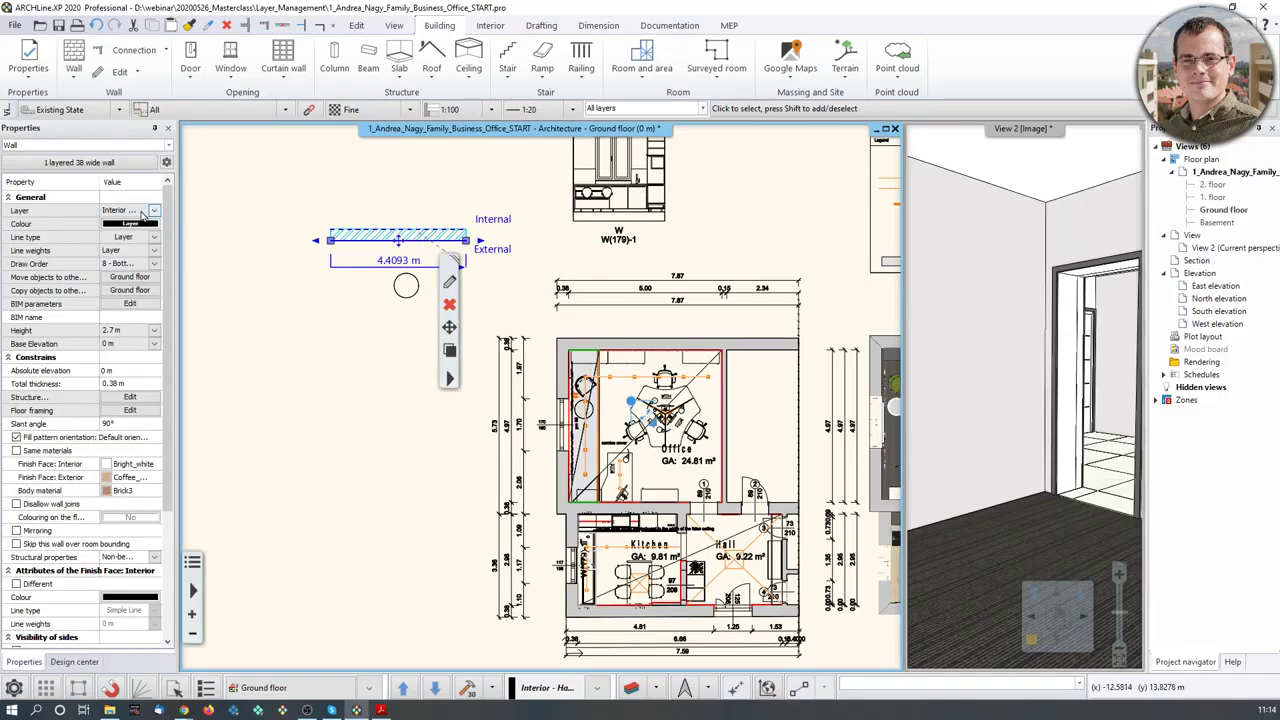
{"action": "left_click", "coordinate": [143, 212]}
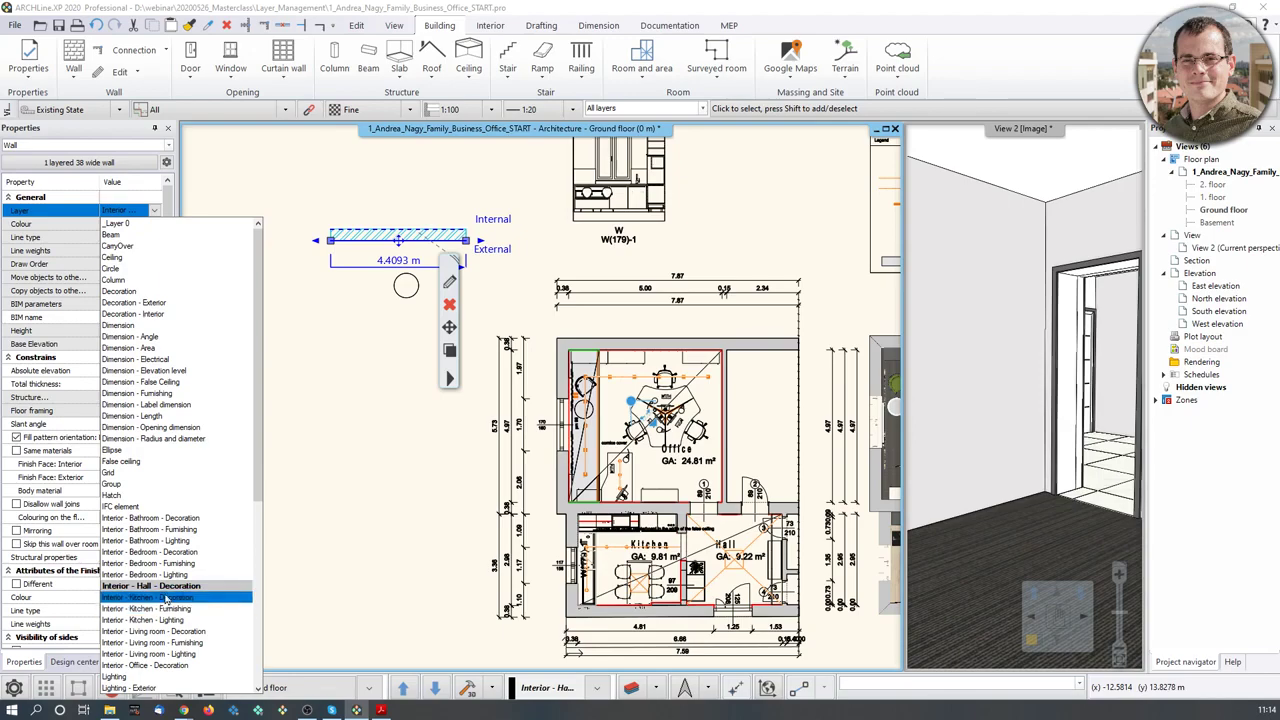
{"action": "left_click", "coordinate": [350, 472]}
{"action": "scroll", "coordinate": [383, 365], "scroll_direction": "up", "scroll_amount": 2}
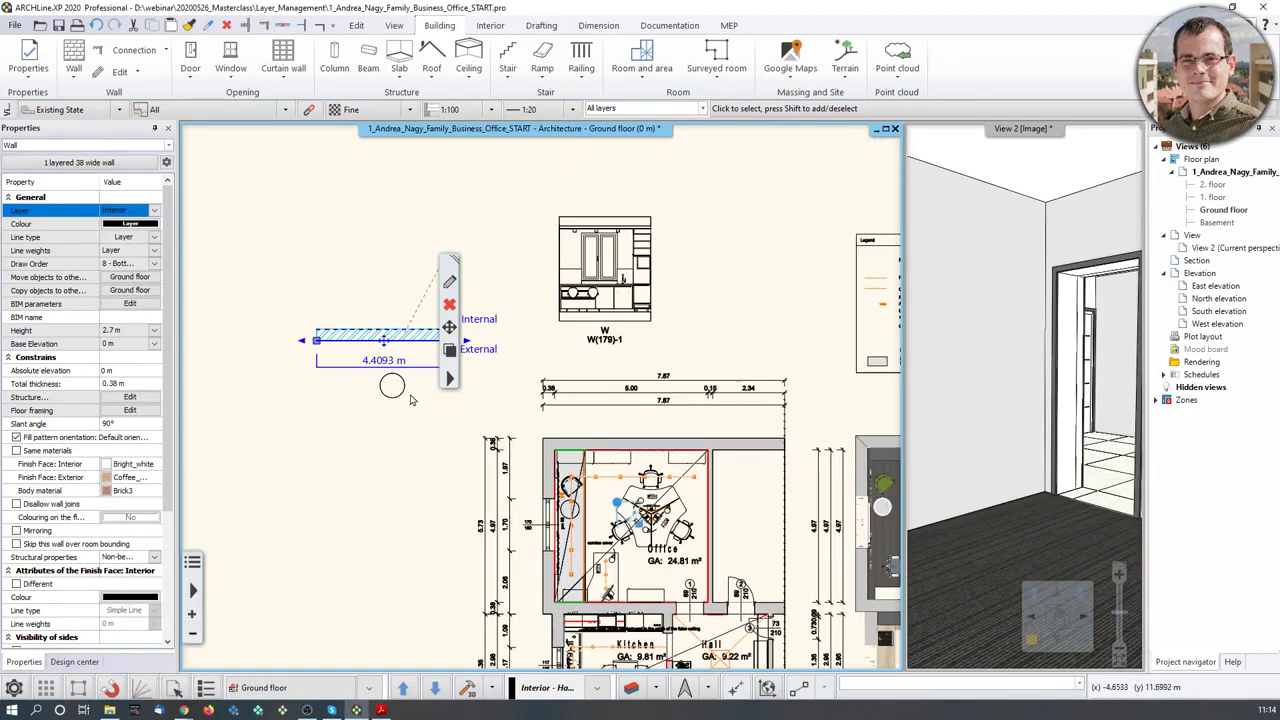
- Reactivate Layer control mode and deselect the wall
{"action": "left_click", "coordinate": [400, 27]}
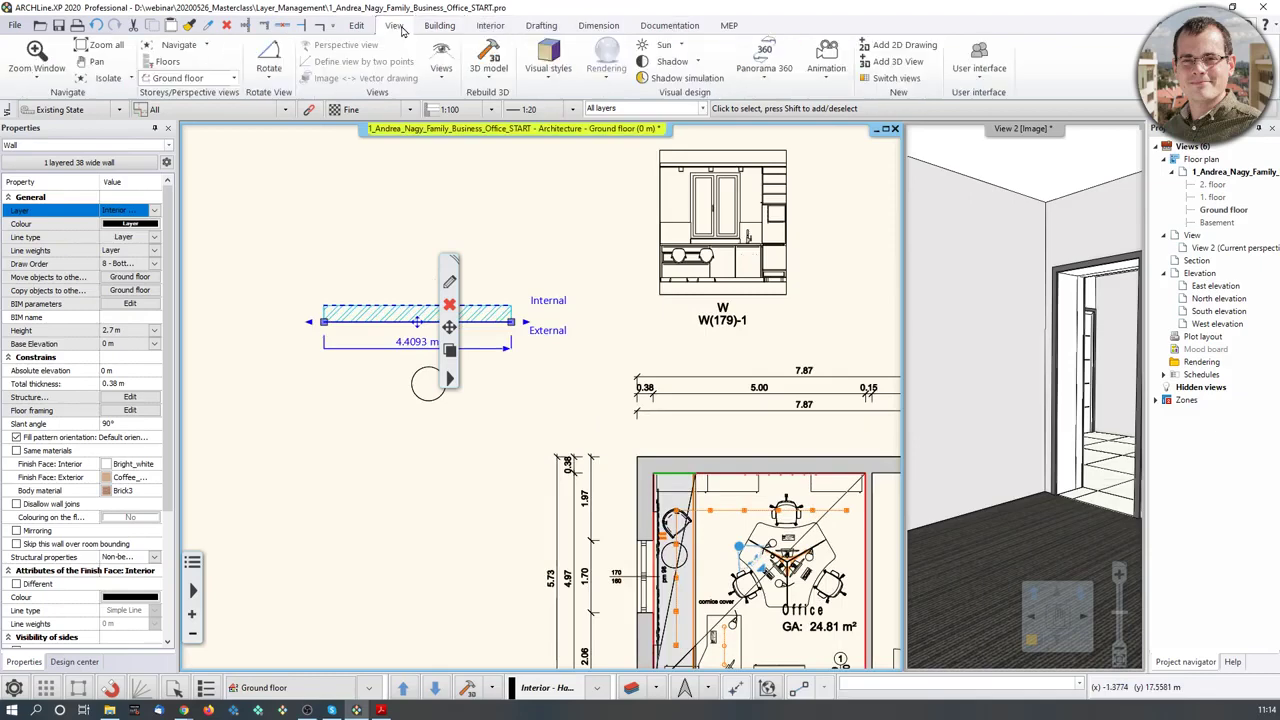
{"action": "left_click", "coordinate": [356, 25]}
{"action": "left_click", "coordinate": [707, 78]}
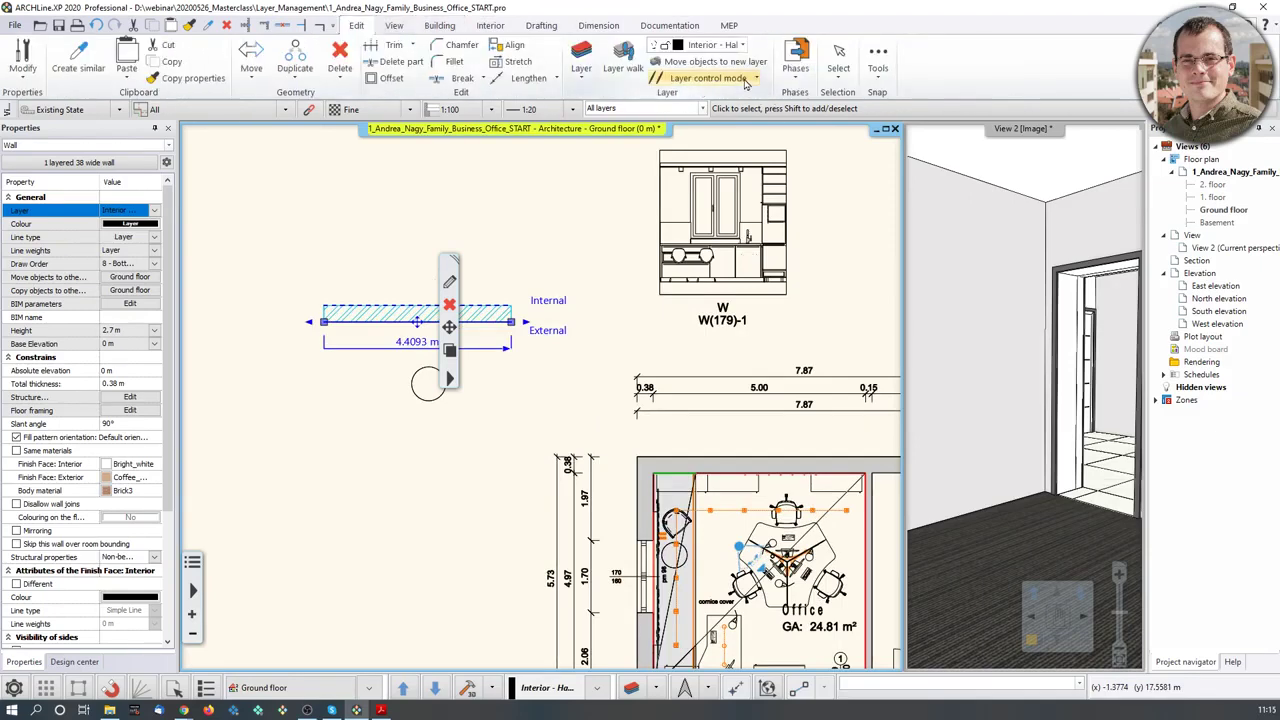
{"action": "left_click", "coordinate": [672, 94]}
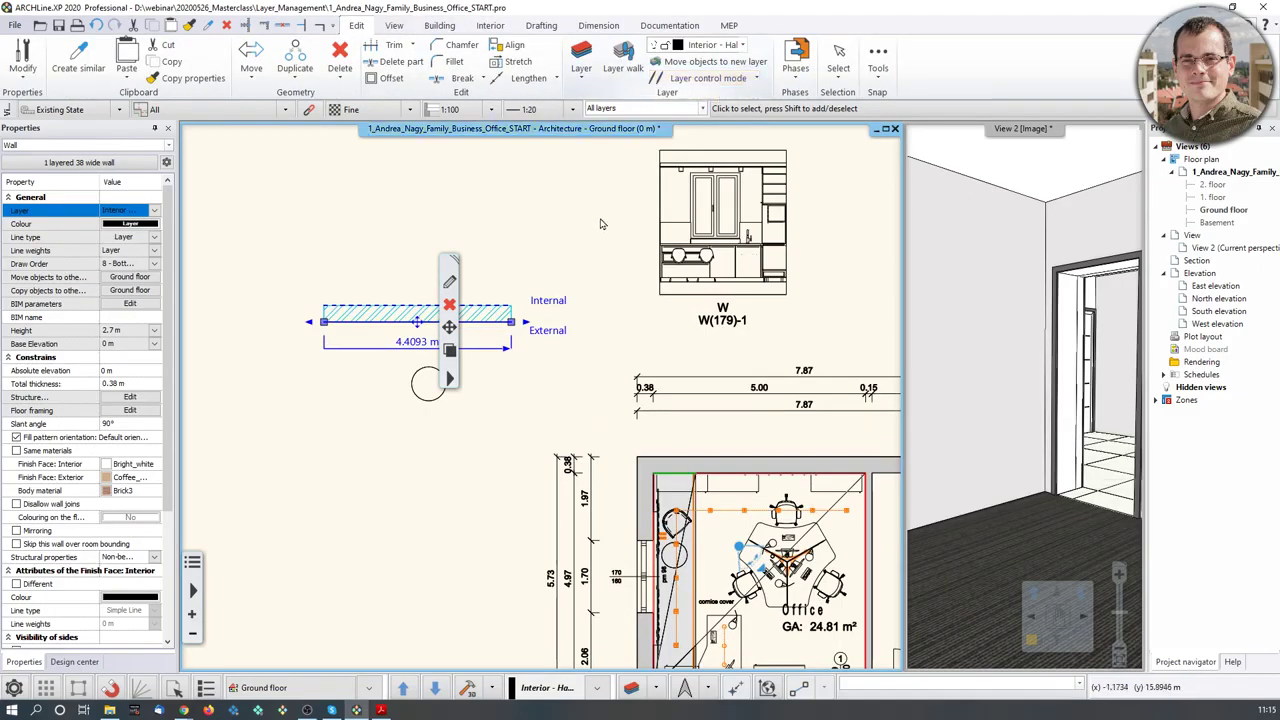
{"action": "key", "text": "Escape"}
- Draw another horizontal 1 layered 38 wide wall about 5.11 m long above the first one and check its layer
{"action": "left_click", "coordinate": [420, 26]}
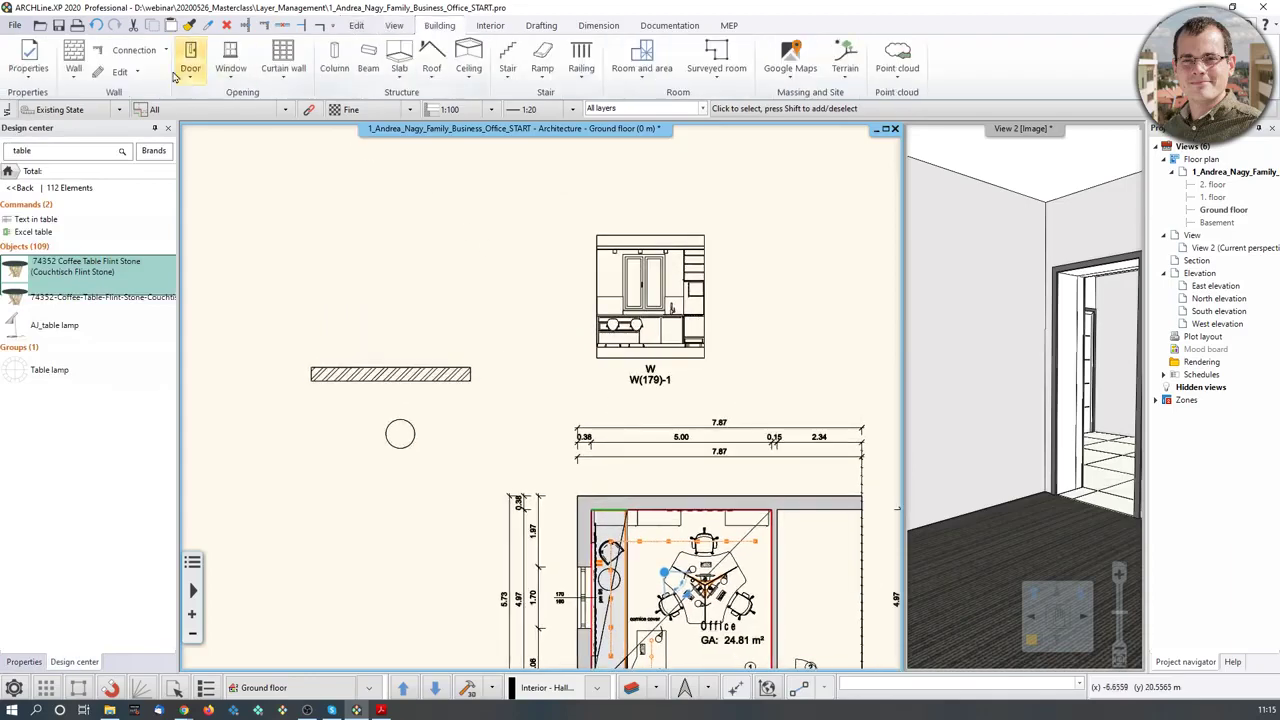
{"action": "left_click", "coordinate": [73, 58]}
{"action": "left_click", "coordinate": [304, 292]}
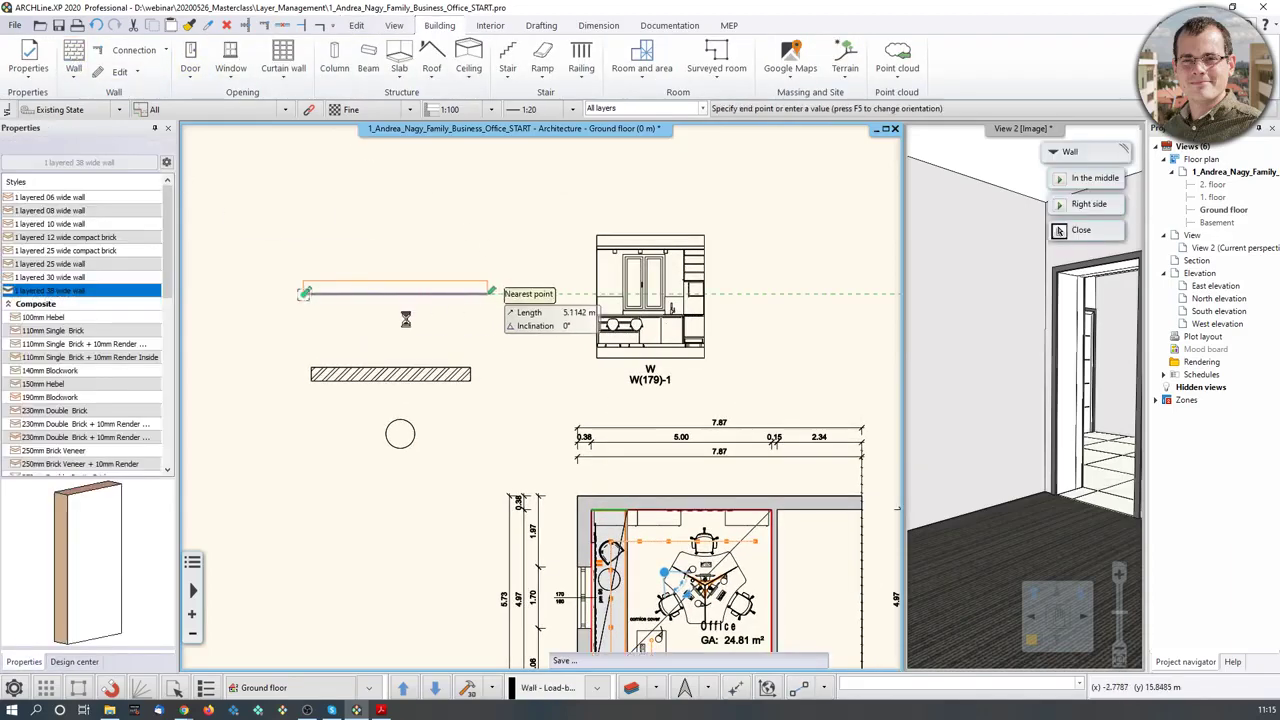
{"action": "left_click", "coordinate": [489, 292]}
{"action": "key", "text": "Escape"}
{"action": "left_click", "coordinate": [423, 292]}
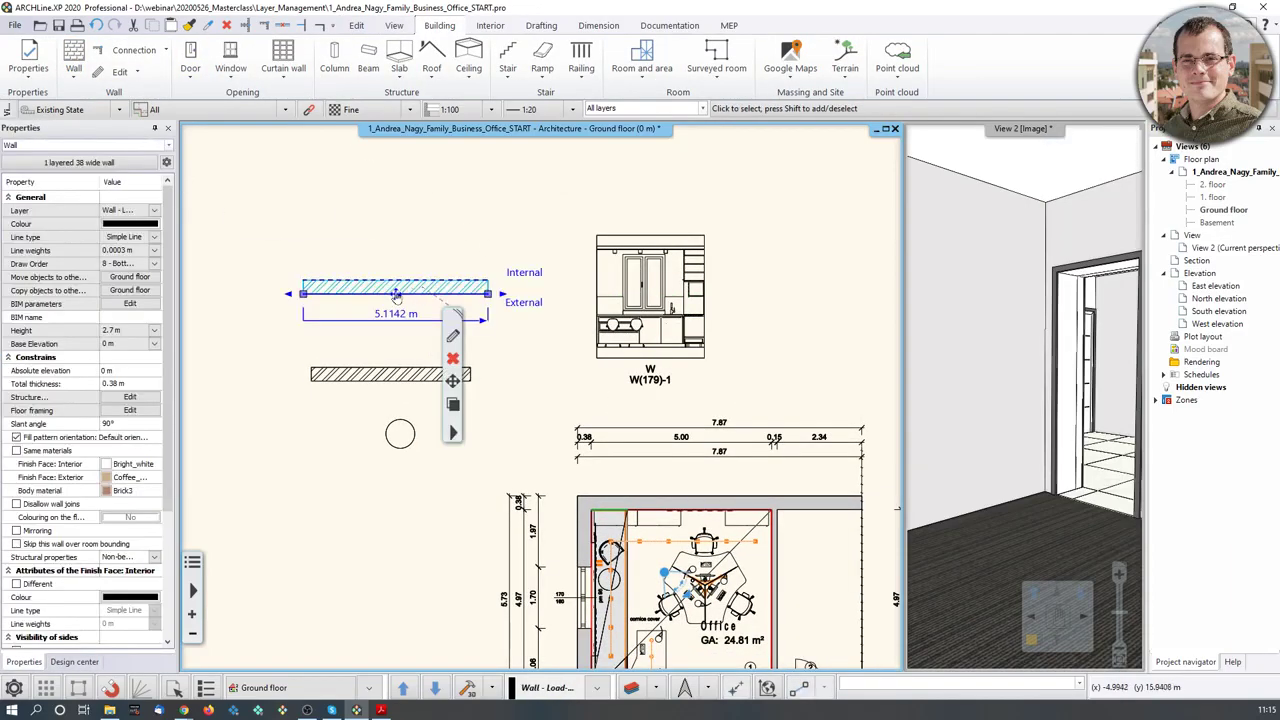
{"action": "left_click", "coordinate": [130, 211]}
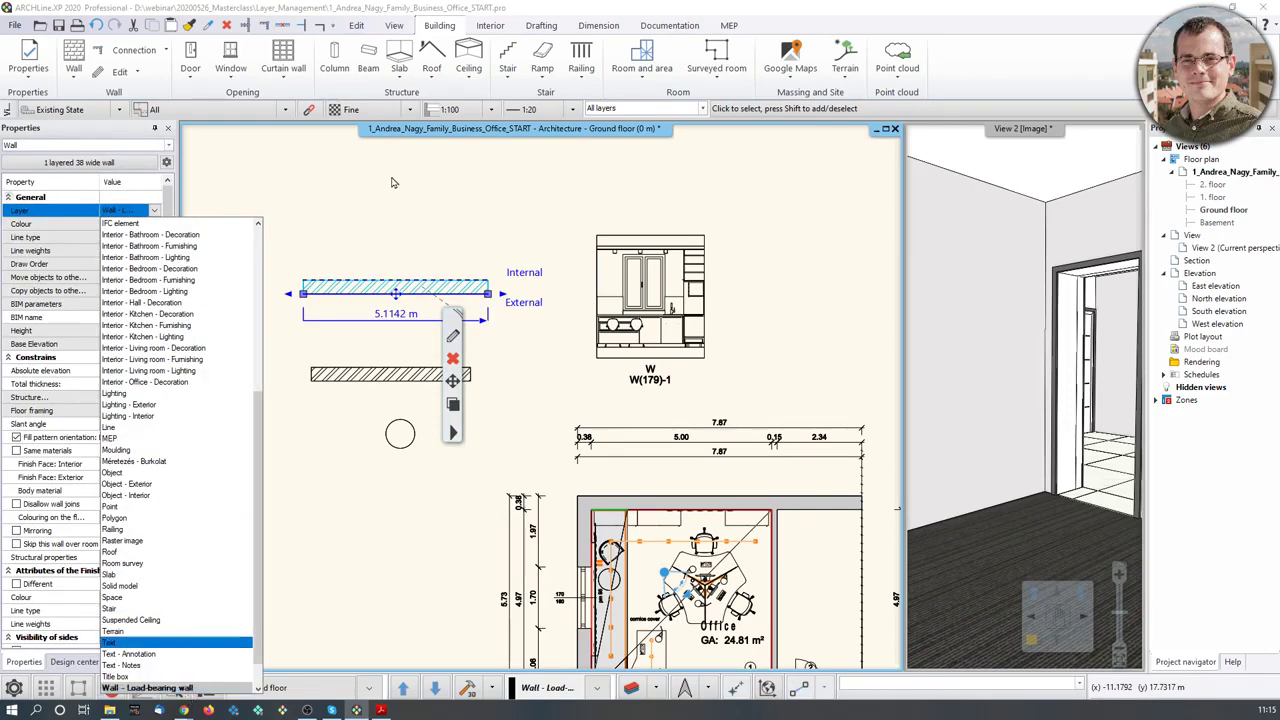
- Check the layer setting in the default wall properties and close them unchanged
{"action": "right_click", "coordinate": [79, 58]}
{"action": "right_click", "coordinate": [79, 58]}
{"action": "left_click", "coordinate": [123, 67]}
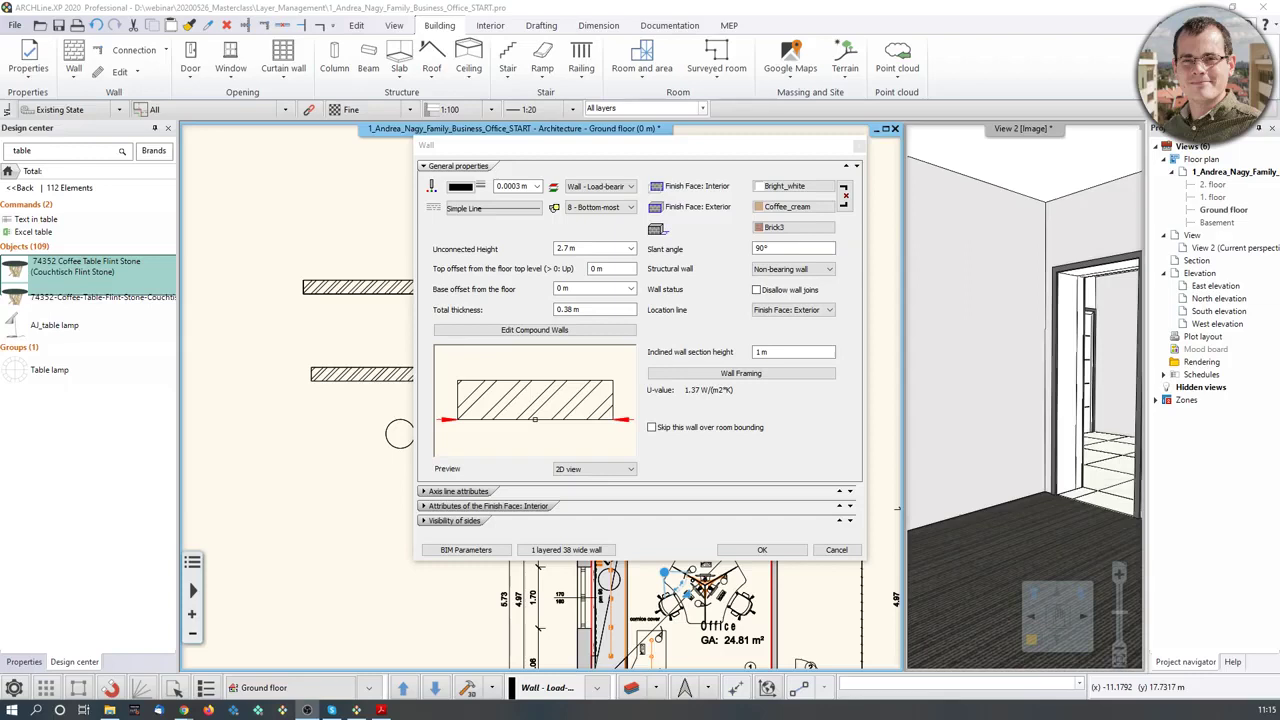
{"action": "left_click", "coordinate": [857, 147]}
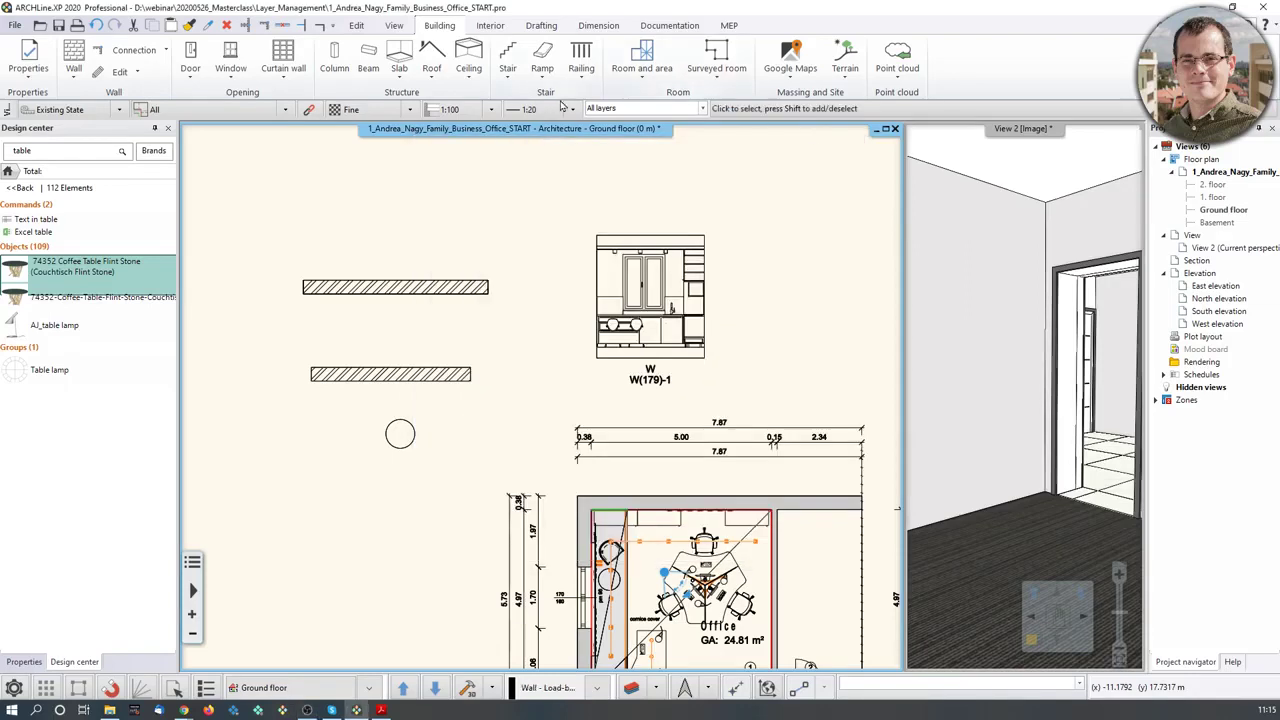
- Review the current layer and the used layers in the Layer Manager and close it
{"action": "left_click", "coordinate": [394, 25]}
{"action": "left_click", "coordinate": [356, 25]}
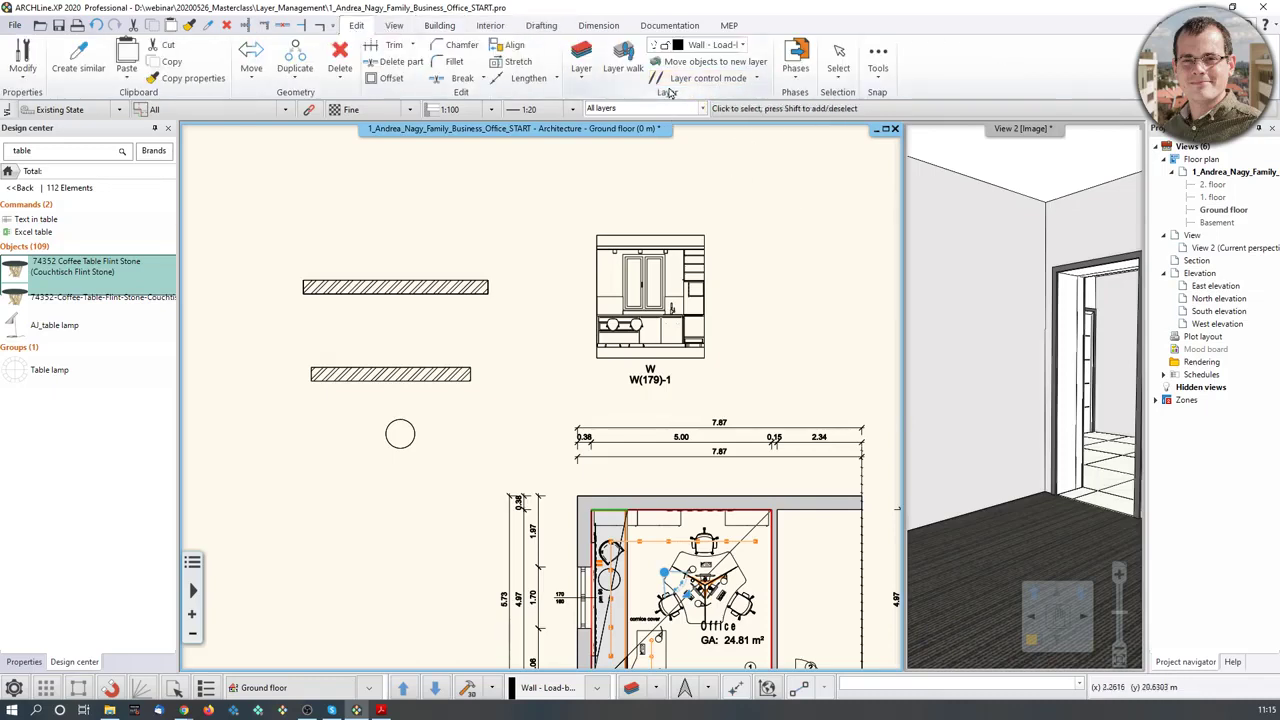
{"action": "left_click", "coordinate": [640, 690]}
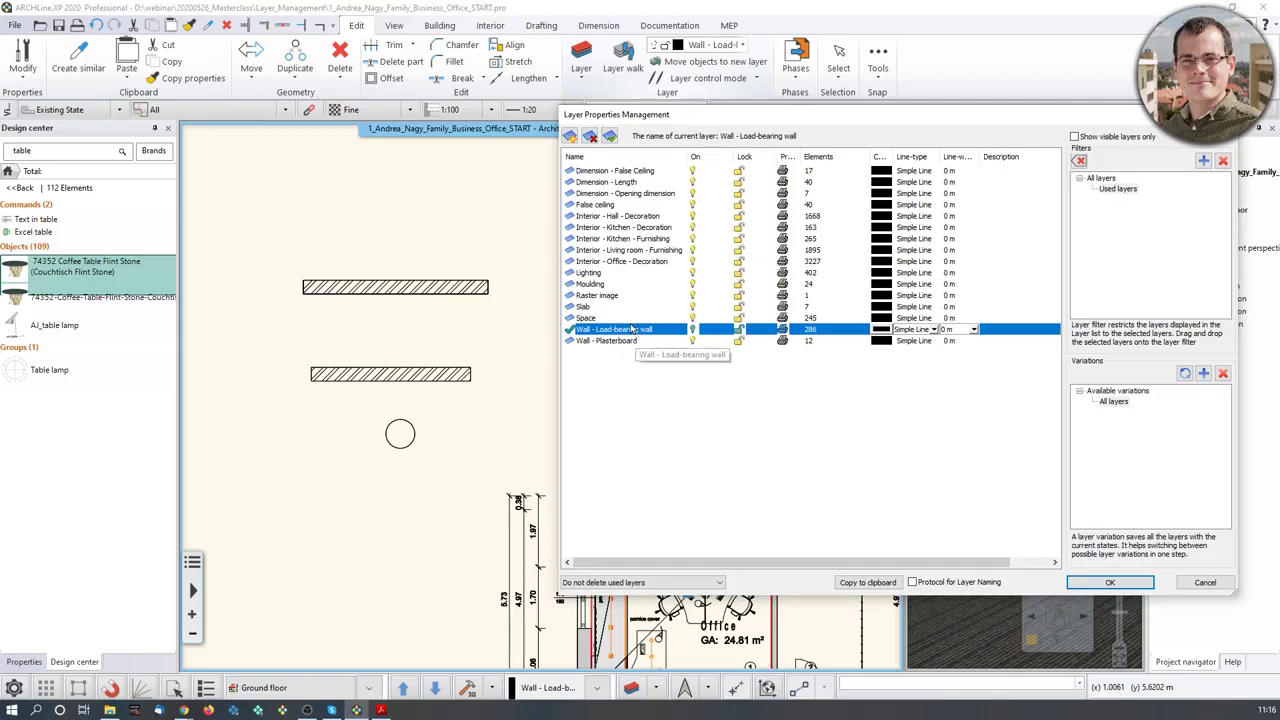
{"action": "key", "text": "Return"}
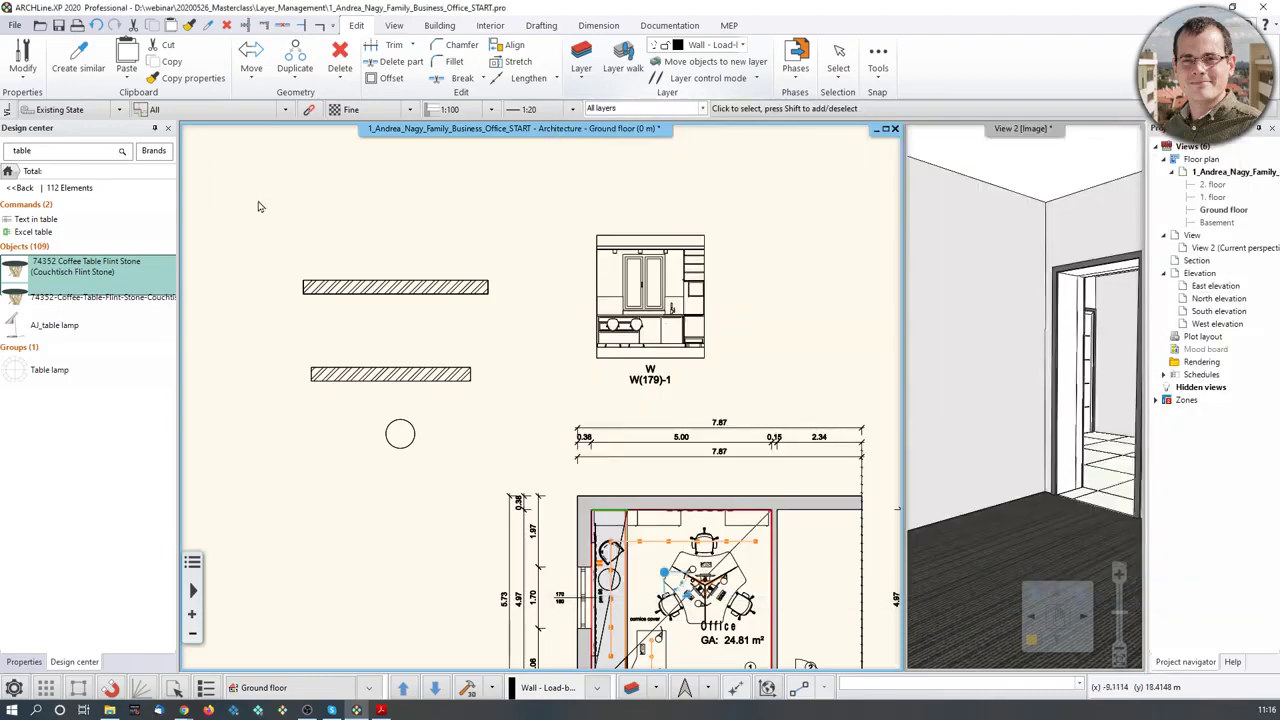
- Delete the two test walls and the coffee table beside the floor plan
{"action": "left_click_drag", "start_coordinate": [257, 200], "coordinate": [536, 488]}
{"action": "key", "text": "Delete"}
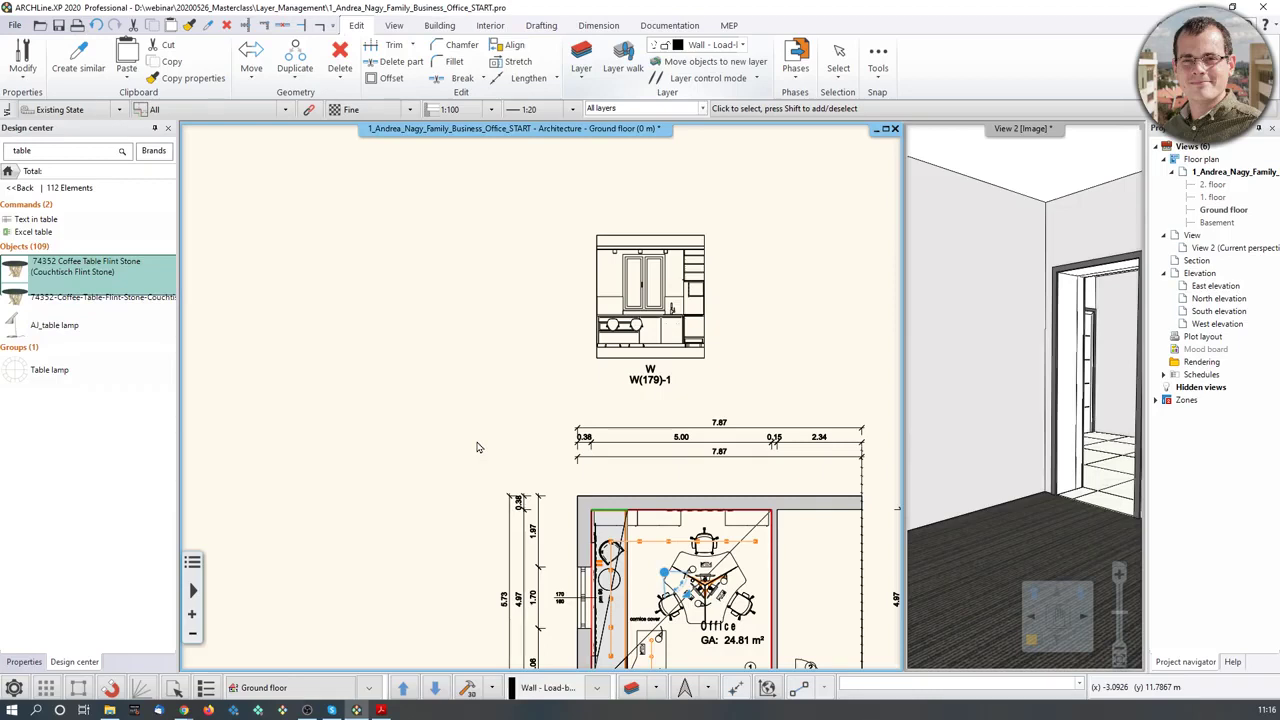
- Check which layer the W(179)-1 wall elevation drawing above the floor plan is assigned to
{"action": "scroll", "coordinate": [580, 397], "scroll_direction": "down", "scroll_amount": 2}
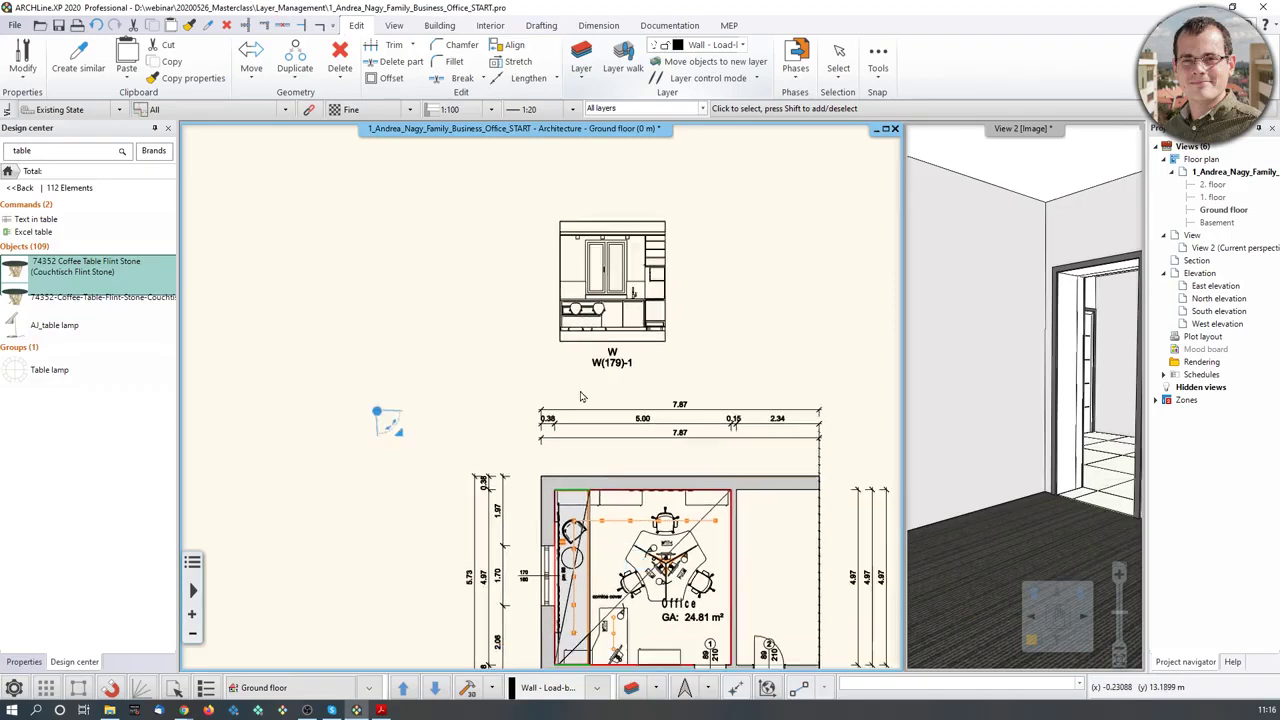
{"action": "scroll", "coordinate": [560, 389], "scroll_direction": "up", "scroll_amount": 1}
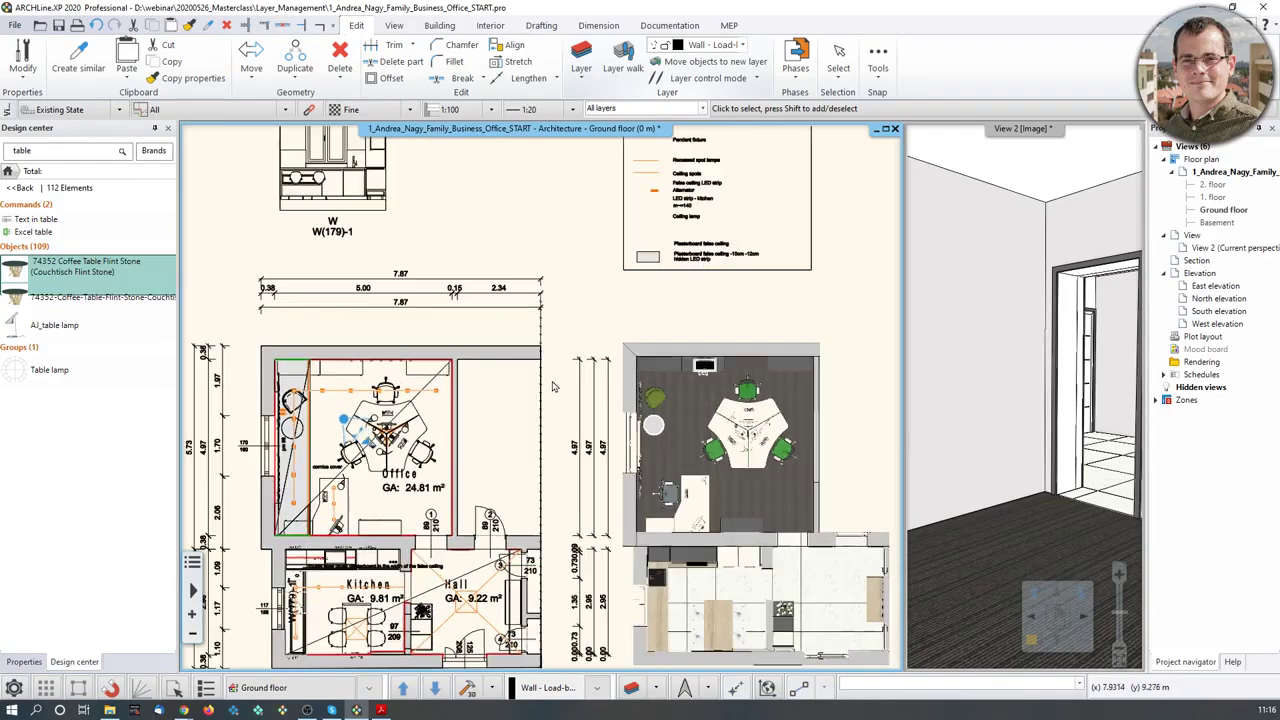
{"action": "middle_click_drag", "start_coordinate": [490, 323], "coordinate": [564, 458]}
{"action": "left_click", "coordinate": [451, 328]}
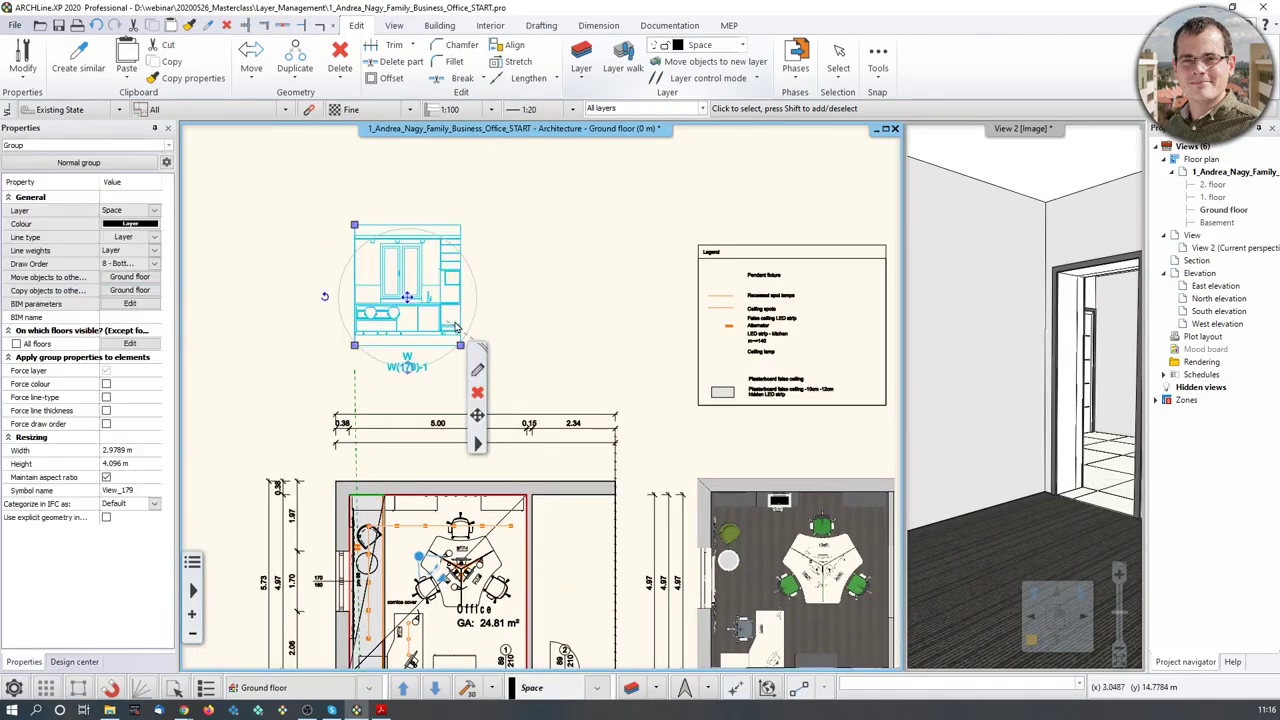
{"action": "key", "text": "Escape"}
{"action": "middle_click_drag", "start_coordinate": [377, 590], "coordinate": [428, 537]}
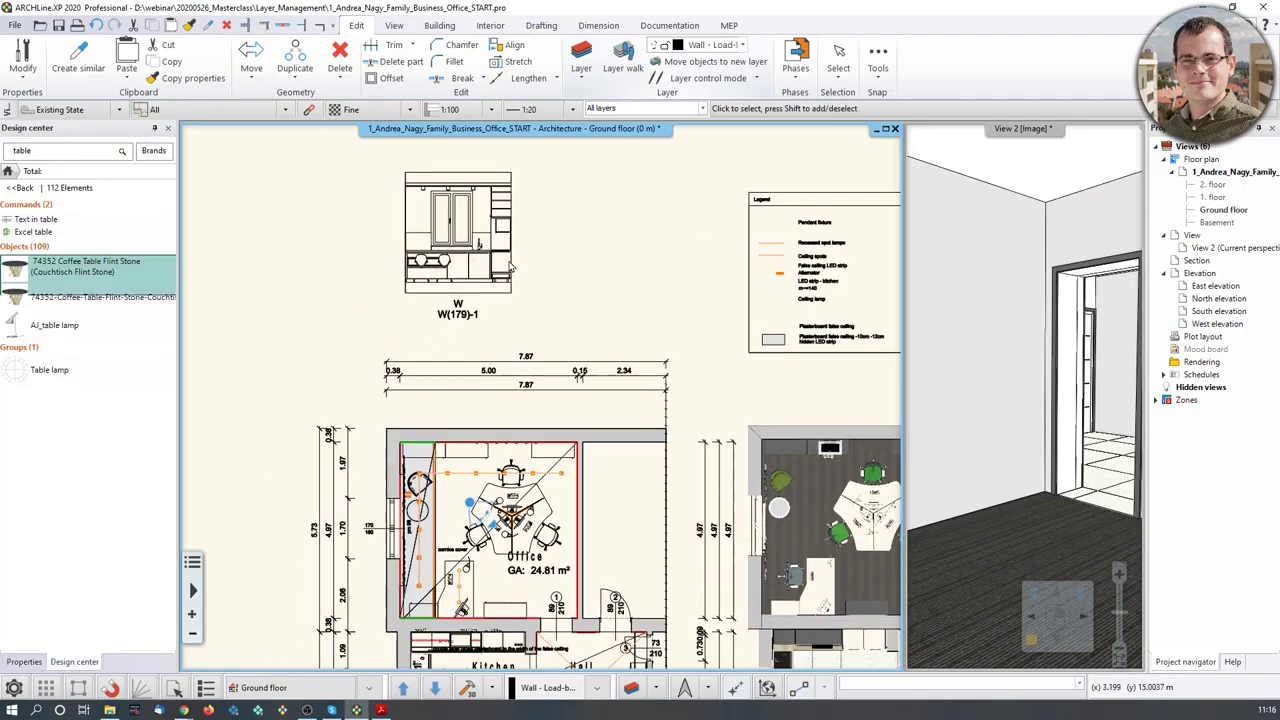
{"action": "scroll", "coordinate": [428, 539], "scroll_direction": "down", "scroll_amount": 1}
{"action": "scroll", "coordinate": [475, 295], "scroll_direction": "up", "scroll_amount": 1}
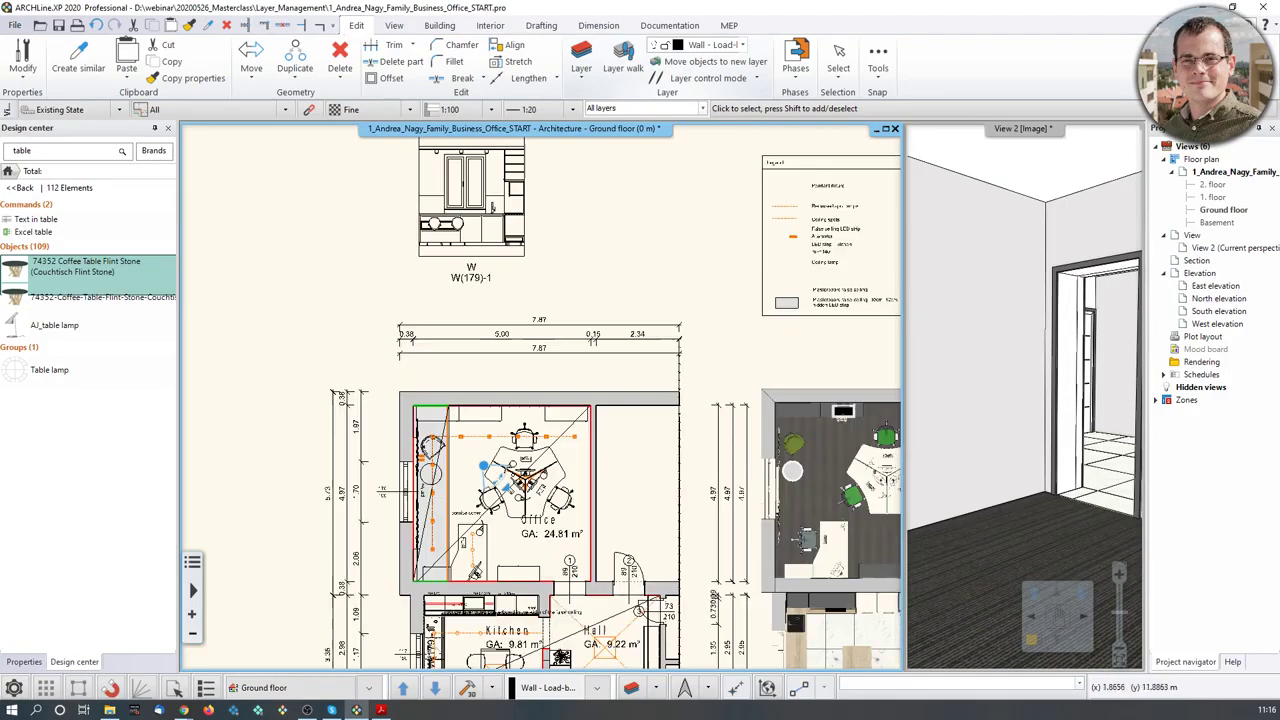
{"action": "left_click", "coordinate": [481, 291]}
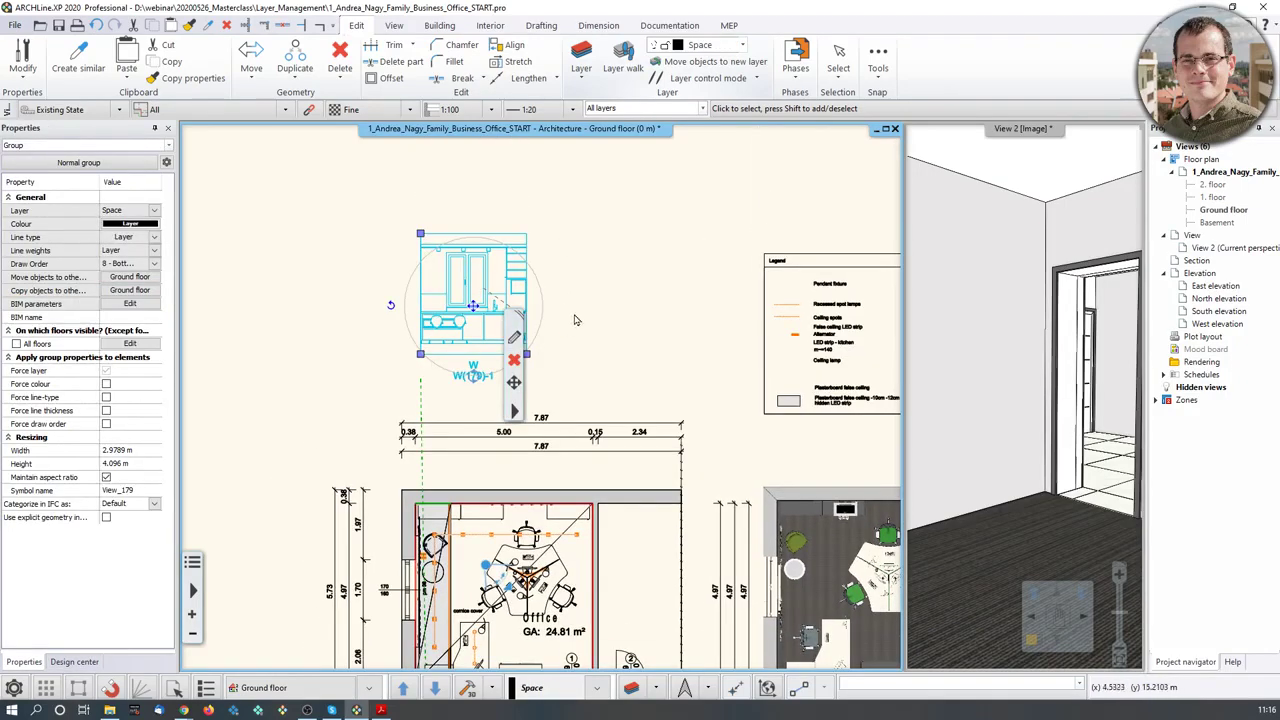
{"action": "key", "text": "Escape"}
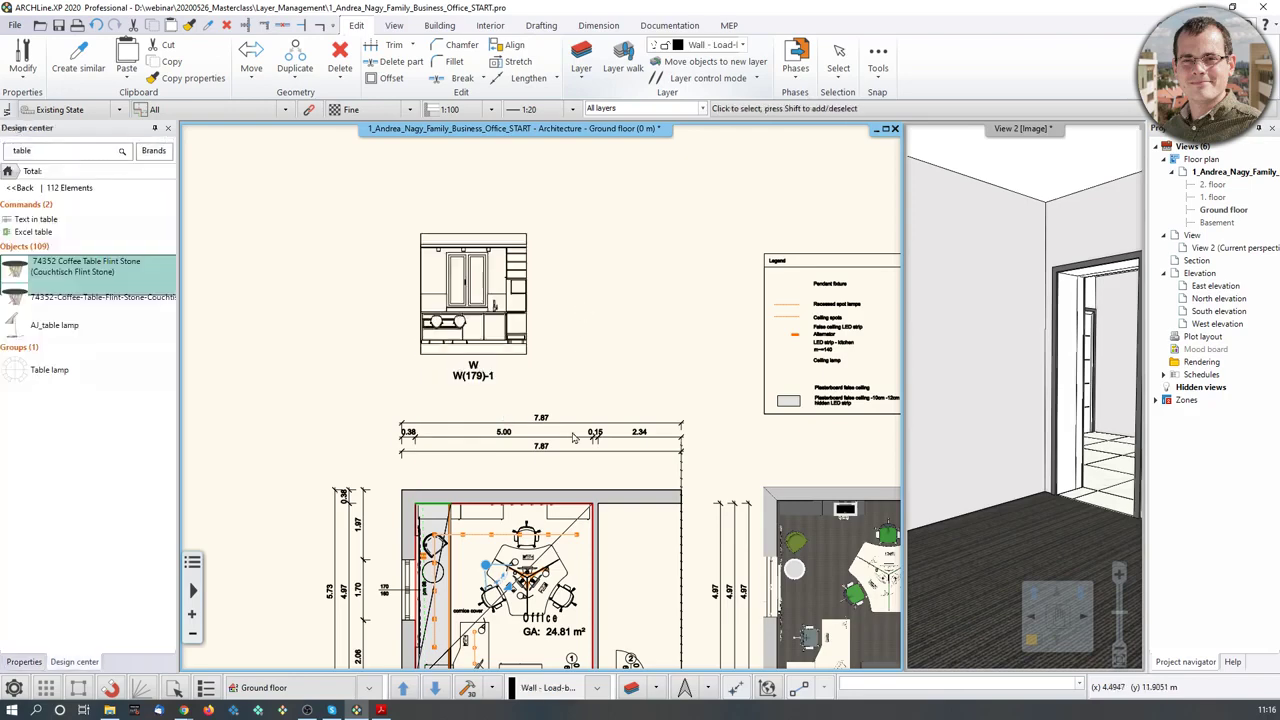
- In the Layer Manager, show all layers and create a new layer named Wall_elevations
{"action": "left_click", "coordinate": [631, 688]}
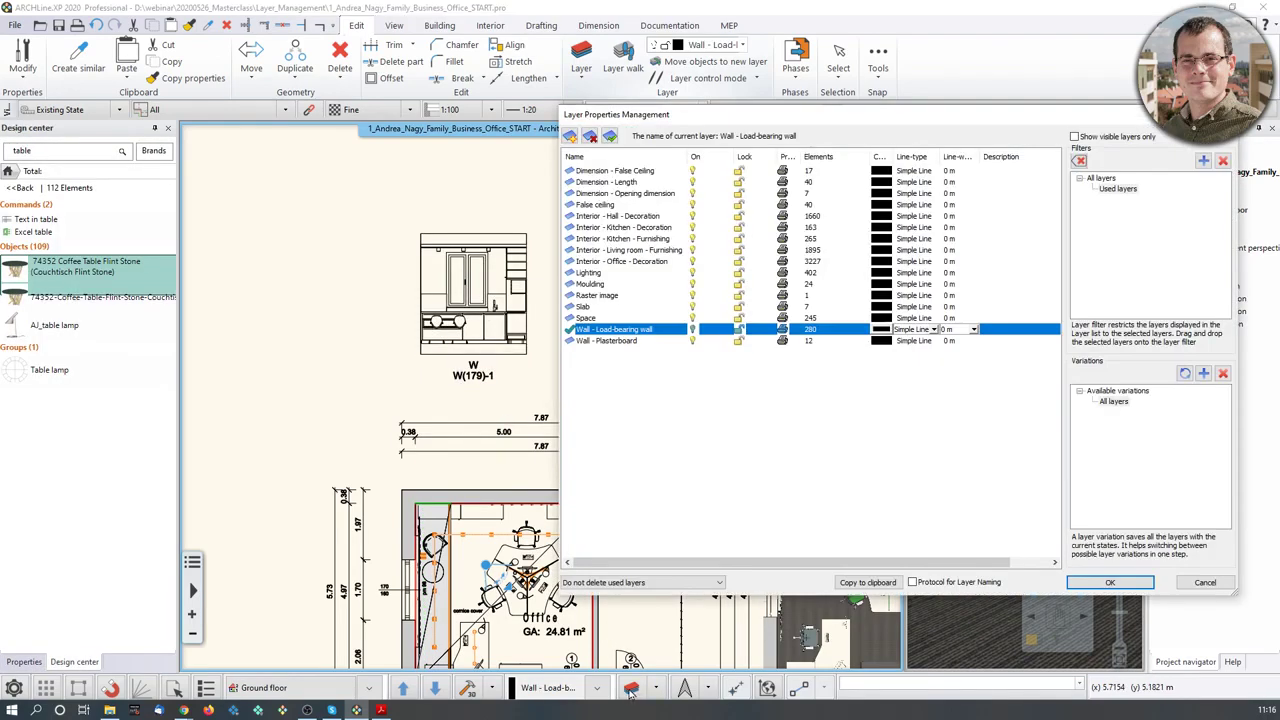
{"action": "left_click", "coordinate": [1101, 178]}
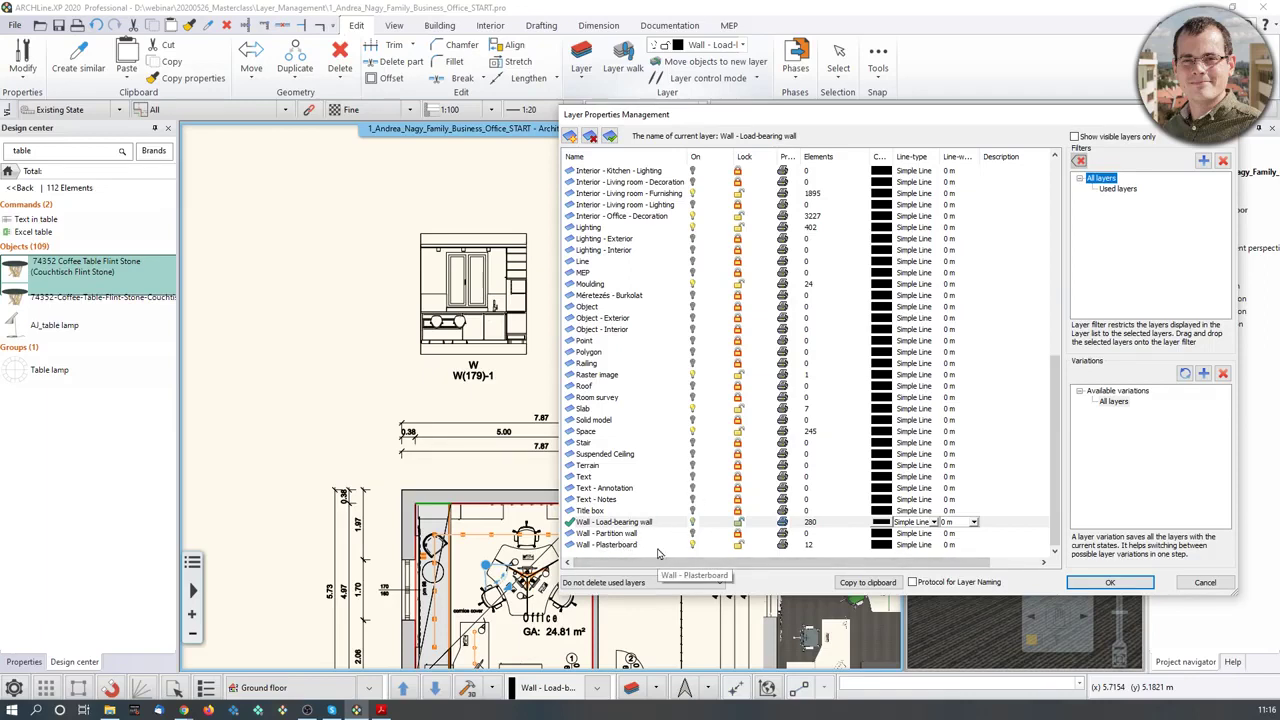
{"action": "left_click", "coordinate": [571, 138]}
{"action": "left_click", "coordinate": [630, 545]}
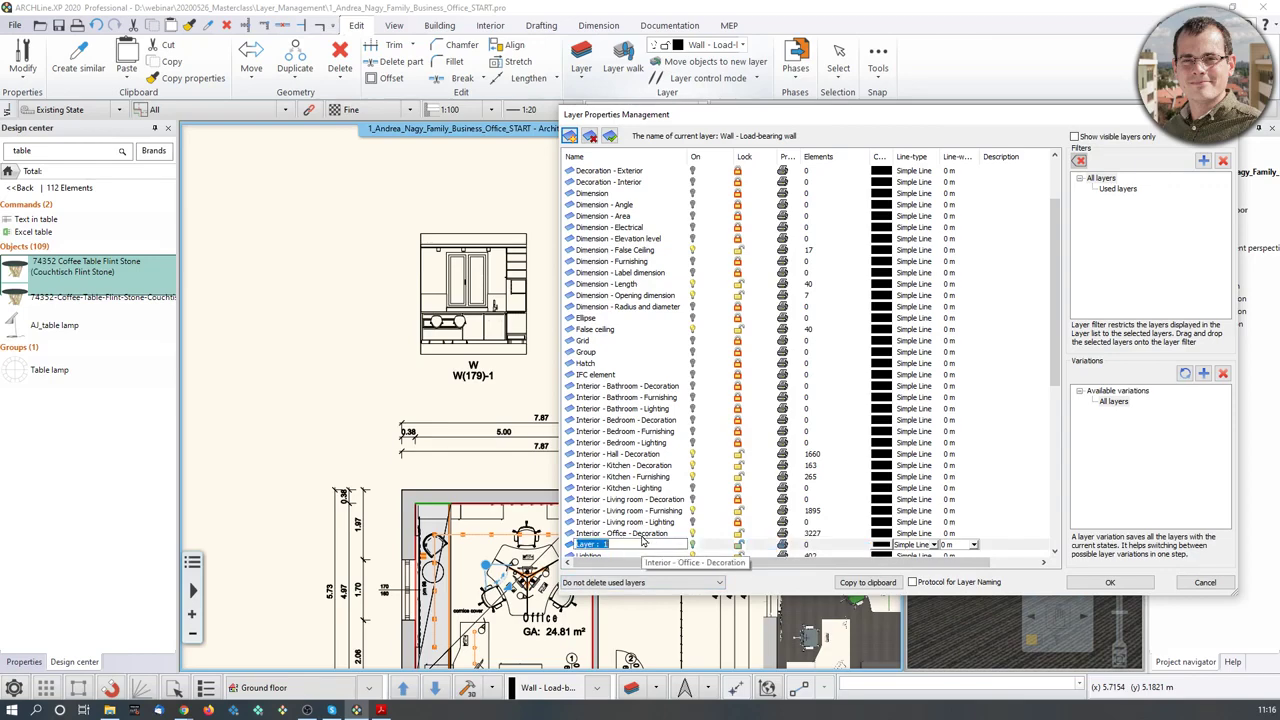
{"action": "type", "text": "Wall_elevations"}
{"action": "key", "text": "Return"}
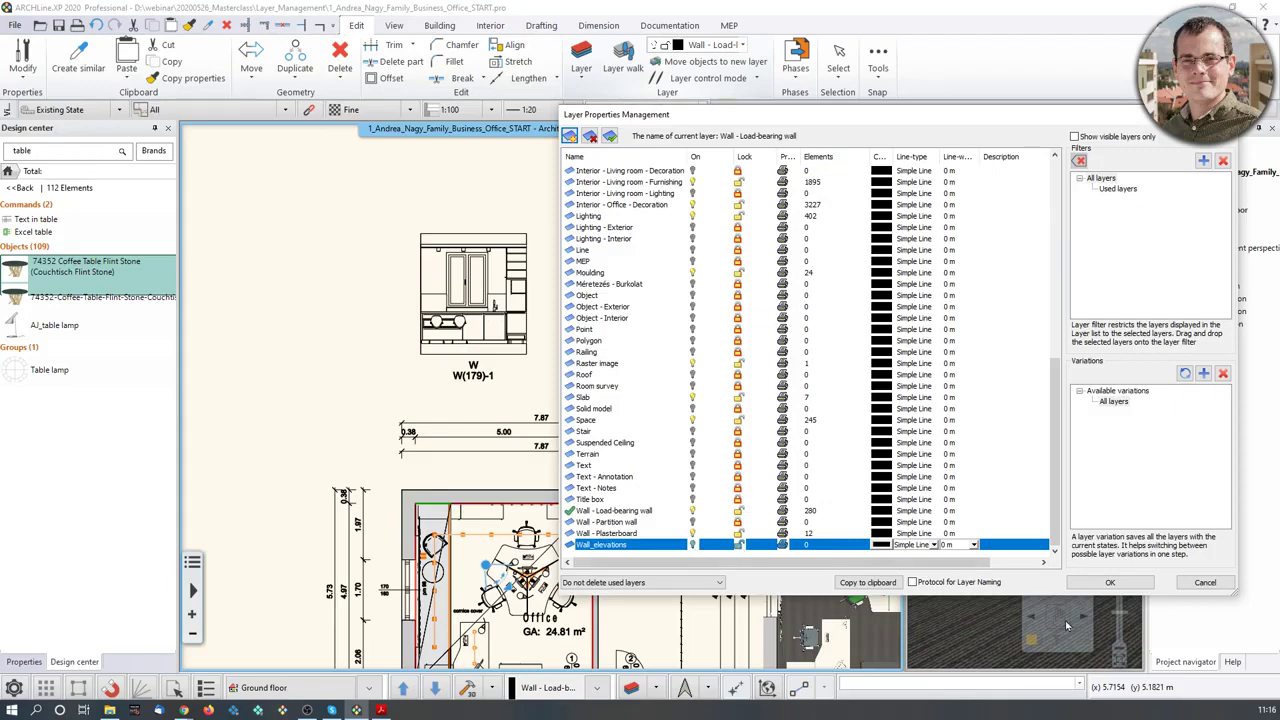
{"action": "left_click", "coordinate": [1100, 584]}
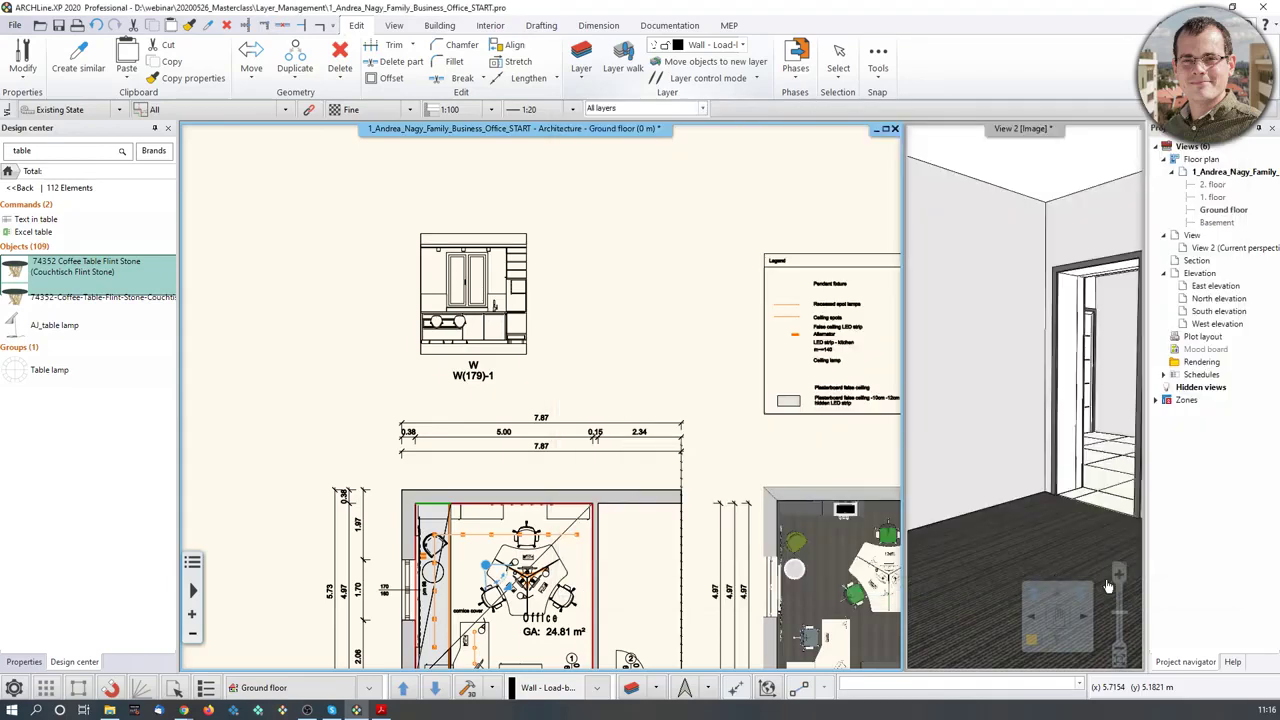
- Assign the W(179)-1 wall elevation drawing to the Wall_elevations layer and deselect it
{"action": "left_click", "coordinate": [480, 332]}
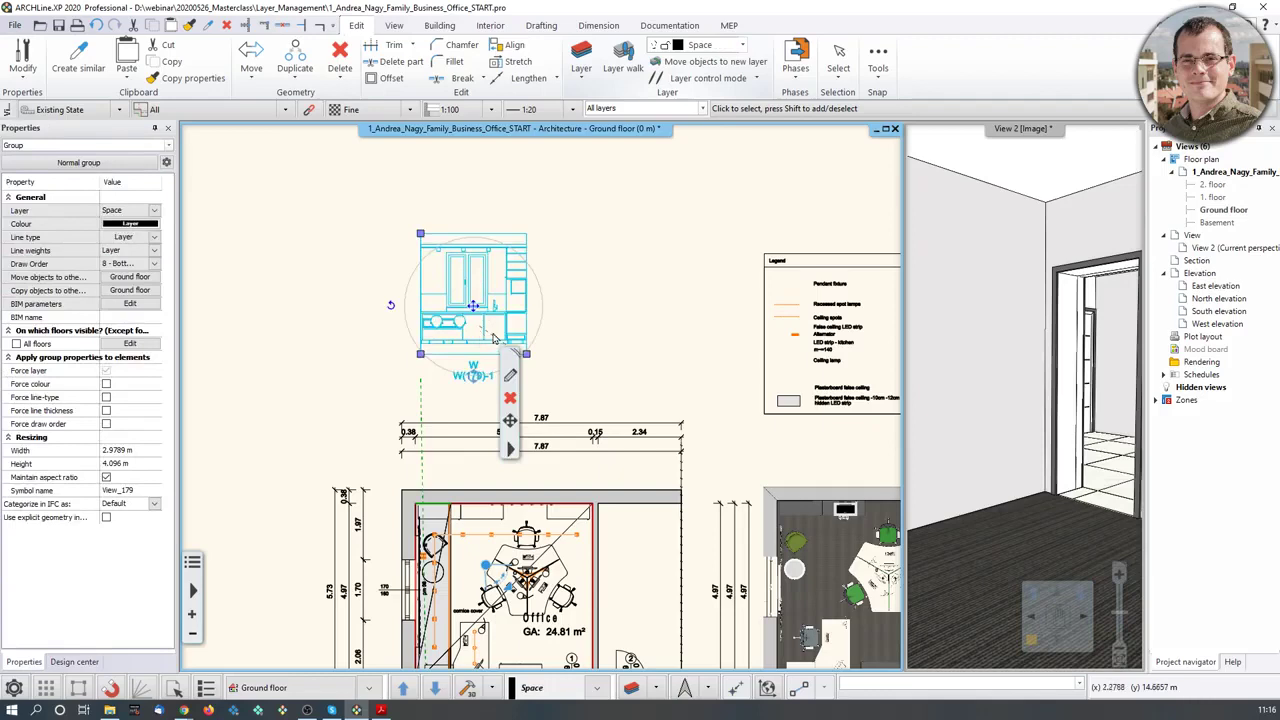
{"action": "left_click", "coordinate": [153, 212]}
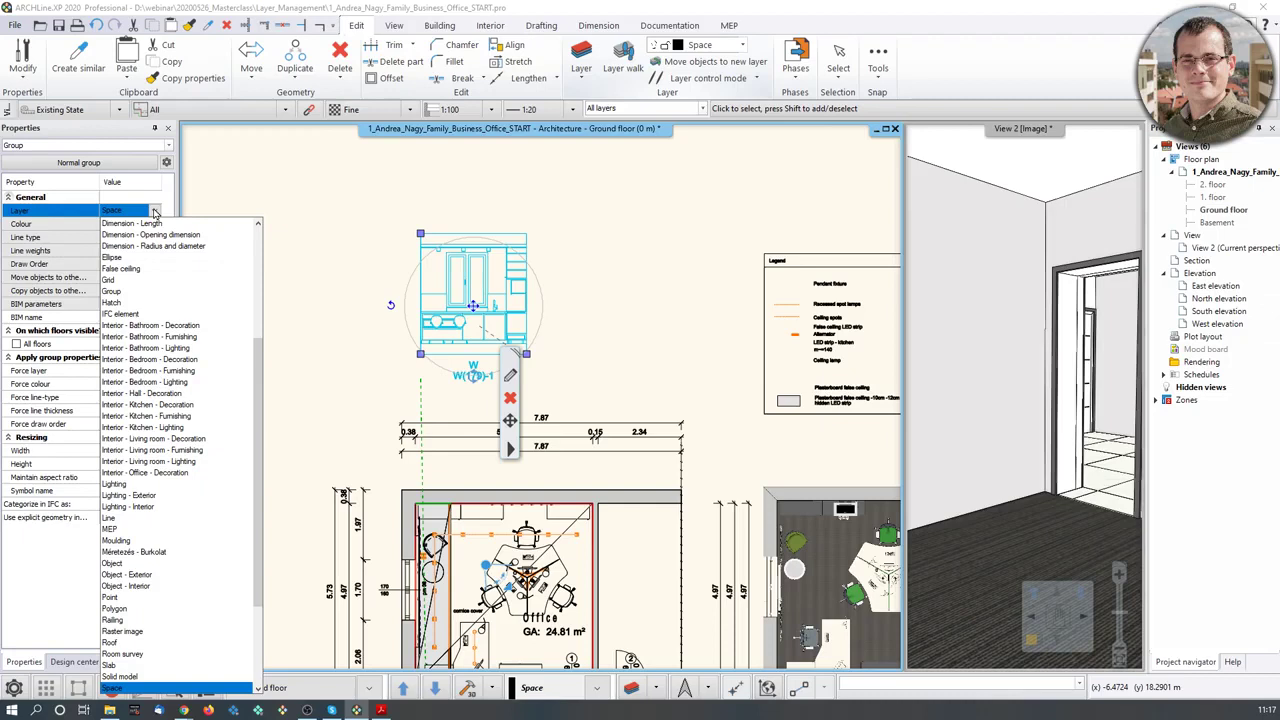
{"action": "scroll", "coordinate": [165, 245], "scroll_direction": "down", "scroll_amount": 4}
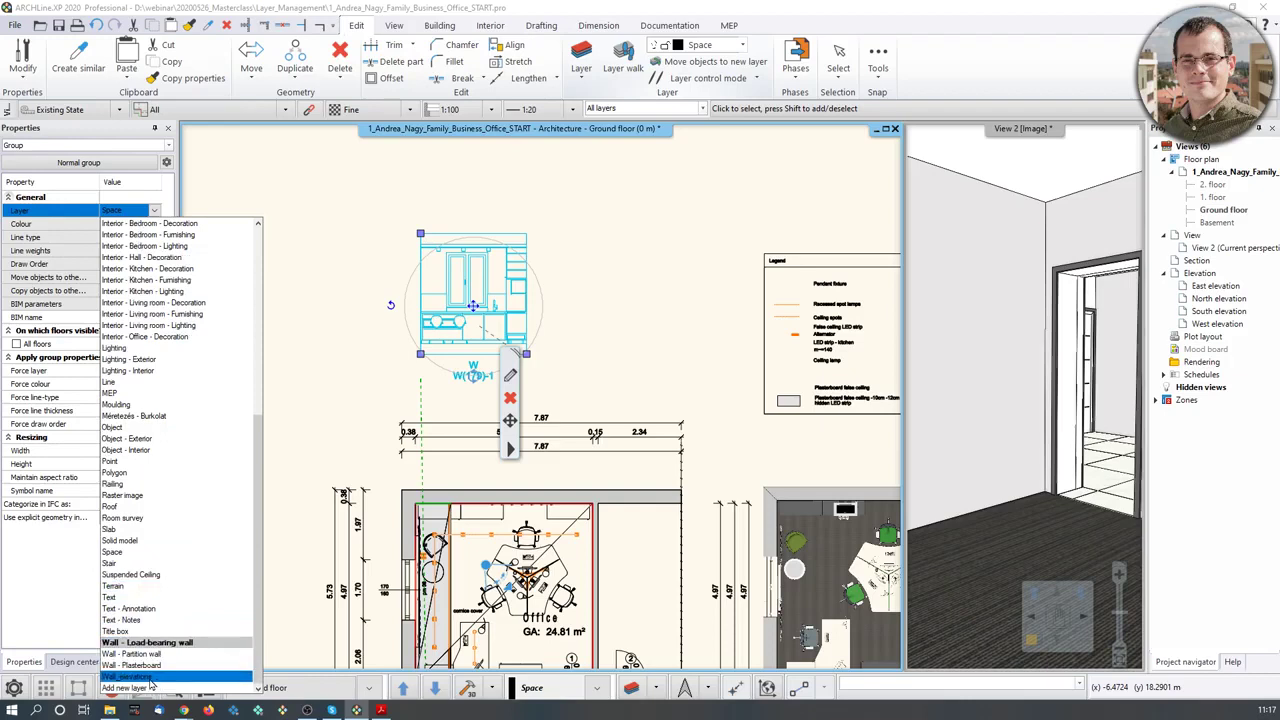
{"action": "left_click", "coordinate": [140, 677]}
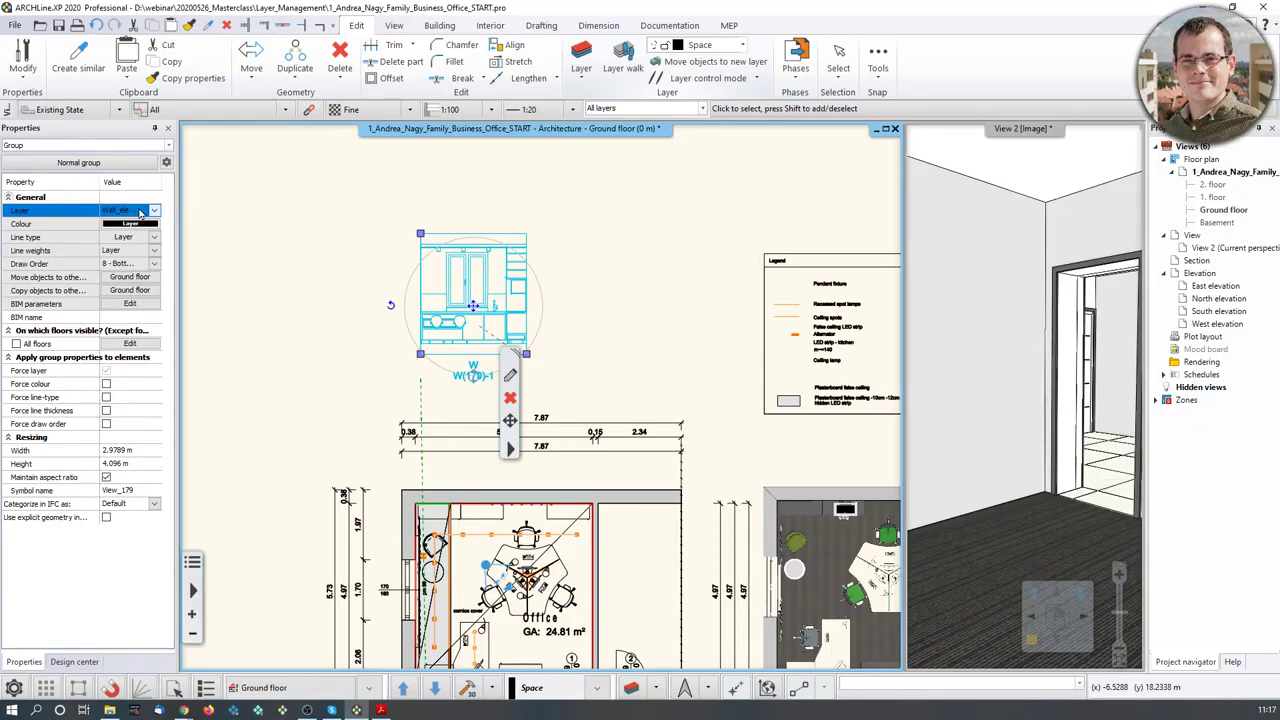
{"action": "left_click", "coordinate": [295, 310]}
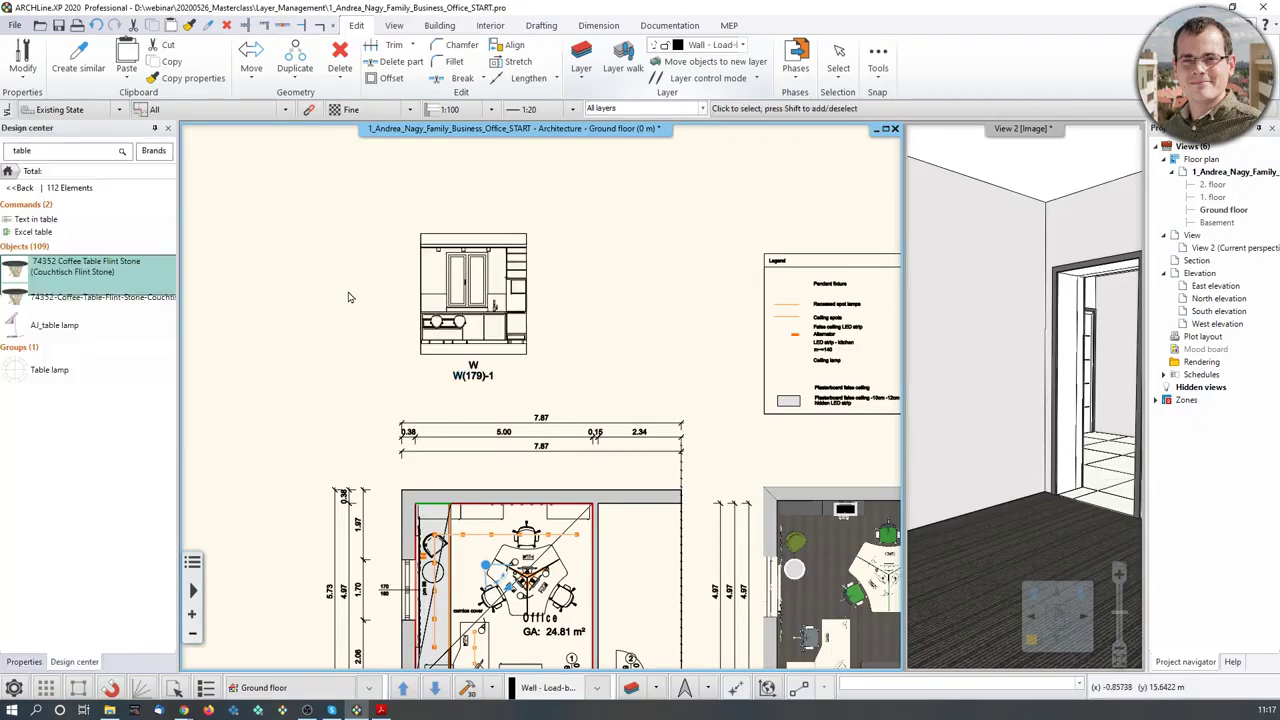
- Use Layer Walk to hide the Wall_elevations layer, show it again and accept the layer selection
{"action": "left_click", "coordinate": [657, 688]}
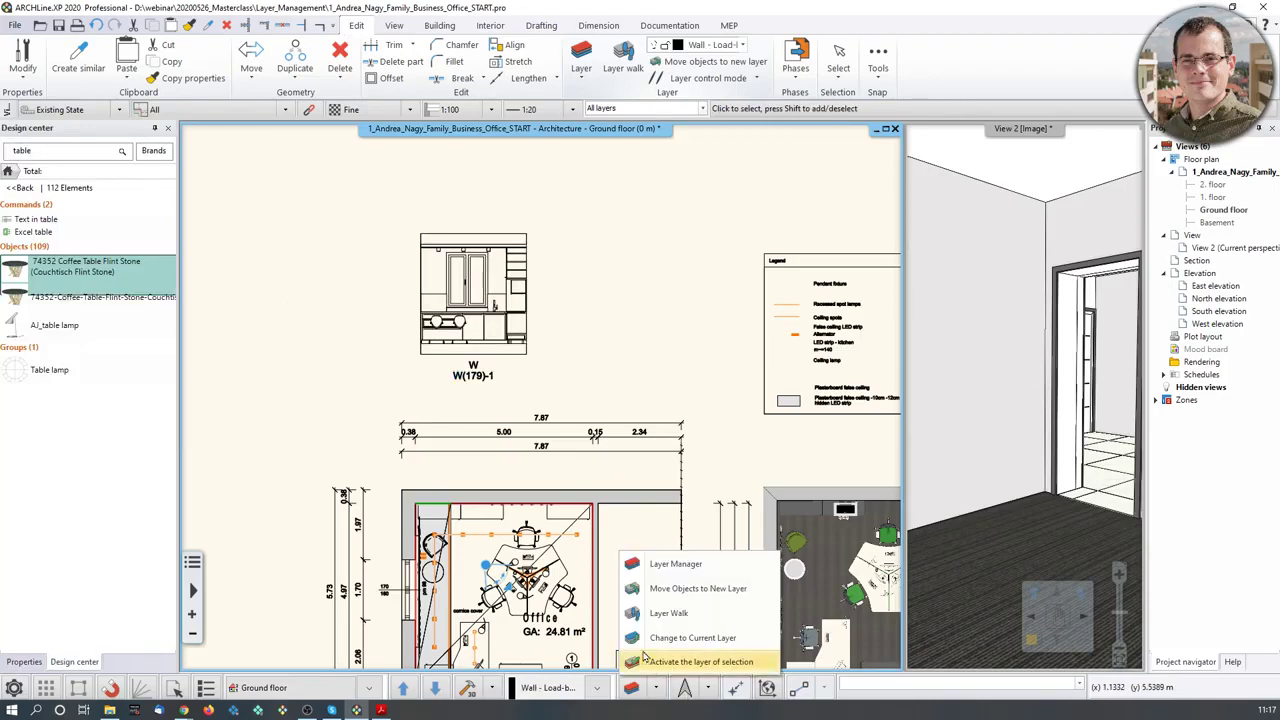
{"action": "left_click", "coordinate": [660, 611]}
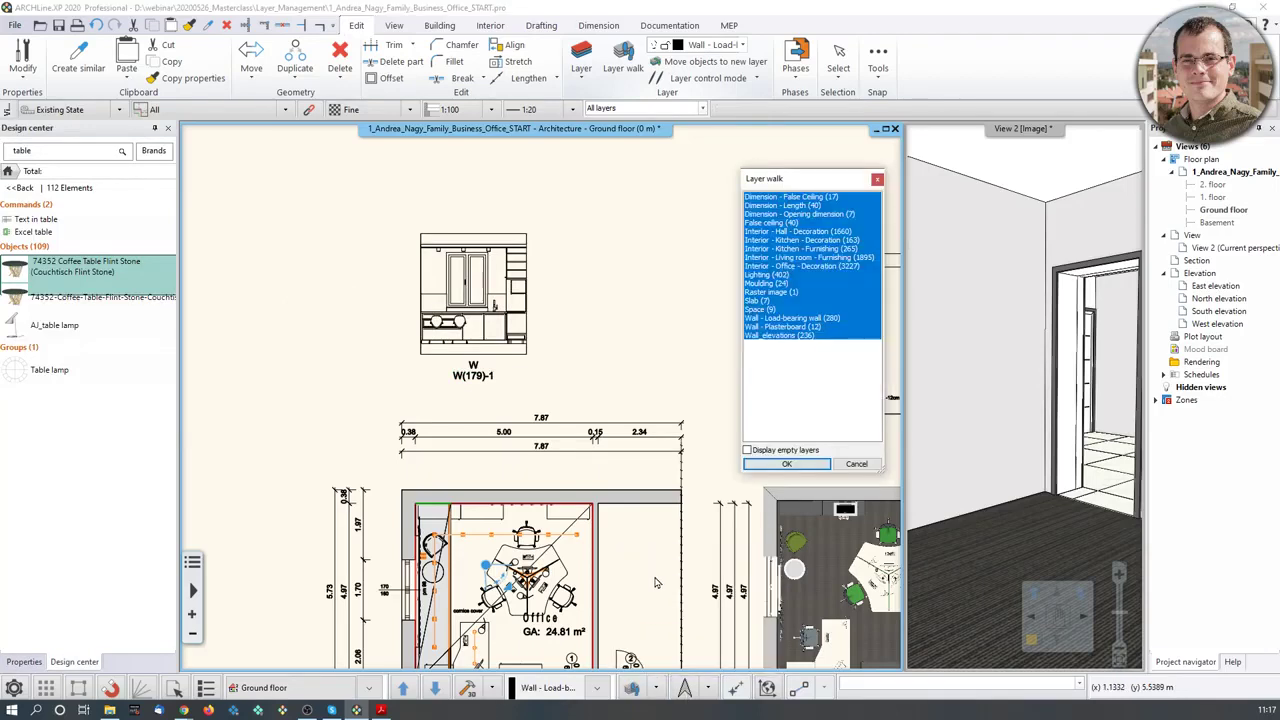
{"action": "left_click", "coordinate": [803, 337], "text": "ctrl"}
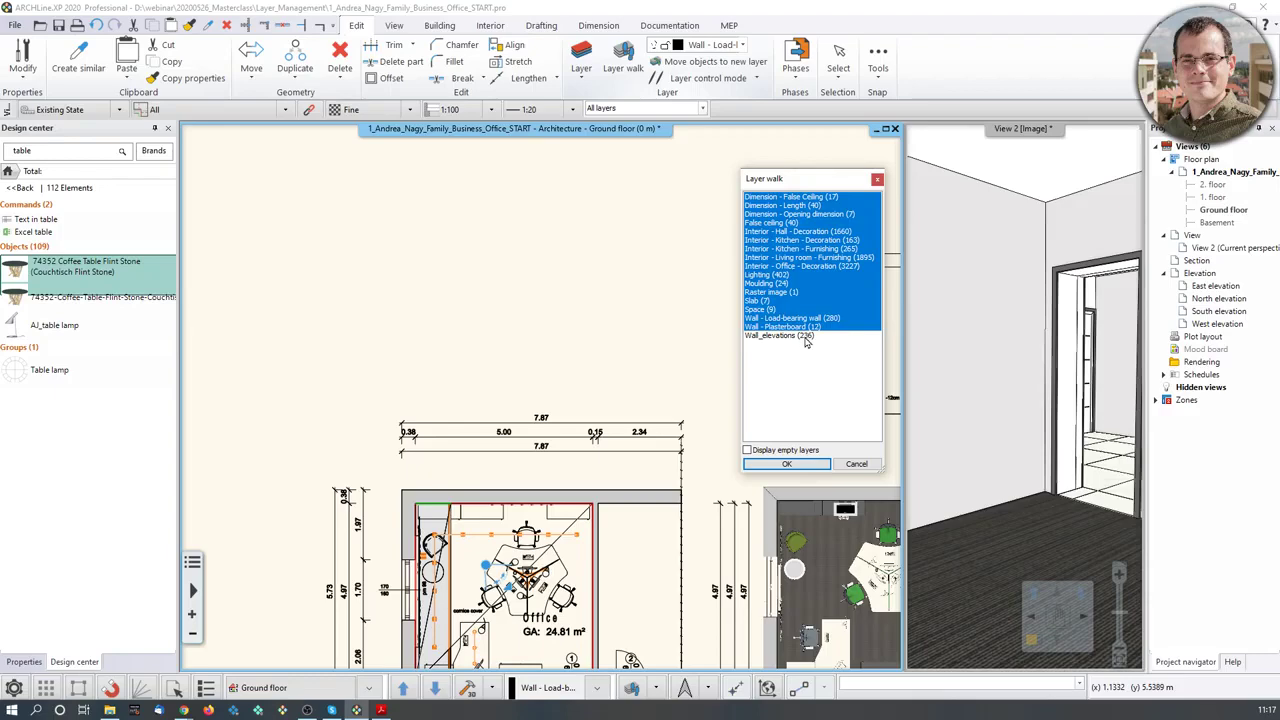
{"action": "left_click", "coordinate": [806, 338], "text": "ctrl"}
{"action": "left_click", "coordinate": [786, 464]}
- Check which layer the office chair at the lower right of the three-person desk is assigned to
{"action": "scroll", "coordinate": [676, 340], "scroll_direction": "down", "scroll_amount": 2}
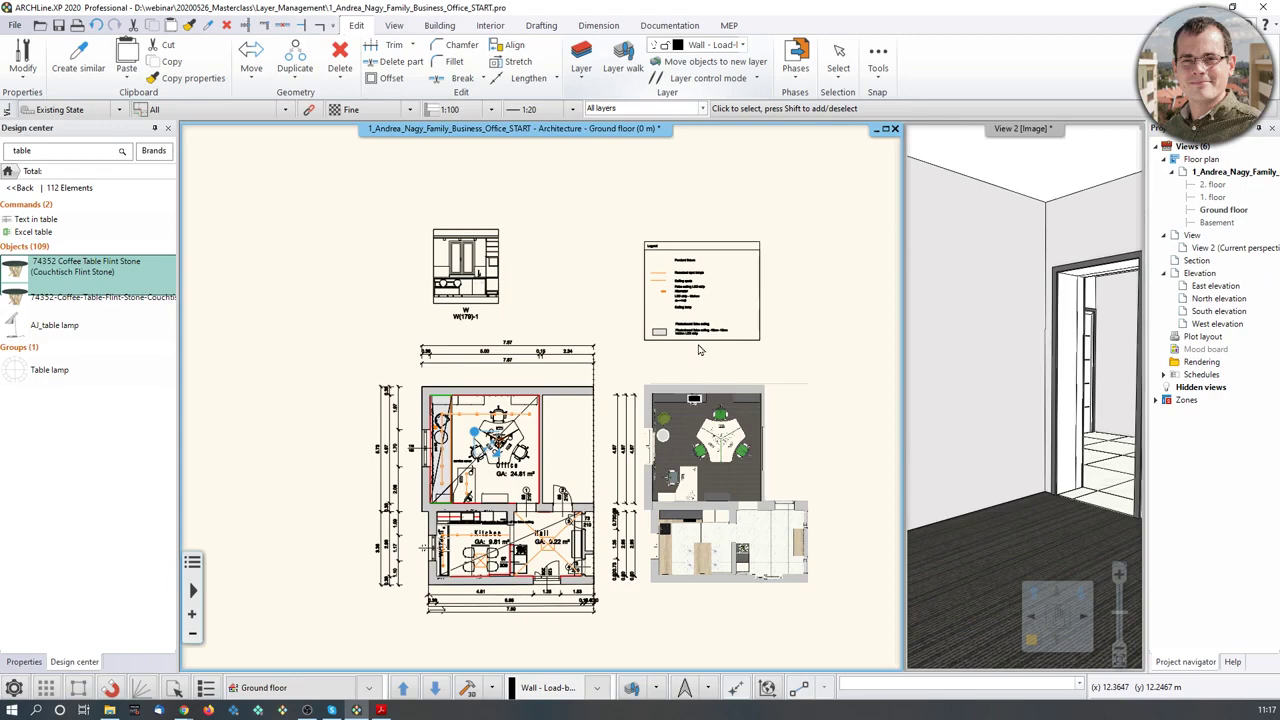
{"action": "scroll", "coordinate": [520, 460], "scroll_direction": "up", "scroll_amount": 8}
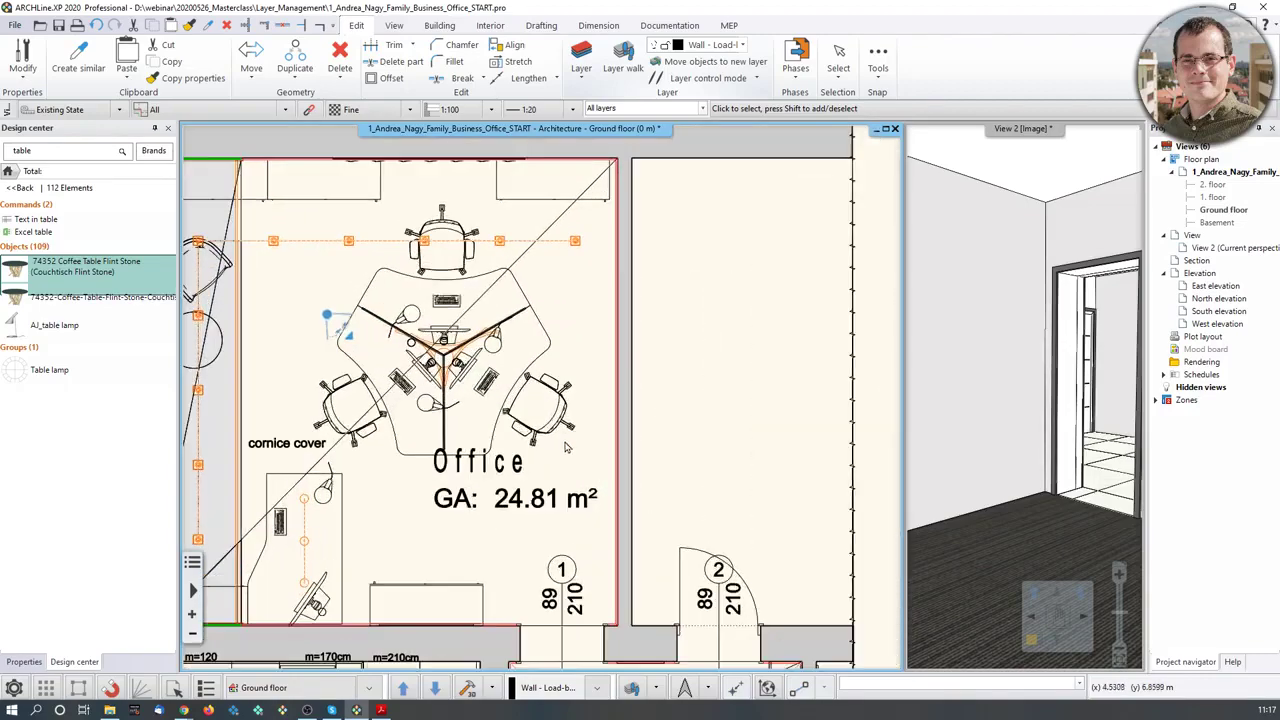
{"action": "middle_click_drag", "start_coordinate": [465, 212], "coordinate": [495, 222]}
{"action": "left_click", "coordinate": [600, 432]}
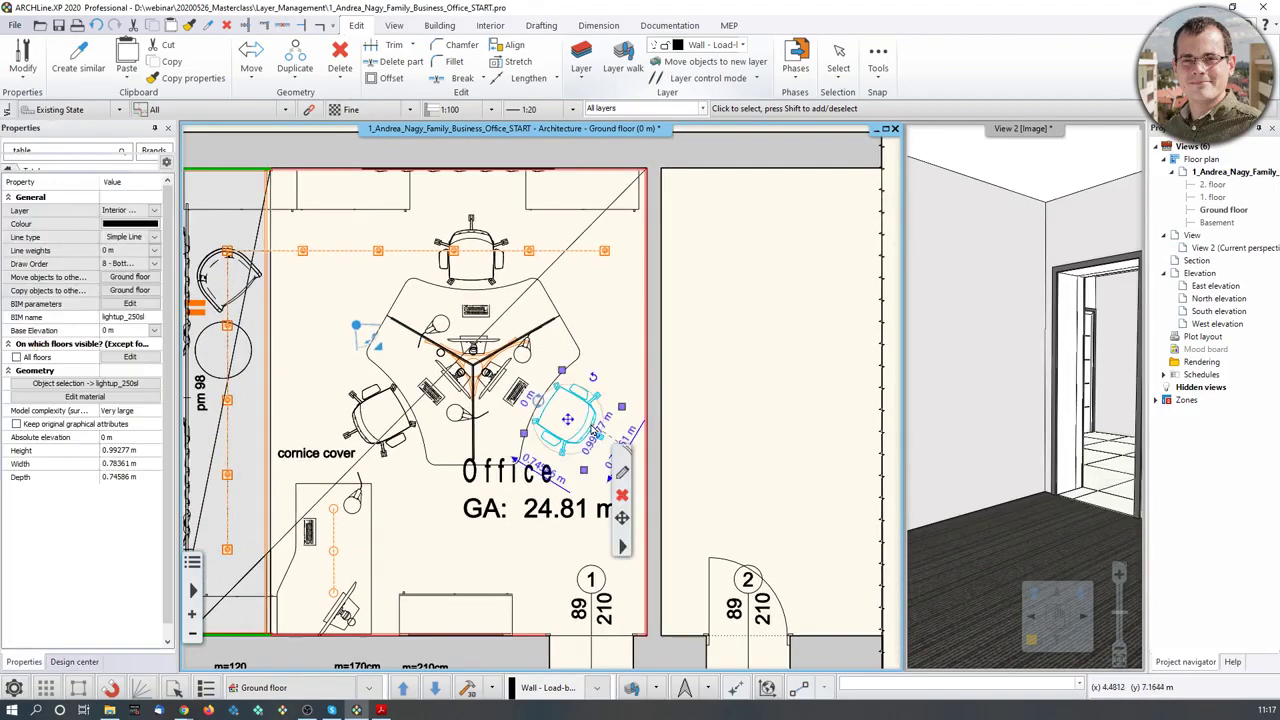
{"action": "left_click", "coordinate": [154, 210]}
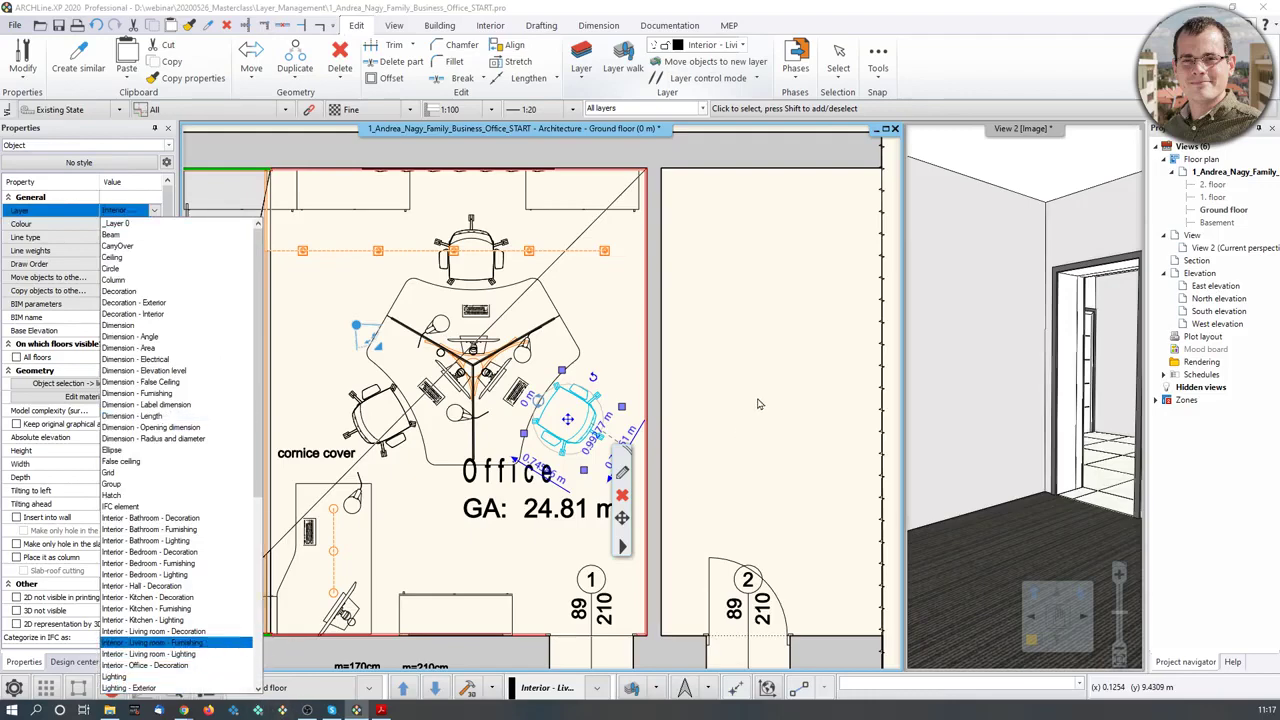
{"action": "scroll", "coordinate": [541, 392], "scroll_direction": "down", "scroll_amount": 2}
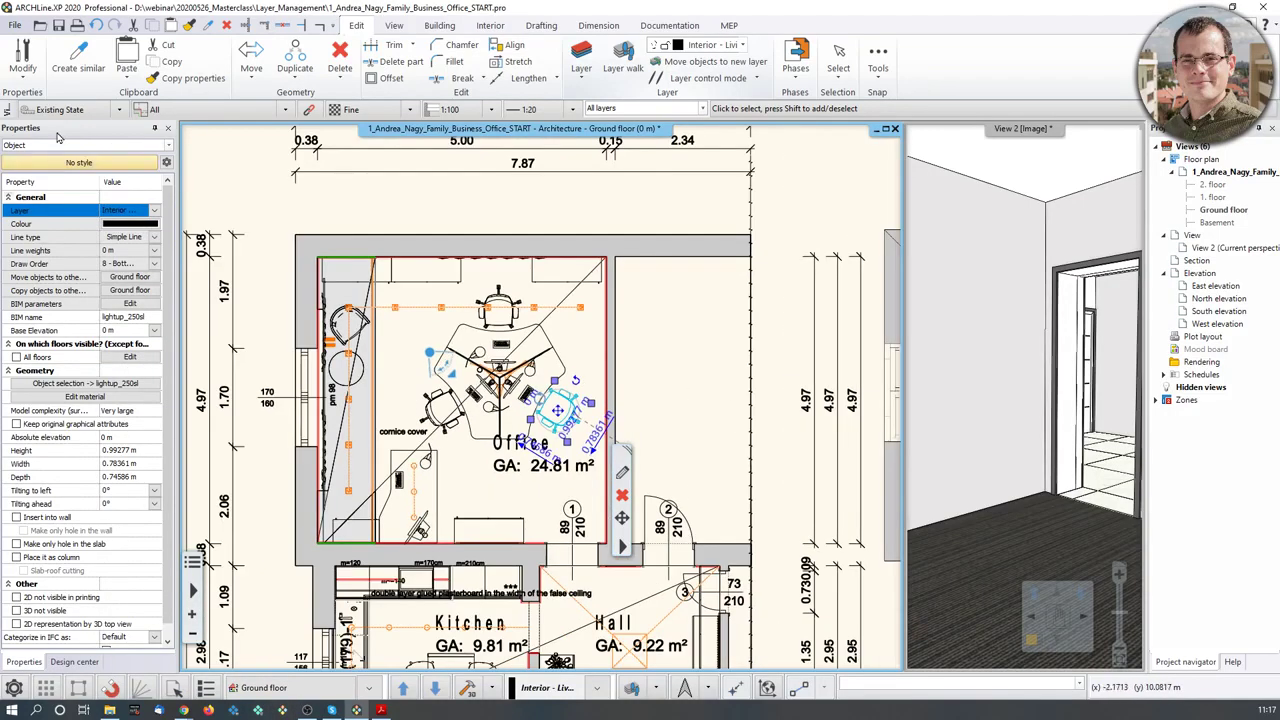
- Deselect the office chair, search the Design center for "chair" and list all matching objects
{"action": "left_click", "coordinate": [74, 661]}
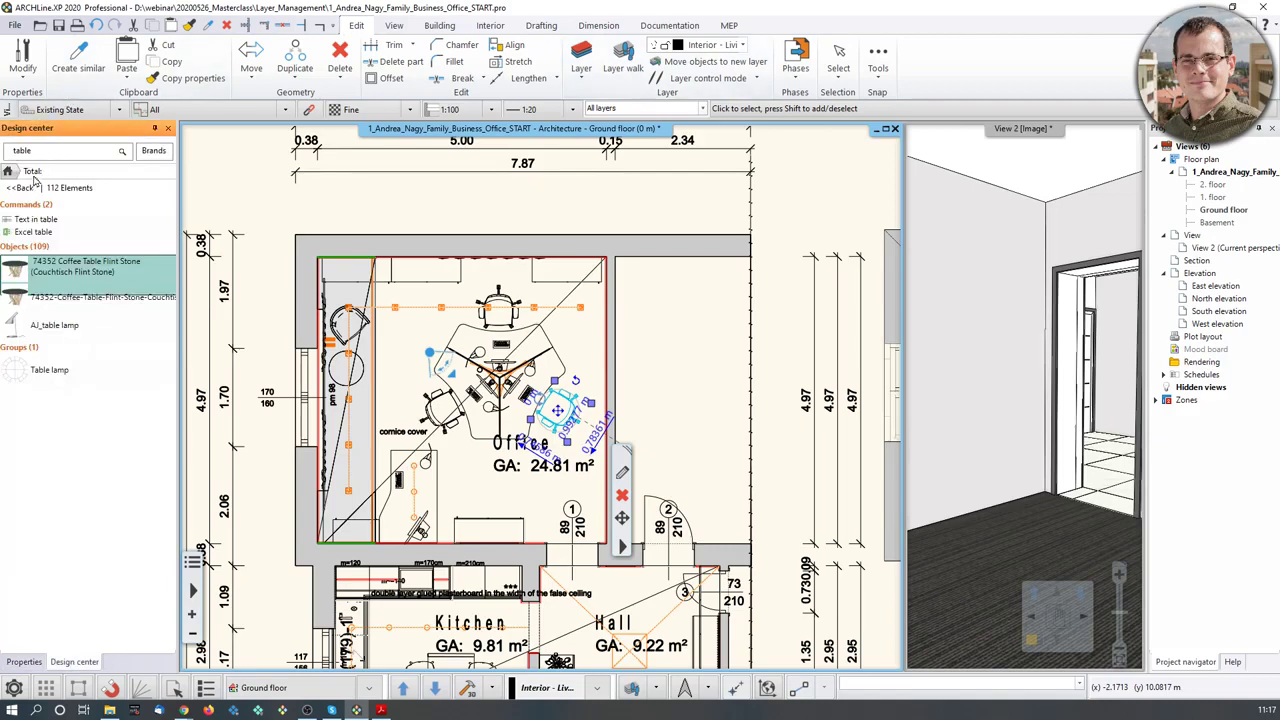
{"action": "key", "text": "Delete"}
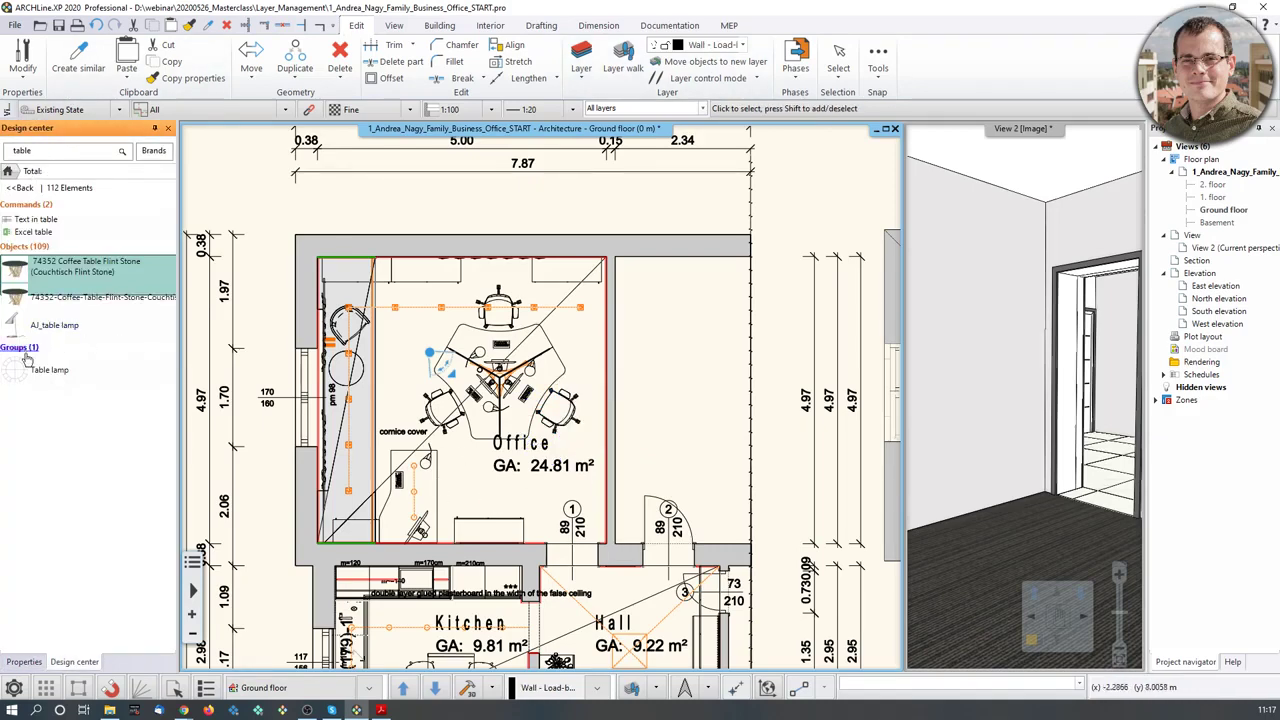
{"action": "double_click", "coordinate": [22, 150]}
{"action": "type", "text": "chair"}
{"action": "key", "text": "Return"}
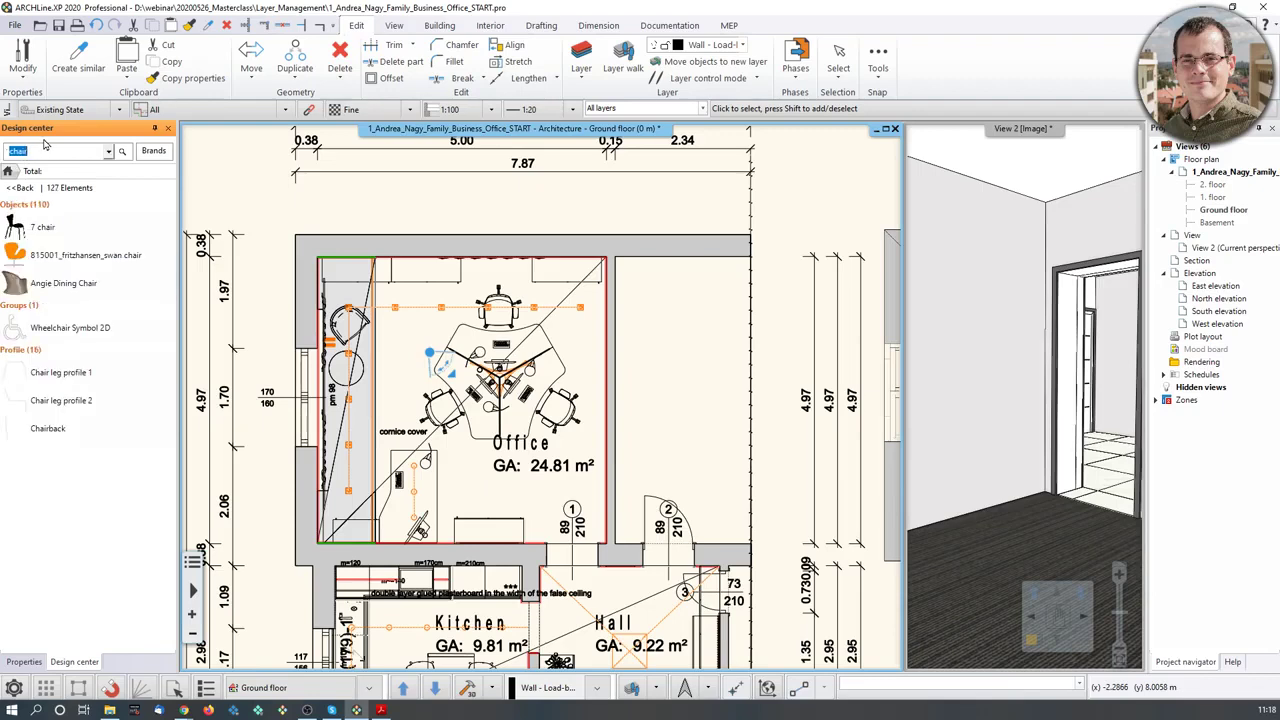
{"action": "left_click", "coordinate": [25, 204]}
- Insert an eames side chair with eiffel base into the Office, to the upper left of the three-person desk
{"action": "scroll", "coordinate": [96, 387], "scroll_direction": "down", "scroll_amount": 5}
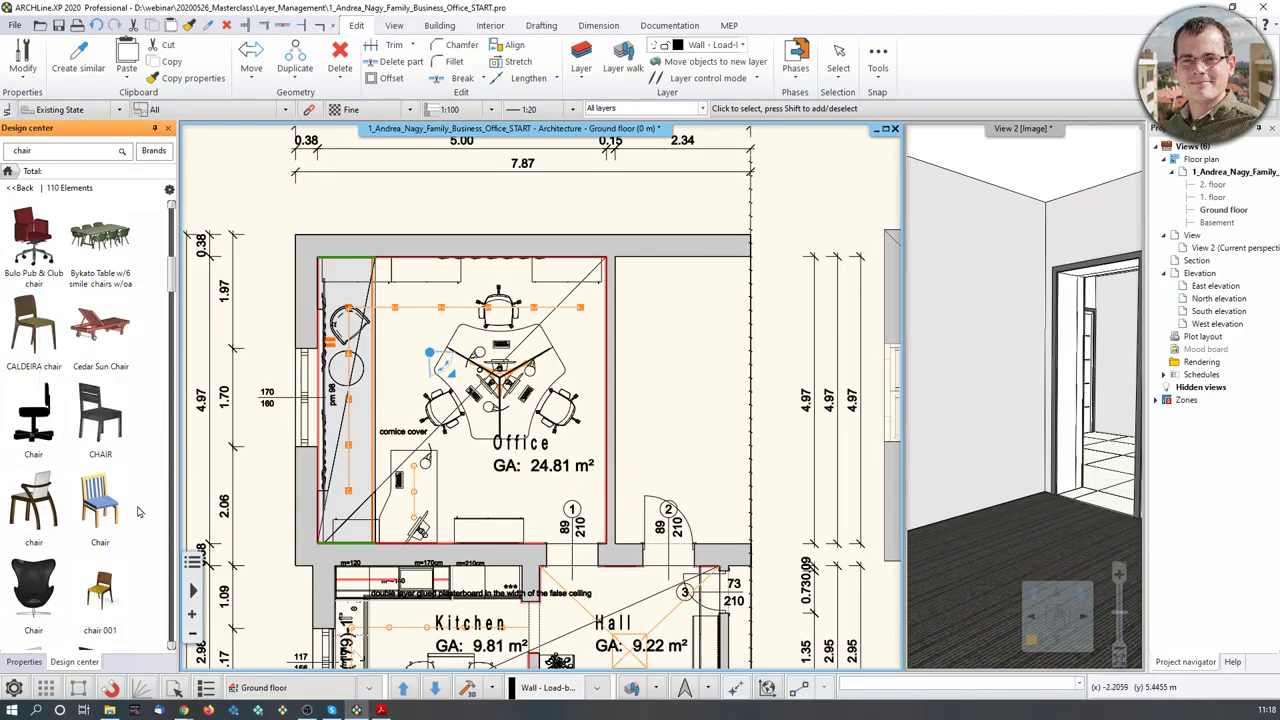
{"action": "scroll", "coordinate": [141, 512], "scroll_direction": "down", "scroll_amount": 5}
{"action": "scroll", "coordinate": [146, 523], "scroll_direction": "down", "scroll_amount": 5}
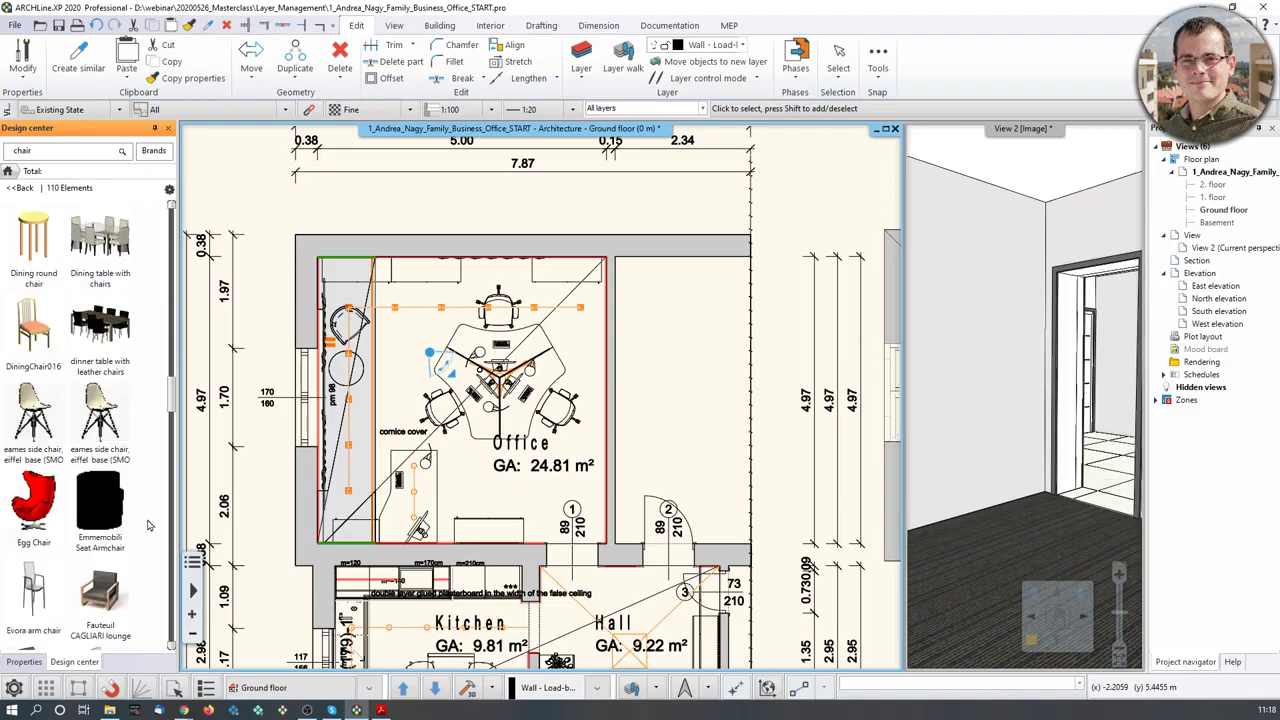
{"action": "scroll", "coordinate": [146, 523], "scroll_direction": "up", "scroll_amount": 2}
{"action": "mouse_move", "coordinate": [100, 435]}
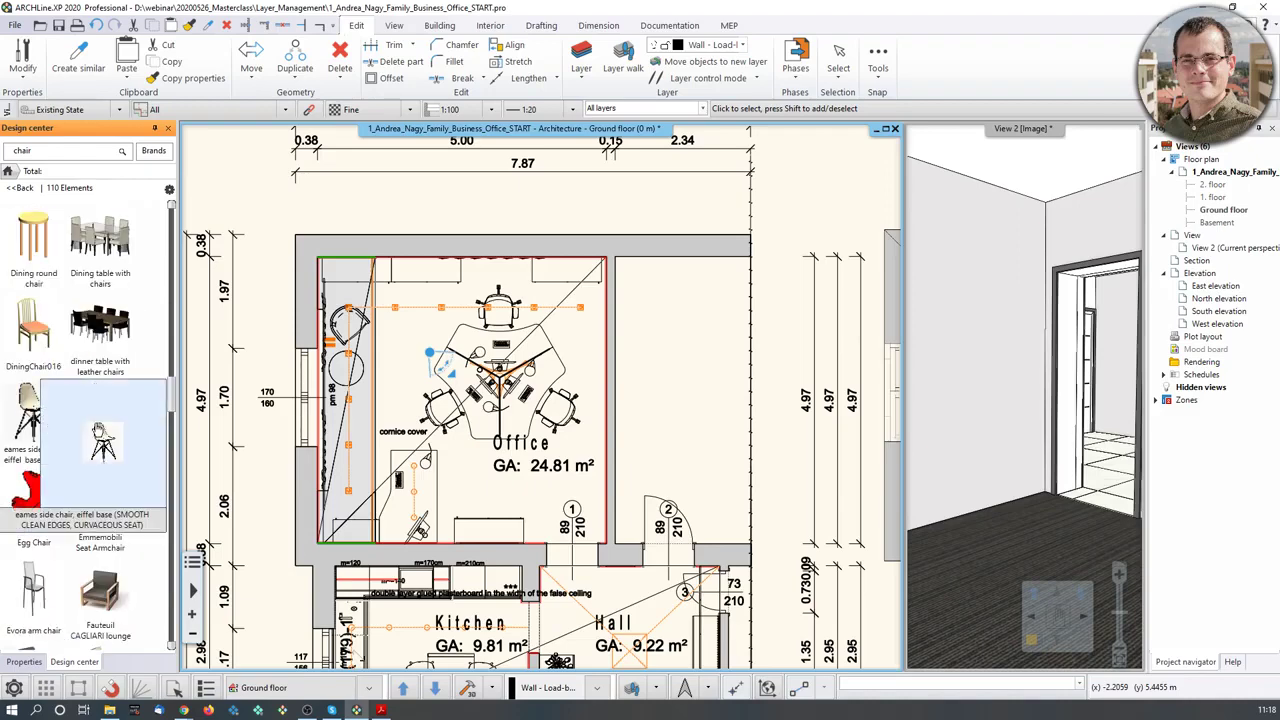
{"action": "left_click", "coordinate": [30, 425]}
{"action": "scroll", "coordinate": [330, 320], "scroll_direction": "up", "scroll_amount": 3}
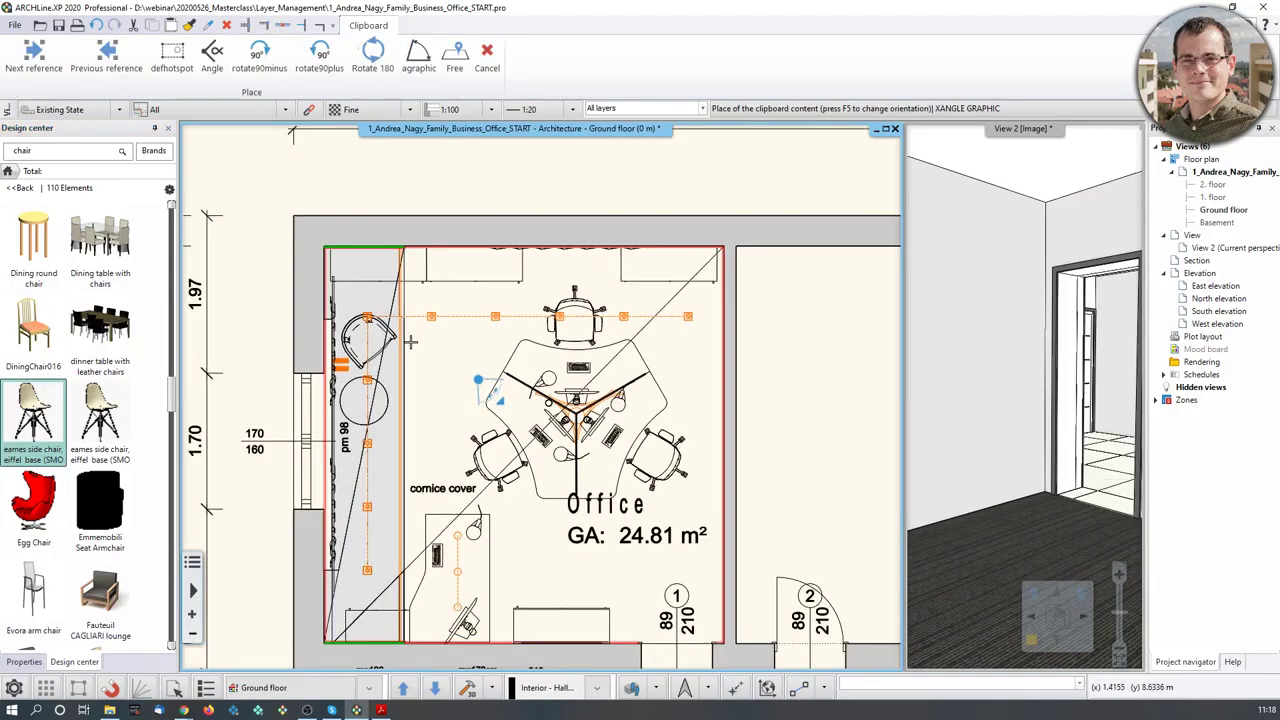
{"action": "left_click", "coordinate": [560, 424]}
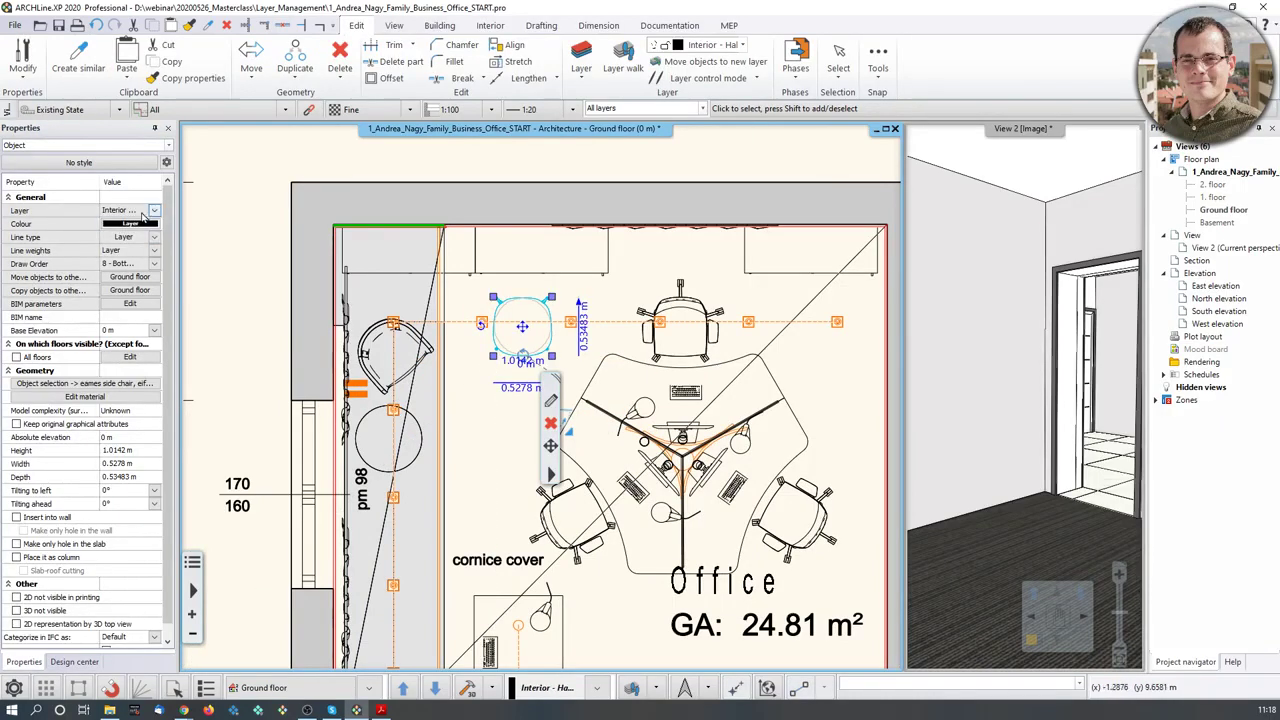
- Compare the layer assigned to the new eames side chair with the layers of the office chairs around the desk
{"action": "left_click", "coordinate": [130, 210]}
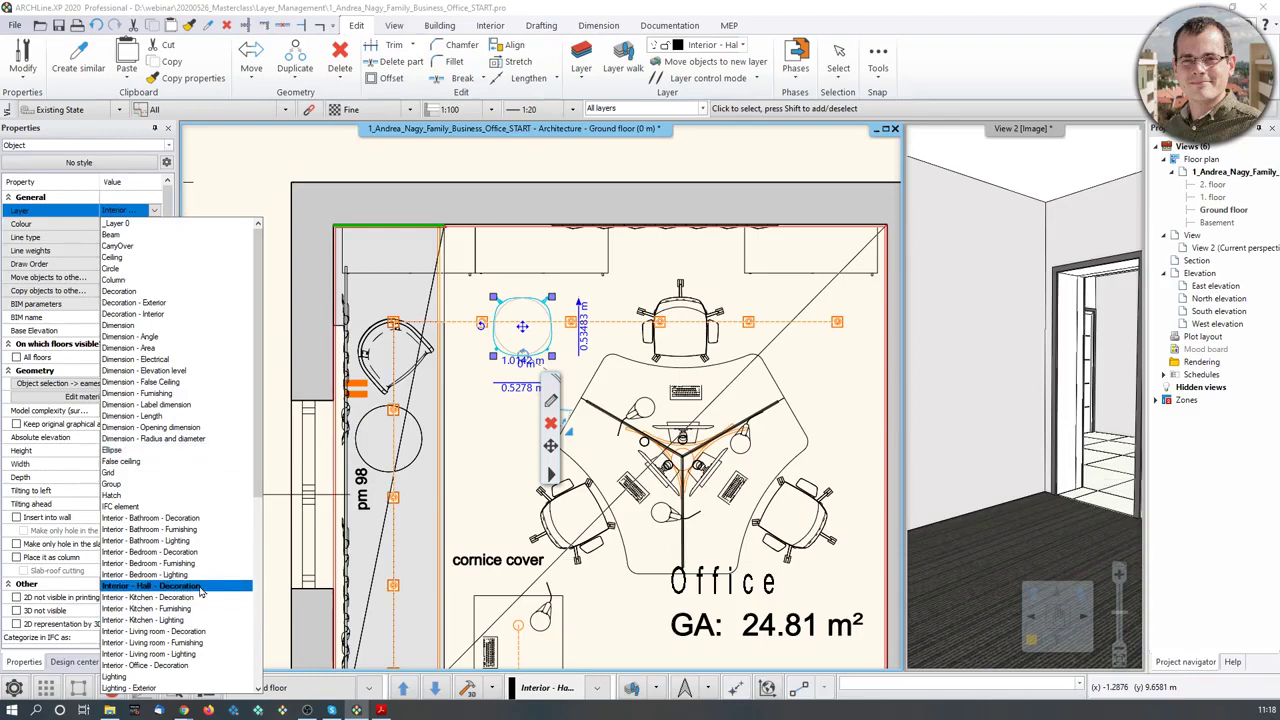
{"action": "left_click", "coordinate": [202, 588]}
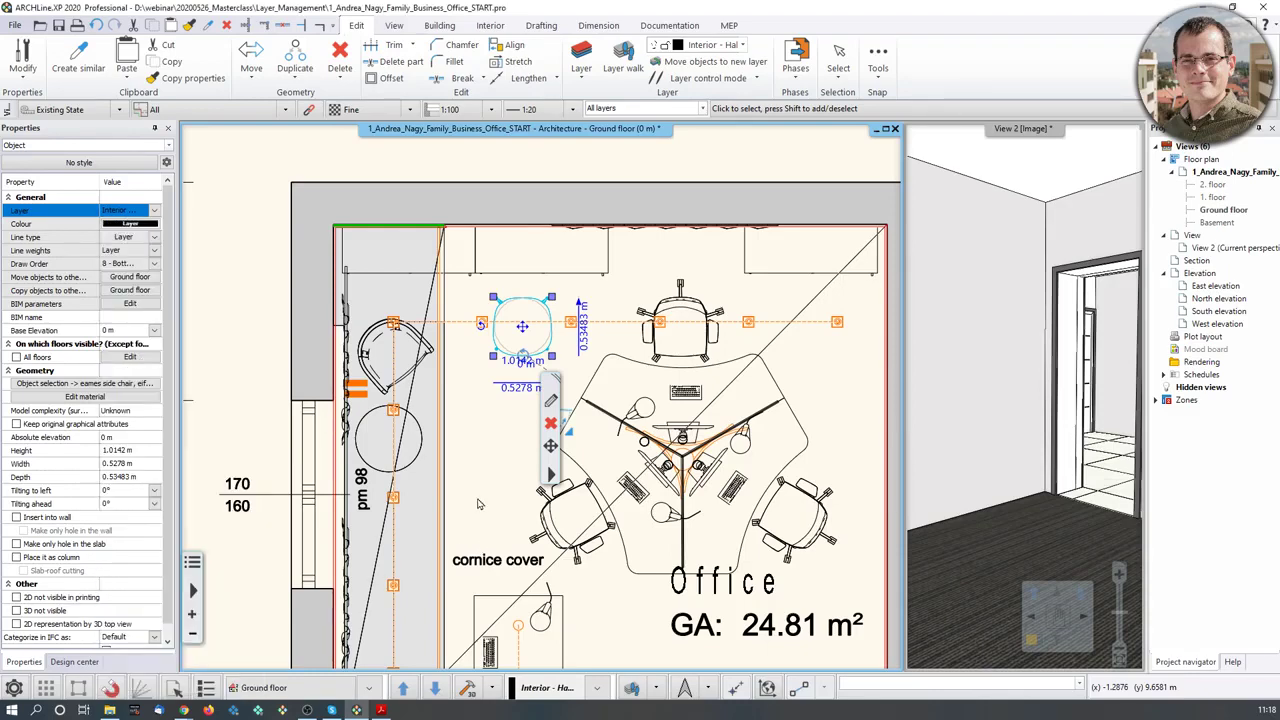
{"action": "middle_click_drag", "start_coordinate": [588, 383], "coordinate": [560, 318]}
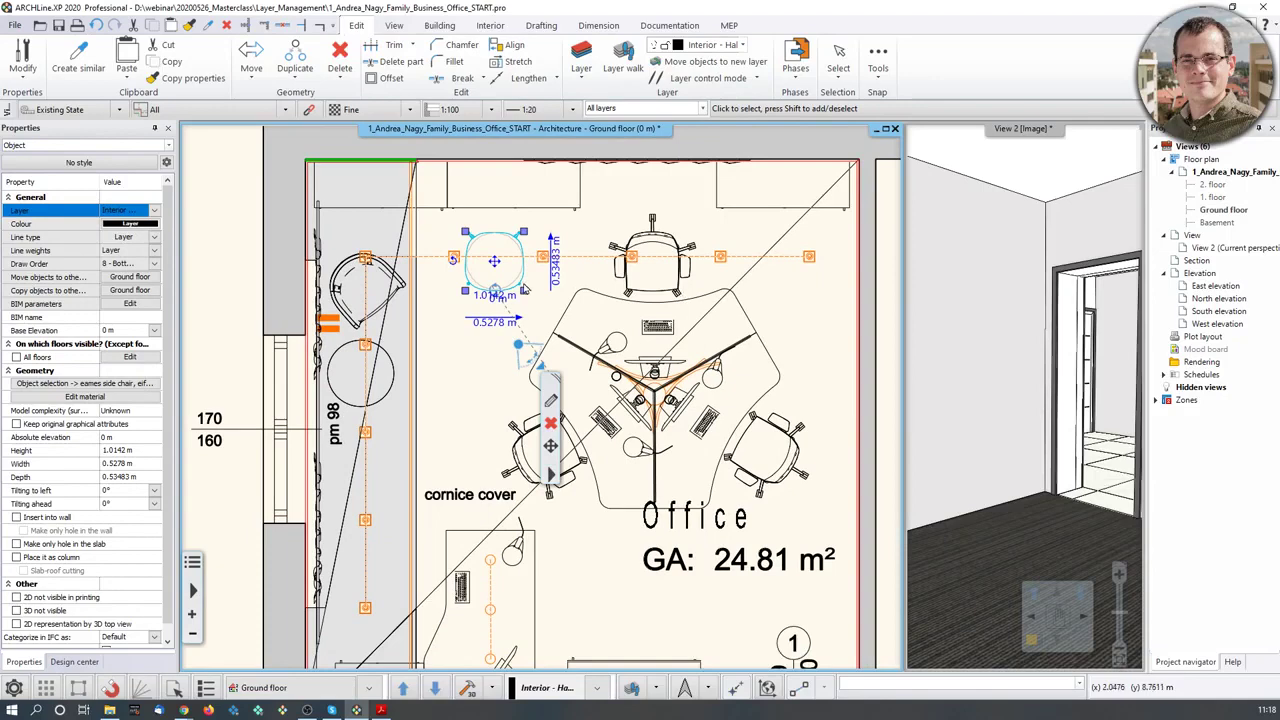
{"action": "left_click", "coordinate": [666, 290]}
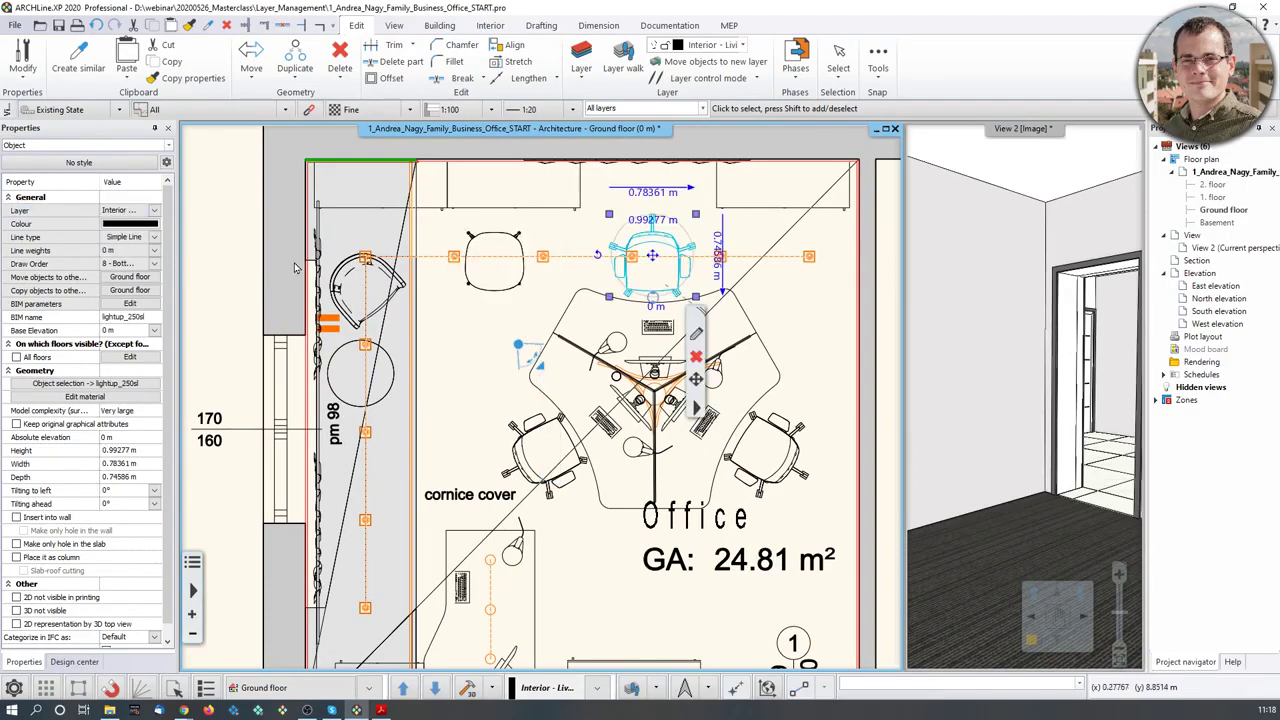
{"action": "left_click", "coordinate": [155, 211]}
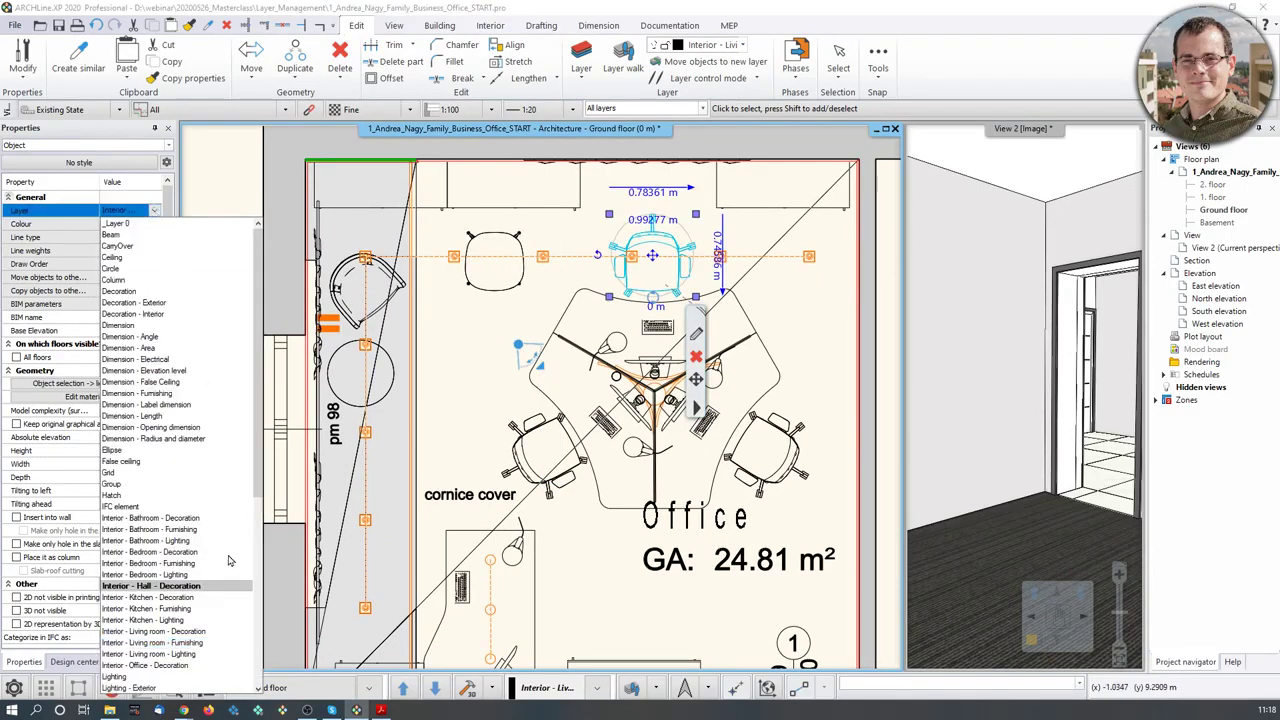
{"action": "left_click", "coordinate": [527, 283]}
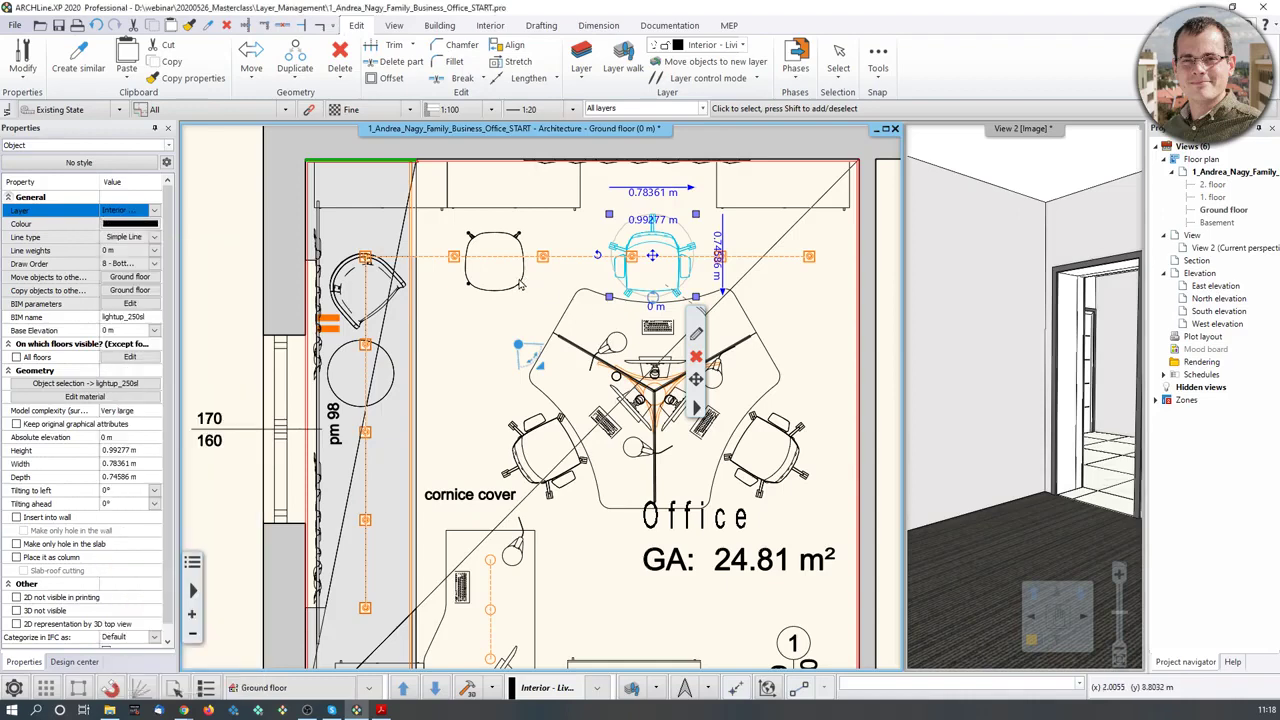
{"action": "left_click", "coordinate": [766, 455]}
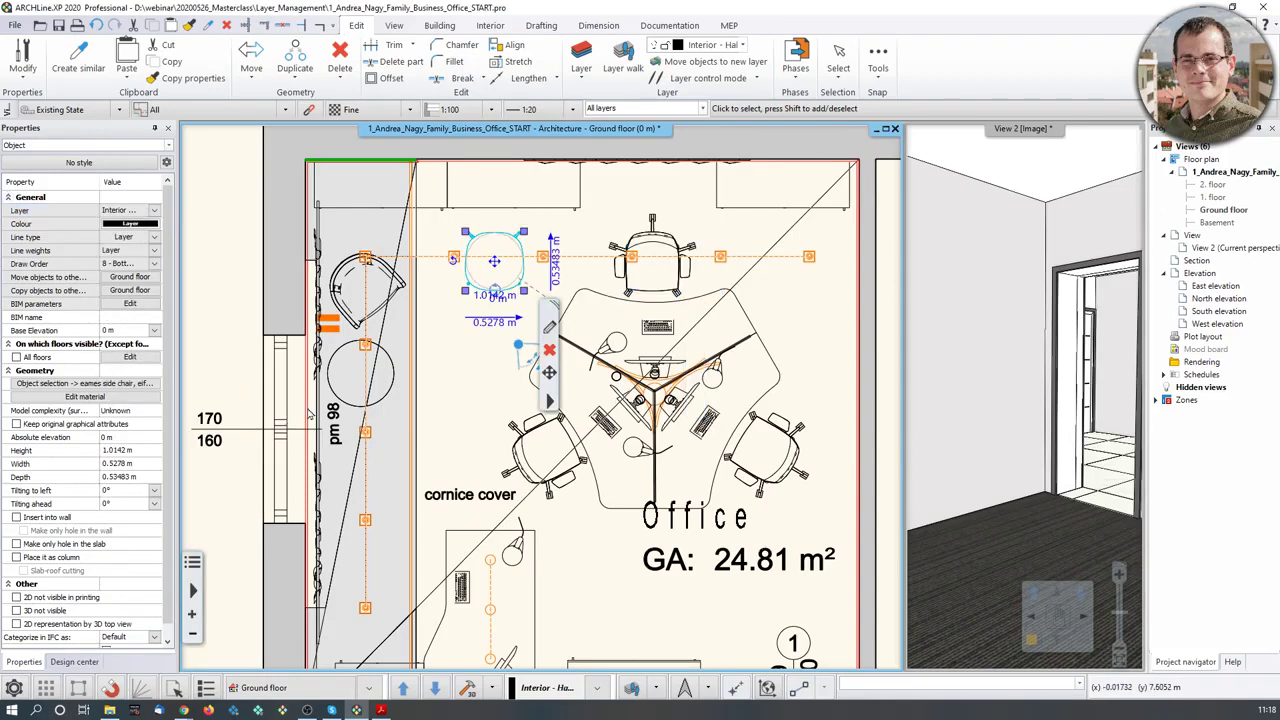
{"action": "left_click", "coordinate": [155, 211]}
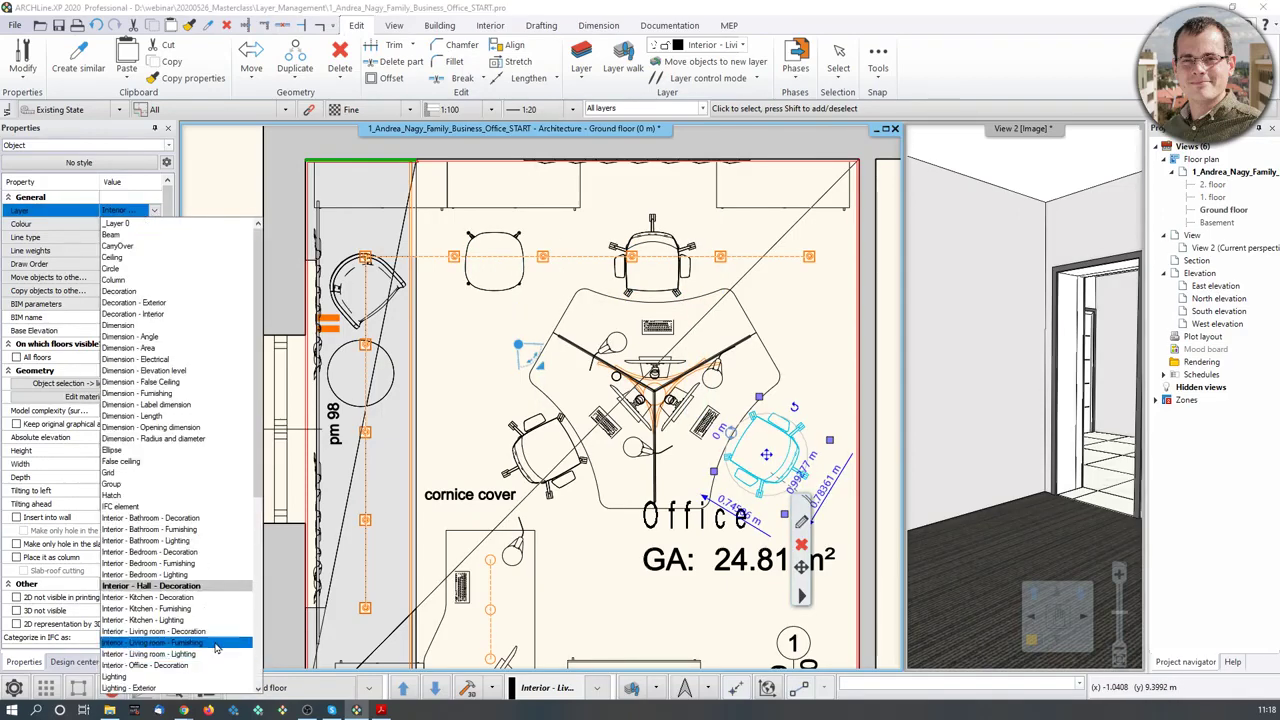
- Examine the layer setting in the lightup_250sl chair's object placement properties and close them without changes
{"action": "left_click", "coordinate": [802, 535]}
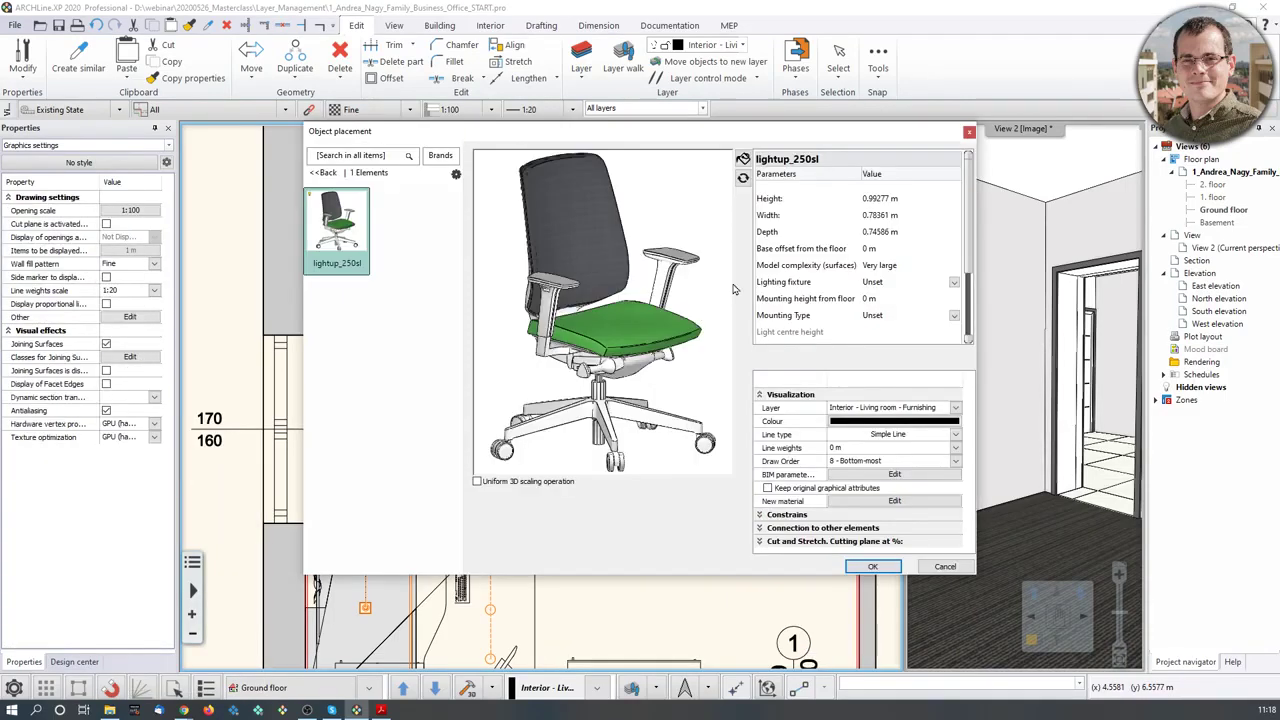
{"action": "scroll", "coordinate": [947, 283], "scroll_direction": "down", "scroll_amount": 1}
{"action": "scroll", "coordinate": [947, 283], "scroll_direction": "up", "scroll_amount": 1}
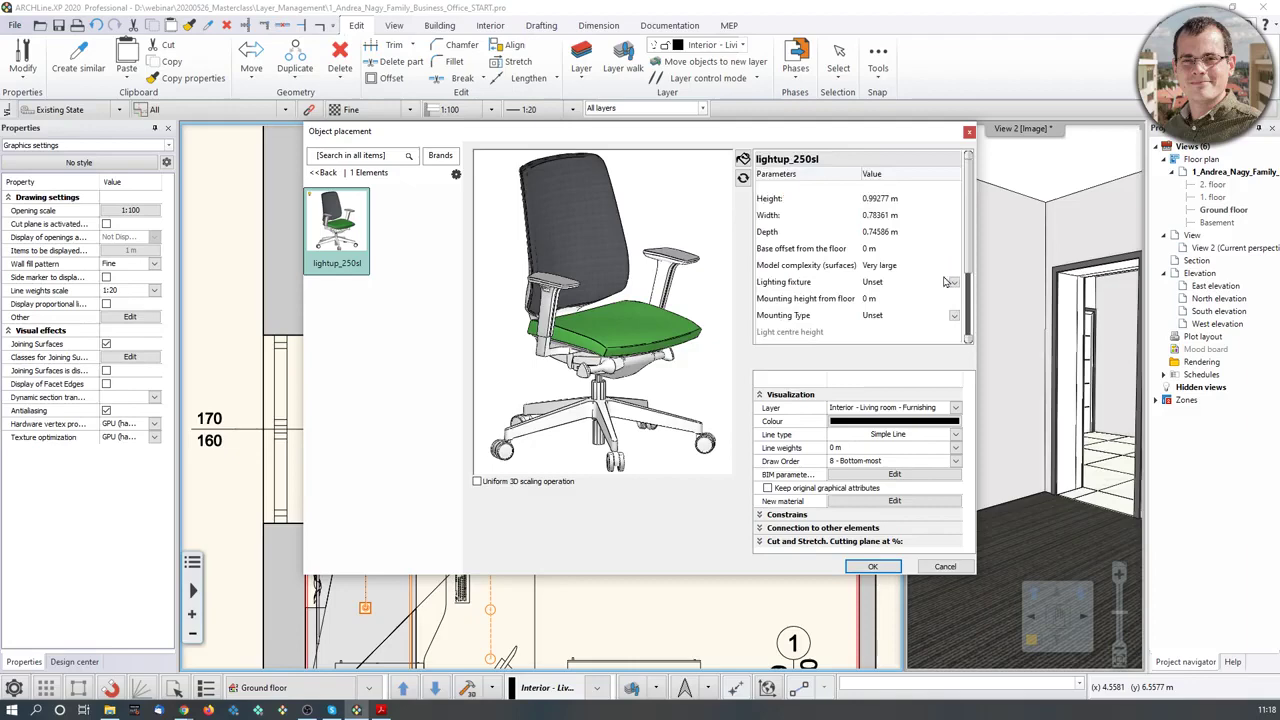
{"action": "left_click", "coordinate": [969, 131]}
- Assign the new eames side chair to the Interior - Office - Decoration layer and deselect it
{"action": "left_click", "coordinate": [516, 283]}
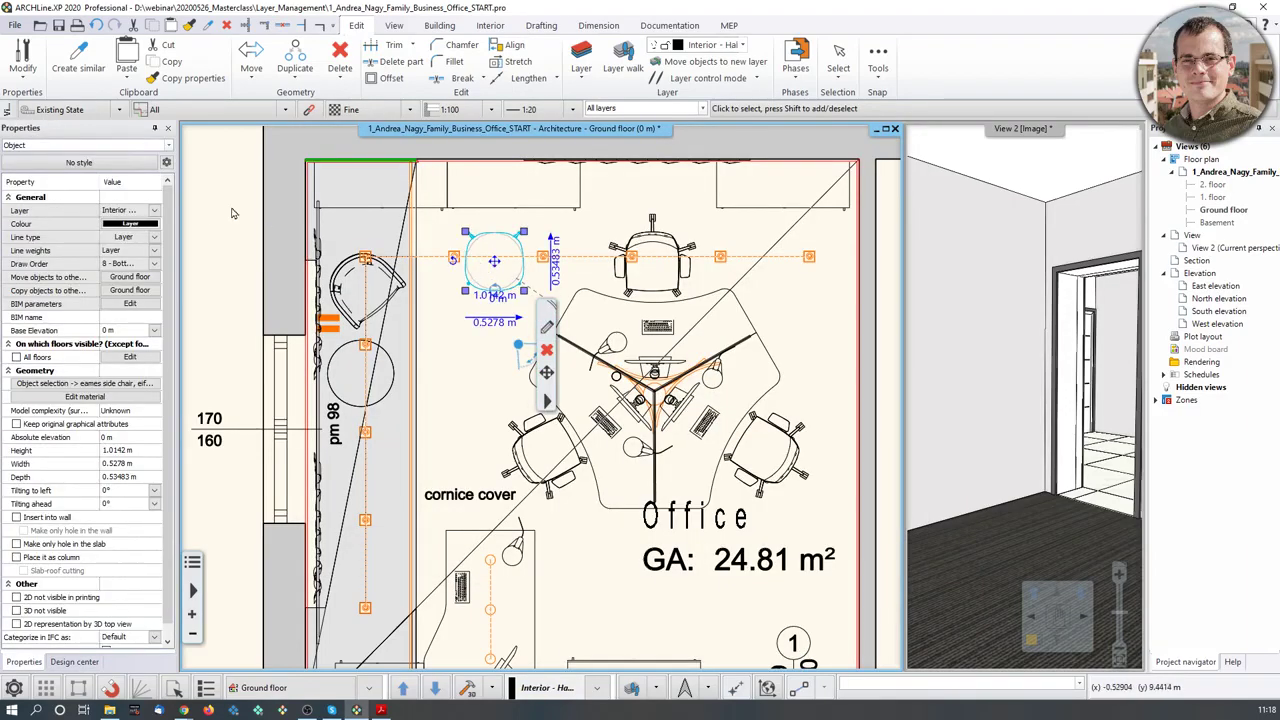
{"action": "left_click", "coordinate": [153, 213]}
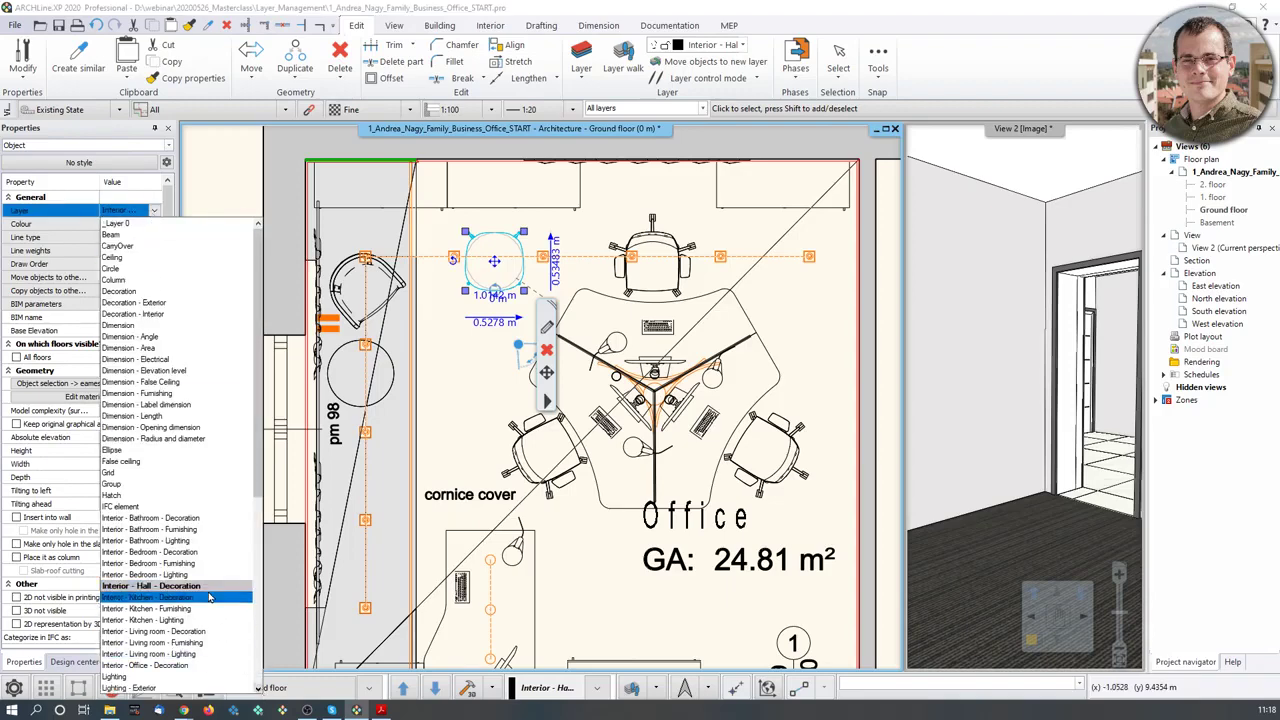
{"action": "left_click", "coordinate": [184, 665]}
{"action": "left_click", "coordinate": [468, 403]}
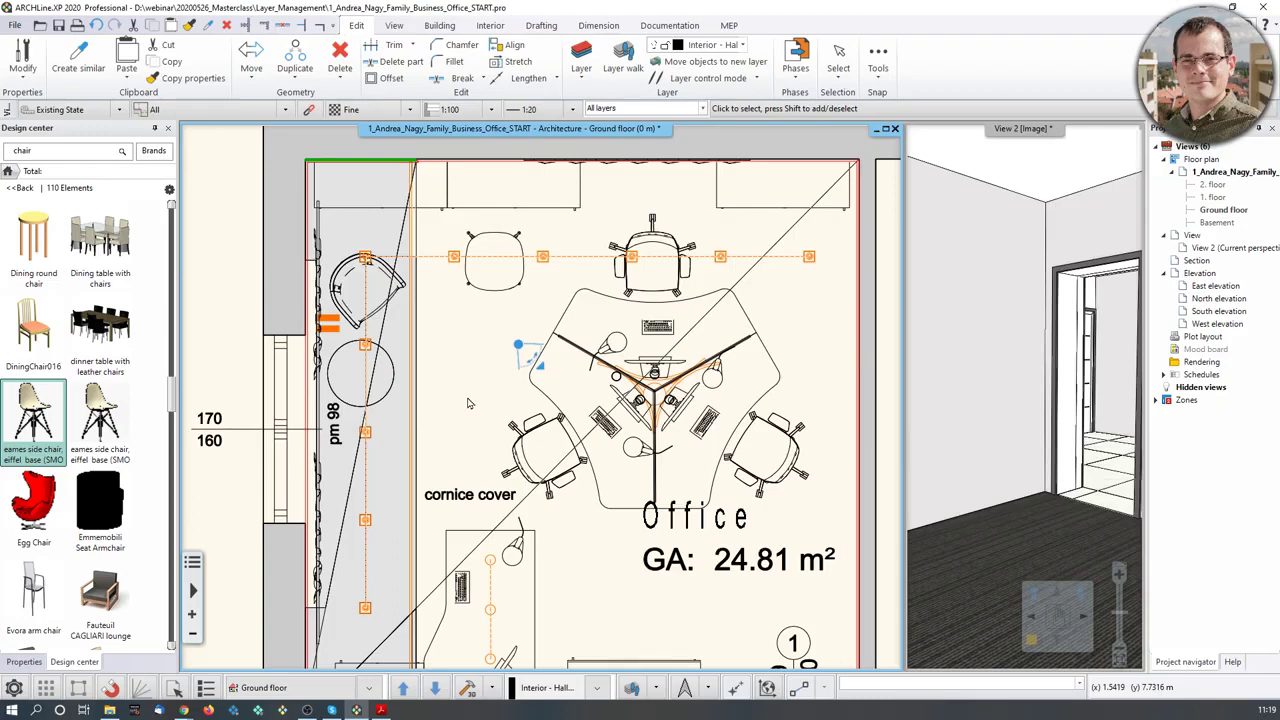
- Examine the used layers in the Layer Manager with the Used layers filter, and restore the list of all layers
{"action": "left_click", "coordinate": [656, 688]}
{"action": "left_click", "coordinate": [676, 564]}
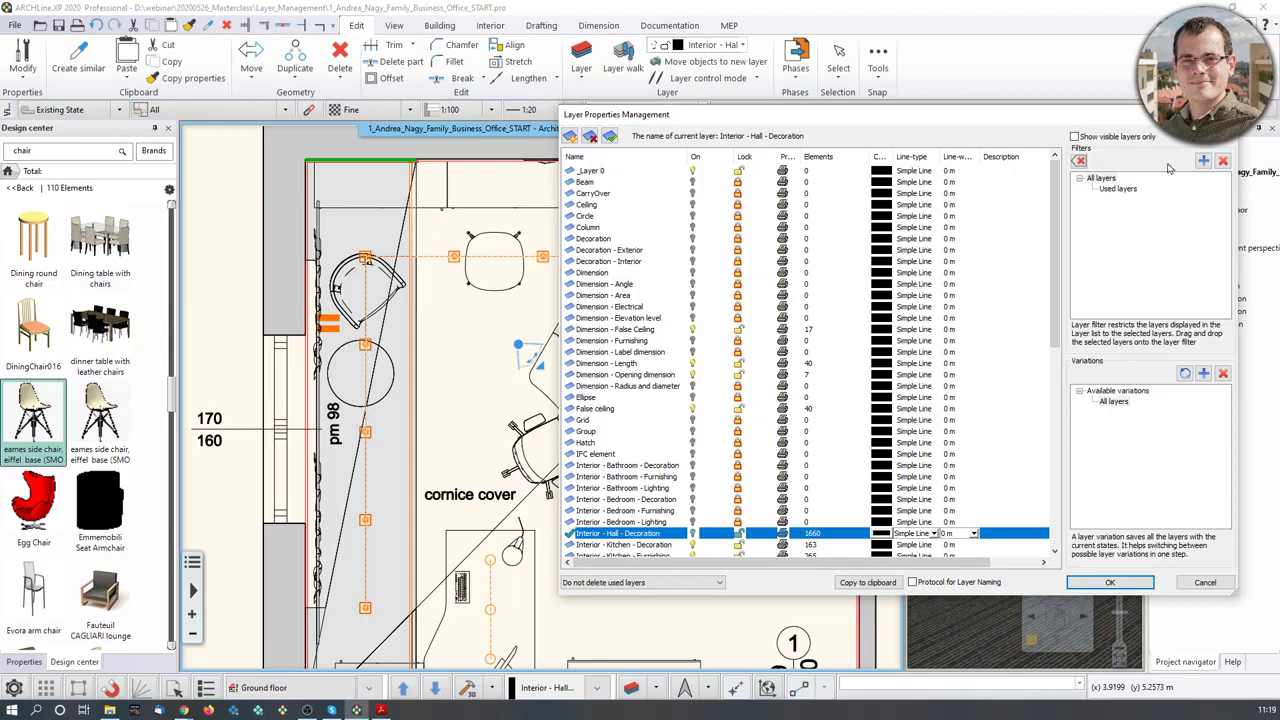
{"action": "left_click", "coordinate": [1122, 189]}
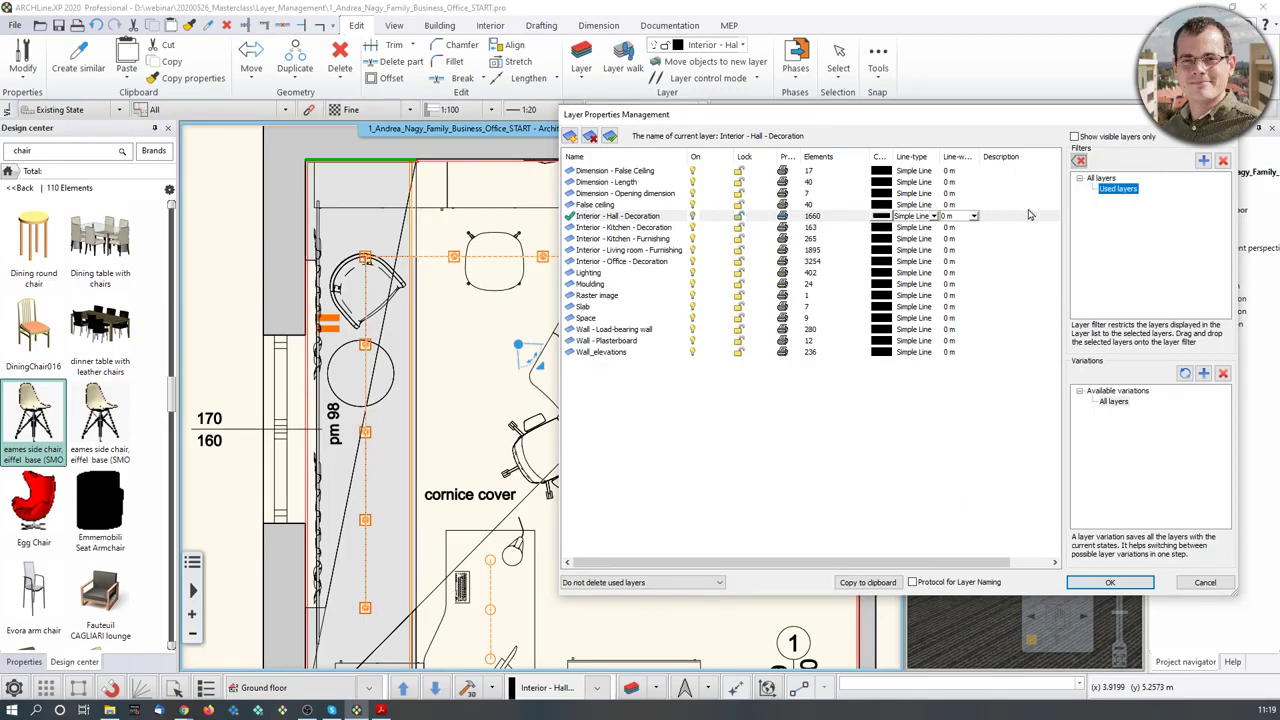
{"action": "left_click", "coordinate": [1106, 180]}
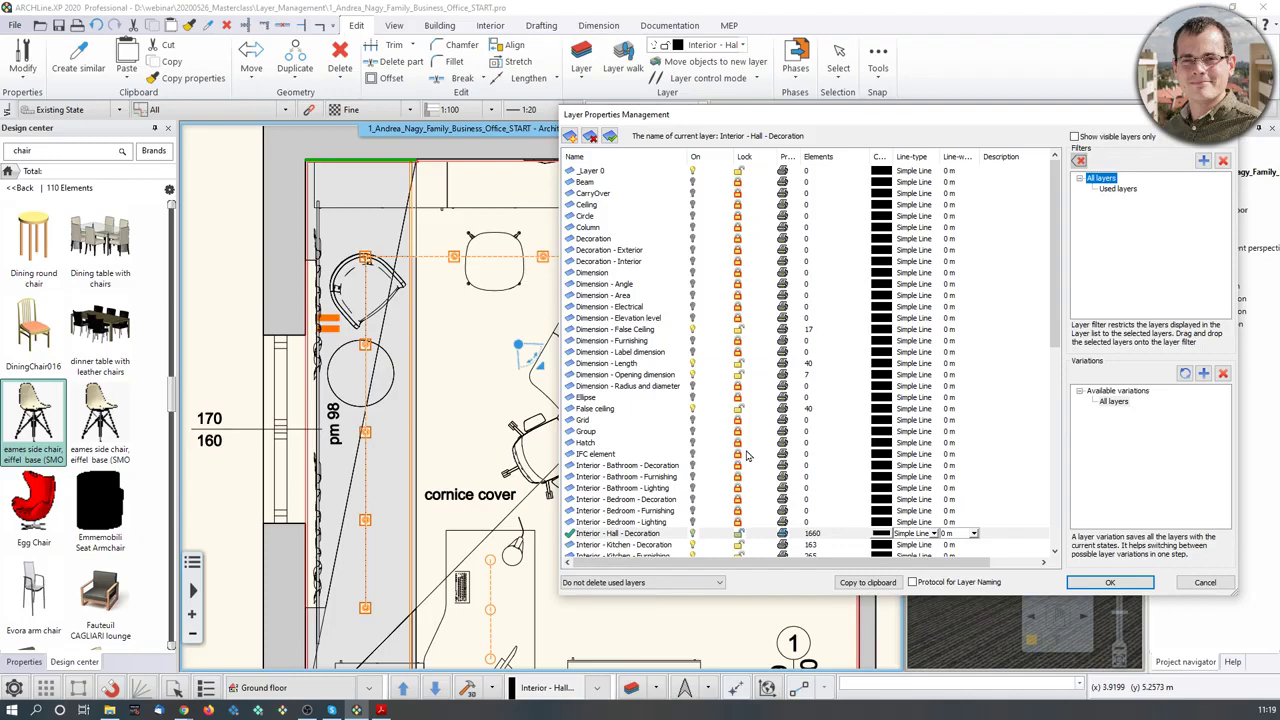
- Try to delete the Dimension - False Ceiling layer in the Layer Manager
{"action": "left_click", "coordinate": [650, 364]}
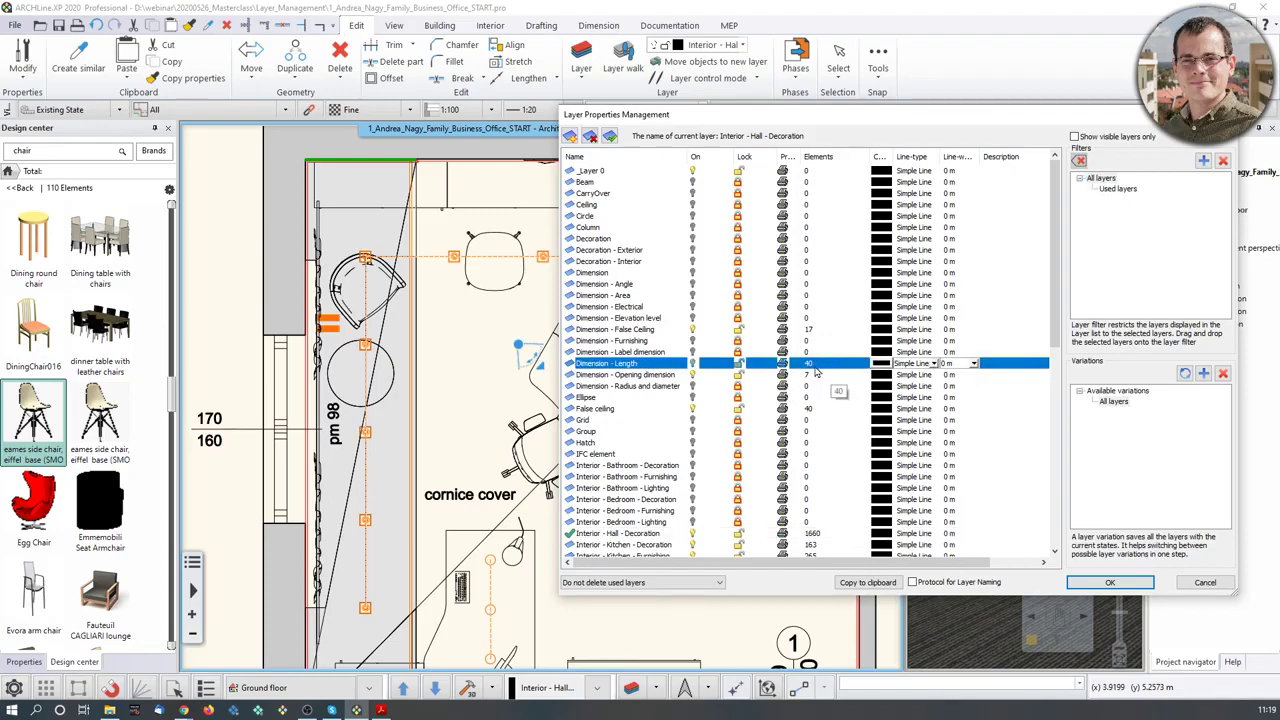
{"action": "left_click", "coordinate": [648, 331]}
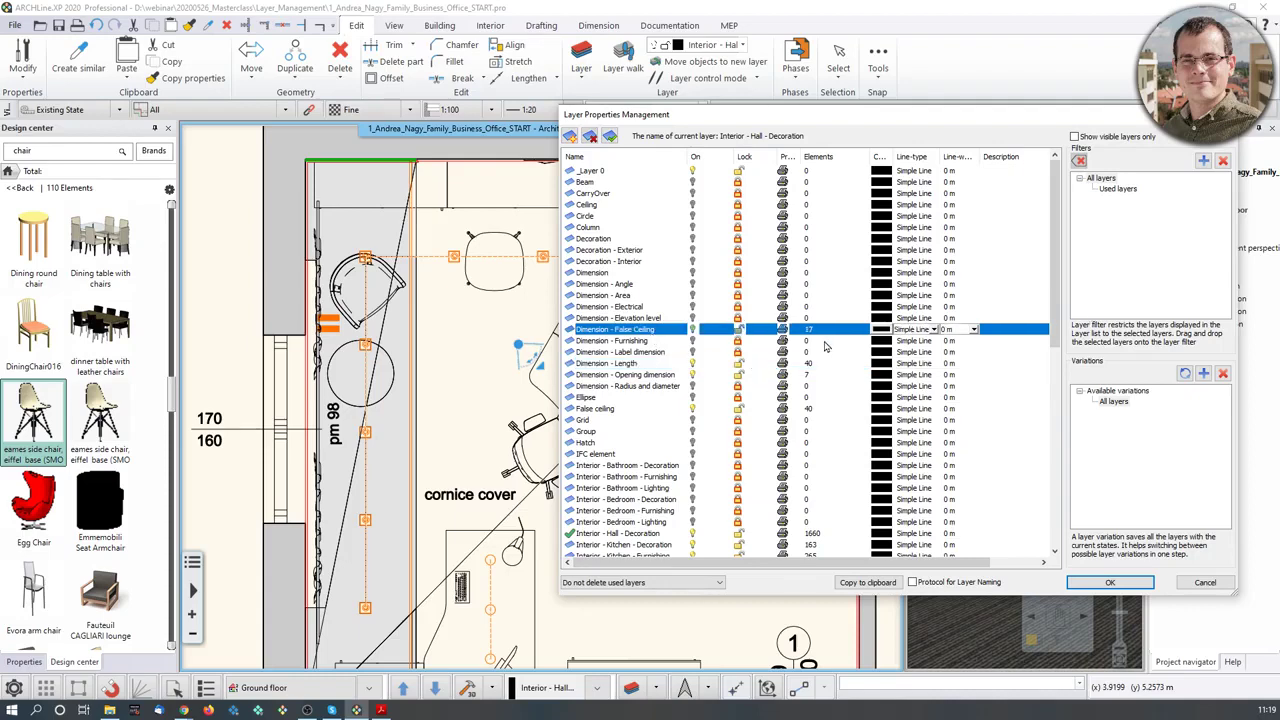
{"action": "left_click", "coordinate": [590, 136]}
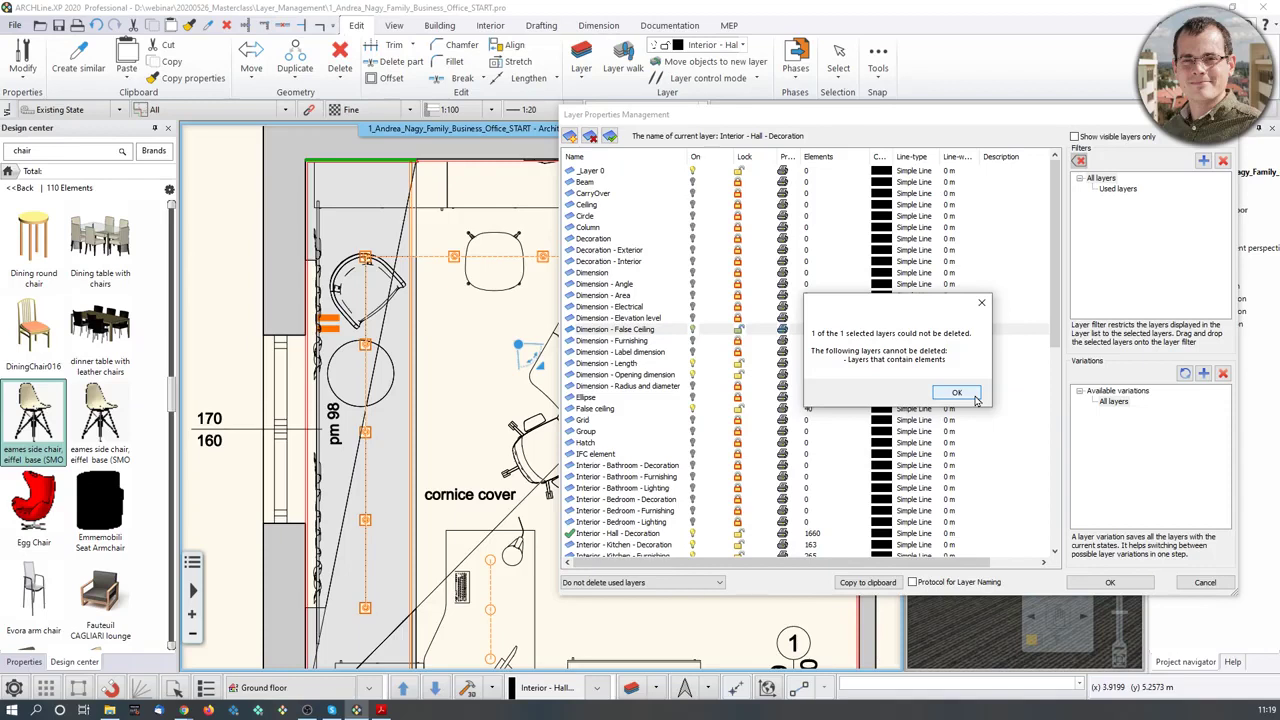
- Examine the options for deleting used layers in the Layer Manager, keeping Do not delete used layers
{"action": "left_click", "coordinate": [981, 302]}
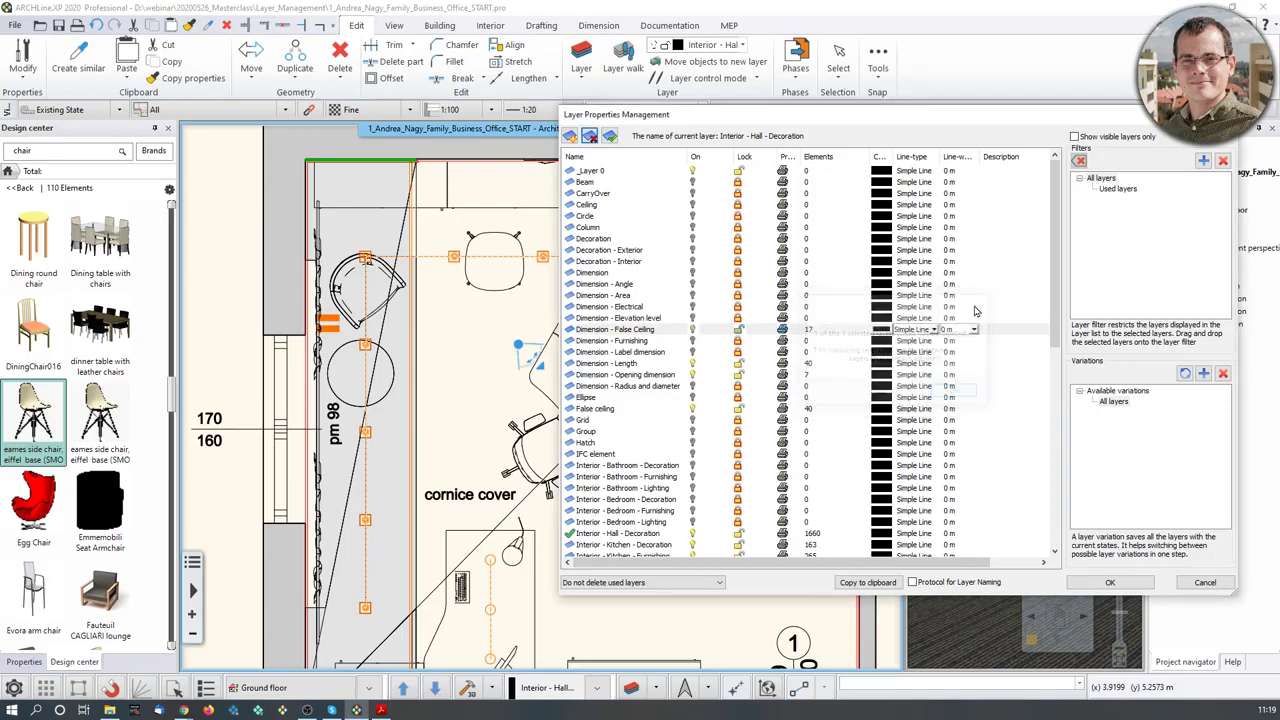
{"action": "left_click", "coordinate": [1016, 356]}
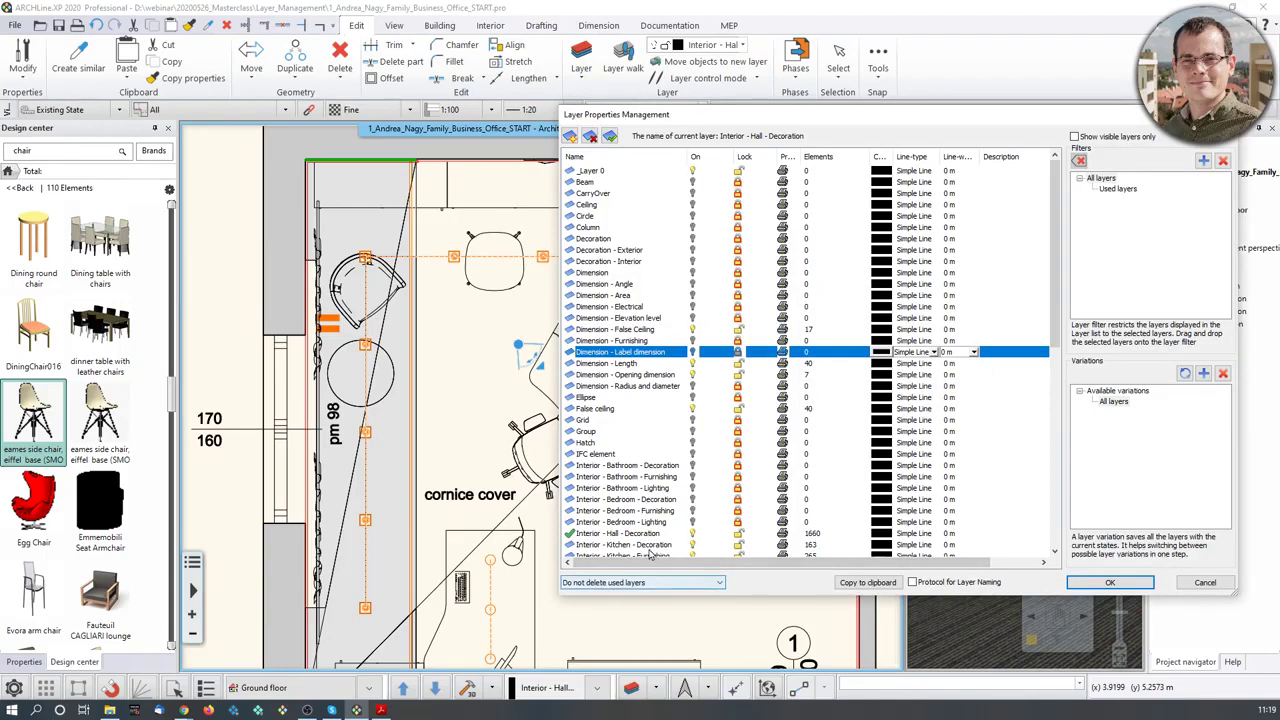
{"action": "left_click", "coordinate": [695, 583]}
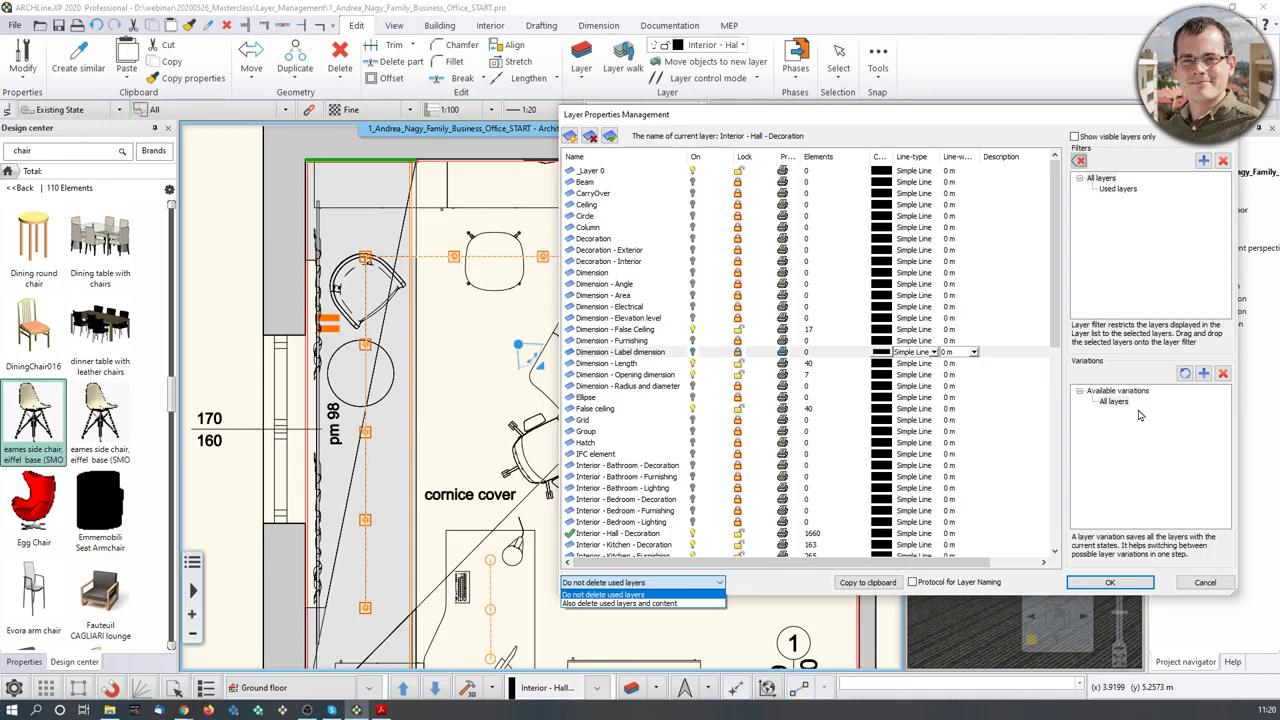
{"action": "left_click", "coordinate": [1170, 258]}
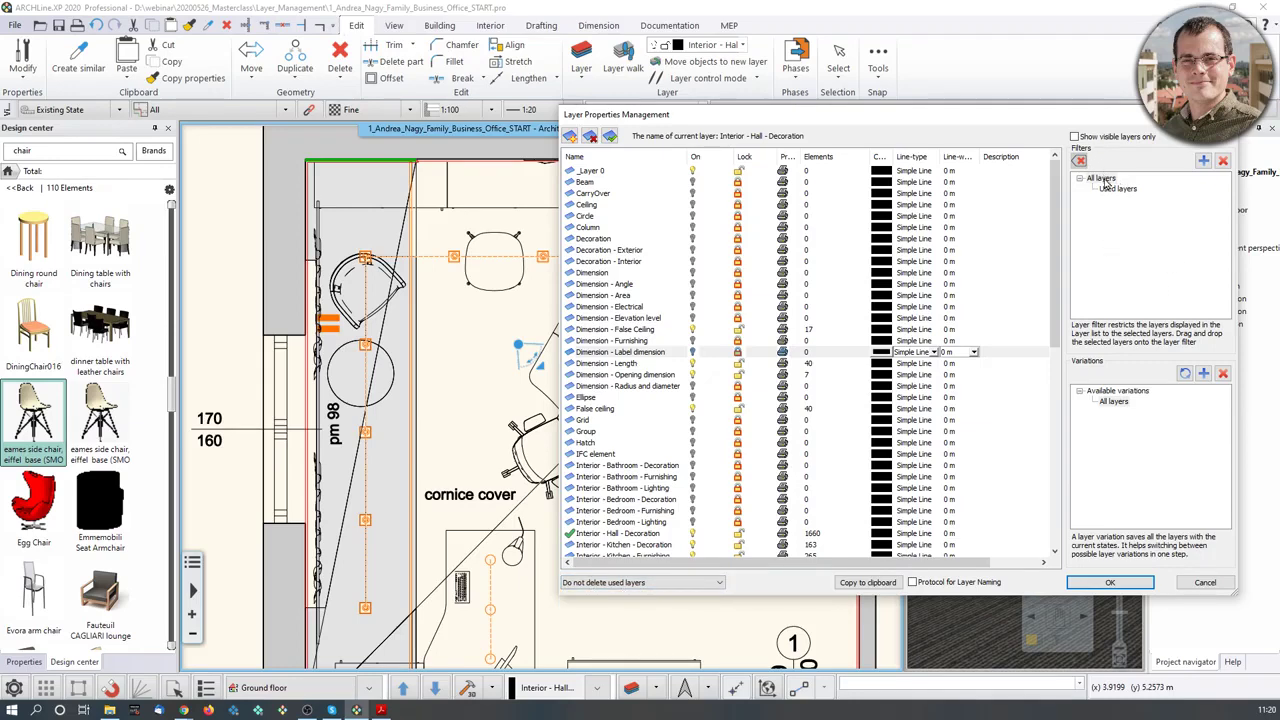
- Compare the layer lists shown by the All layers and Used layers filters
{"action": "left_click", "coordinate": [1104, 180]}
{"action": "left_click", "coordinate": [1118, 189]}
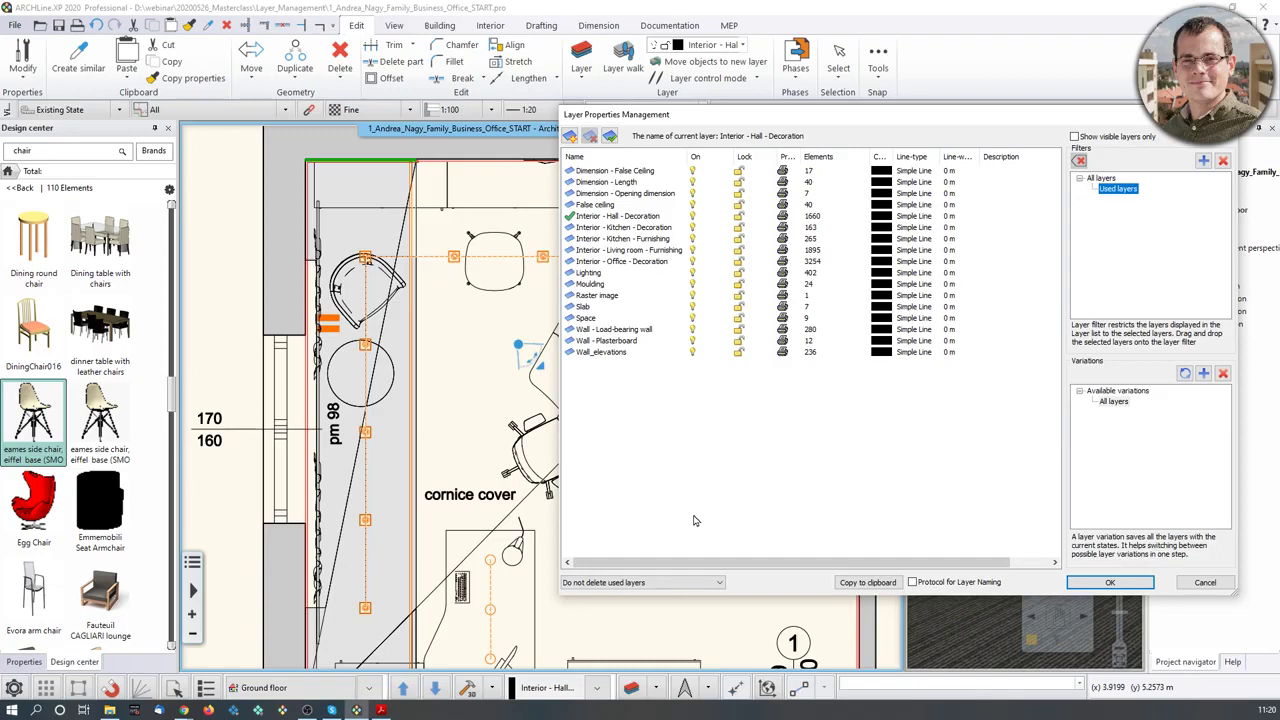
{"action": "left_click", "coordinate": [1104, 179]}
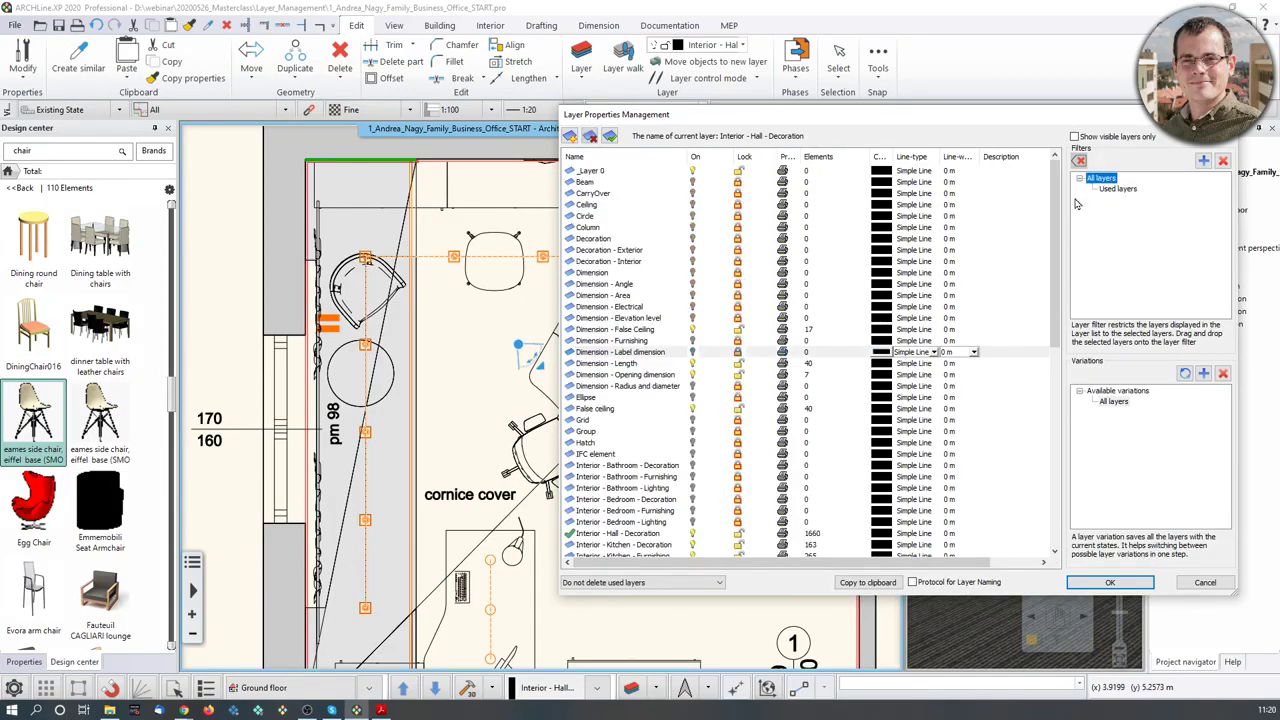
{"action": "left_click", "coordinate": [1127, 189]}
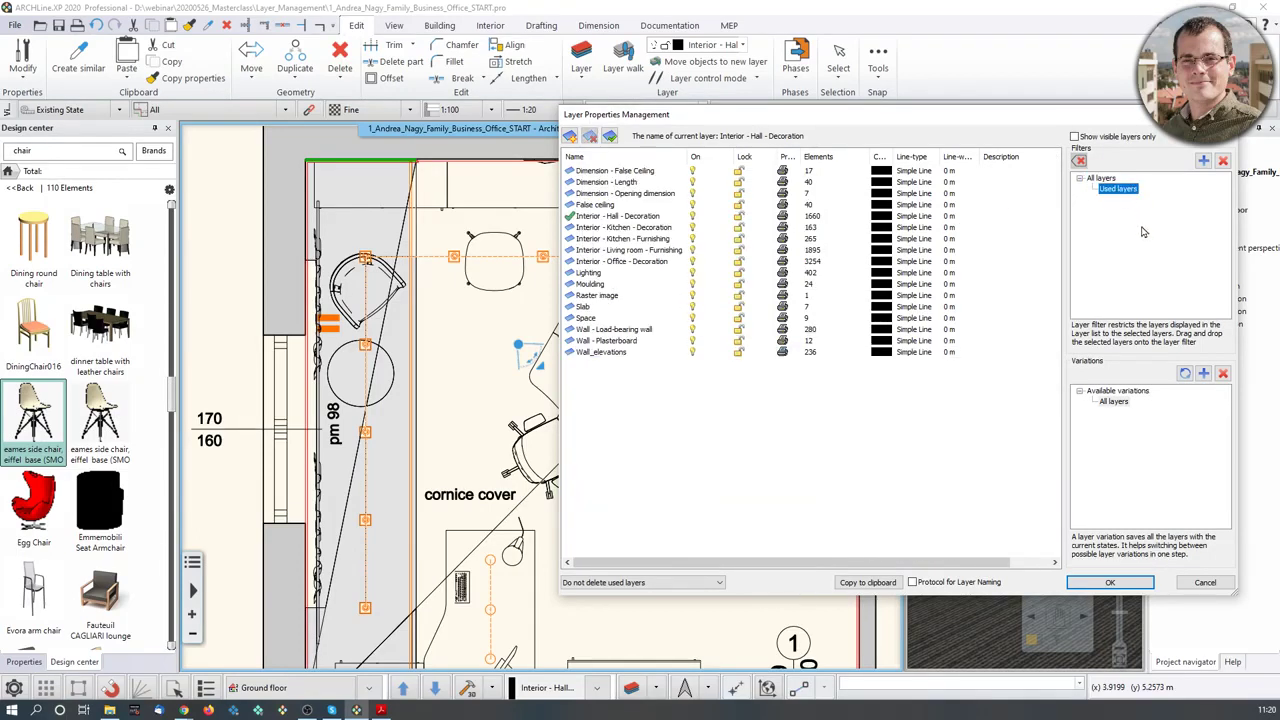
- Create a new layer filter and name it Furnishing
{"action": "left_click", "coordinate": [1205, 164]}
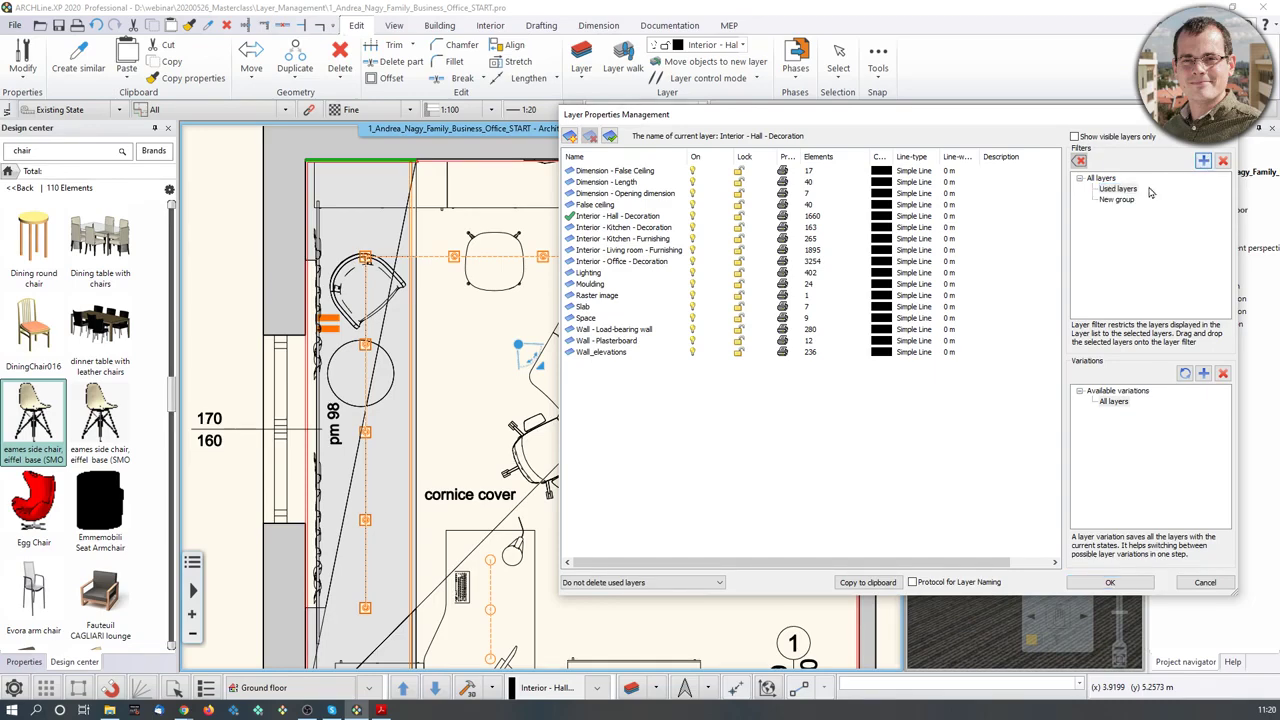
{"action": "left_click", "coordinate": [1122, 200]}
{"action": "left_click", "coordinate": [1127, 203]}
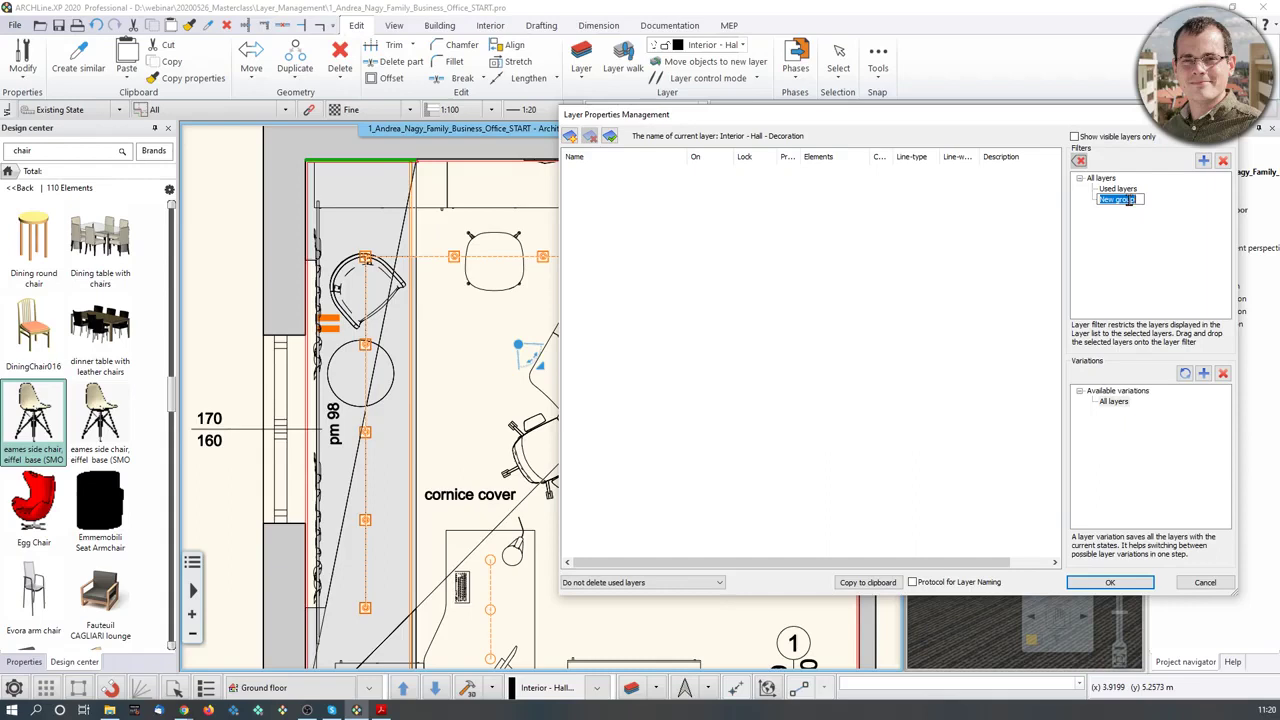
{"action": "type", "text": "Furnishing"}
{"action": "key", "text": "Return"}
- Add the used Interior layers from Interior - Hall - Decoration through Interior - Office - Decoration to the Furnishing filter
{"action": "left_click", "coordinate": [1117, 188]}
{"action": "left_click", "coordinate": [639, 216]}
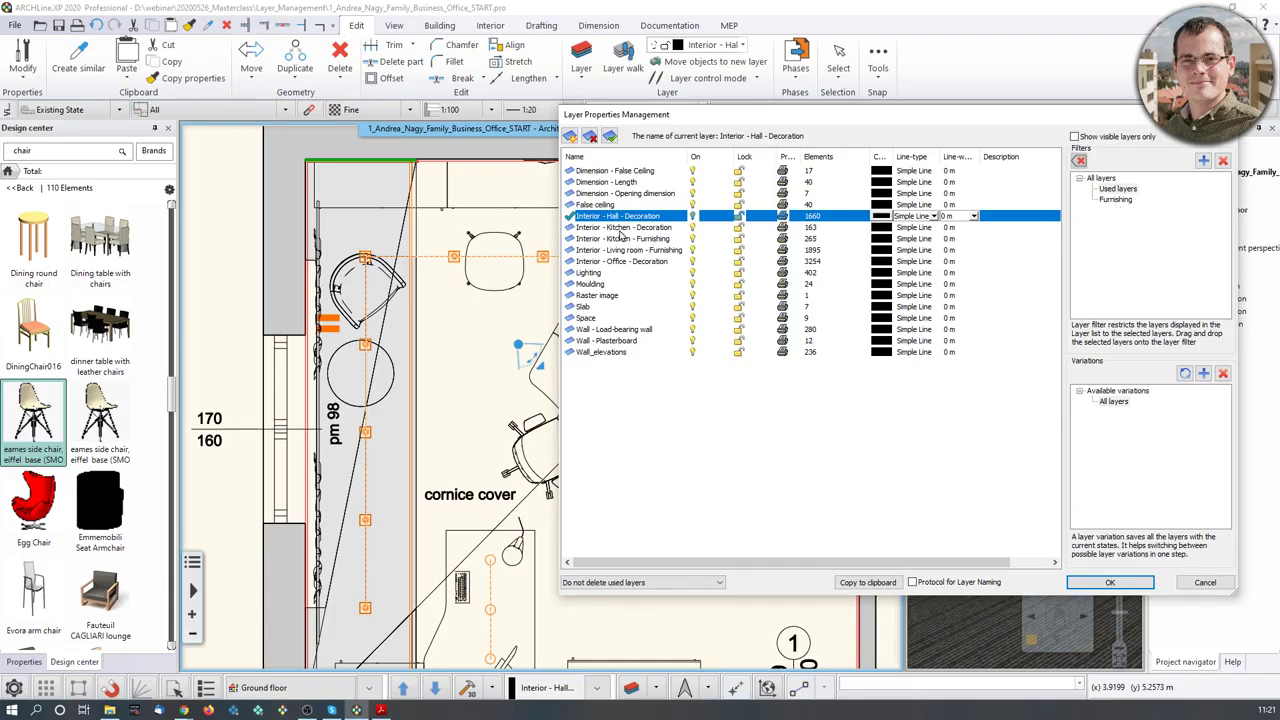
{"action": "left_click", "coordinate": [662, 229], "text": "shift"}
{"action": "left_click", "coordinate": [664, 240], "text": "shift"}
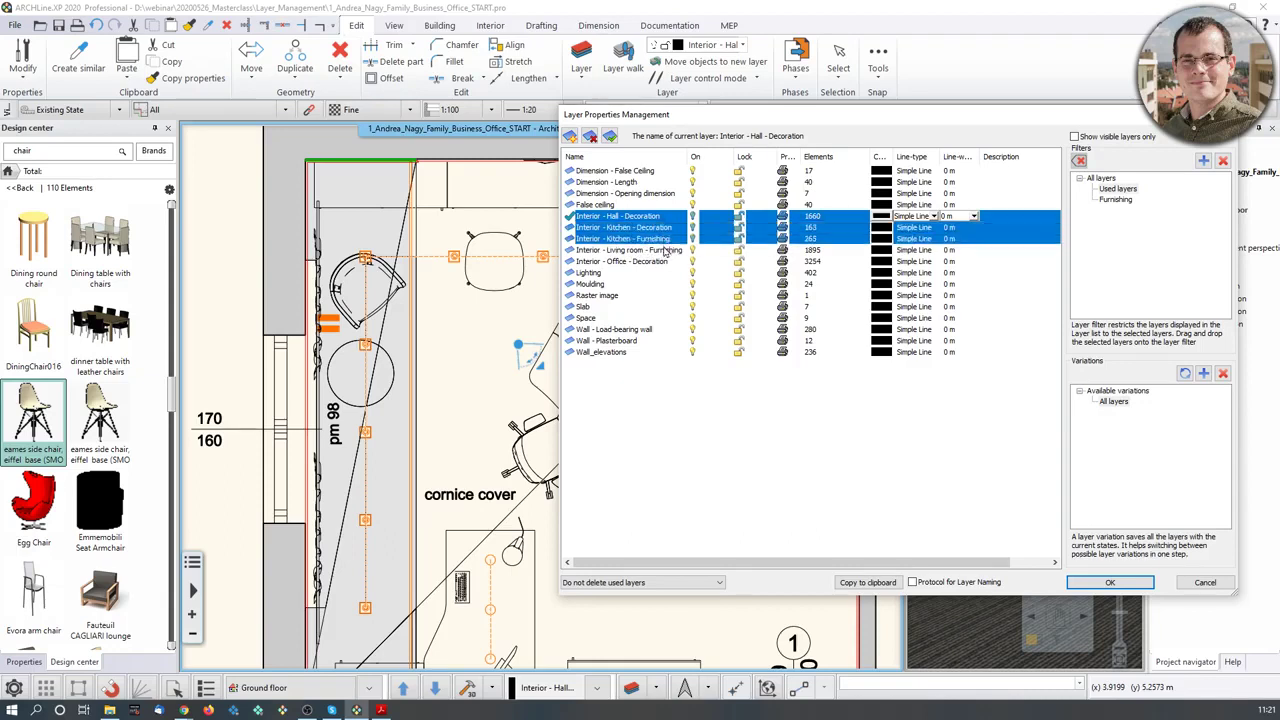
{"action": "left_click", "coordinate": [665, 251], "text": "shift"}
{"action": "left_click", "coordinate": [665, 262], "text": "shift"}
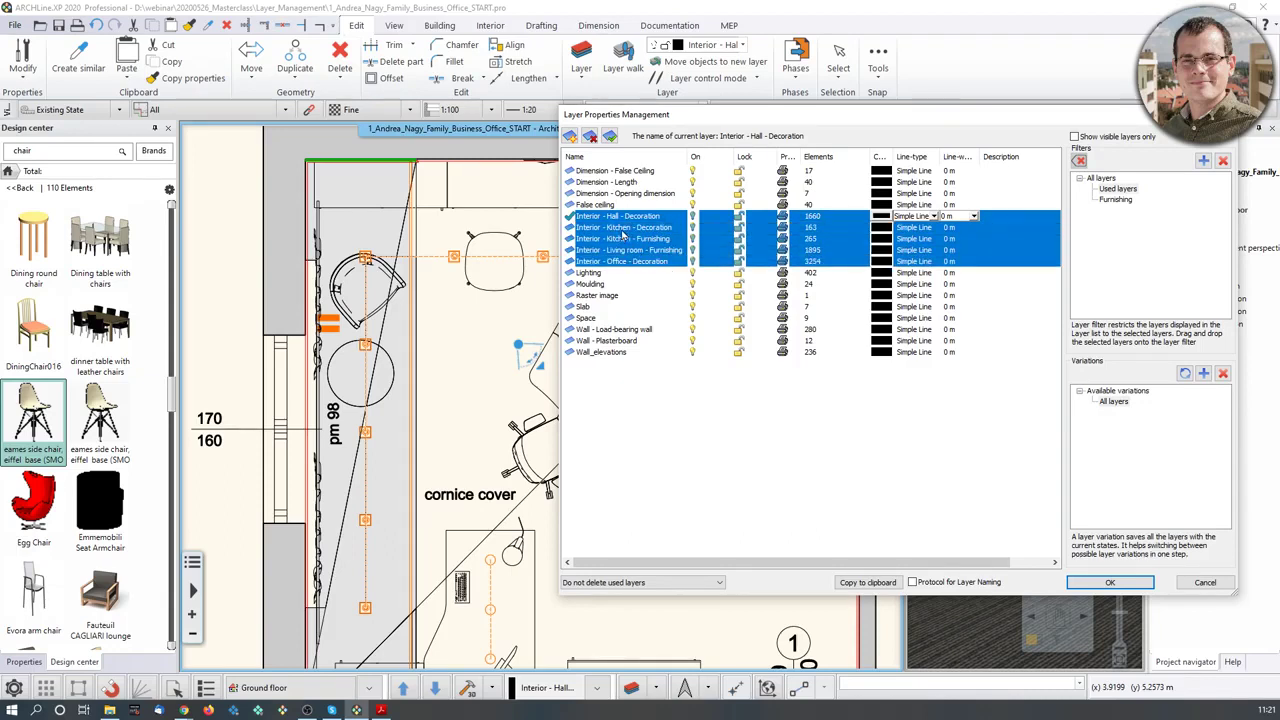
{"action": "left_click_drag", "start_coordinate": [619, 234], "coordinate": [1125, 206]}
{"action": "left_click", "coordinate": [717, 380]}
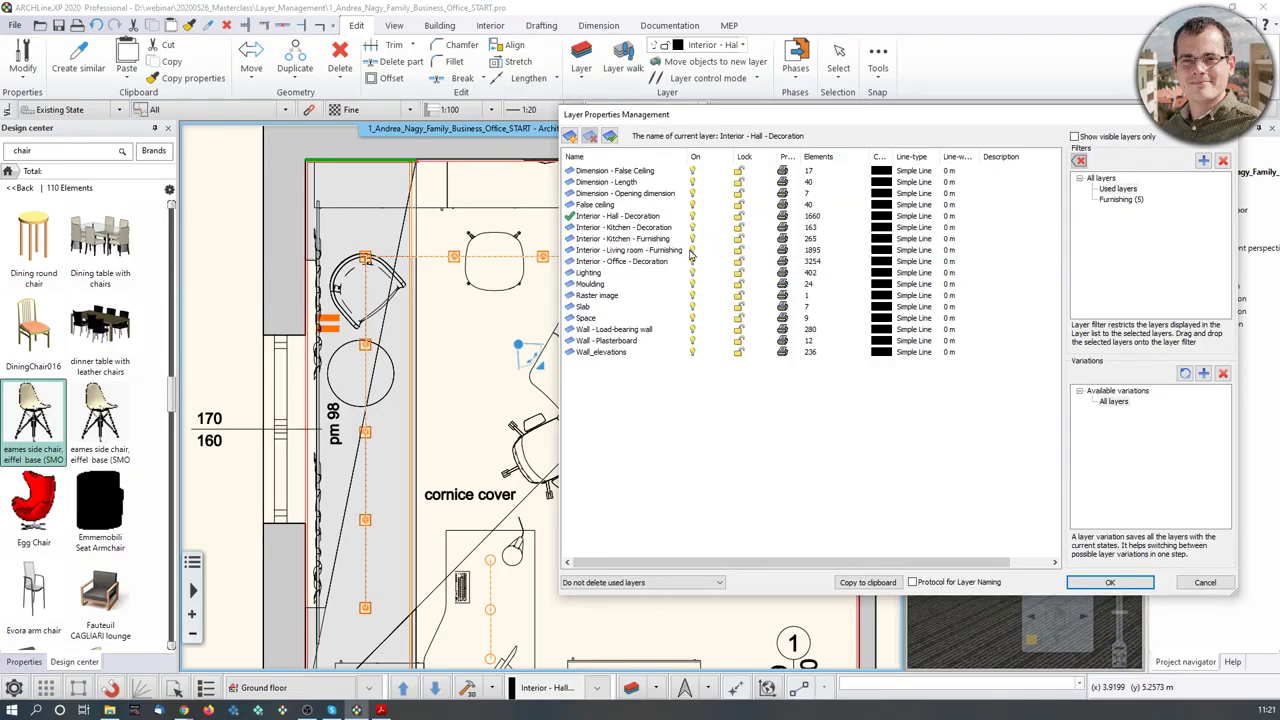
- Compare the layers in the Furnishing filter with those in the Used layers filter
{"action": "left_click", "coordinate": [1140, 200]}
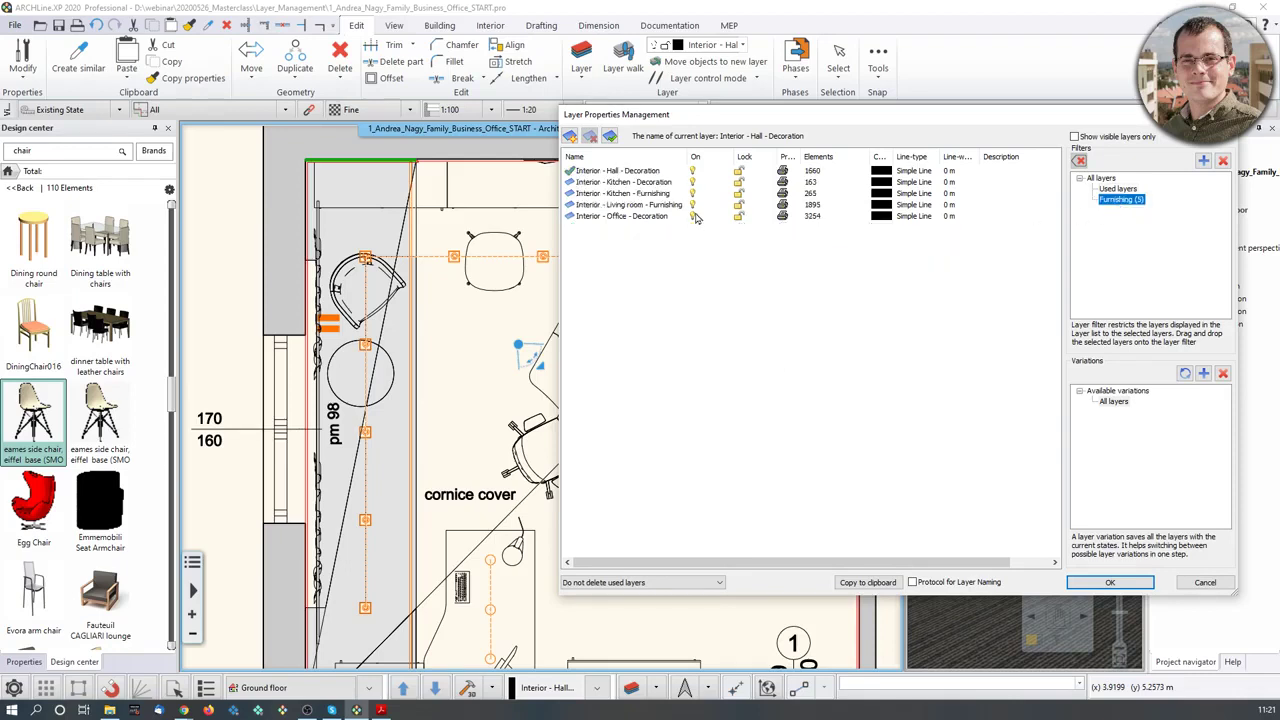
{"action": "left_click", "coordinate": [1130, 189]}
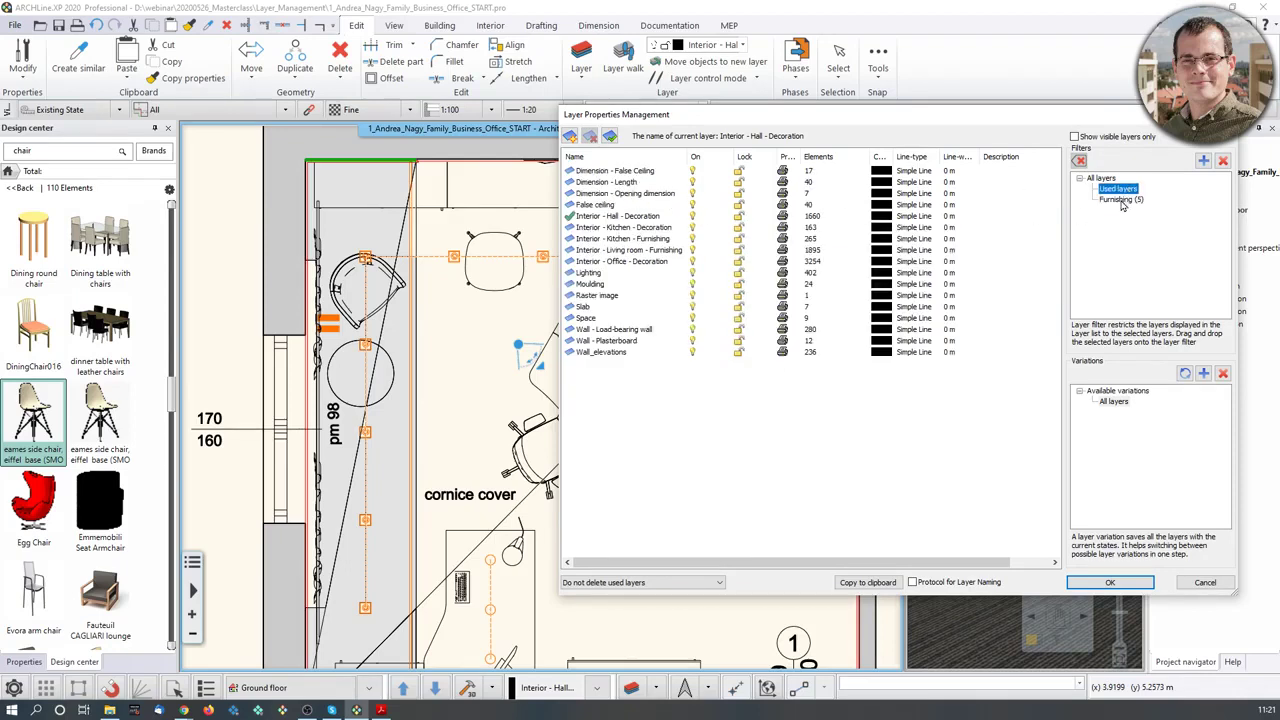
{"action": "left_click", "coordinate": [1122, 200]}
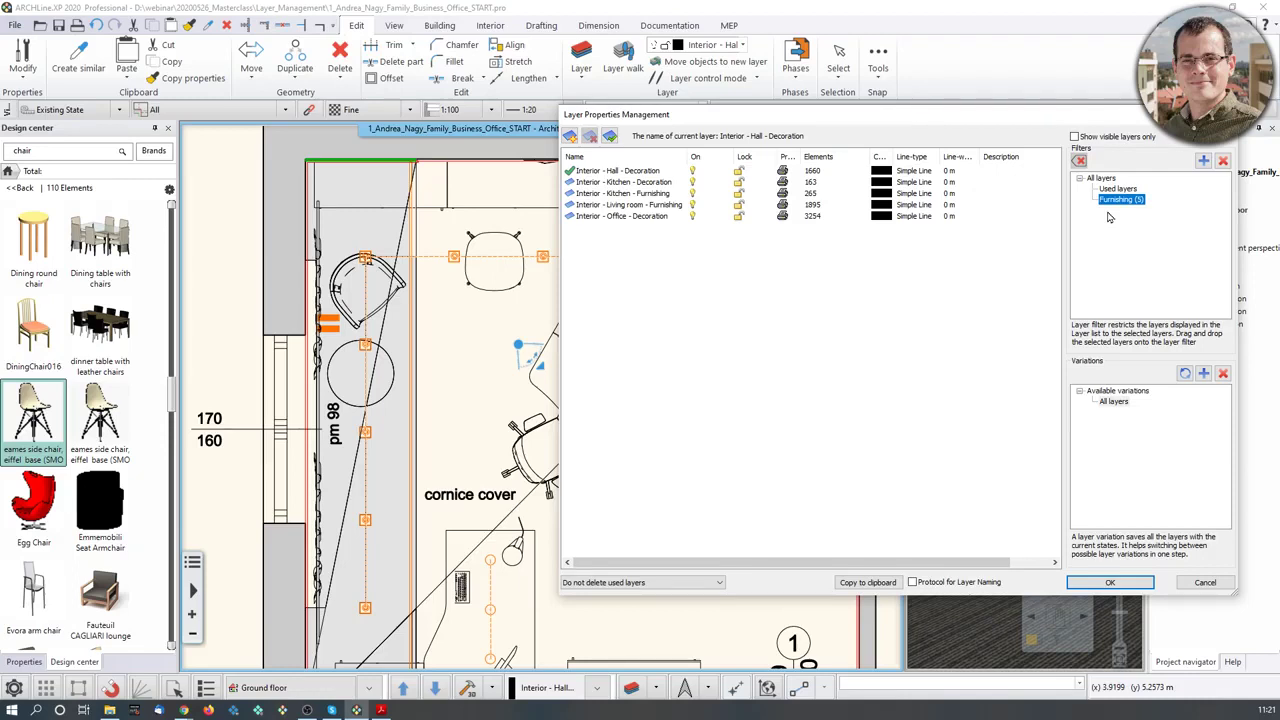
{"action": "left_click", "coordinate": [1112, 189]}
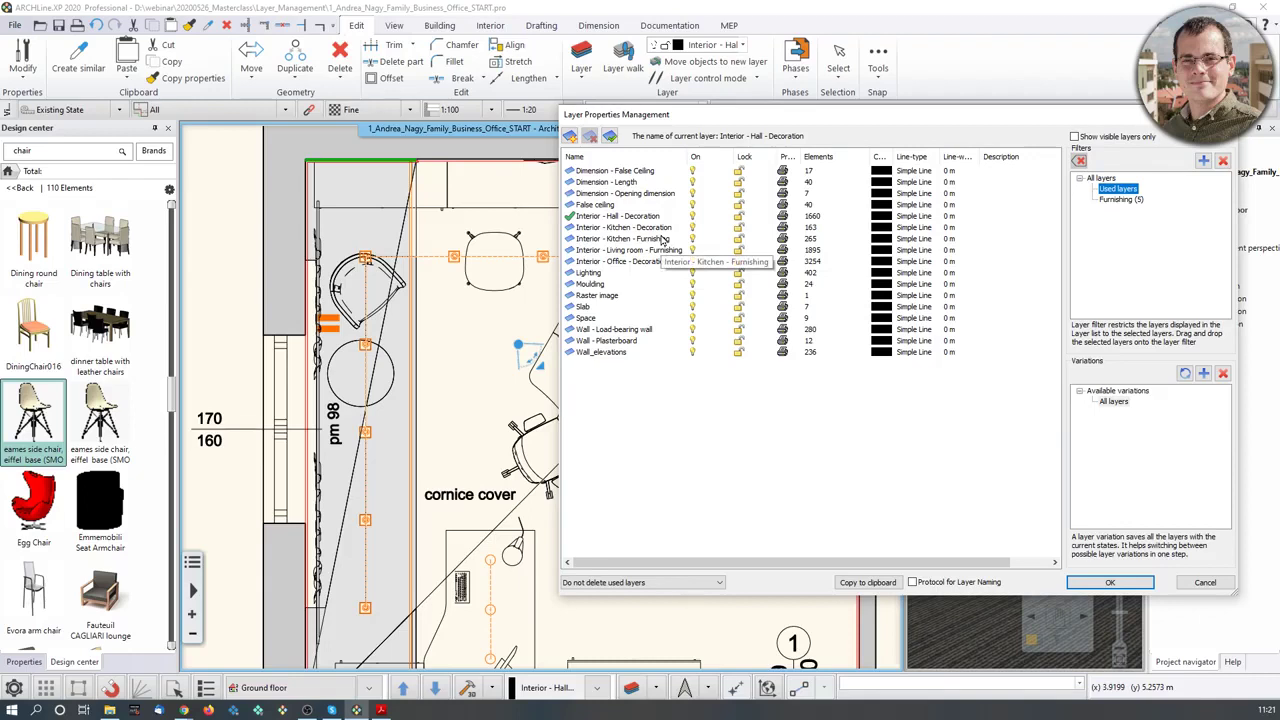
{"action": "left_click", "coordinate": [1125, 200]}
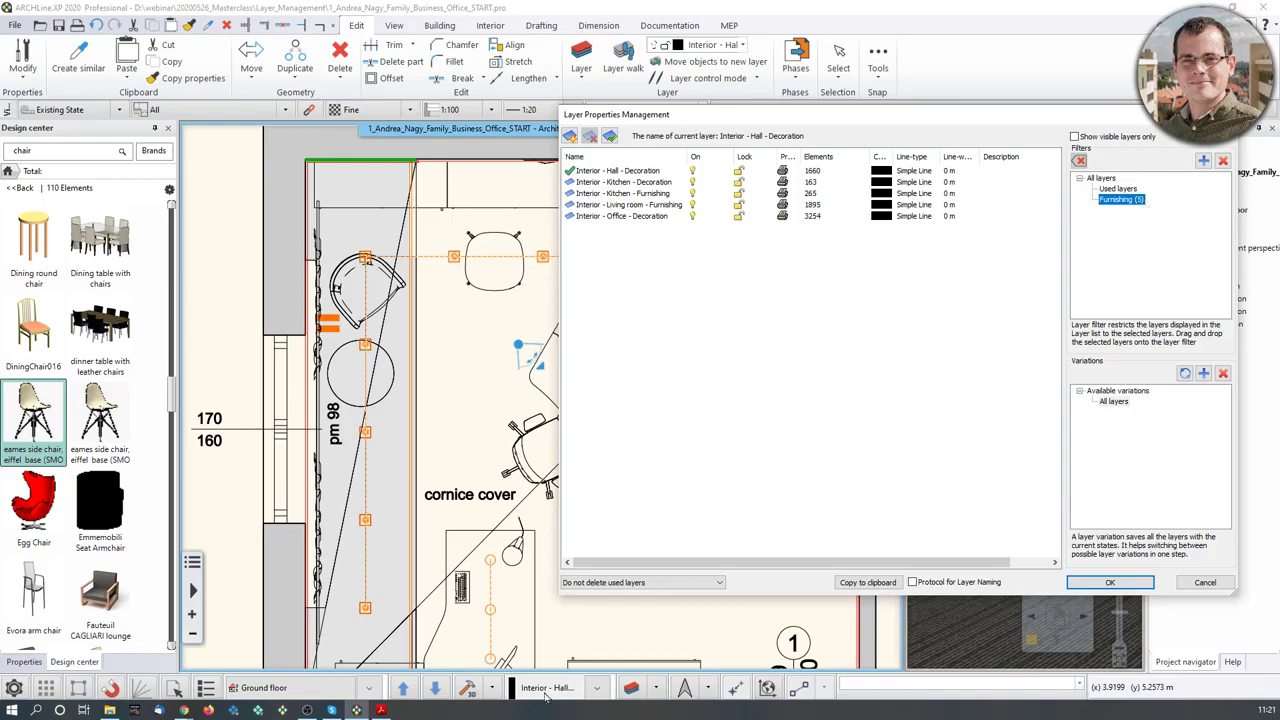
- Switch to Layouts.pdf in Adobe Acrobat Reader, examine the sheets from Fixtures to Tiling plan, and close the document
{"action": "left_click", "coordinate": [381, 710]}
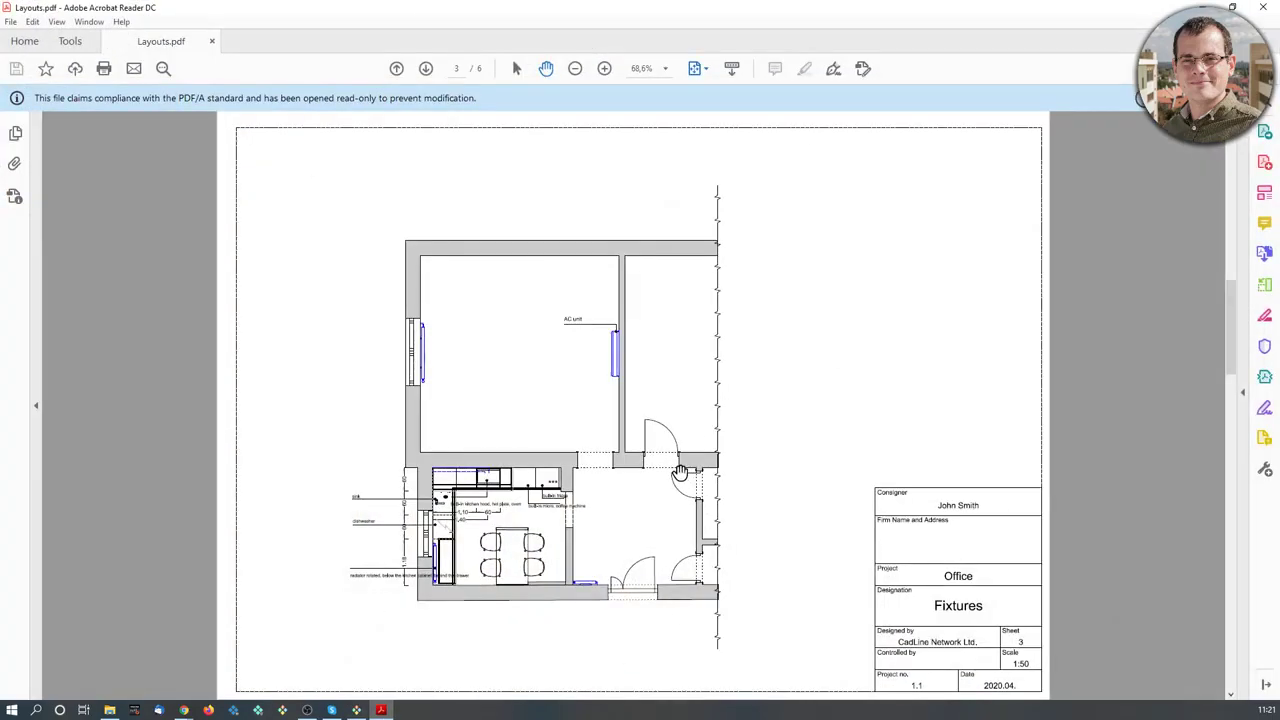
{"action": "scroll", "coordinate": [662, 456], "scroll_direction": "down", "scroll_amount": 5}
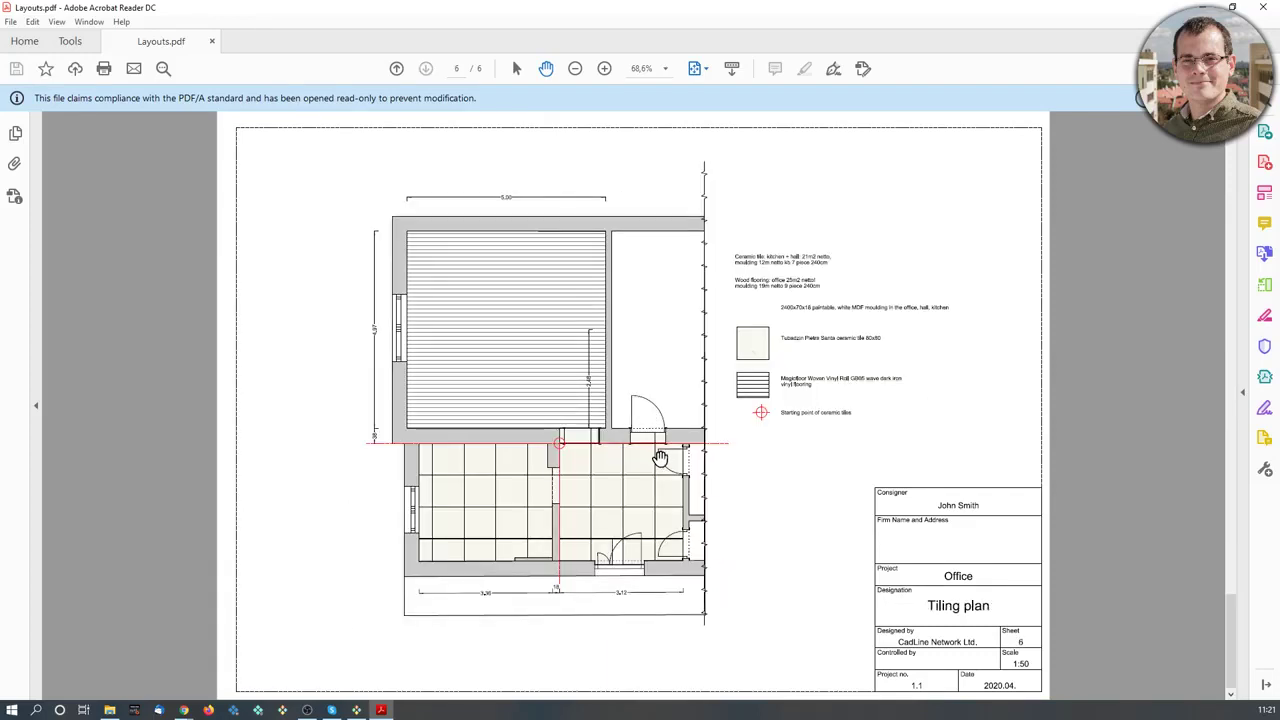
{"action": "left_click", "coordinate": [1272, 8]}
- List all layers, create a new layer variation named Architecture and select it
{"action": "left_click", "coordinate": [1120, 403]}
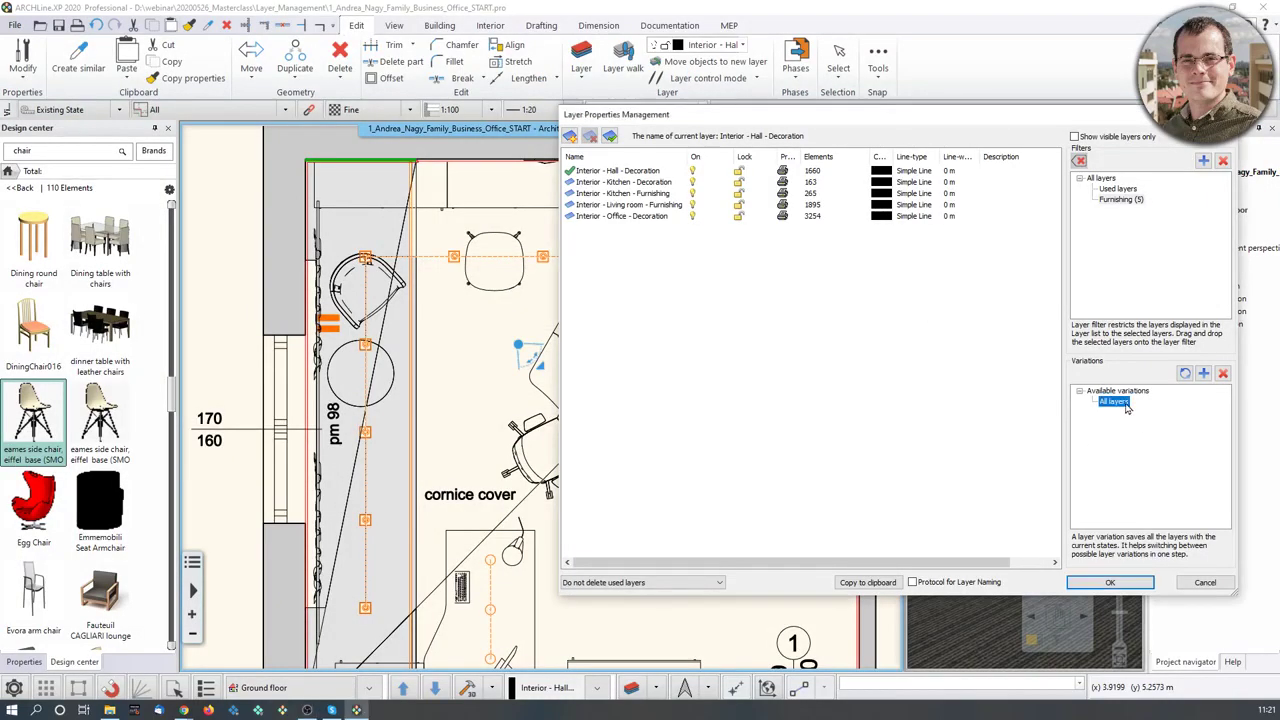
{"action": "left_click", "coordinate": [1110, 180]}
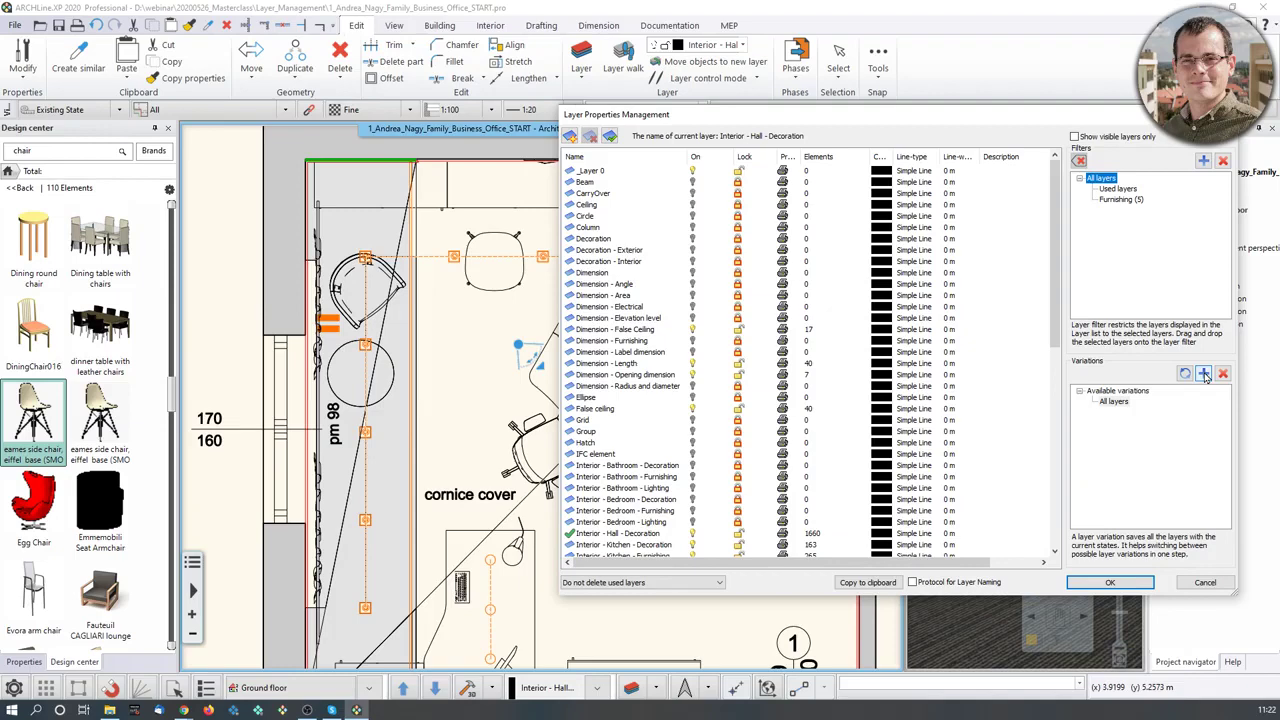
{"action": "left_click", "coordinate": [1205, 373]}
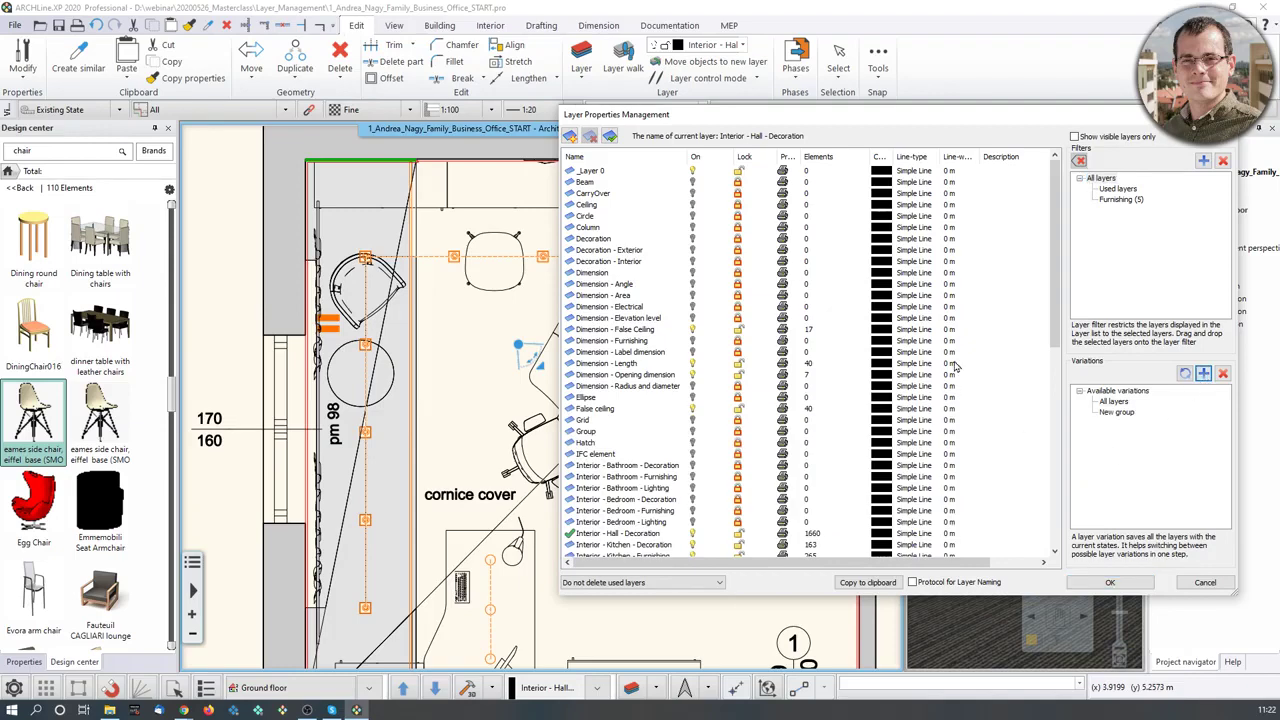
{"action": "left_click", "coordinate": [1116, 414]}
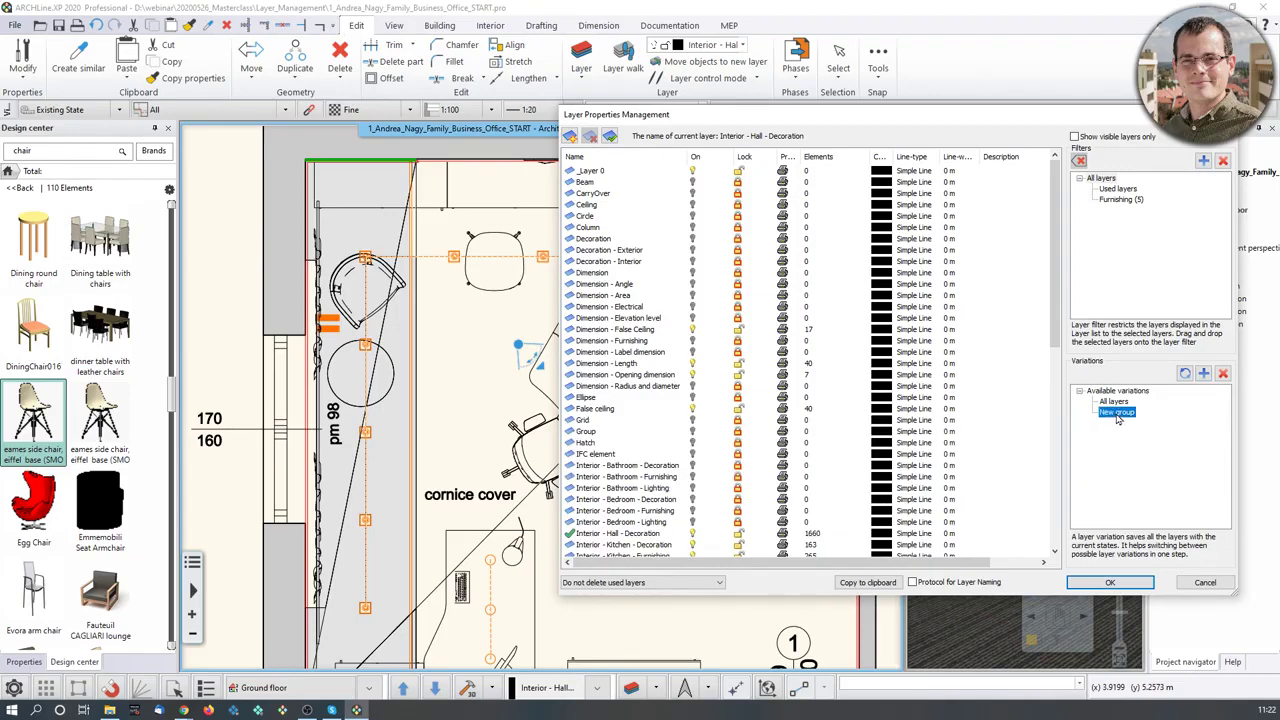
{"action": "left_click", "coordinate": [1117, 414]}
{"action": "type", "text": "Architecture"}
{"action": "key", "text": "Return"}
{"action": "left_click", "coordinate": [1119, 413]}
- Filter the list to used layers and turn them all off except the current Interior - Hall - Decoration layer
{"action": "left_click", "coordinate": [1132, 190]}
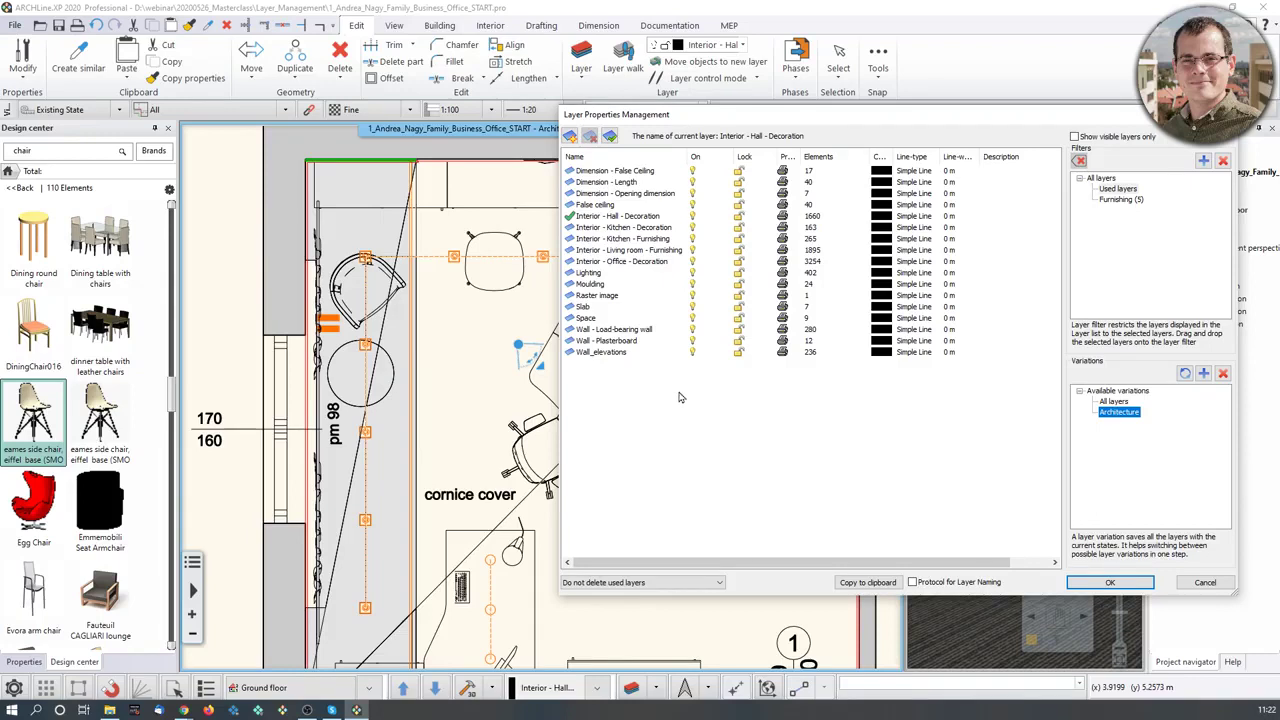
{"action": "left_click", "coordinate": [646, 240]}
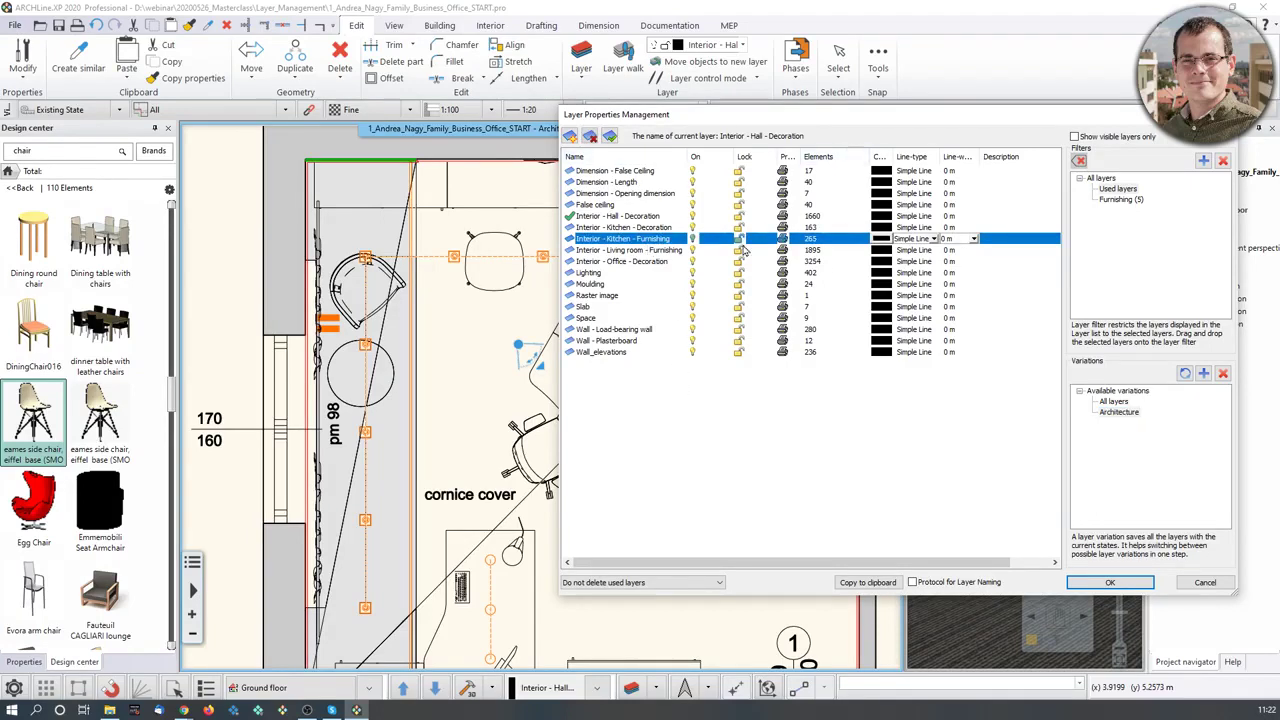
{"action": "key", "text": "ctrl+a"}
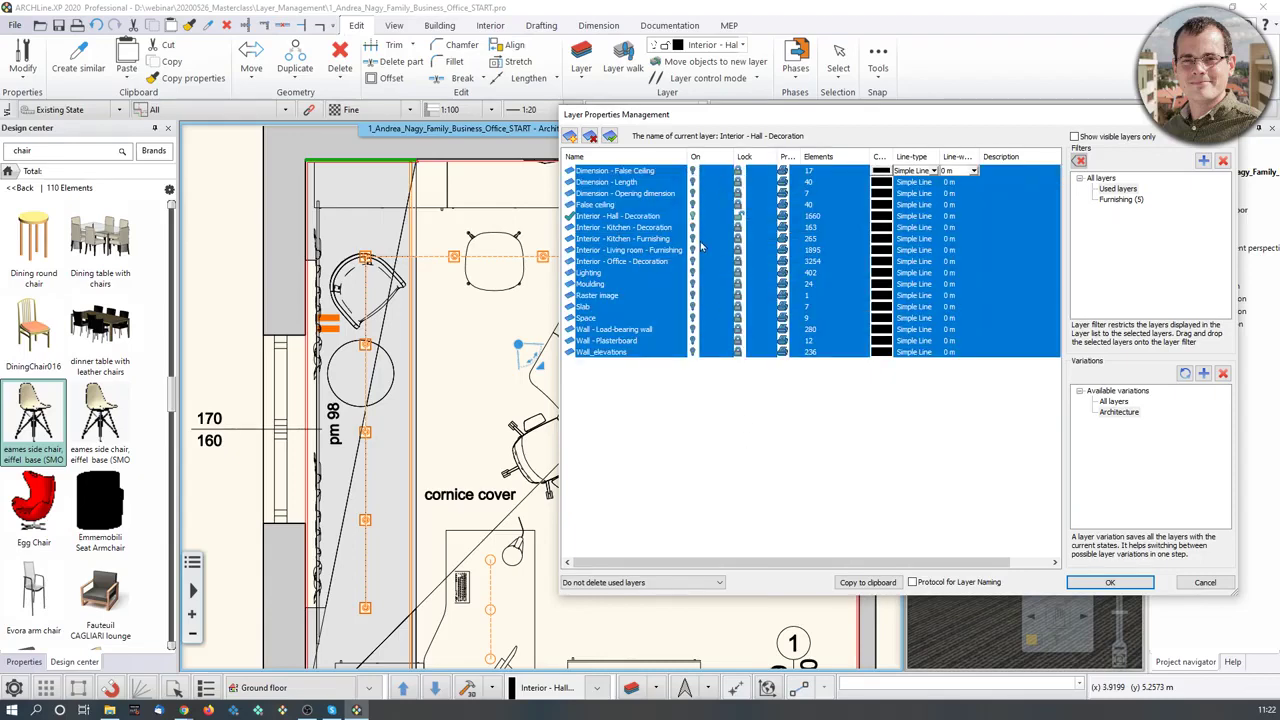
{"action": "left_click", "coordinate": [672, 410]}
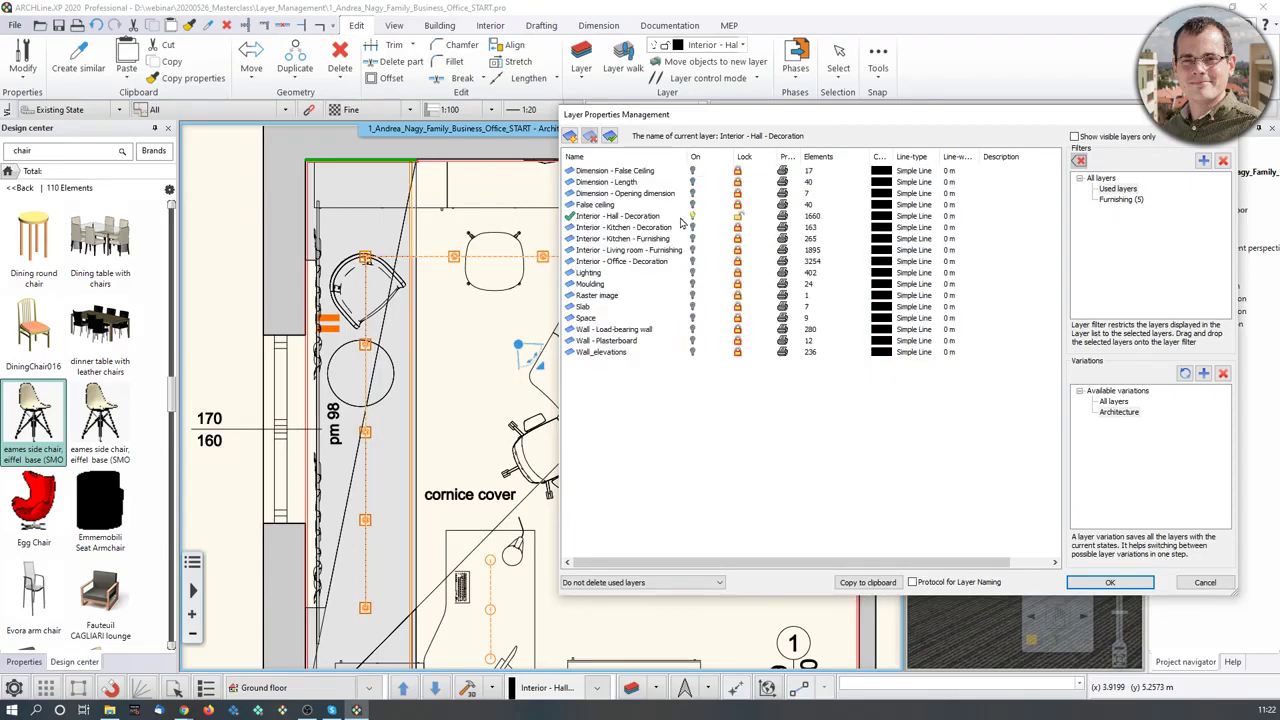
- Make Wall - Load-bearing wall the current layer and turn off Interior - Hall - Decoration
{"action": "left_click", "coordinate": [620, 330]}
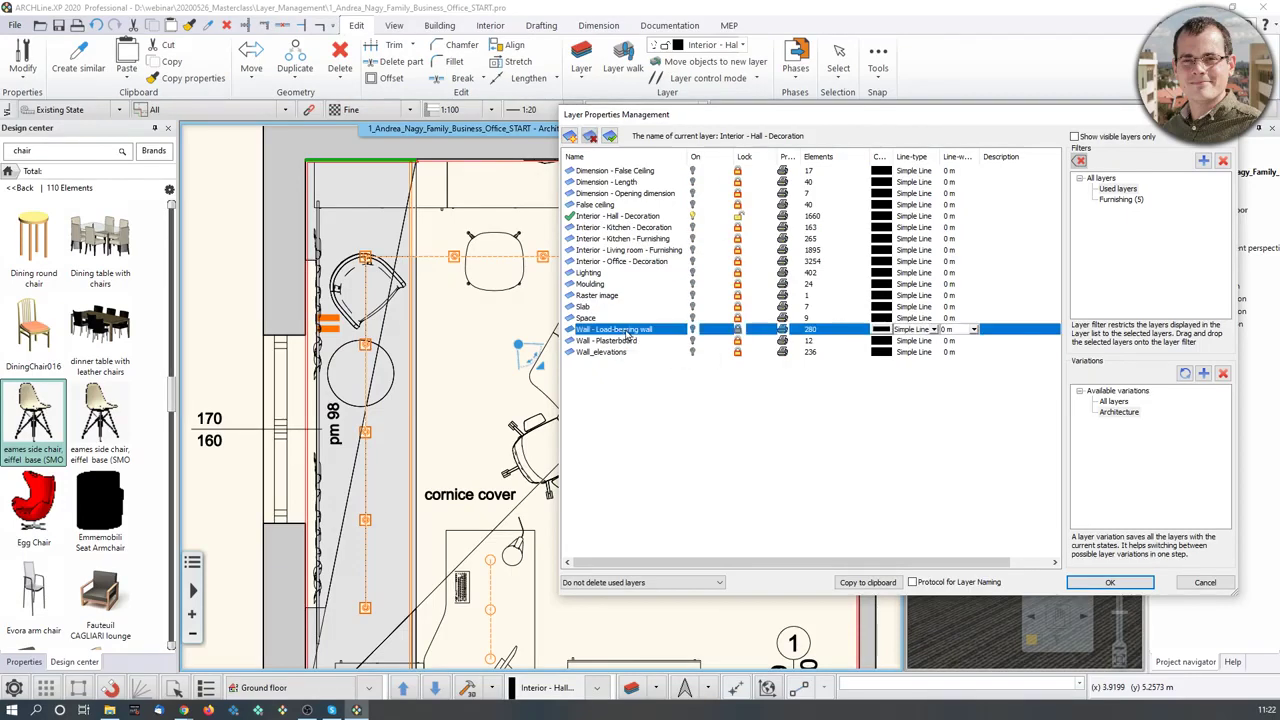
{"action": "left_click", "coordinate": [610, 137]}
{"action": "left_click", "coordinate": [693, 217]}
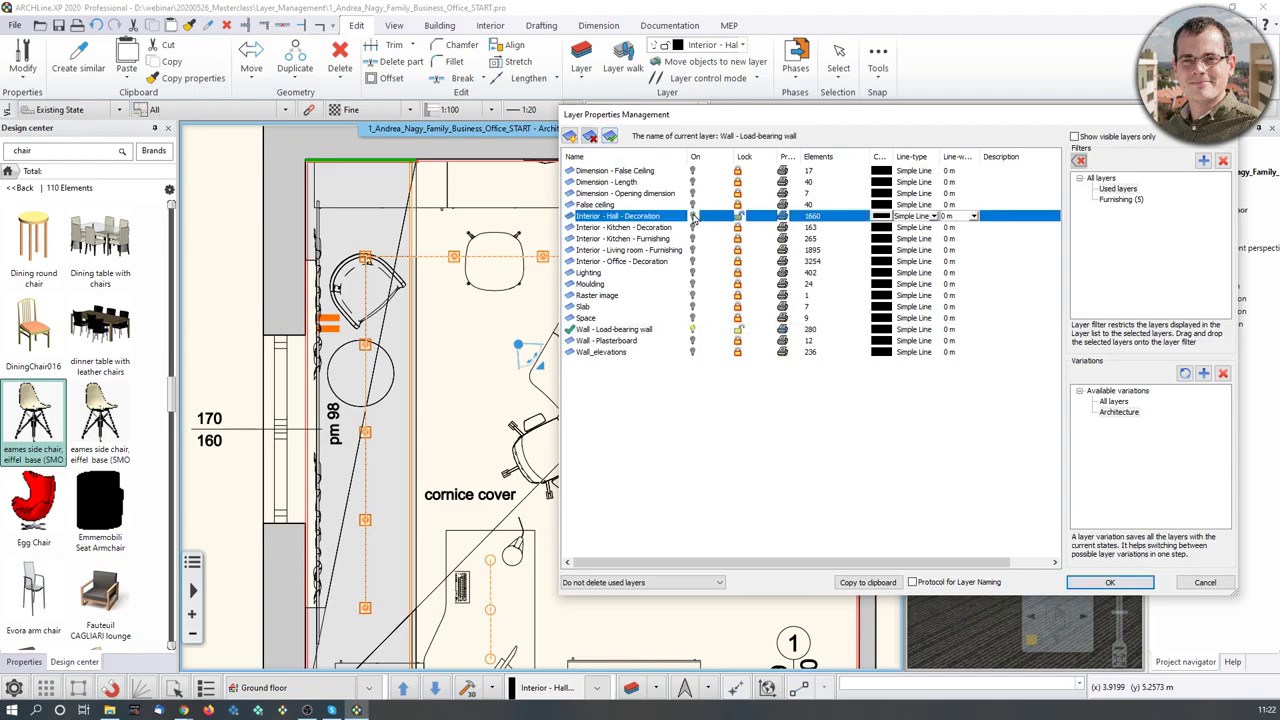
{"action": "left_click", "coordinate": [797, 460]}
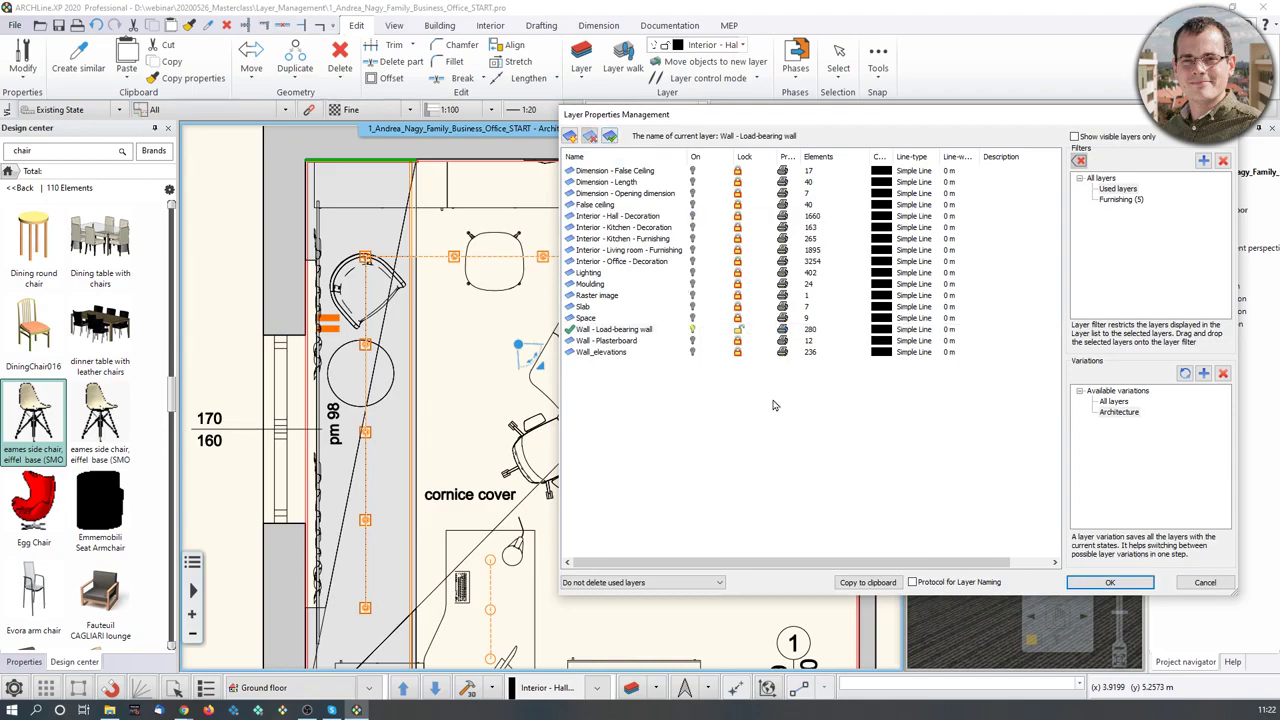
- Turn on the Wall - Plasterboard, Space, Slab, Dimension - Length and Dimension - Opening dimension layers
{"action": "left_click", "coordinate": [695, 341]}
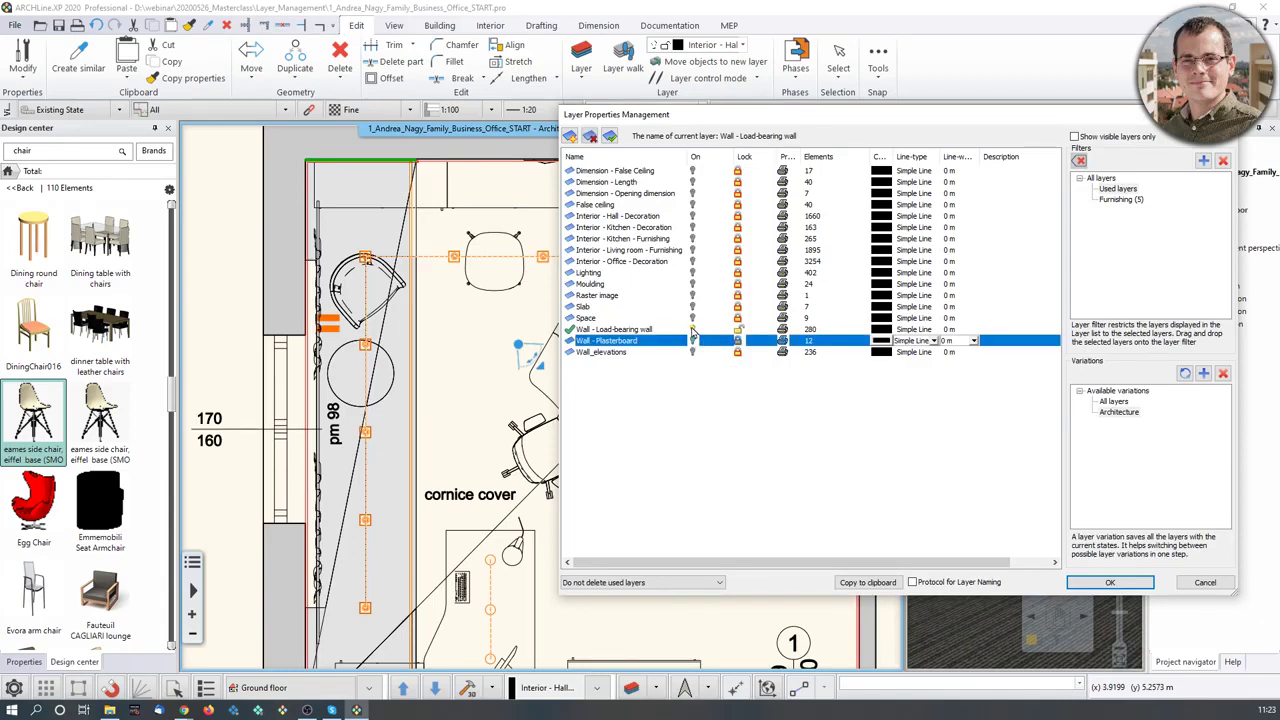
{"action": "left_click", "coordinate": [691, 318]}
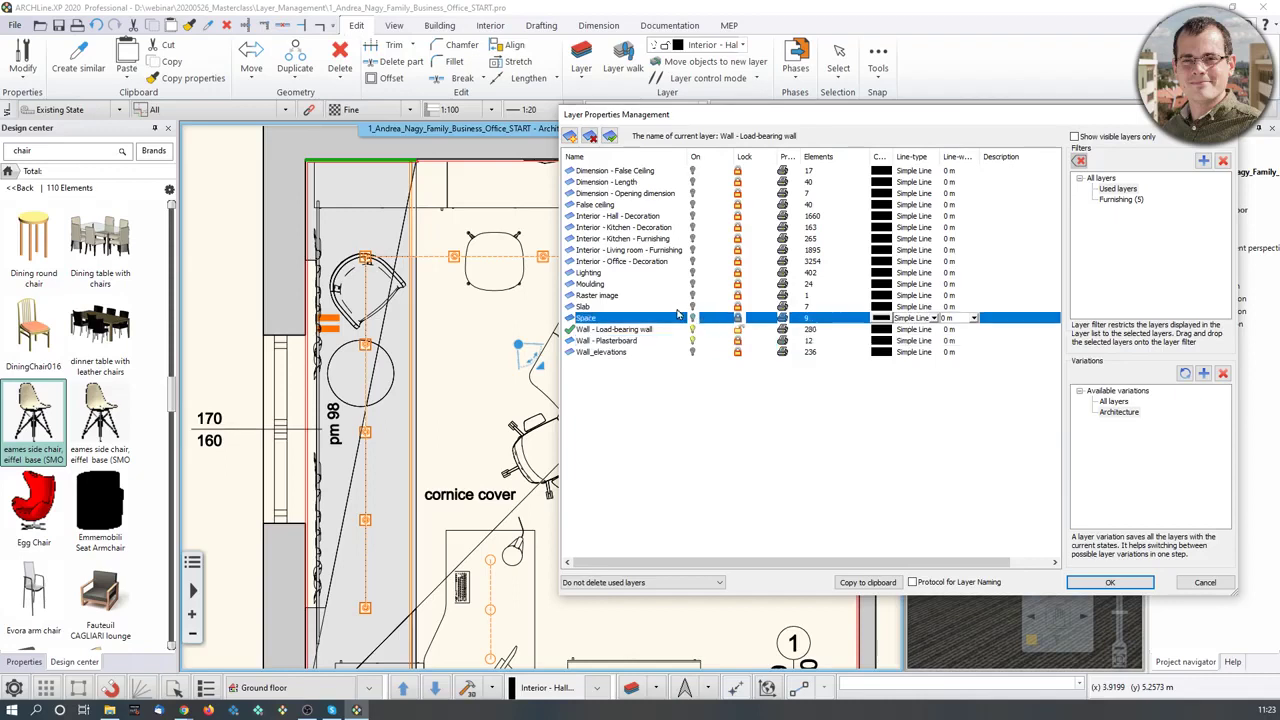
{"action": "left_click", "coordinate": [690, 307]}
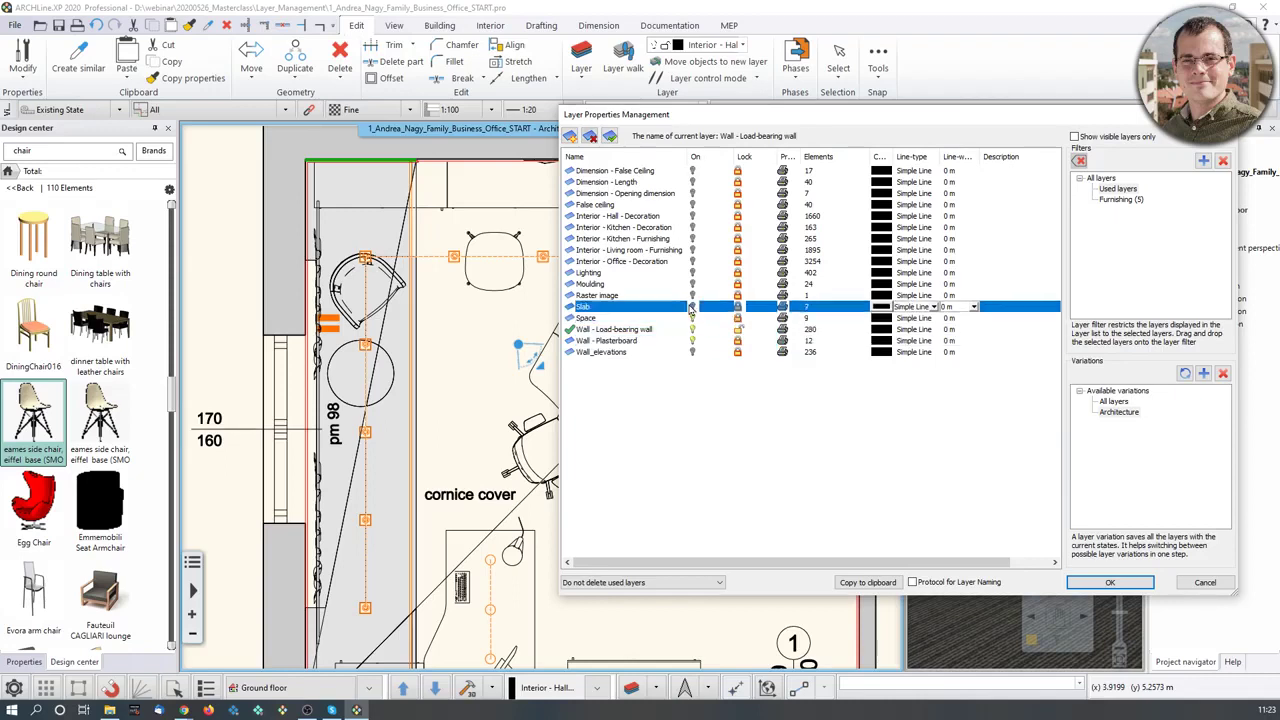
{"action": "left_click", "coordinate": [693, 182]}
{"action": "left_click", "coordinate": [695, 194]}
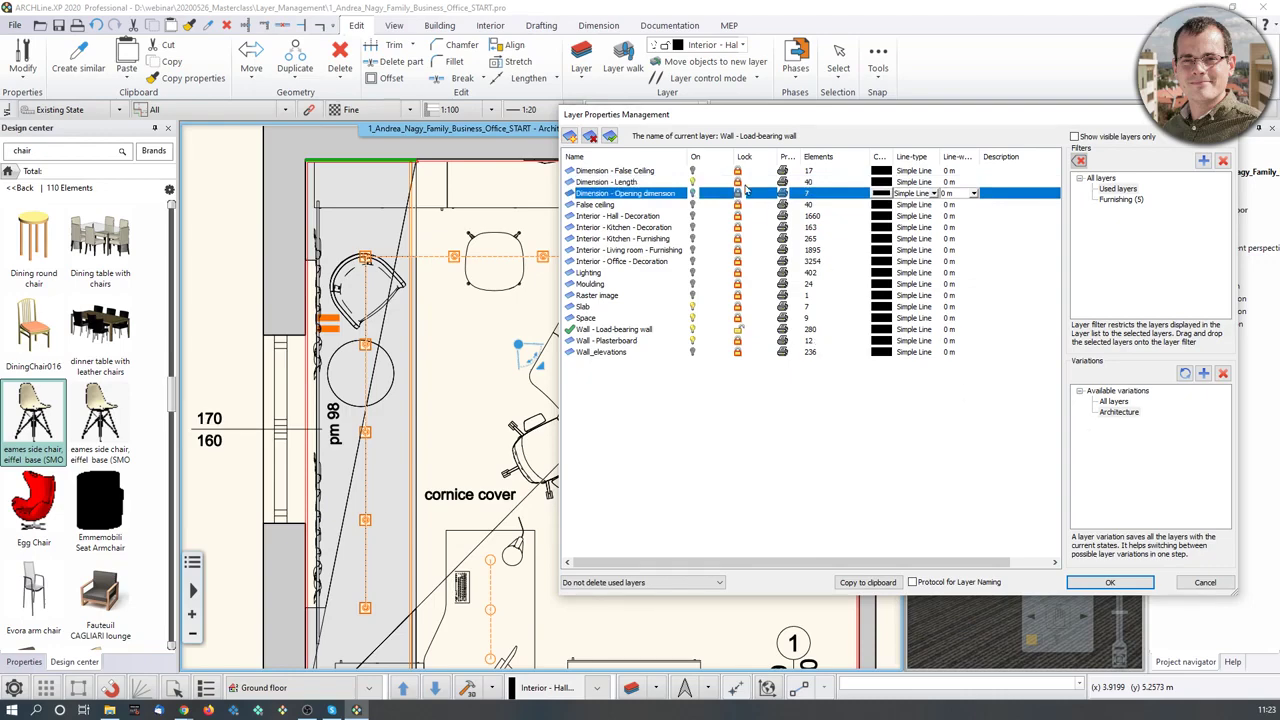
- Update the Architecture variation with the current layer states, then test it by switching to All layers and back to Architecture
{"action": "left_click", "coordinate": [1185, 375]}
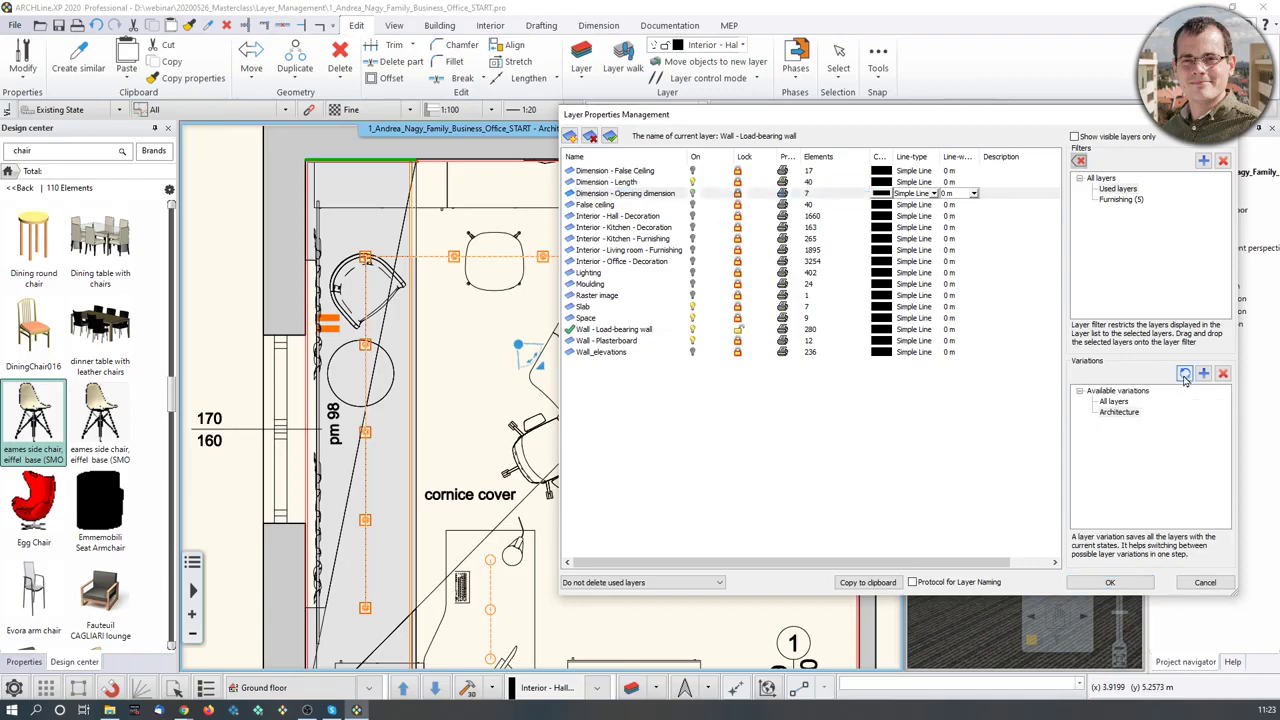
{"action": "left_click", "coordinate": [1124, 402]}
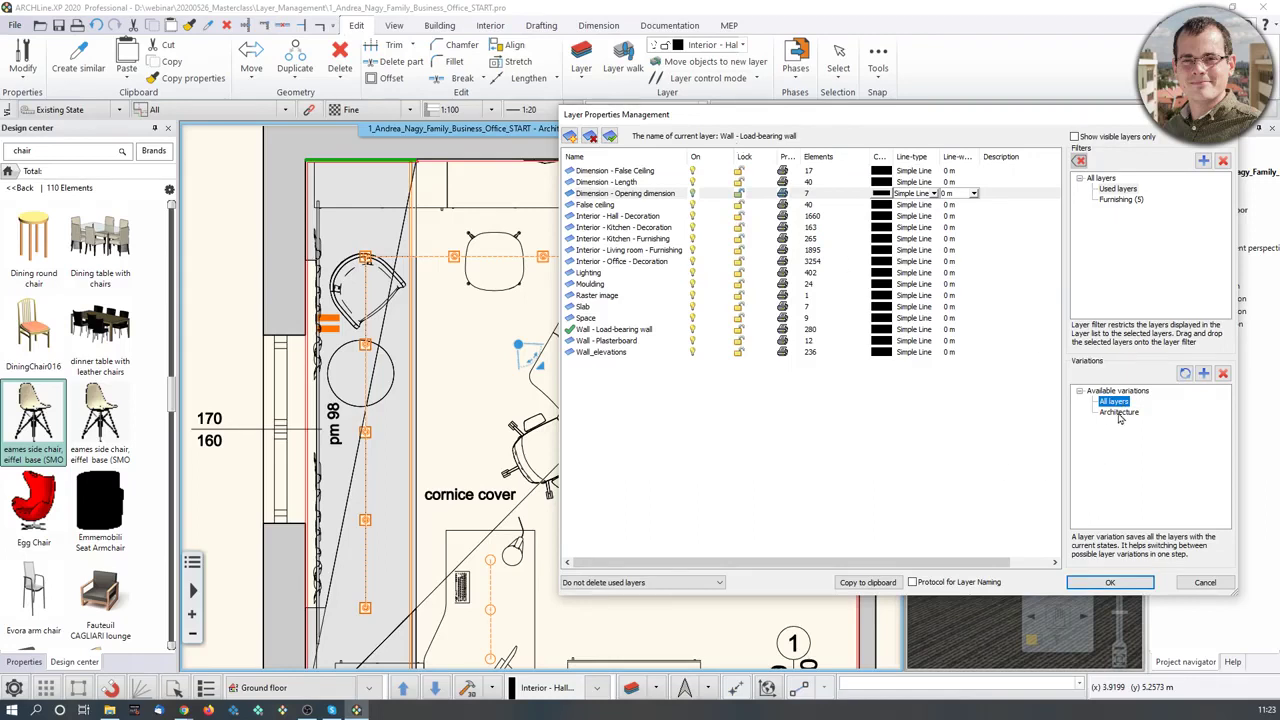
{"action": "left_click", "coordinate": [1119, 414]}
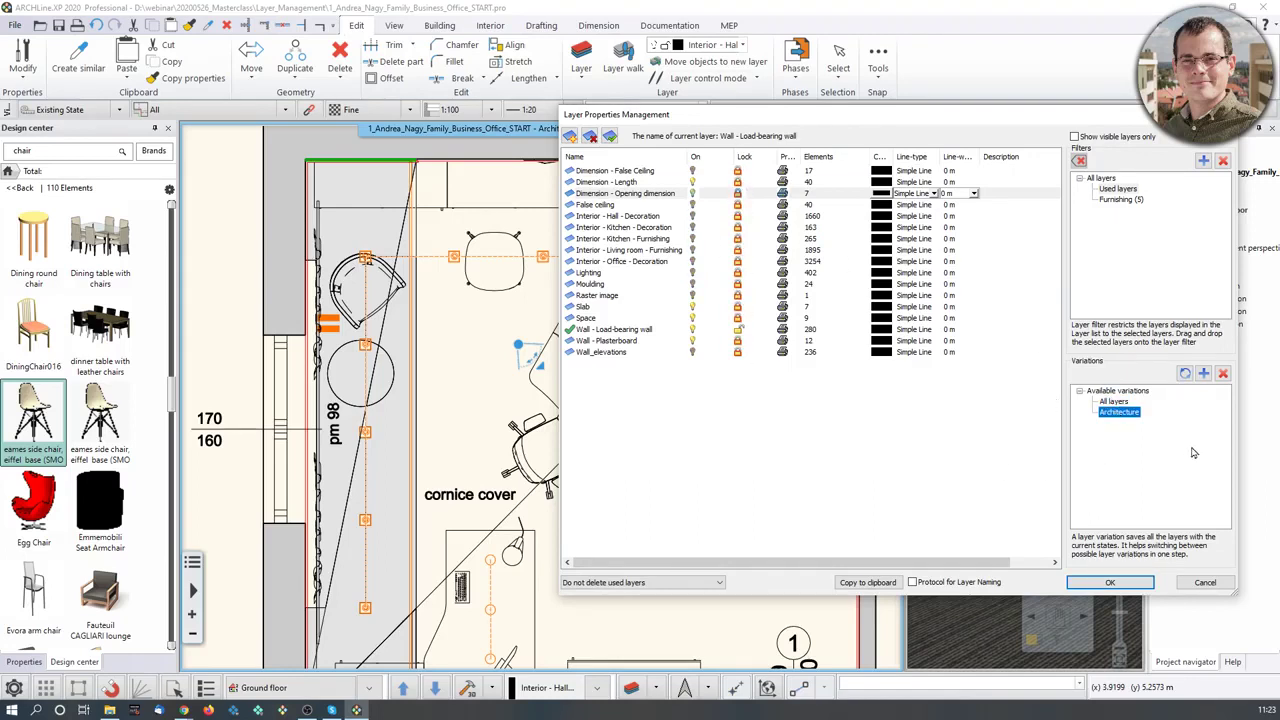
- Create another layer variation and name it Furnishing
{"action": "left_click", "coordinate": [1203, 373]}
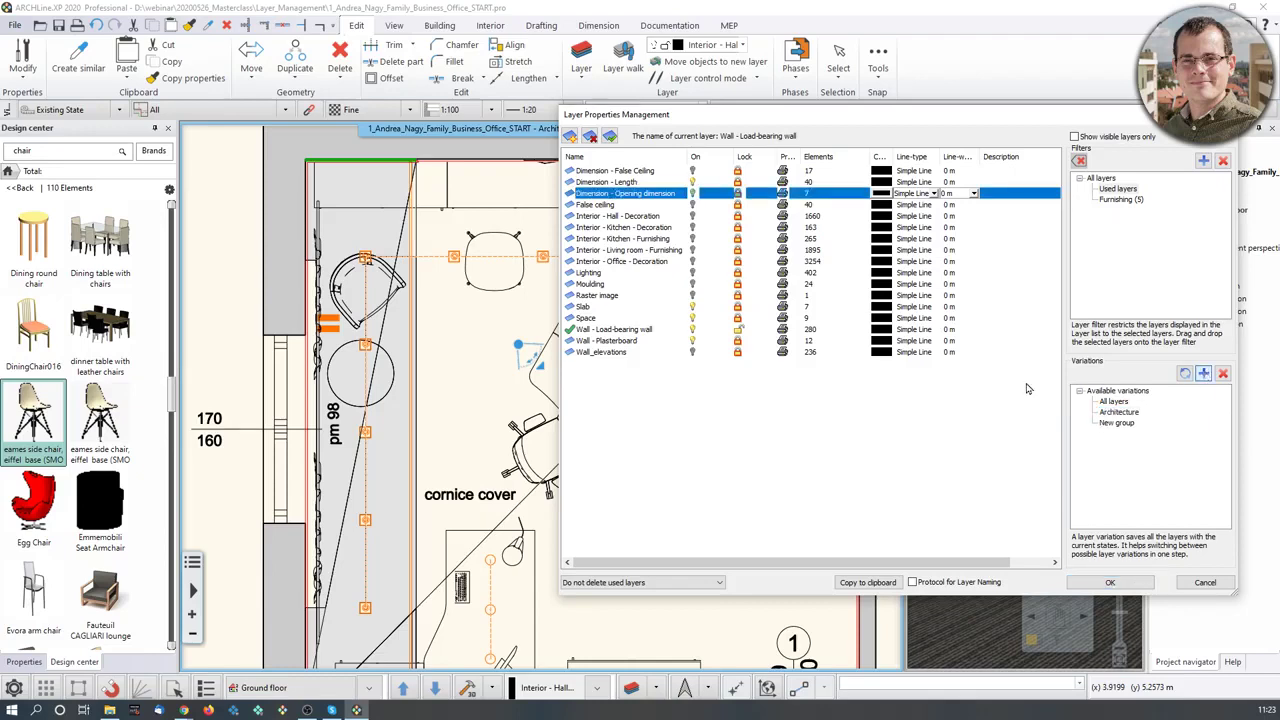
{"action": "left_click", "coordinate": [1120, 424]}
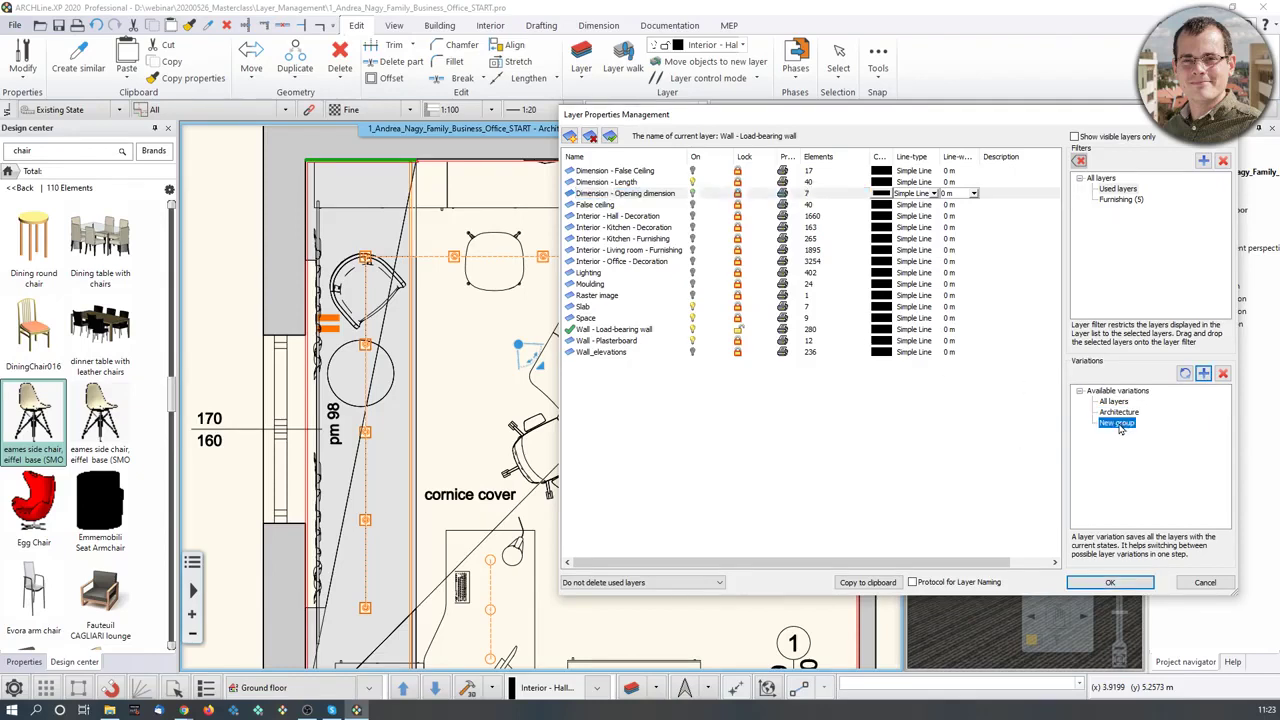
{"action": "right_click", "coordinate": [1120, 425]}
{"action": "left_click", "coordinate": [1138, 478]}
{"action": "type", "text": "Furnishing"}
{"action": "key", "text": "Return"}
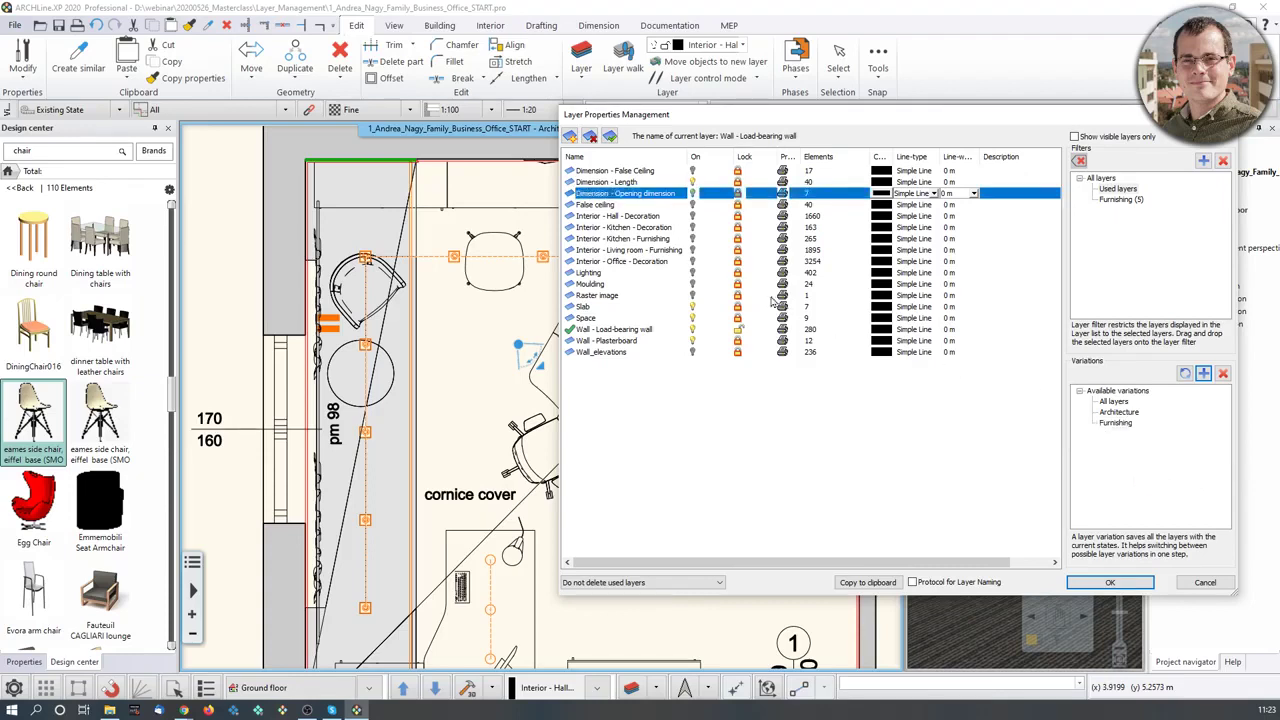
- Turn on and unlock all the used layers at once
{"action": "left_click", "coordinate": [692, 228]}
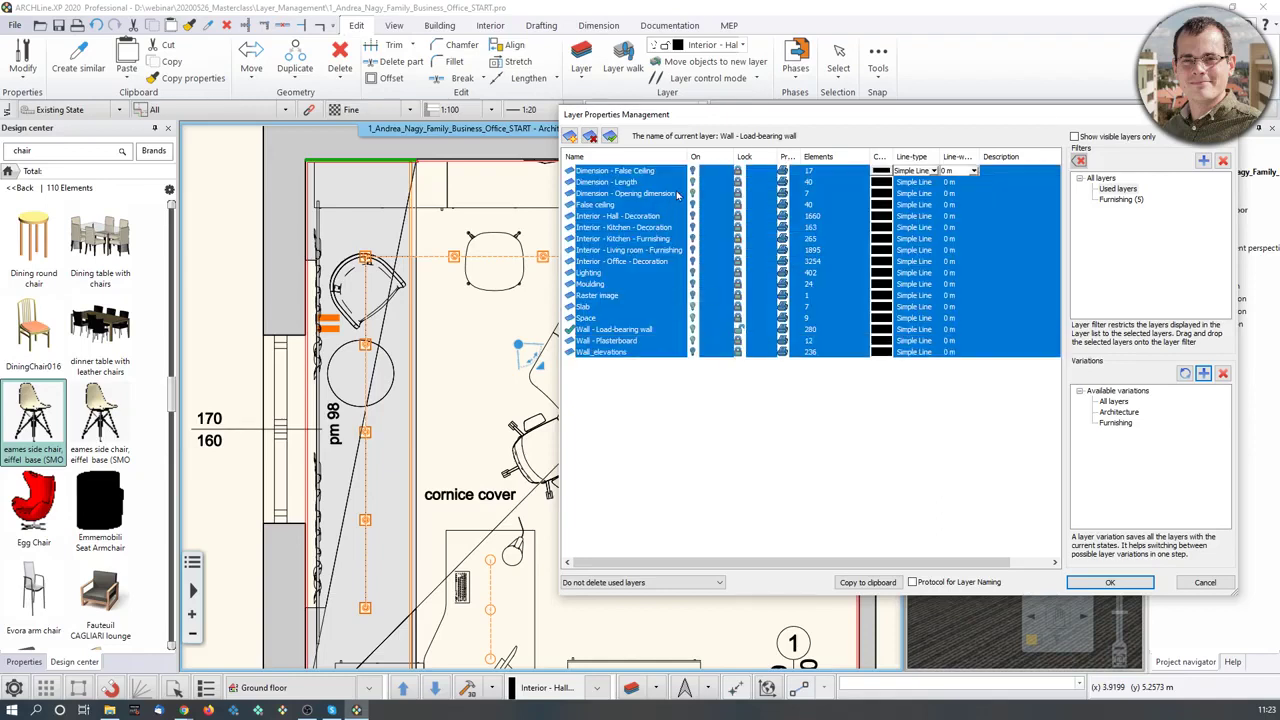
{"action": "key", "text": "ctrl+a"}
{"action": "left_click", "coordinate": [808, 463]}
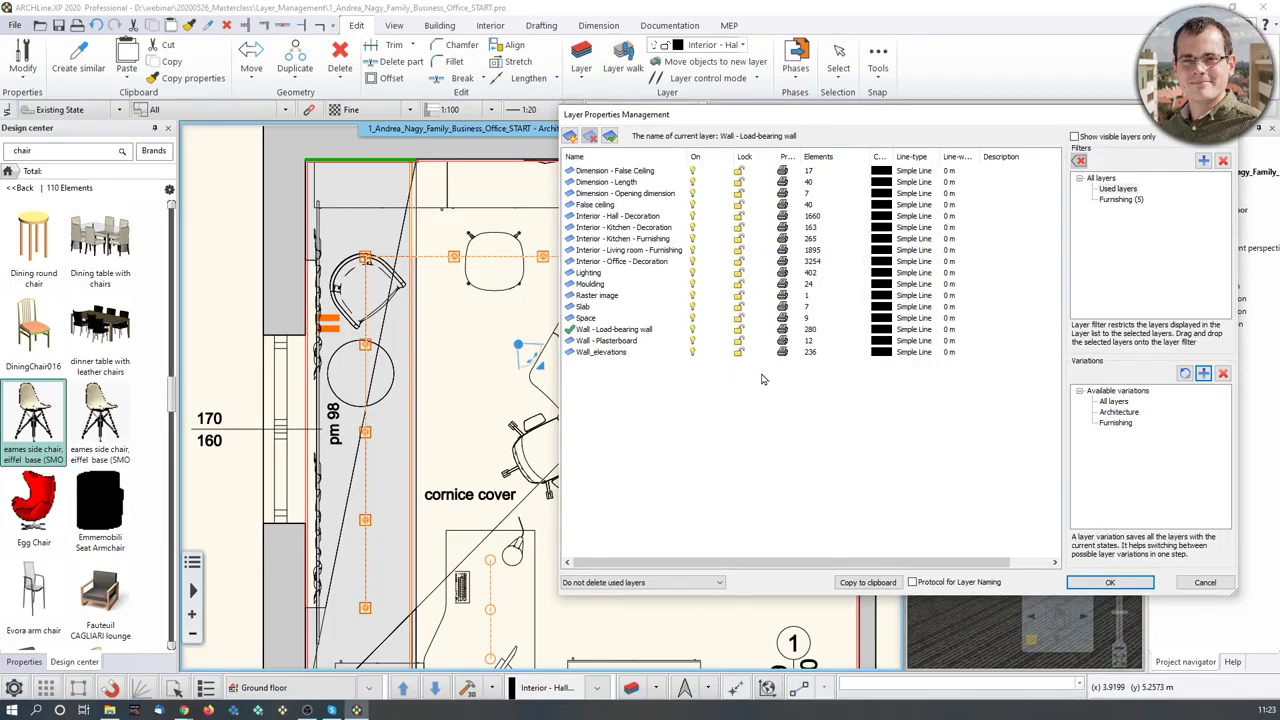
- Turn off the Wall_elevations, Space, Lighting and three Dimension layers, and update the Furnishing variation with these states
{"action": "left_click", "coordinate": [692, 353]}
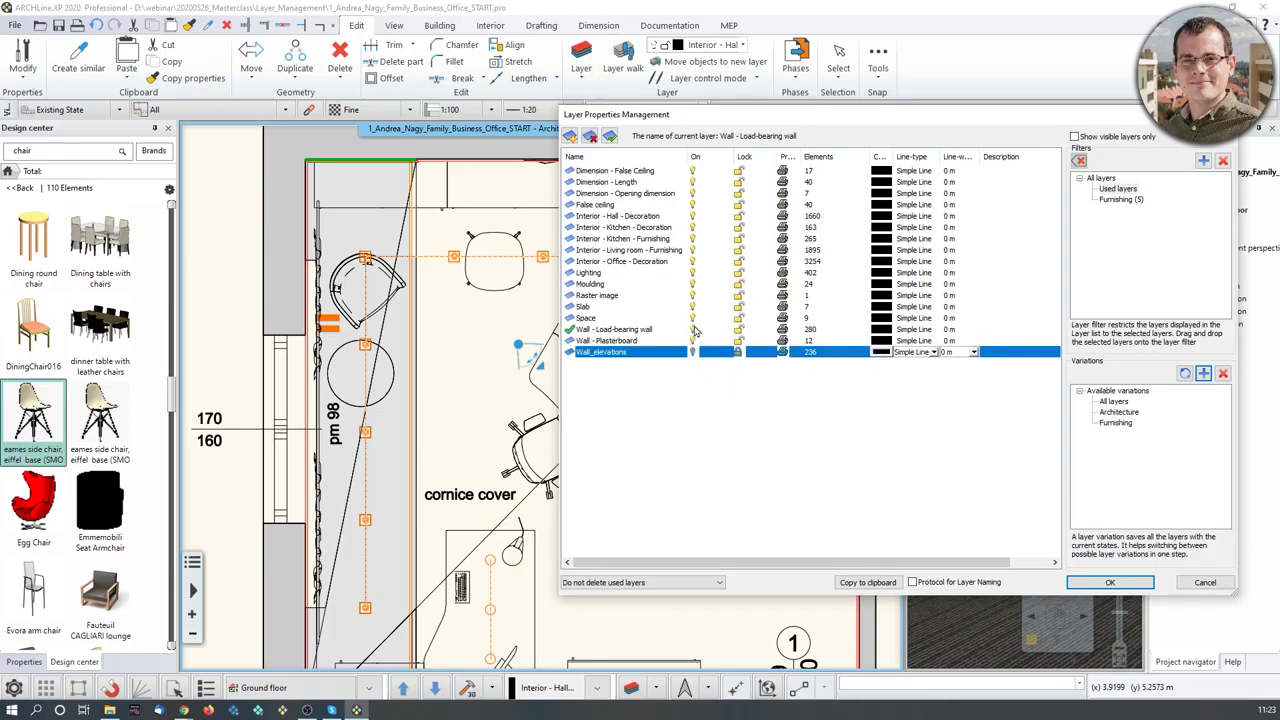
{"action": "left_click", "coordinate": [693, 319]}
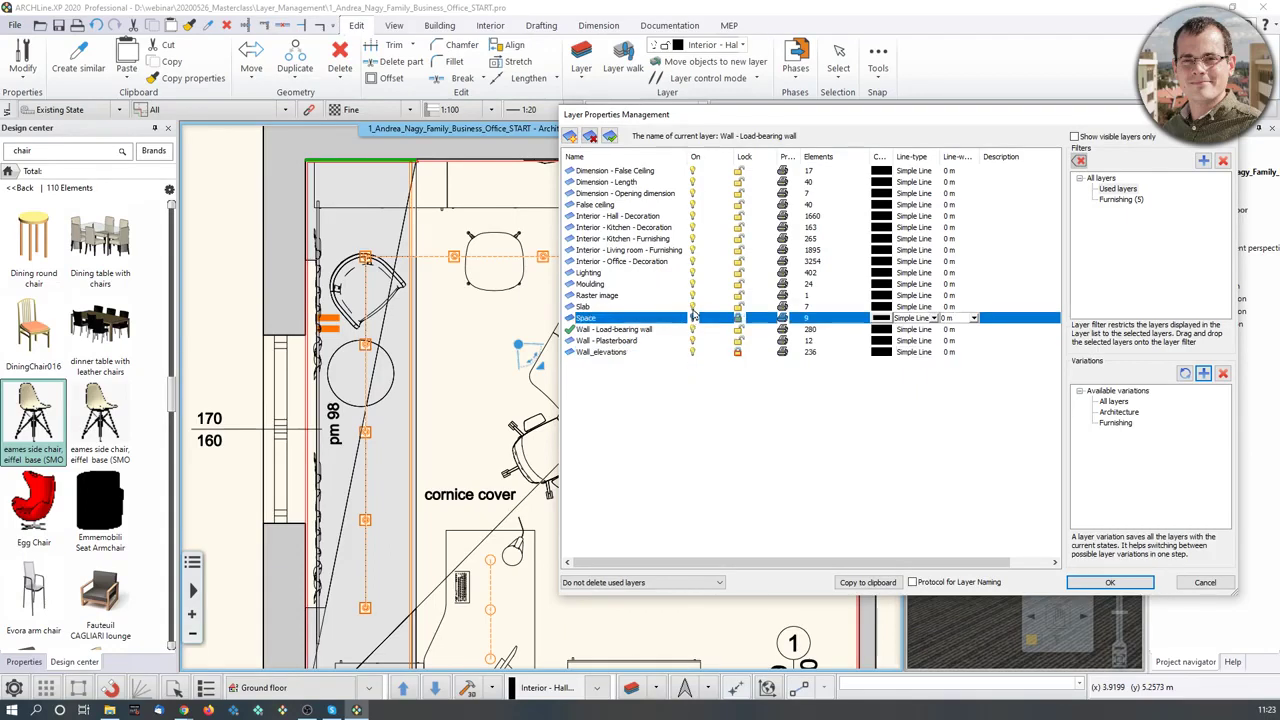
{"action": "left_click", "coordinate": [693, 307]}
{"action": "left_click", "coordinate": [695, 296]}
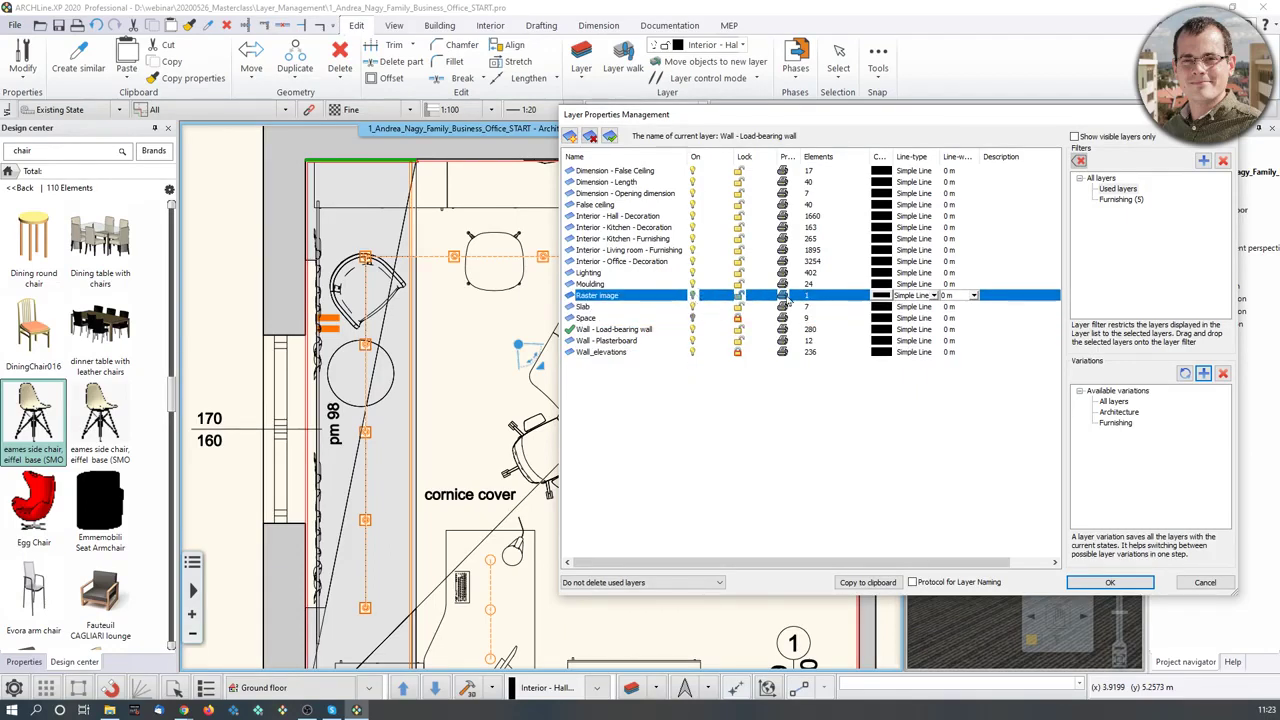
{"action": "left_click", "coordinate": [694, 273]}
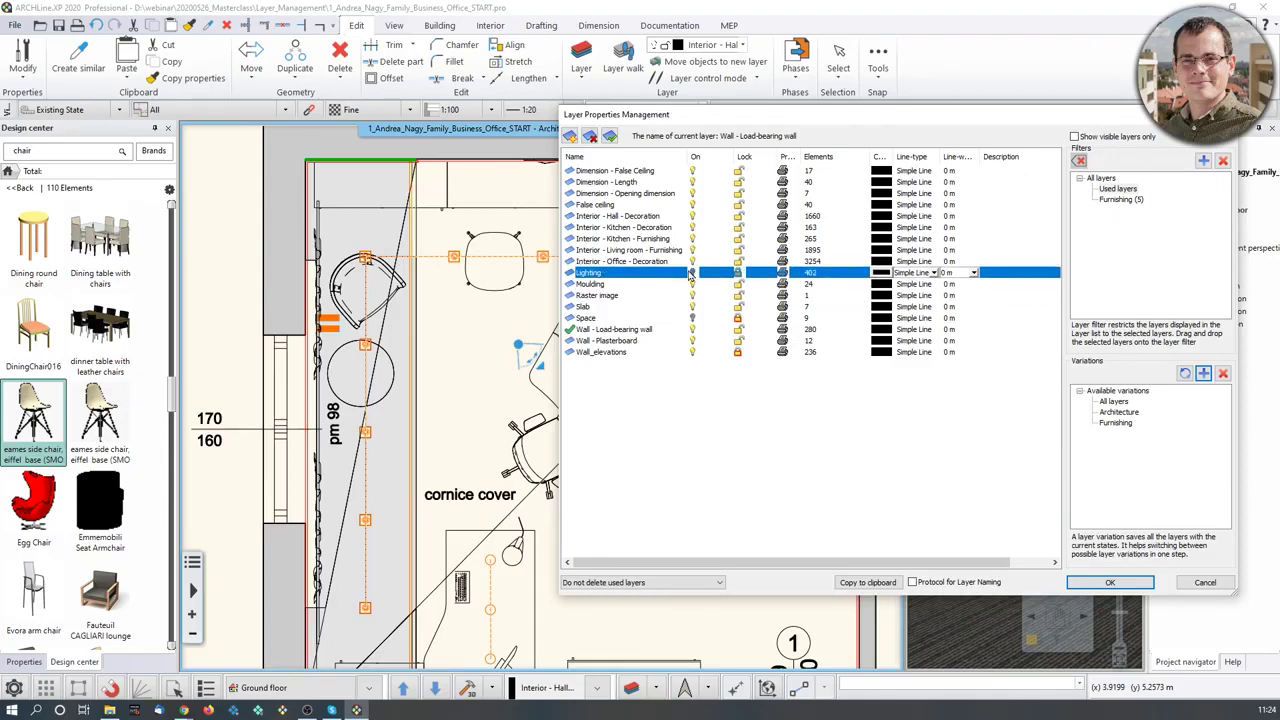
{"action": "left_click", "coordinate": [694, 194]}
{"action": "left_click", "coordinate": [693, 182]}
{"action": "left_click", "coordinate": [694, 171]}
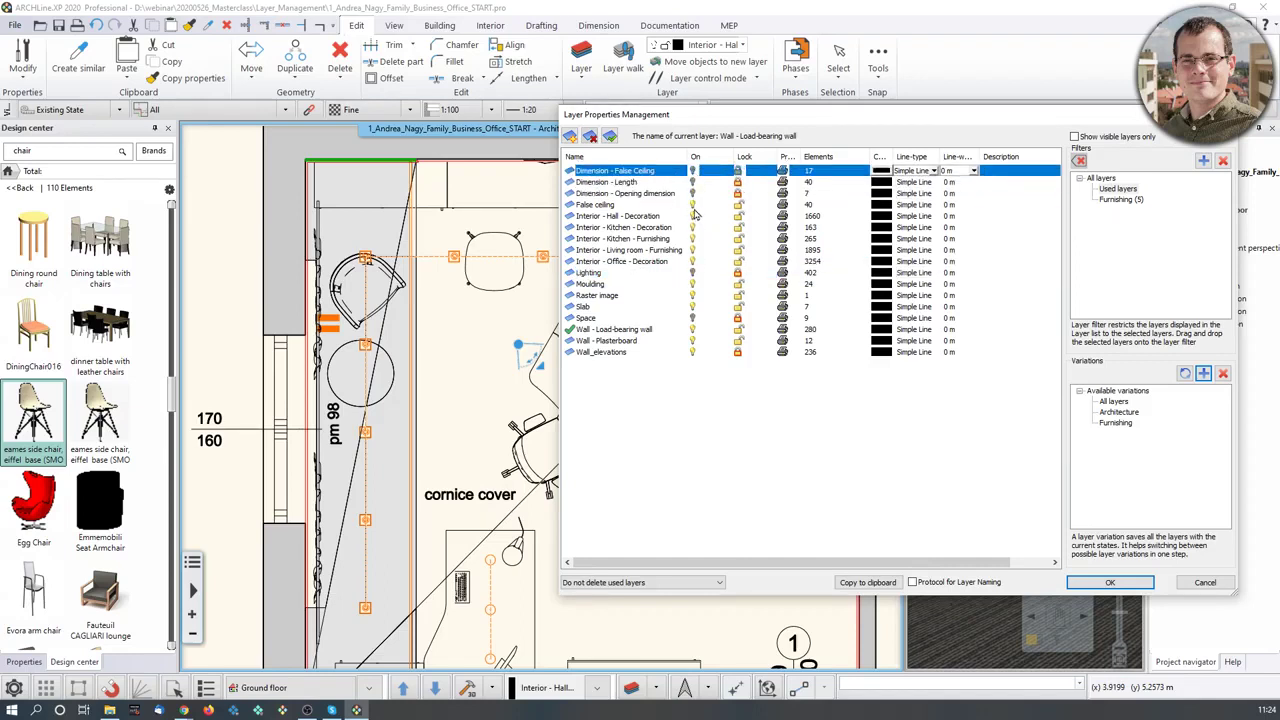
{"action": "left_click", "coordinate": [1185, 374]}
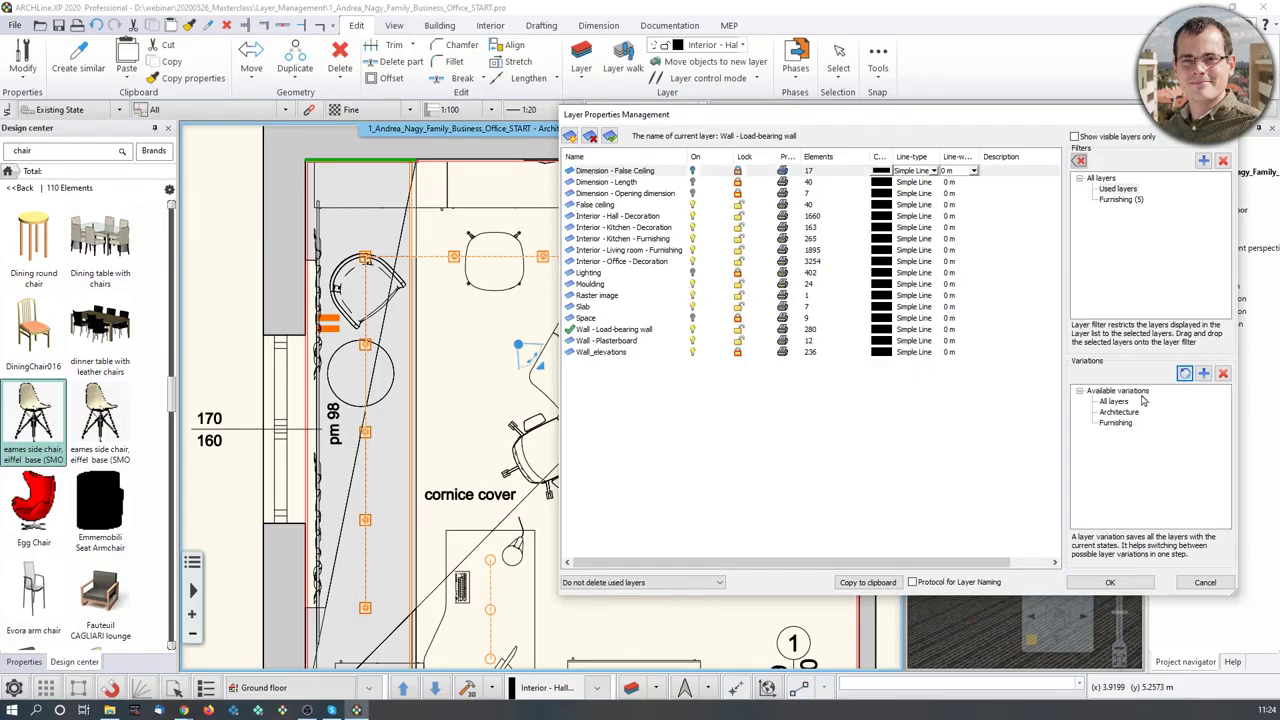
- Create another layer variation and name it Electrical
{"action": "left_click", "coordinate": [1203, 373]}
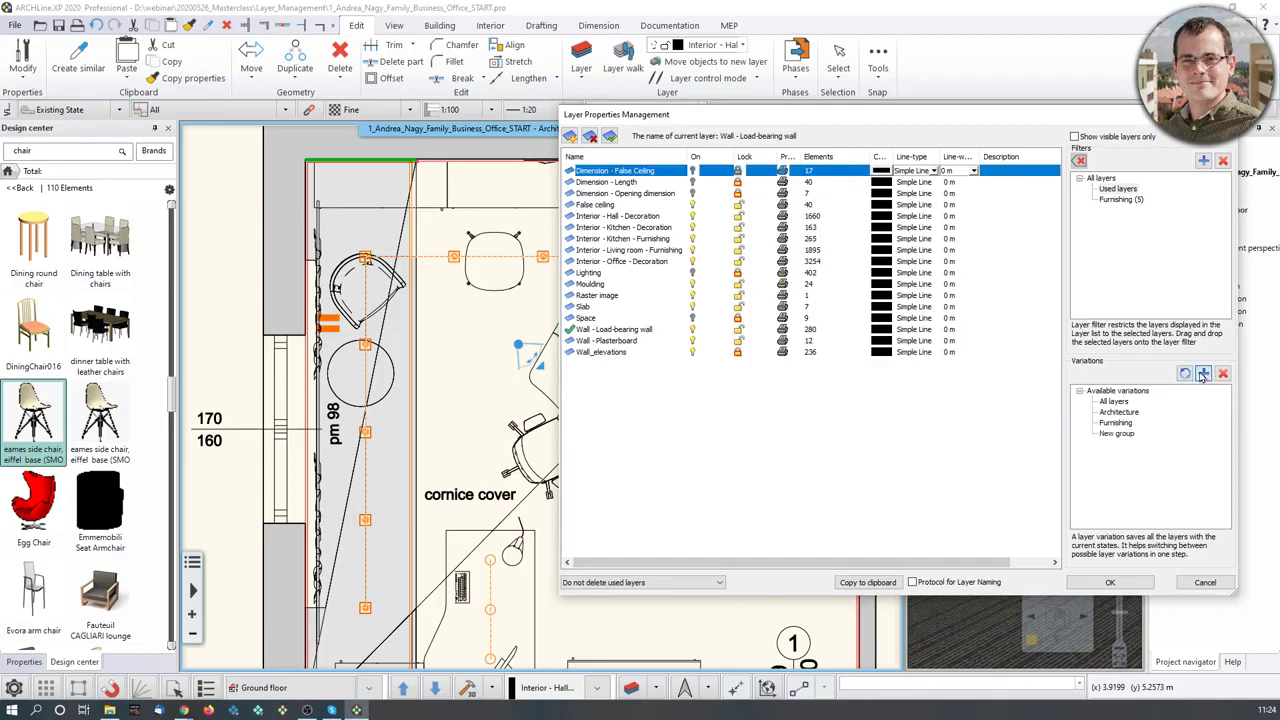
{"action": "right_click", "coordinate": [1131, 435]}
{"action": "left_click", "coordinate": [1162, 487]}
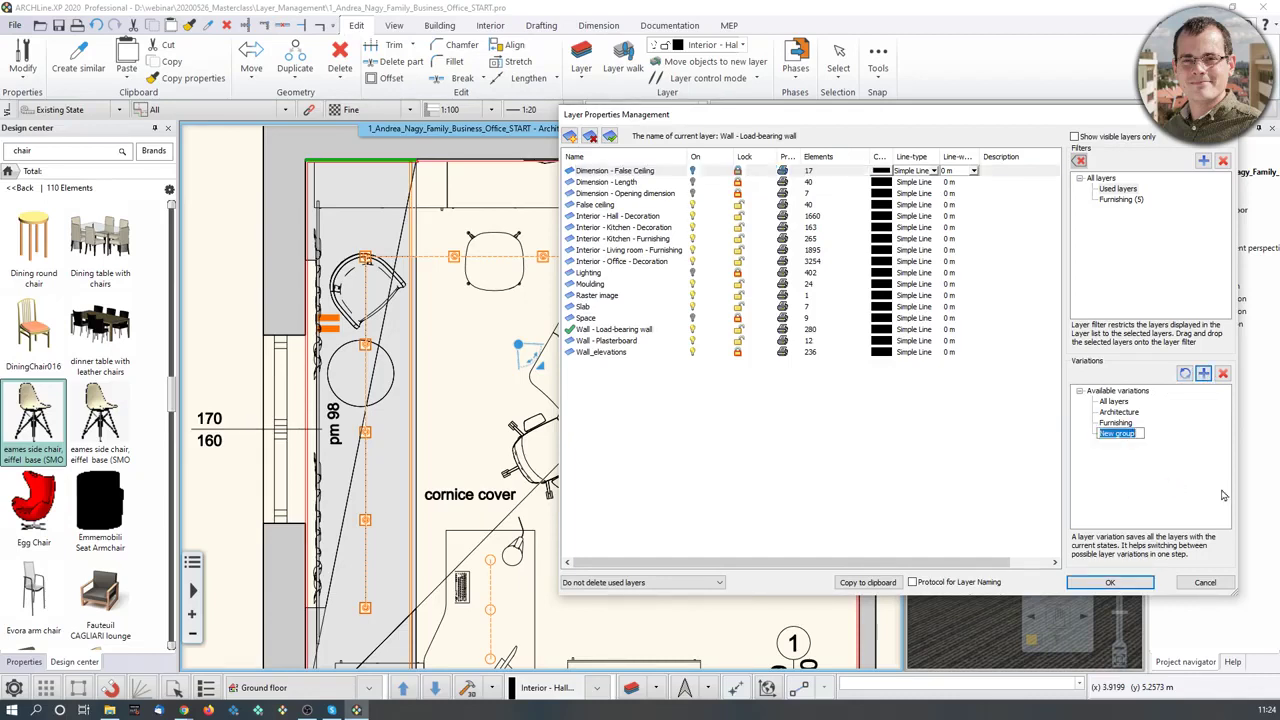
{"action": "type", "text": "Electrical"}
{"action": "key", "text": "Return"}
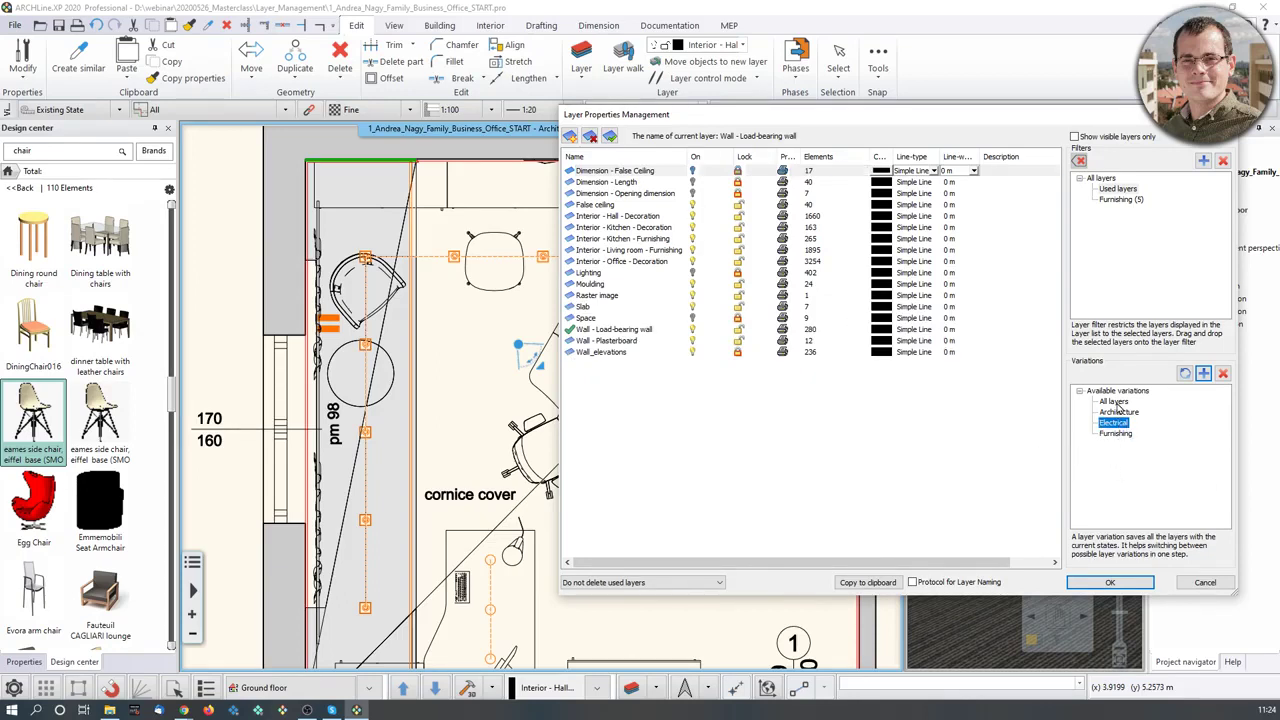
- Apply the All layers variation and then the Architecture variation to compare their saved layer states
{"action": "left_click", "coordinate": [1115, 402]}
{"action": "left_click", "coordinate": [1119, 412]}
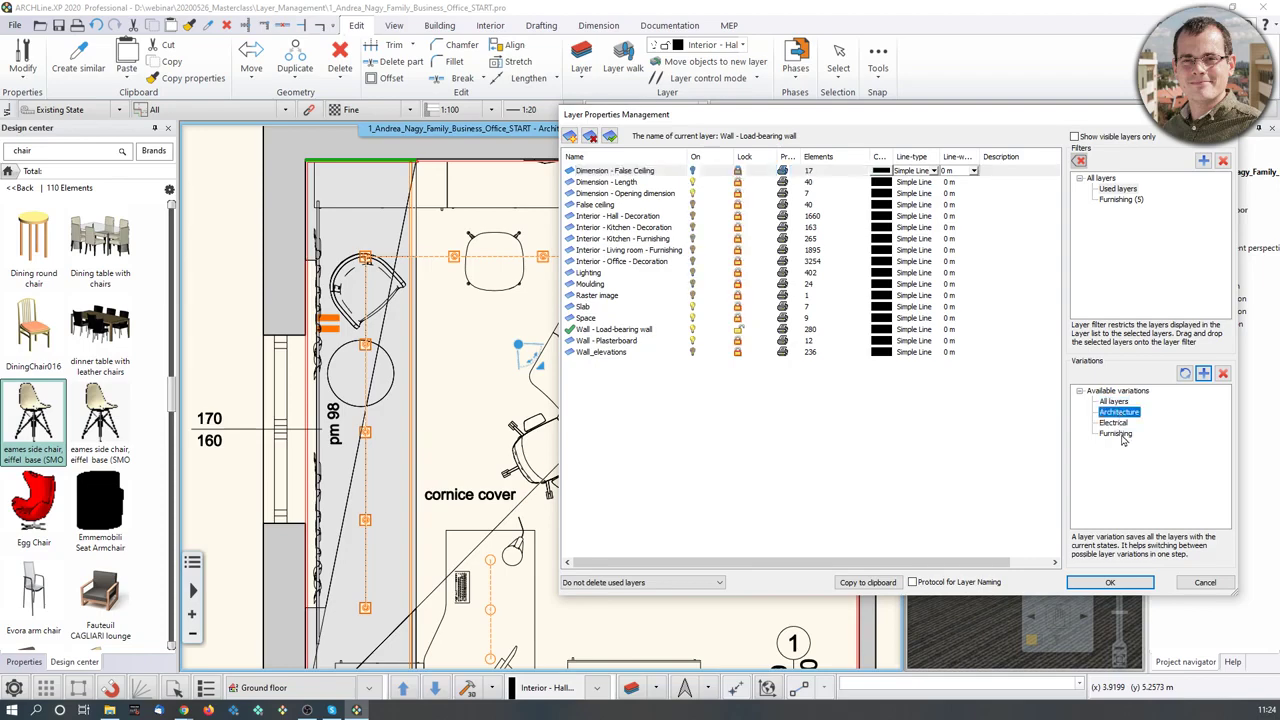
- Load the Furnishing layer variation, turn off the Space layer and turn on the Moulding layer
{"action": "left_click", "coordinate": [1116, 434]}
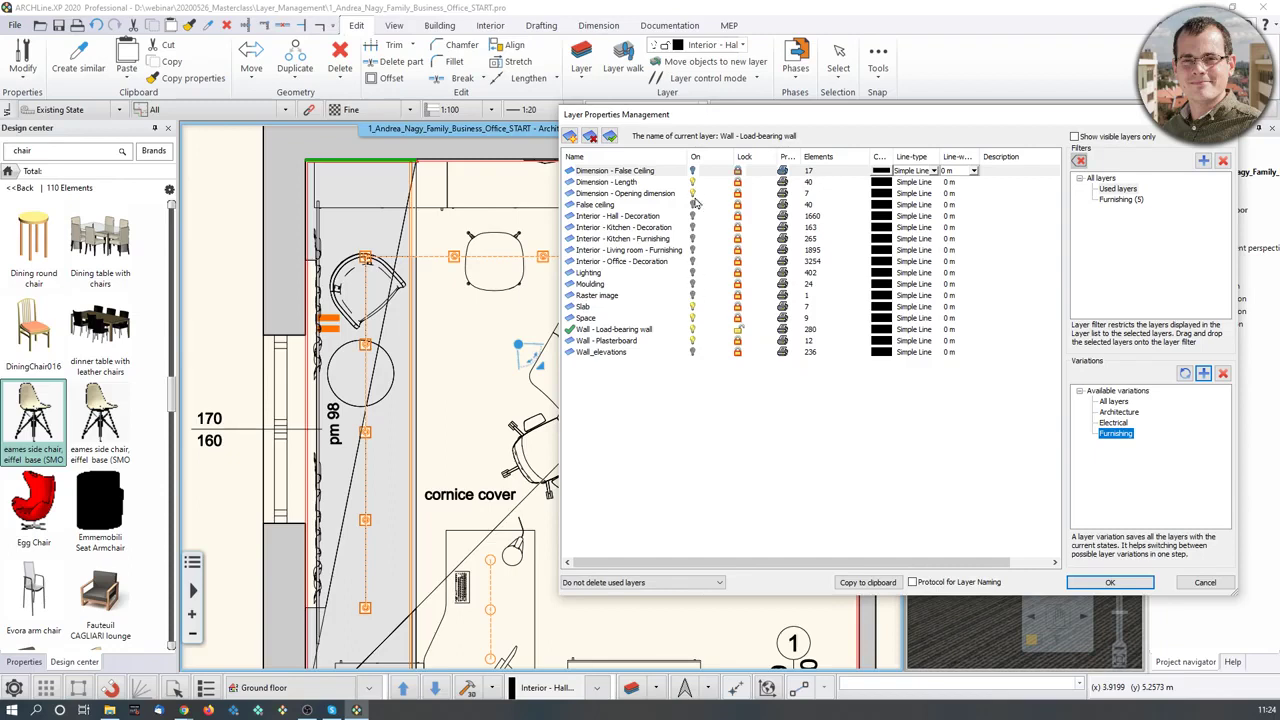
{"action": "left_click", "coordinate": [1116, 413]}
{"action": "left_click", "coordinate": [1116, 434]}
{"action": "left_click", "coordinate": [693, 318]}
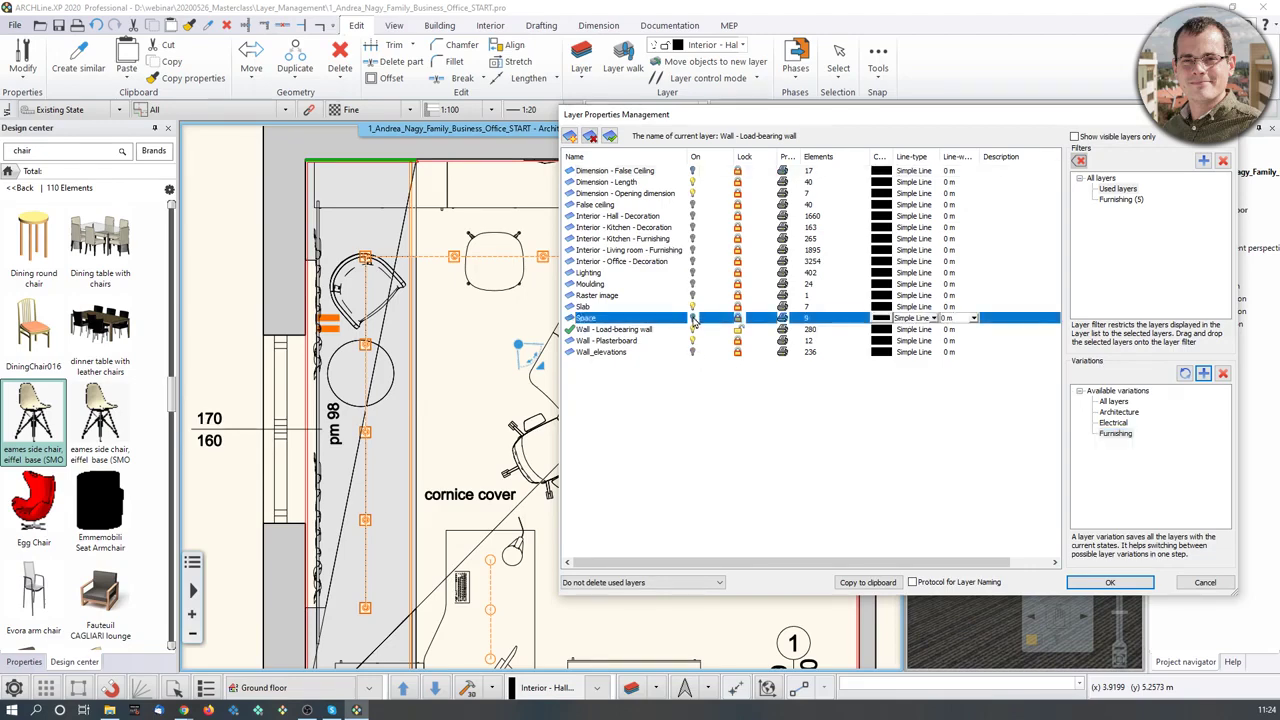
{"action": "left_click", "coordinate": [693, 285]}
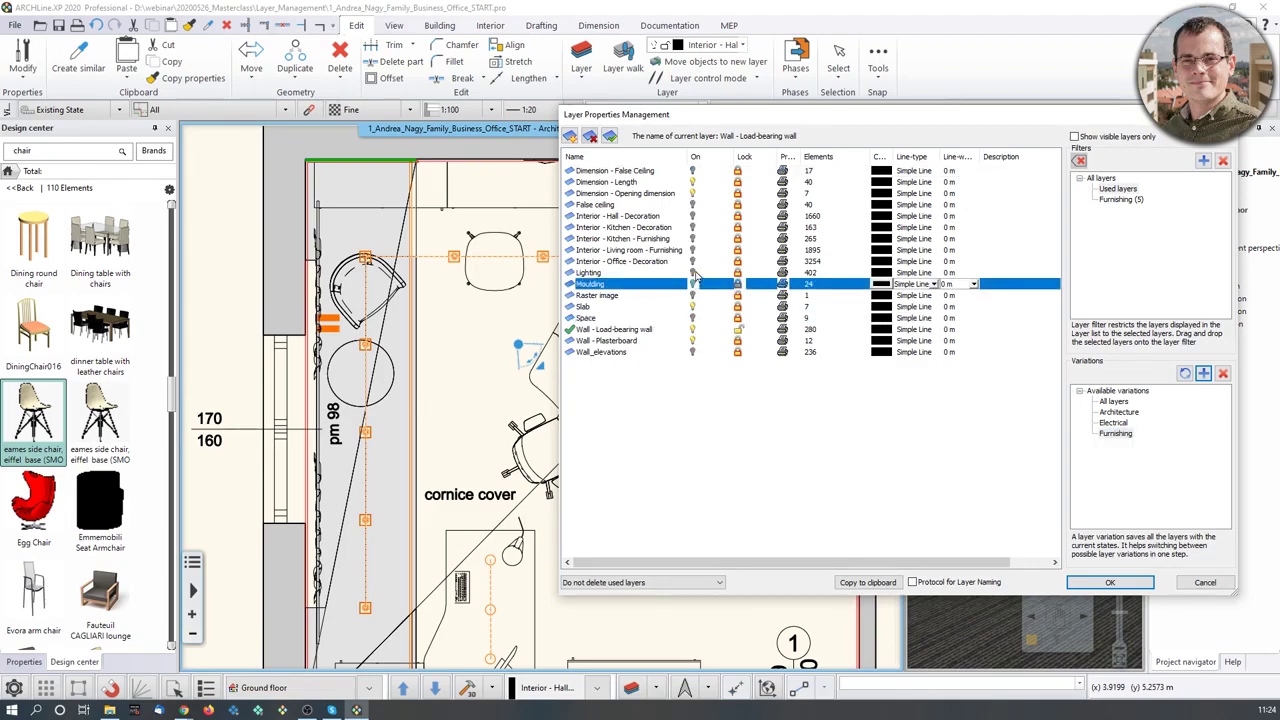
{"action": "left_click", "coordinate": [697, 274]}
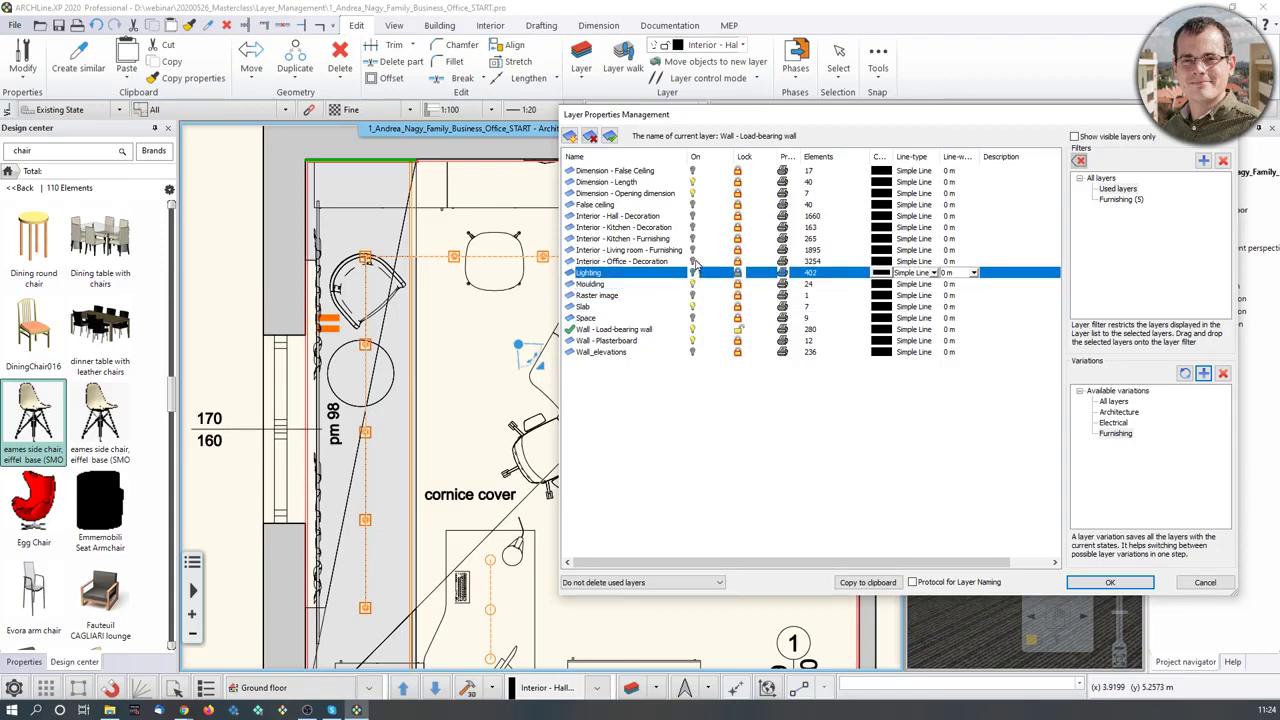
- Turn on the five Interior layers: Office Decoration, Living room Furnishing, Kitchen Furnishing, Kitchen Decoration and Hall Decoration
{"action": "left_click", "coordinate": [694, 262]}
{"action": "left_click", "coordinate": [694, 250]}
{"action": "left_click", "coordinate": [694, 239]}
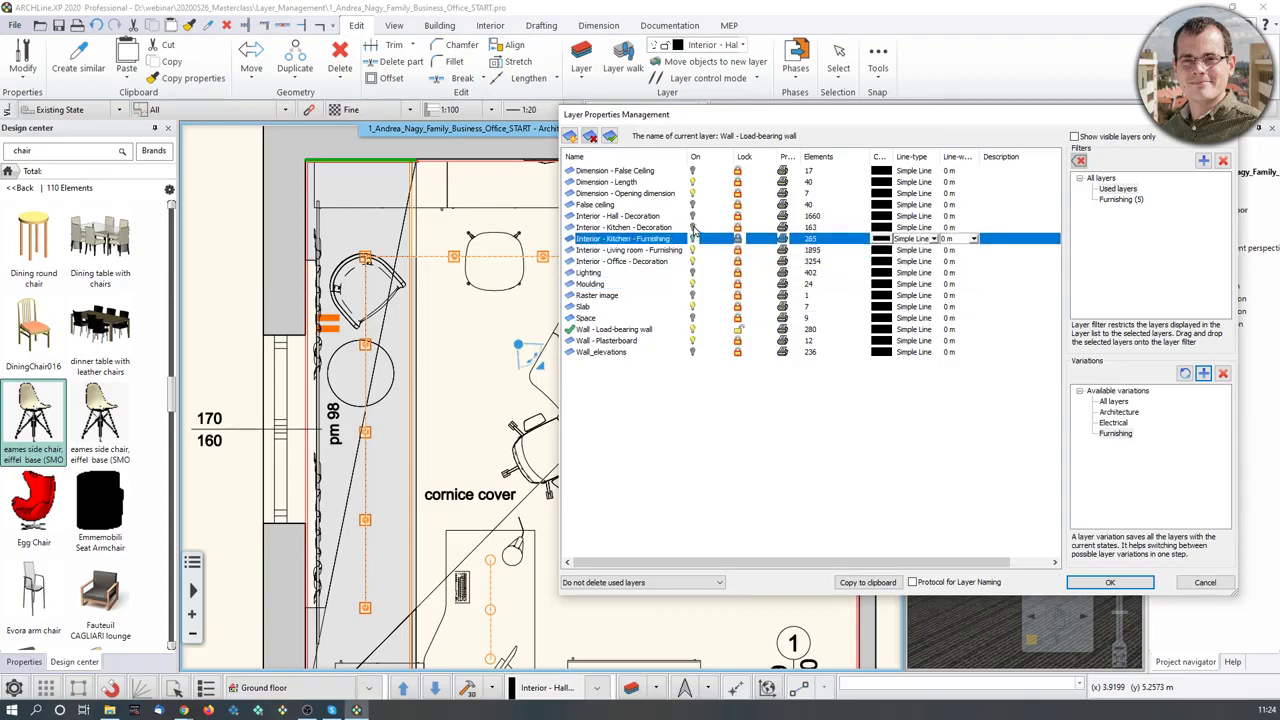
{"action": "left_click", "coordinate": [694, 228]}
{"action": "left_click", "coordinate": [694, 216]}
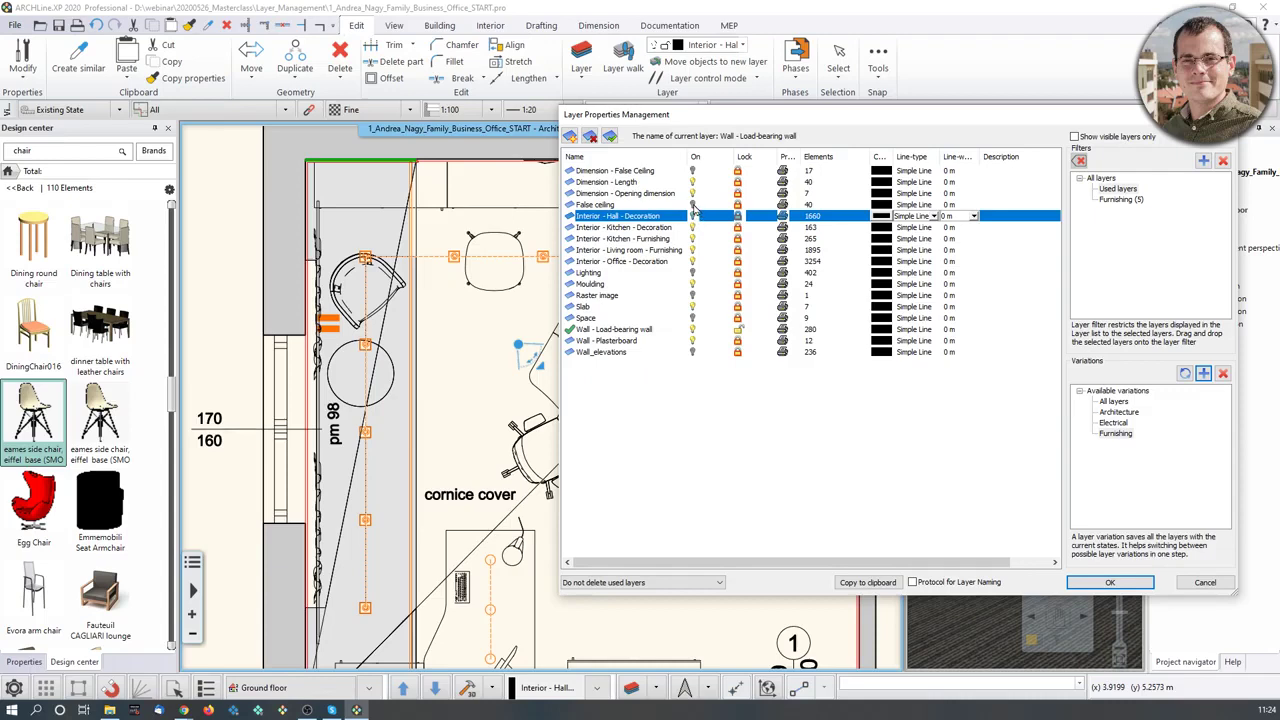
- Turn on the False ceiling layer and turn off the Dimension - Opening dimension and Dimension - Length layers
{"action": "left_click", "coordinate": [693, 204]}
{"action": "left_click", "coordinate": [693, 193]}
{"action": "left_click", "coordinate": [693, 182]}
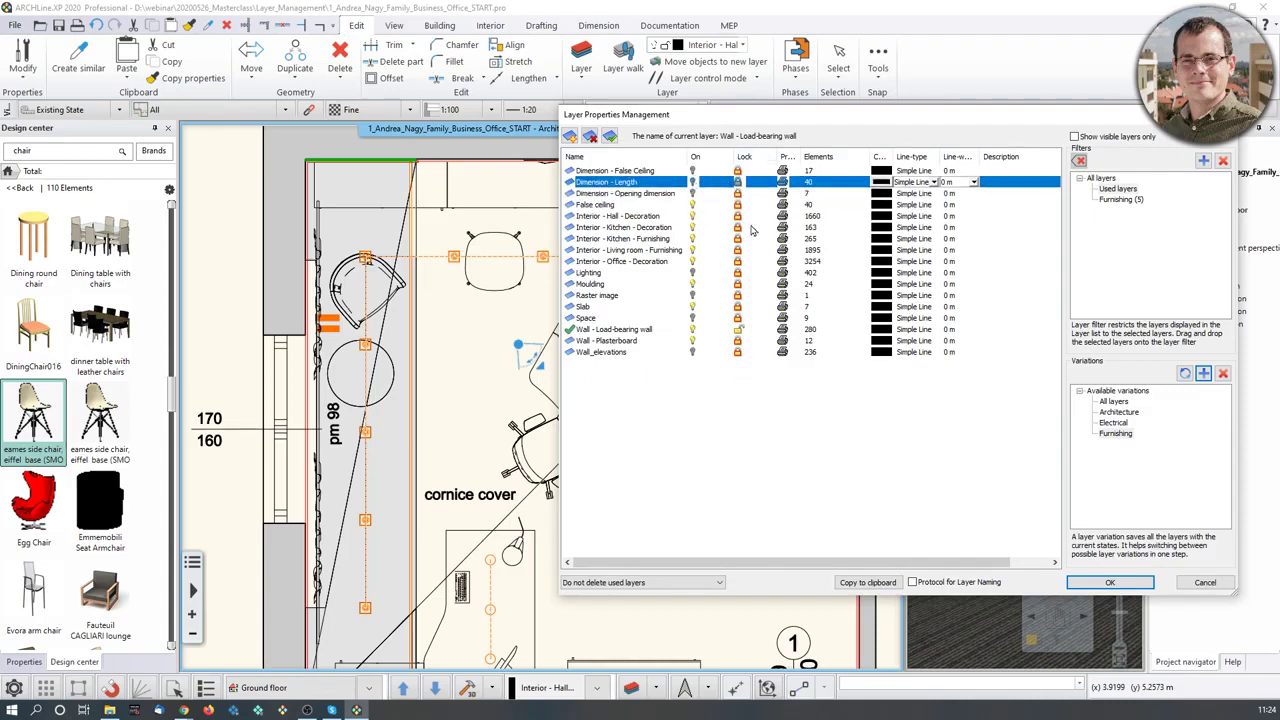
- Unlock the False ceiling layer and all five Interior decoration and furnishing layers
{"action": "left_click", "coordinate": [737, 194]}
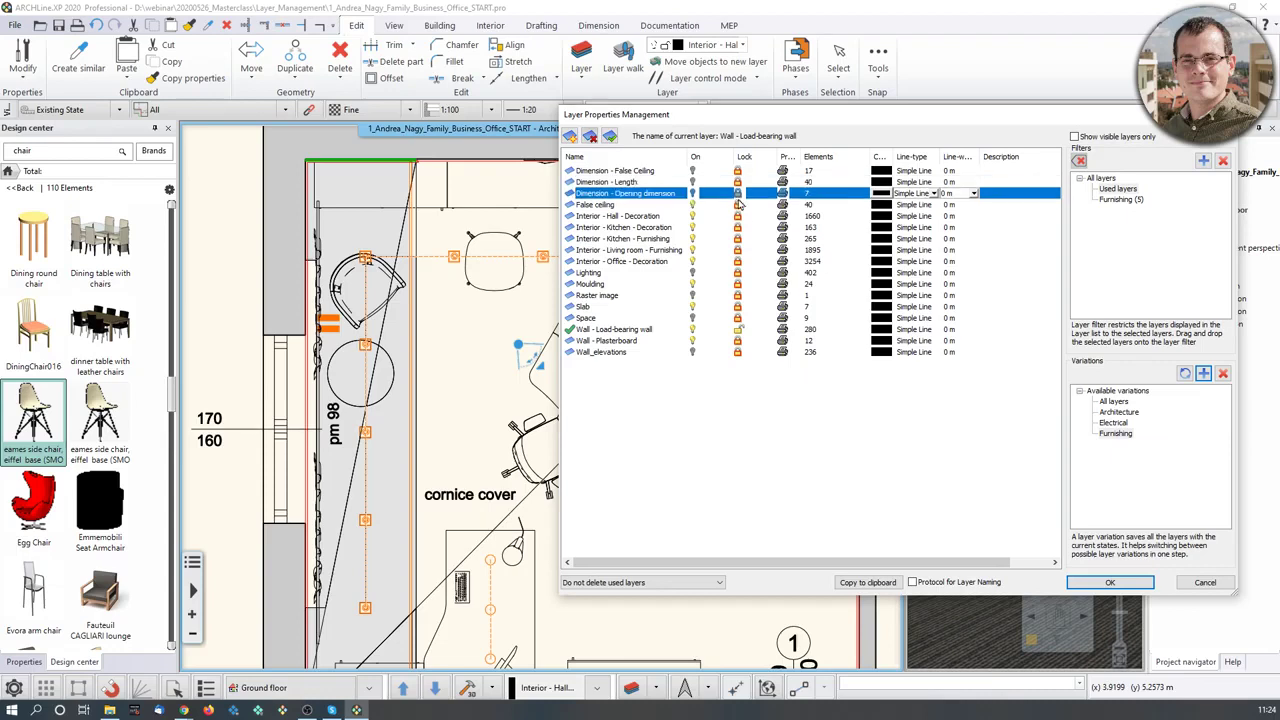
{"action": "left_click", "coordinate": [739, 205]}
{"action": "left_click", "coordinate": [739, 216]}
{"action": "left_click", "coordinate": [739, 228]}
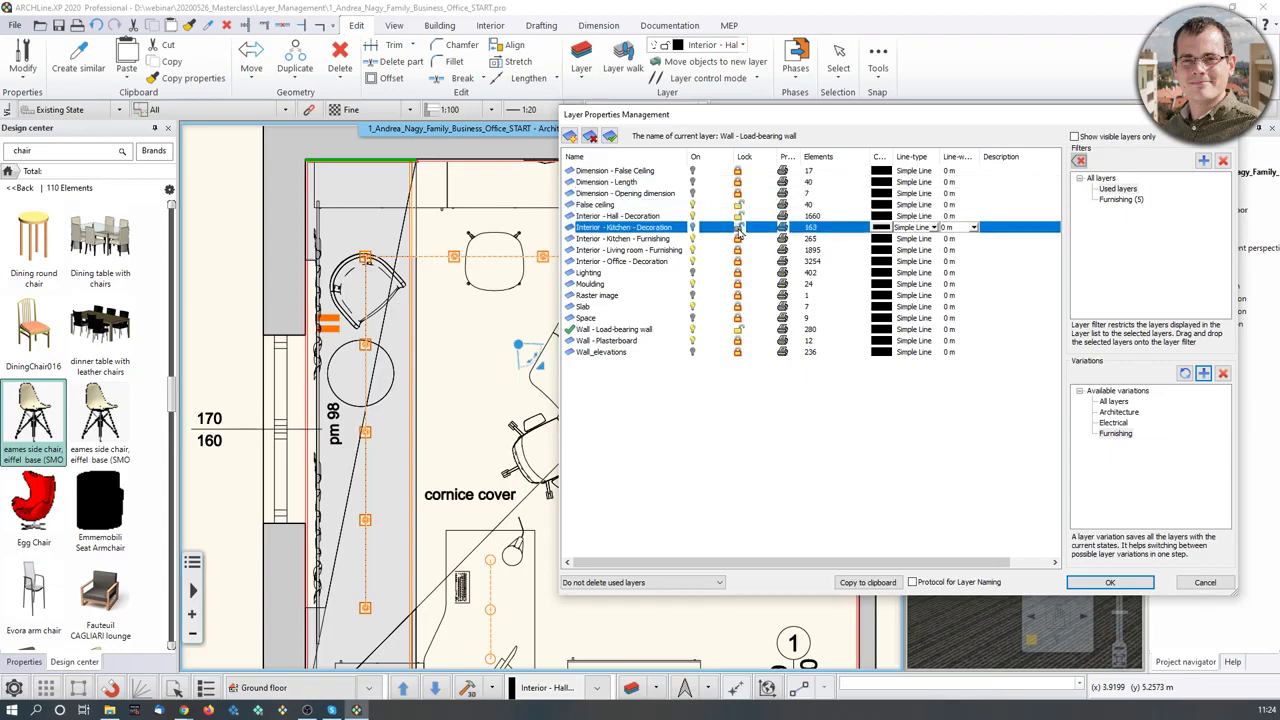
{"action": "left_click", "coordinate": [739, 239]}
{"action": "left_click", "coordinate": [739, 250]}
{"action": "left_click", "coordinate": [739, 261]}
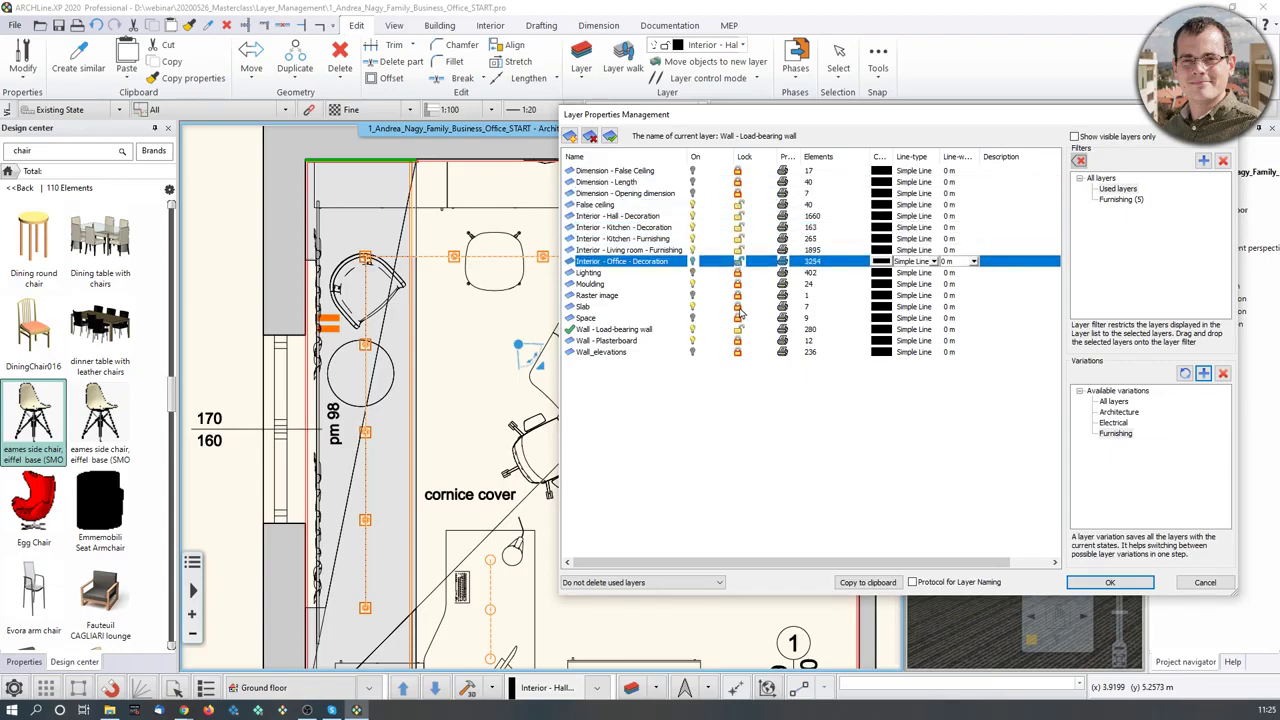
- Unlock the Moulding and Slab layers, and update the Furnishing variation with the current layer states
{"action": "left_click", "coordinate": [738, 285]}
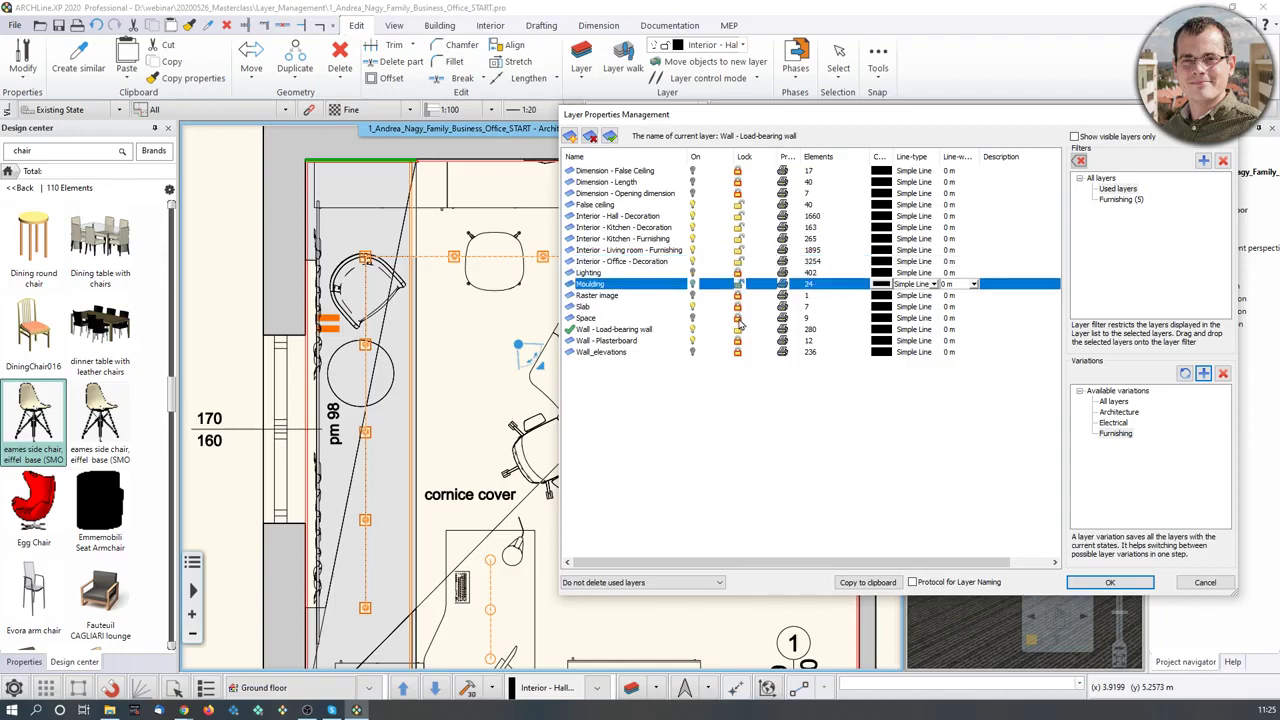
{"action": "left_click", "coordinate": [738, 296]}
{"action": "left_click", "coordinate": [738, 307]}
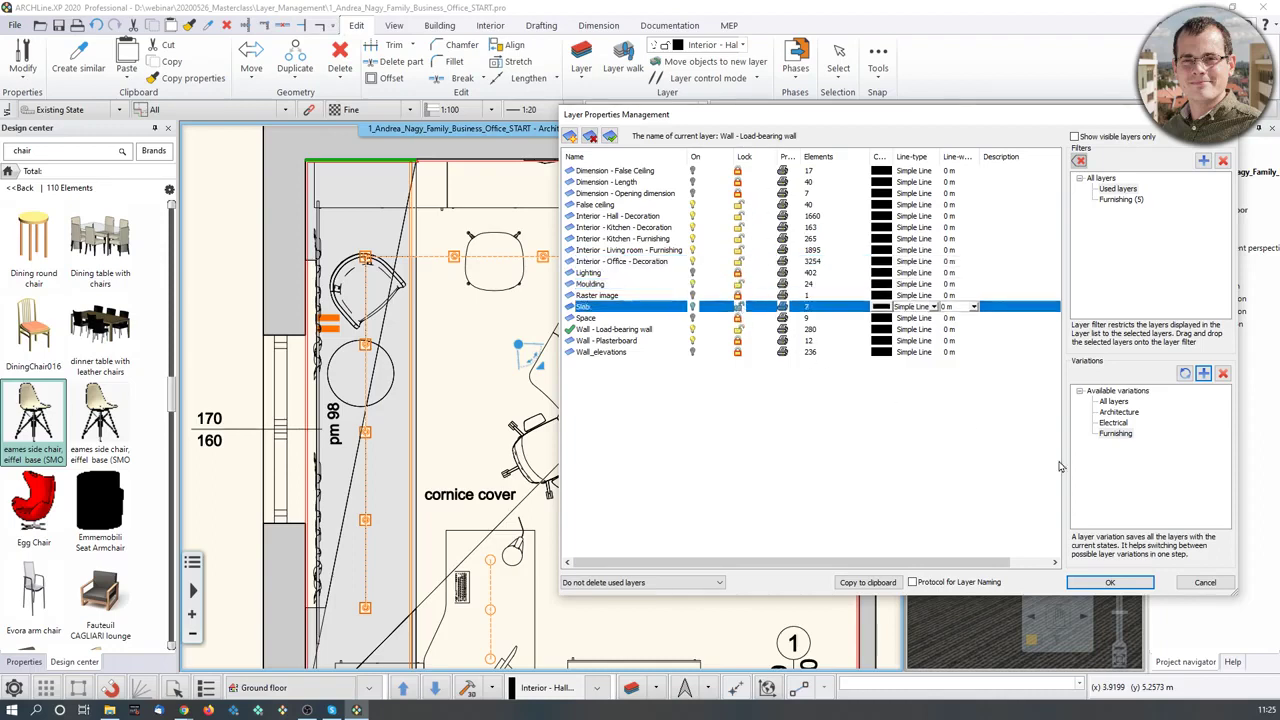
{"action": "left_click", "coordinate": [1186, 378]}
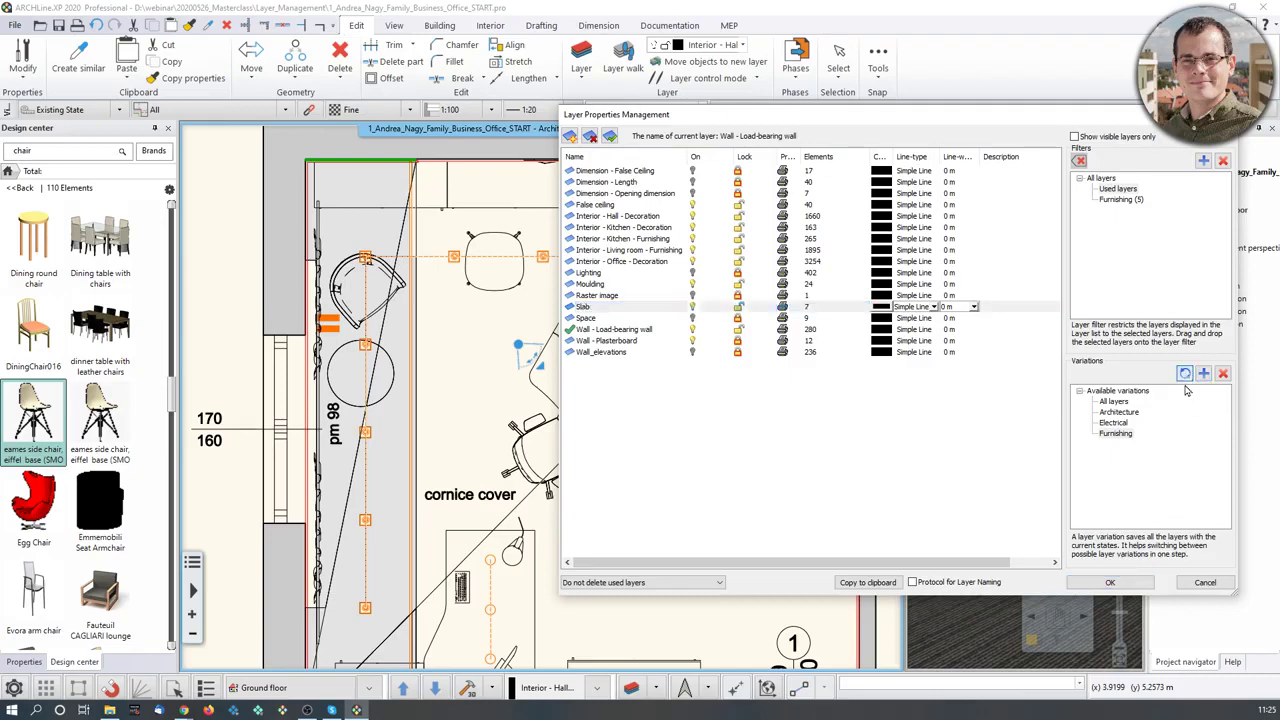
- Compare the layer states stored in the Architecture, Furnishing and Electrical variations
{"action": "left_click", "coordinate": [1114, 423]}
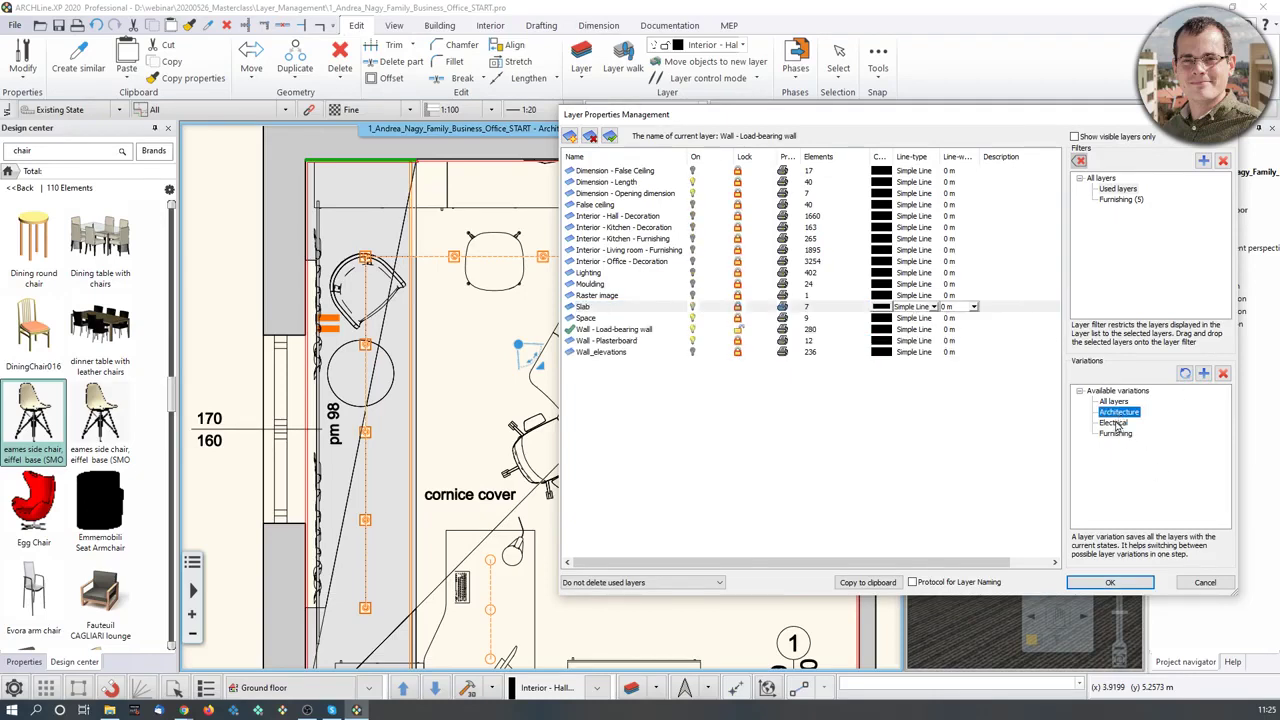
{"action": "left_click", "coordinate": [1118, 434]}
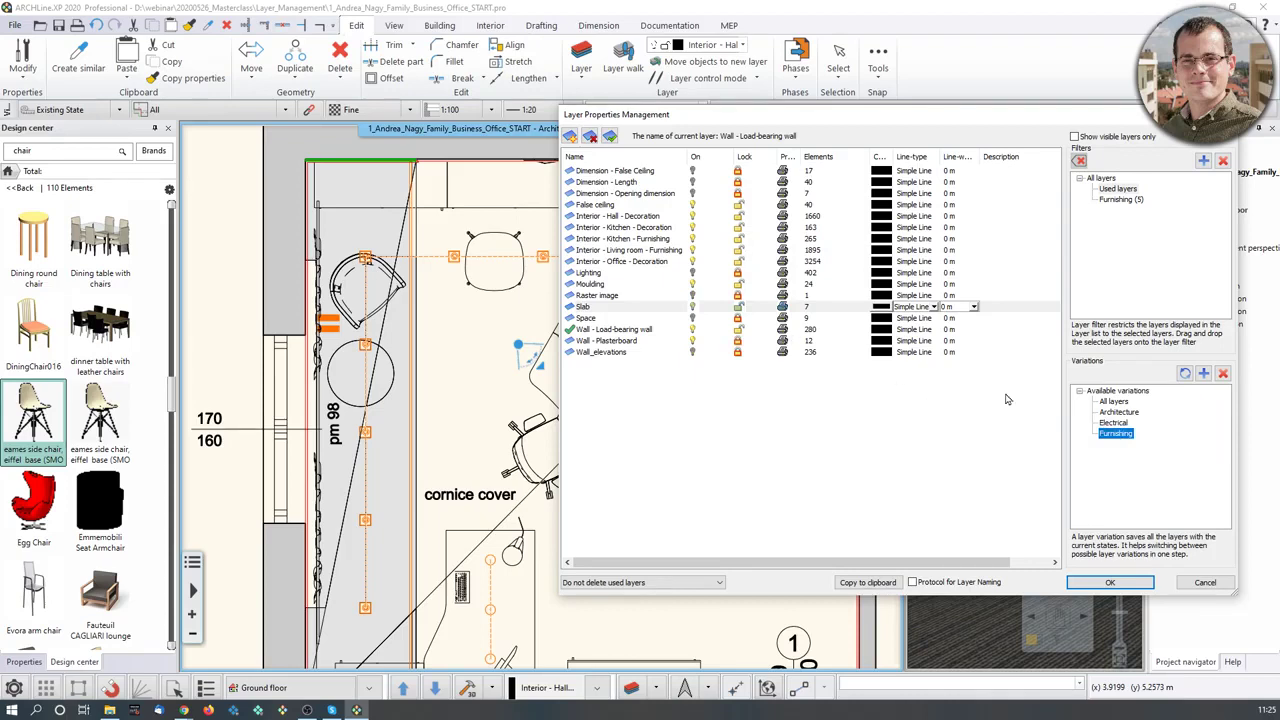
{"action": "left_click", "coordinate": [1113, 423]}
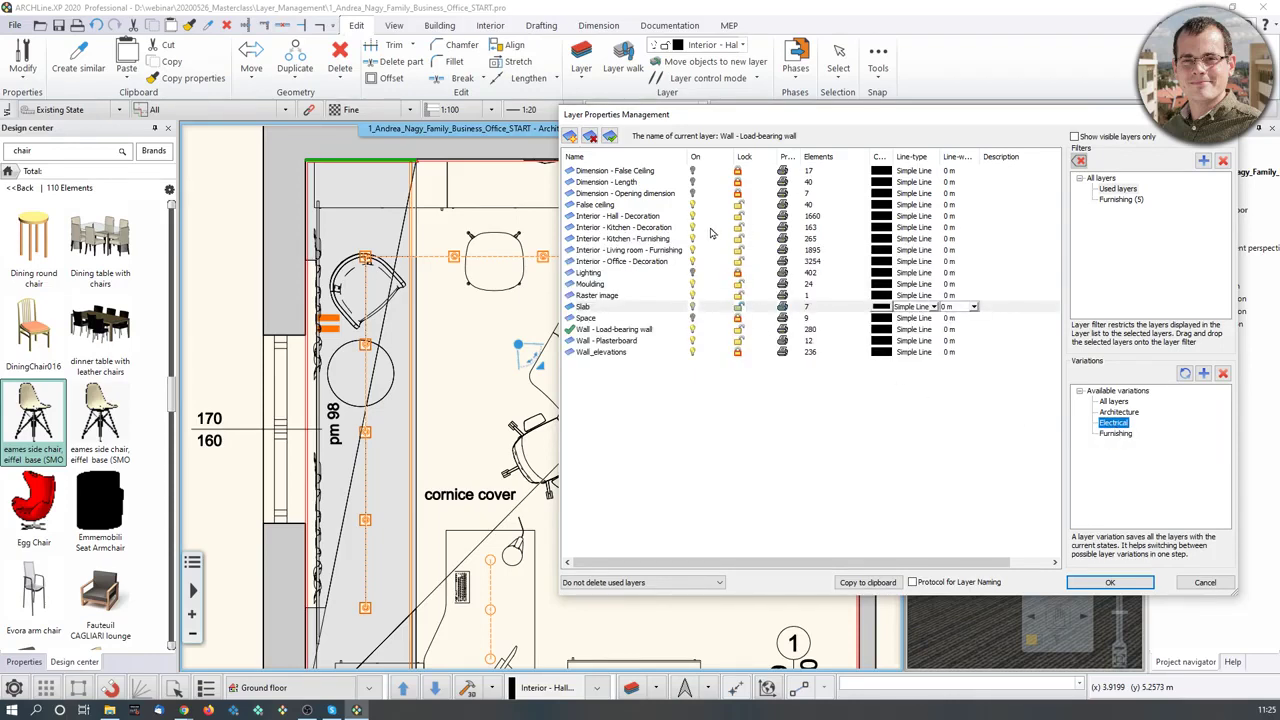
- For the Electrical variation, turn off and lock every layer except the current Wall - Load-bearing wall layer
{"action": "left_click", "coordinate": [1124, 425]}
{"action": "left_click", "coordinate": [696, 183]}
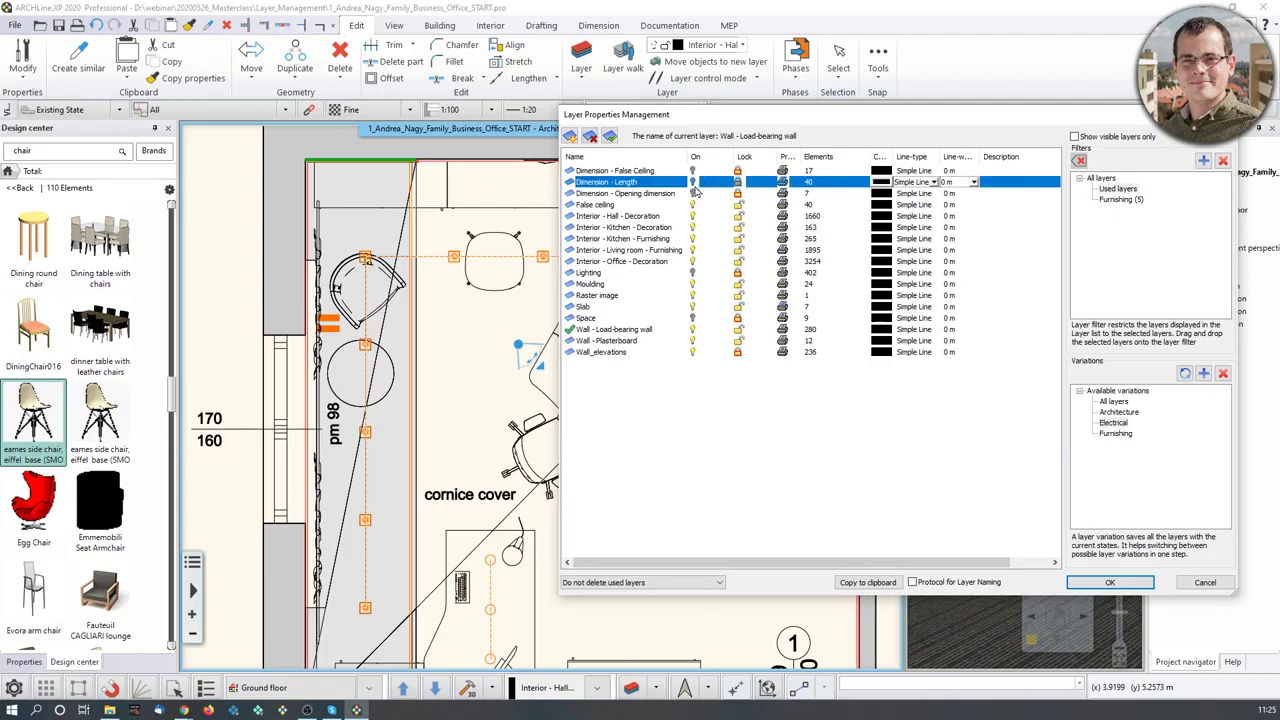
{"action": "key", "text": "ctrl+a"}
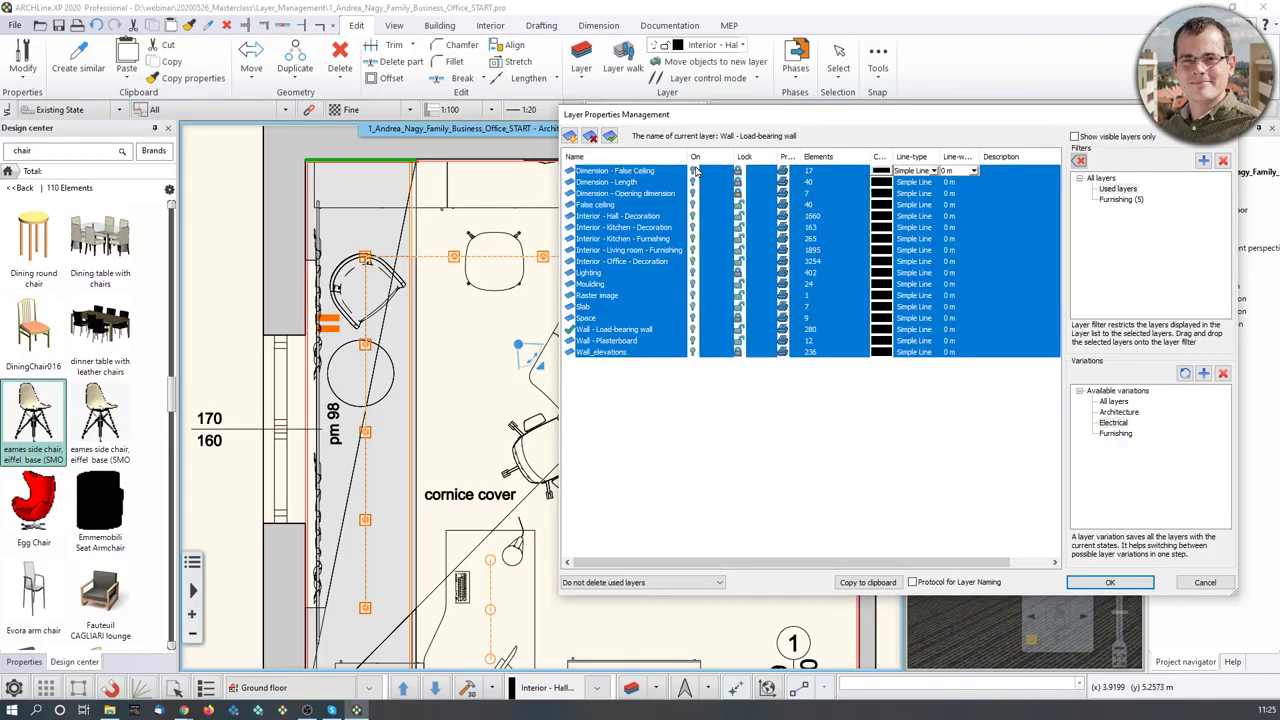
{"action": "left_click", "coordinate": [697, 363]}
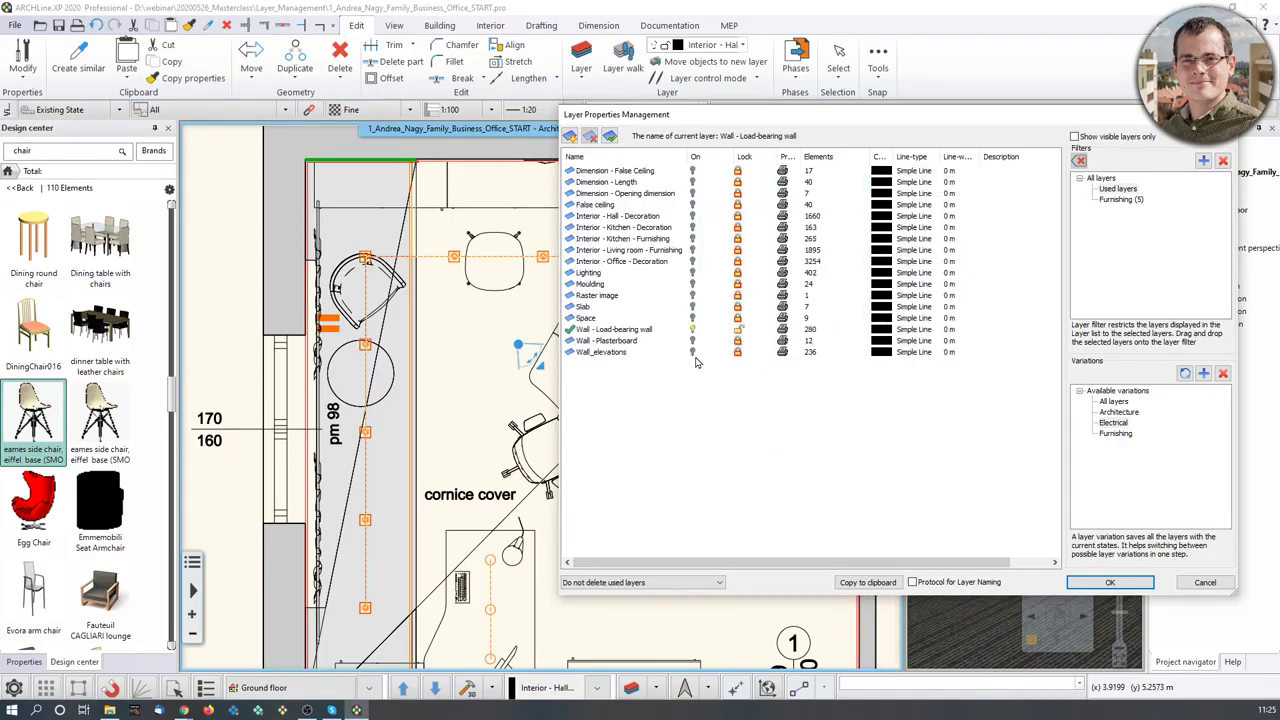
- Turn on the Slab and Lighting layers with Lighting unlocked, and update the Electrical variation with these states
{"action": "left_click", "coordinate": [693, 307]}
{"action": "left_click", "coordinate": [699, 273]}
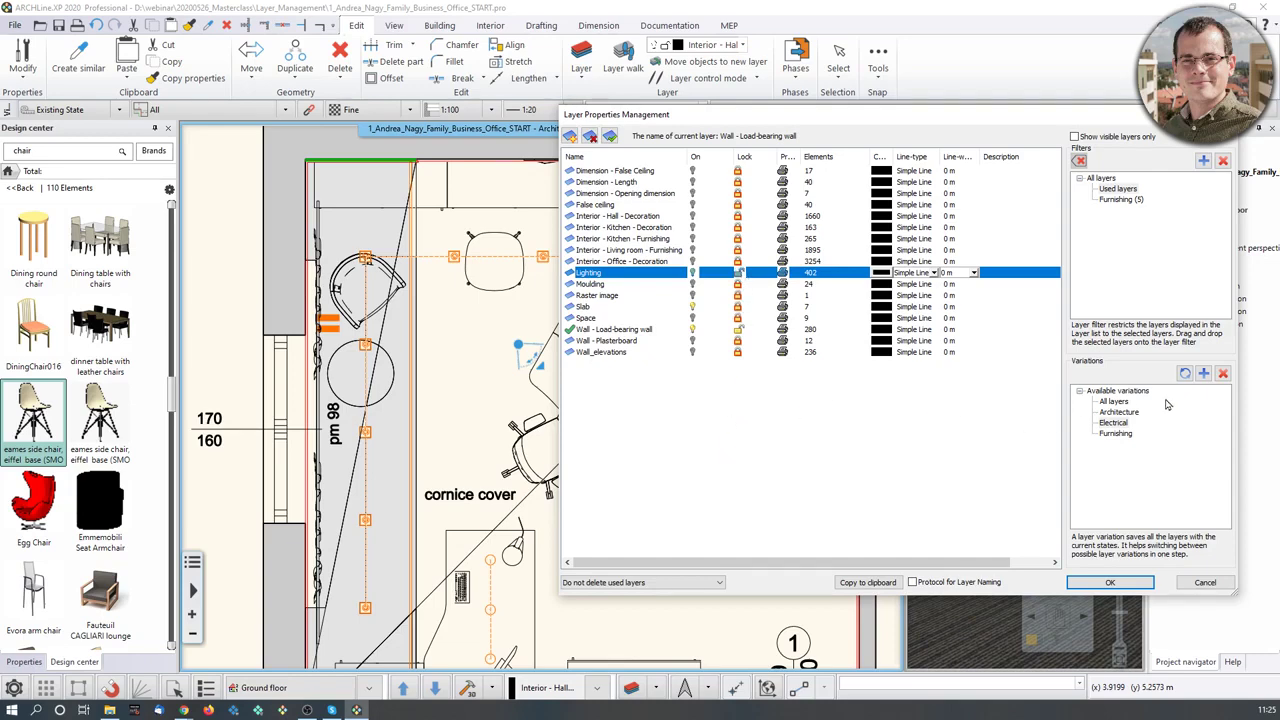
{"action": "left_click", "coordinate": [1184, 374]}
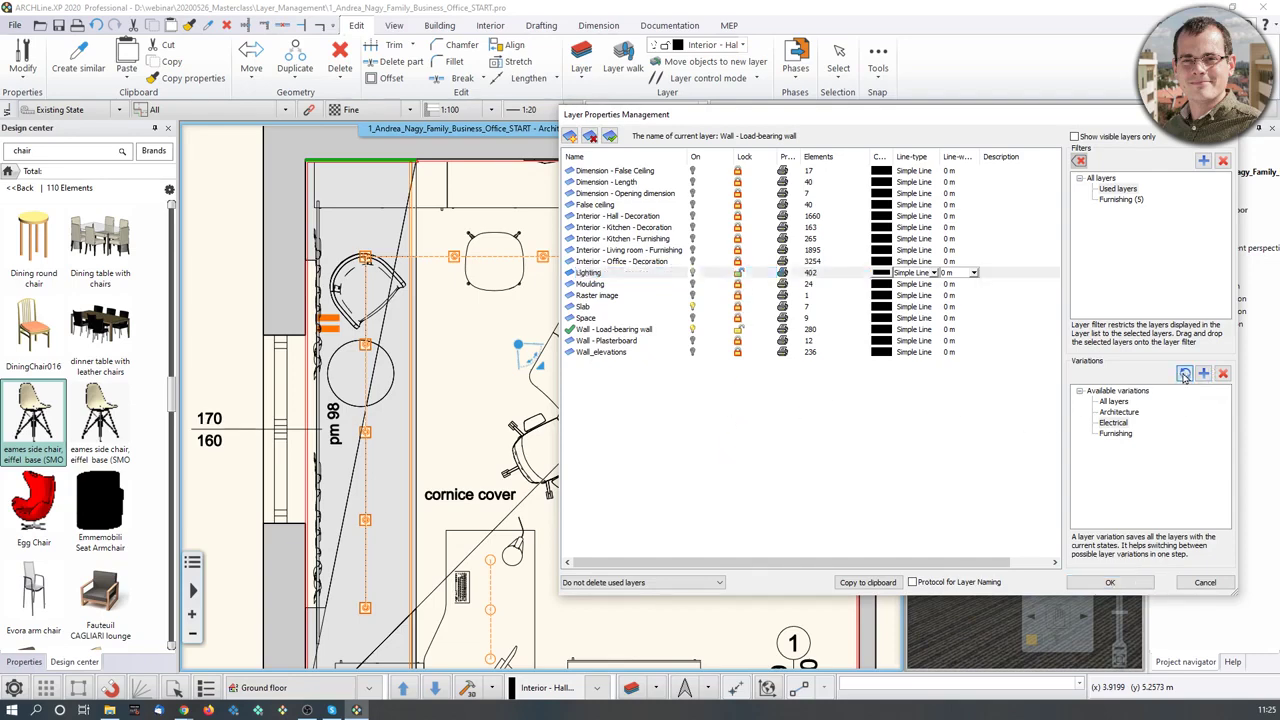
{"action": "left_click", "coordinate": [1110, 583]}
- Check the ground floor plan with the All layers, Architecture and Electrical variations applied one after another
{"action": "scroll", "coordinate": [763, 471], "scroll_direction": "down", "scroll_amount": 3}
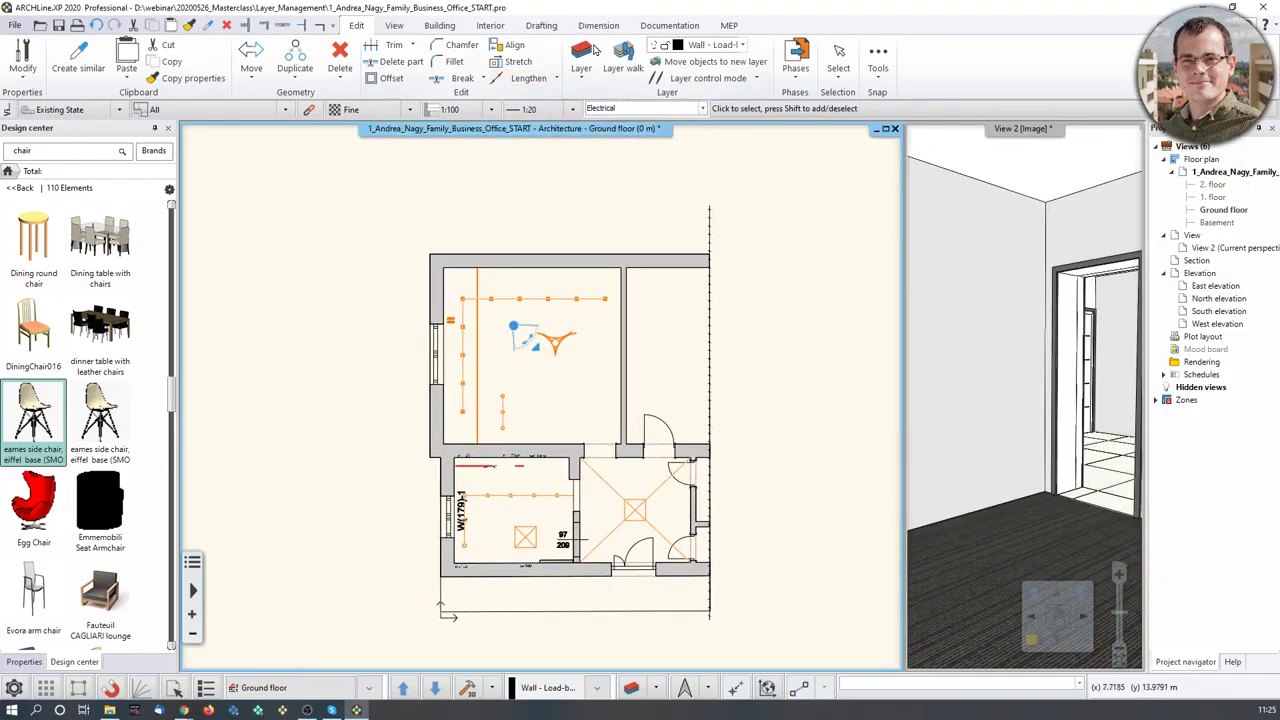
{"action": "left_click", "coordinate": [702, 109]}
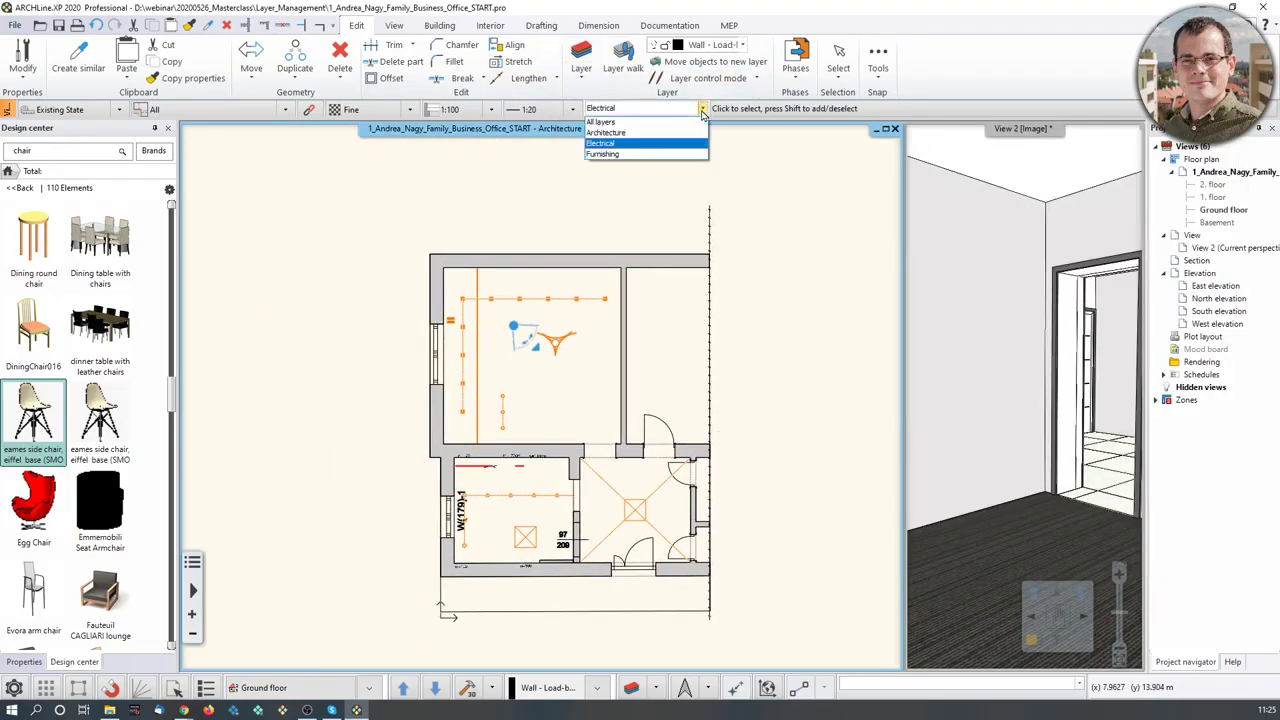
{"action": "left_click", "coordinate": [621, 124]}
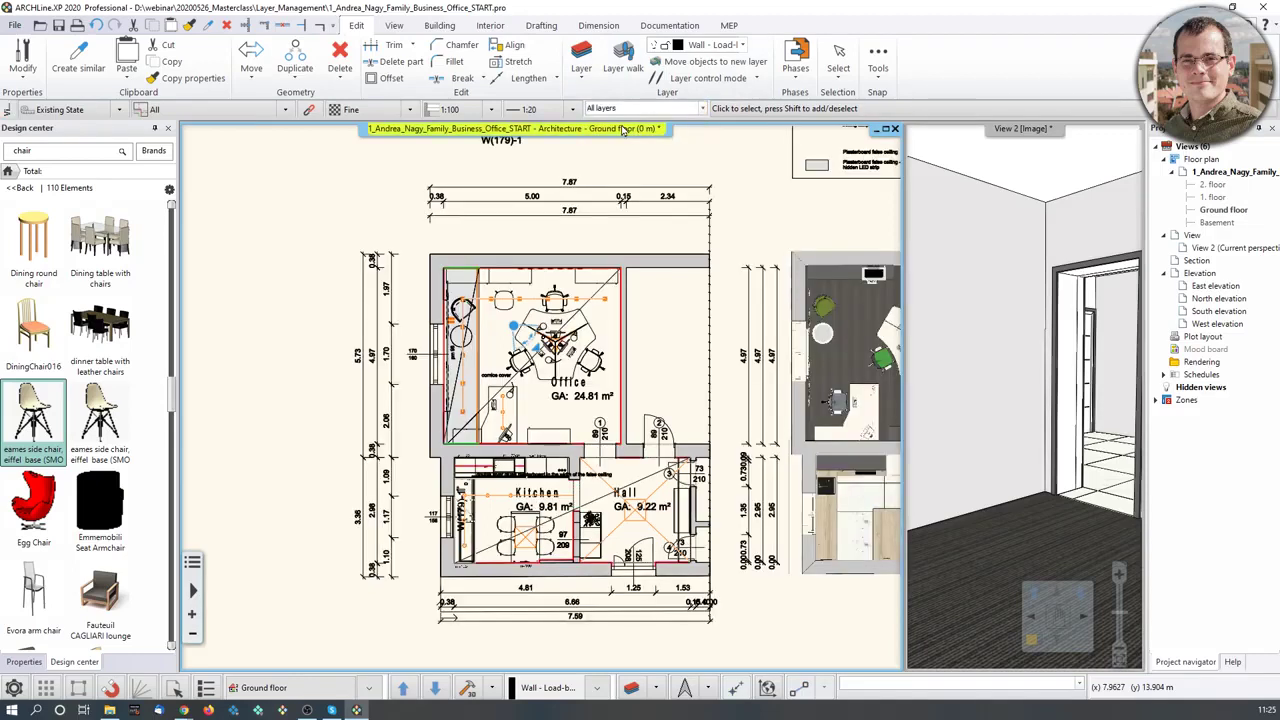
{"action": "left_click", "coordinate": [702, 109]}
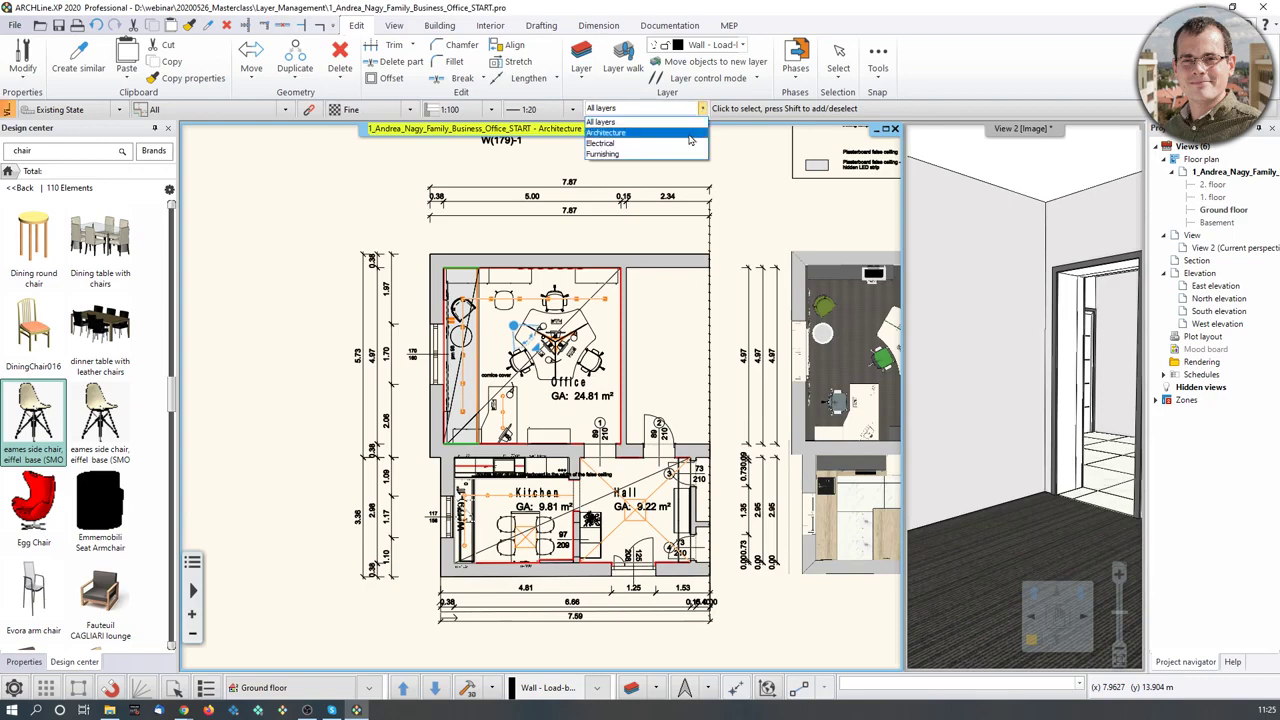
{"action": "left_click", "coordinate": [688, 138]}
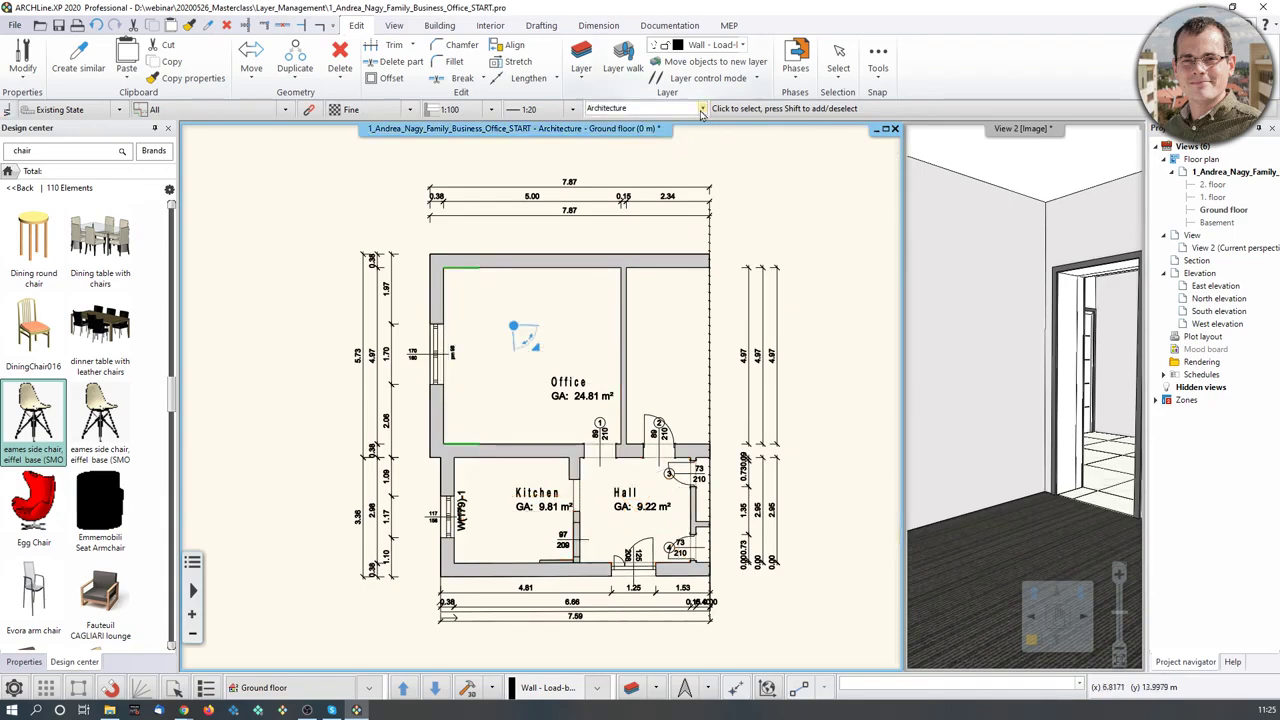
{"action": "left_click", "coordinate": [702, 110]}
{"action": "left_click", "coordinate": [690, 143]}
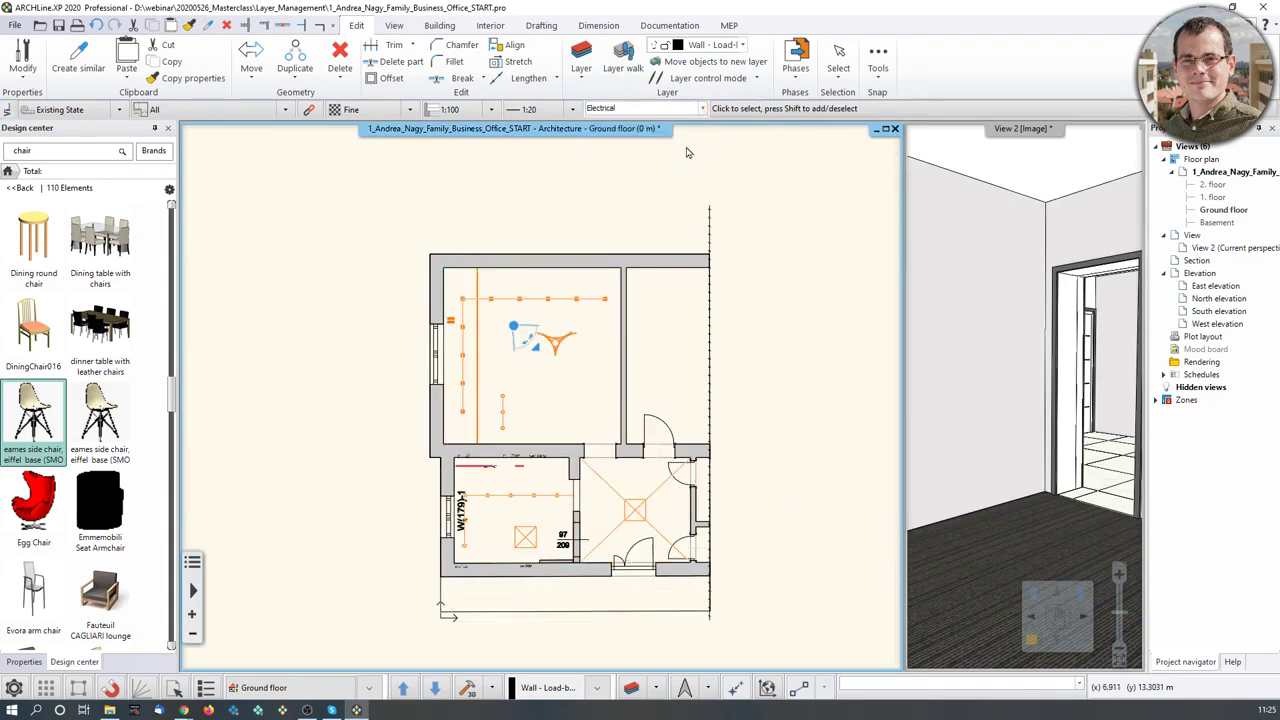
- Apply the Furnishing layer variation to the ground floor plan and inspect the office and kitchen
{"action": "left_click", "coordinate": [702, 109]}
{"action": "left_click", "coordinate": [688, 154]}
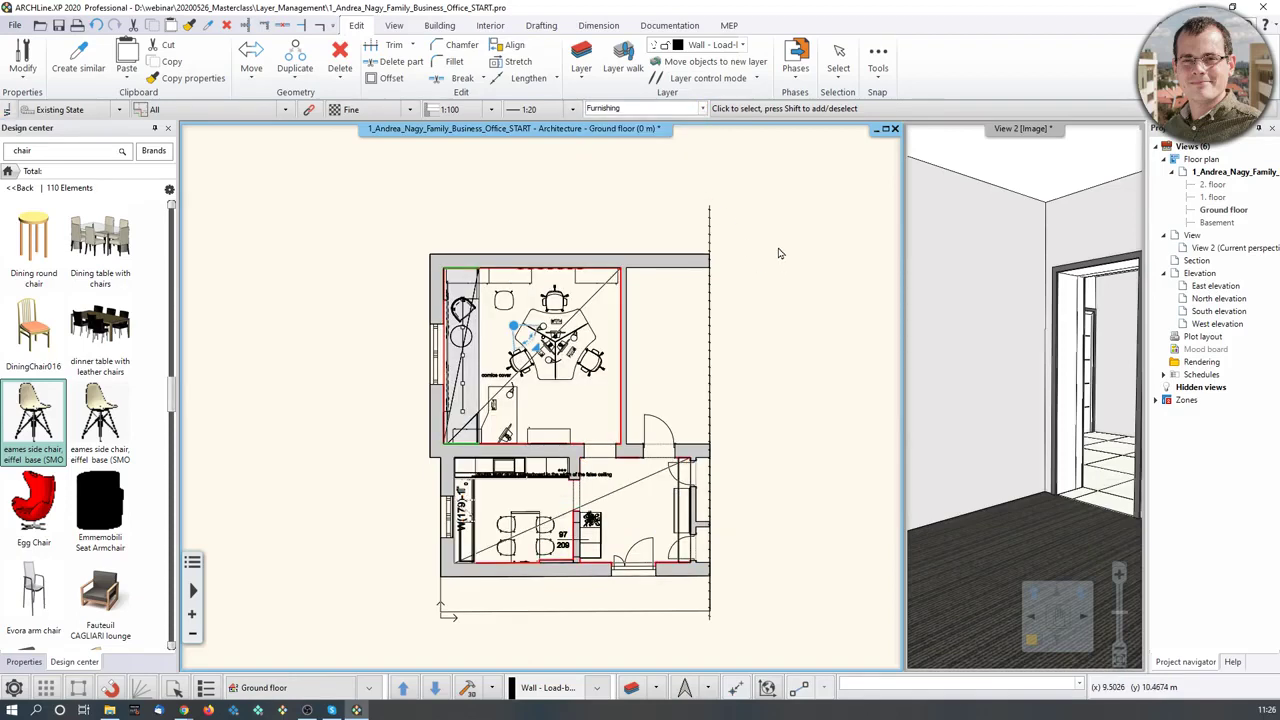
{"action": "scroll", "coordinate": [515, 375], "scroll_direction": "up", "scroll_amount": 1}
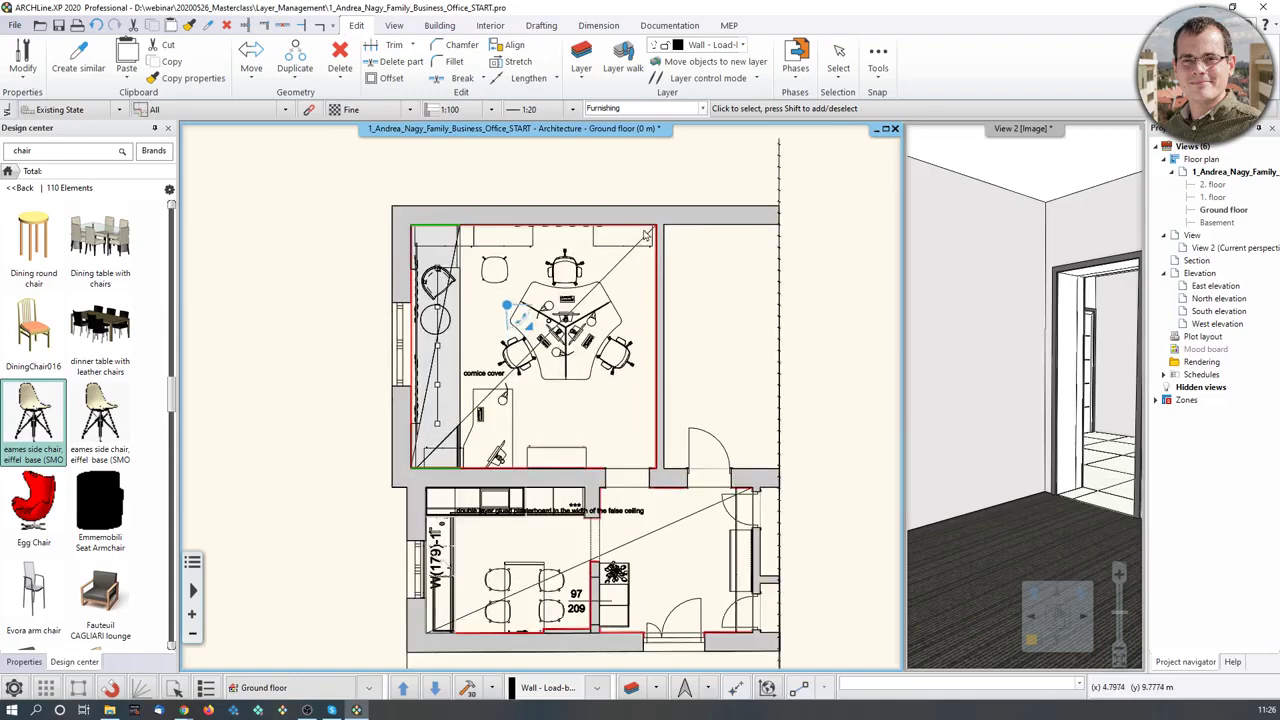
{"action": "middle_click_drag", "start_coordinate": [487, 433], "coordinate": [501, 403]}
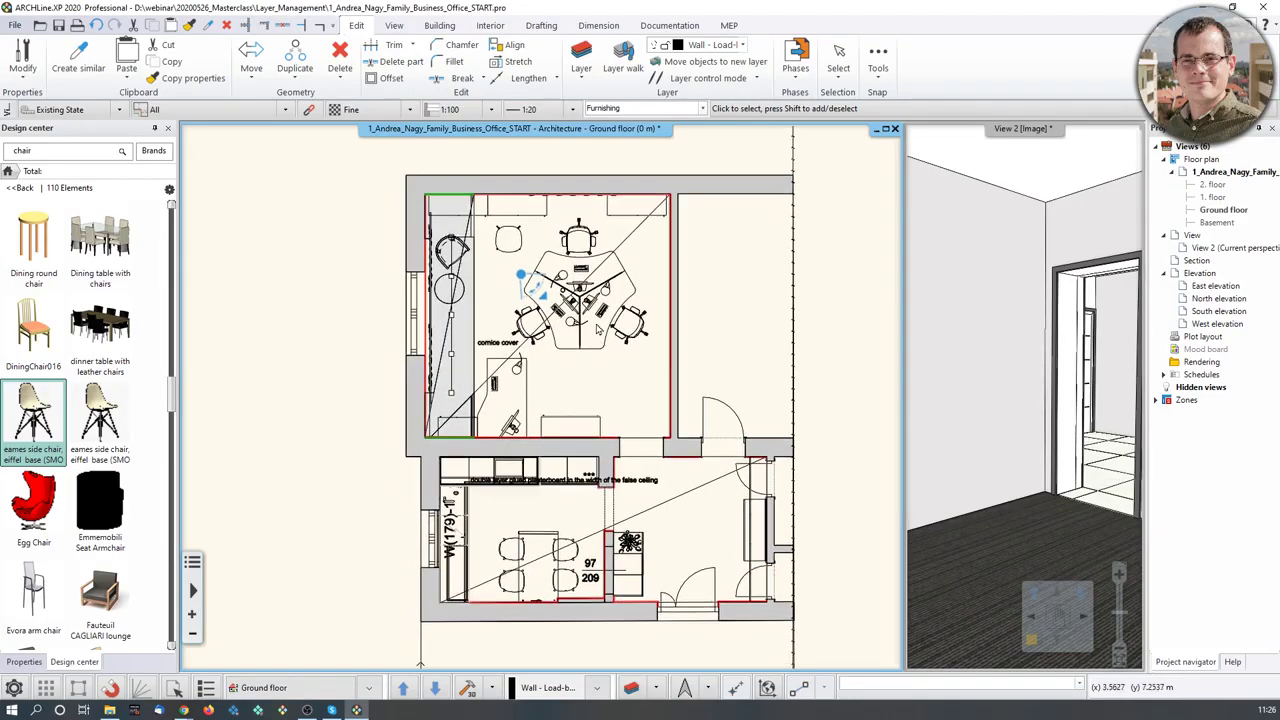
{"action": "scroll", "coordinate": [603, 352], "scroll_direction": "down", "scroll_amount": 1}
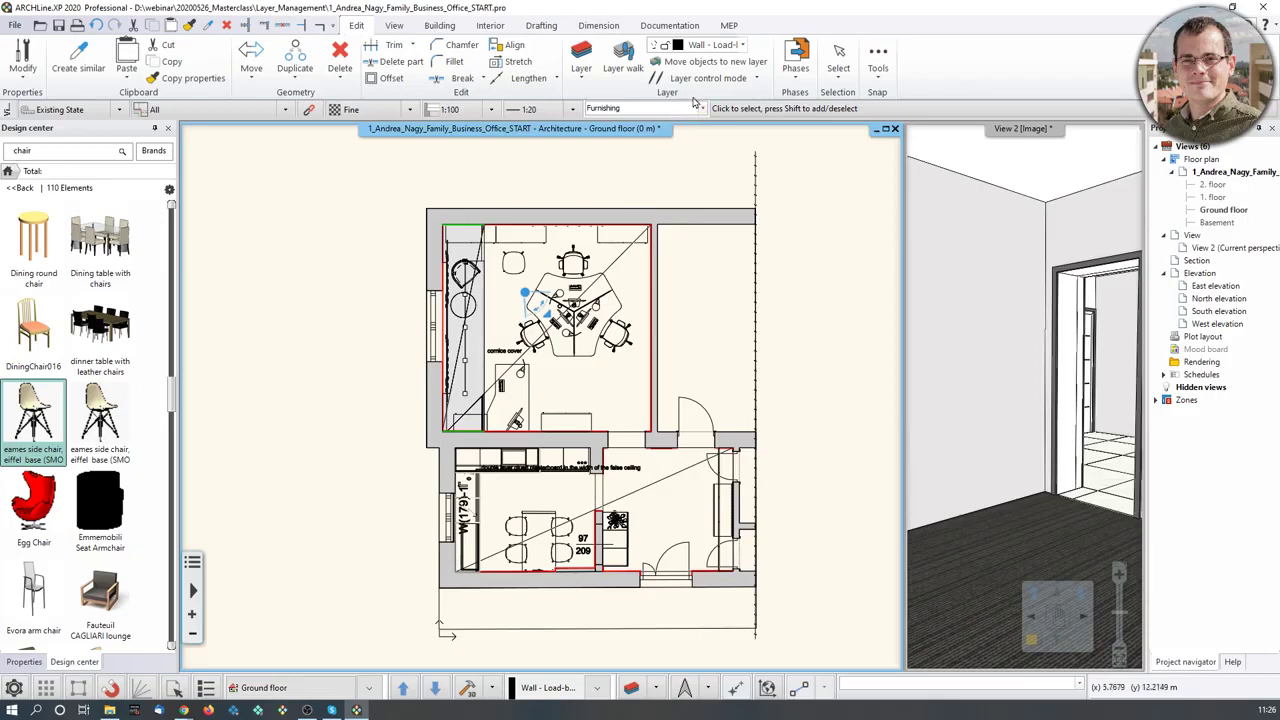
- Turn off the False ceiling layer in the Furnishing variation and update the variation
{"action": "left_click", "coordinate": [631, 689]}
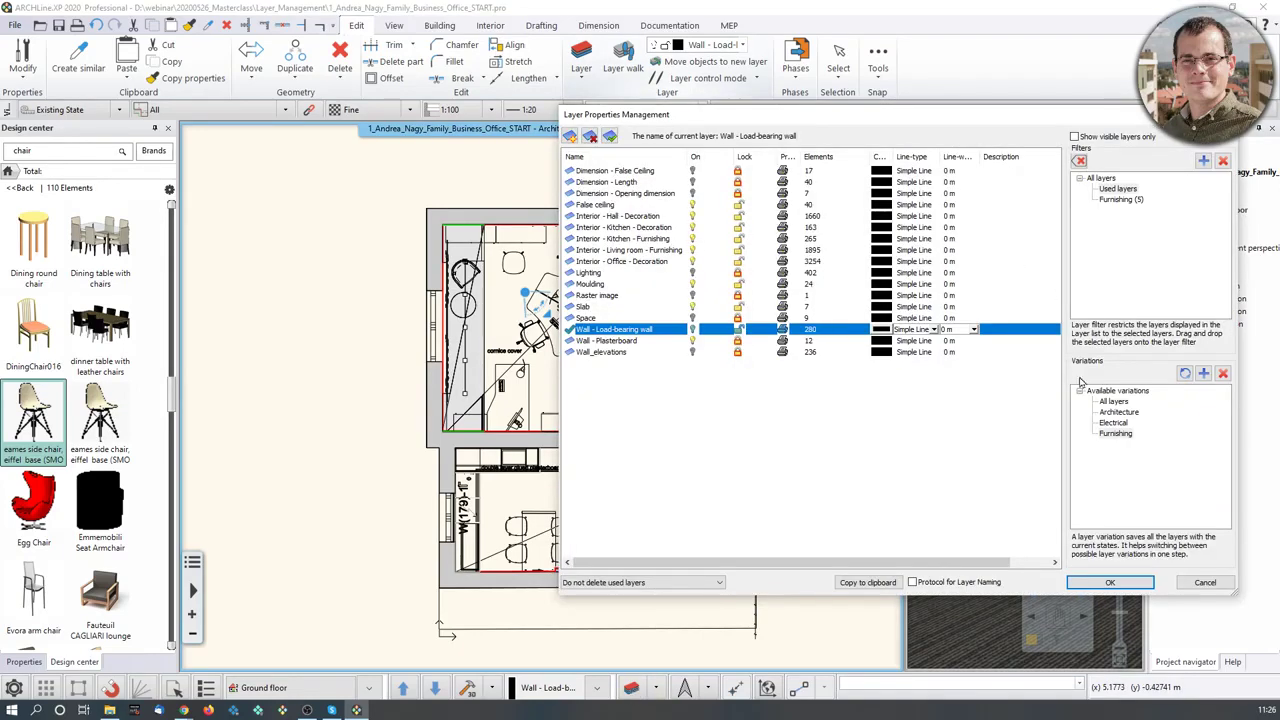
{"action": "left_click", "coordinate": [1116, 434]}
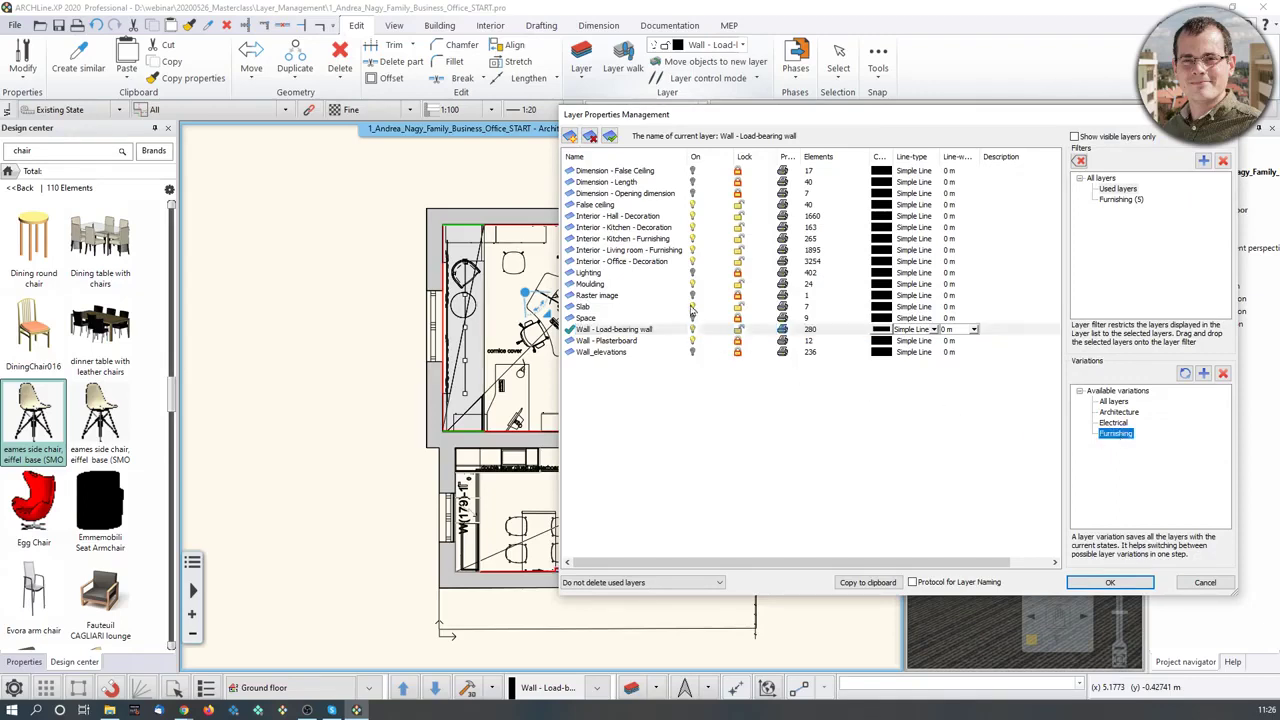
{"action": "left_click", "coordinate": [692, 206]}
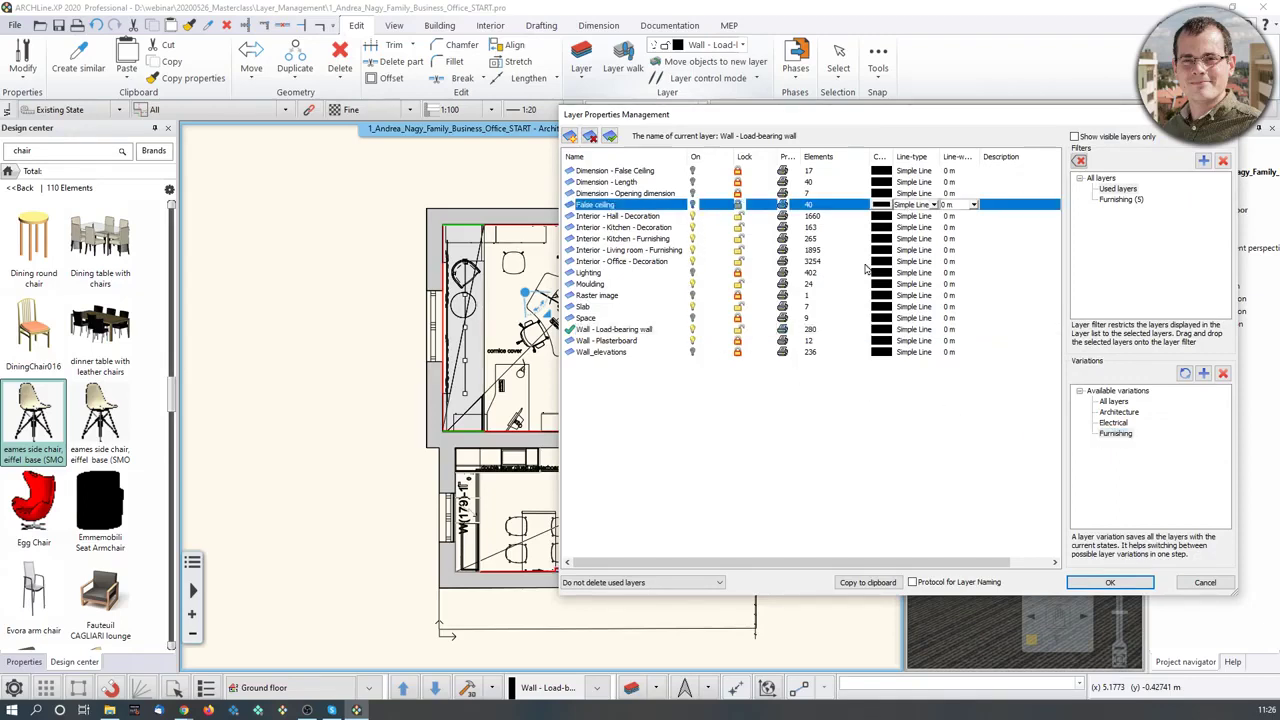
{"action": "left_click", "coordinate": [1186, 374]}
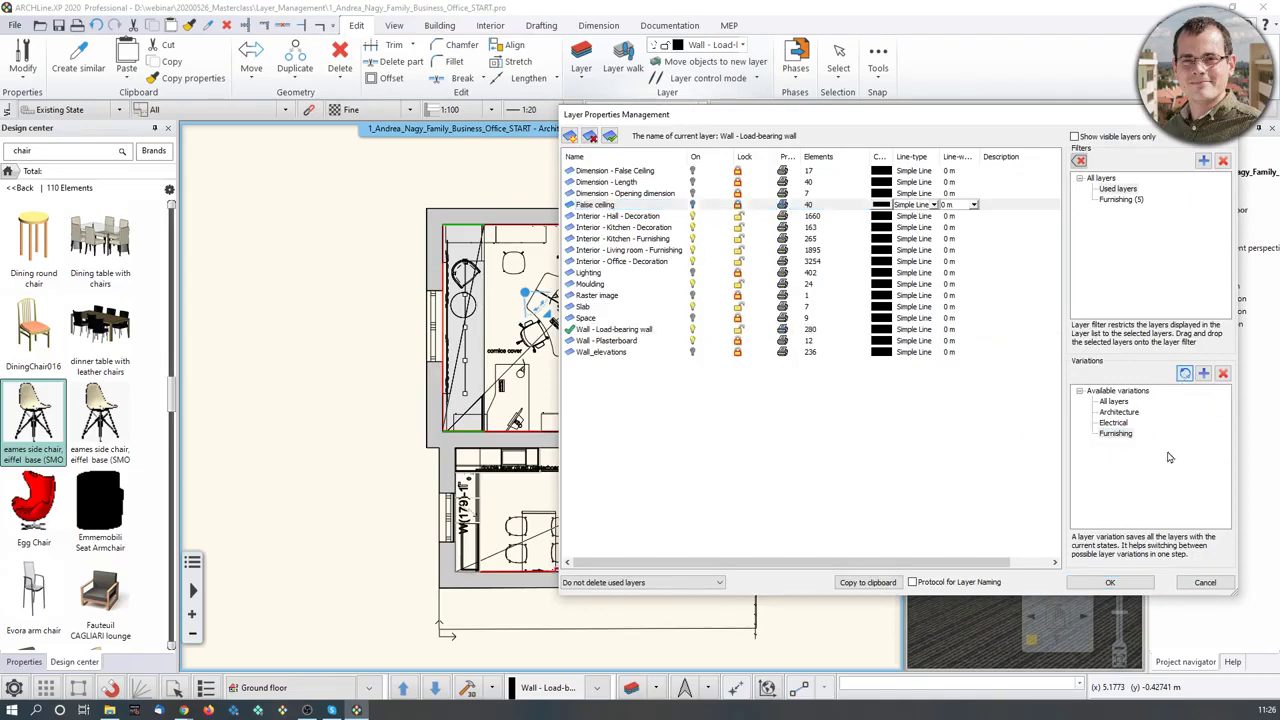
- Confirm the layer settings with the updated Furnishing variation for the ground floor plan
{"action": "left_click", "coordinate": [1110, 582]}
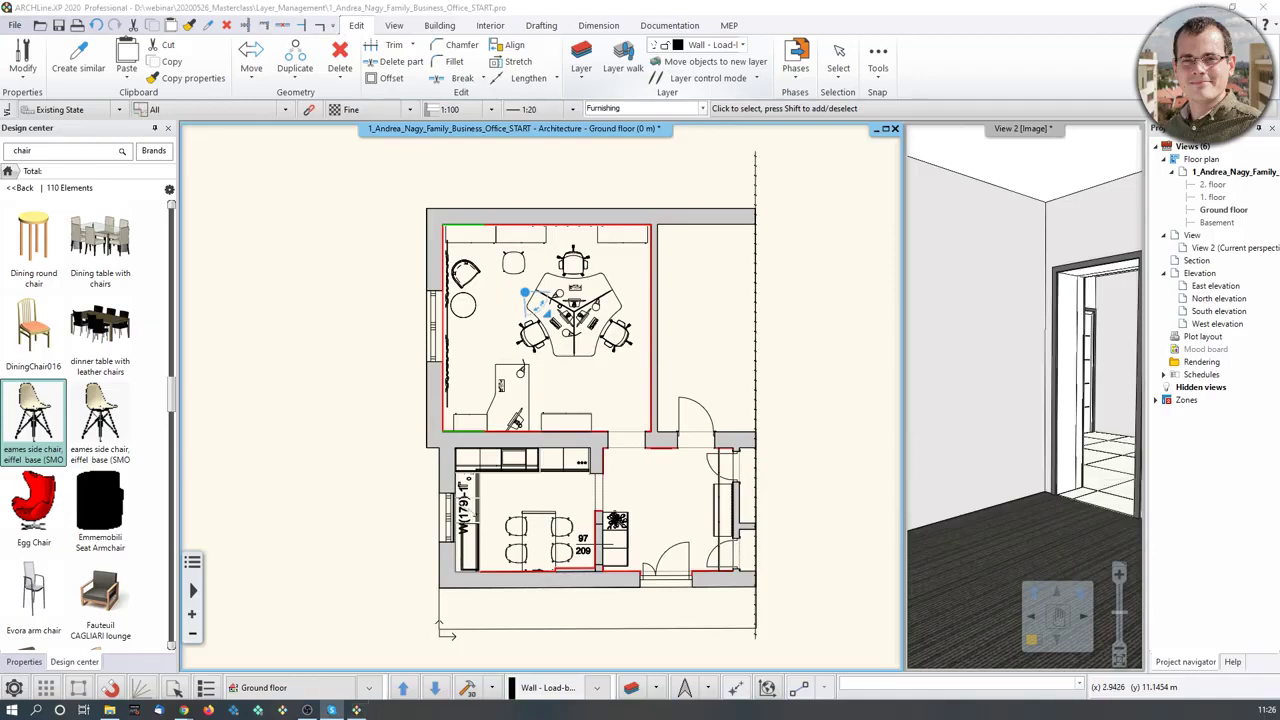
{"action": "mouse_move", "coordinate": [123, 316]}
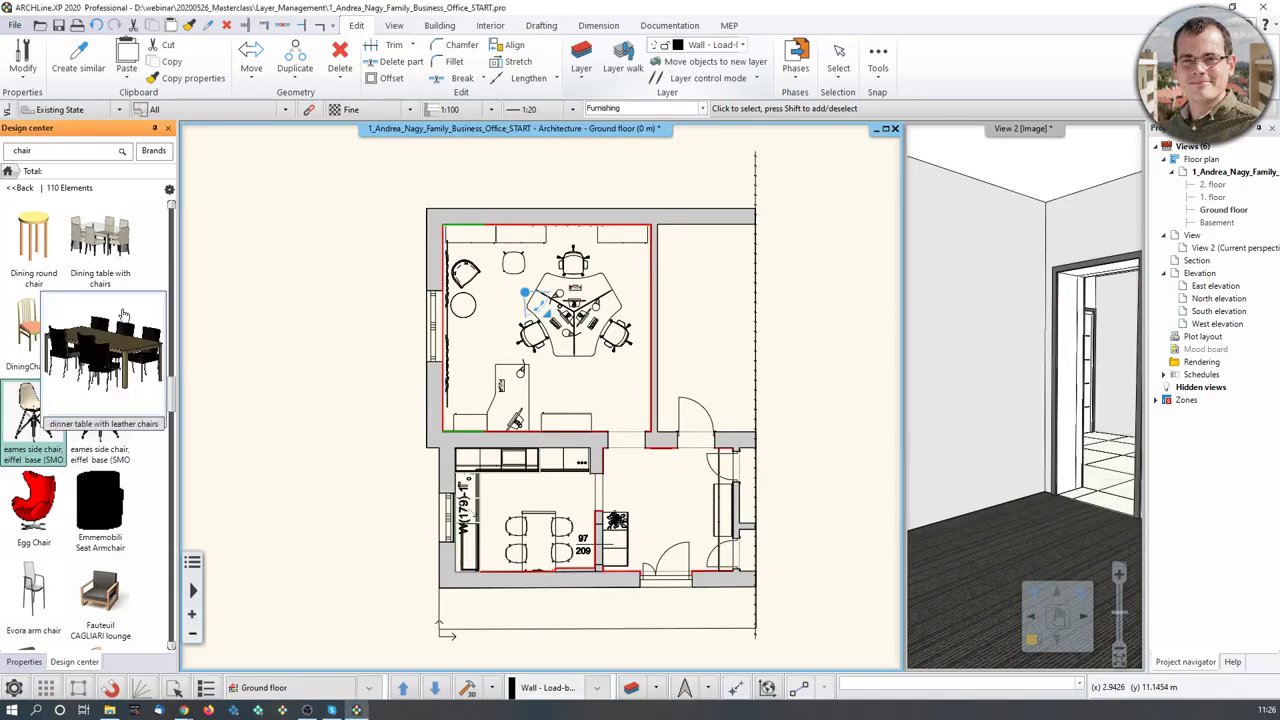
{"action": "scroll", "coordinate": [540, 396], "scroll_direction": "down", "scroll_amount": 1}
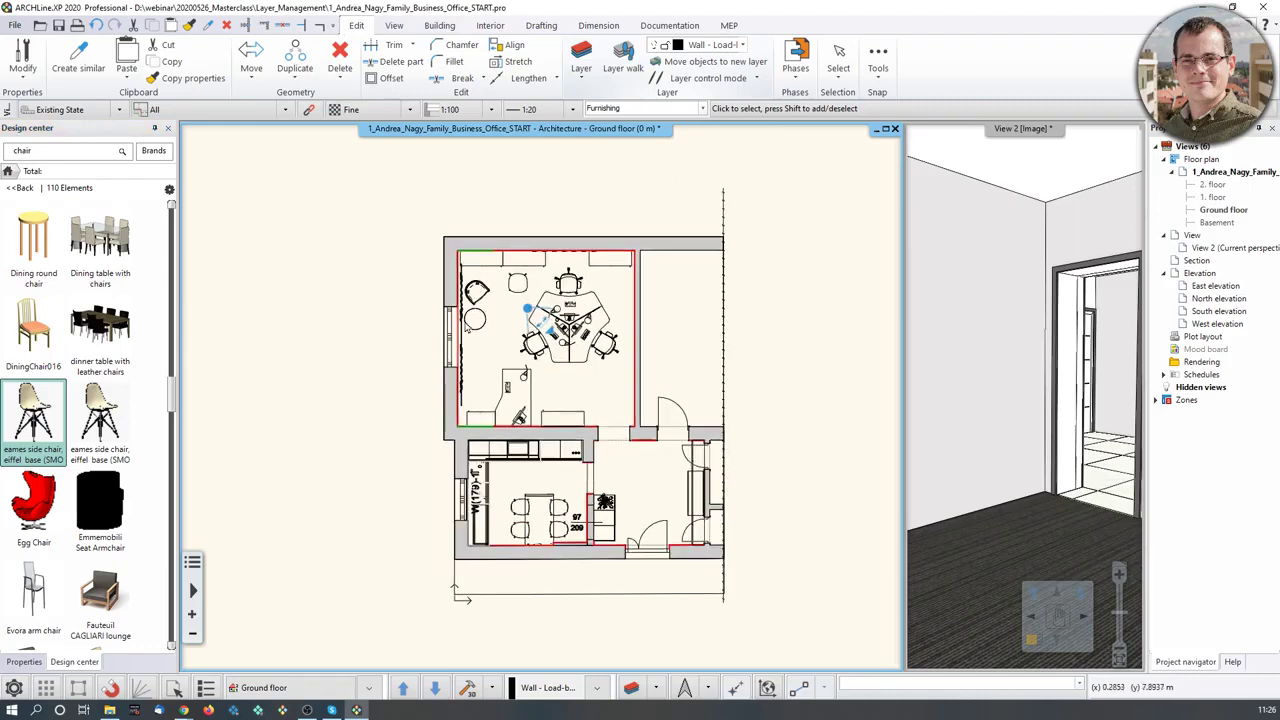
- Review the Used layers and Furnishing filters against the All layers, Architecture, Electrical and Furnishing variations without applying any change
{"action": "left_click", "coordinate": [631, 688]}
{"action": "scroll", "coordinate": [740, 203], "scroll_direction": "down", "scroll_amount": 5}
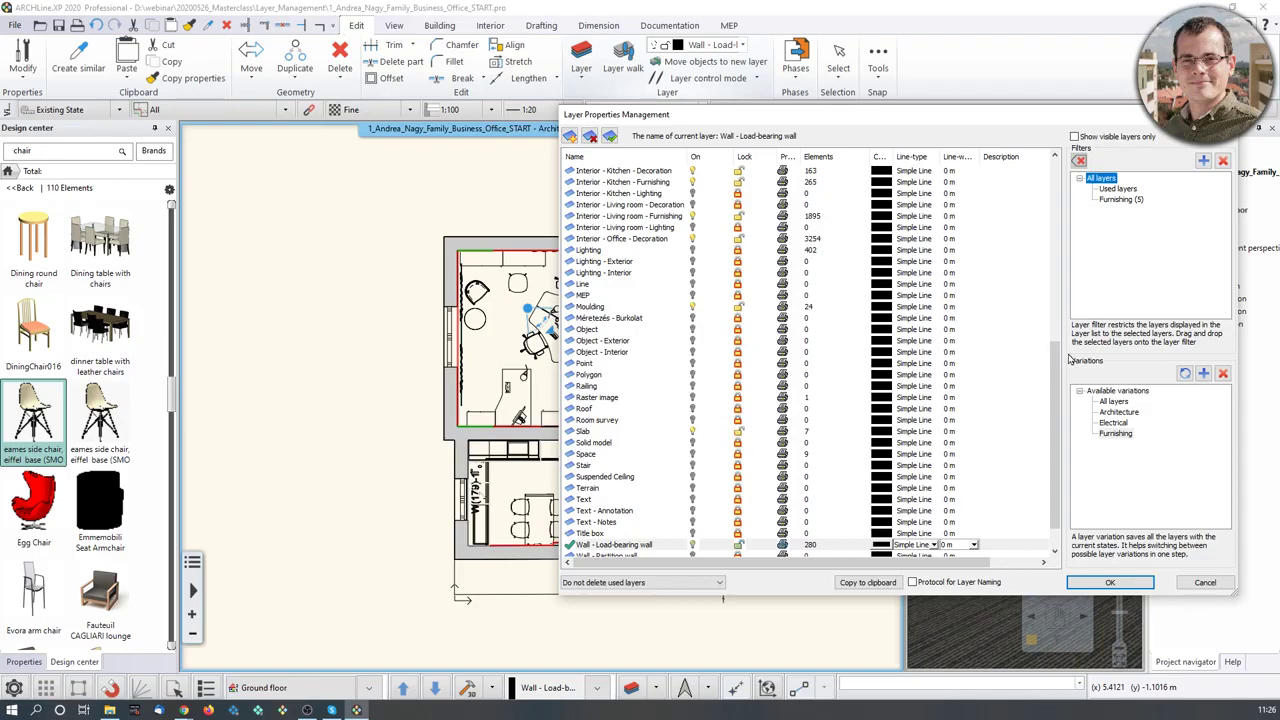
{"action": "left_click", "coordinate": [1120, 189]}
{"action": "left_click", "coordinate": [1125, 200]}
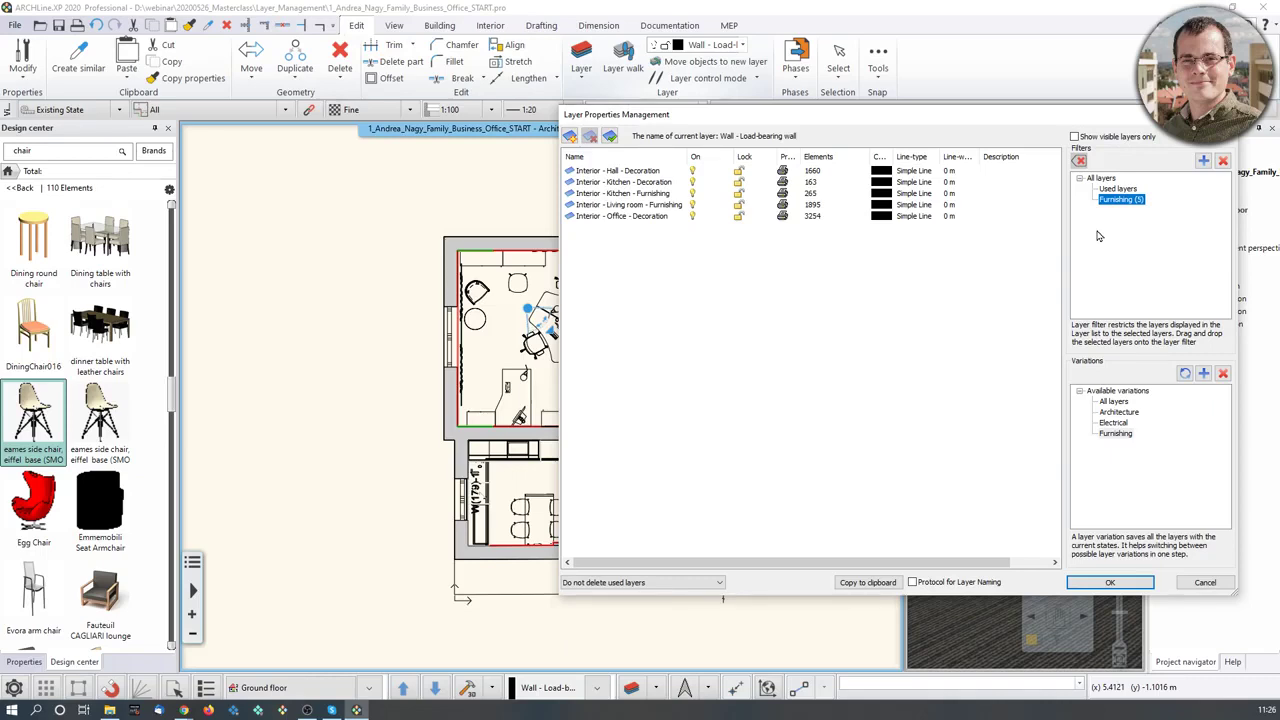
{"action": "left_click", "coordinate": [1127, 405]}
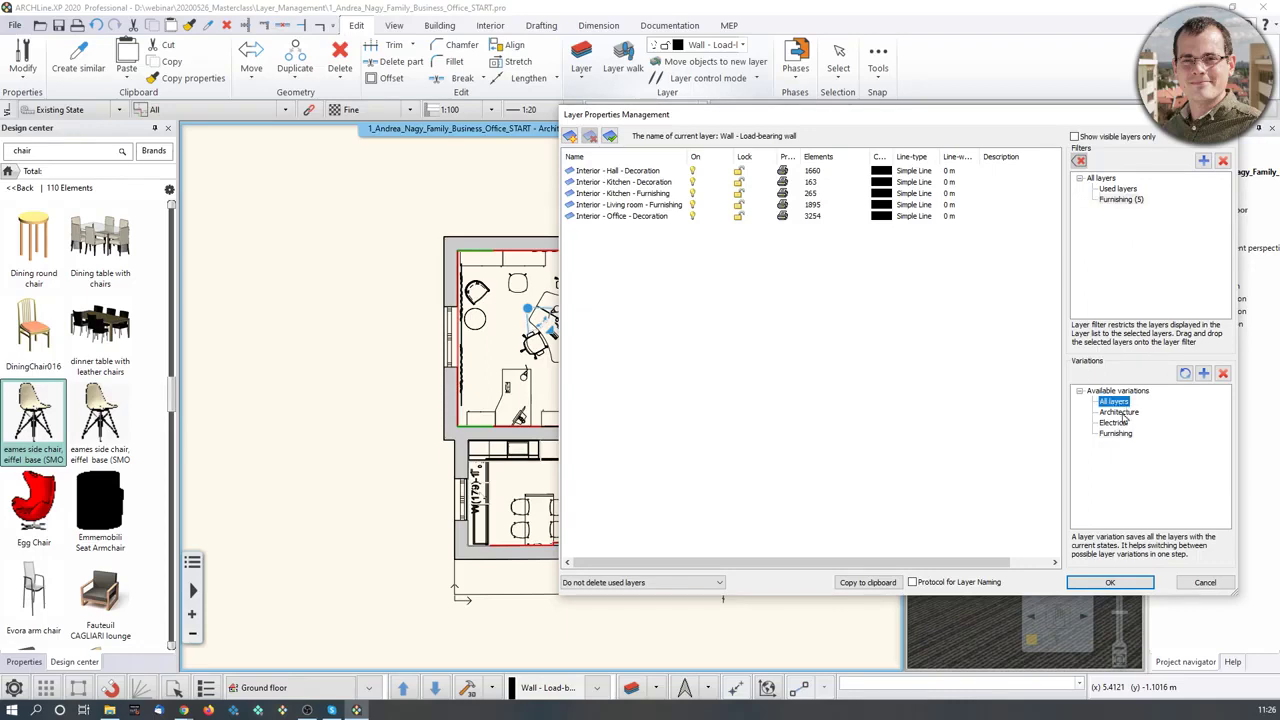
{"action": "left_click", "coordinate": [1121, 412]}
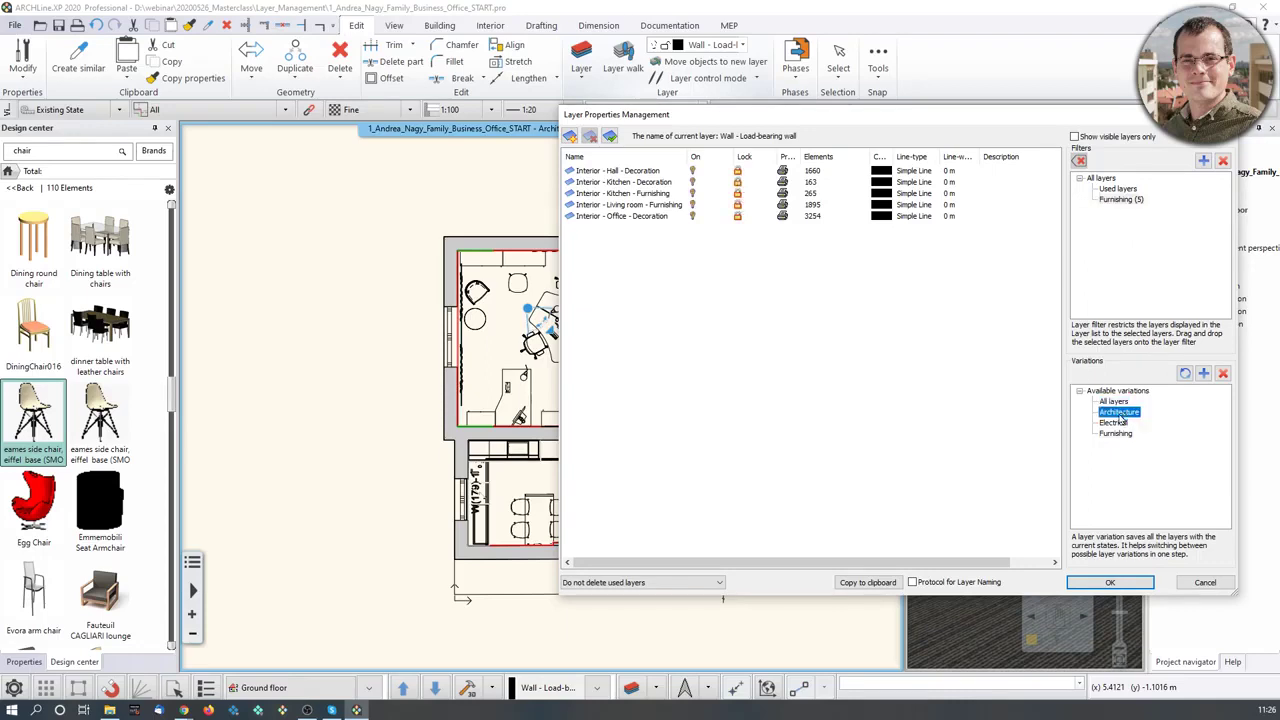
{"action": "left_click", "coordinate": [1118, 189]}
{"action": "left_click", "coordinate": [1113, 422]}
{"action": "left_click", "coordinate": [1116, 433]}
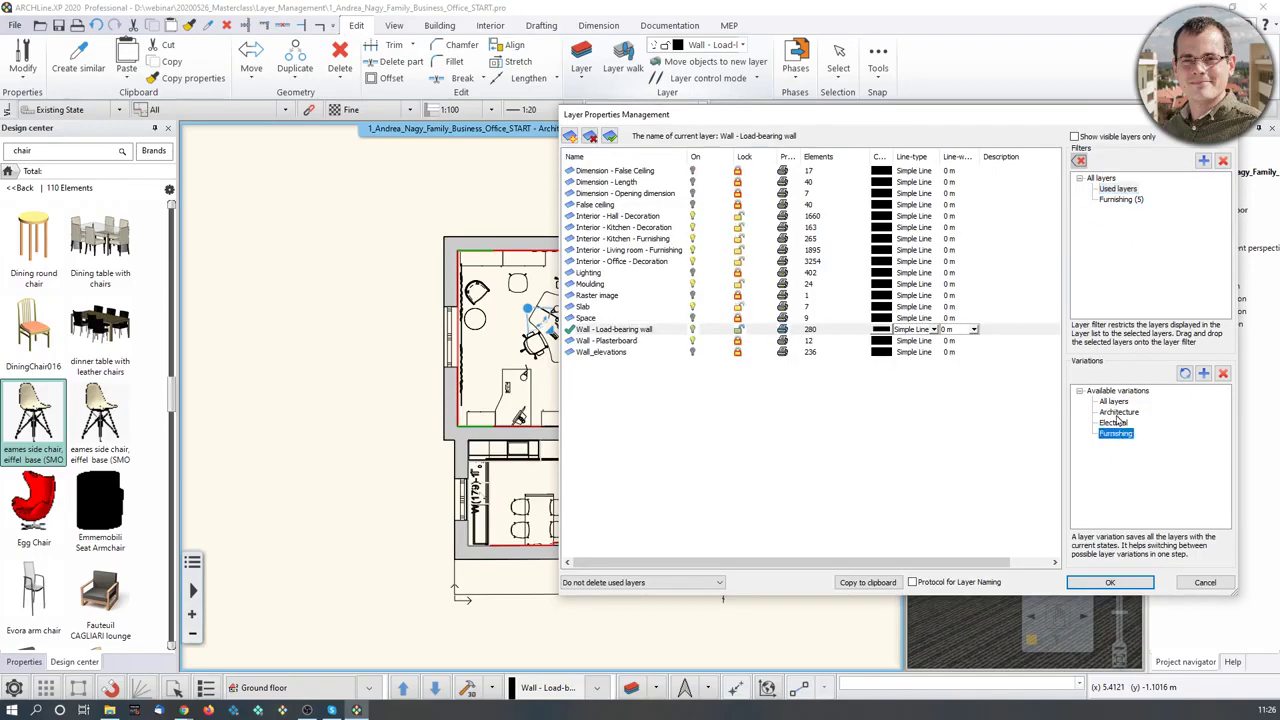
{"action": "left_click", "coordinate": [1114, 401]}
{"action": "left_click", "coordinate": [1122, 412]}
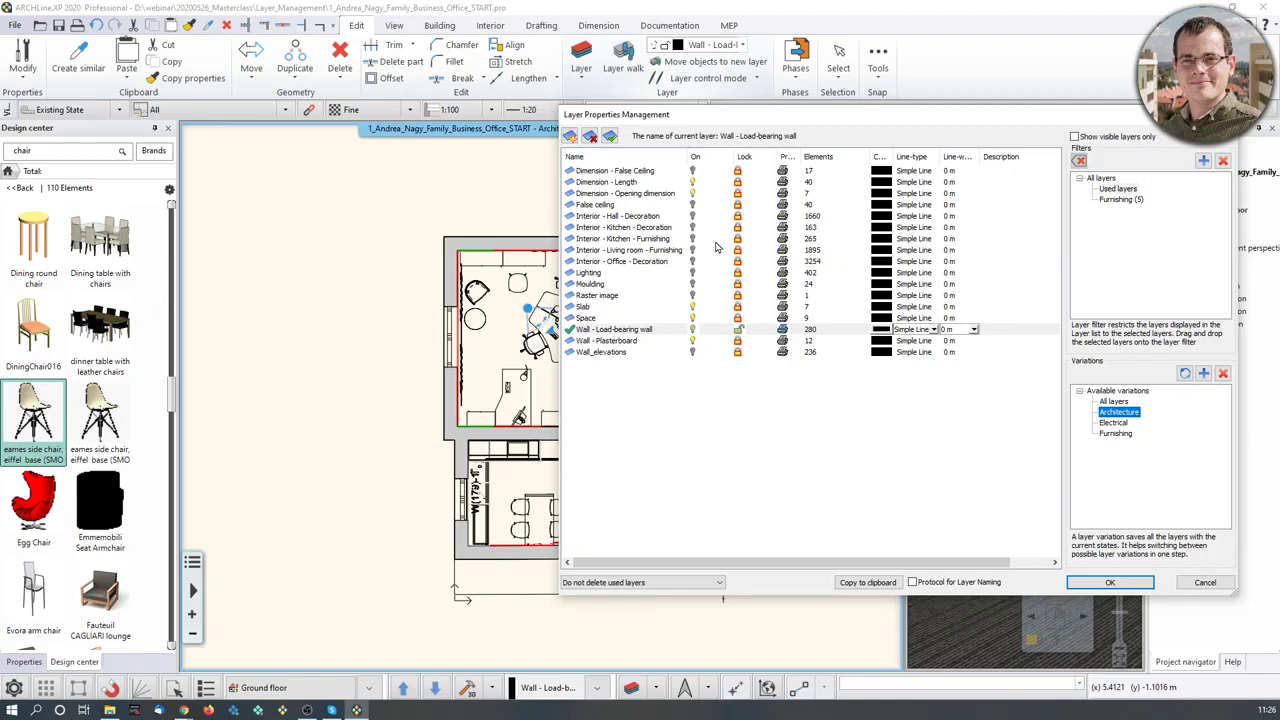
{"action": "left_click", "coordinate": [1178, 584]}
- Create an ISO A3 landscape plot layout with the English1_vertical plot stamp
{"action": "scroll", "coordinate": [627, 419], "scroll_direction": "down", "scroll_amount": 3}
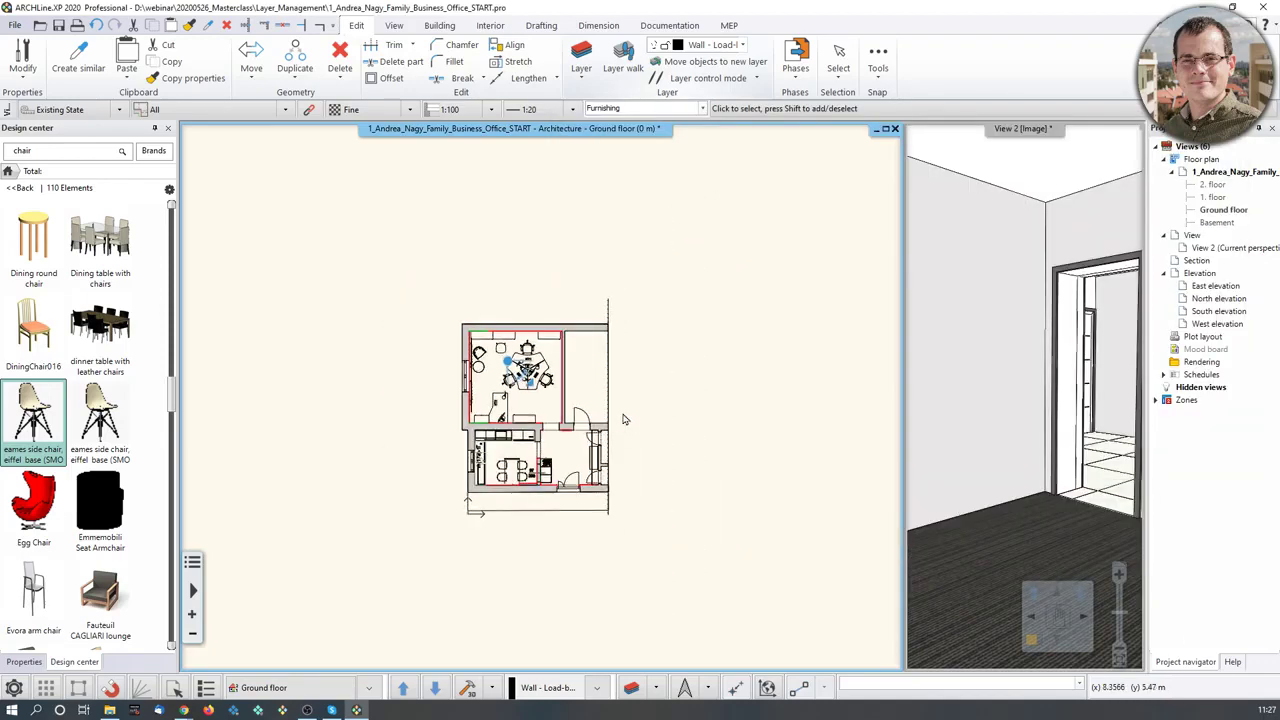
{"action": "middle_click_drag", "start_coordinate": [669, 390], "coordinate": [668, 380]}
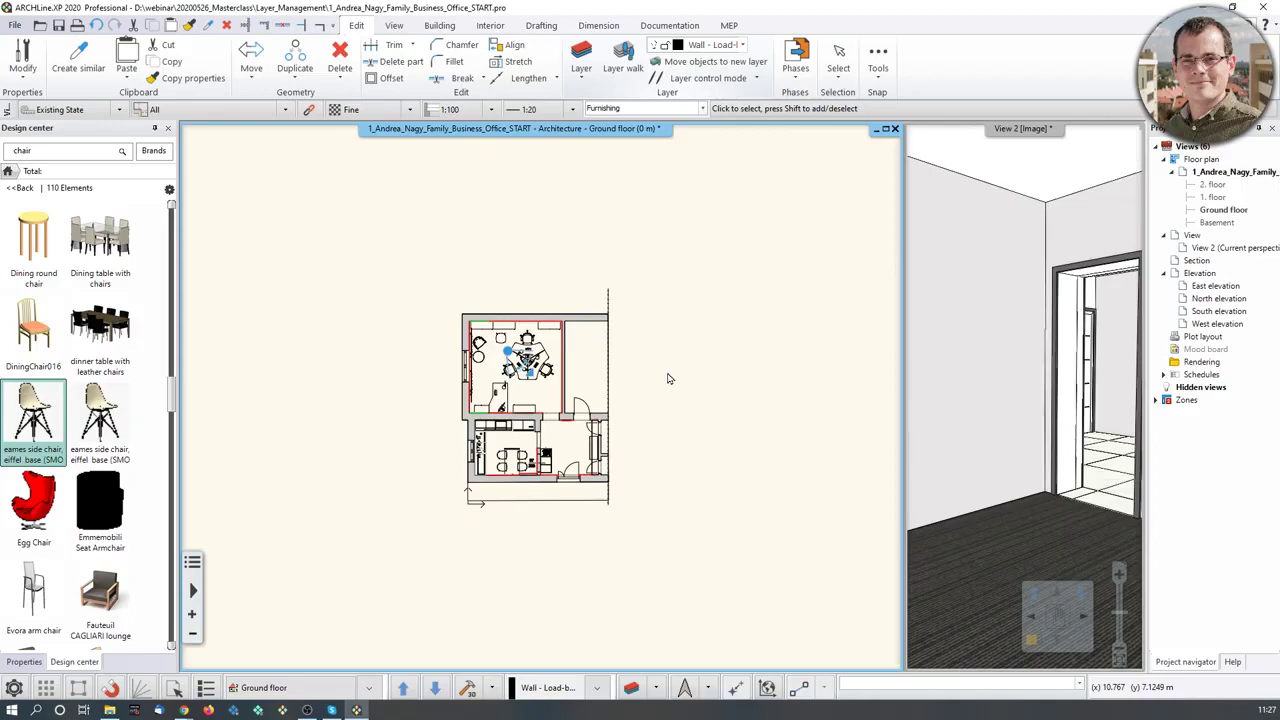
{"action": "scroll", "coordinate": [637, 387], "scroll_direction": "up", "scroll_amount": 3}
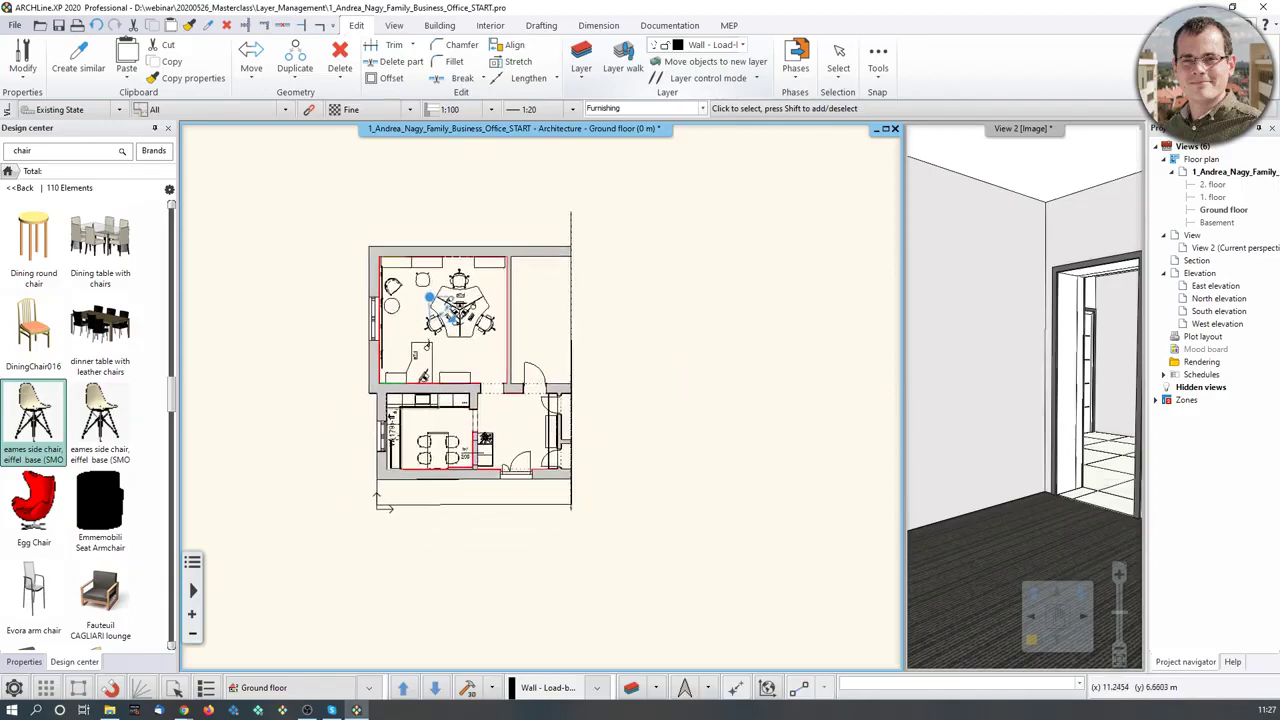
{"action": "left_click", "coordinate": [669, 25]}
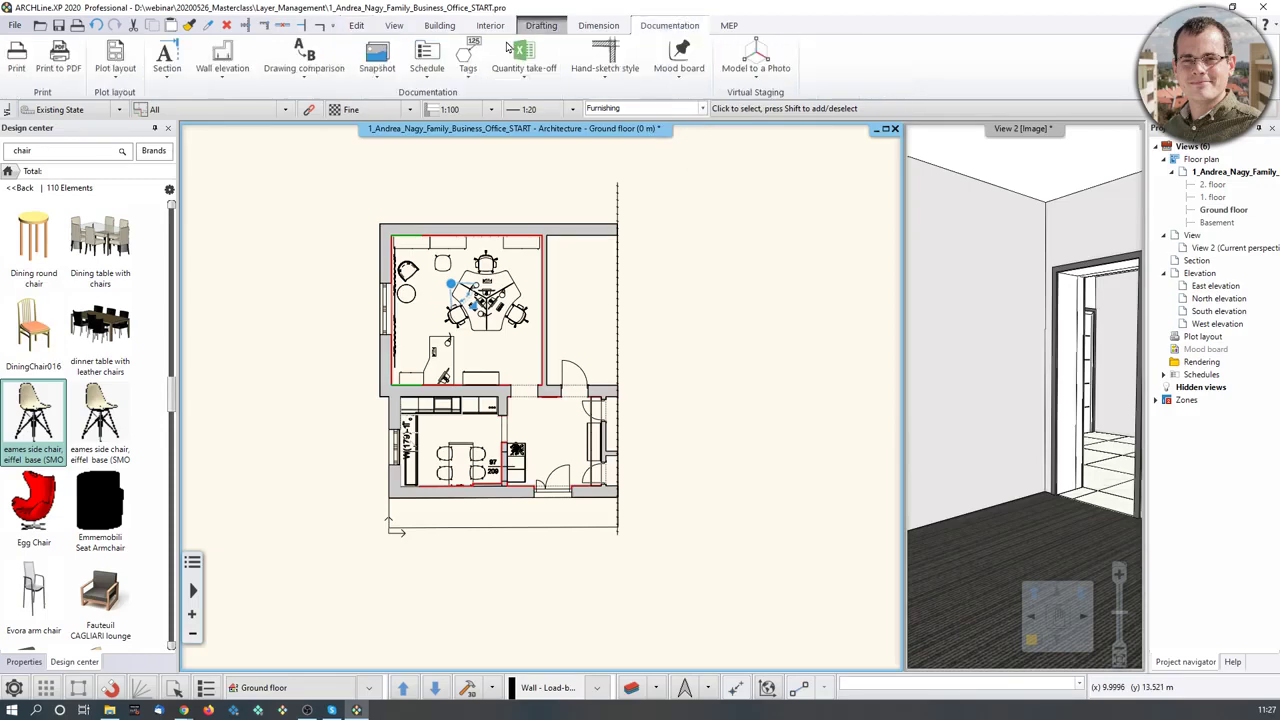
{"action": "left_click", "coordinate": [115, 55]}
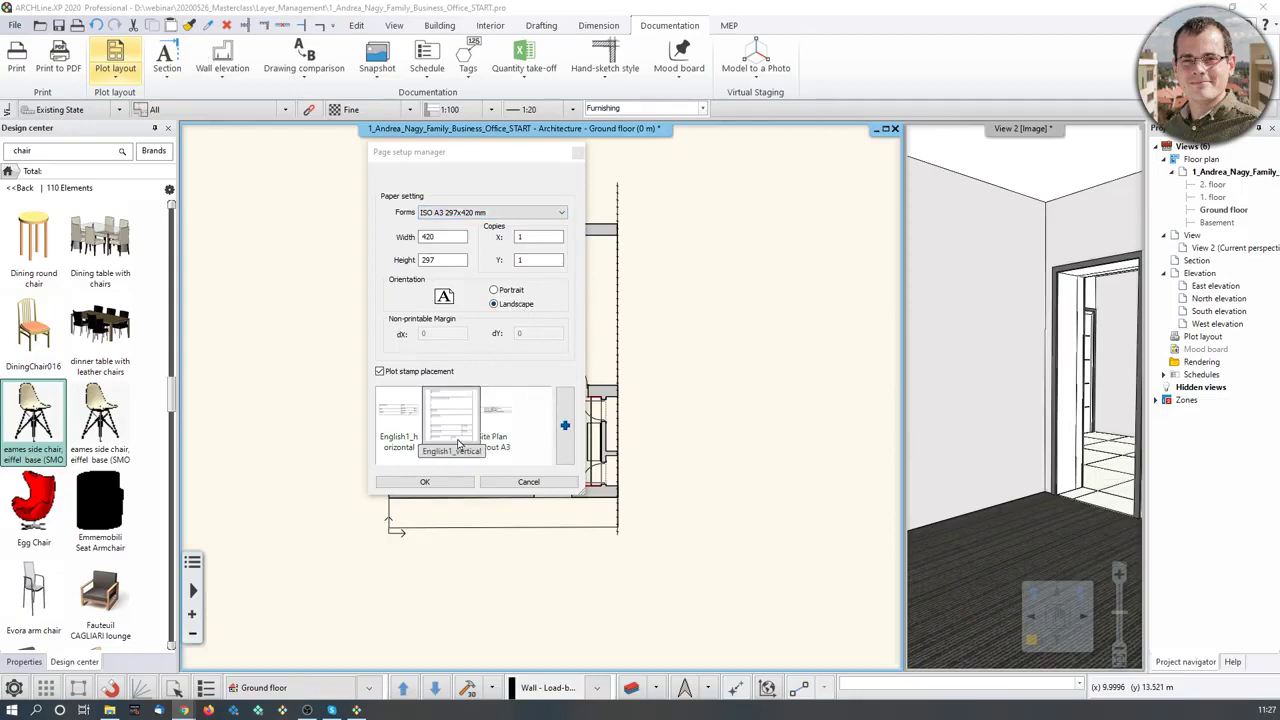
{"action": "left_click", "coordinate": [565, 436]}
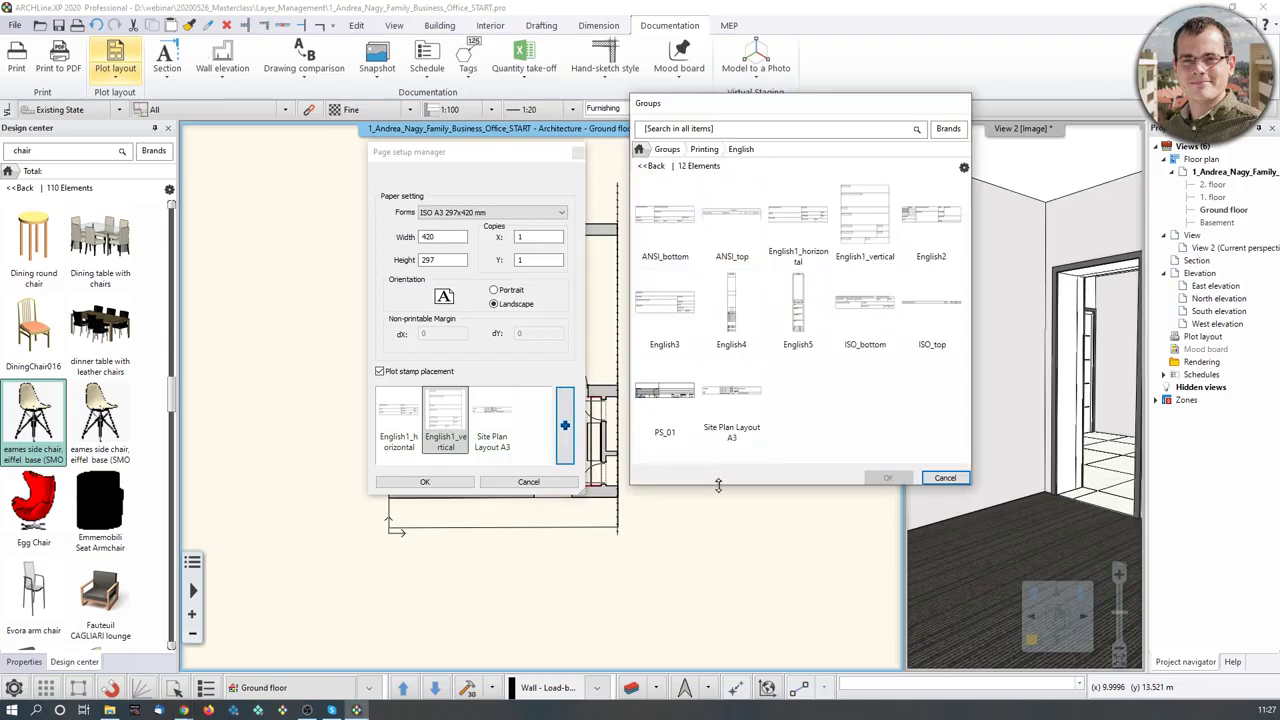
{"action": "left_click", "coordinate": [945, 477]}
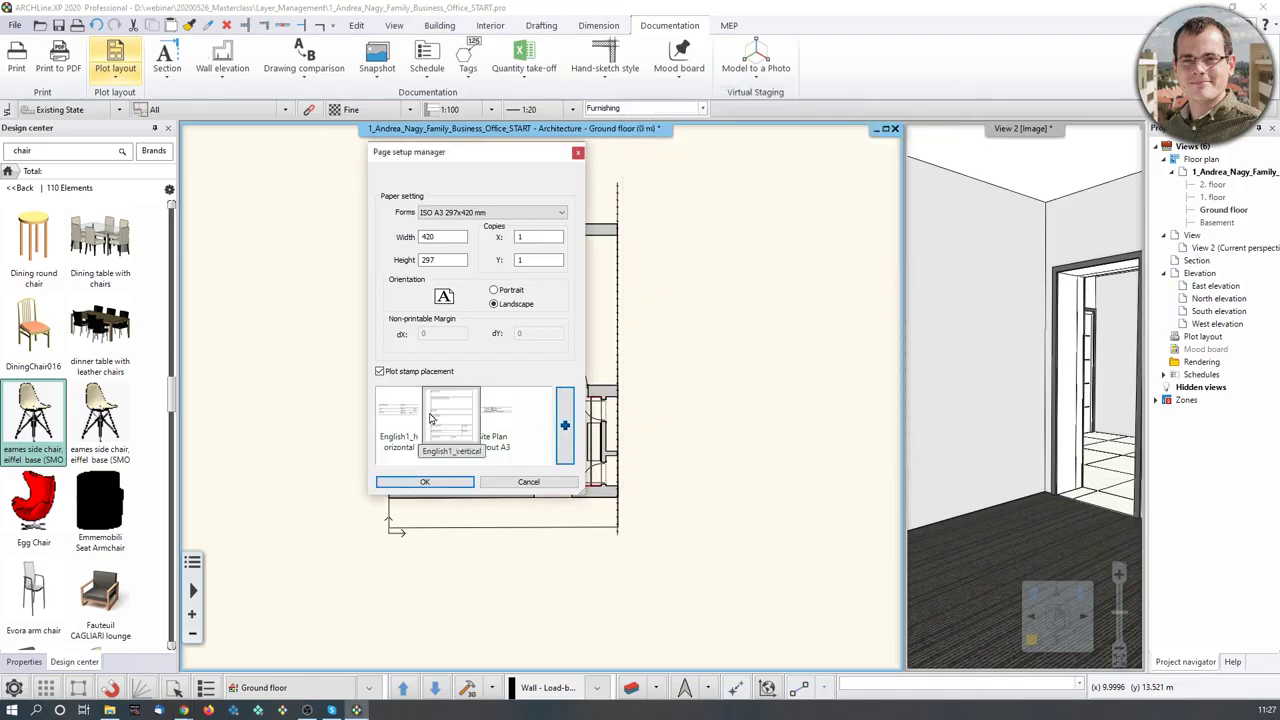
{"action": "left_click", "coordinate": [437, 483]}
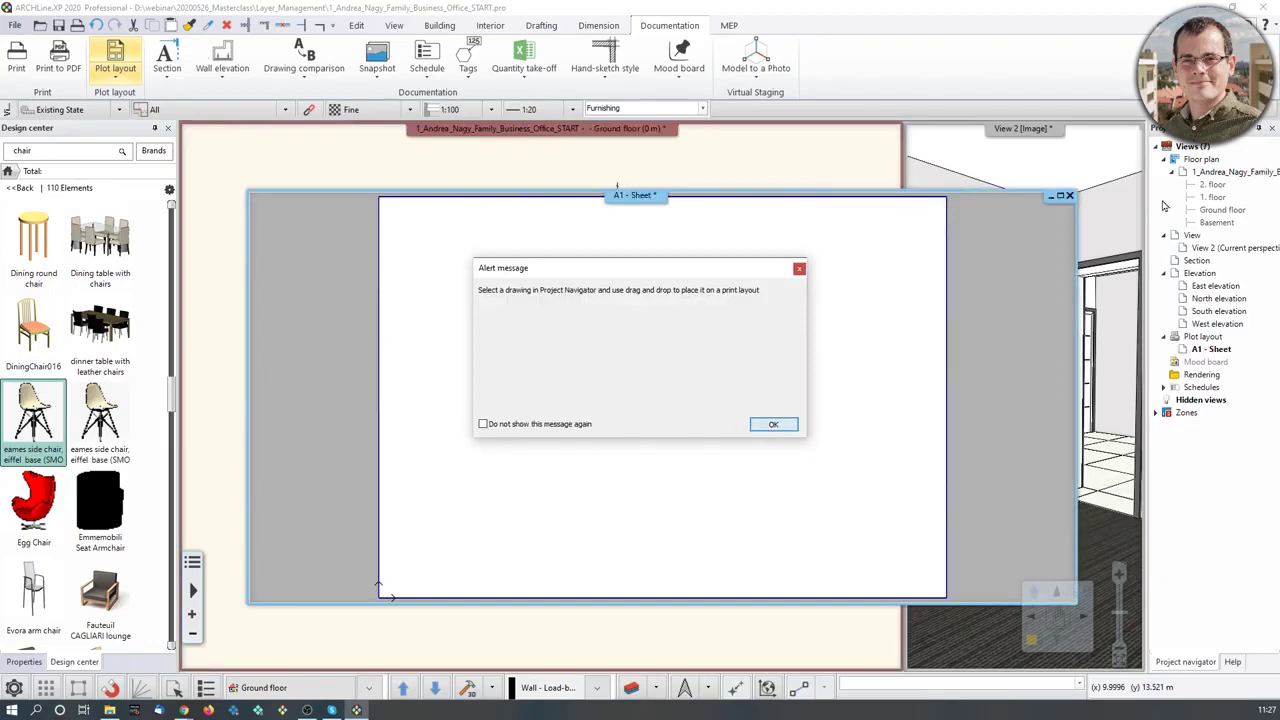
{"action": "left_click", "coordinate": [770, 424]}
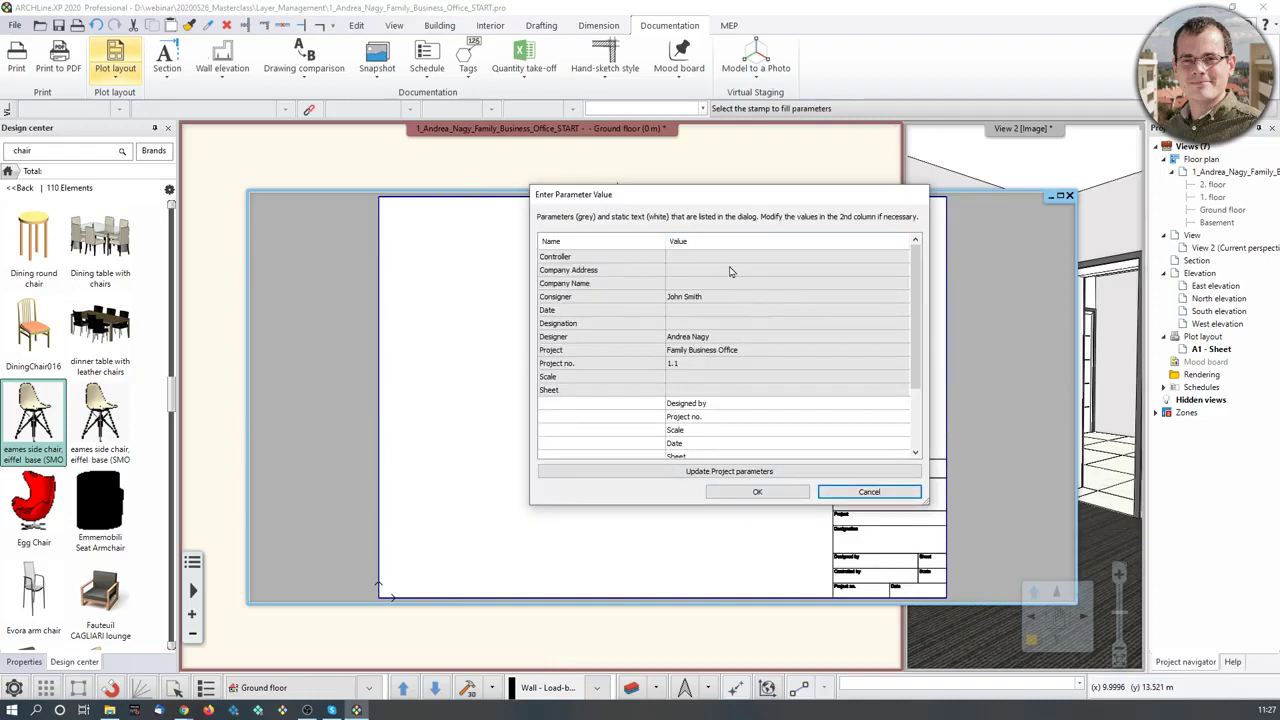
- Fill the sheet's plot stamp with the existing project parameters and inspect its entries
{"action": "left_click_drag", "start_coordinate": [775, 197], "coordinate": [493, 112]}
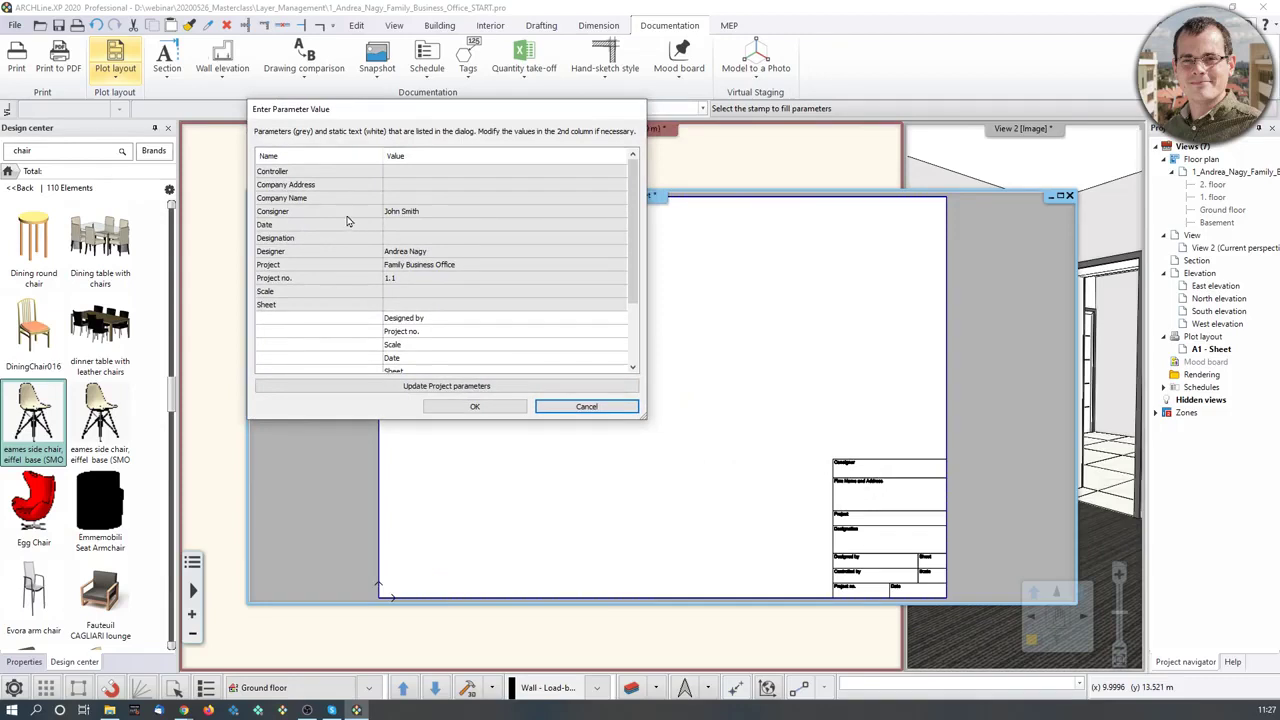
{"action": "left_click", "coordinate": [475, 406]}
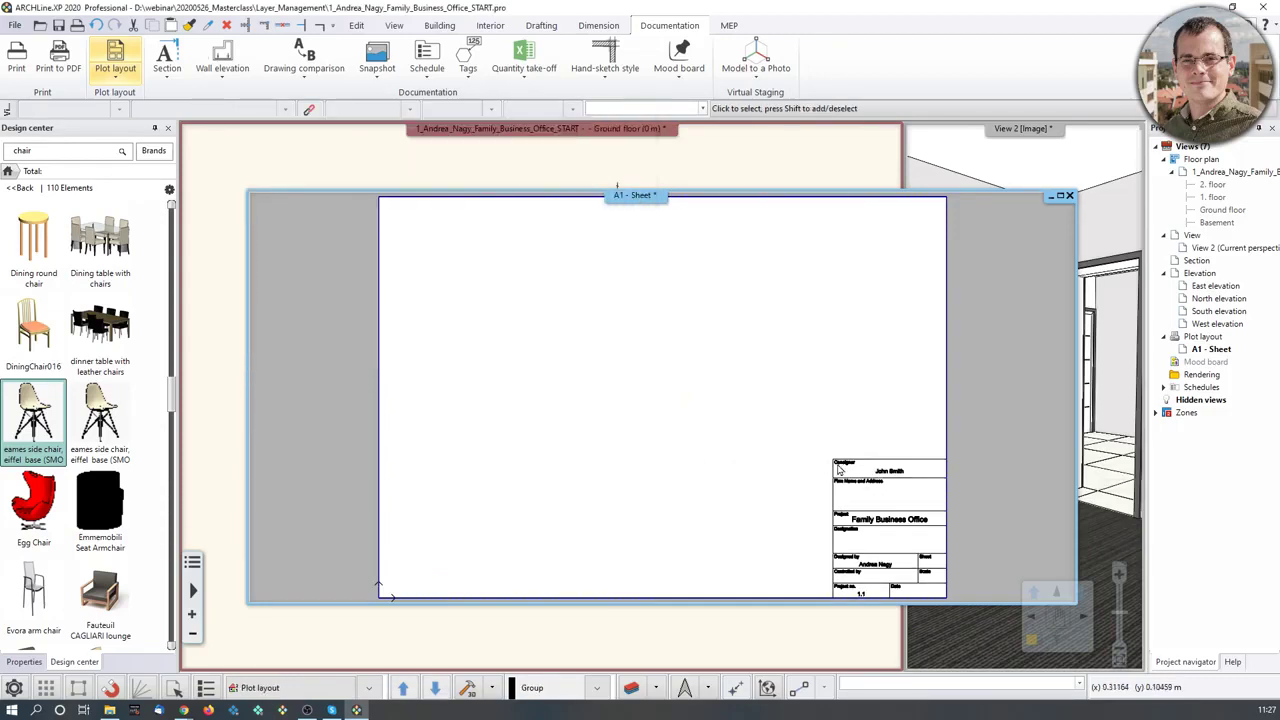
{"action": "scroll", "coordinate": [1044, 525], "scroll_direction": "up", "scroll_amount": 2}
{"action": "scroll", "coordinate": [858, 519], "scroll_direction": "up", "scroll_amount": 1}
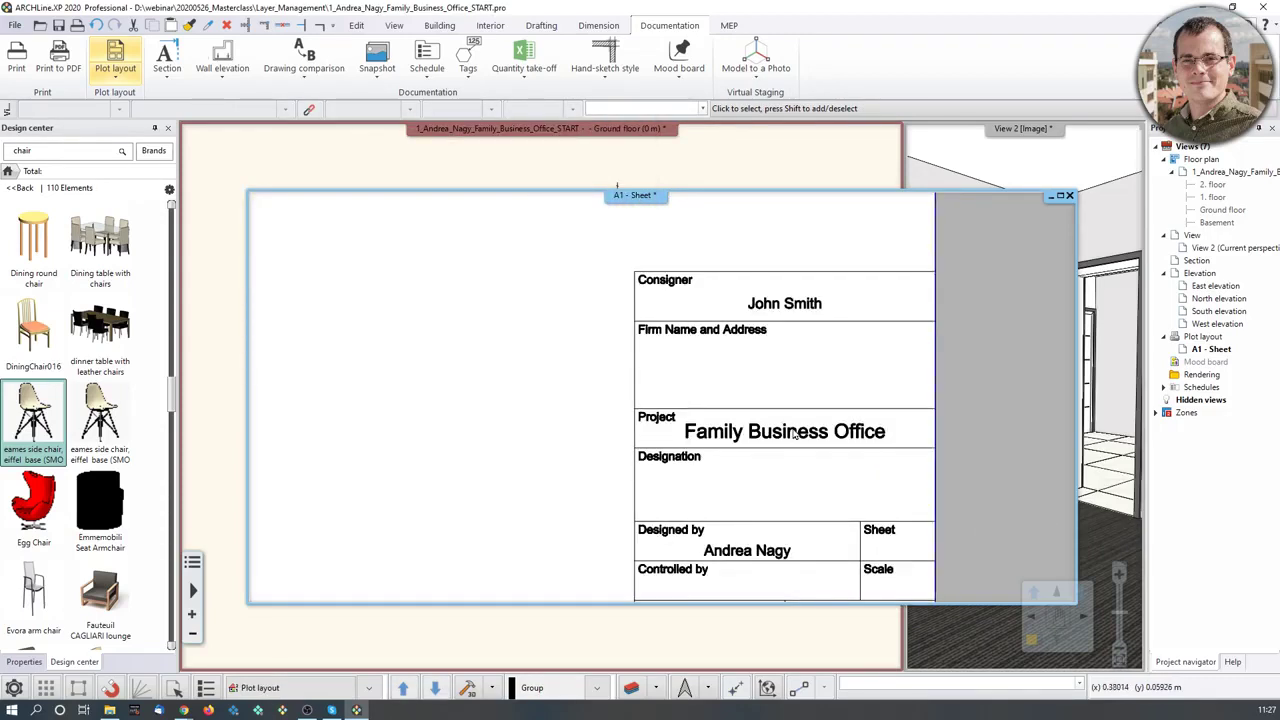
{"action": "scroll", "coordinate": [790, 455], "scroll_direction": "down", "scroll_amount": 2}
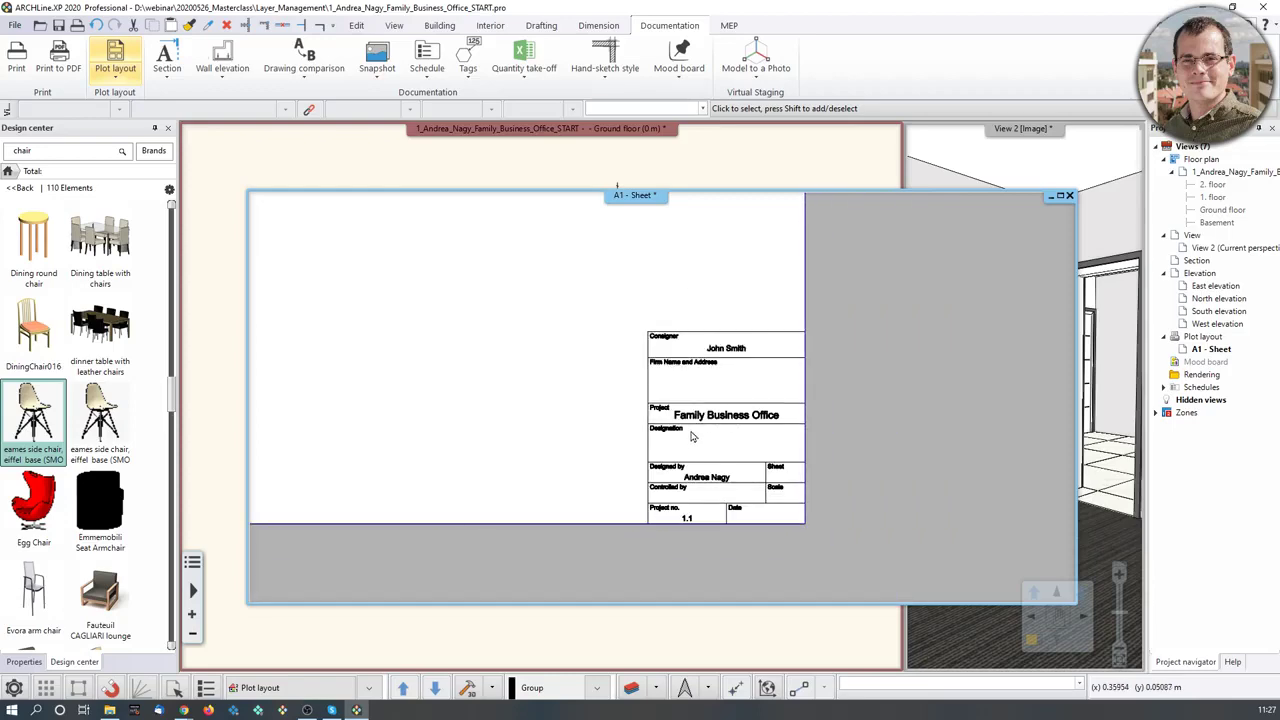
{"action": "scroll", "coordinate": [690, 438], "scroll_direction": "up", "scroll_amount": 2}
- Set the plot stamp's Designation to Architectural Plan
{"action": "left_click", "coordinate": [701, 391]}
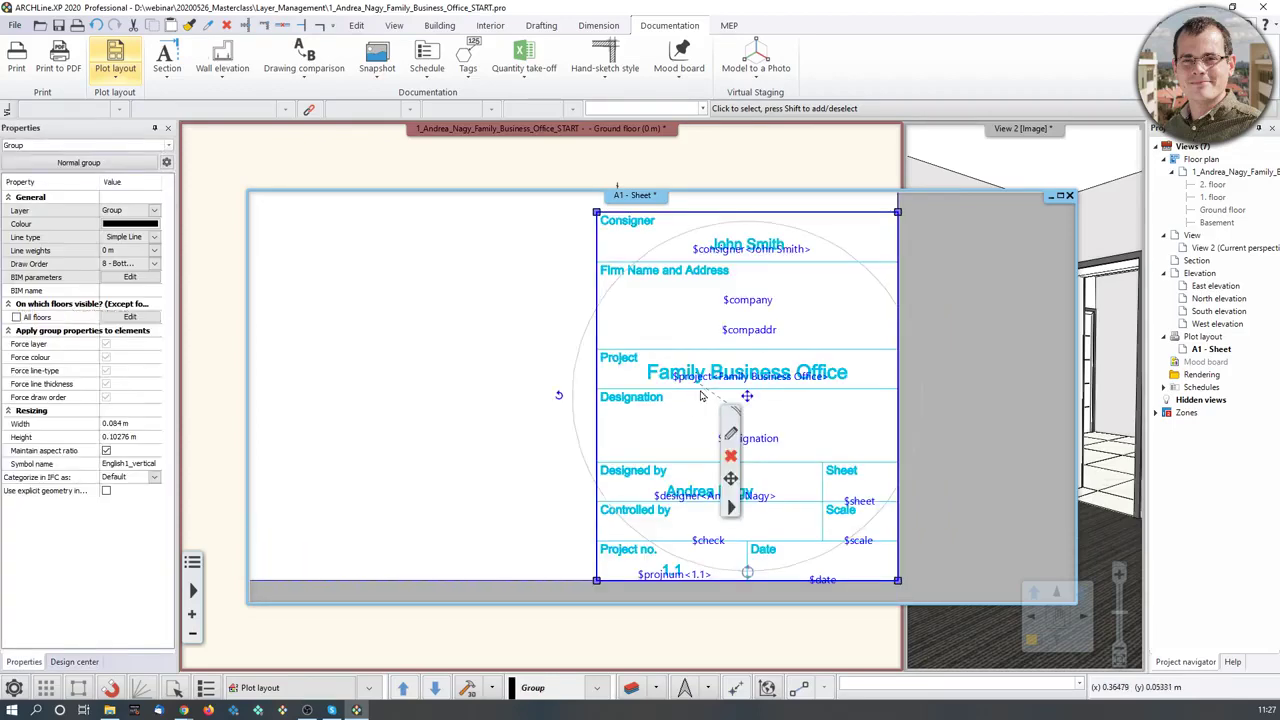
{"action": "left_click", "coordinate": [766, 443]}
{"action": "type", "text": "A"}
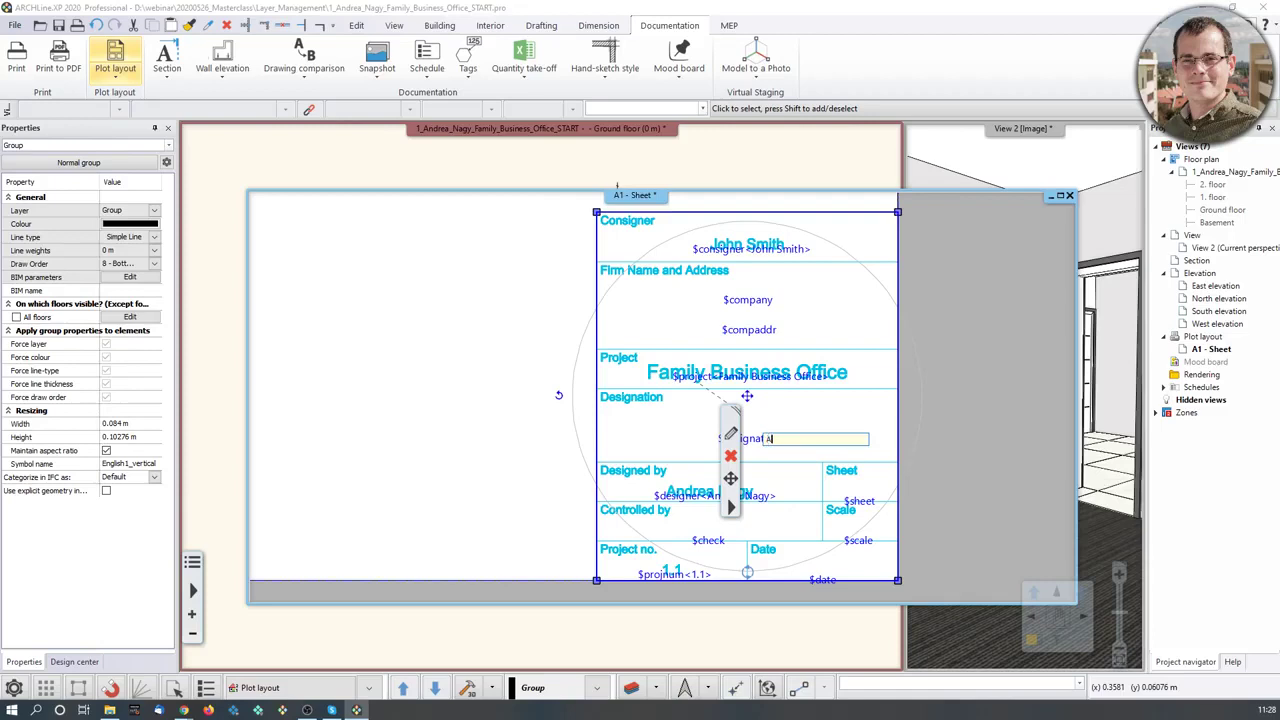
{"action": "type", "text": "rchitectural Plan"}
{"action": "key", "text": "Return"}
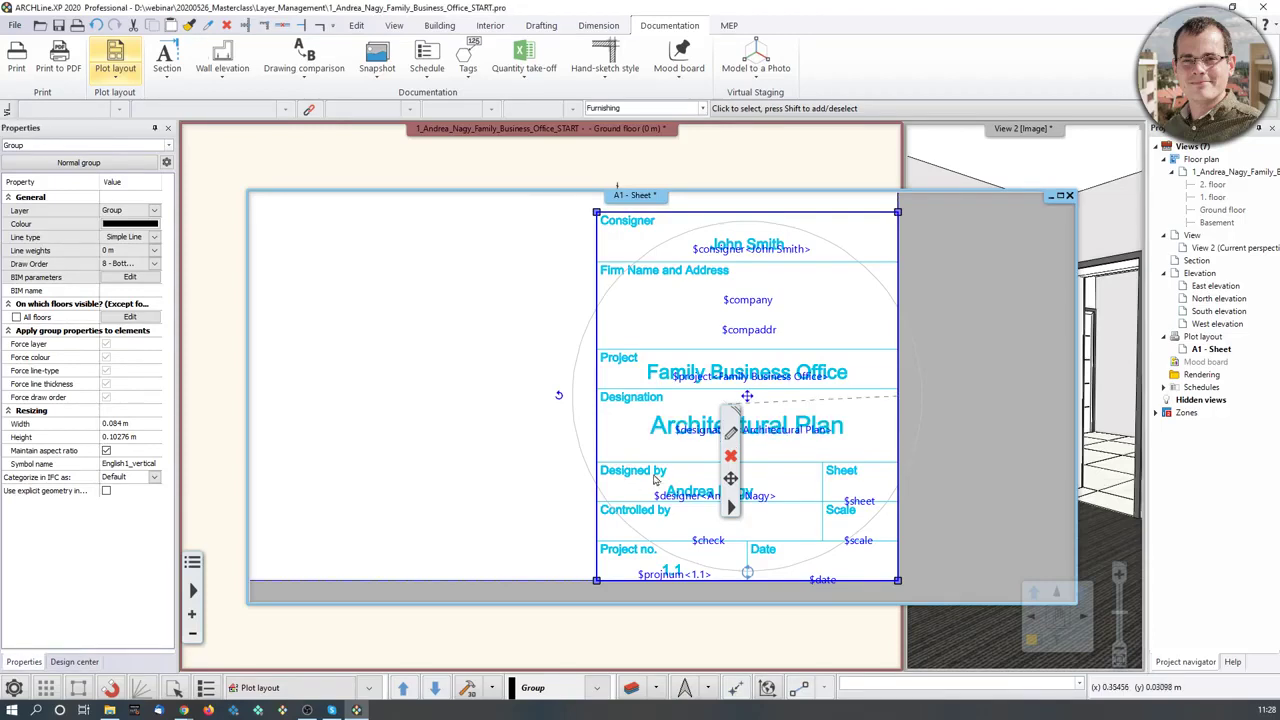
{"action": "left_click", "coordinate": [474, 445]}
- Place the Ground floor plan on the A1 sheet at 1:50, in the free area beside the plot stamp
{"action": "scroll", "coordinate": [504, 431], "scroll_direction": "down", "scroll_amount": 3}
{"action": "middle_click_drag", "start_coordinate": [534, 403], "coordinate": [584, 476]}
{"action": "scroll", "coordinate": [640, 405], "scroll_direction": "down", "scroll_amount": 1}
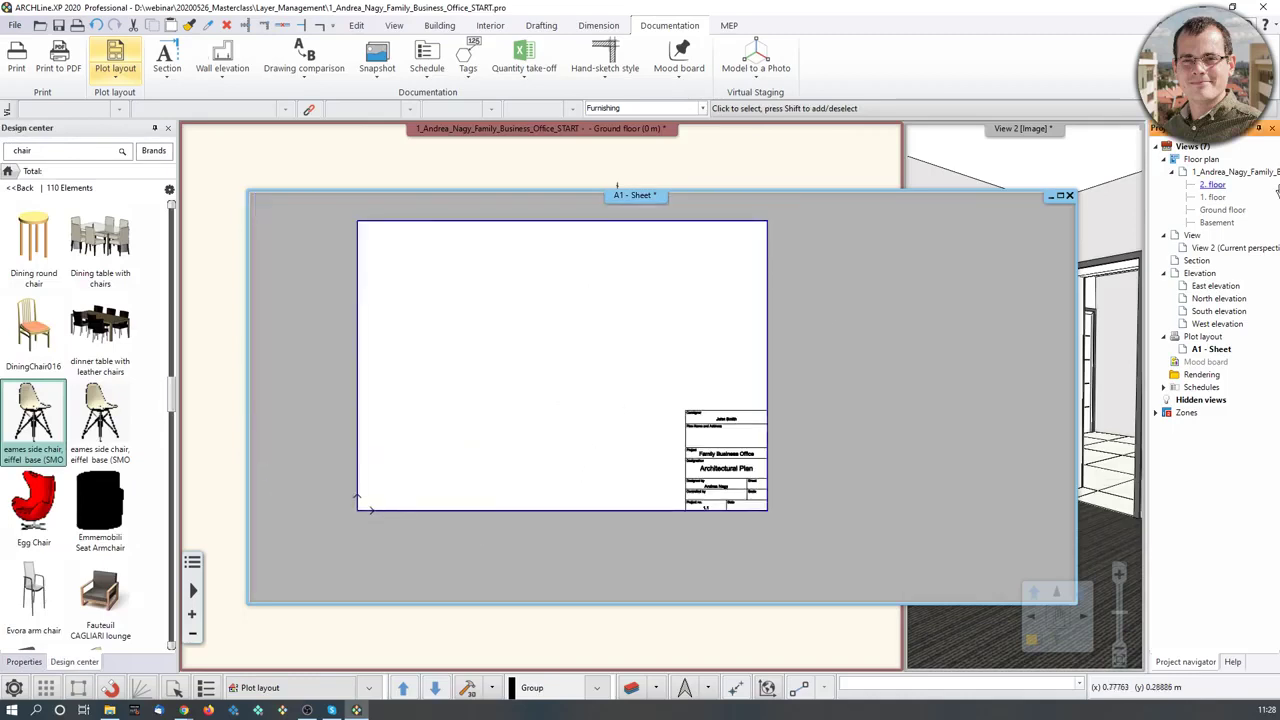
{"action": "left_click", "coordinate": [1228, 211]}
{"action": "left_click_drag", "start_coordinate": [1230, 215], "coordinate": [440, 378]}
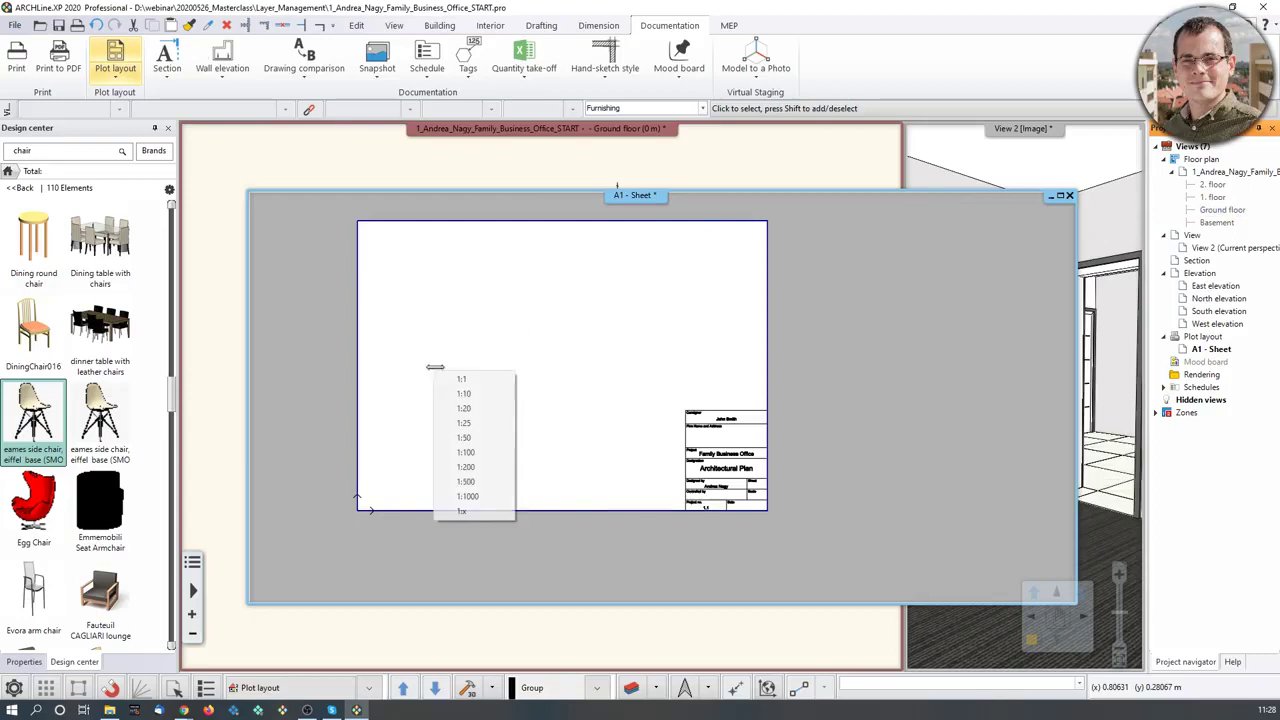
{"action": "left_click", "coordinate": [455, 438]}
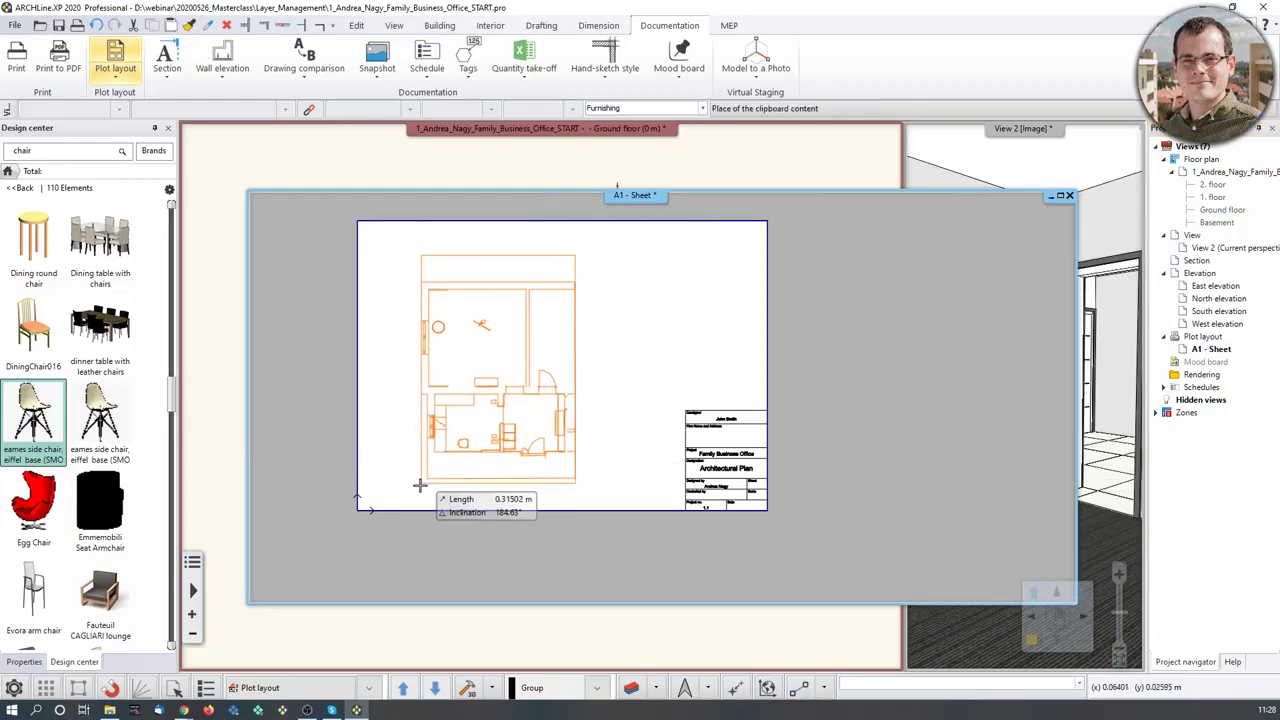
{"action": "left_click", "coordinate": [415, 478]}
{"action": "scroll", "coordinate": [469, 484], "scroll_direction": "up", "scroll_amount": 2}
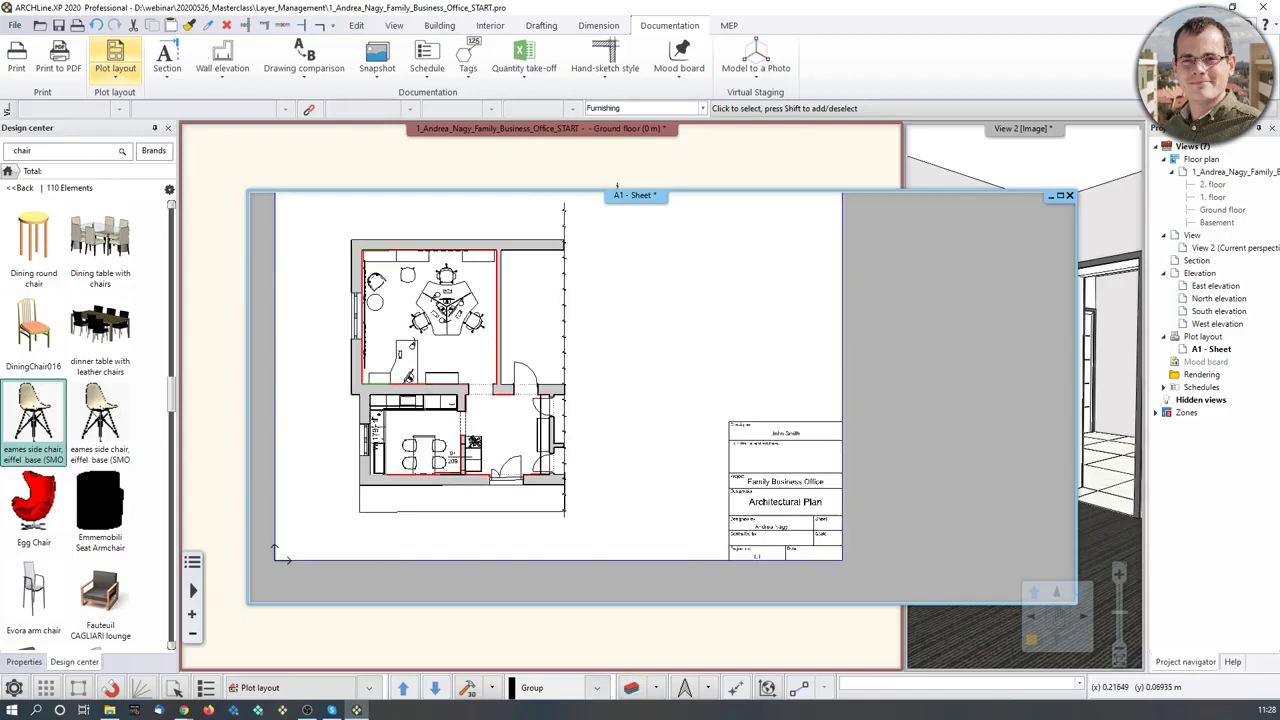
{"action": "scroll", "coordinate": [574, 445], "scroll_direction": "up", "scroll_amount": 2}
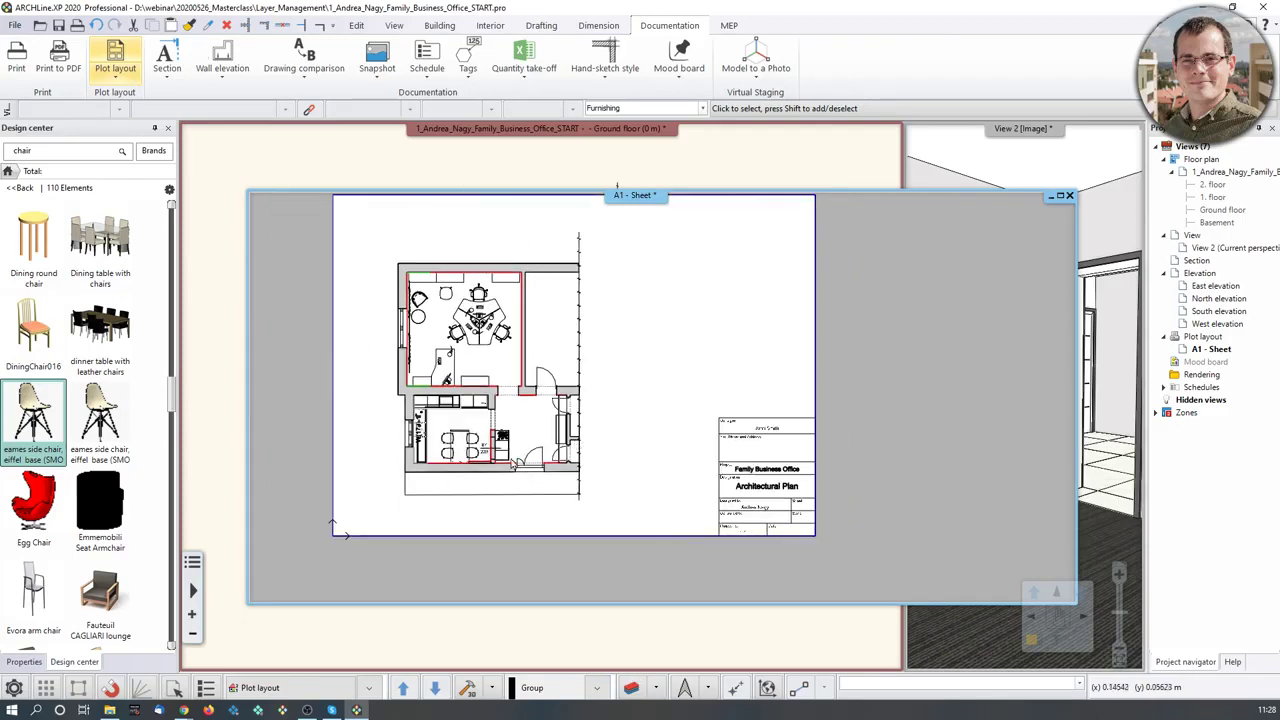
- Select the ground floor plan placed on the sheet and reposition the A1 sheet window over the workspace
{"action": "left_click", "coordinate": [531, 373]}
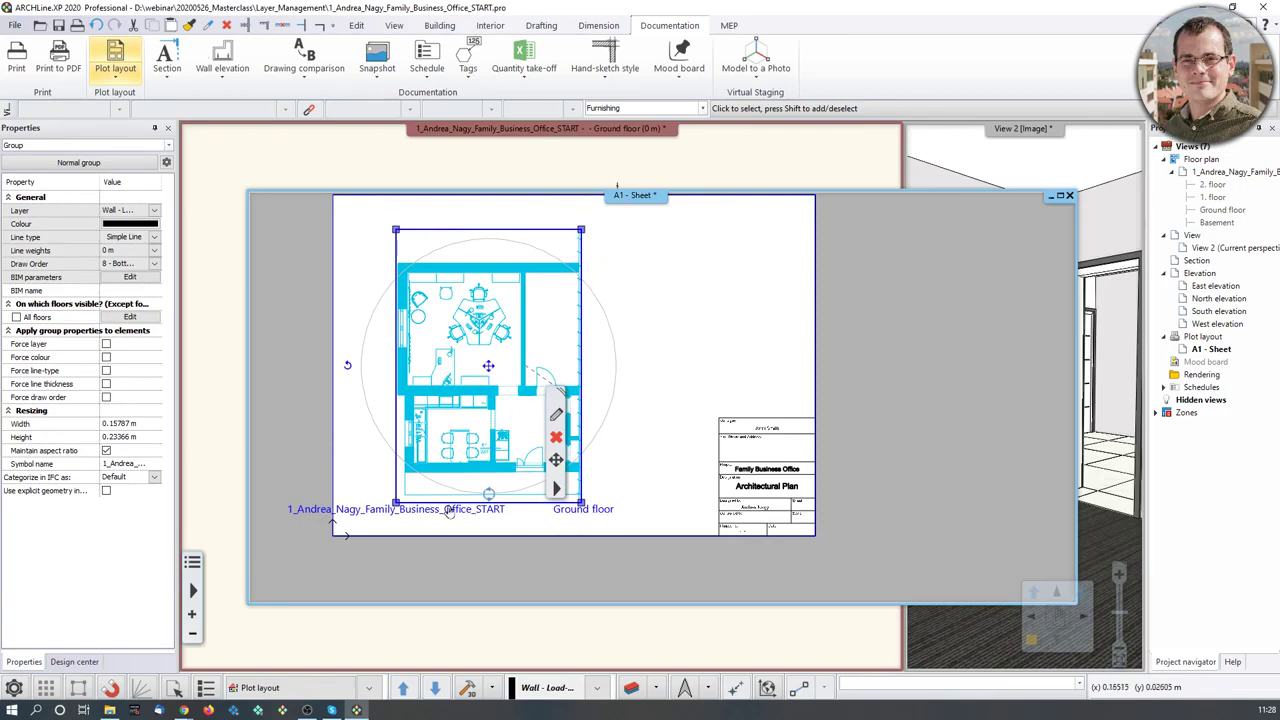
{"action": "right_click", "coordinate": [663, 197]}
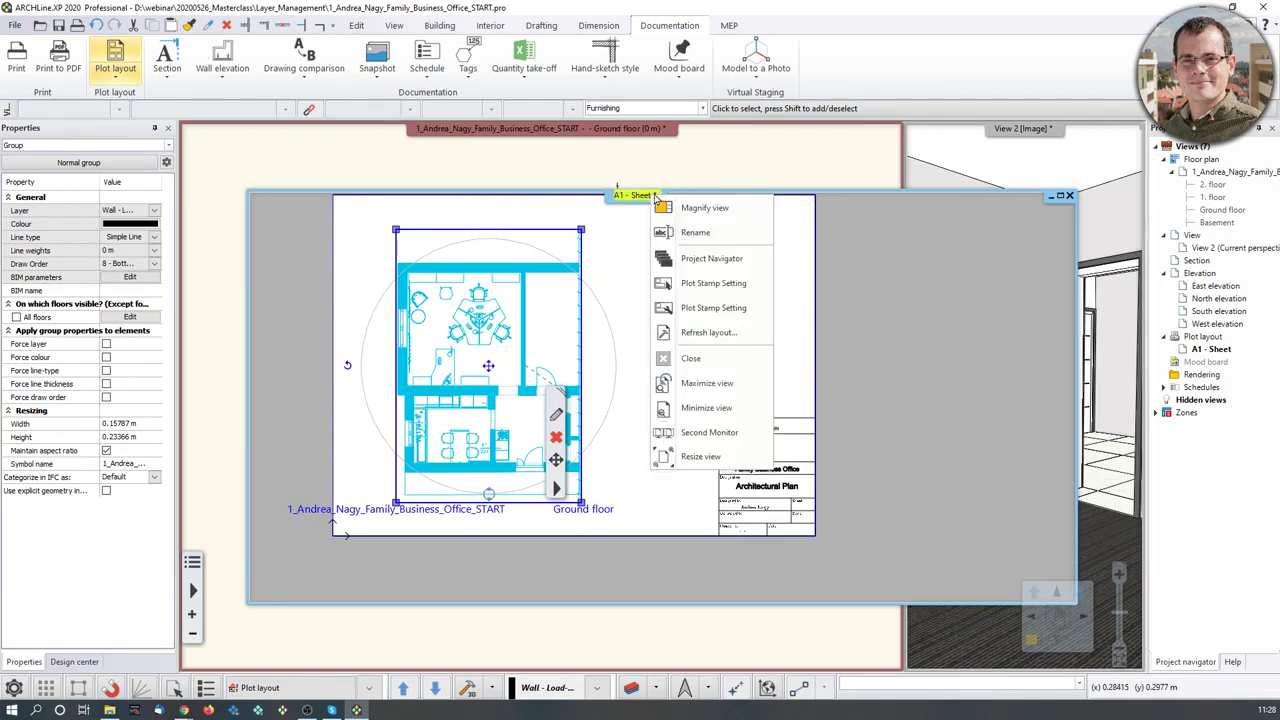
{"action": "left_click", "coordinate": [828, 194]}
{"action": "left_click_drag", "start_coordinate": [828, 194], "coordinate": [1146, 250]}
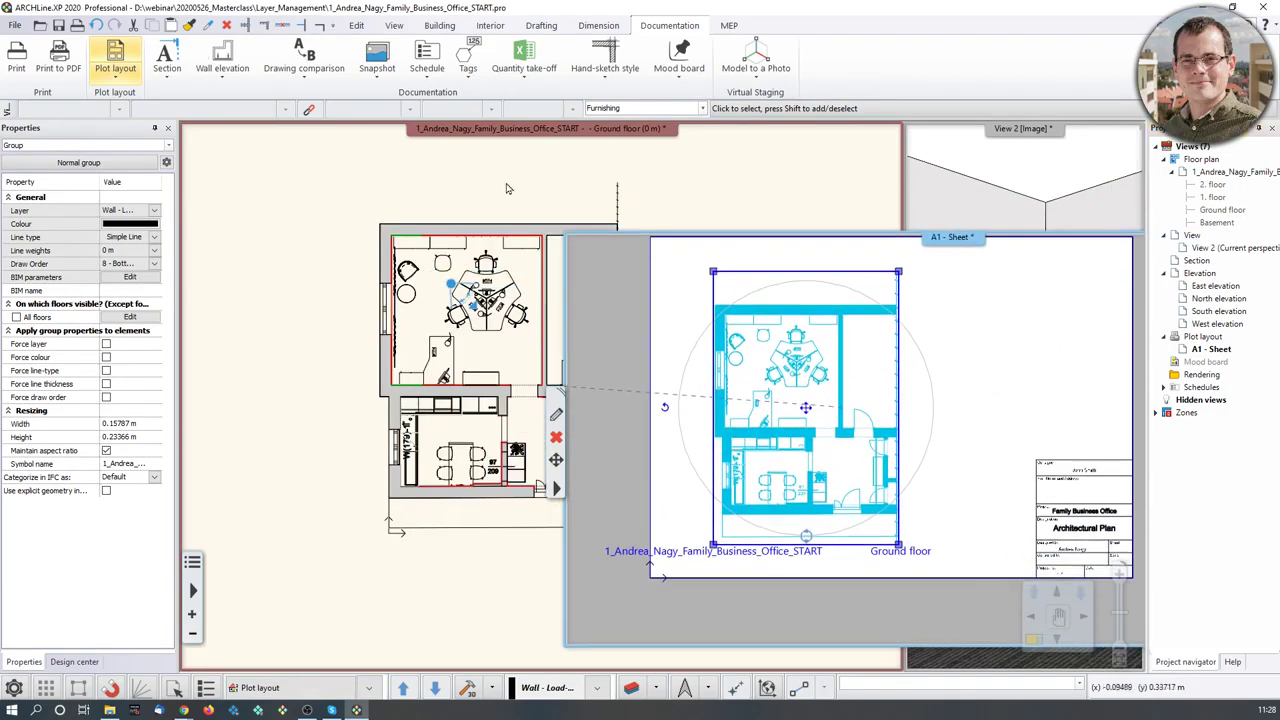
{"action": "left_click_drag", "start_coordinate": [1030, 240], "coordinate": [848, 169]}
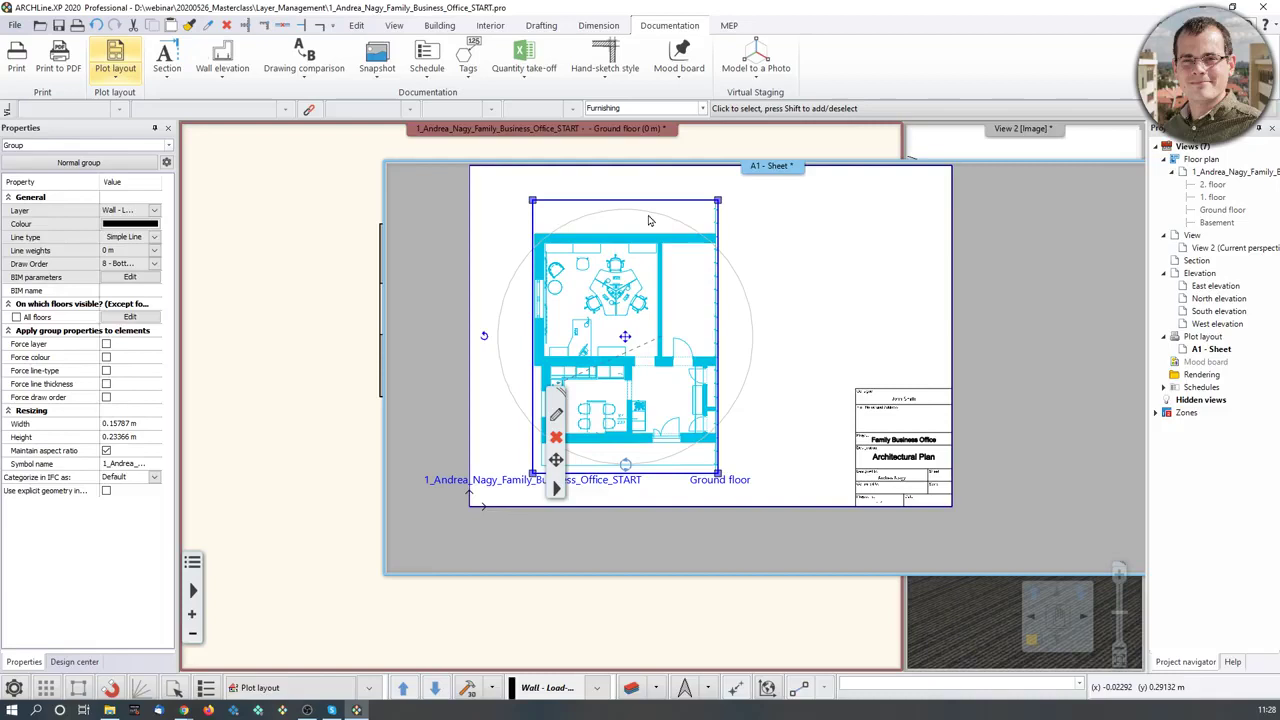
- Extend the placed plan's frame outward at its right edge, and try cropping the left edge inward before pulling it back out past the wall
{"action": "left_click", "coordinate": [749, 252]}
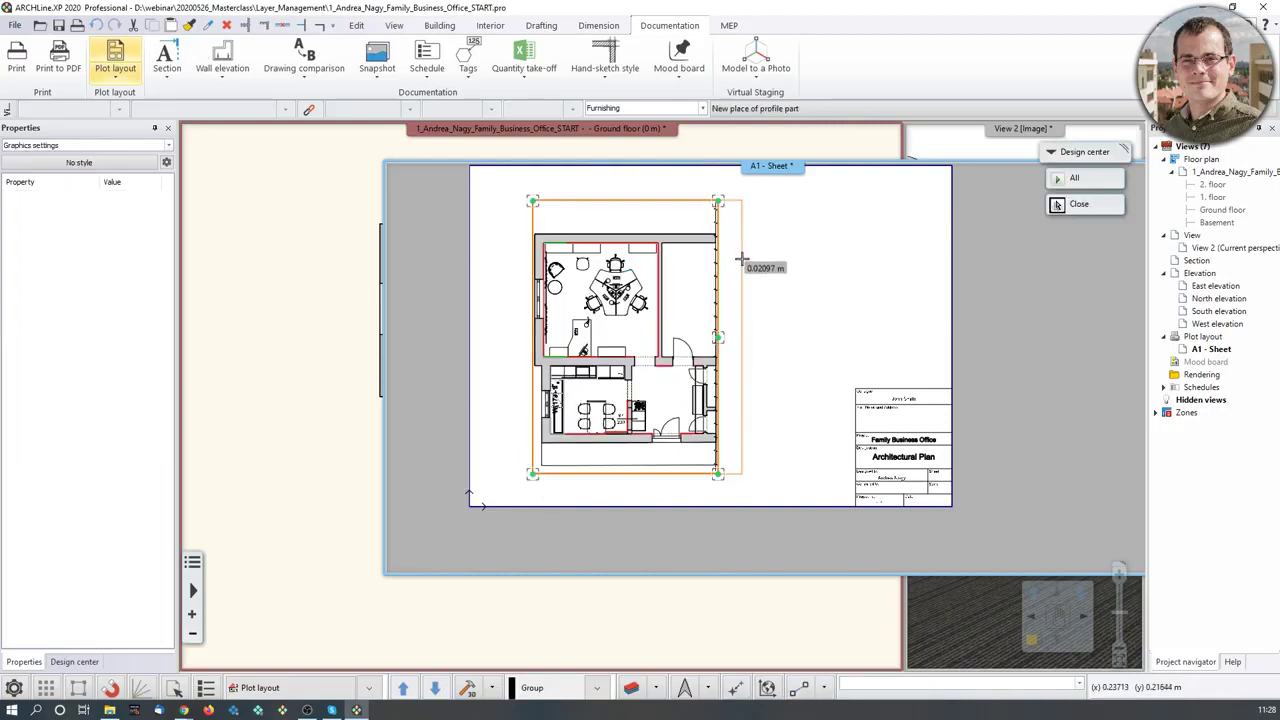
{"action": "left_click", "coordinate": [540, 237]}
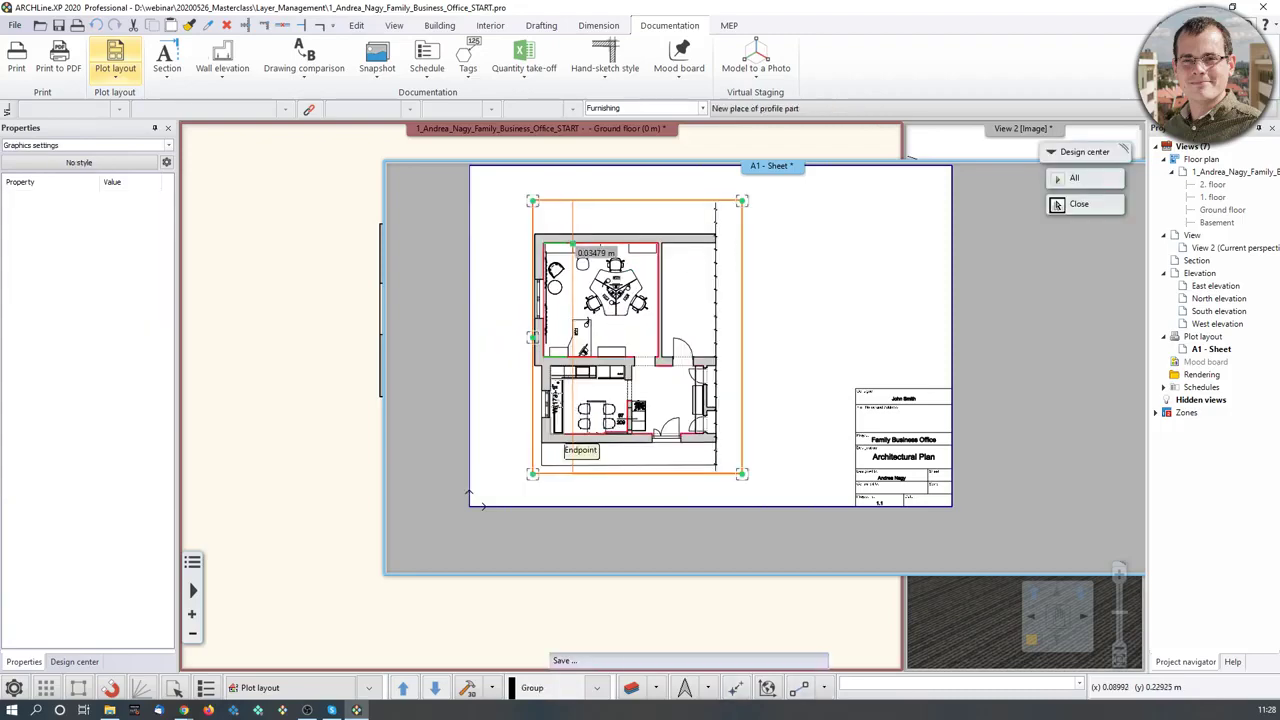
{"action": "left_click", "coordinate": [575, 230]}
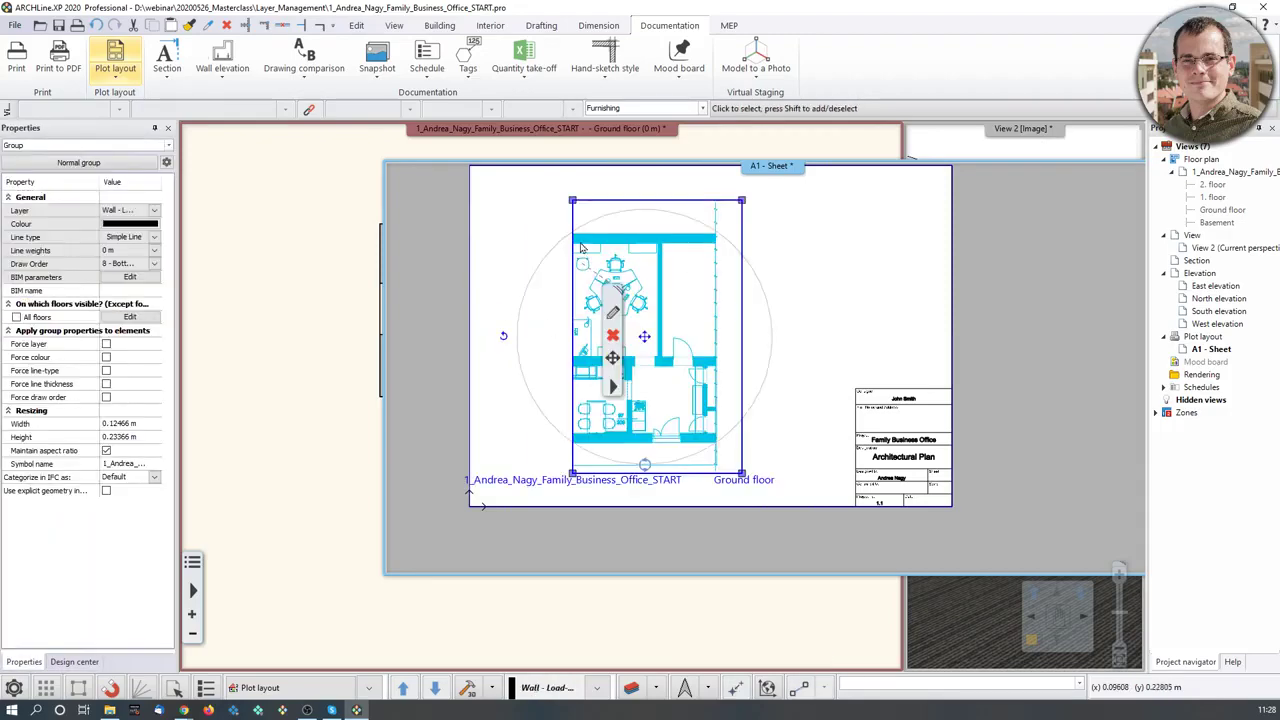
{"action": "left_click", "coordinate": [612, 312]}
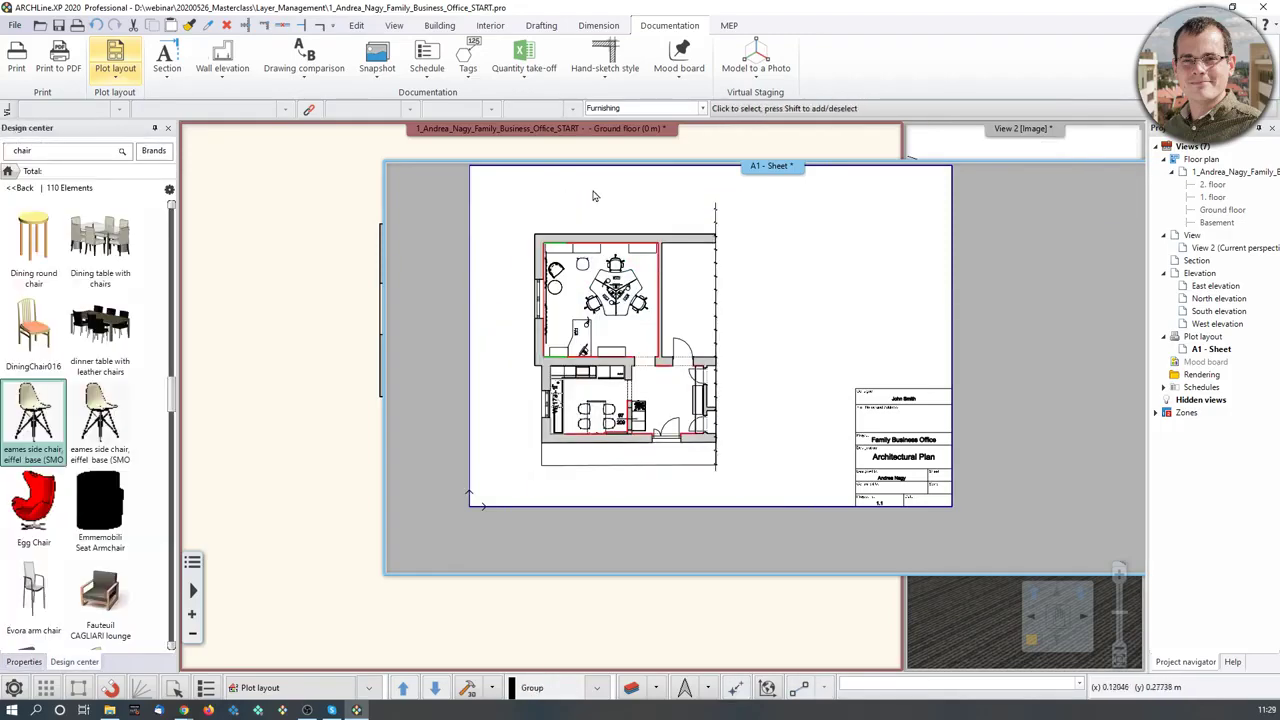
- Apply the Architecture layer variation to the ground floor plan placed on the A1 sheet, keeping its 1:50 drawing scale
{"action": "left_click", "coordinate": [656, 420]}
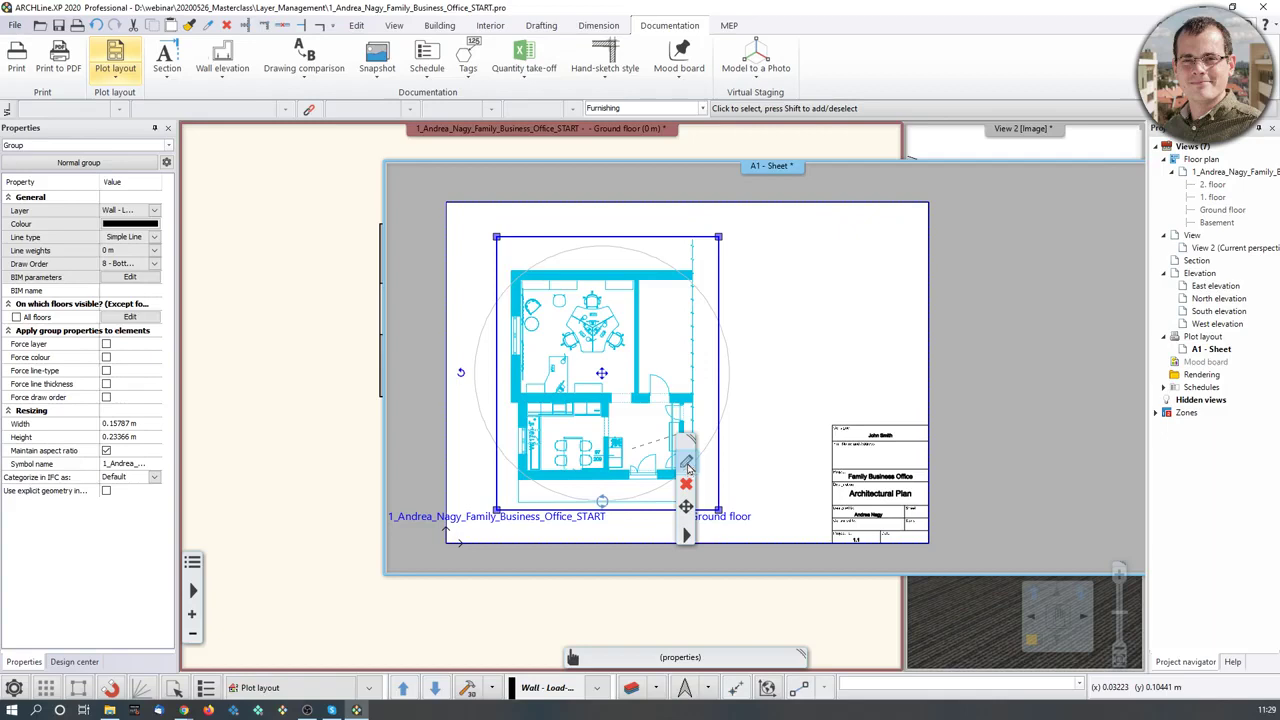
{"action": "left_click", "coordinate": [687, 464]}
{"action": "left_click_drag", "start_coordinate": [703, 221], "coordinate": [1030, 243]}
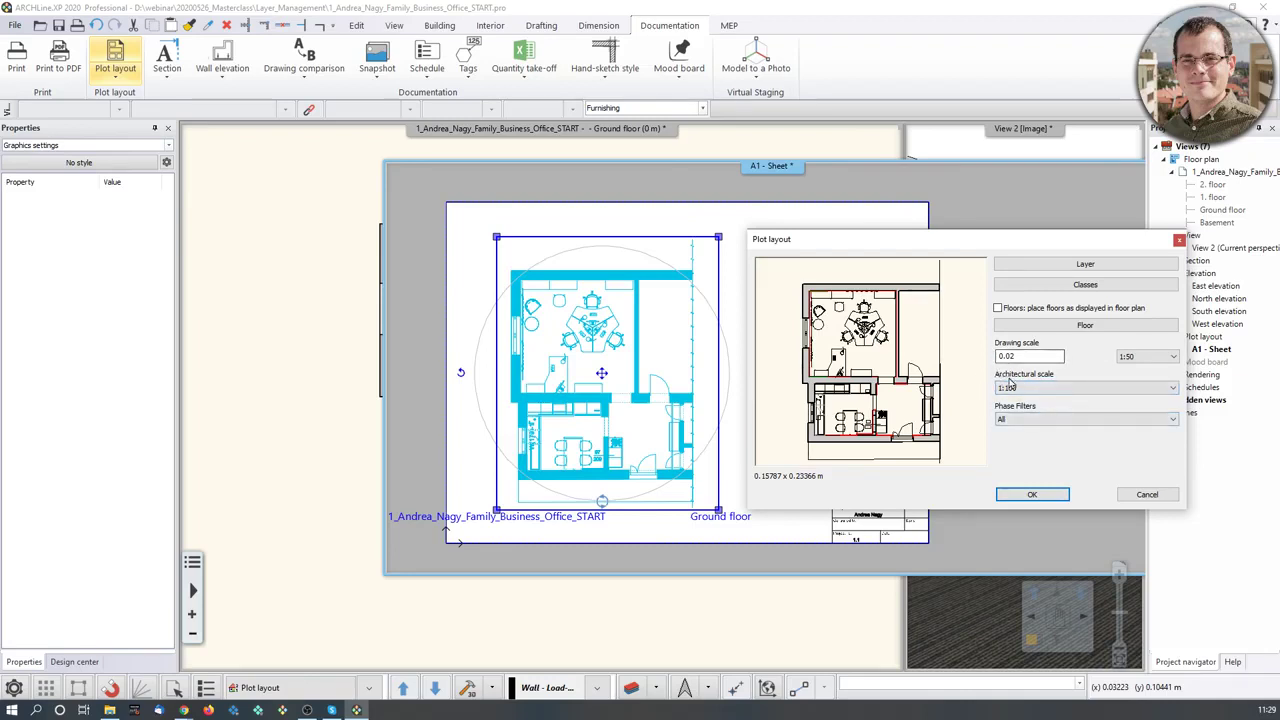
{"action": "left_click", "coordinate": [1053, 265]}
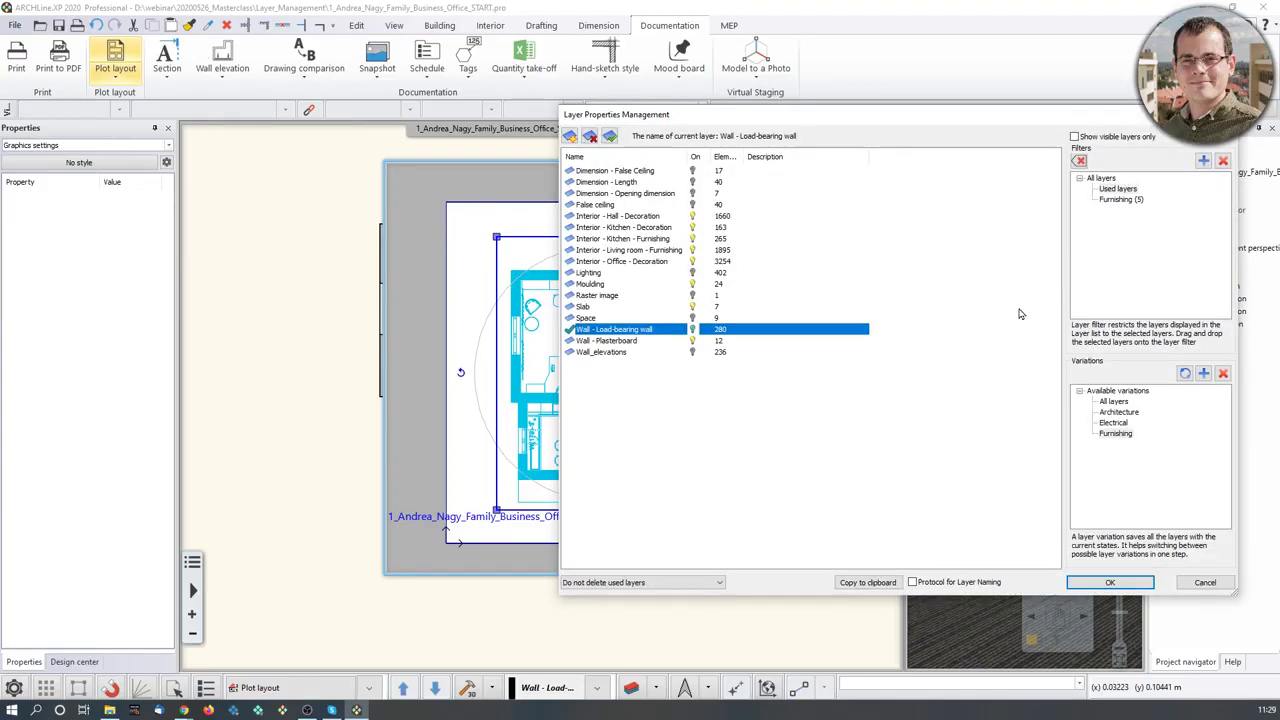
{"action": "left_click", "coordinate": [1119, 412]}
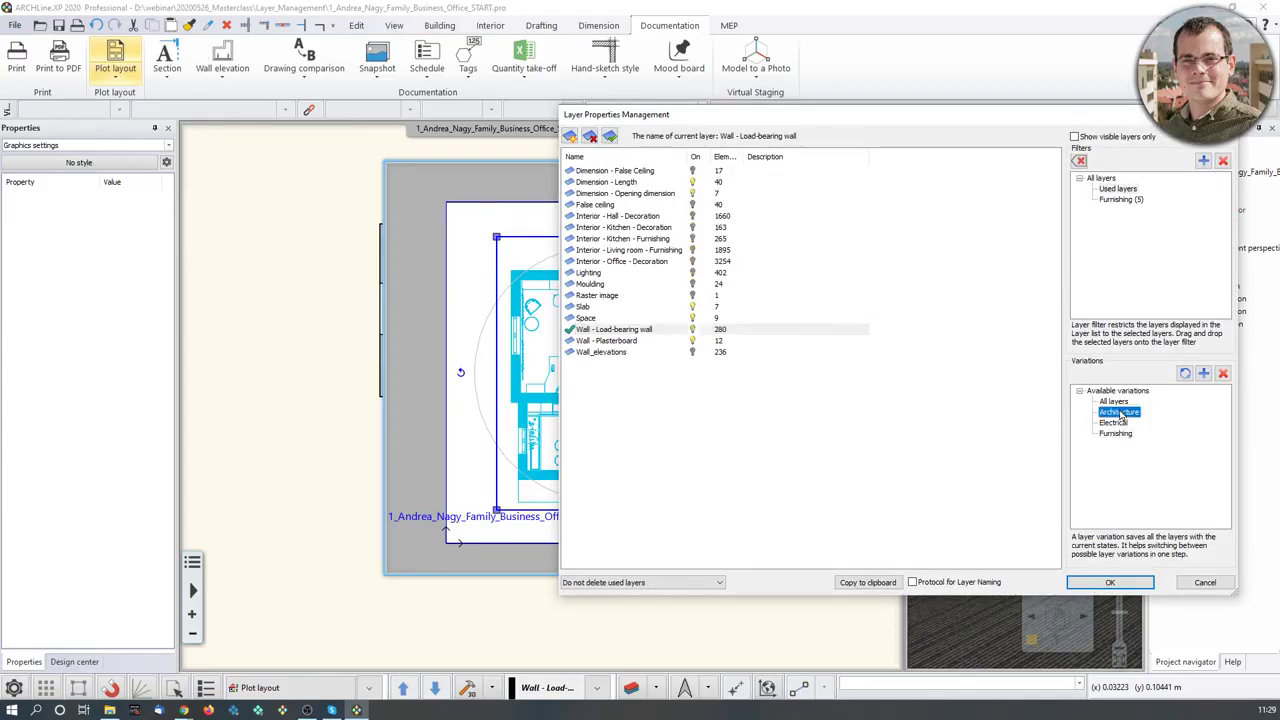
{"action": "left_click", "coordinate": [1110, 582]}
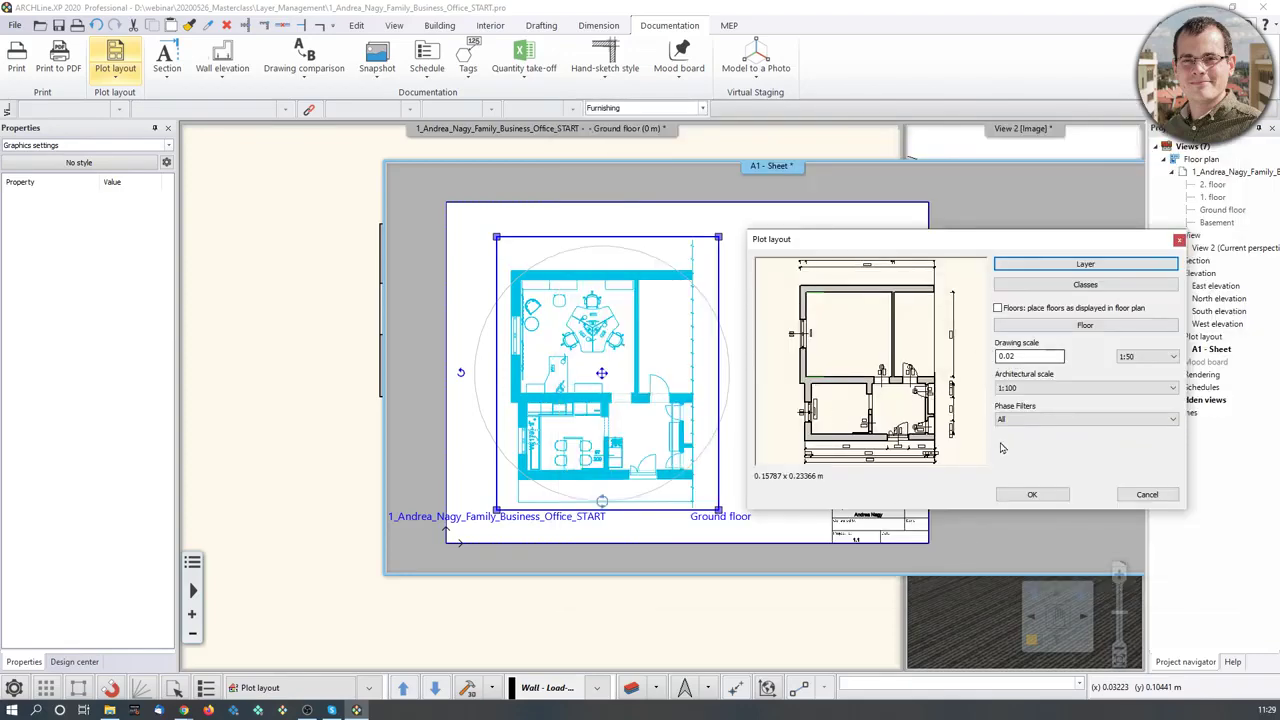
{"action": "left_click", "coordinate": [1032, 494]}
{"action": "left_click", "coordinate": [689, 372]}
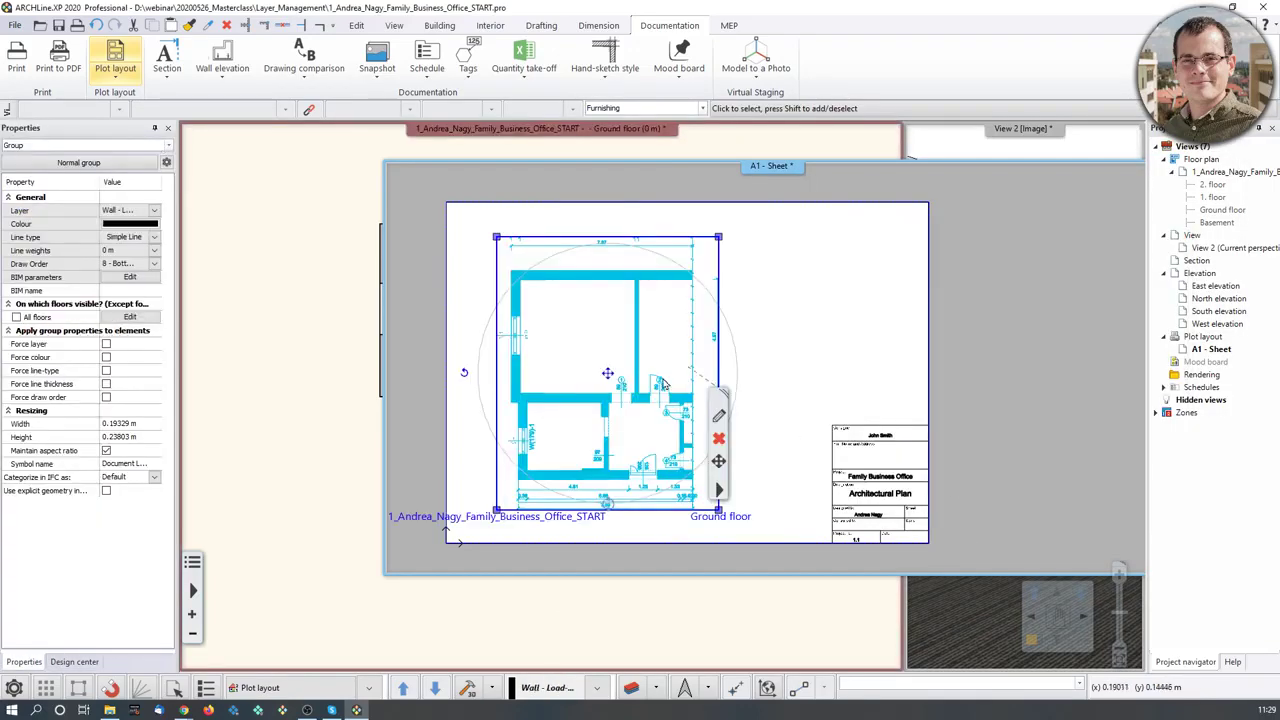
{"action": "left_click", "coordinate": [843, 318]}
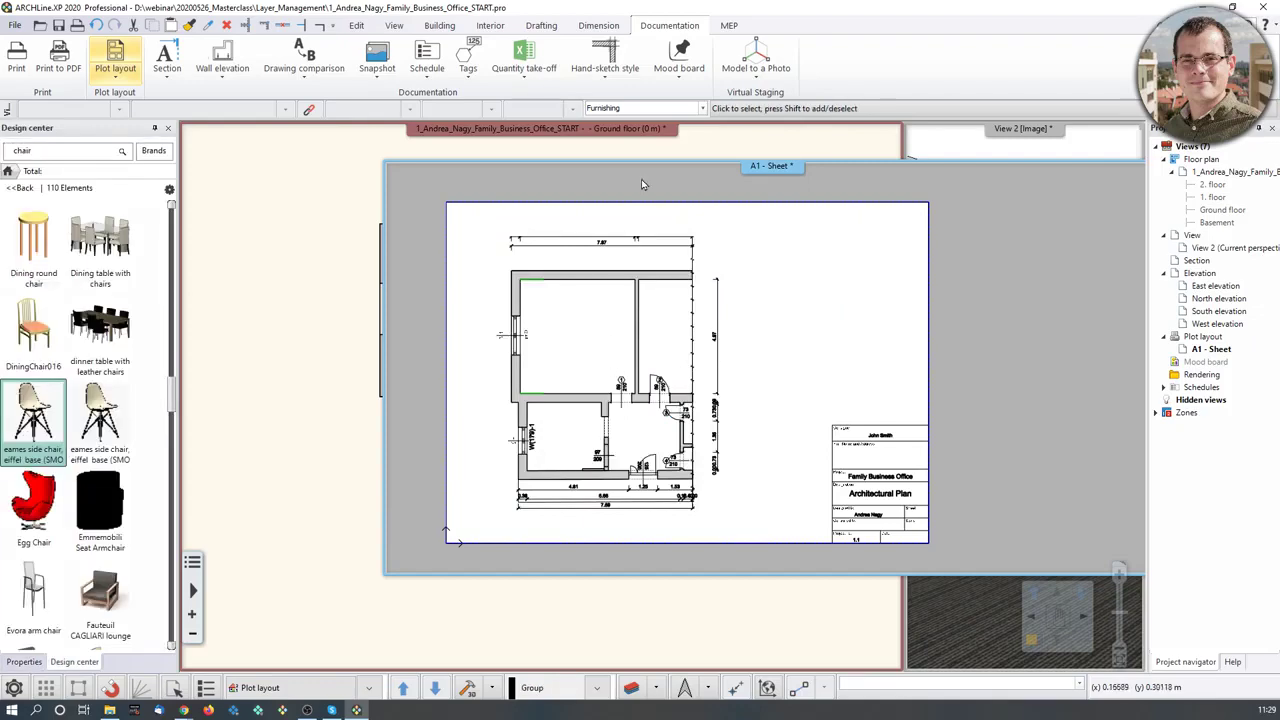
- Extend the left and top edges of the placed plan's frame to include the dimension lines on those sides
{"action": "mouse_move", "coordinate": [654, 169]}
{"action": "left_mouse_down"}
{"action": "mouse_move", "coordinate": [930, 193]}
{"action": "mouse_move", "coordinate": [674, 167]}
{"action": "left_mouse_up"}
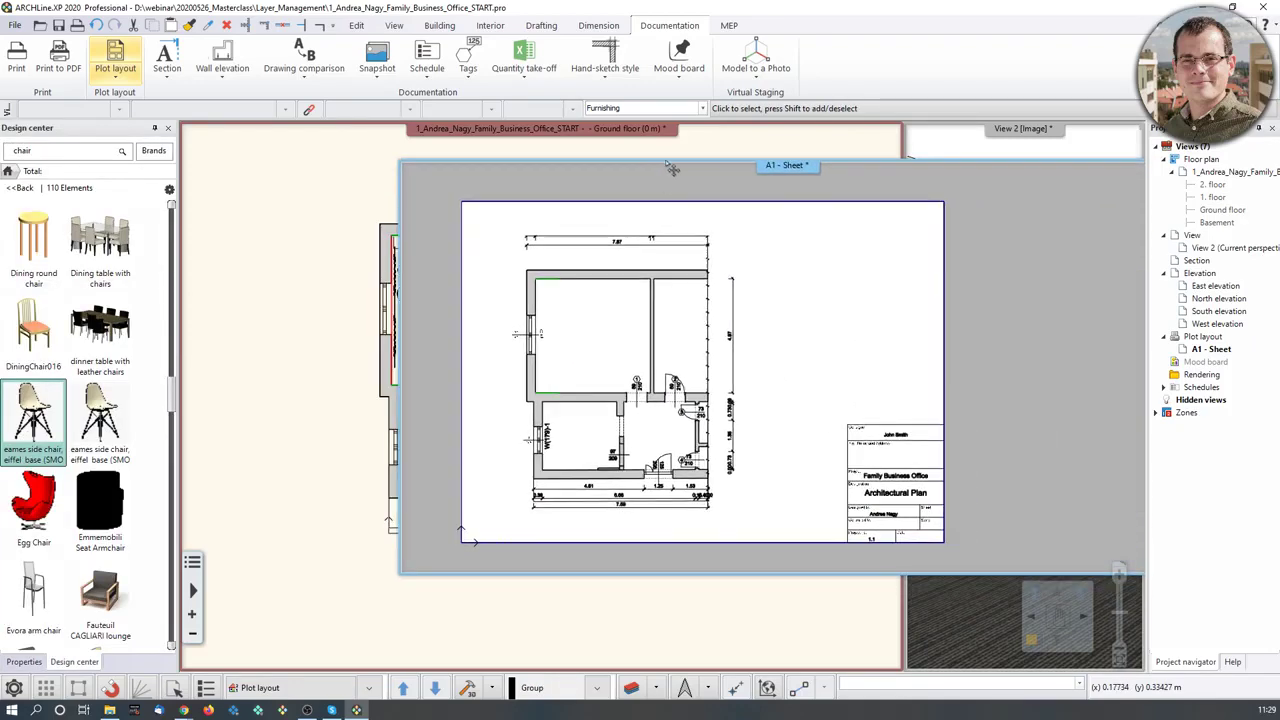
{"action": "left_click", "coordinate": [560, 366]}
{"action": "scroll", "coordinate": [549, 378], "scroll_direction": "up", "scroll_amount": 2}
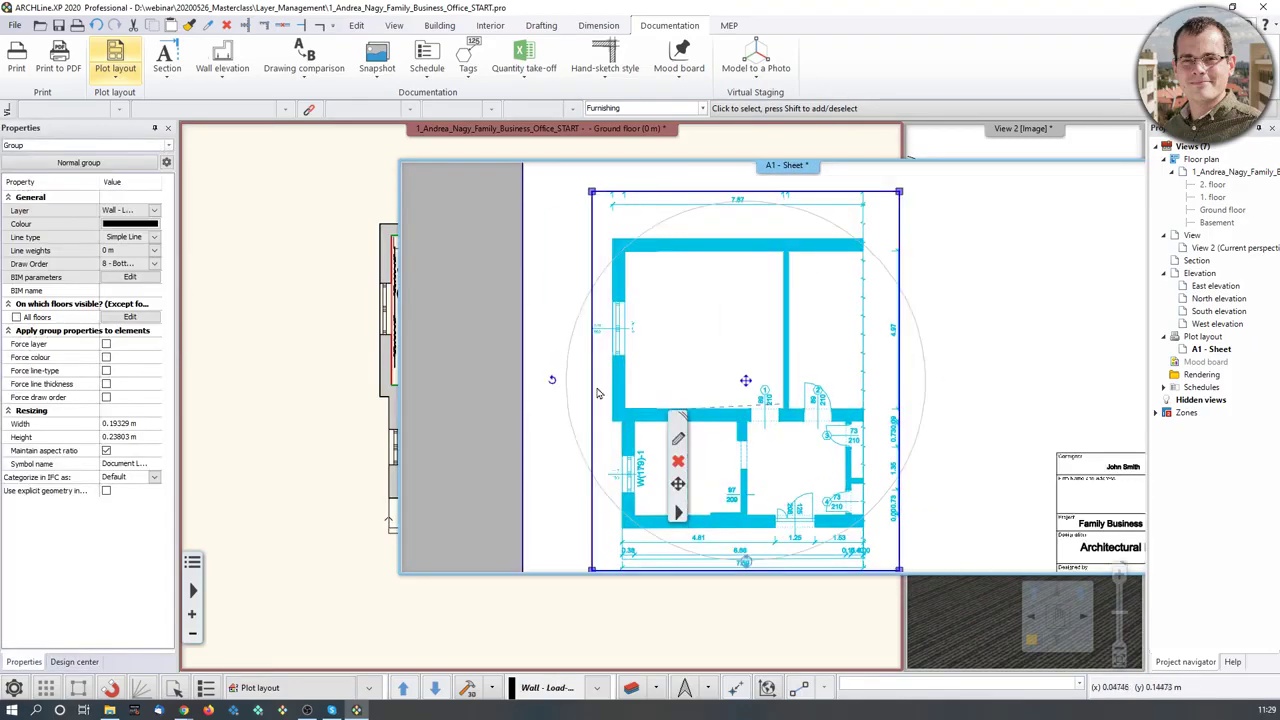
{"action": "left_click", "coordinate": [592, 404]}
{"action": "left_click_drag", "start_coordinate": [590, 404], "coordinate": [543, 404]}
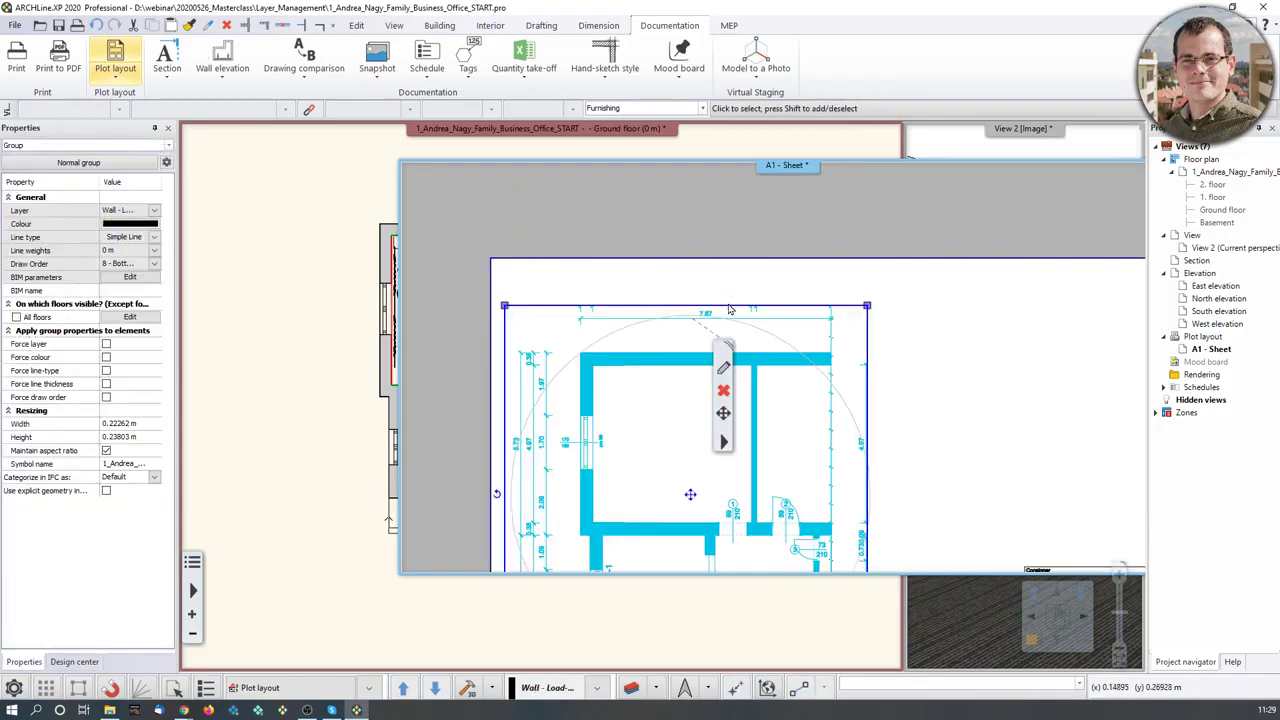
{"action": "mouse_move", "coordinate": [729, 310]}
{"action": "left_click", "coordinate": [782, 317]}
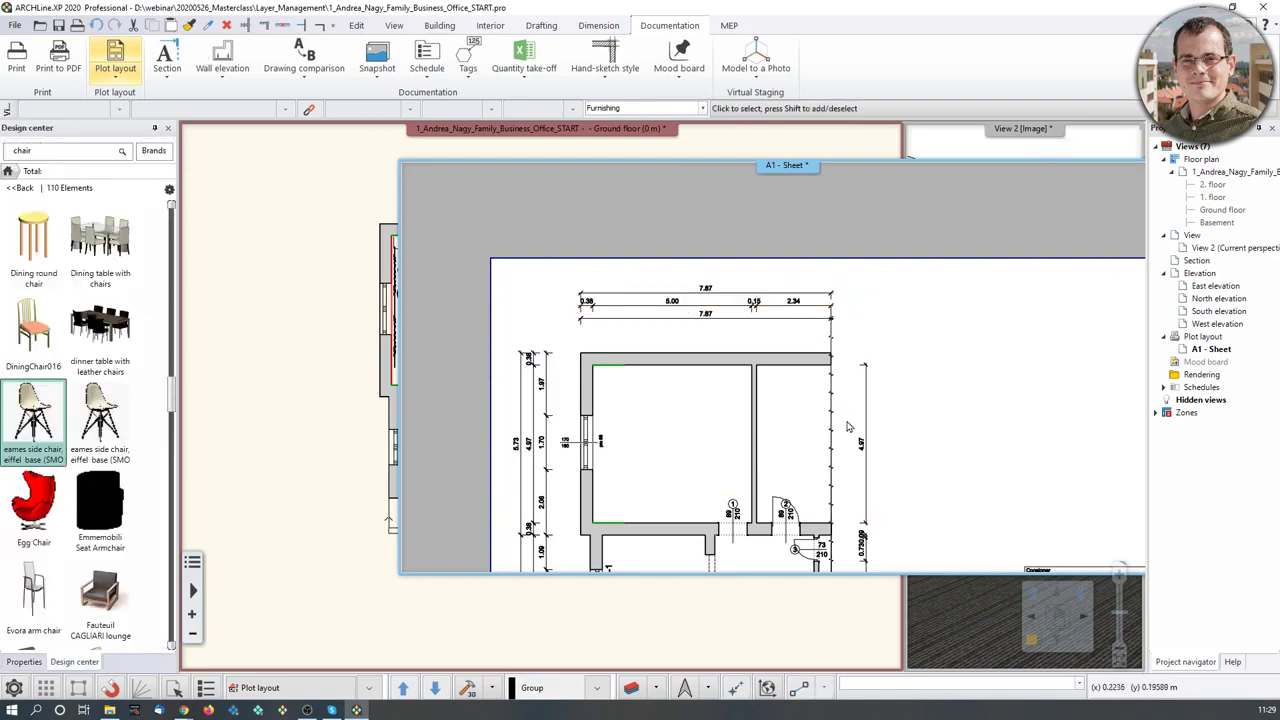
- Extend the right edge of the placed plan's frame outward to include all vertical dimension lines beside the plan
{"action": "middle_click_drag", "start_coordinate": [847, 427], "coordinate": [805, 325]}
{"action": "left_click", "coordinate": [790, 343]}
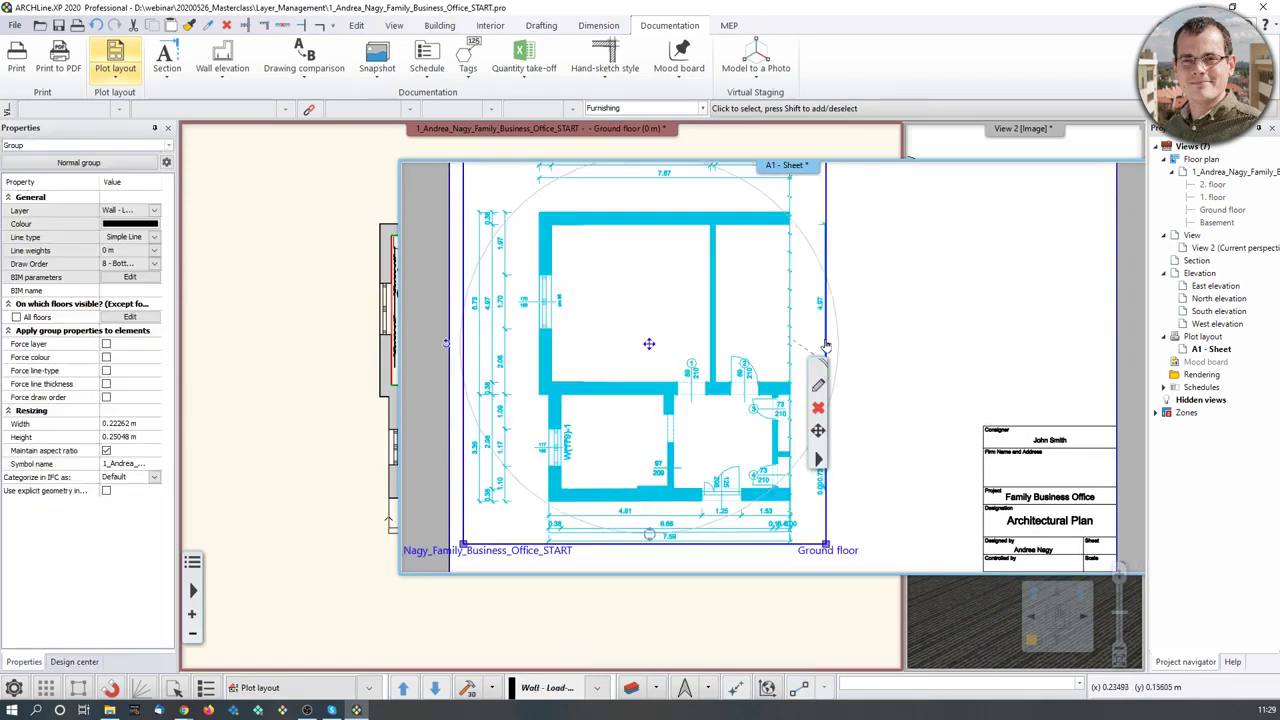
{"action": "left_click", "coordinate": [858, 347]}
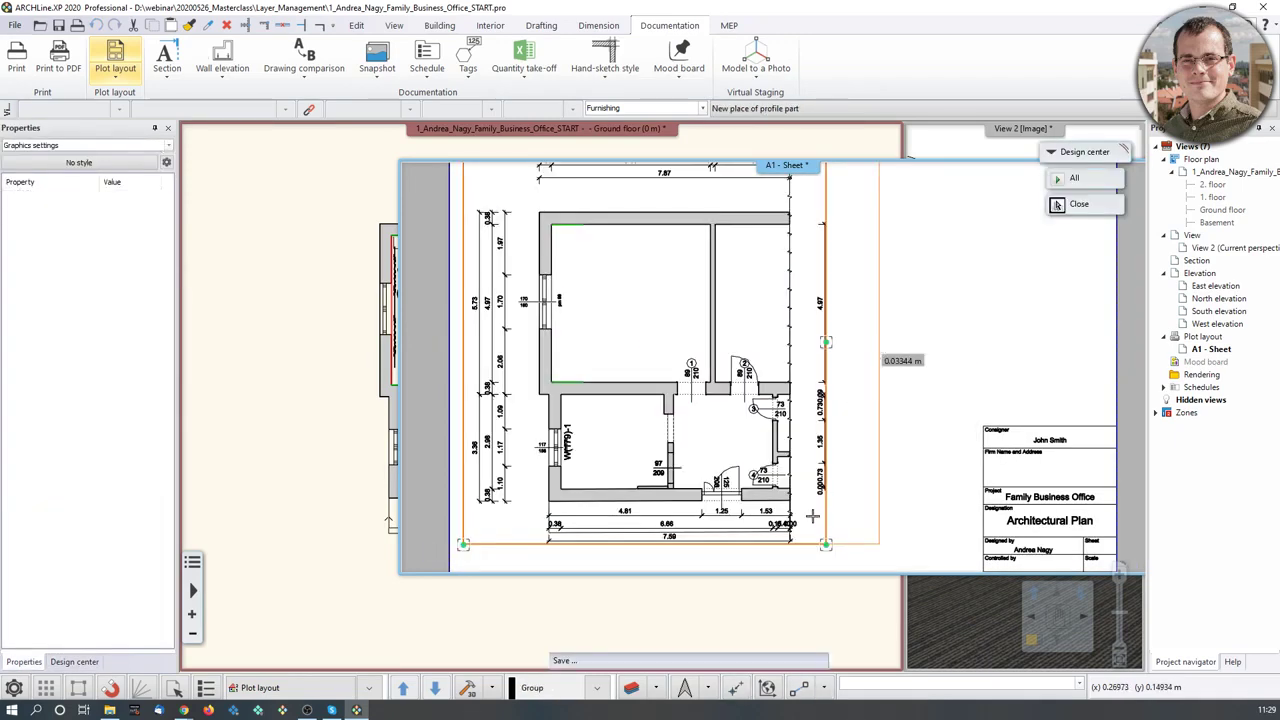
{"action": "key", "text": "Escape"}
{"action": "scroll", "coordinate": [862, 400], "scroll_direction": "down", "scroll_amount": 3}
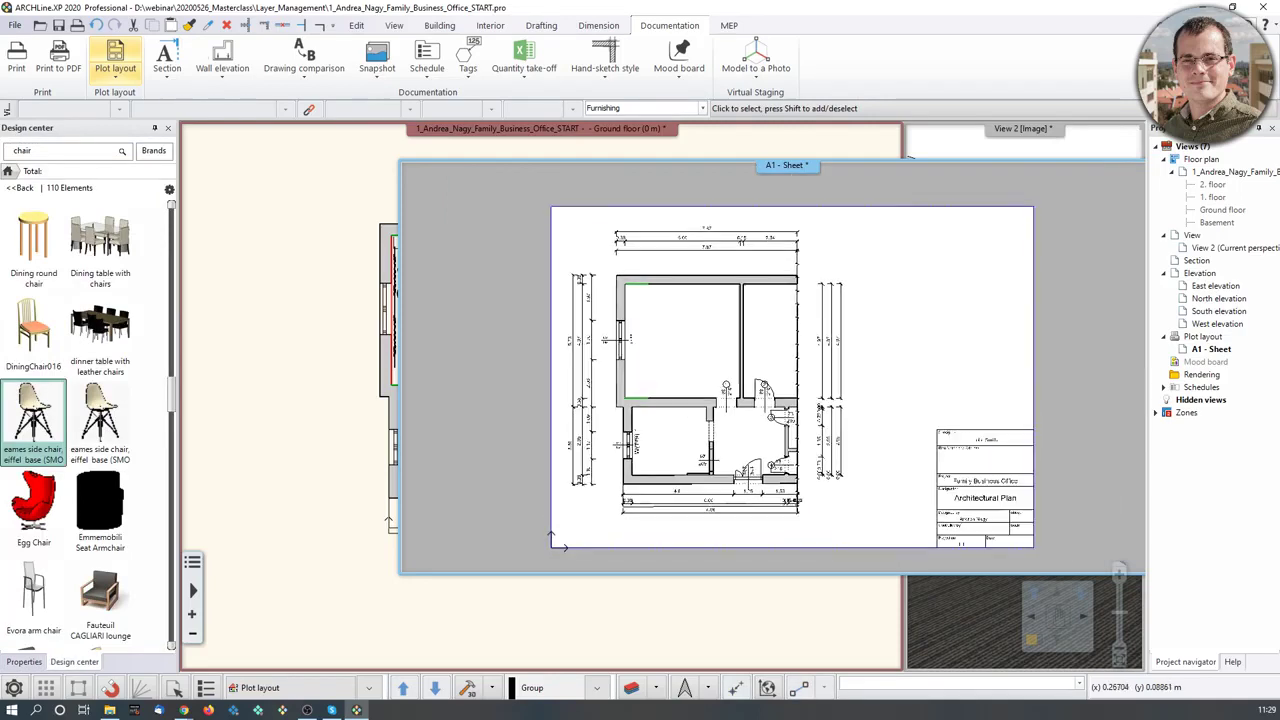
{"action": "left_click", "coordinate": [333, 528]}
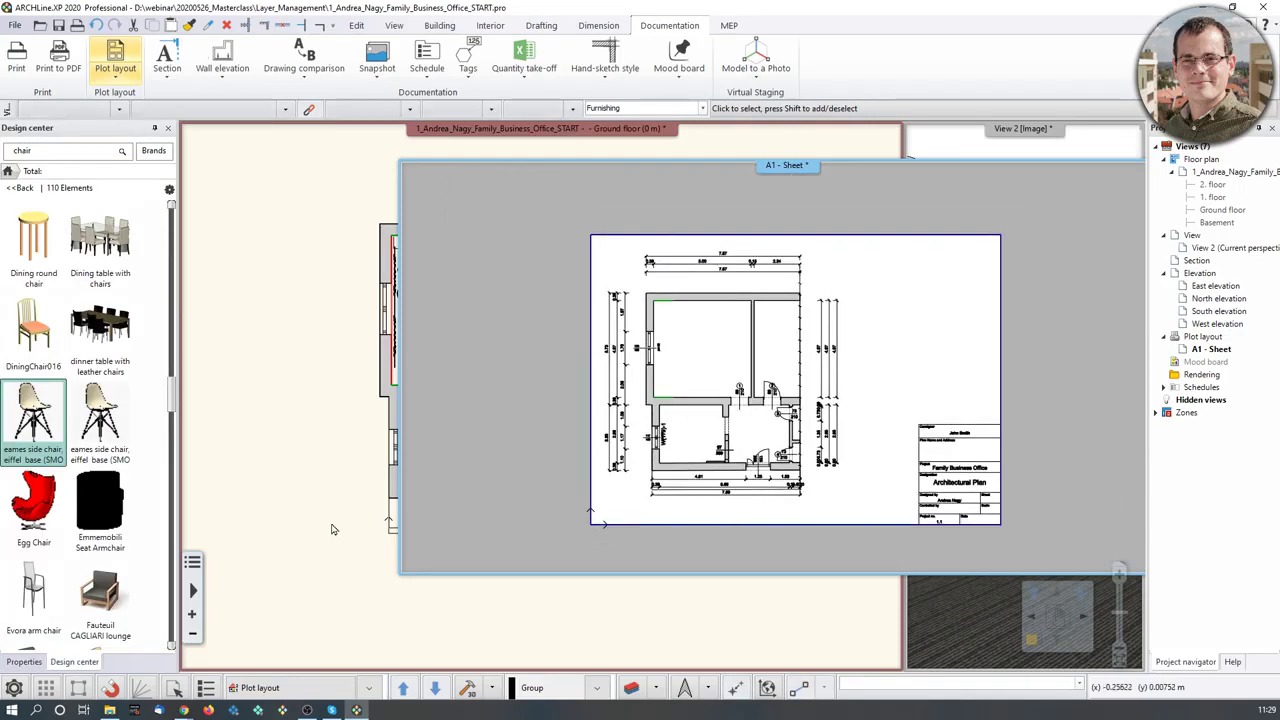
{"action": "key", "text": "ctrl+Tab"}
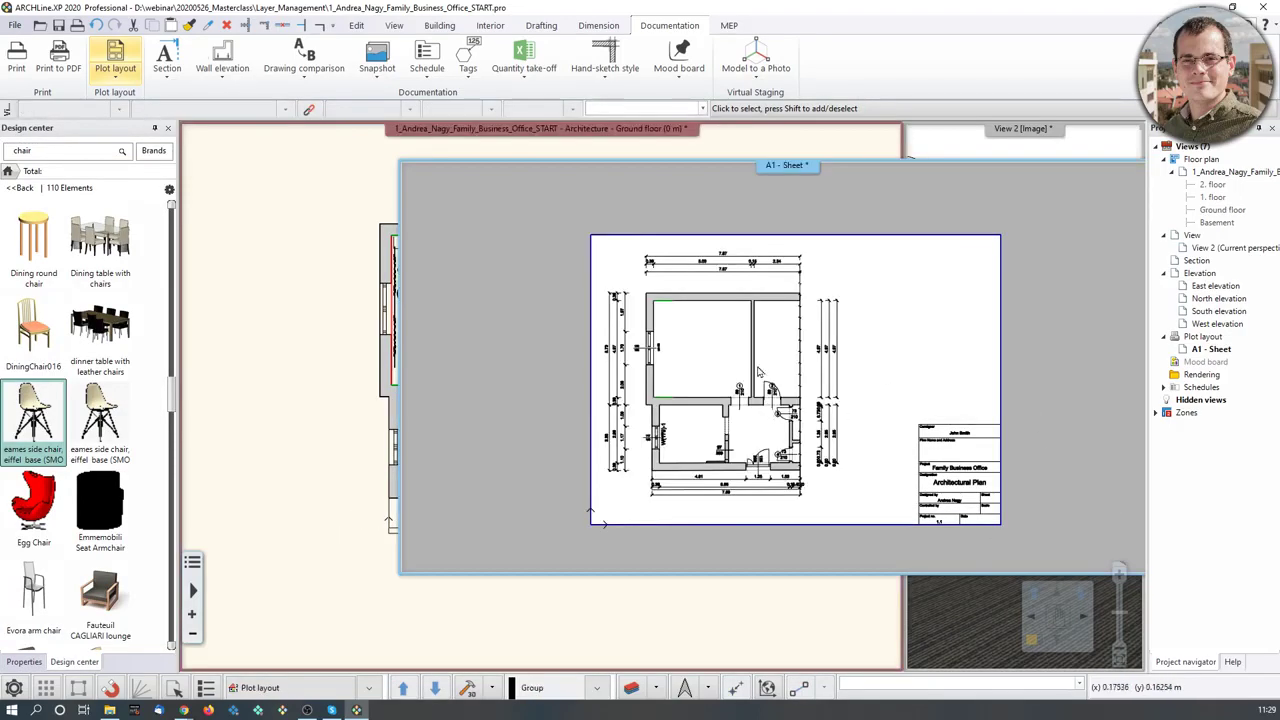
{"action": "left_click", "coordinate": [633, 688]}
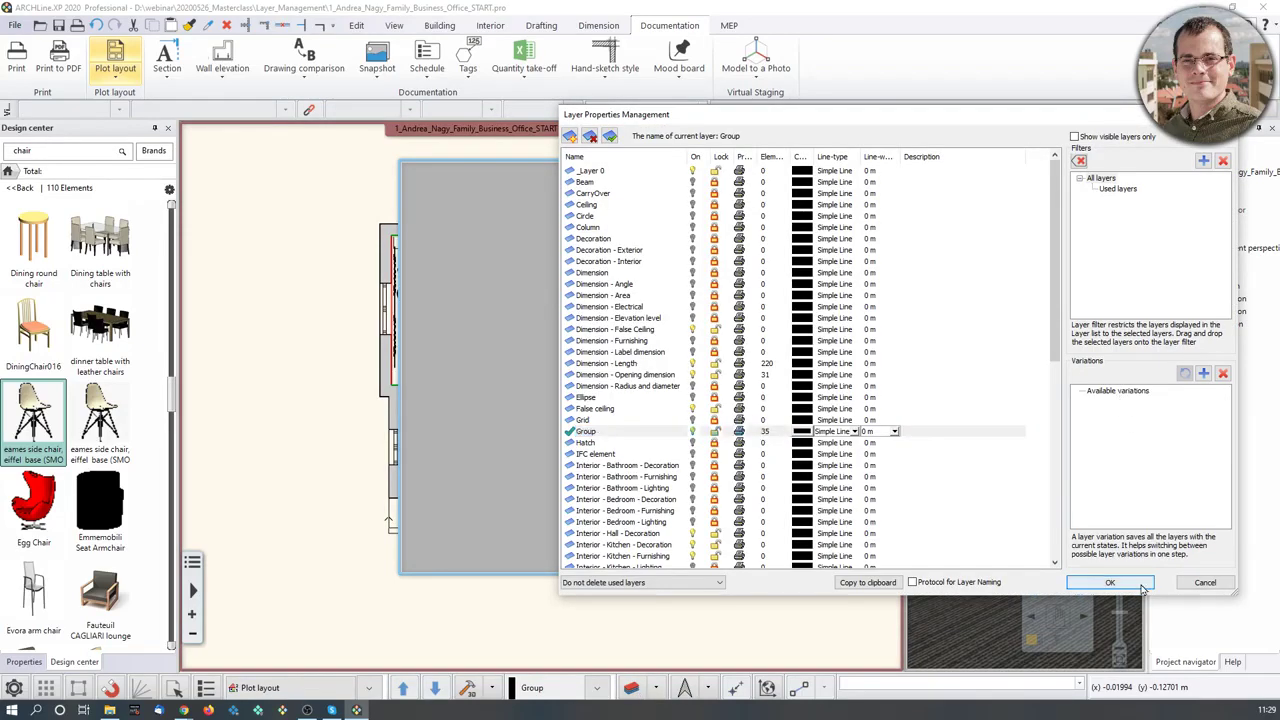
{"action": "left_click", "coordinate": [1108, 582]}
- Switch to the ground floor plan view and turn on the Space layer under its Architecture variation
{"action": "key", "text": "ctrl+Tab"}
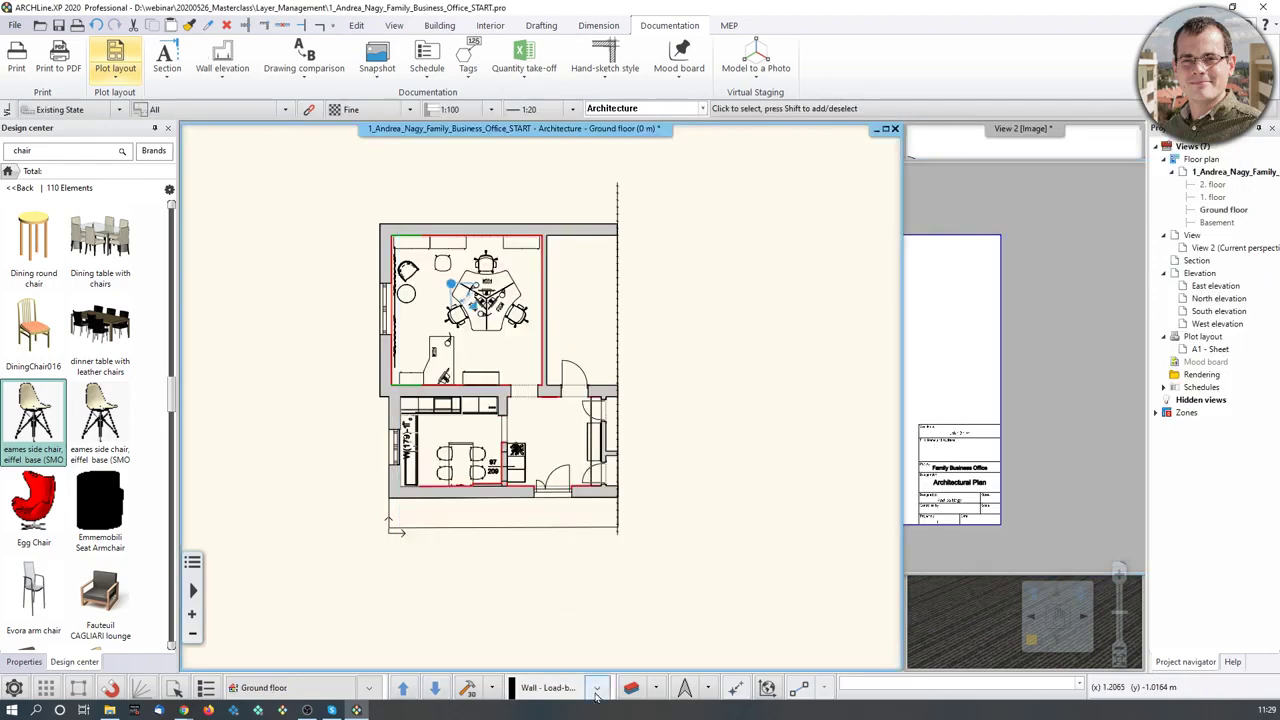
{"action": "left_click", "coordinate": [633, 688]}
{"action": "left_click", "coordinate": [1119, 412]}
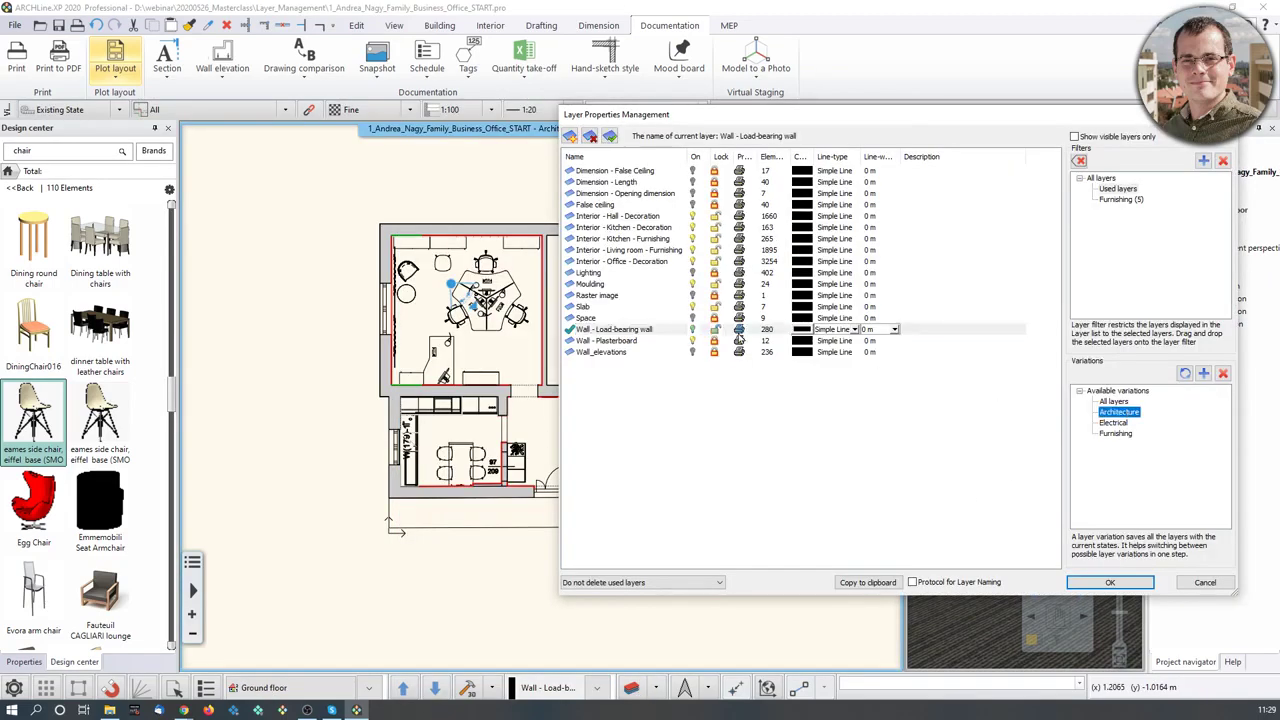
{"action": "left_click", "coordinate": [693, 318]}
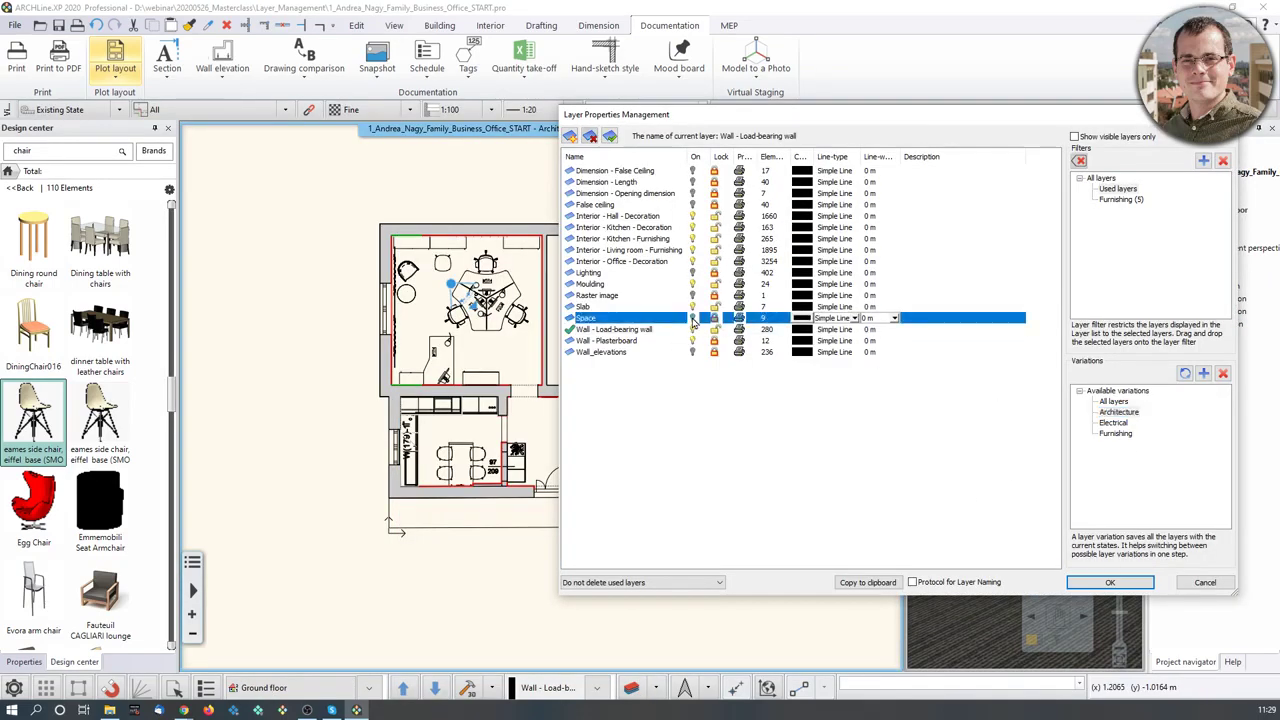
{"action": "left_click", "coordinate": [1104, 581]}
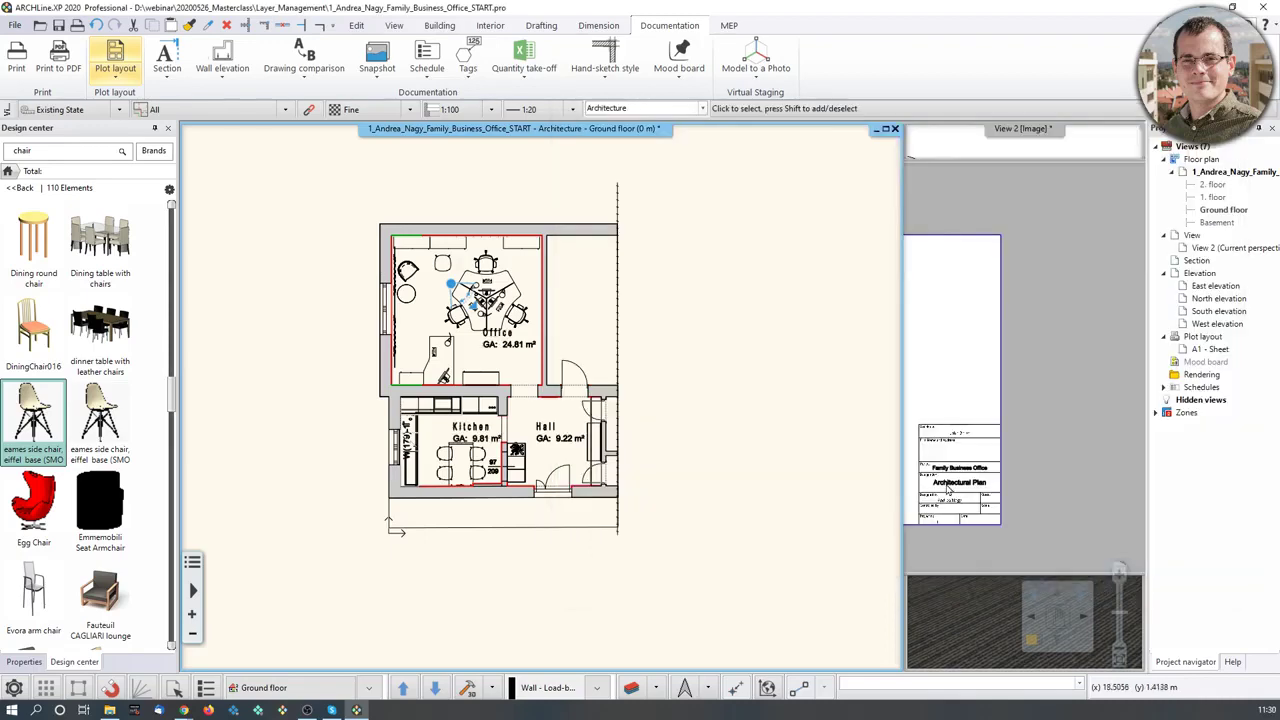
- Reapply the Architecture layer variation to the placed plan on the A1 sheet to update it with the room names and areas
{"action": "left_click", "coordinate": [956, 360]}
{"action": "left_click", "coordinate": [728, 376]}
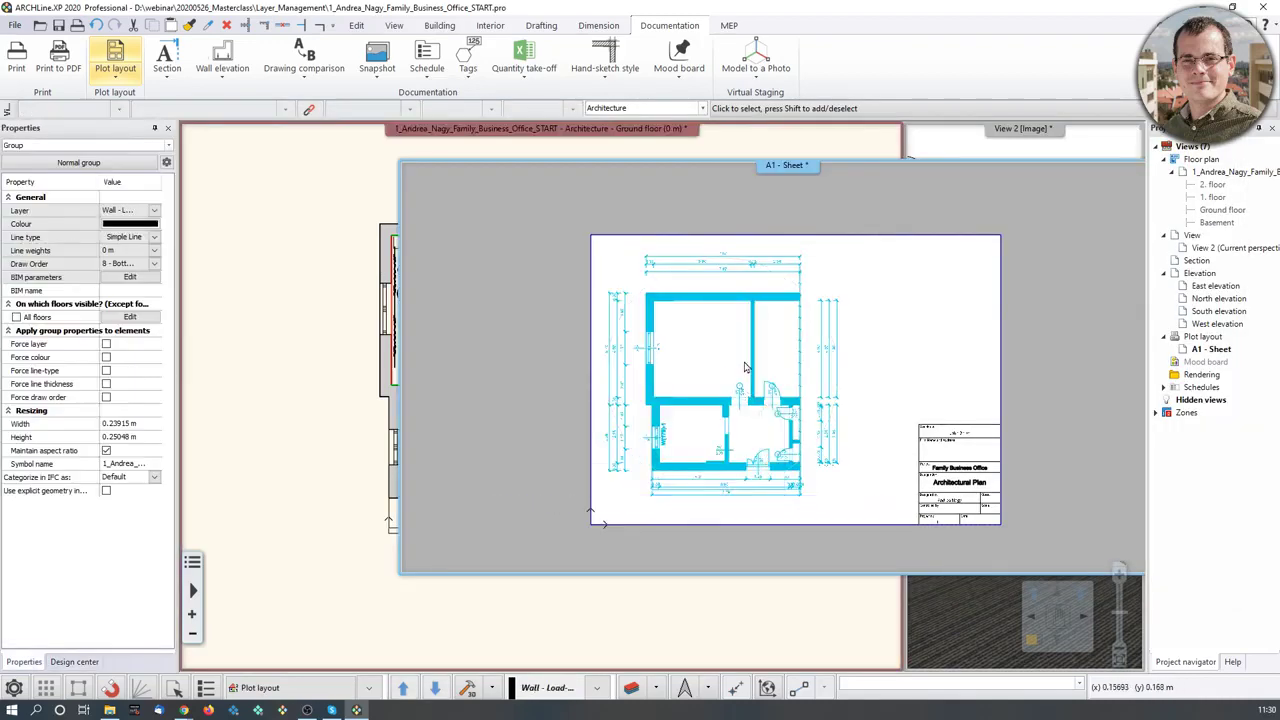
{"action": "right_click", "coordinate": [744, 367]}
{"action": "left_click", "coordinate": [772, 318]}
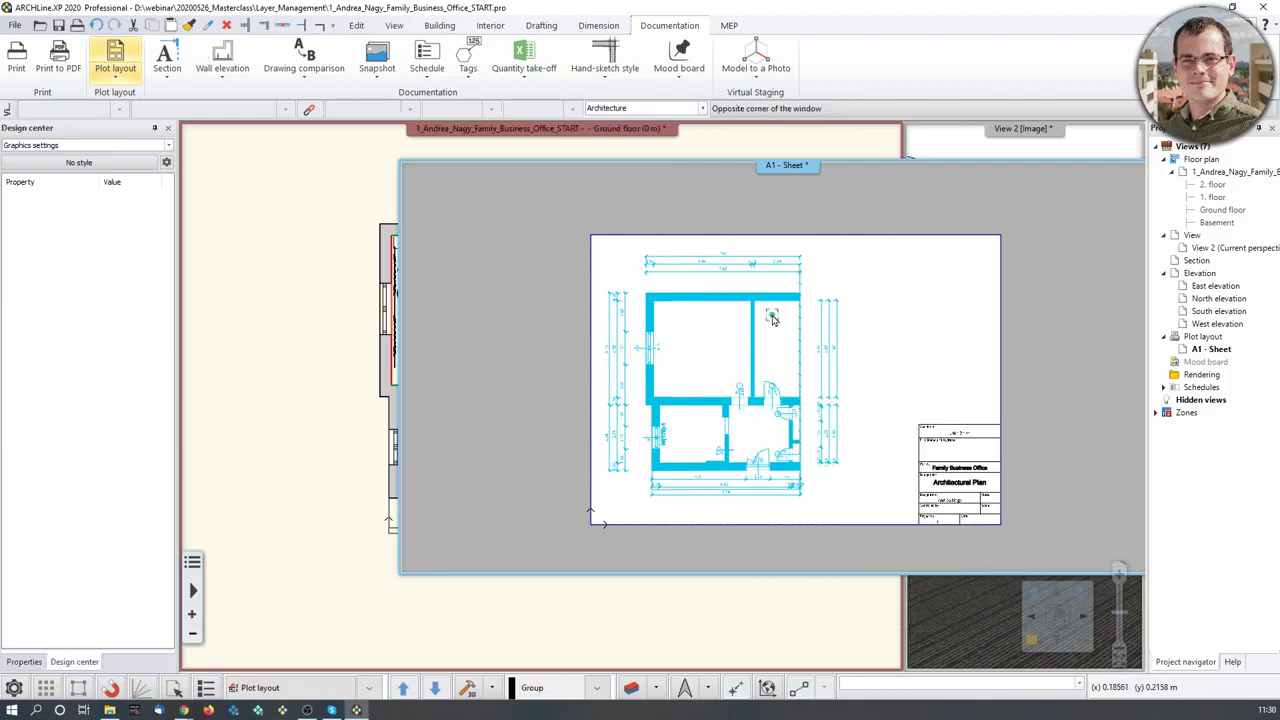
{"action": "double_click", "coordinate": [773, 339]}
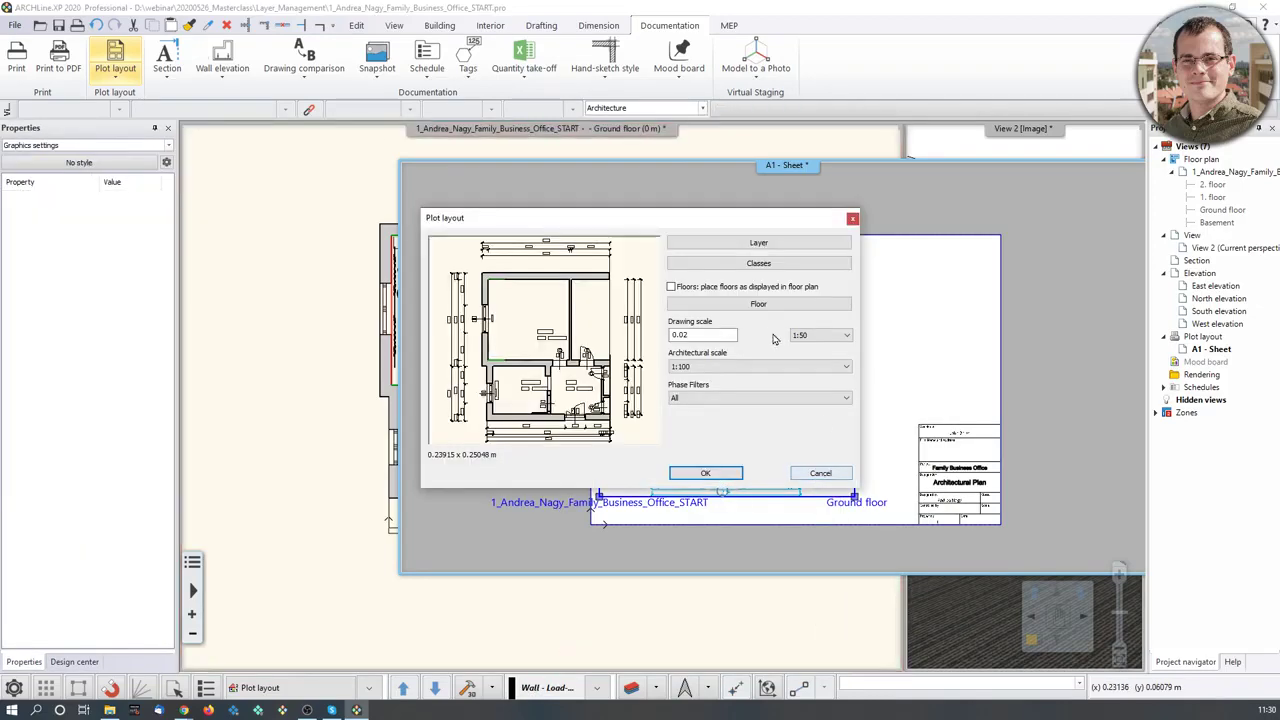
{"action": "left_click", "coordinate": [758, 243]}
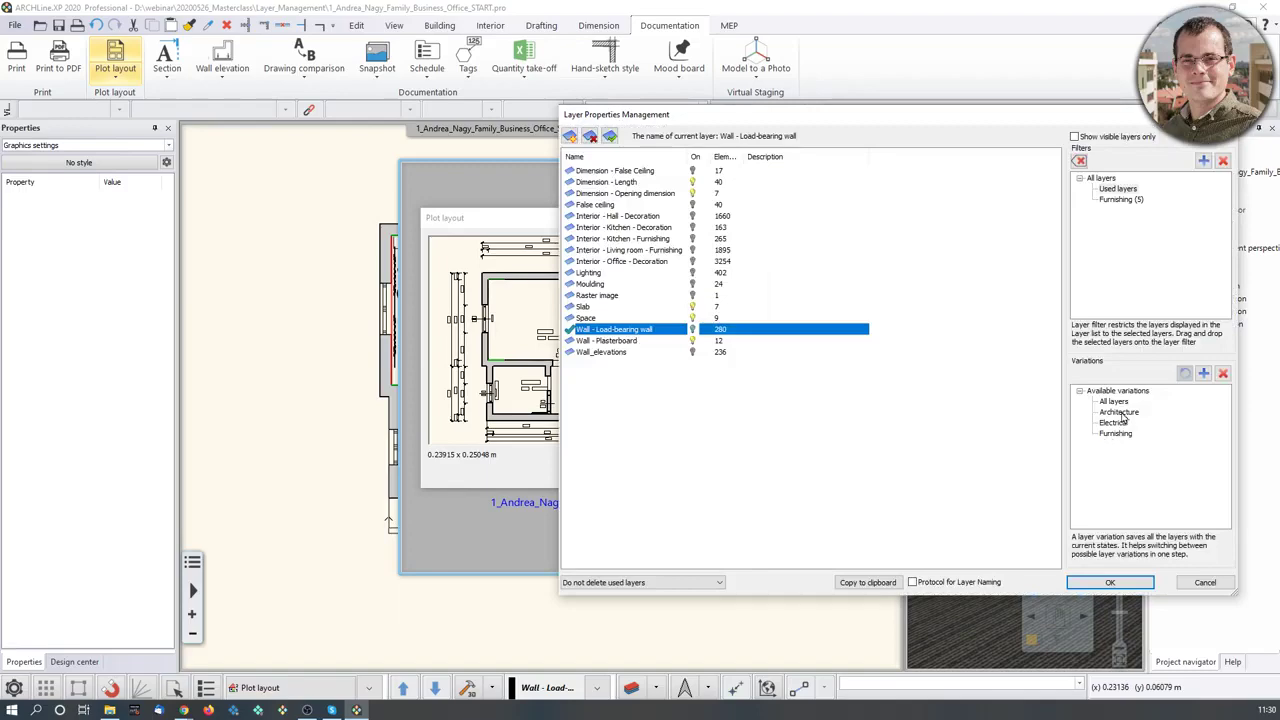
{"action": "left_click", "coordinate": [1120, 413]}
{"action": "left_click", "coordinate": [1110, 582]}
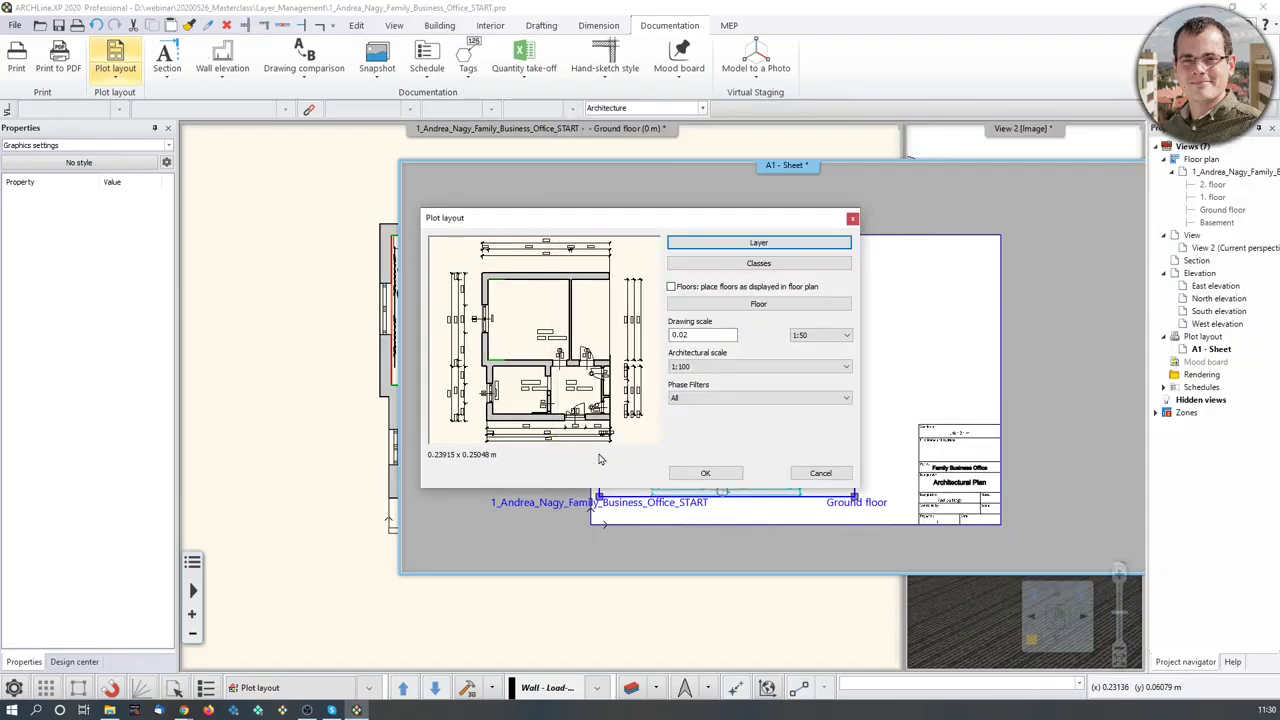
{"action": "left_click", "coordinate": [703, 473]}
{"action": "scroll", "coordinate": [725, 373], "scroll_direction": "up", "scroll_amount": 2}
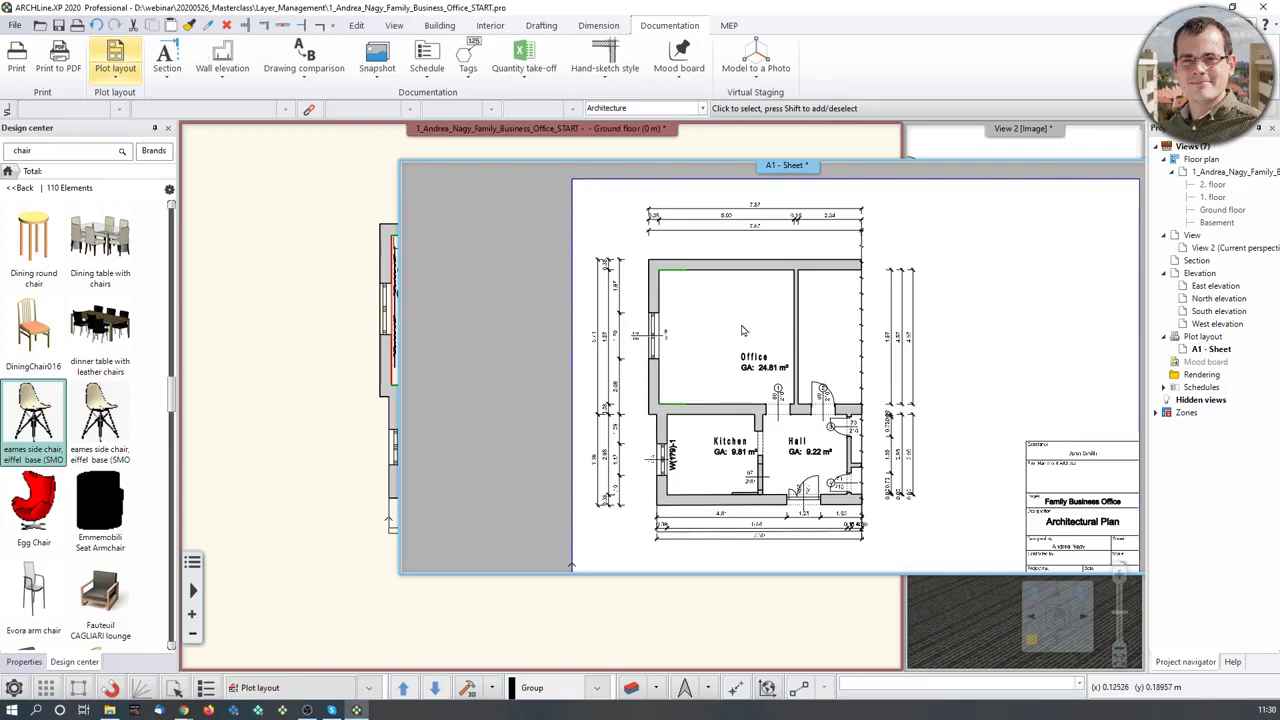
- Create an entirely new ISO A3 landscape plot layout with the English1_vertical plot stamp and accept its existing parameter values
{"action": "scroll", "coordinate": [925, 372], "scroll_direction": "down", "scroll_amount": 2}
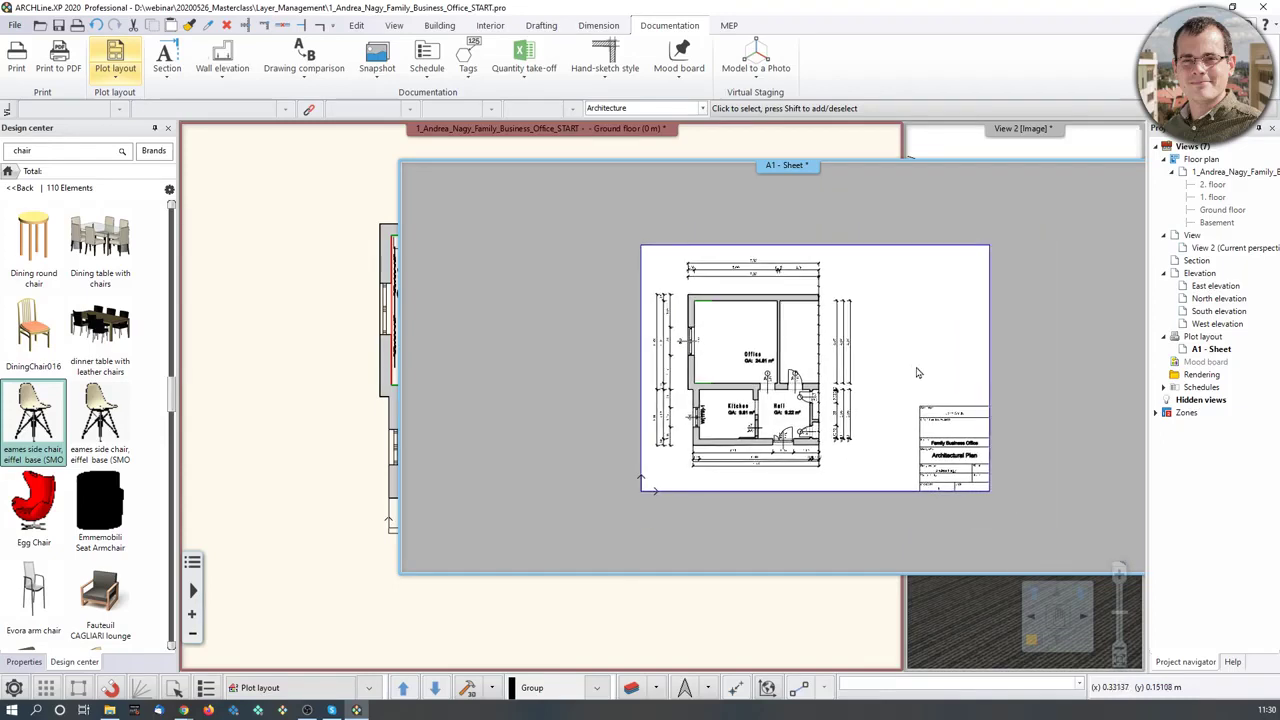
{"action": "scroll", "coordinate": [918, 373], "scroll_direction": "down", "scroll_amount": 1}
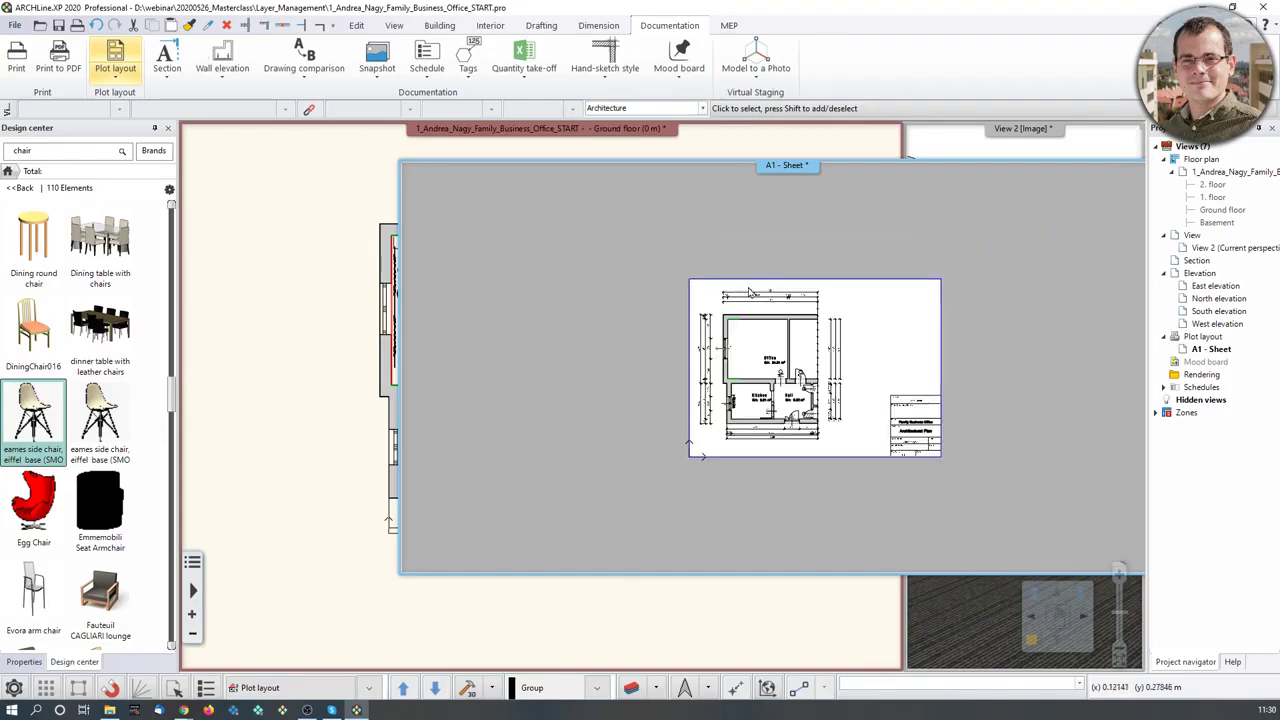
{"action": "left_click", "coordinate": [115, 62]}
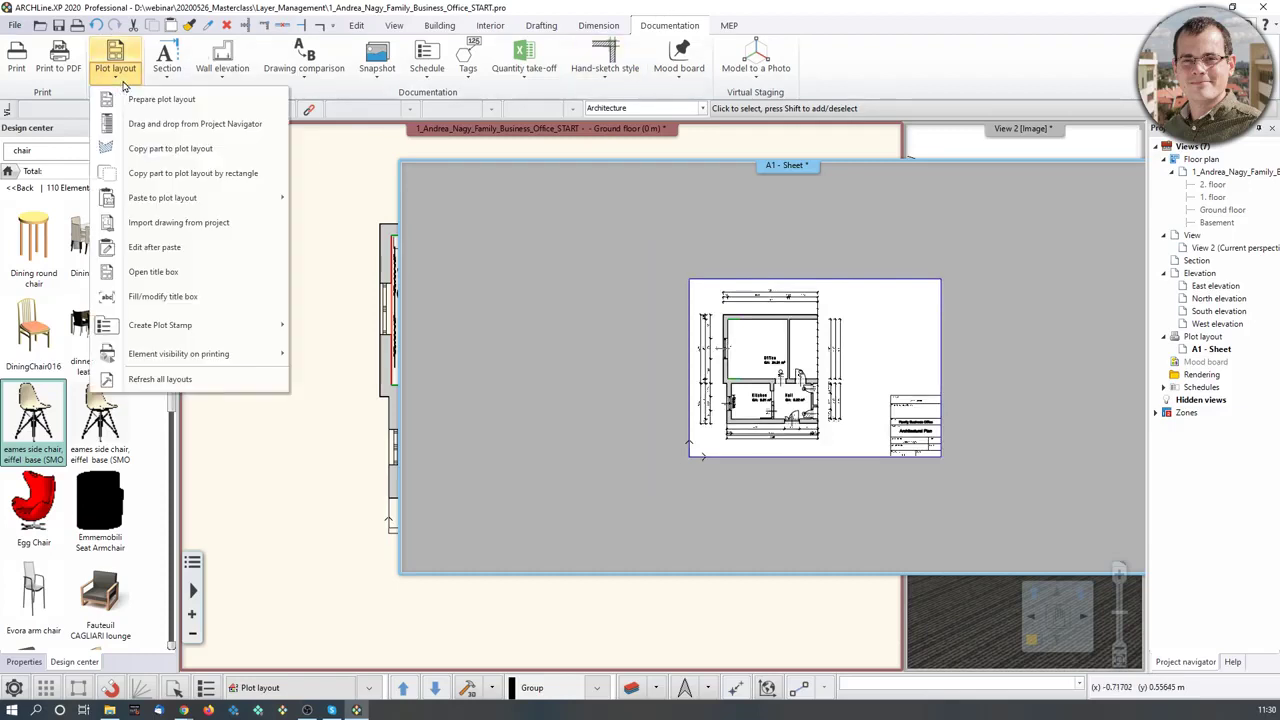
{"action": "left_click", "coordinate": [160, 99]}
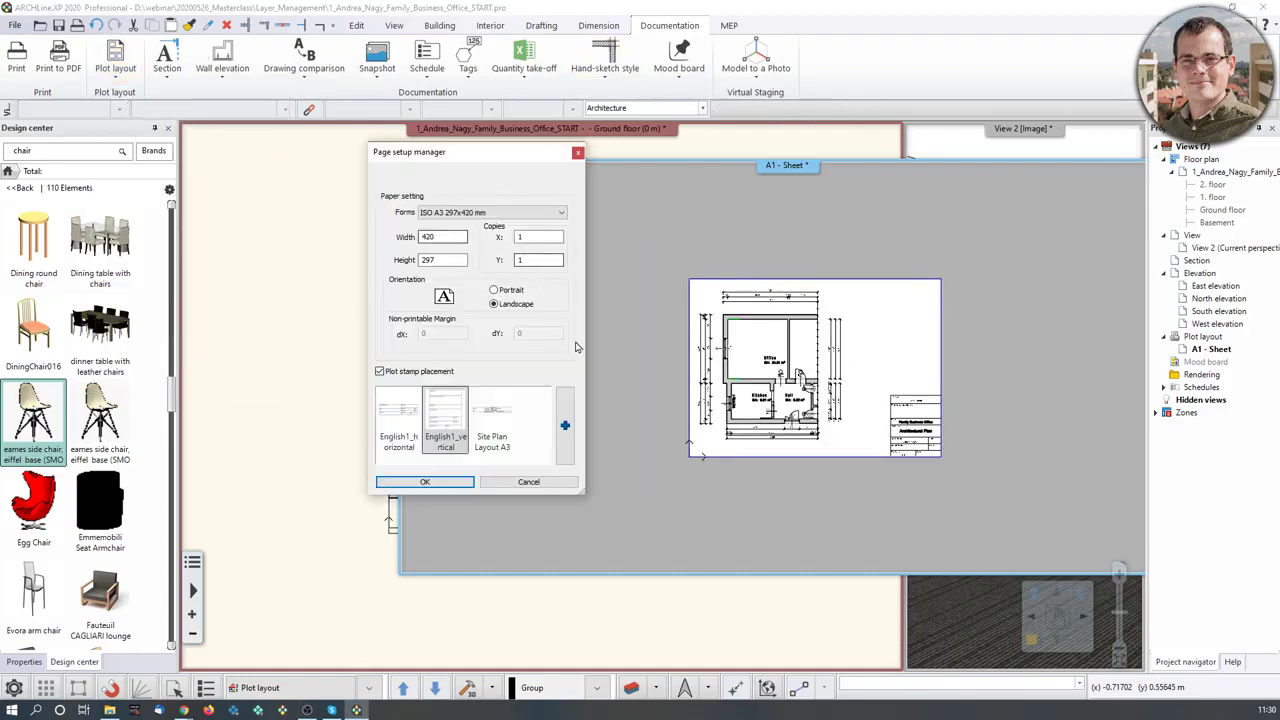
{"action": "left_click", "coordinate": [425, 482]}
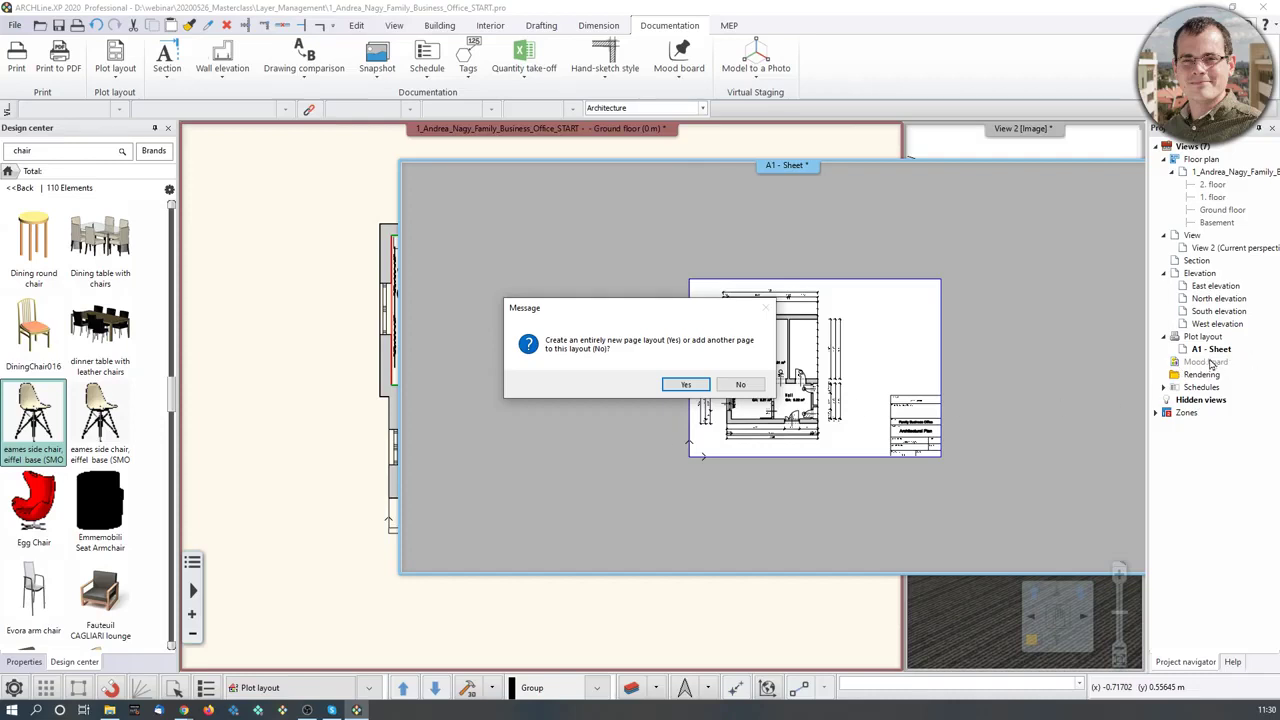
{"action": "left_click", "coordinate": [686, 386]}
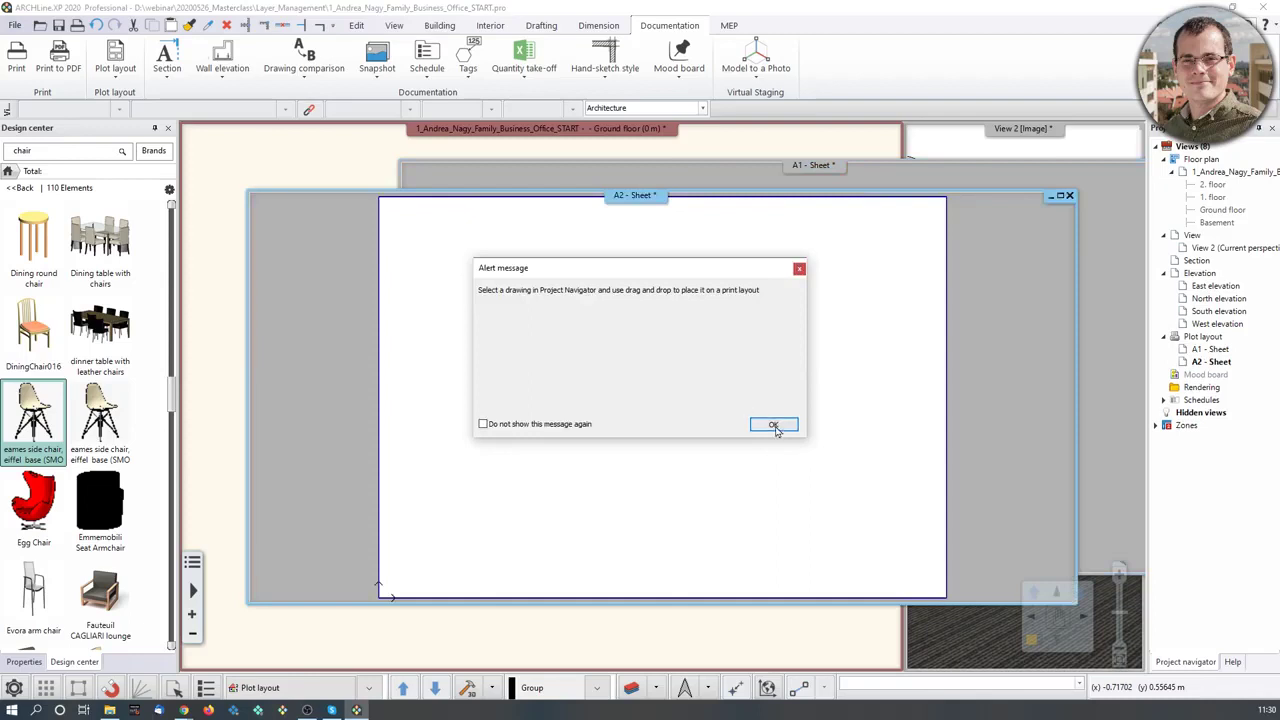
{"action": "left_click", "coordinate": [782, 428]}
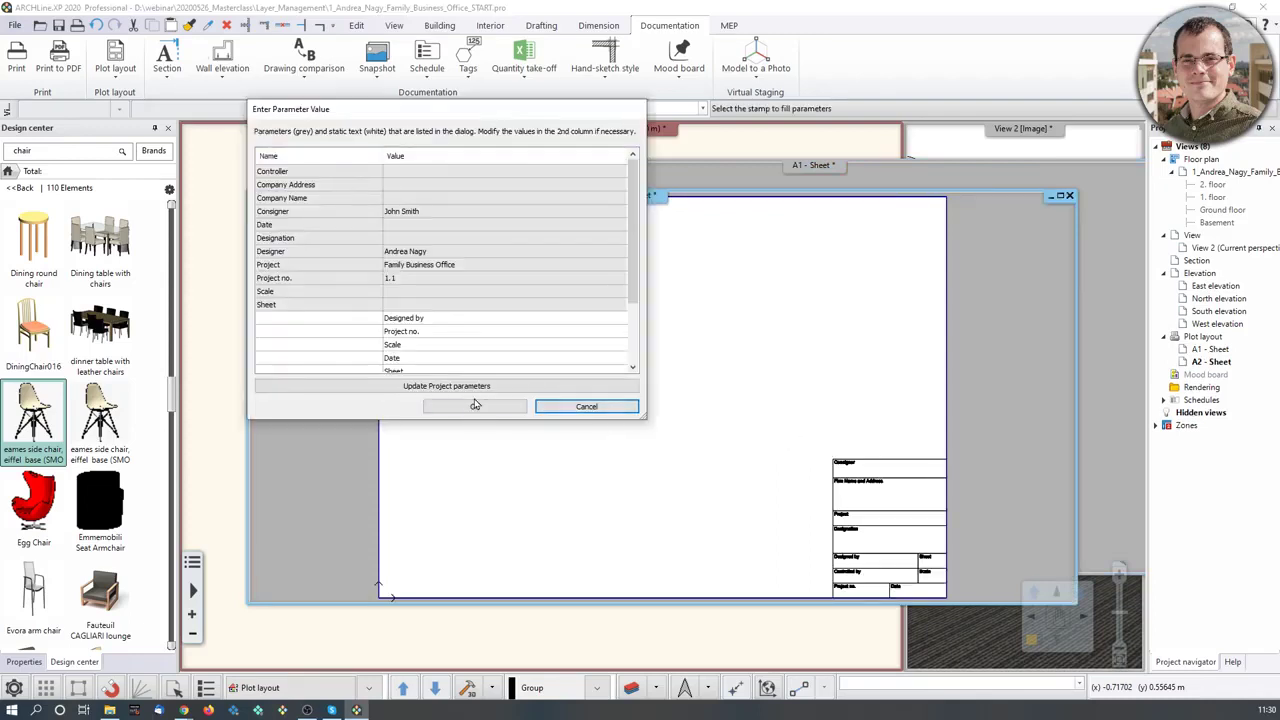
{"action": "left_click", "coordinate": [476, 405]}
- Fill in the Designation field of the new sheet's stamp with "Furnishing Plan"
{"action": "scroll", "coordinate": [869, 535], "scroll_direction": "up", "scroll_amount": 3}
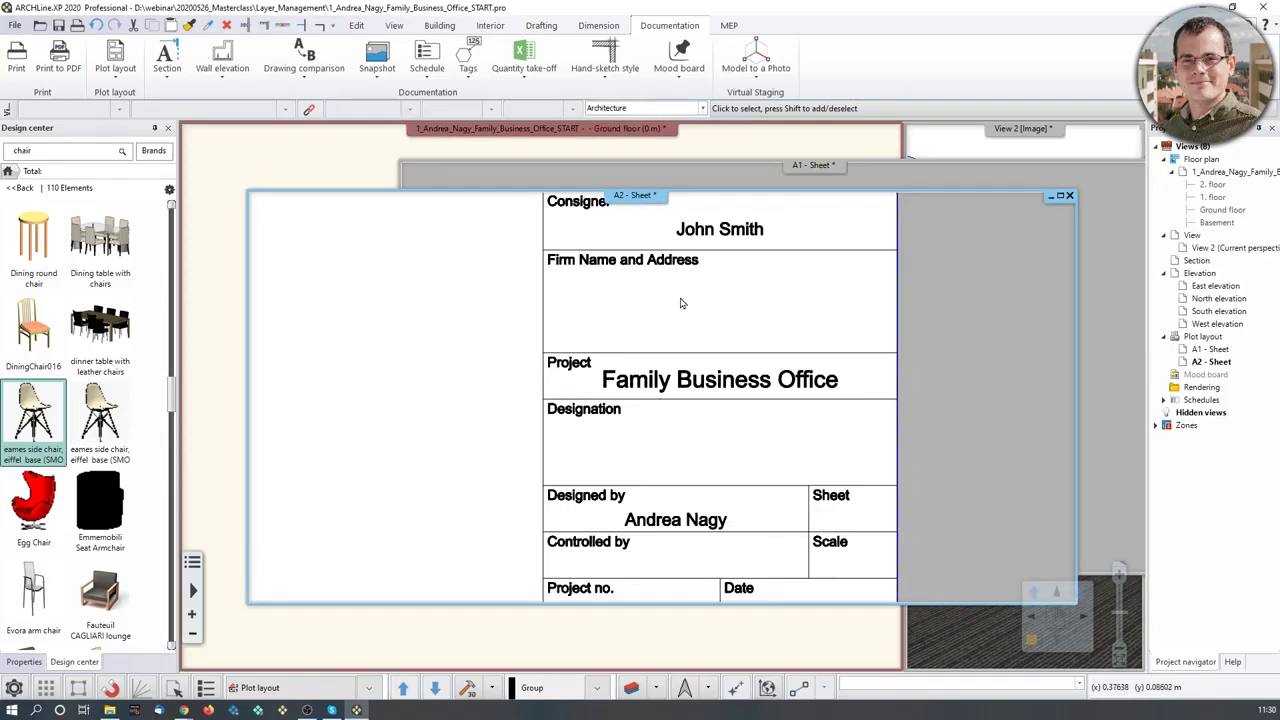
{"action": "left_click", "coordinate": [726, 400]}
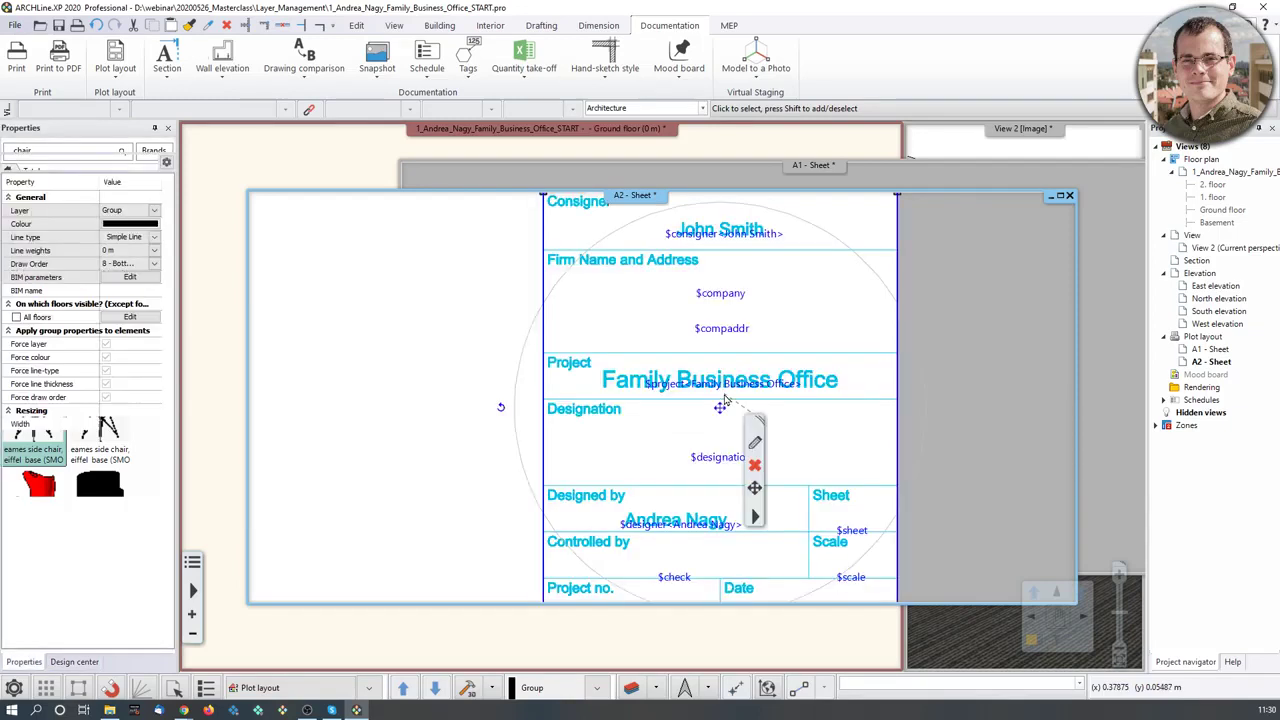
{"action": "double_click", "coordinate": [760, 456]}
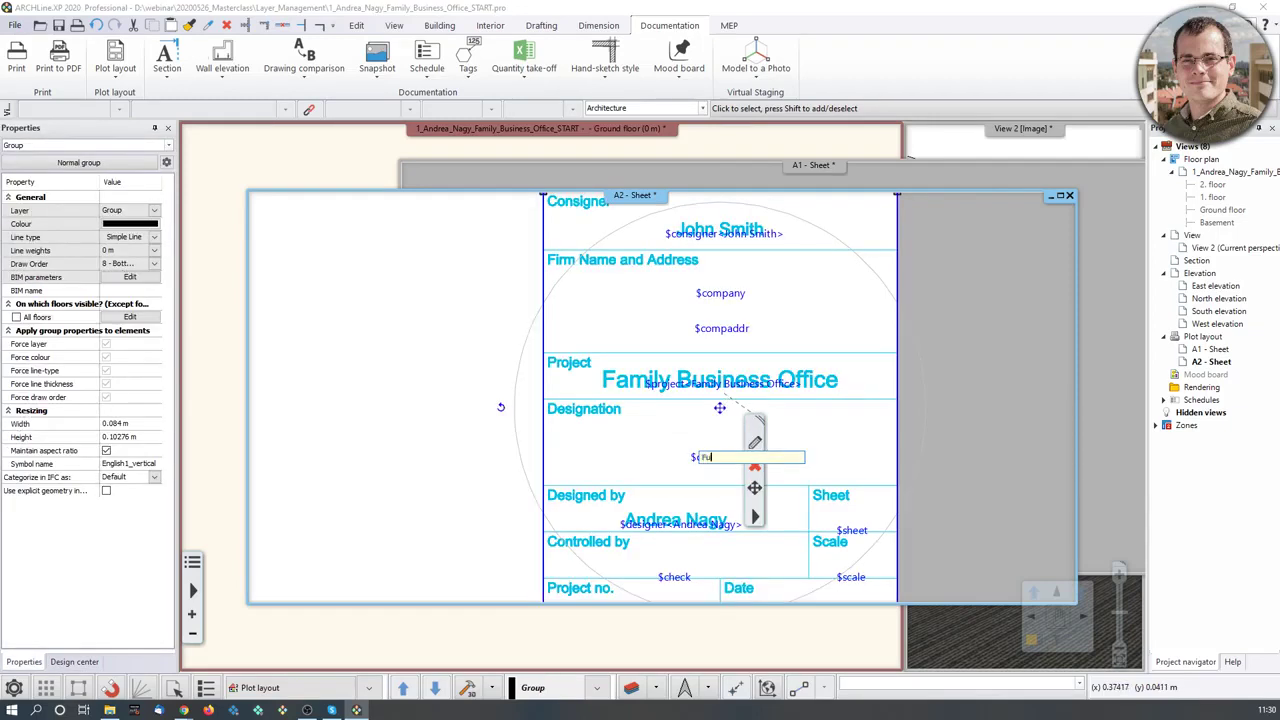
{"action": "type", "text": "Furnishing Plan"}
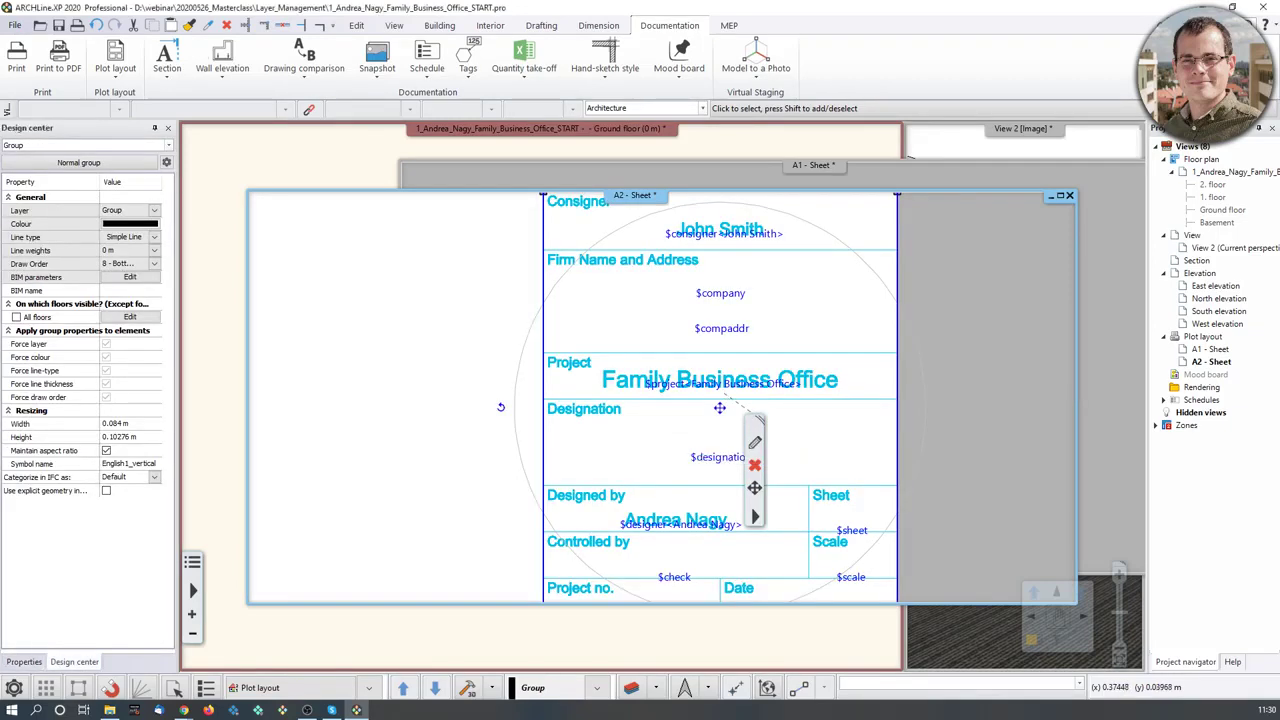
{"action": "key", "text": "Return"}
{"action": "left_click", "coordinate": [363, 309]}
{"action": "scroll", "coordinate": [597, 373], "scroll_direction": "down", "scroll_amount": 3}
{"action": "scroll", "coordinate": [597, 373], "scroll_direction": "down", "scroll_amount": 3}
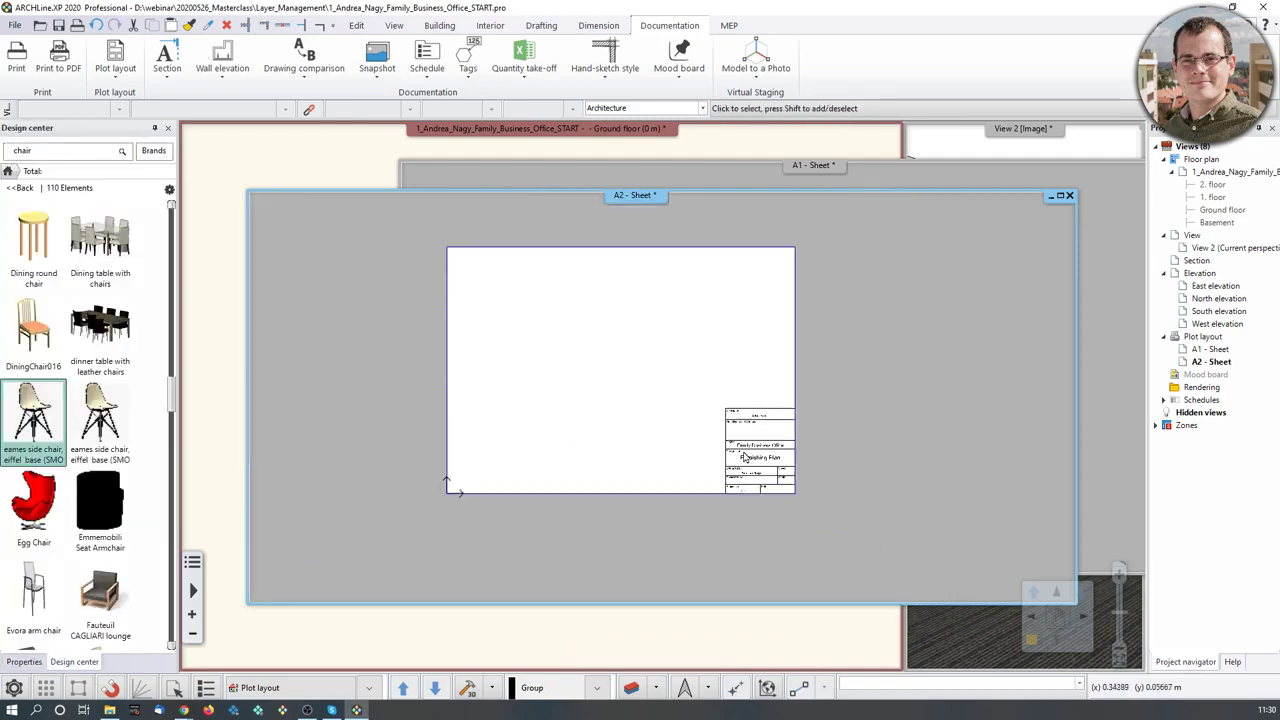
- Place the ground floor plan at 1:50 scale on the Furnishing Plan sheet, beside the title block
{"action": "left_click_drag", "start_coordinate": [1196, 213], "coordinate": [569, 374]}
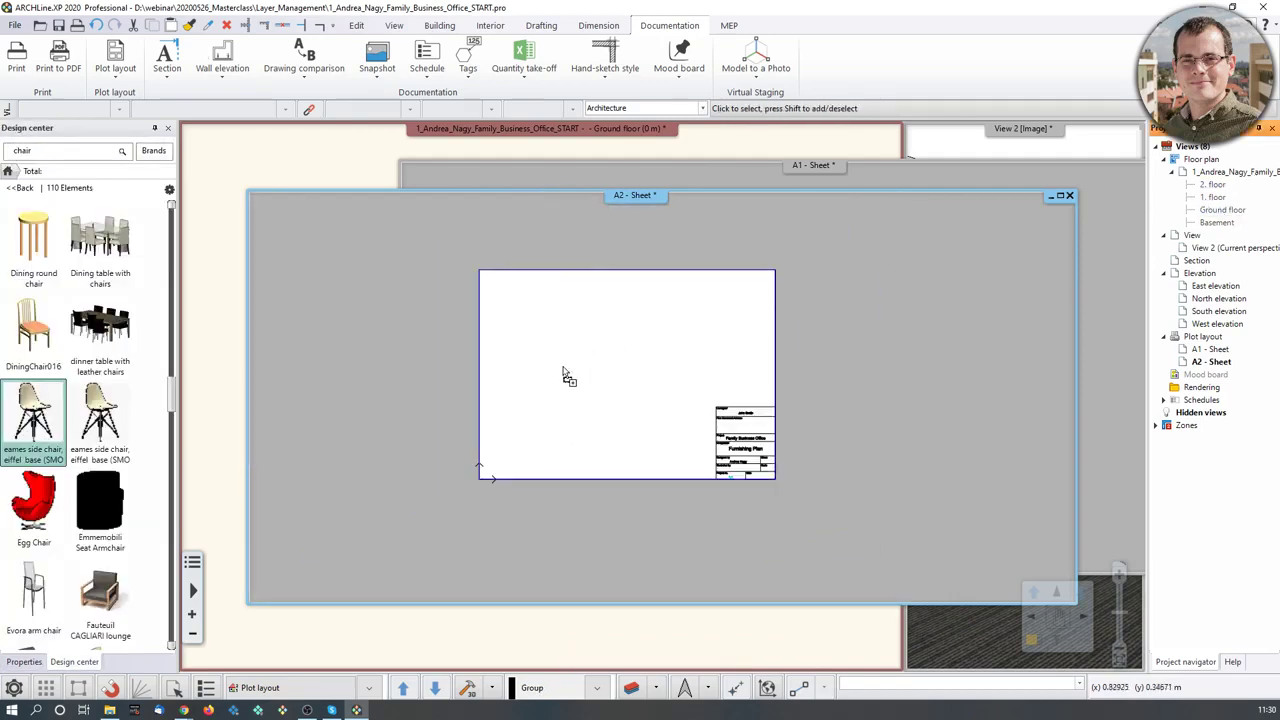
{"action": "left_click", "coordinate": [612, 434]}
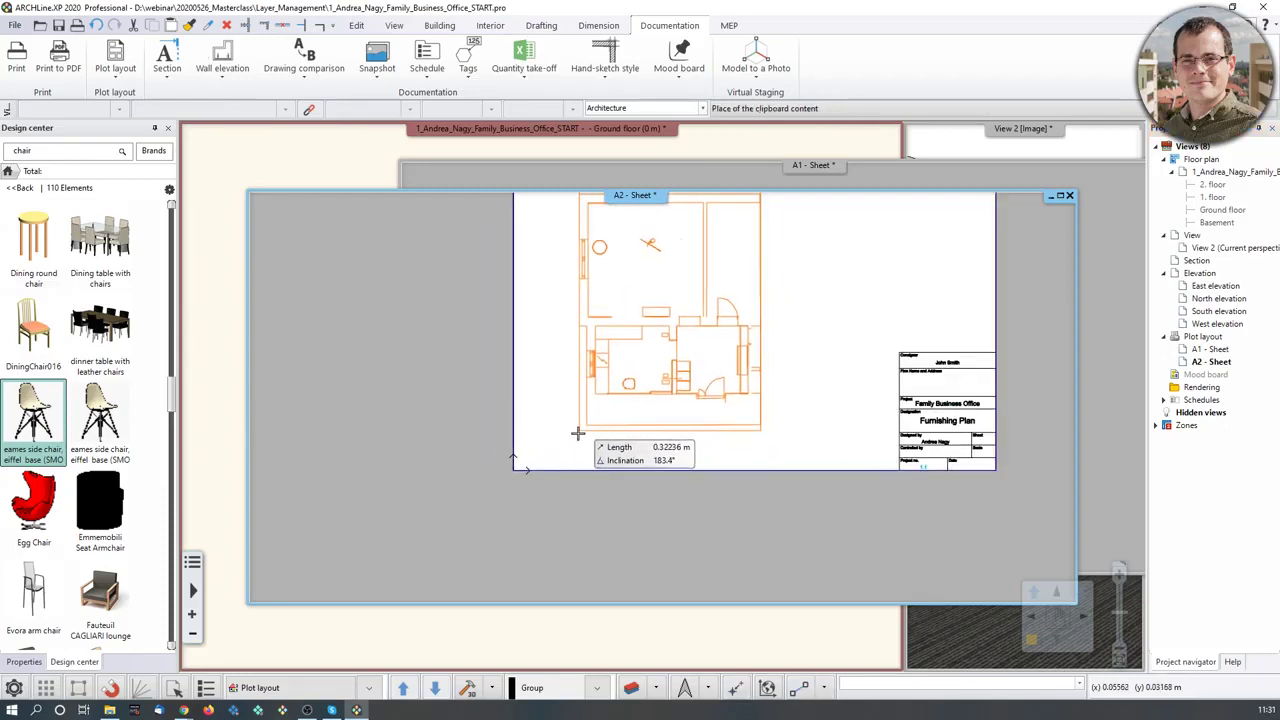
{"action": "left_click", "coordinate": [578, 433]}
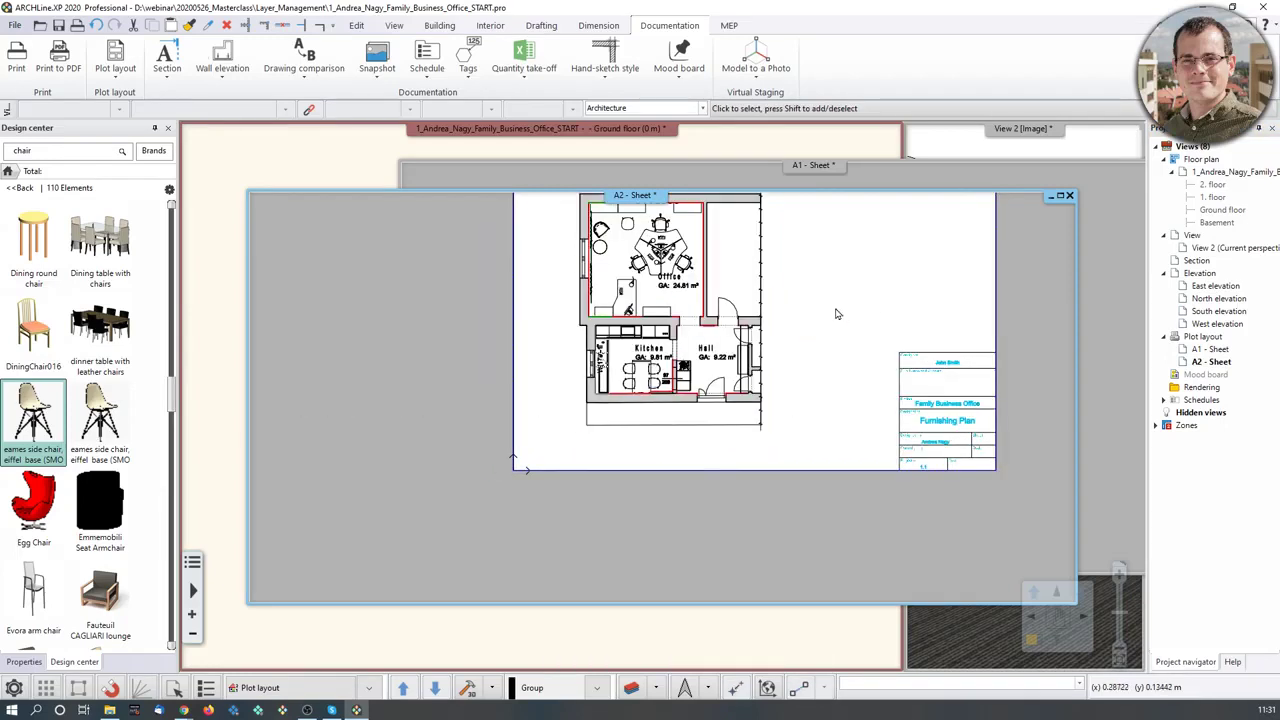
- Apply the Furnishing layer variation to the ground floor plan placed on the A2 sheet
{"action": "left_click", "coordinate": [642, 359]}
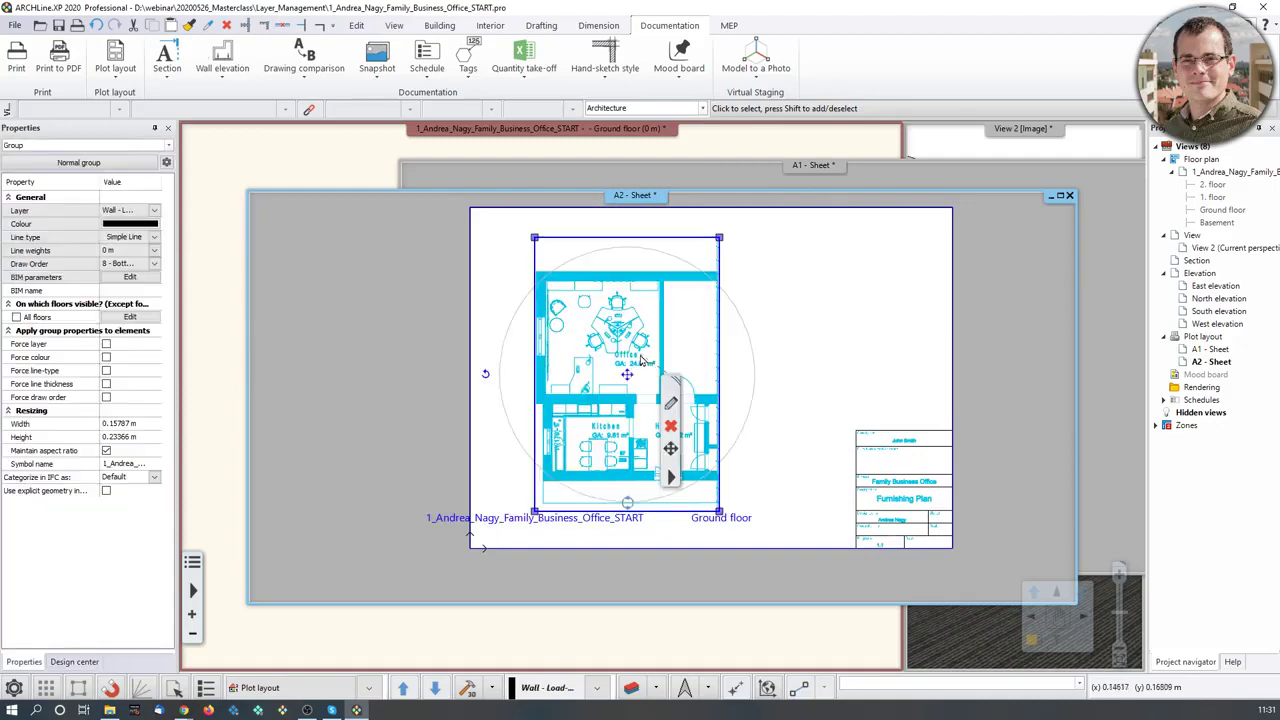
{"action": "left_click", "coordinate": [672, 405]}
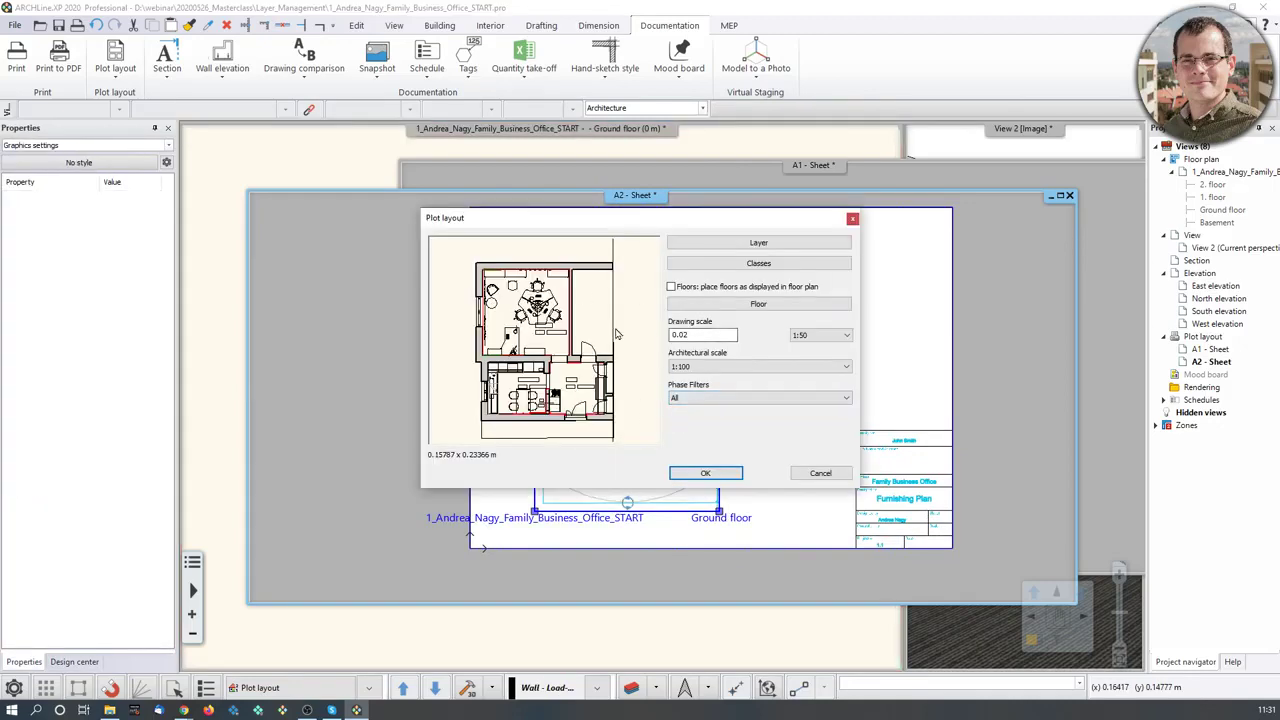
{"action": "left_click", "coordinate": [758, 243]}
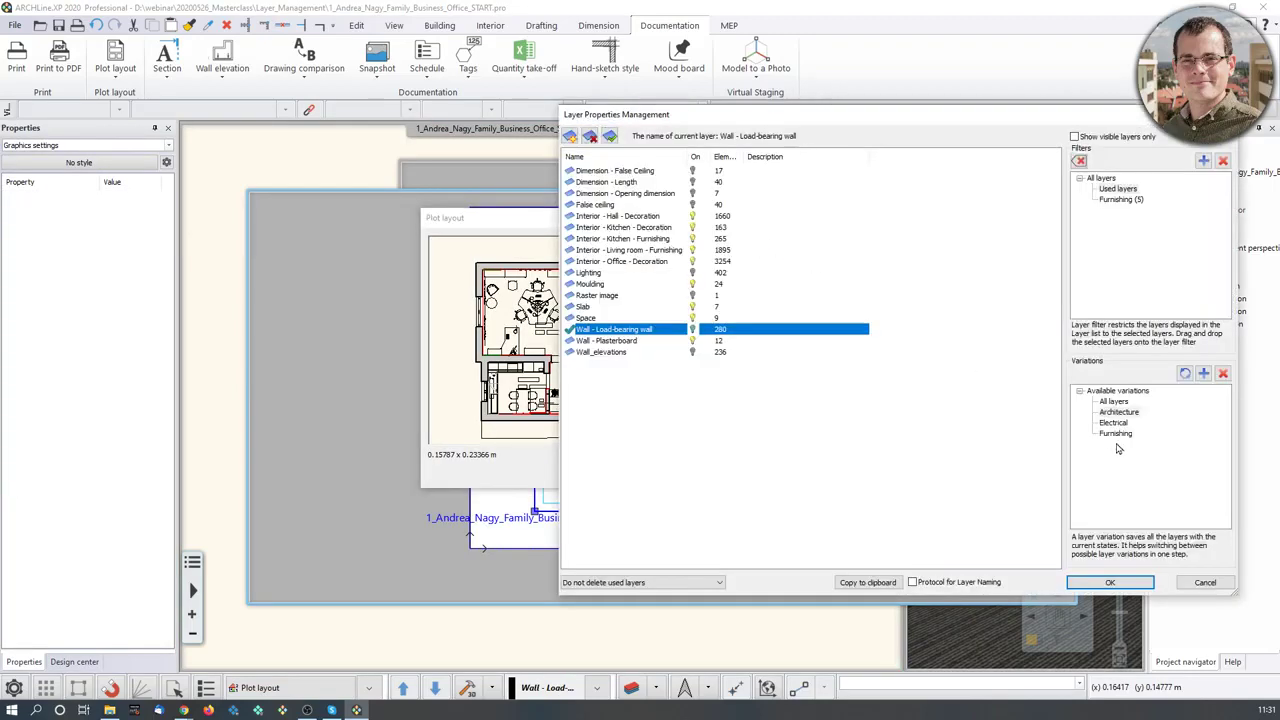
{"action": "left_click", "coordinate": [1116, 434]}
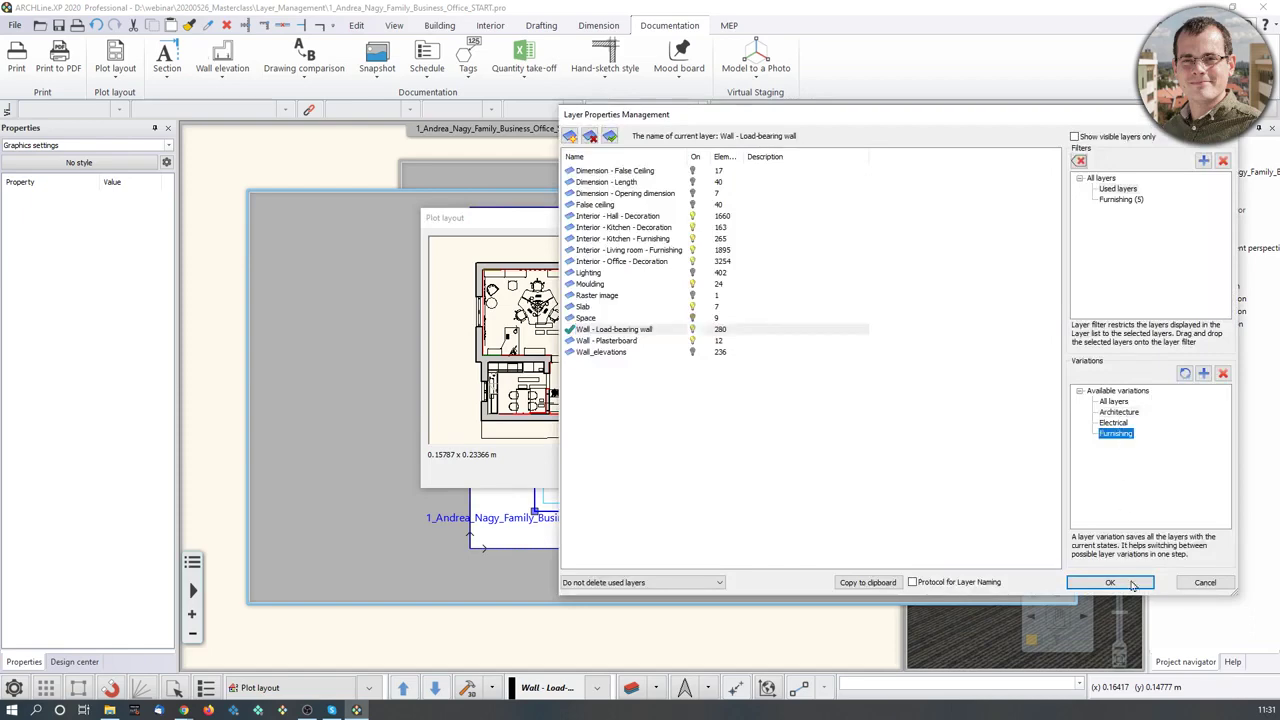
{"action": "left_click", "coordinate": [1110, 582]}
{"action": "left_click", "coordinate": [705, 473]}
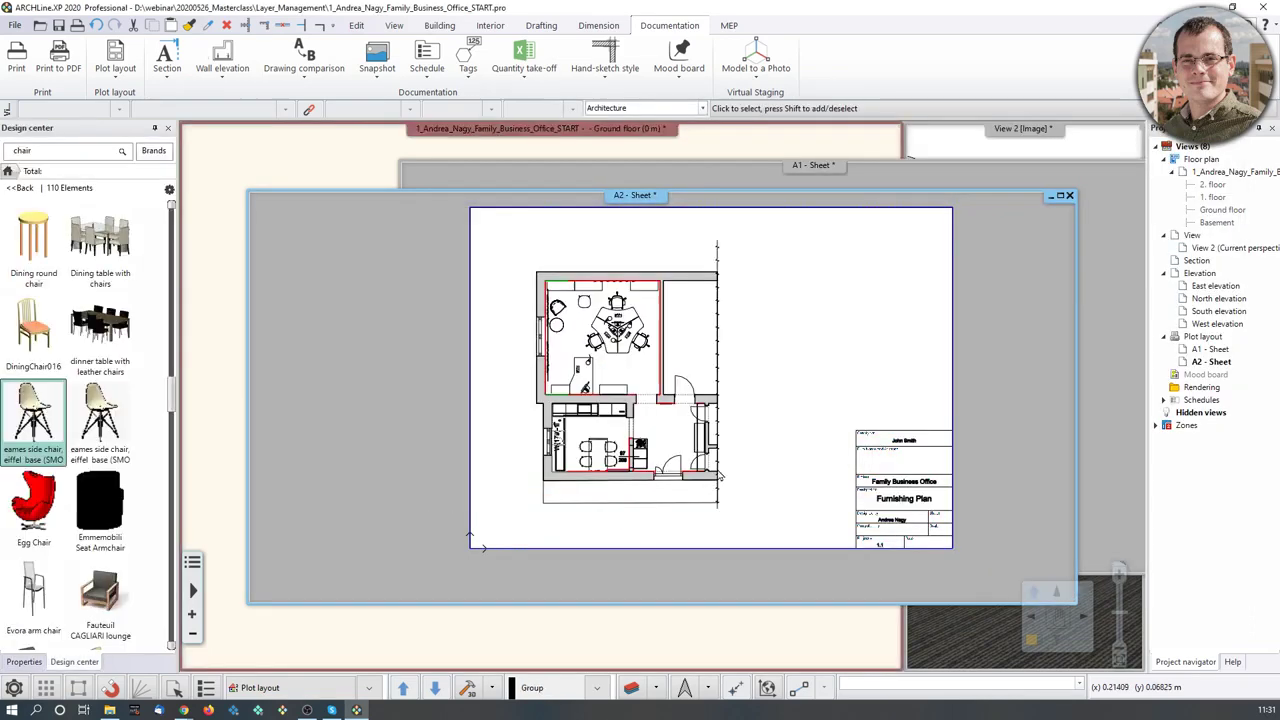
{"action": "scroll", "coordinate": [686, 381], "scroll_direction": "up", "scroll_amount": 2}
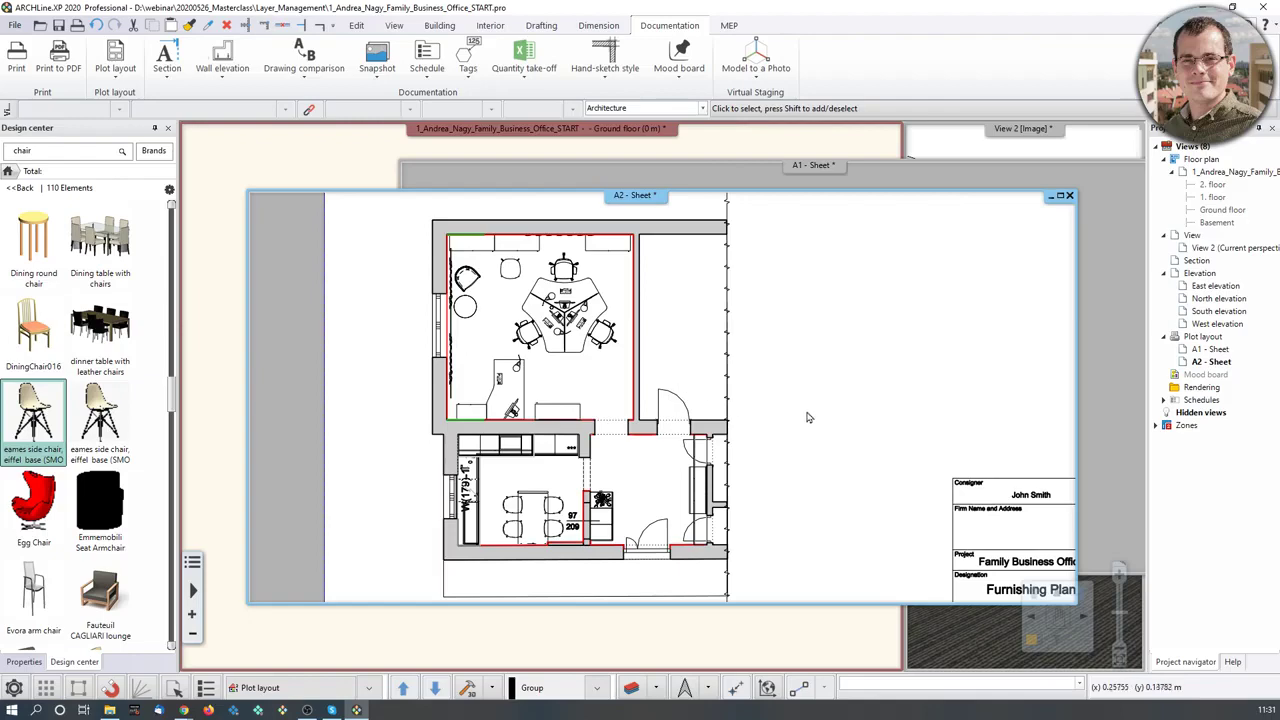
{"action": "scroll", "coordinate": [670, 400], "scroll_direction": "down", "scroll_amount": 1}
{"action": "scroll", "coordinate": [673, 401], "scroll_direction": "down", "scroll_amount": 1}
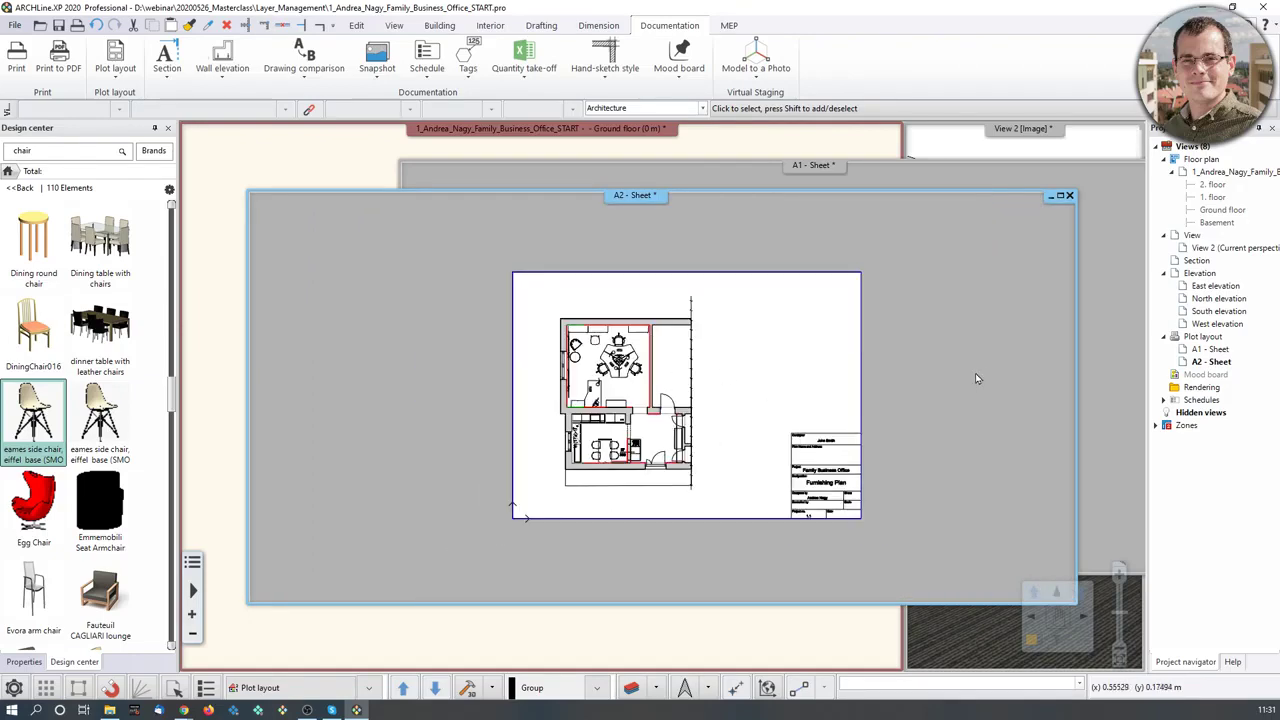
{"action": "scroll", "coordinate": [950, 372], "scroll_direction": "down", "scroll_amount": 1}
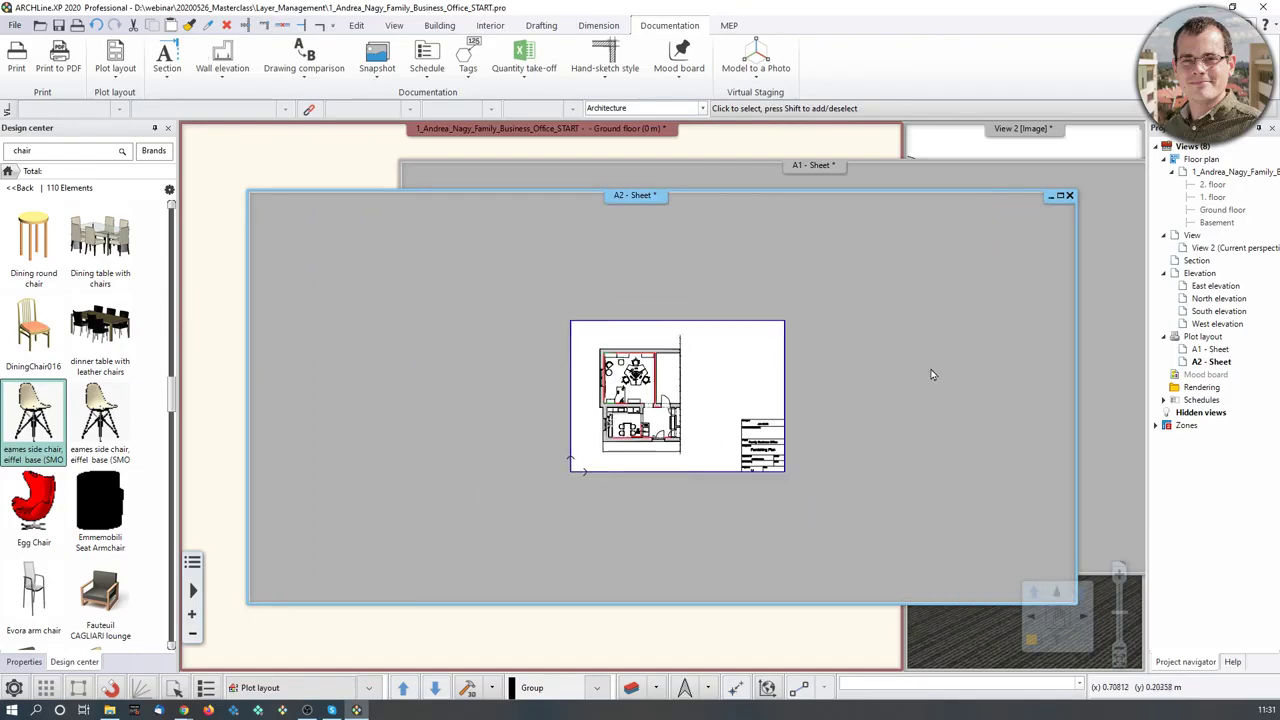
{"action": "double_click", "coordinate": [1210, 350]}
{"action": "double_click", "coordinate": [1211, 362]}
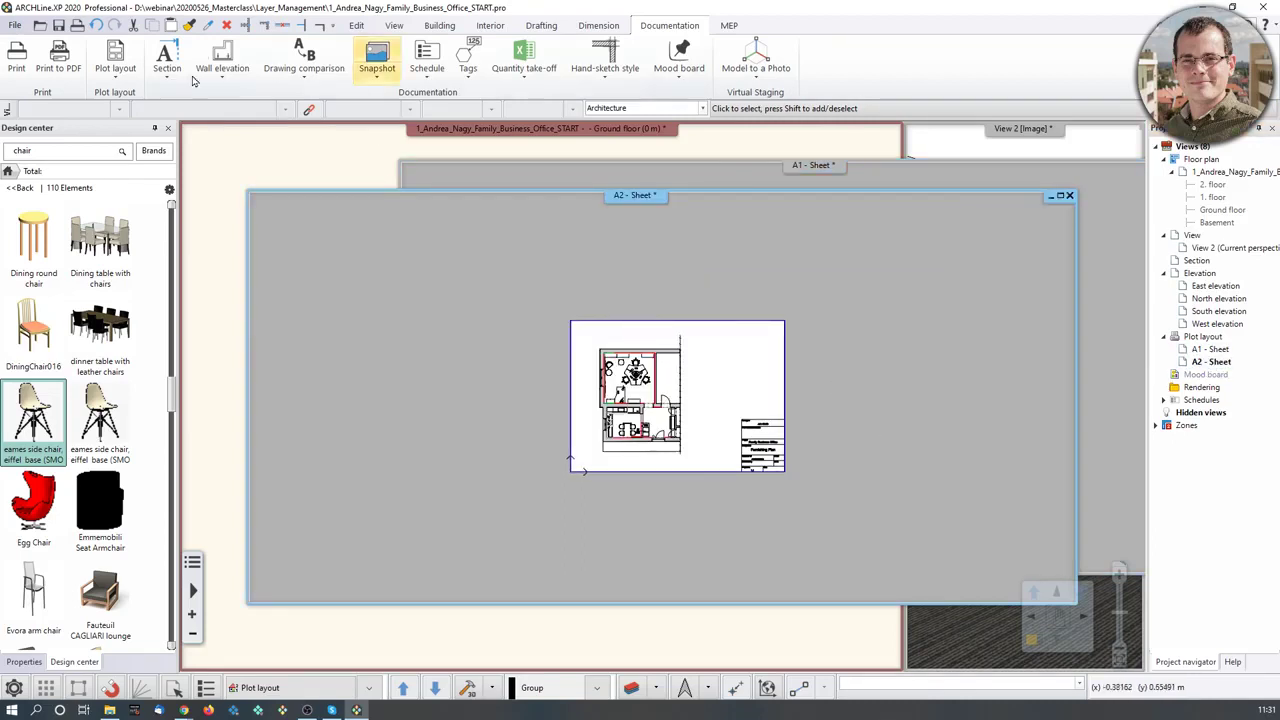
- Add a third separate ISO A3 landscape layout with the English1_vertical stamp, keeping the stamp's existing parameter values
{"action": "left_click", "coordinate": [115, 68]}
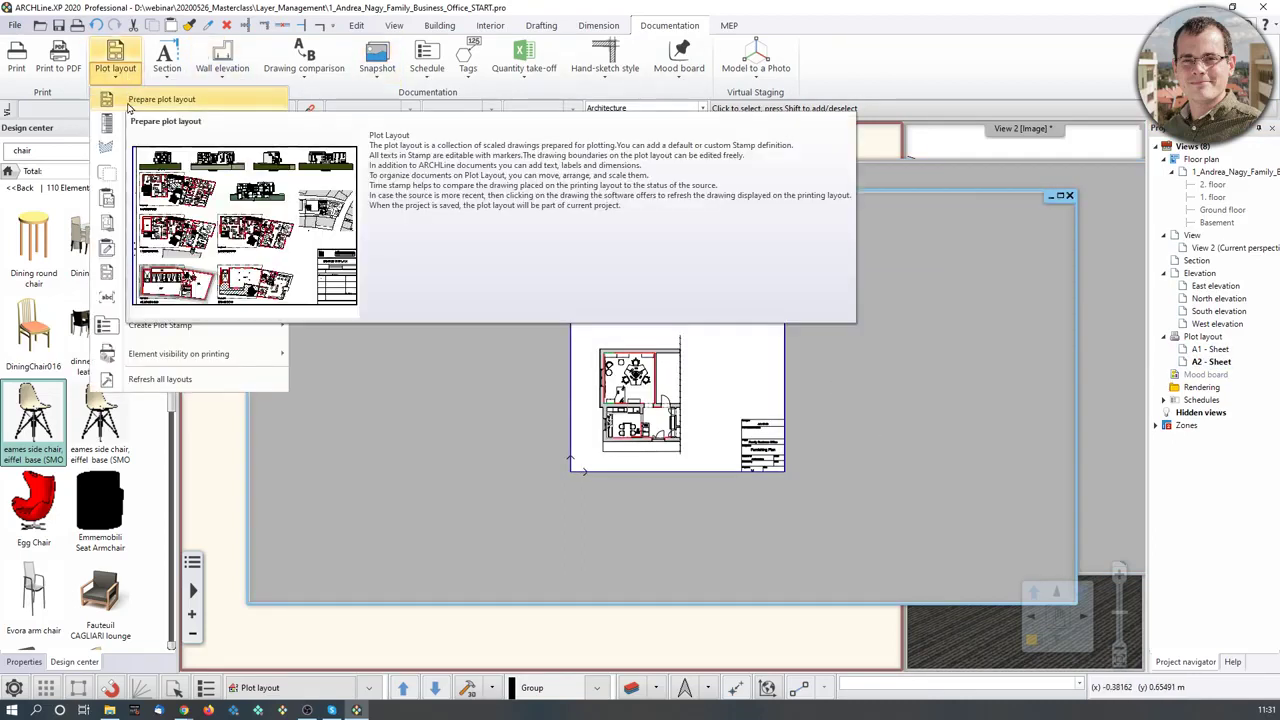
{"action": "left_click", "coordinate": [130, 108]}
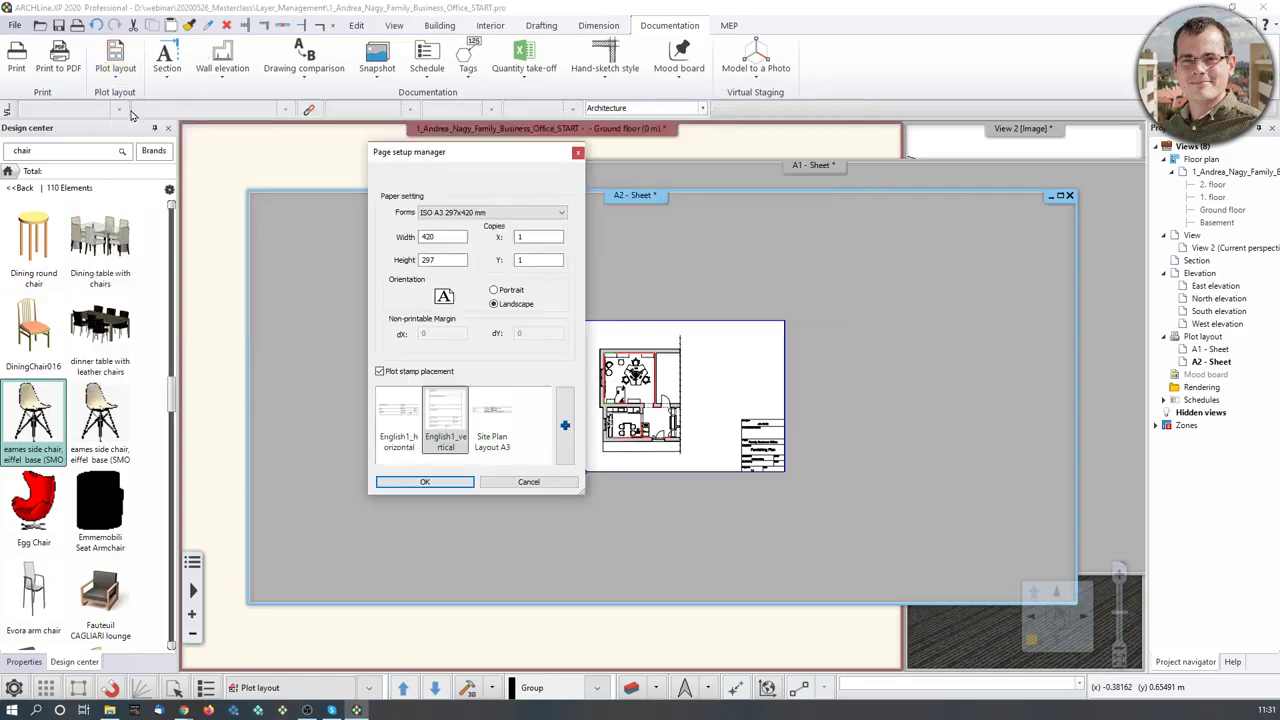
{"action": "left_click", "coordinate": [449, 482]}
{"action": "left_click", "coordinate": [688, 386]}
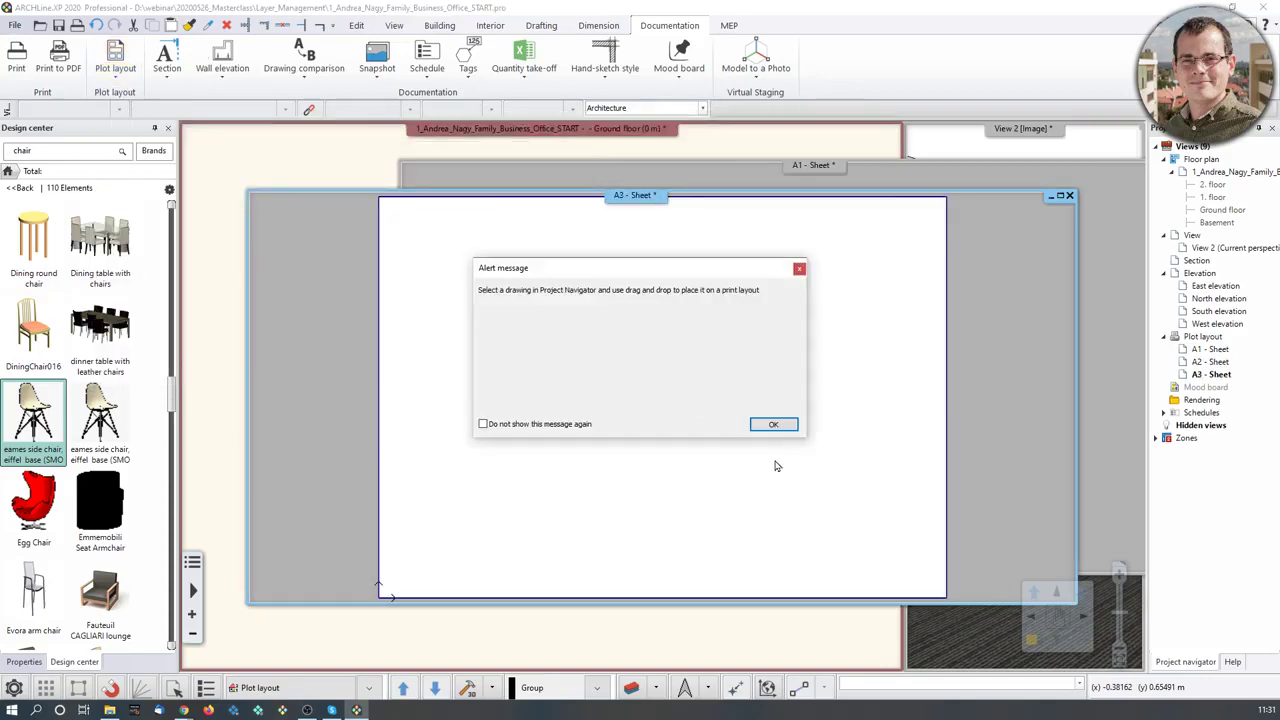
{"action": "left_click", "coordinate": [771, 423]}
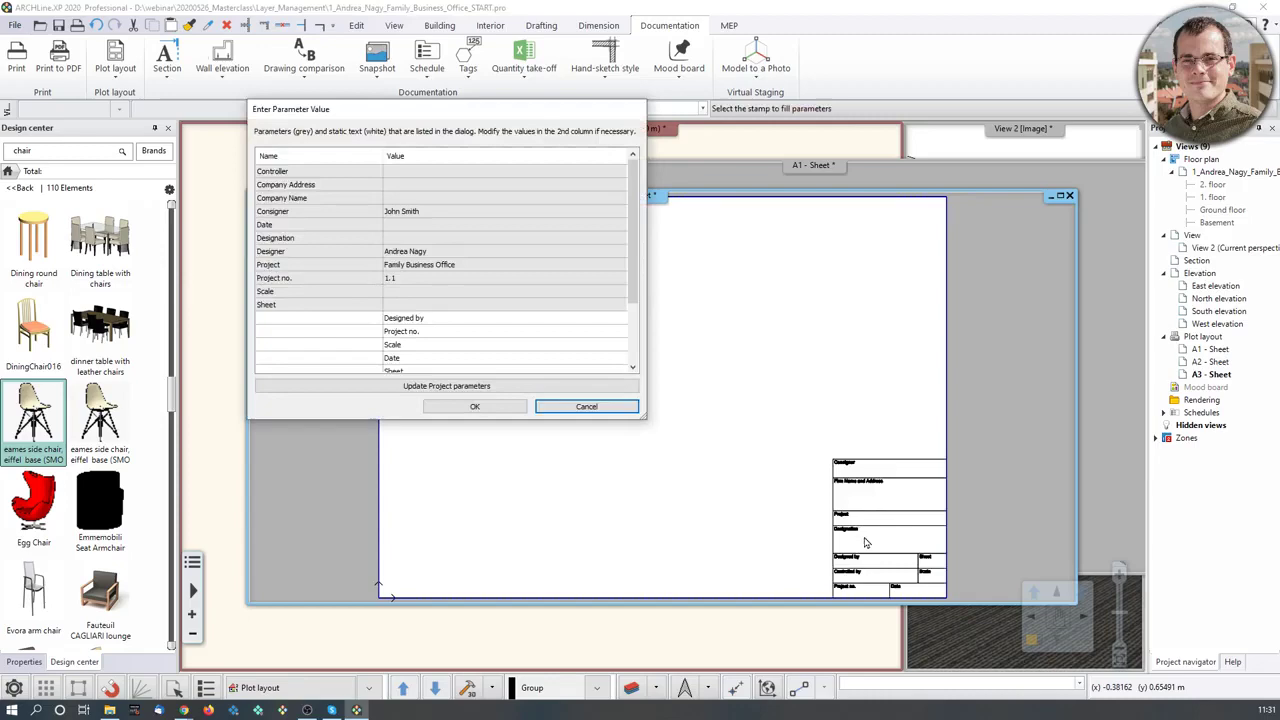
{"action": "left_click", "coordinate": [480, 407]}
- Fill in the Designation field of the A3 - Sheet stamp with "Electrical Plan"
{"action": "scroll", "coordinate": [880, 545], "scroll_direction": "up", "scroll_amount": 5}
{"action": "left_click", "coordinate": [688, 366]}
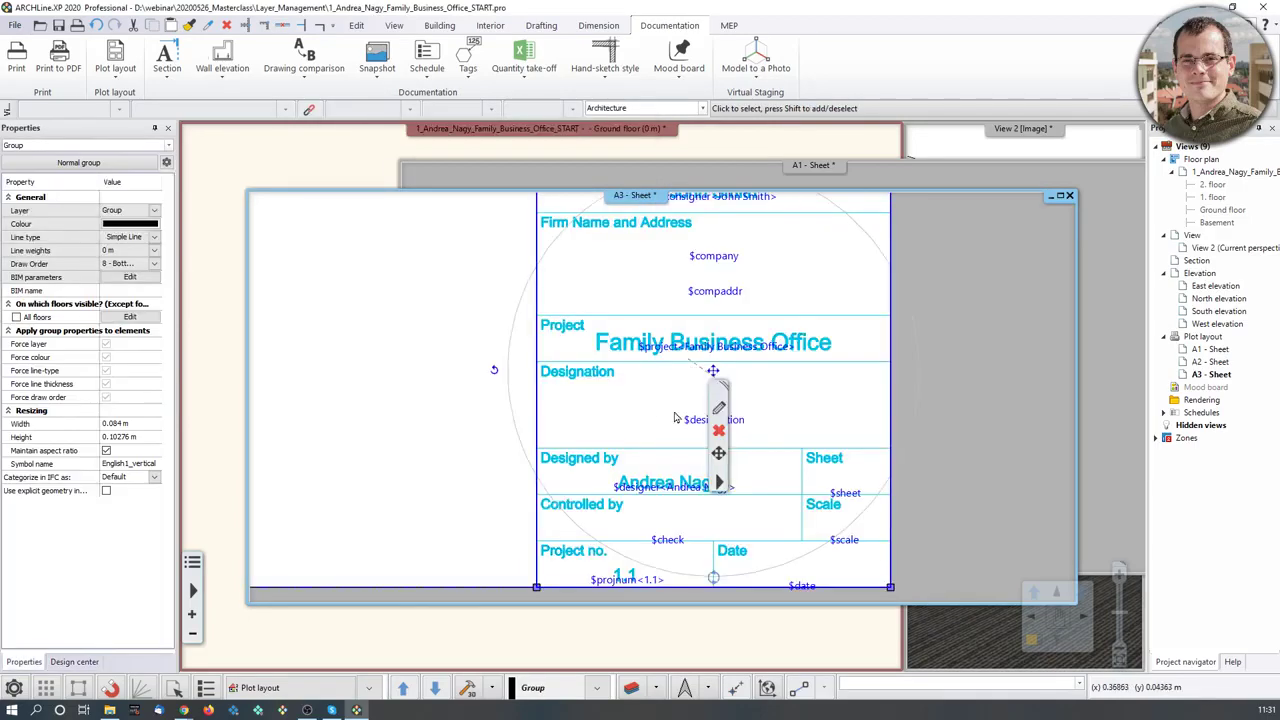
{"action": "double_click", "coordinate": [691, 422]}
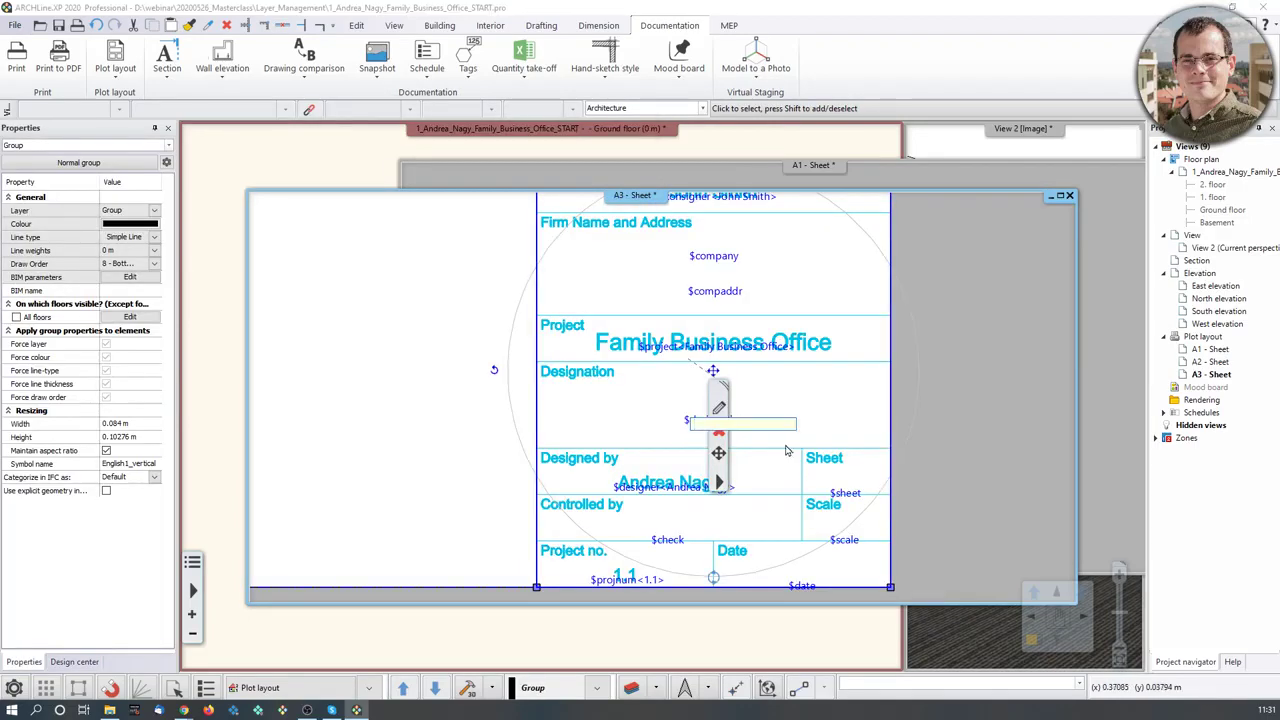
{"action": "type", "text": "Electrical Plan"}
{"action": "key", "text": "Return"}
{"action": "left_click", "coordinate": [423, 428]}
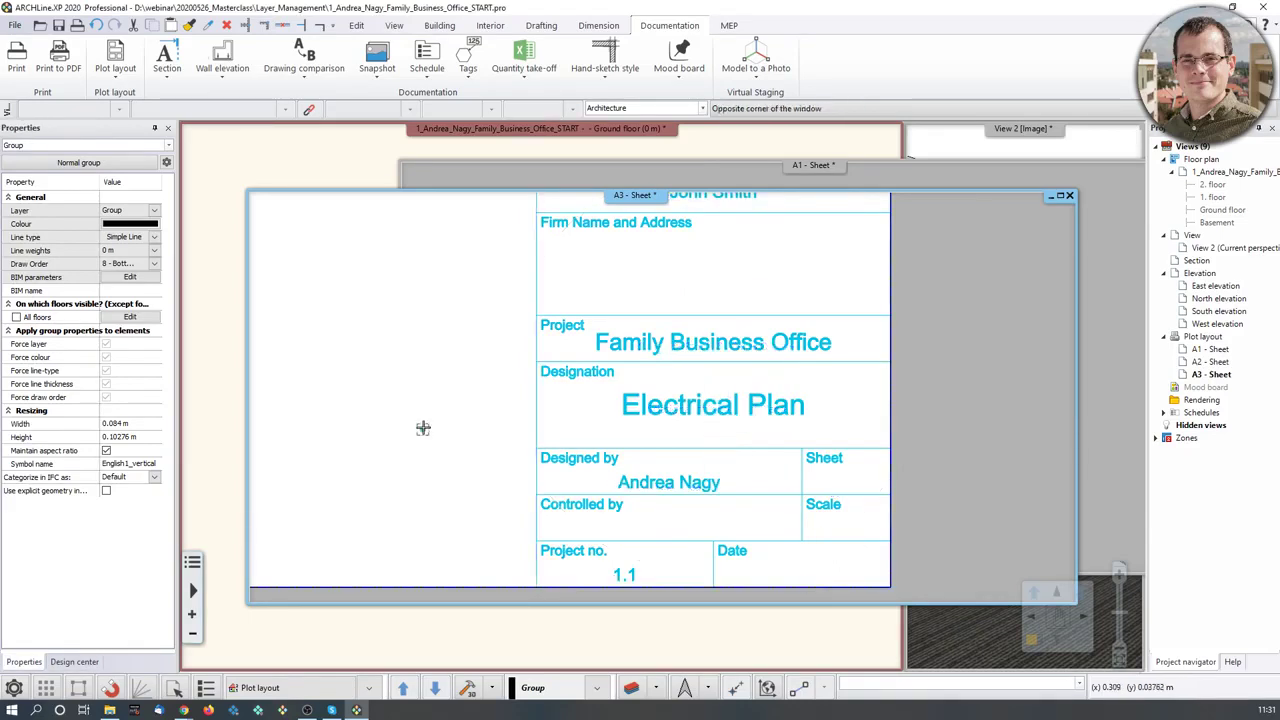
{"action": "key", "text": "Escape"}
{"action": "scroll", "coordinate": [430, 440], "scroll_direction": "down", "scroll_amount": 5}
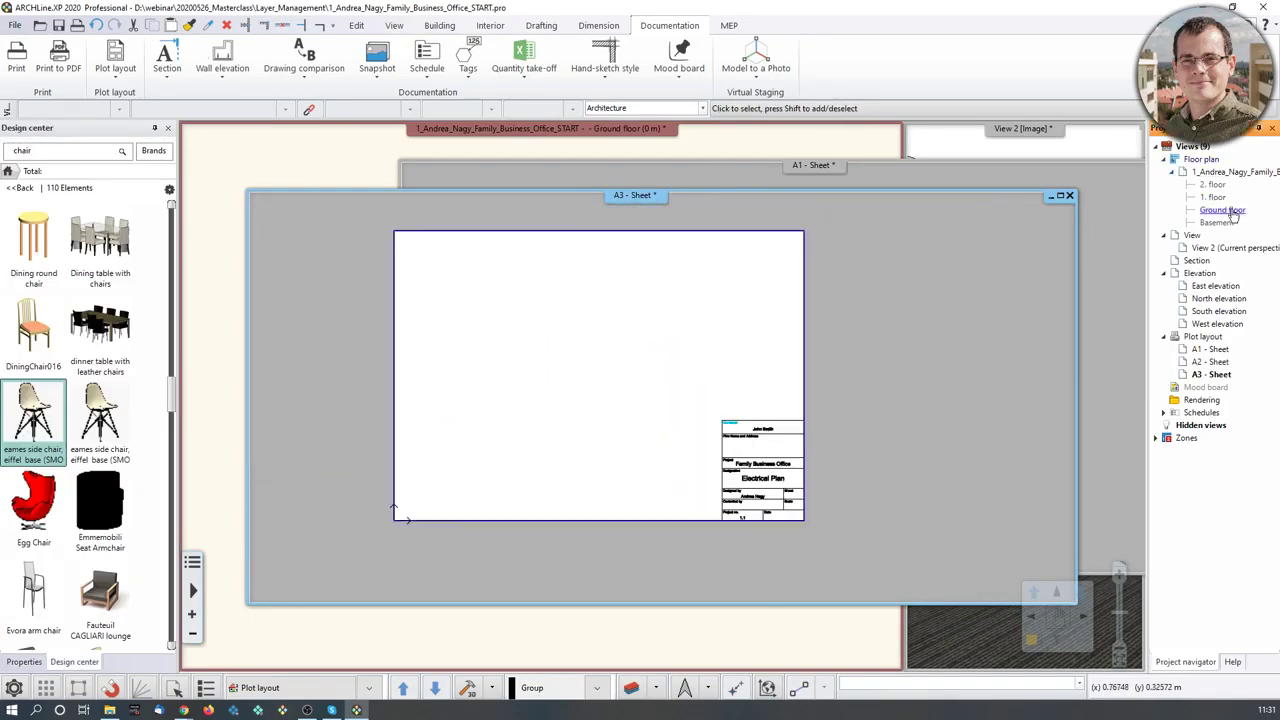
- Place the ground floor plan at 1:50 scale on the Electrical Plan sheet, beside the title block
{"action": "left_click_drag", "start_coordinate": [1235, 215], "coordinate": [537, 356]}
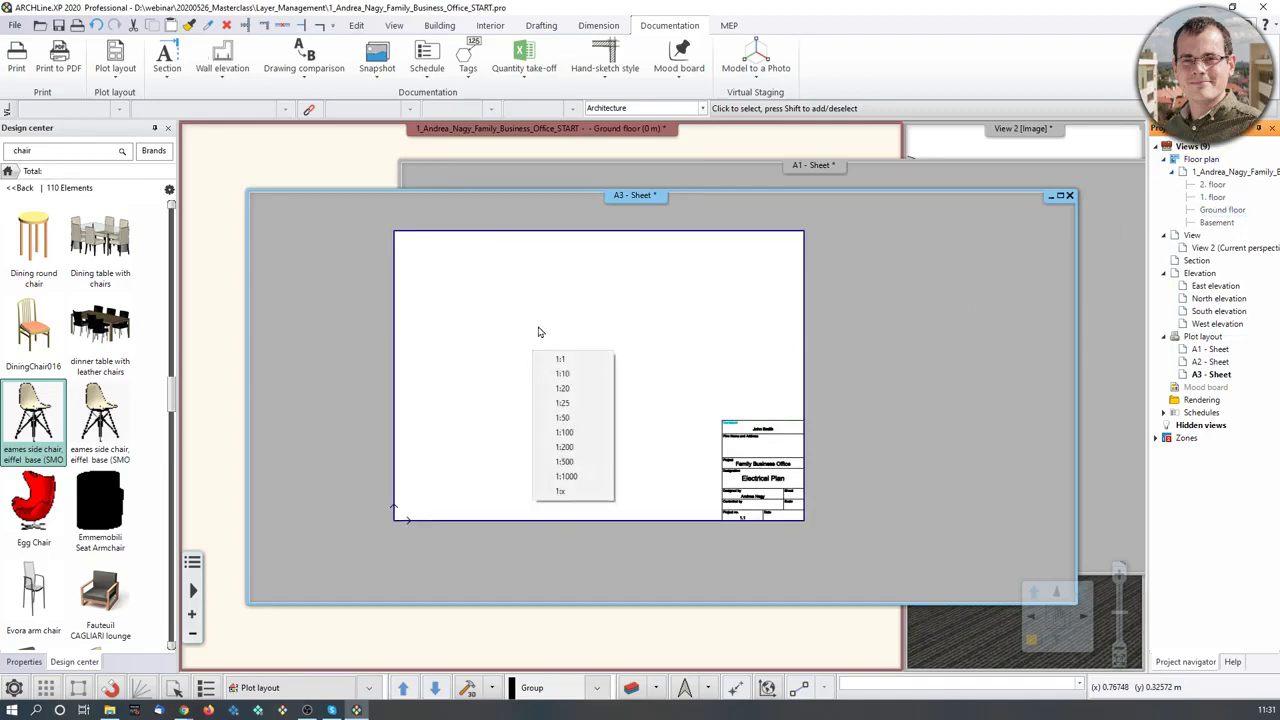
{"action": "left_click", "coordinate": [572, 417]}
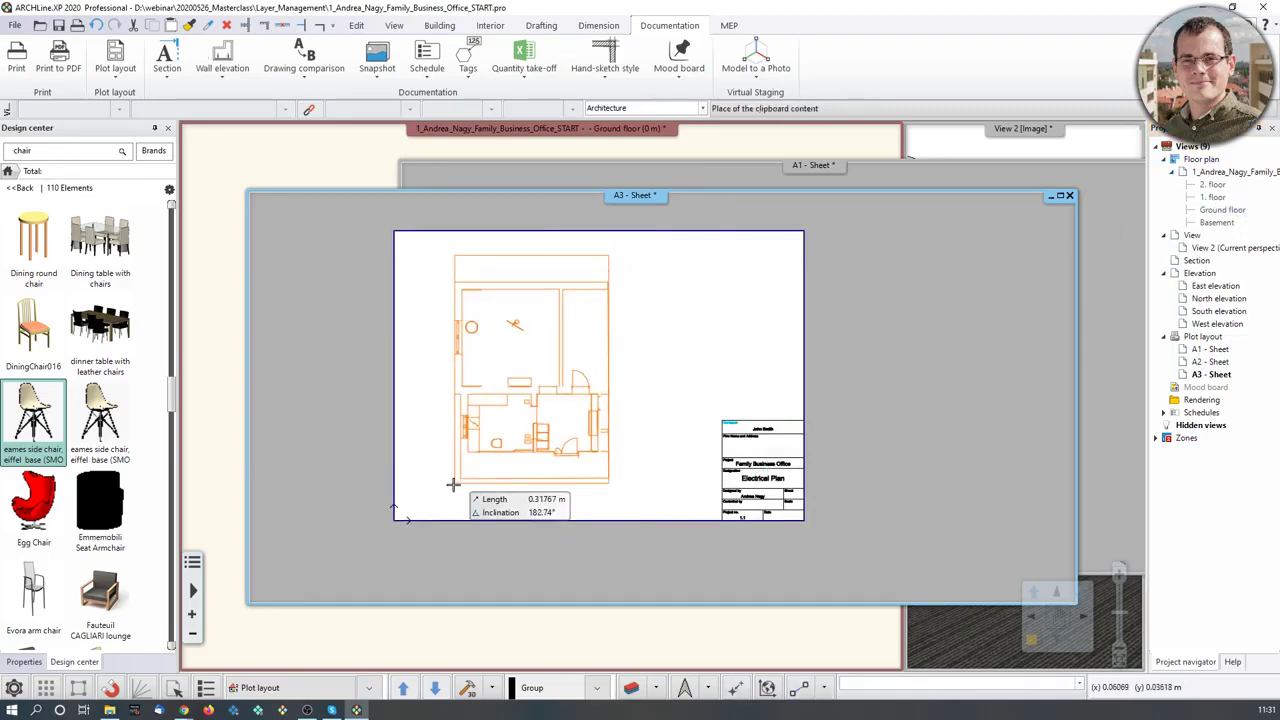
{"action": "left_click", "coordinate": [453, 482]}
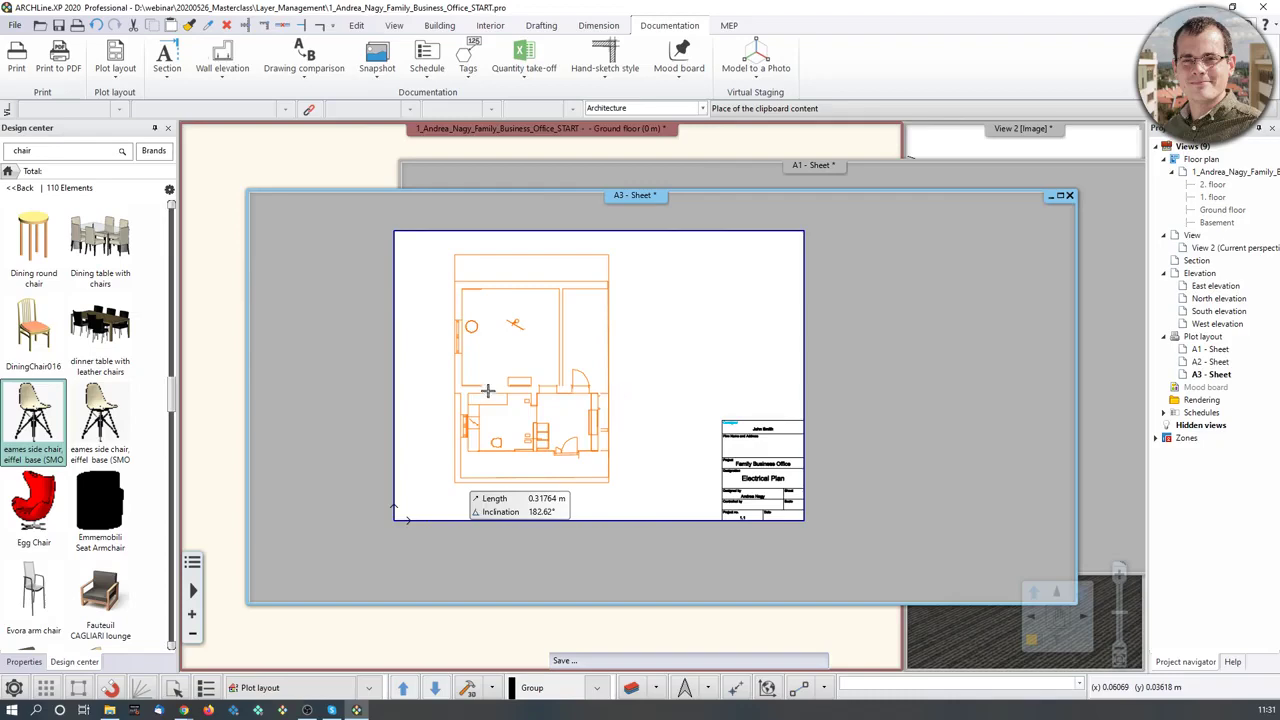
- Try to apply the Electrical layer variation to the ground floor plan placed on the Electrical Plan sheet
{"action": "scroll", "coordinate": [524, 370], "scroll_direction": "up", "scroll_amount": 2}
{"action": "left_click", "coordinate": [552, 390]}
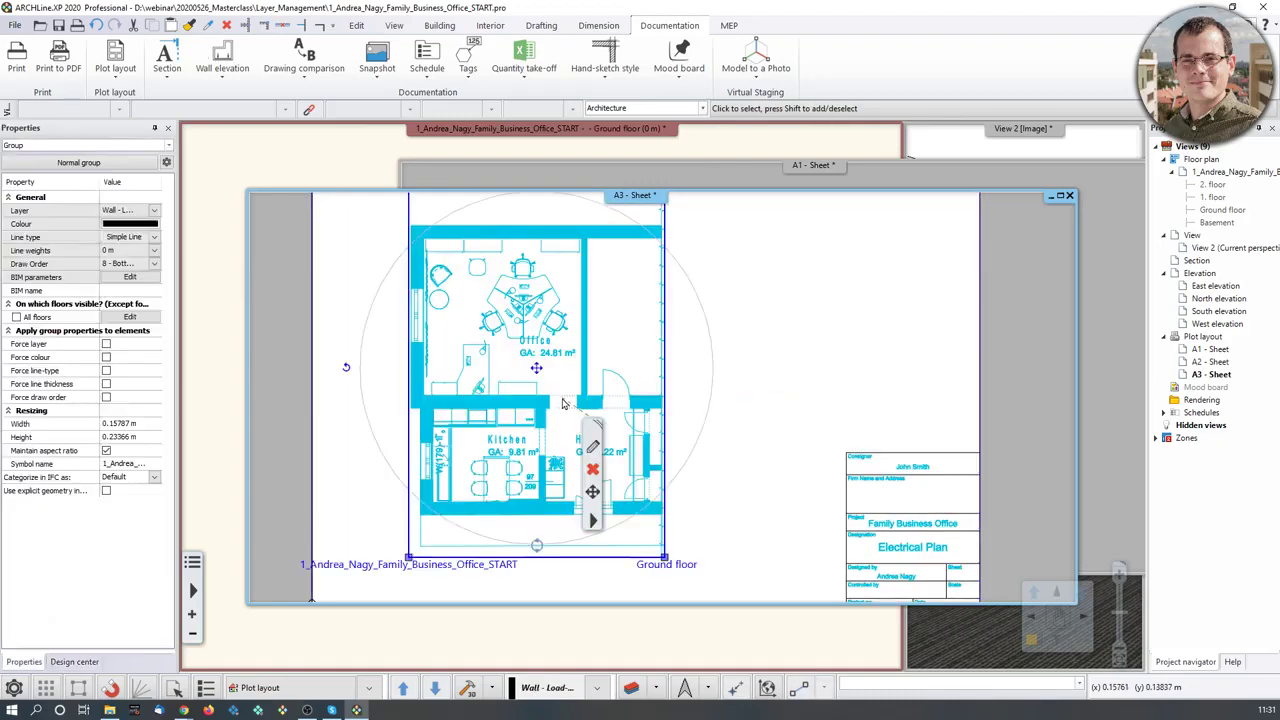
{"action": "left_click", "coordinate": [593, 451]}
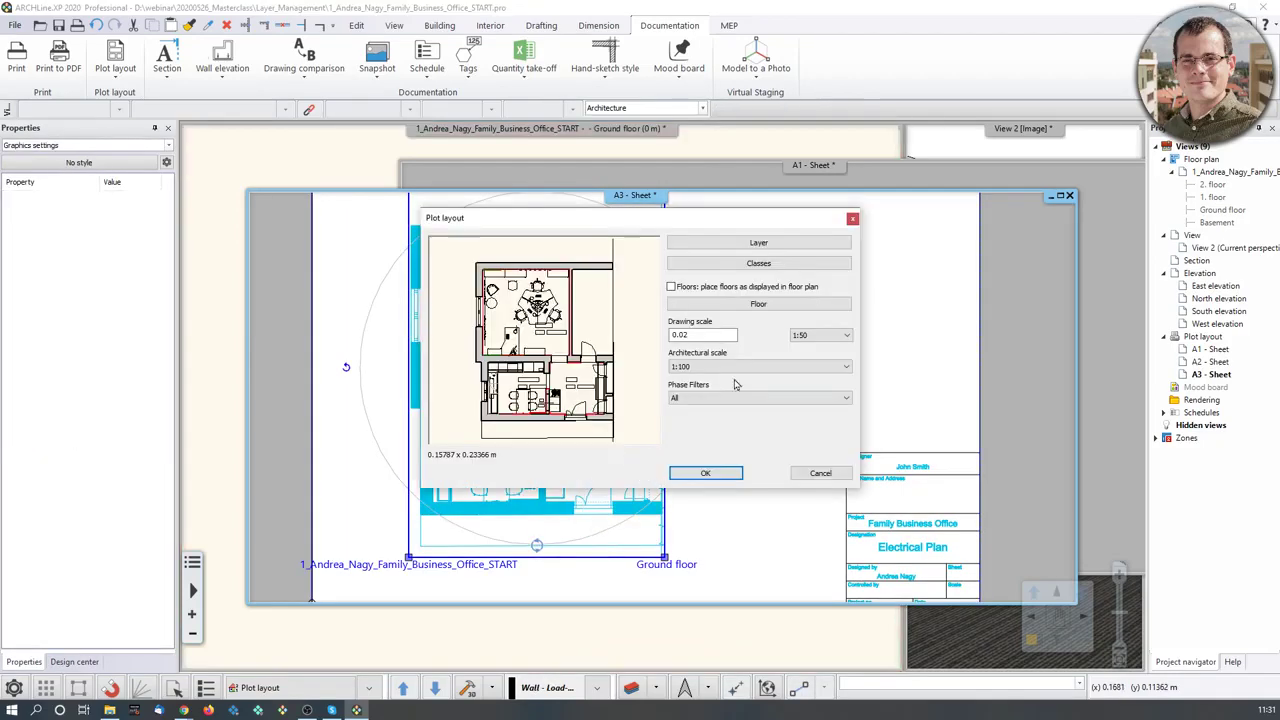
{"action": "left_click", "coordinate": [780, 244]}
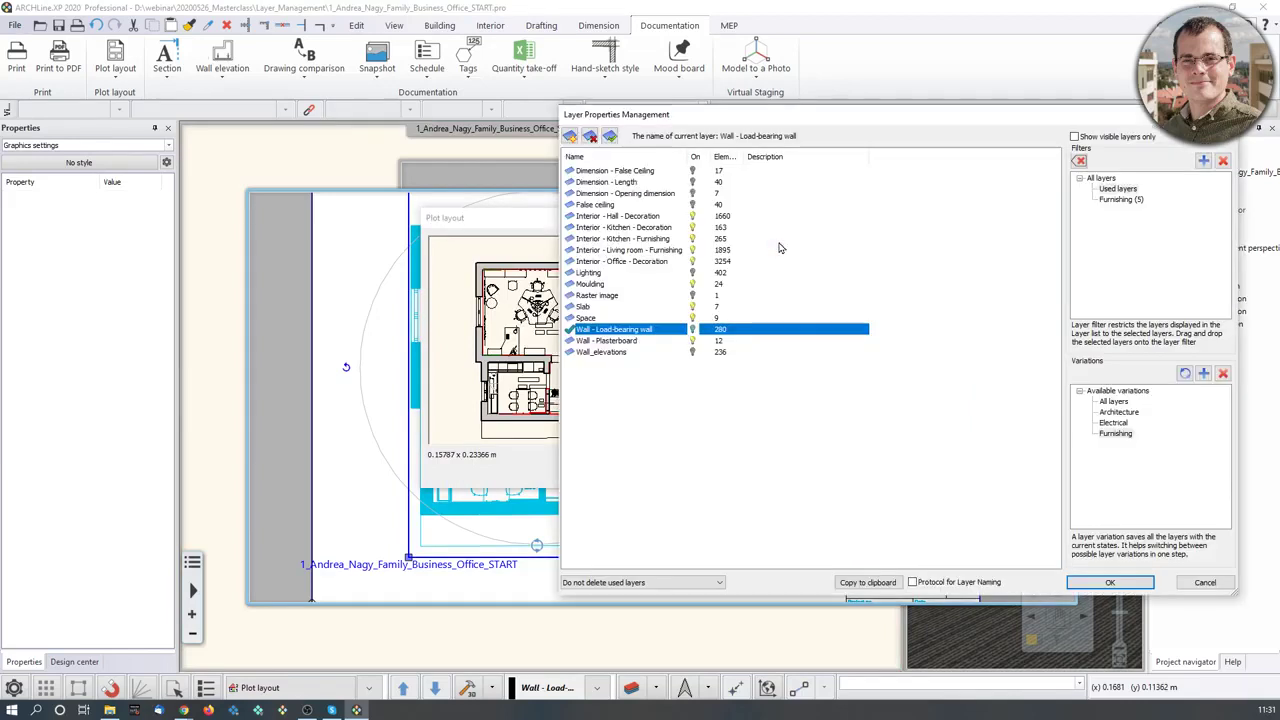
{"action": "left_click", "coordinate": [1120, 434]}
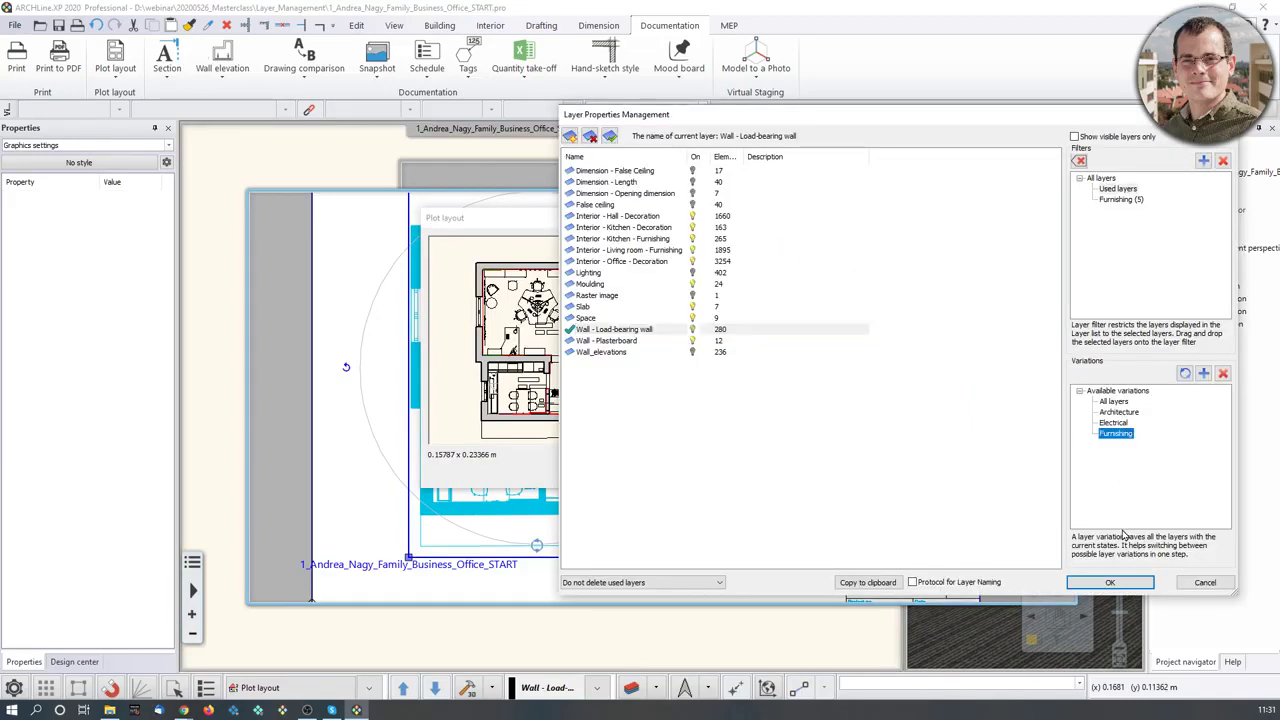
{"action": "left_click", "coordinate": [1118, 424]}
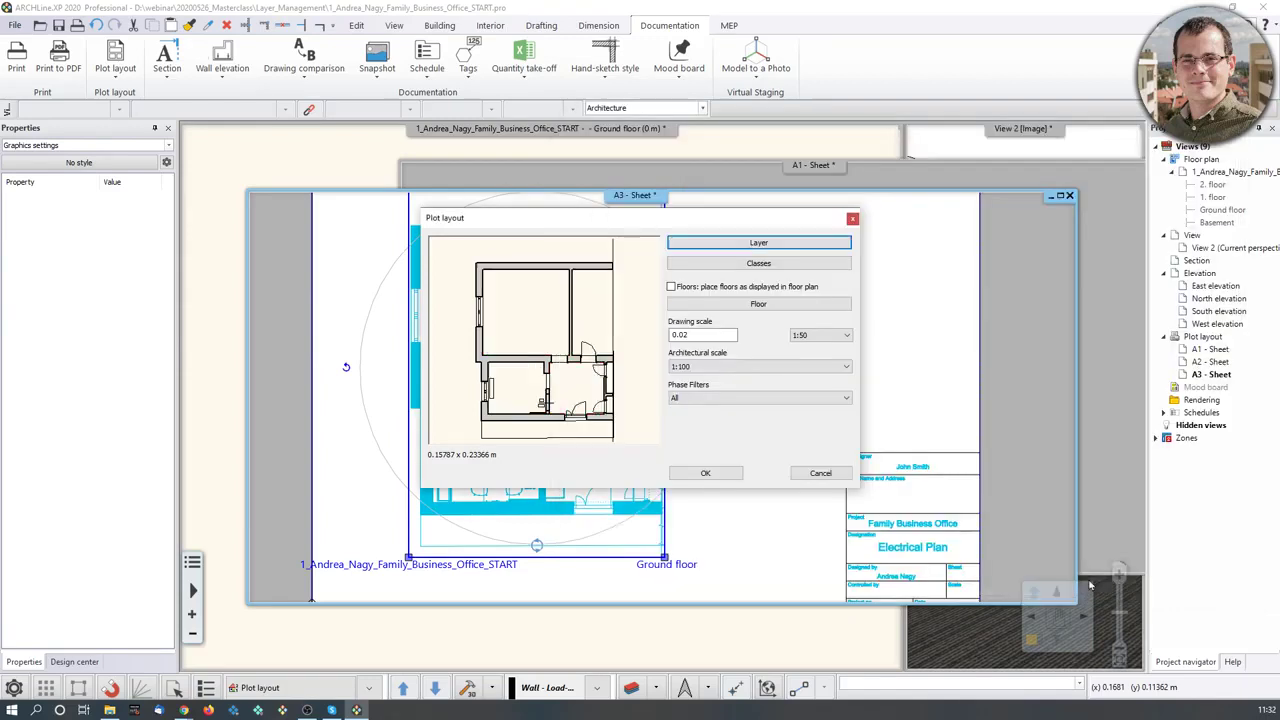
{"action": "left_click", "coordinate": [1110, 582]}
{"action": "left_click", "coordinate": [703, 474]}
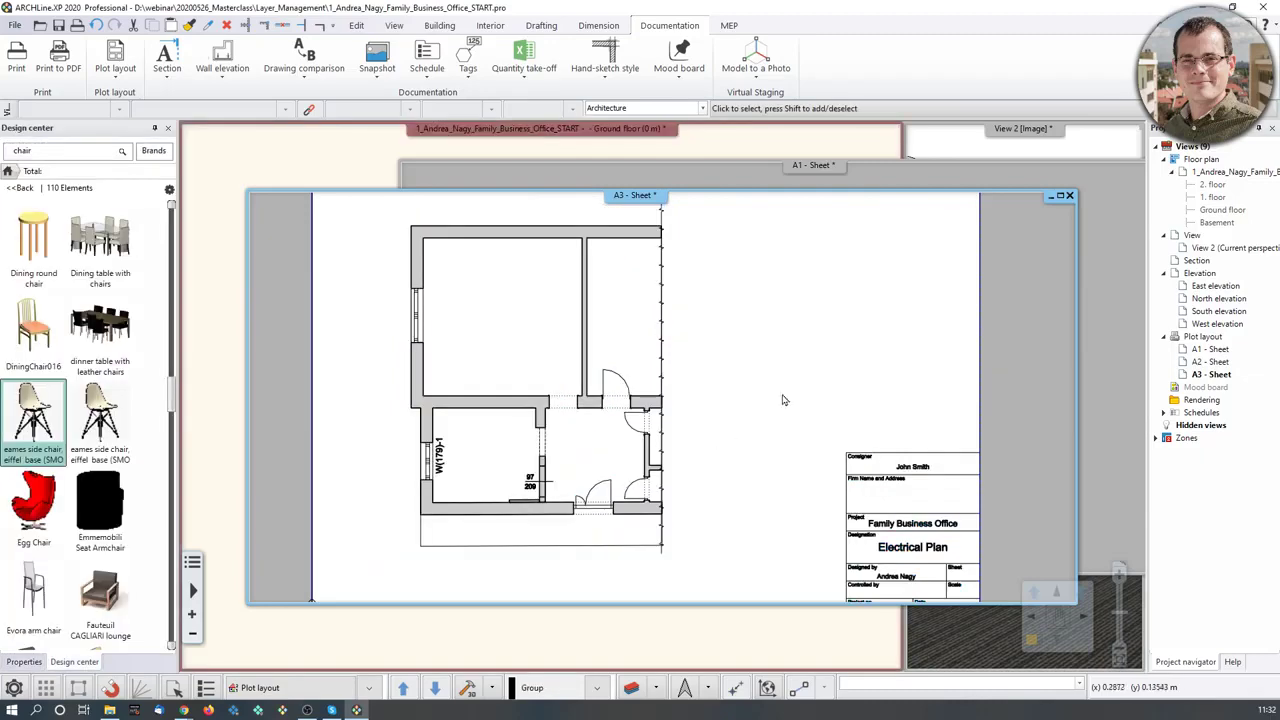
{"action": "scroll", "coordinate": [667, 405], "scroll_direction": "down", "scroll_amount": 3}
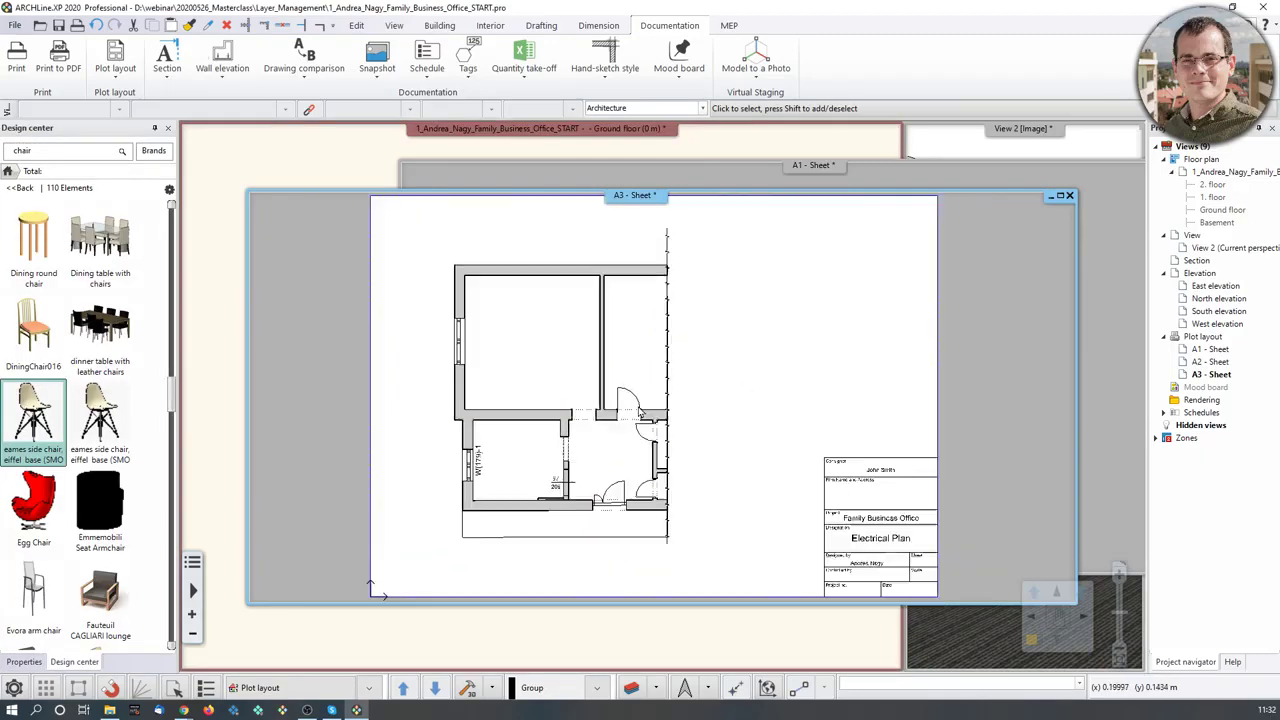
- Switch to the ground floor plan view and apply the Electrical layer variation there
{"action": "left_click", "coordinate": [532, 656]}
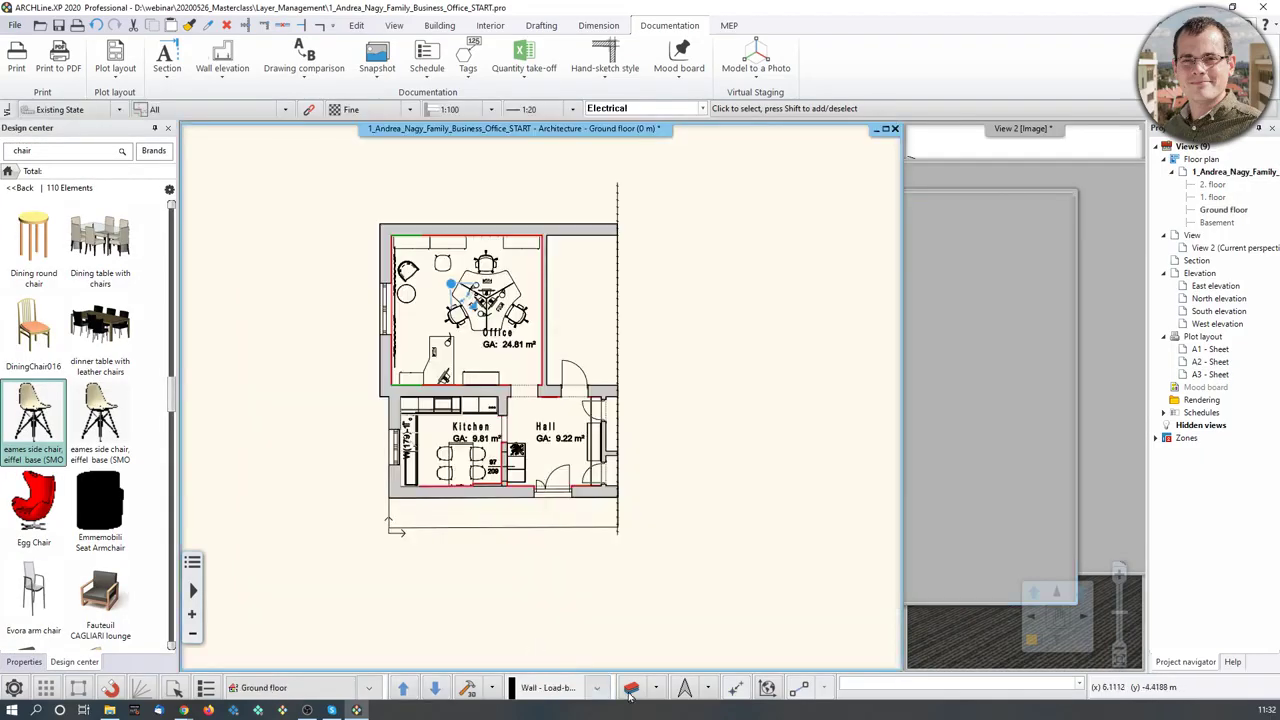
{"action": "left_click", "coordinate": [630, 688]}
{"action": "left_click", "coordinate": [1112, 423]}
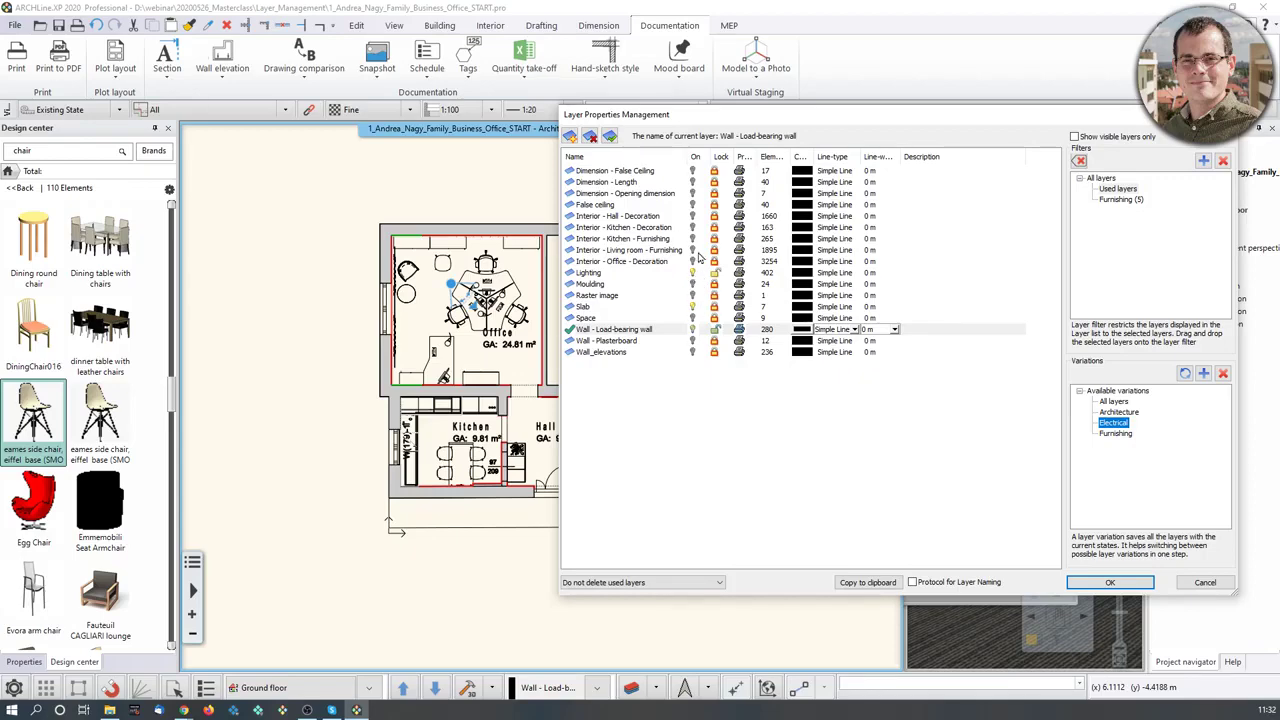
{"action": "left_click", "coordinate": [1108, 582]}
- Check which layer the office's LED lighting strip belongs to and review the layer states
{"action": "scroll", "coordinate": [420, 315], "scroll_direction": "up", "scroll_amount": 3}
{"action": "left_click", "coordinate": [491, 332]}
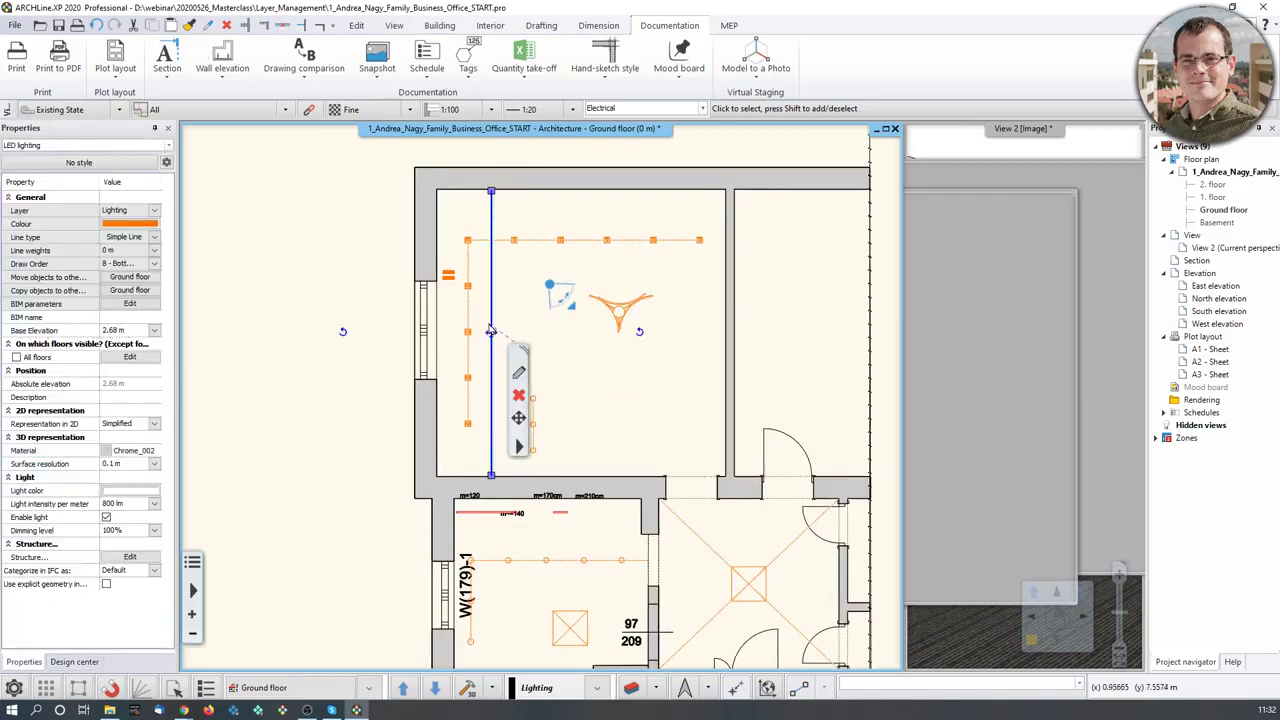
{"action": "left_click", "coordinate": [590, 688]}
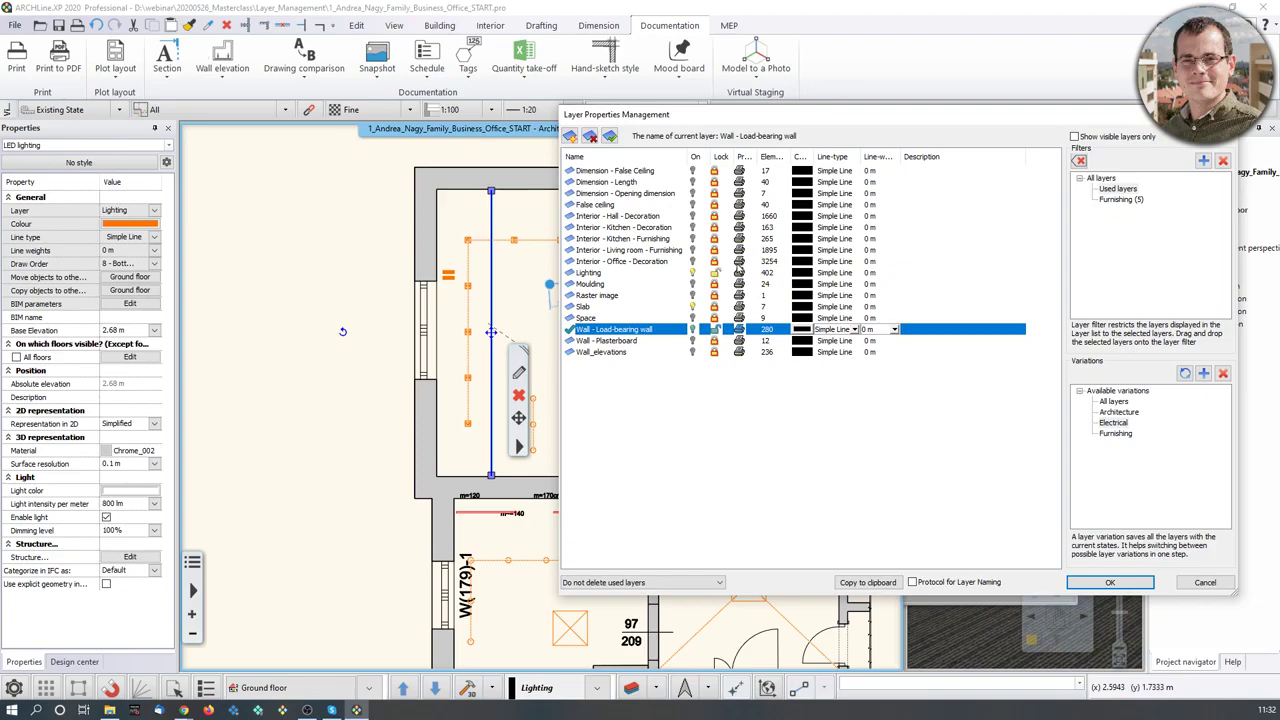
{"action": "left_click", "coordinate": [1110, 582]}
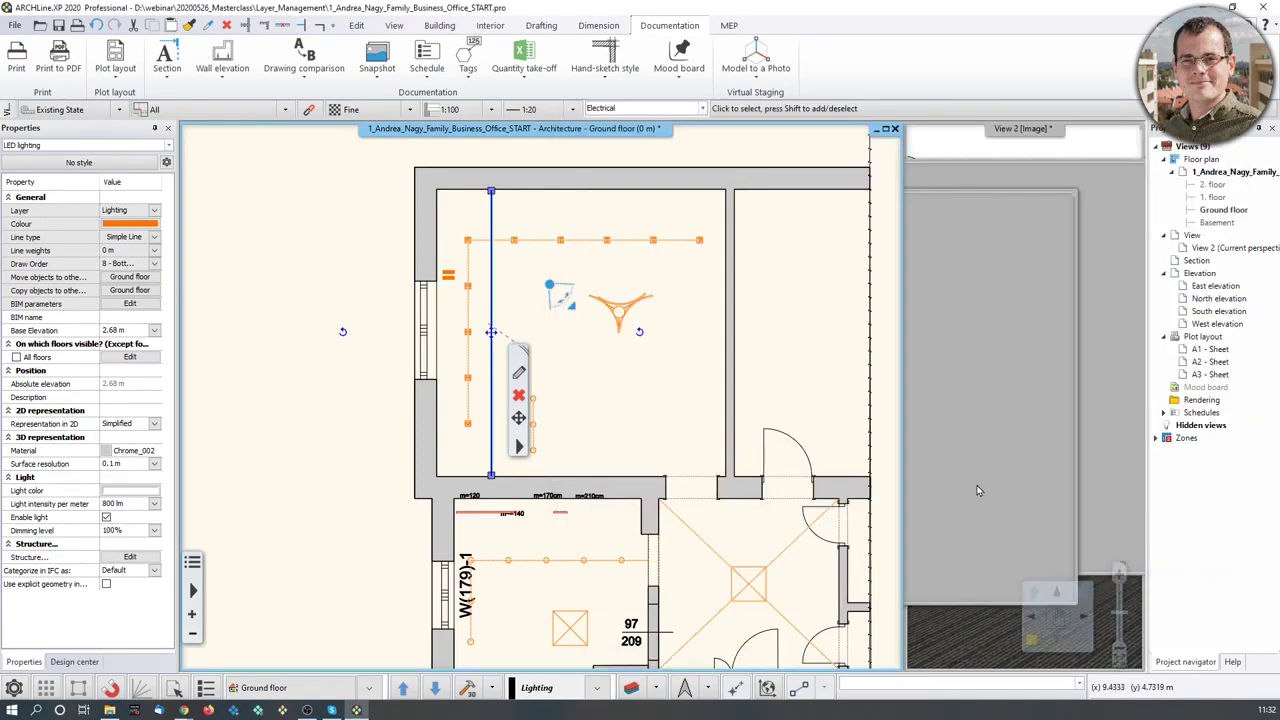
- Update the Electrical variation from the plan's layer states and reapply it to the ground floor plan on the Electrical Plan sheet
{"action": "left_click", "coordinate": [631, 430]}
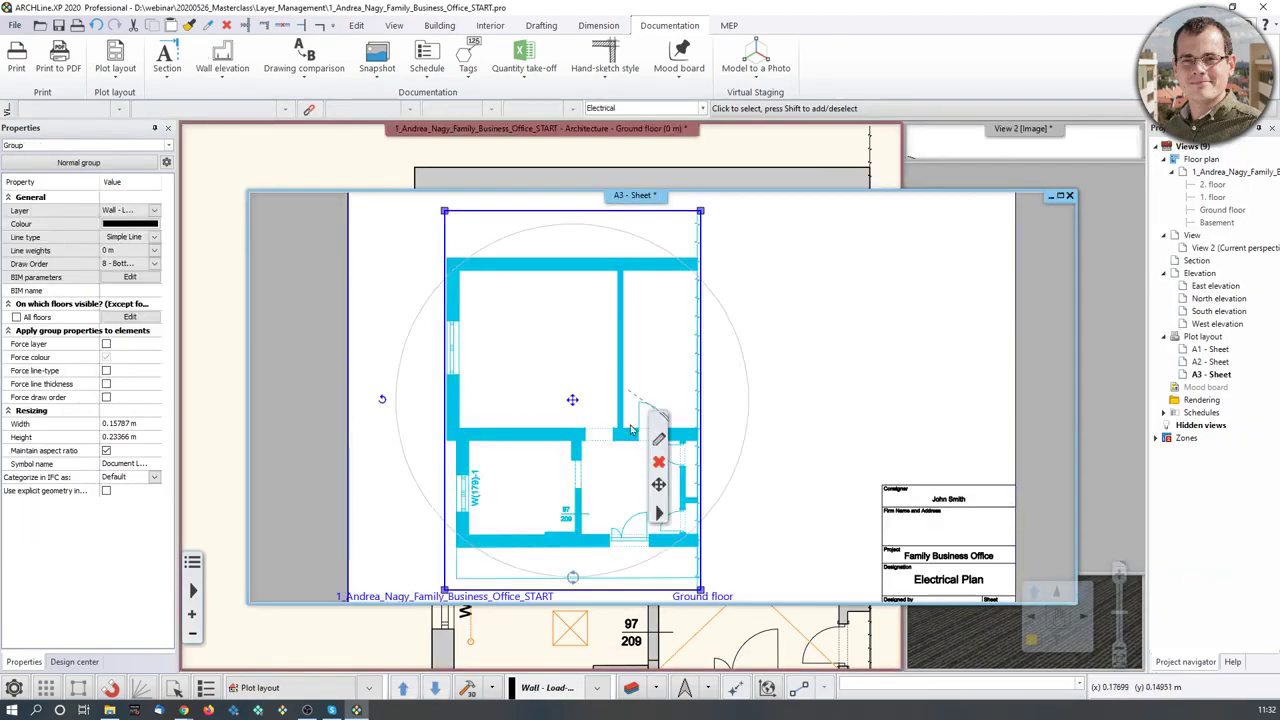
{"action": "left_click", "coordinate": [658, 438]}
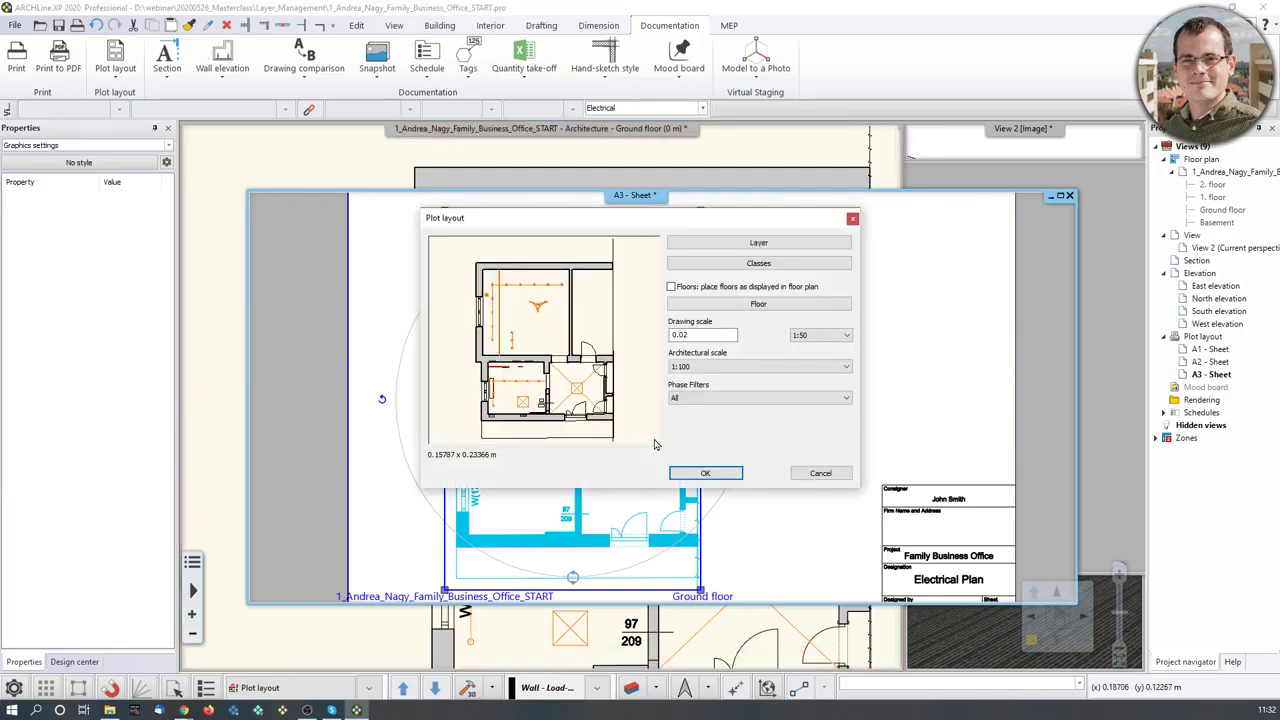
{"action": "left_click", "coordinate": [762, 245]}
{"action": "left_click", "coordinate": [1116, 423]}
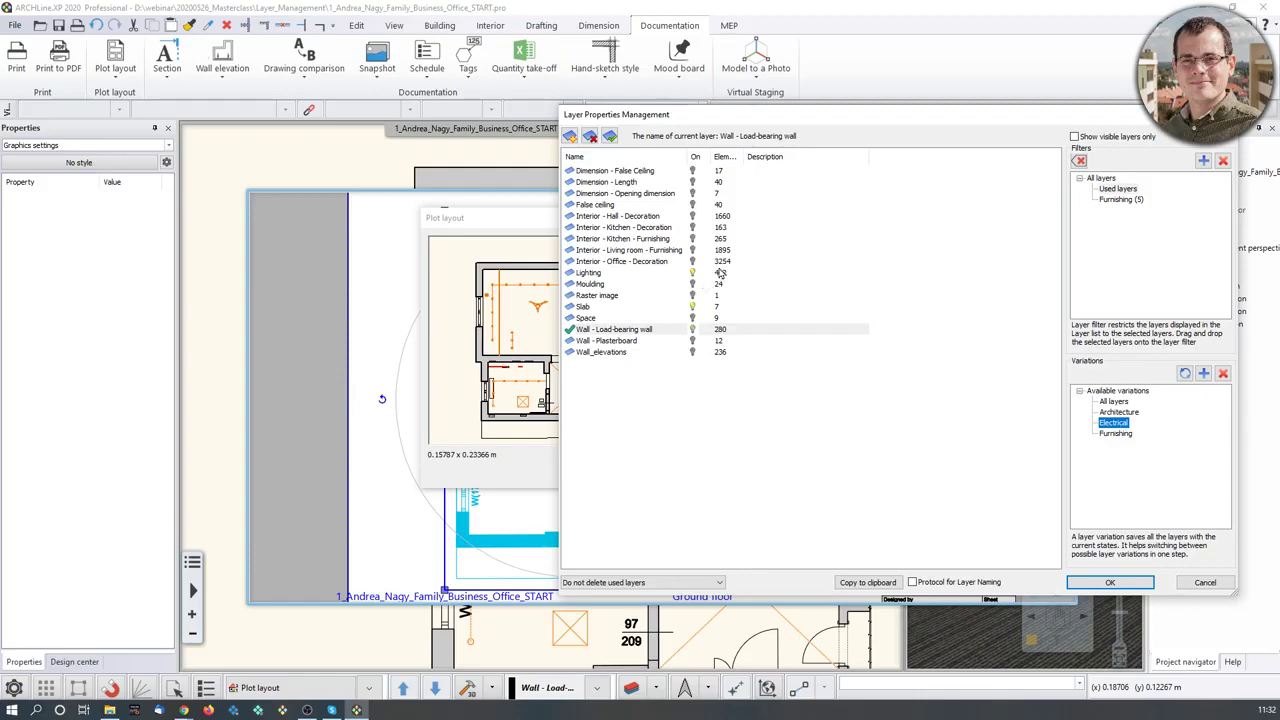
{"action": "left_click", "coordinate": [1184, 373]}
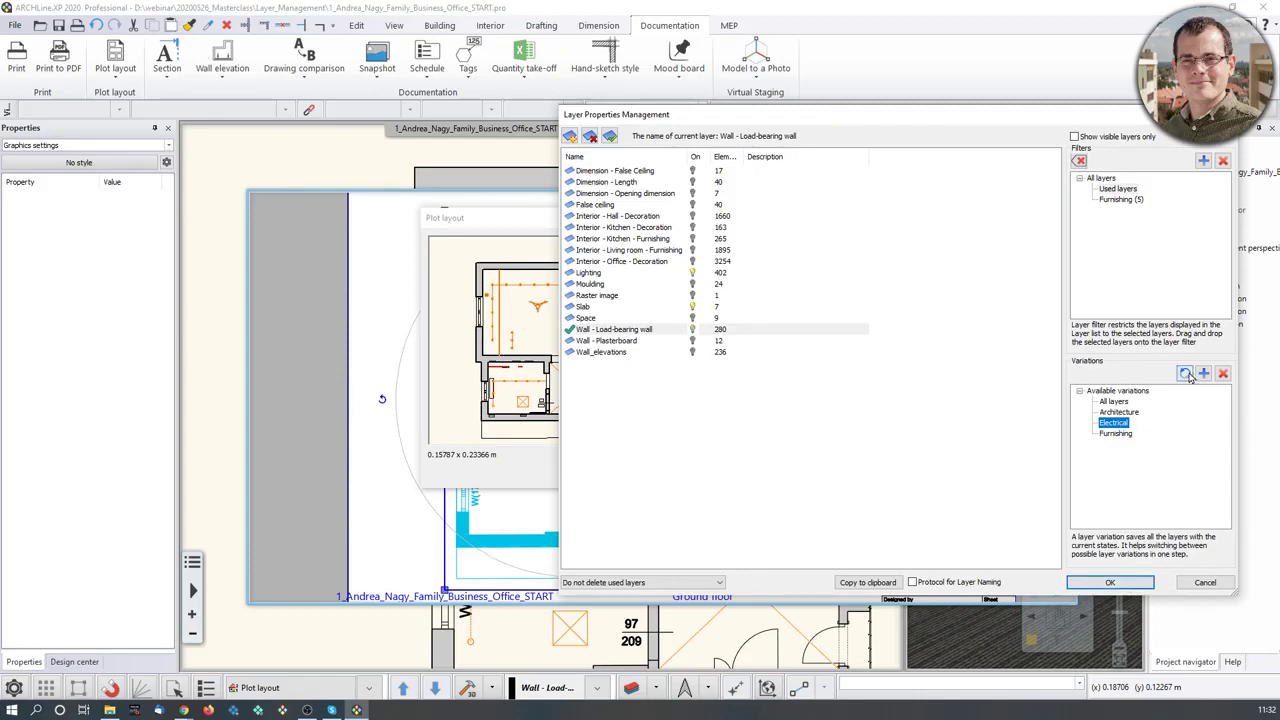
{"action": "left_click", "coordinate": [1116, 424]}
{"action": "left_click", "coordinate": [1110, 582]}
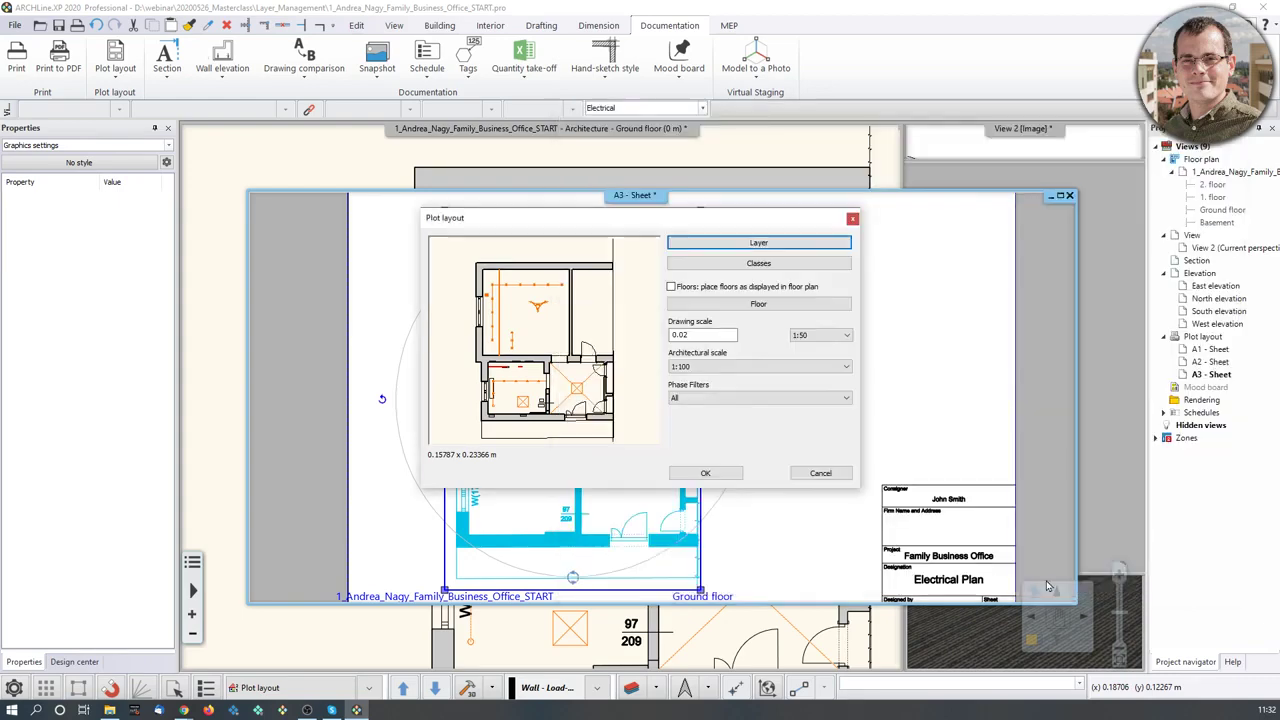
{"action": "left_click", "coordinate": [710, 473]}
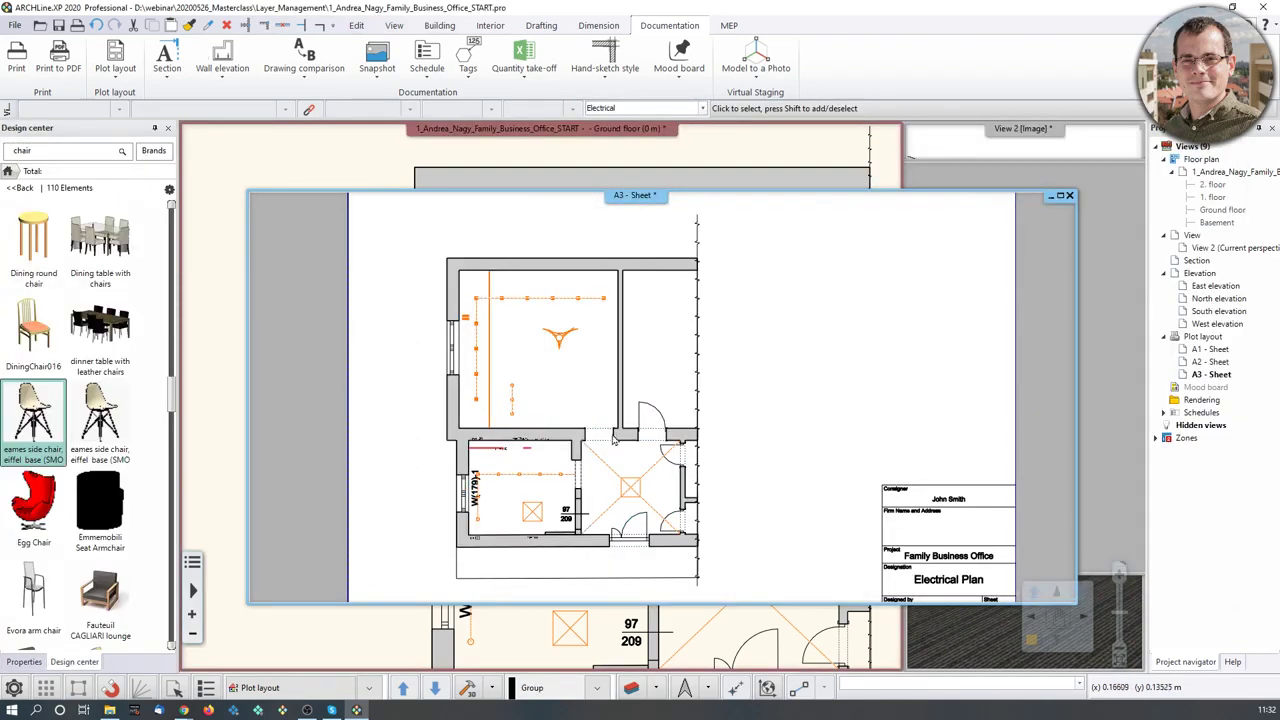
{"action": "left_click", "coordinate": [613, 449]}
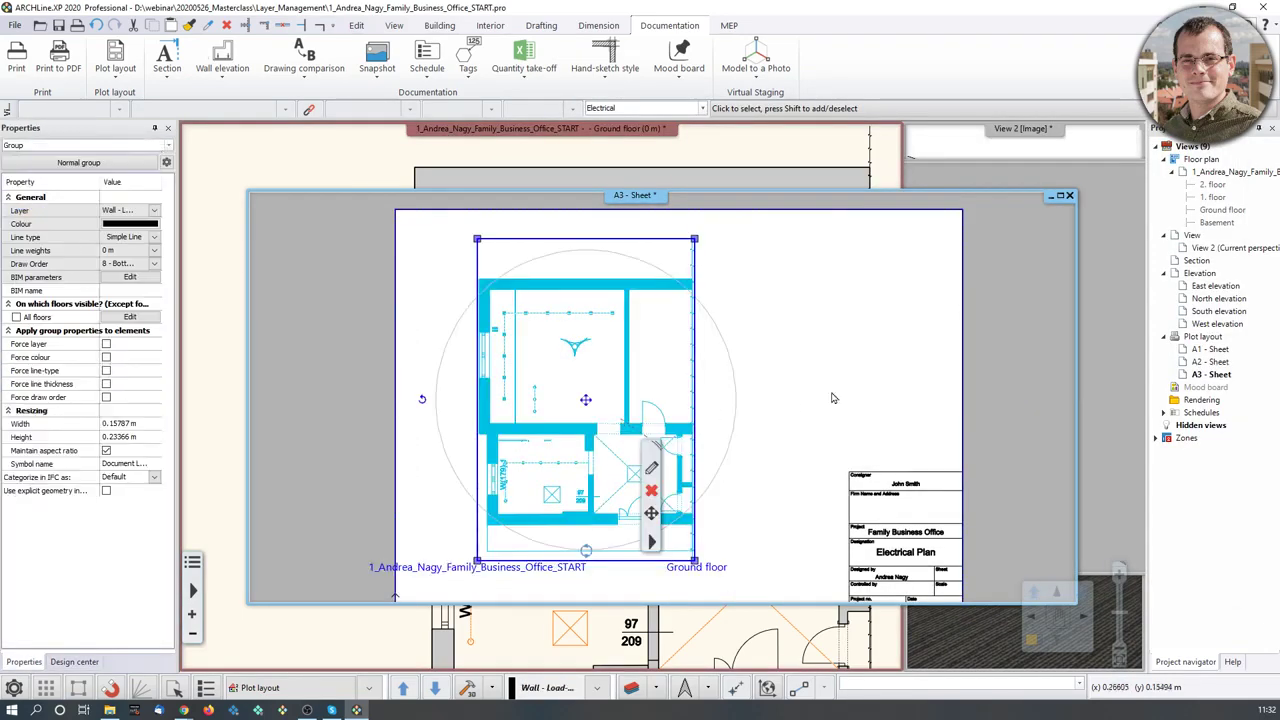
{"action": "mouse_move", "coordinate": [478, 270]}
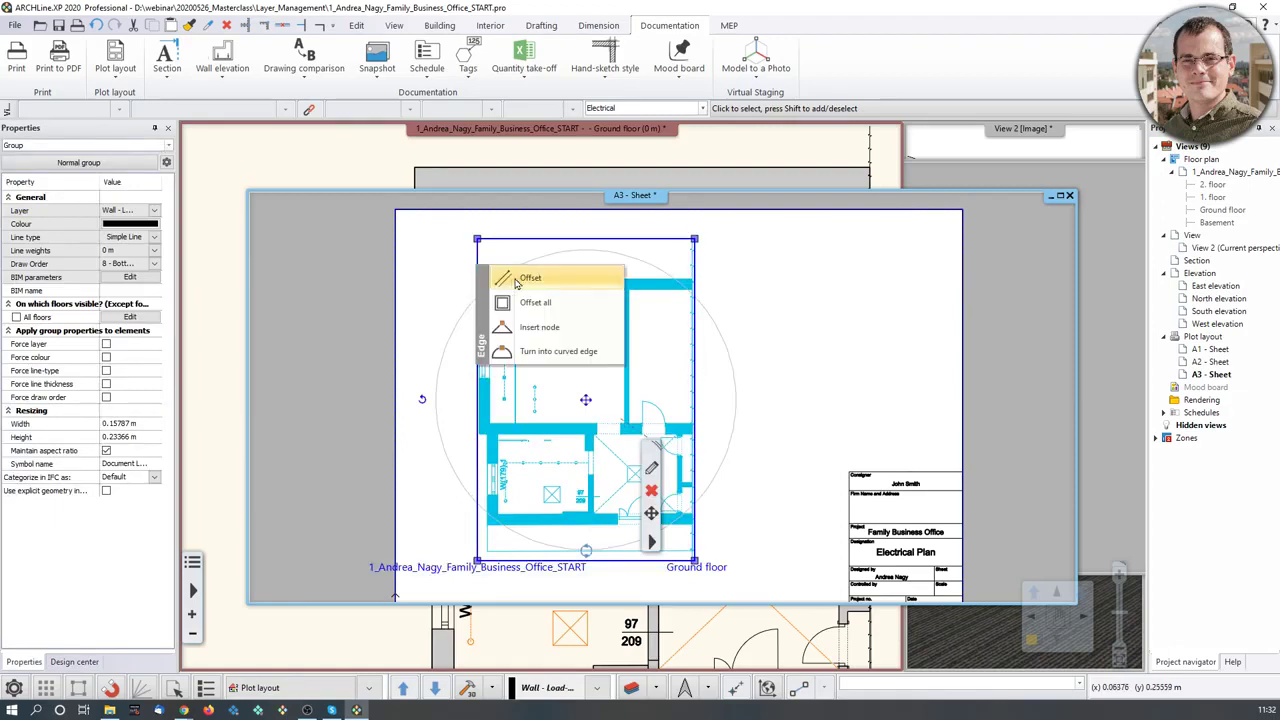
{"action": "key", "text": "Escape"}
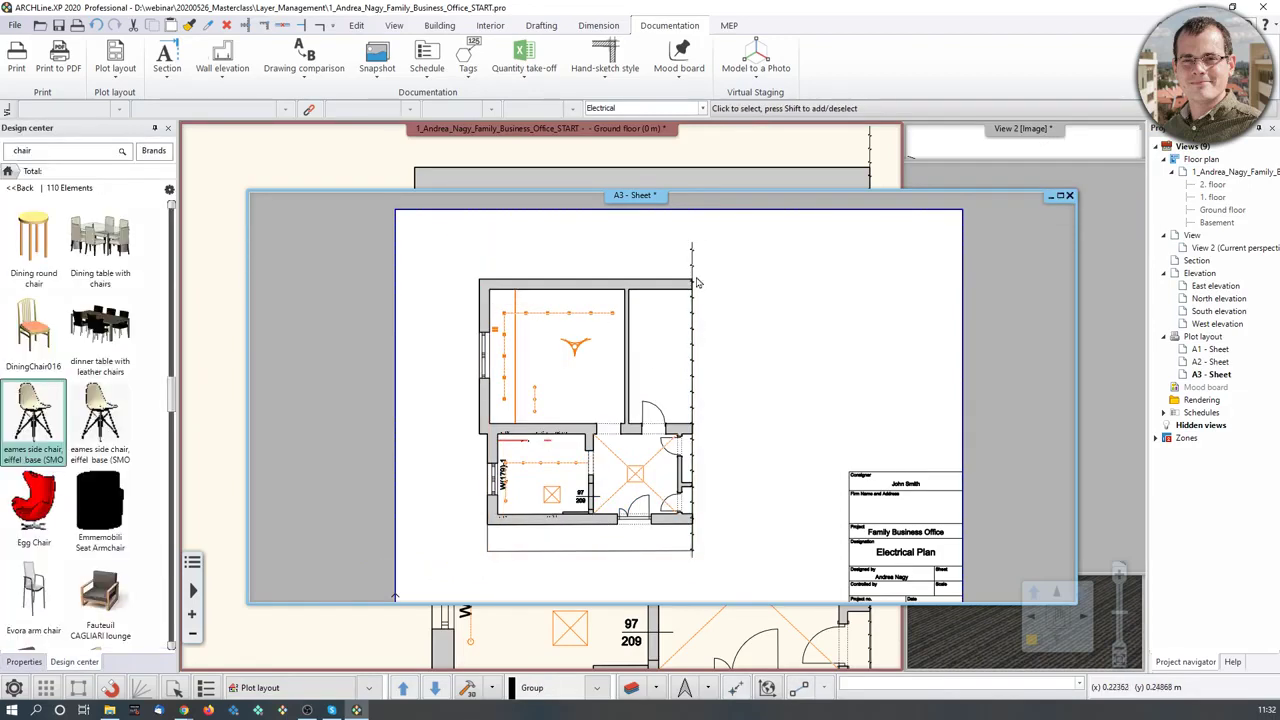
{"action": "left_click", "coordinate": [693, 283]}
{"action": "left_click", "coordinate": [752, 278]}
{"action": "scroll", "coordinate": [759, 280], "scroll_direction": "down", "scroll_amount": 2}
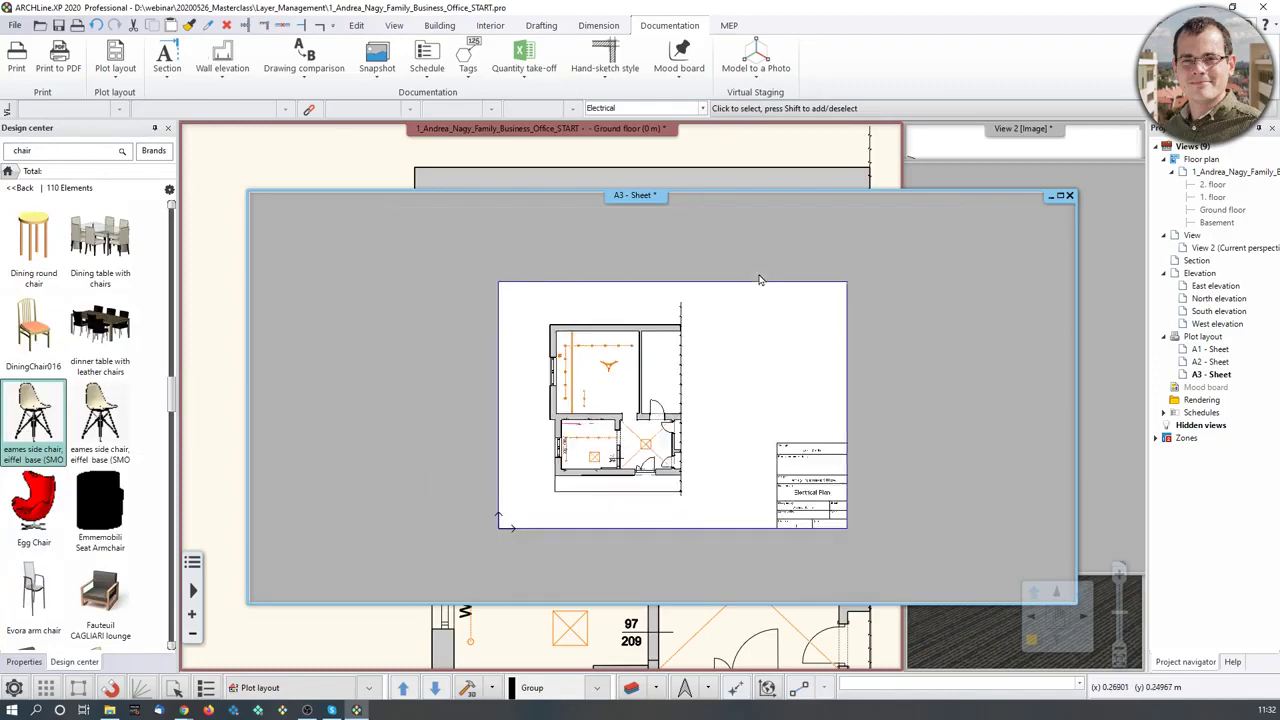
{"action": "scroll", "coordinate": [765, 281], "scroll_direction": "down", "scroll_amount": 1}
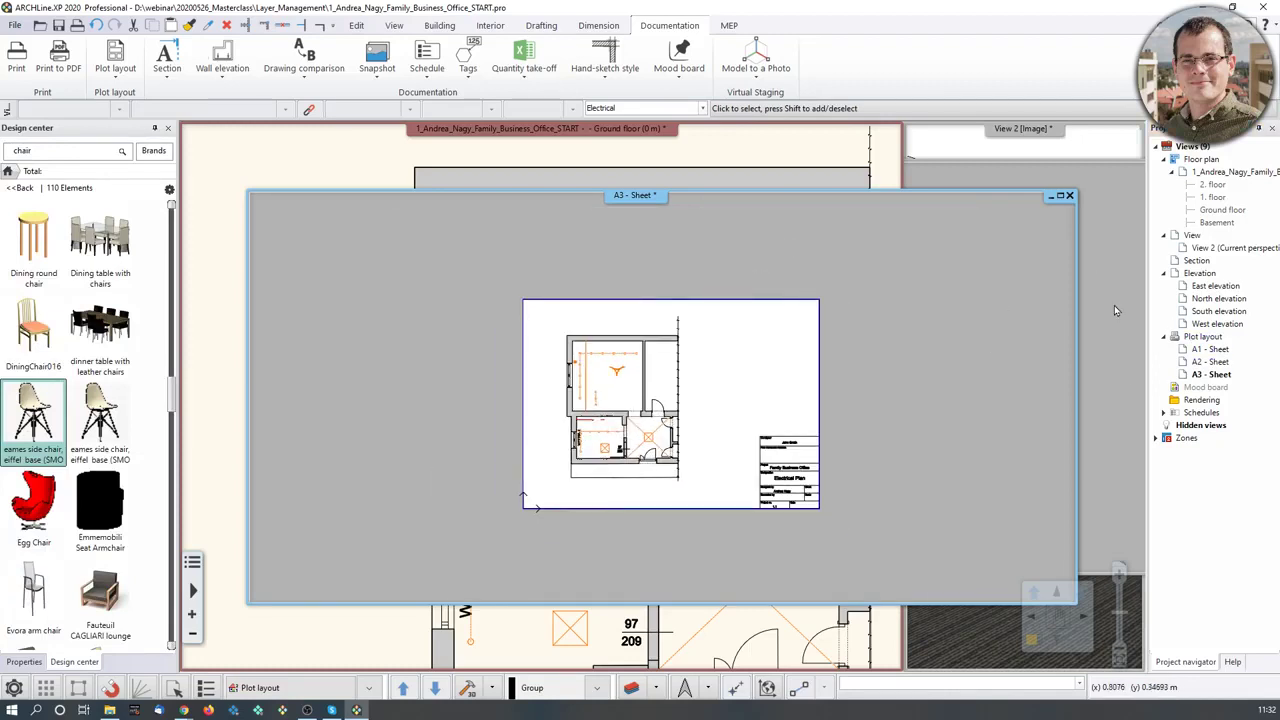
- Review the A1 - Sheet, return to the A3 - Sheet and tile all open views with the A3 - Sheet as the main one
{"action": "double_click", "coordinate": [1210, 349]}
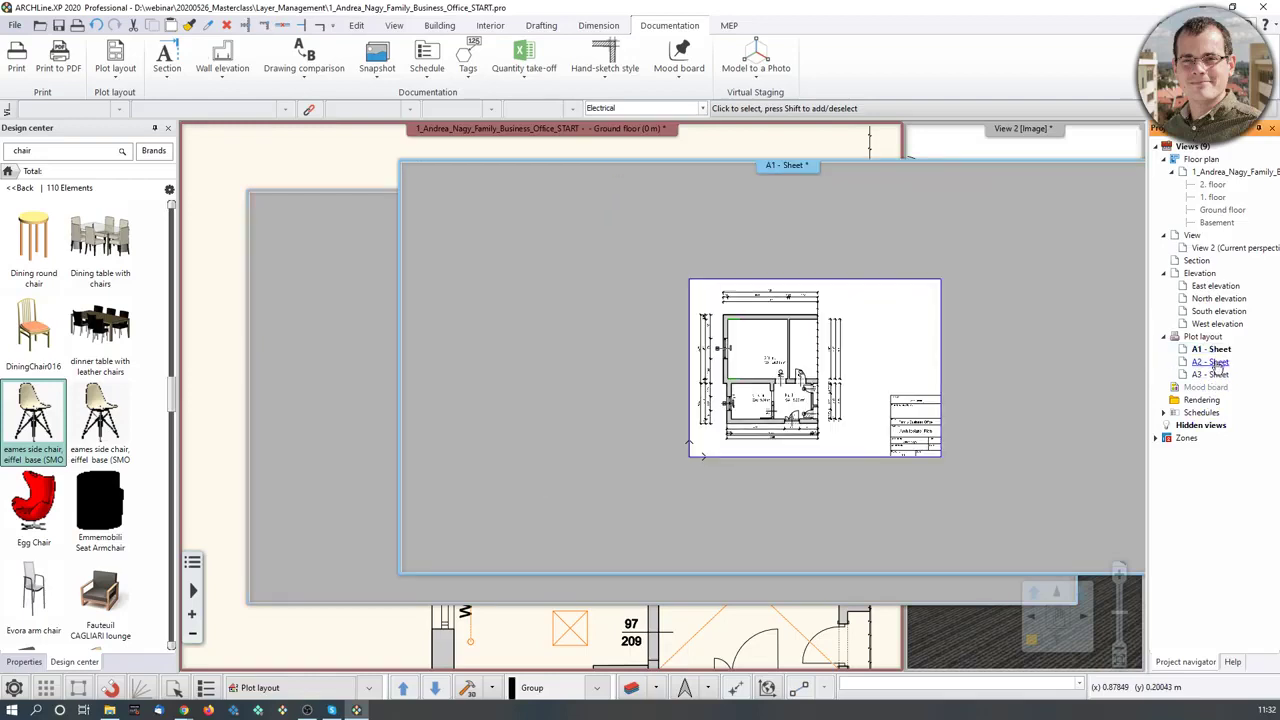
{"action": "double_click", "coordinate": [1210, 374]}
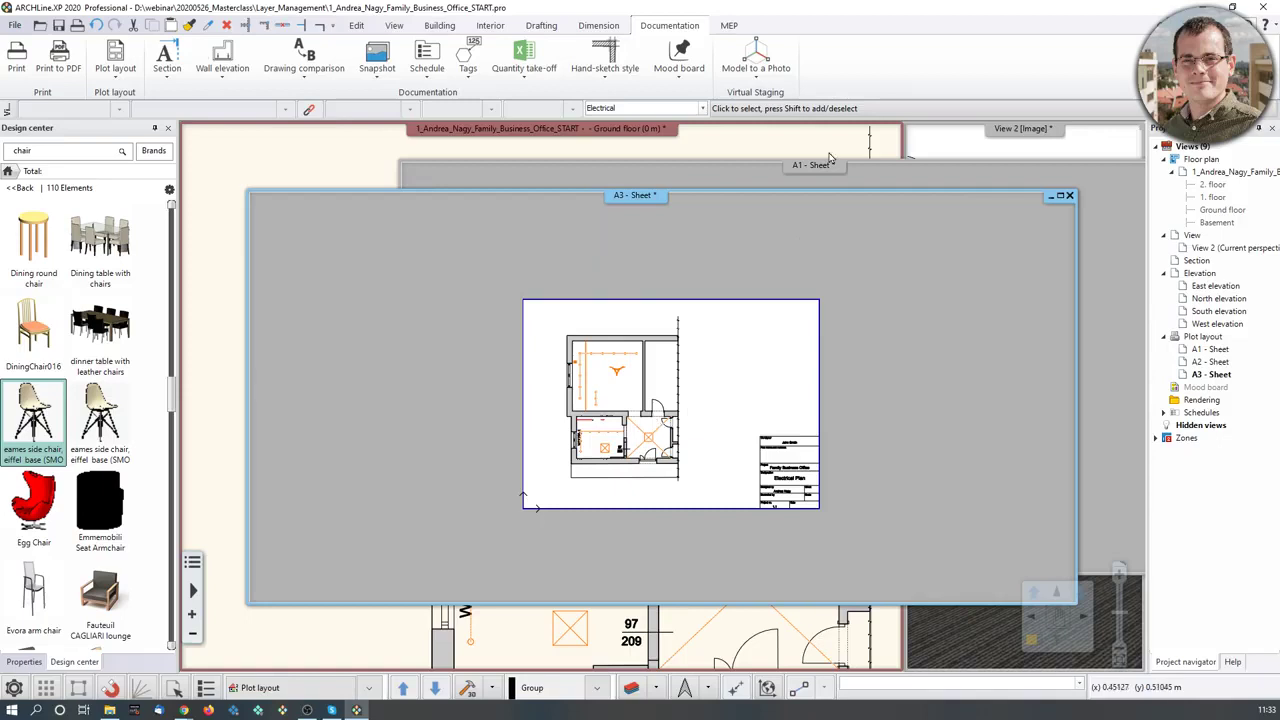
{"action": "left_click", "coordinate": [1034, 641]}
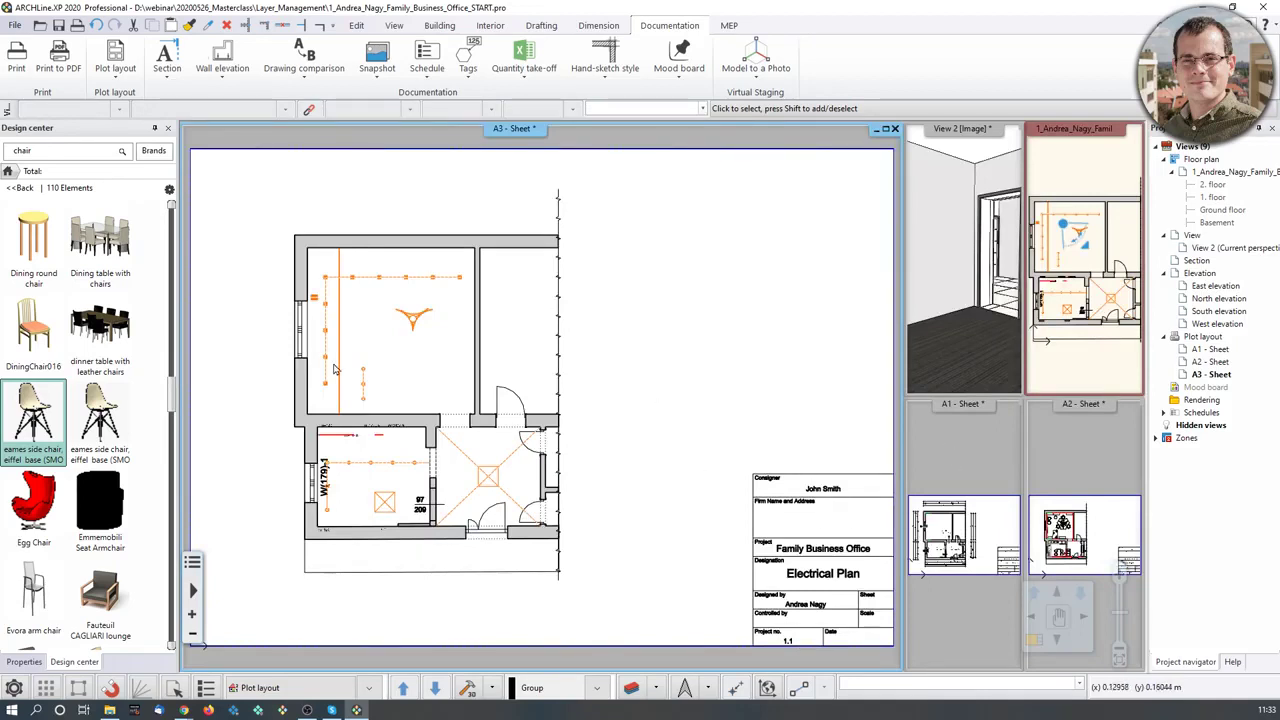
- Open the print queue and add the A1 - Sheet plot layout to it
{"action": "left_click", "coordinate": [17, 28]}
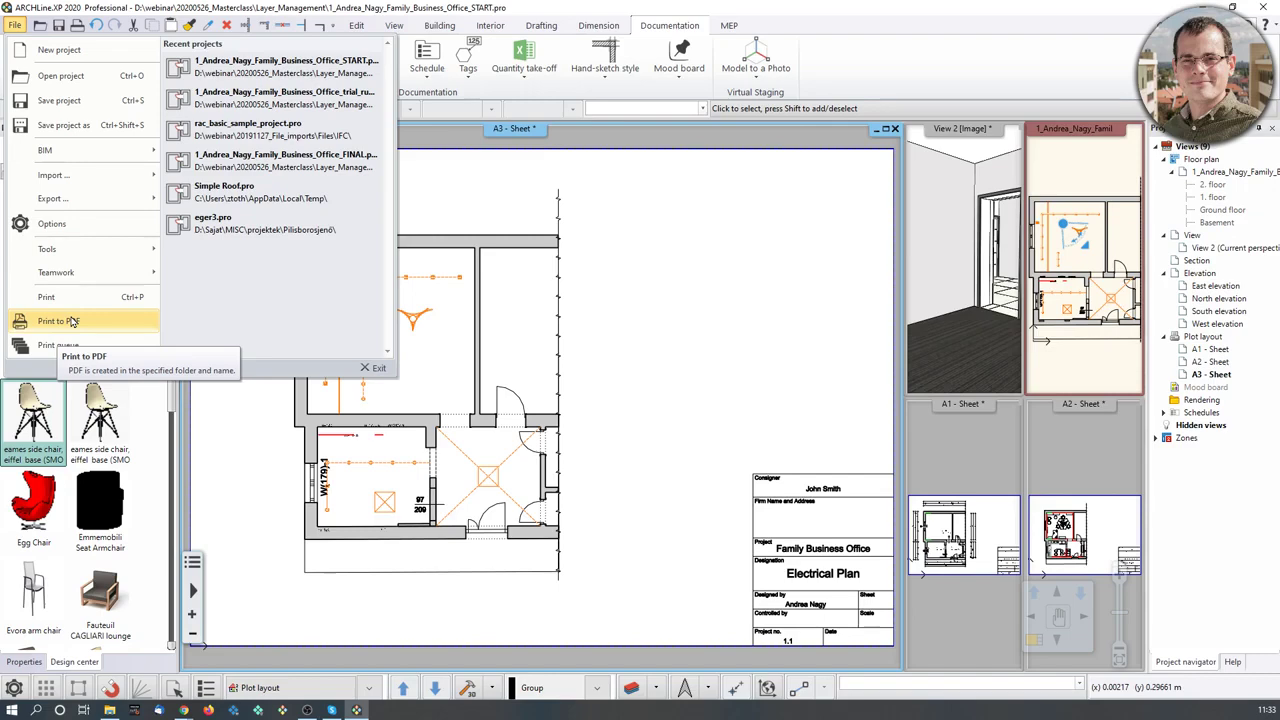
{"action": "left_click", "coordinate": [120, 348]}
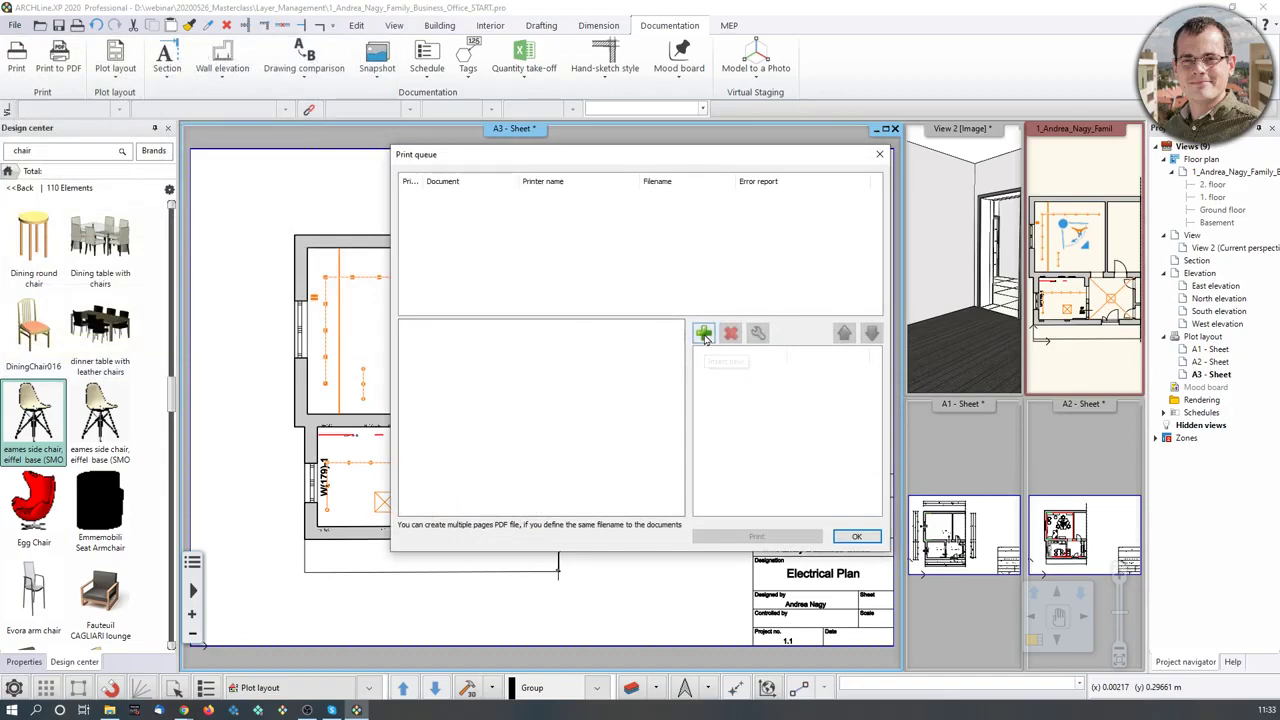
{"action": "left_click", "coordinate": [704, 334]}
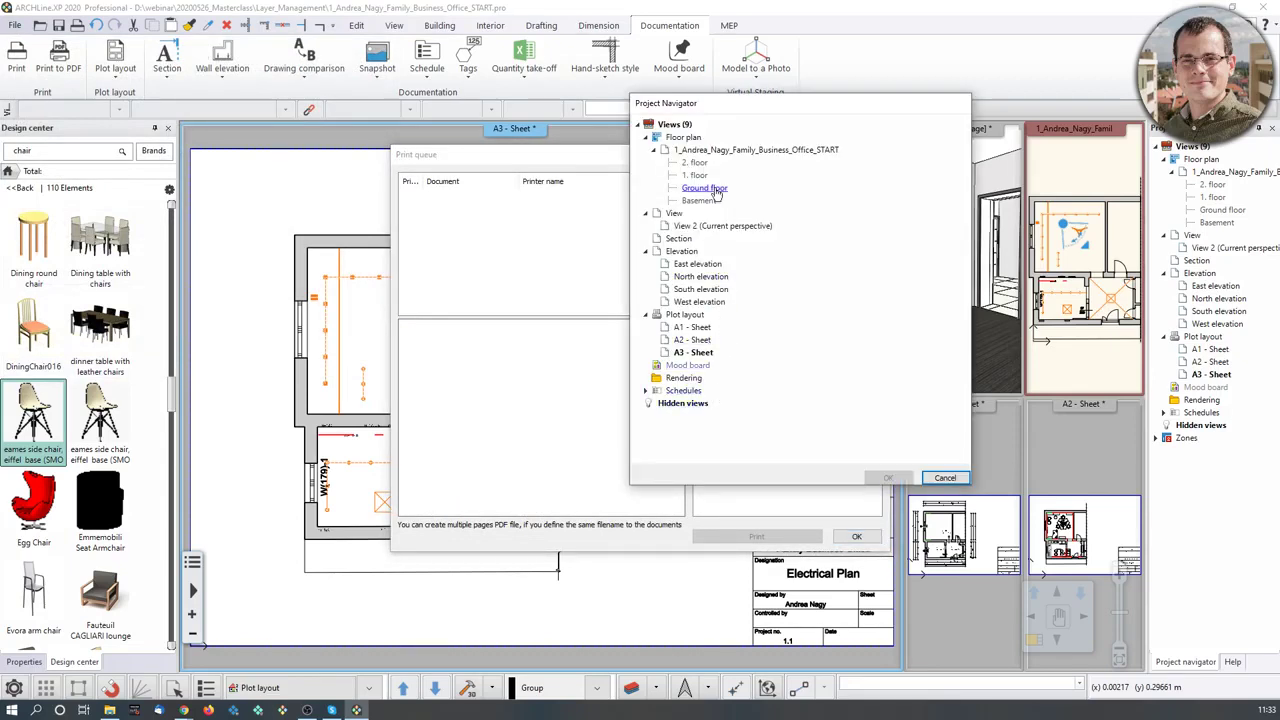
{"action": "left_click", "coordinate": [704, 328]}
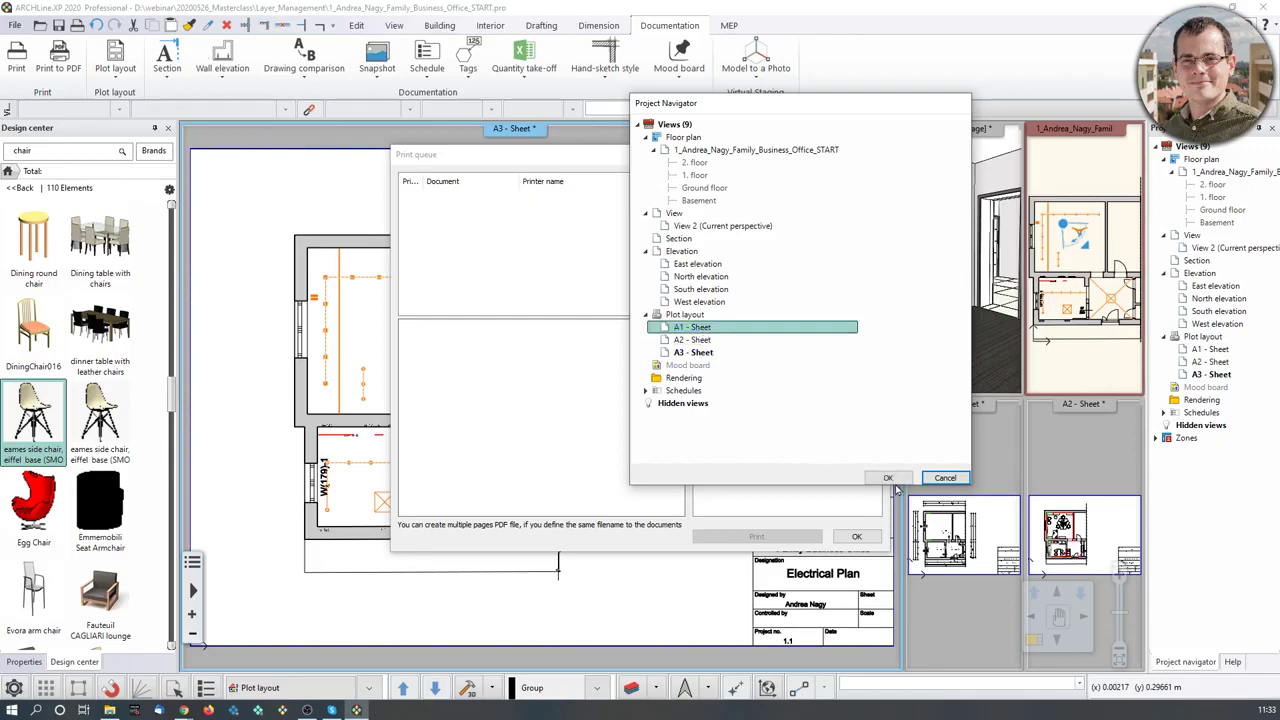
{"action": "left_click", "coordinate": [887, 477]}
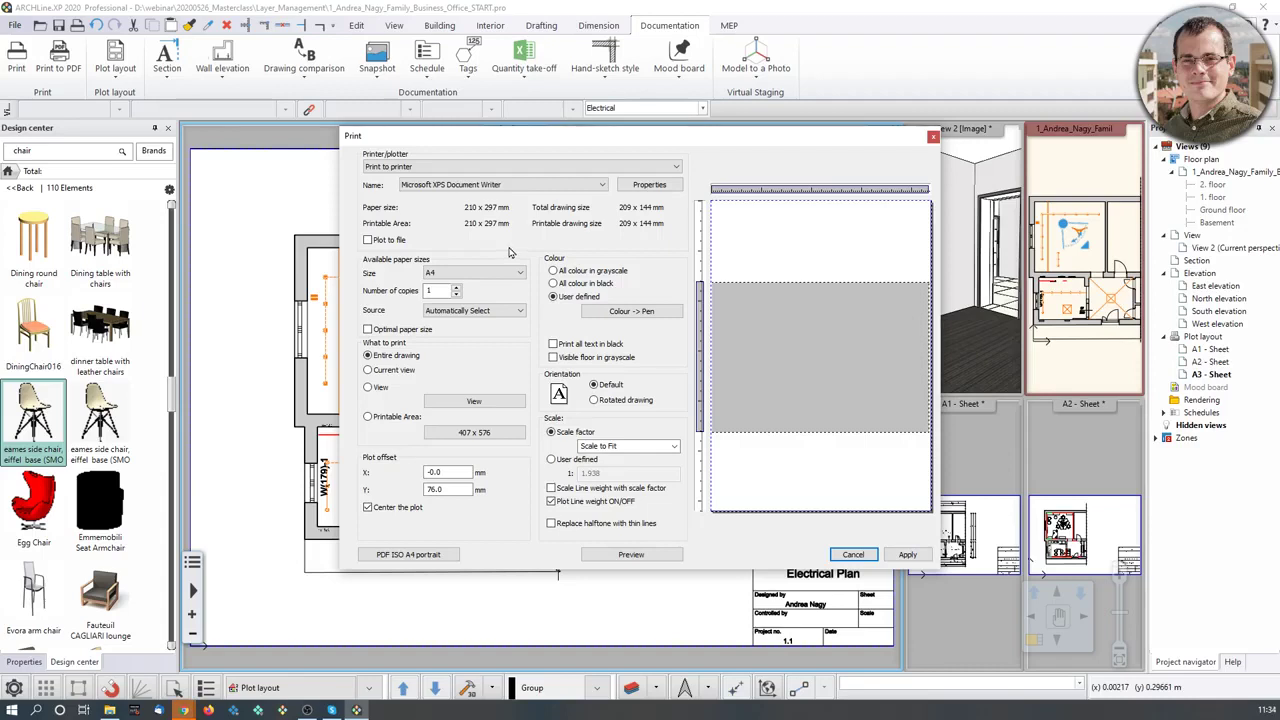
- Set the A1 - Sheet's output to PDF Printing and name its file Layout_webinar.pdf in the Layer_Management folder
{"action": "left_click", "coordinate": [676, 167]}
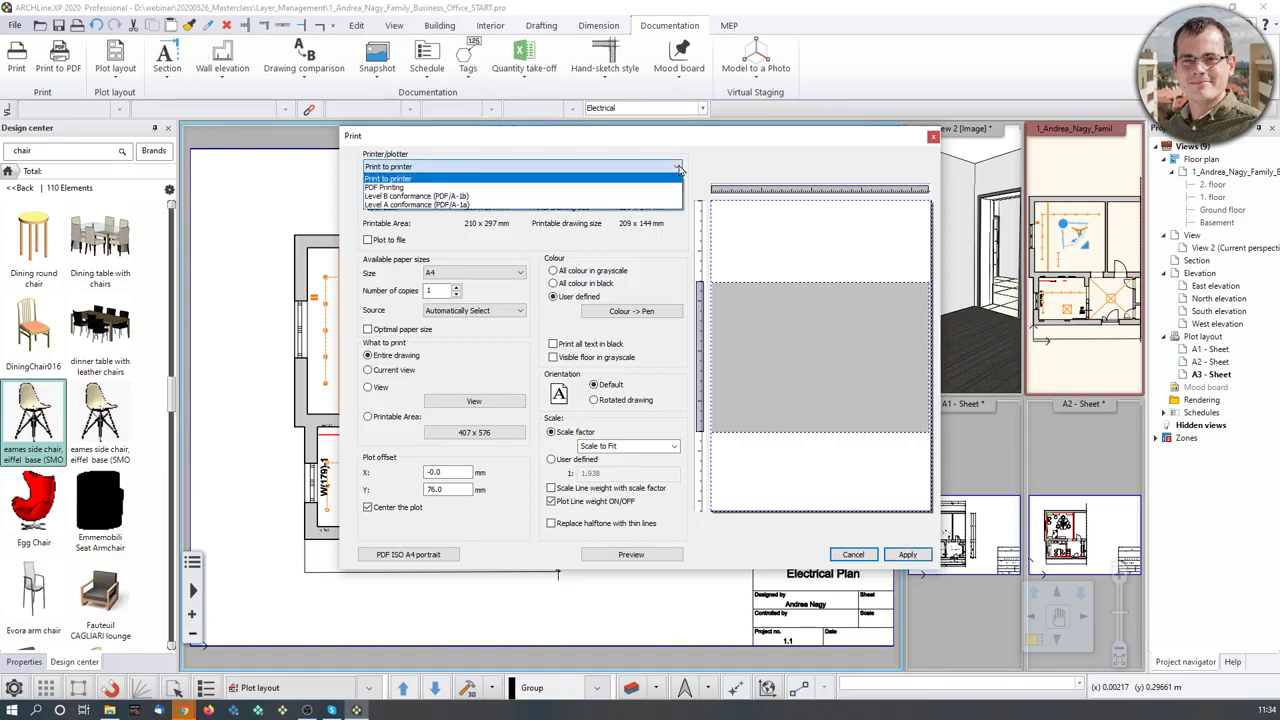
{"action": "left_click", "coordinate": [475, 187]}
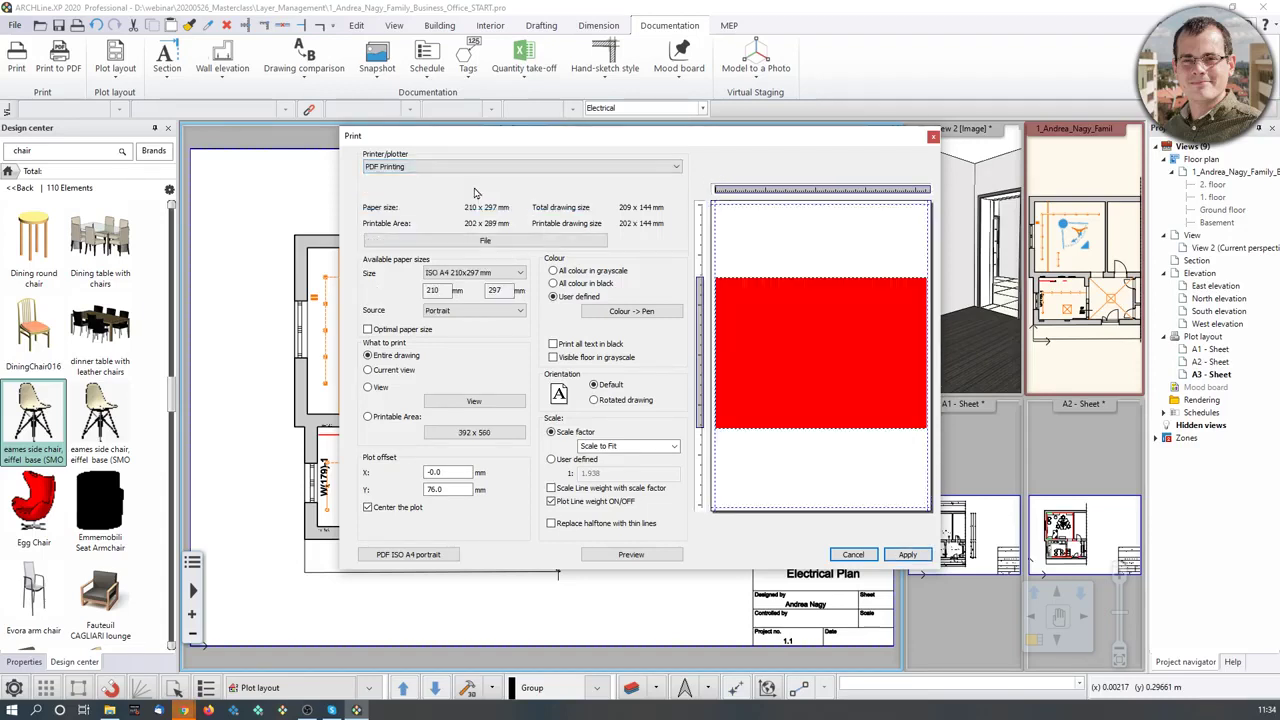
{"action": "left_click", "coordinate": [485, 240]}
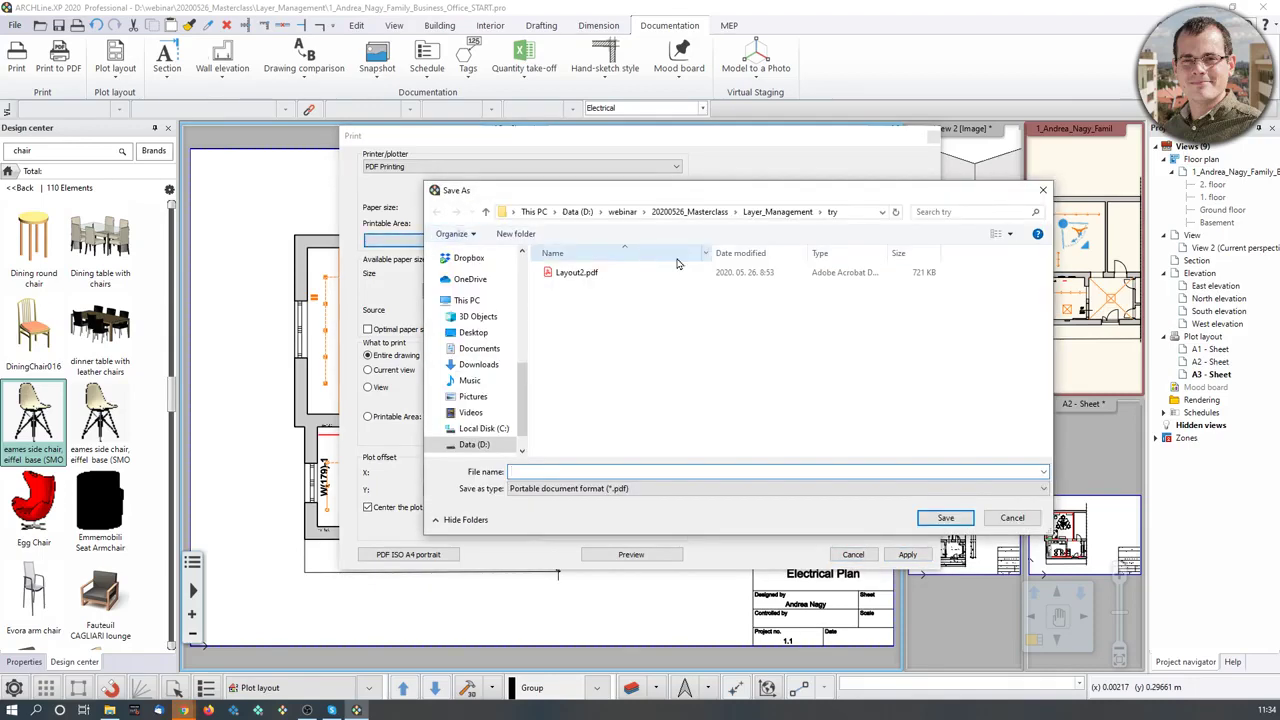
{"action": "left_click", "coordinate": [785, 211]}
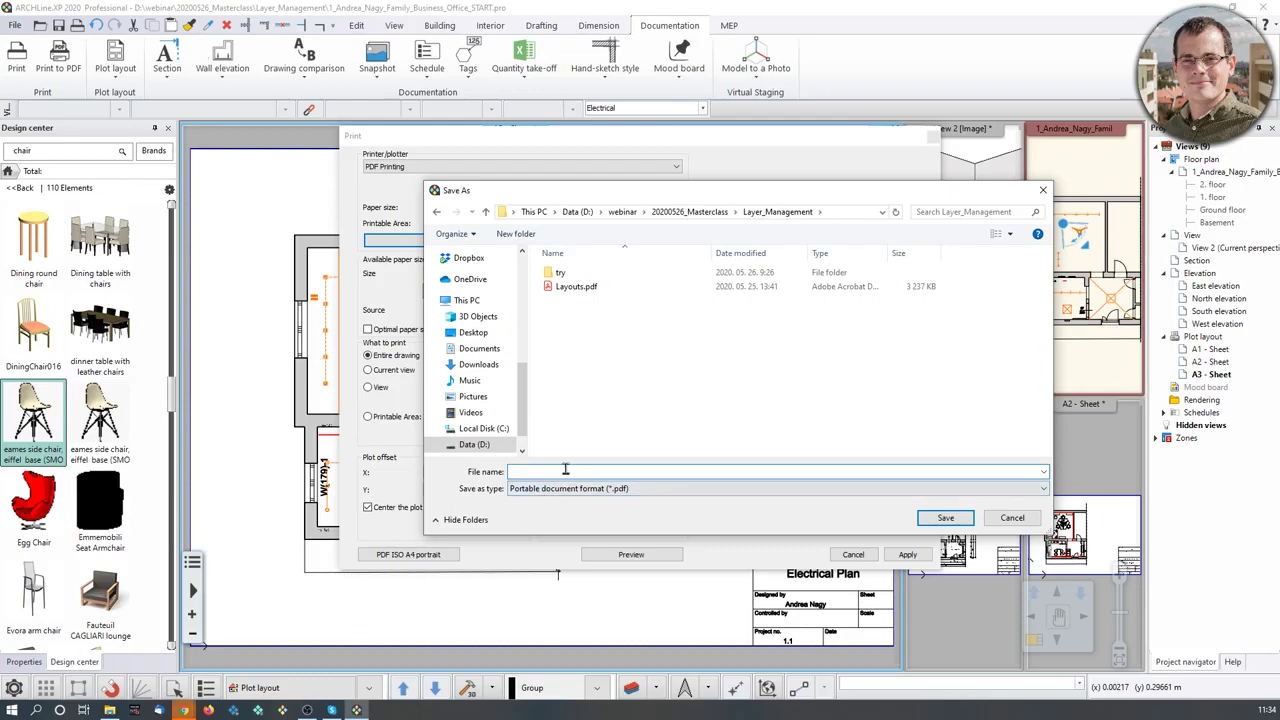
{"action": "type", "text": "Layout."}
{"action": "left_click", "coordinate": [945, 517]}
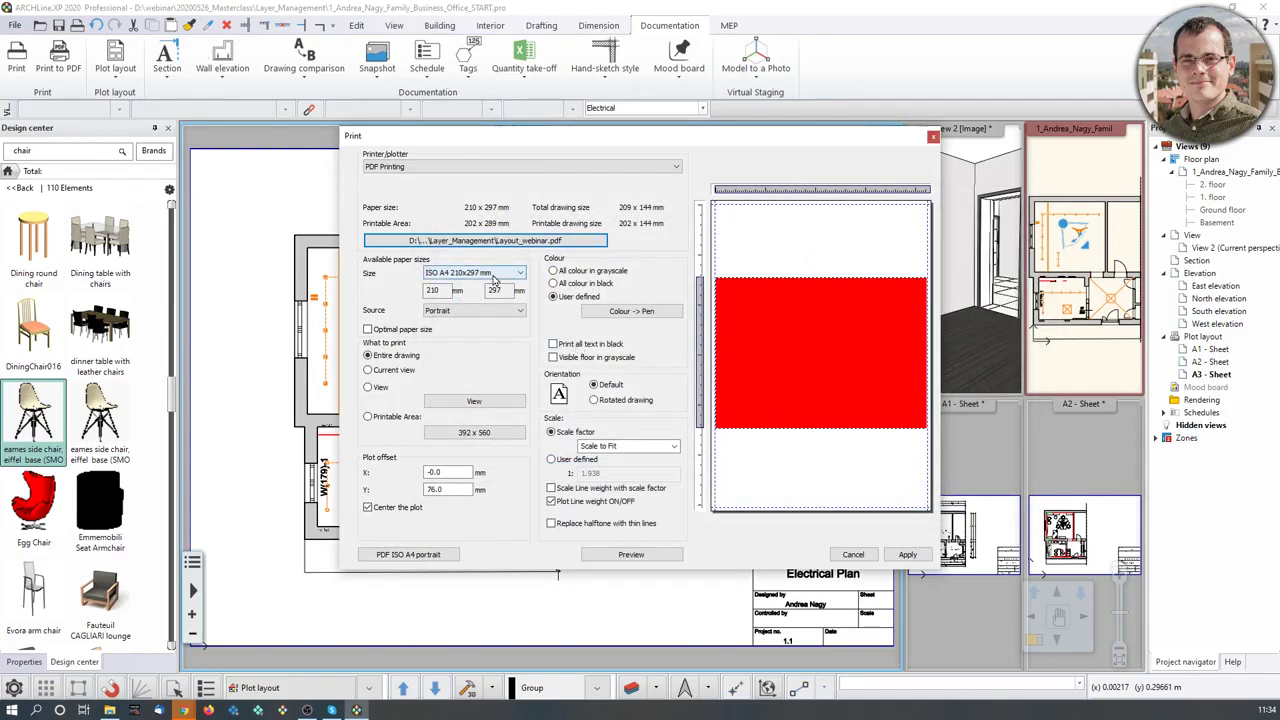
- Set the print paper to ISO A3 297x420 mm in Landscape with a 1:1 scale factor
{"action": "left_click", "coordinate": [500, 273]}
{"action": "left_click", "coordinate": [498, 302]}
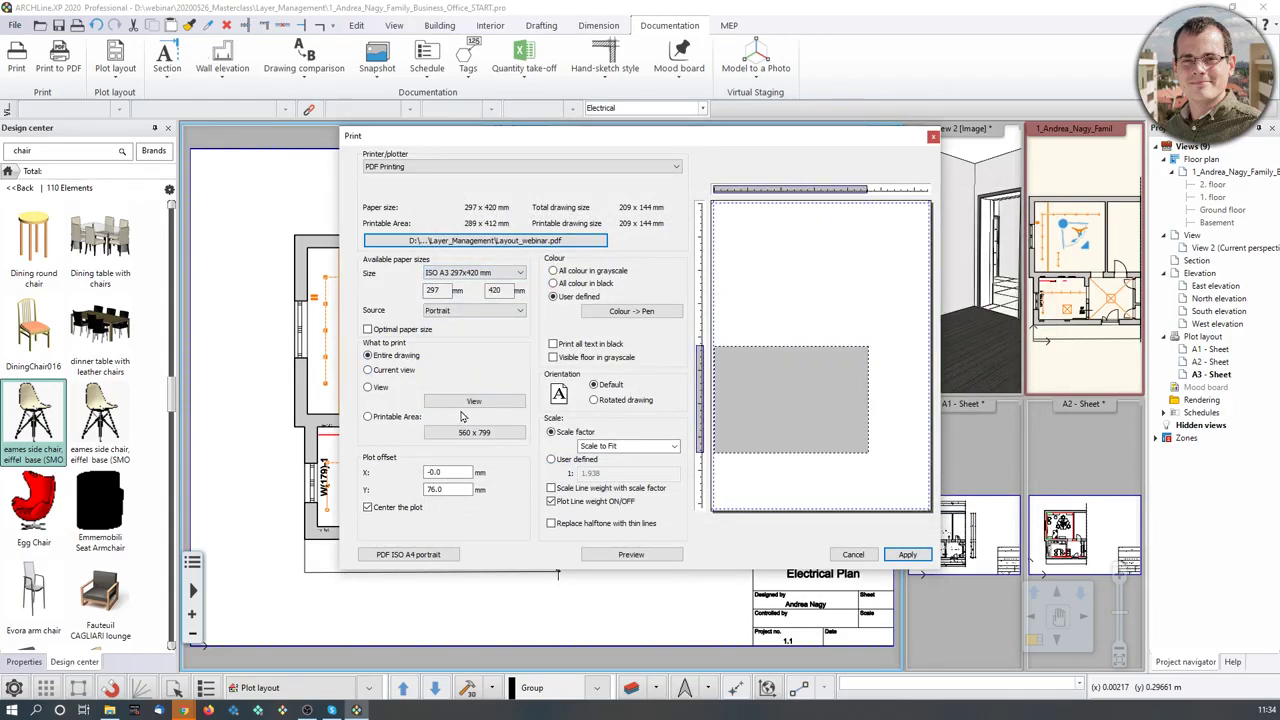
{"action": "left_click", "coordinate": [495, 311]}
{"action": "left_click", "coordinate": [503, 333]}
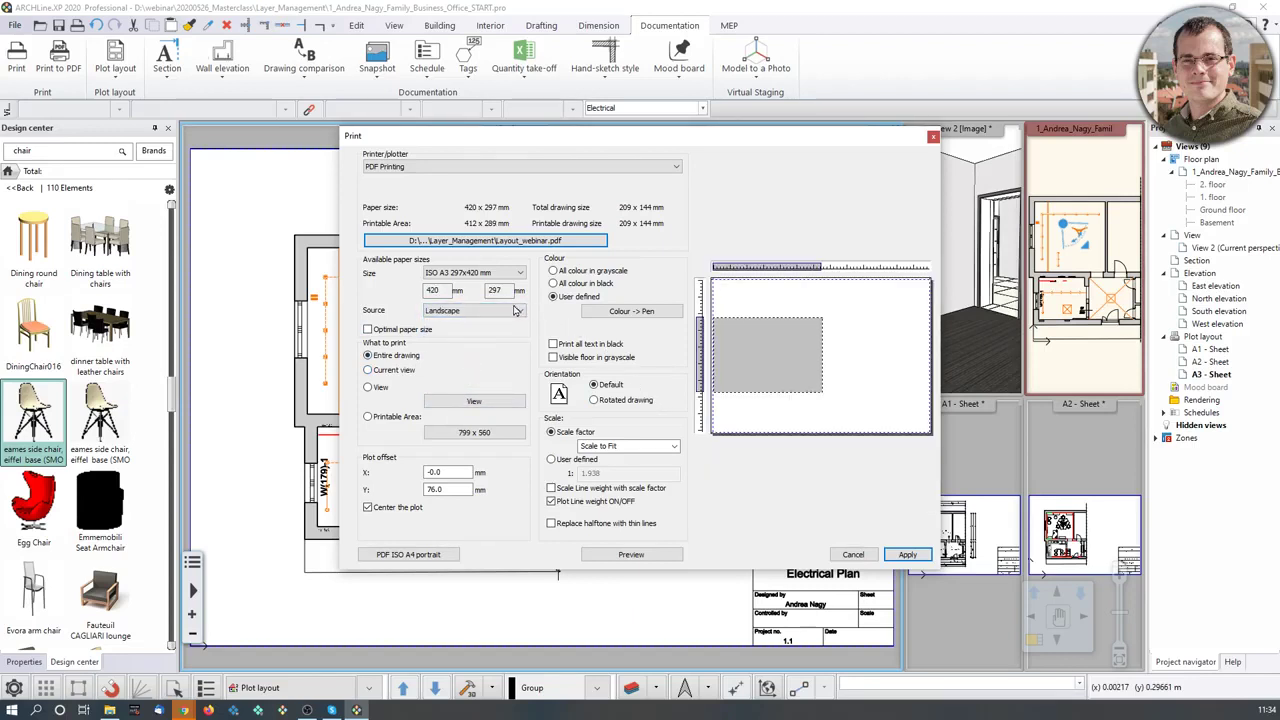
{"action": "left_click", "coordinate": [675, 452]}
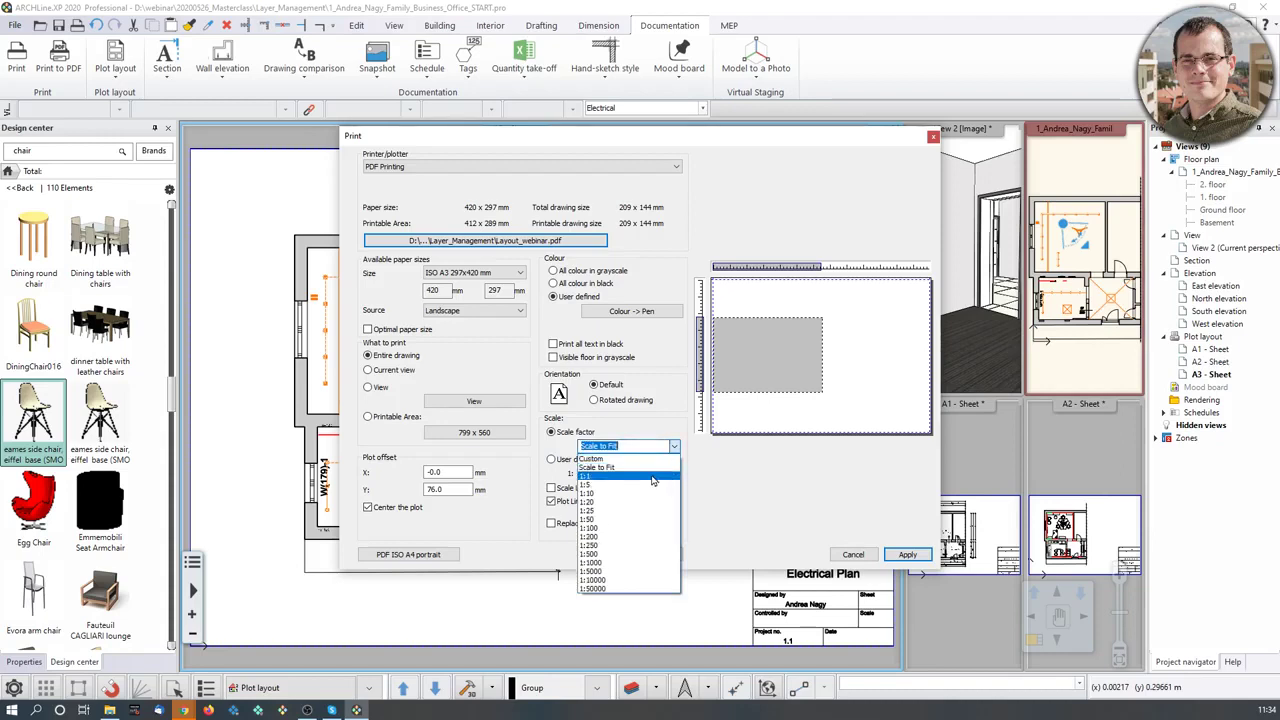
{"action": "left_click", "coordinate": [675, 462]}
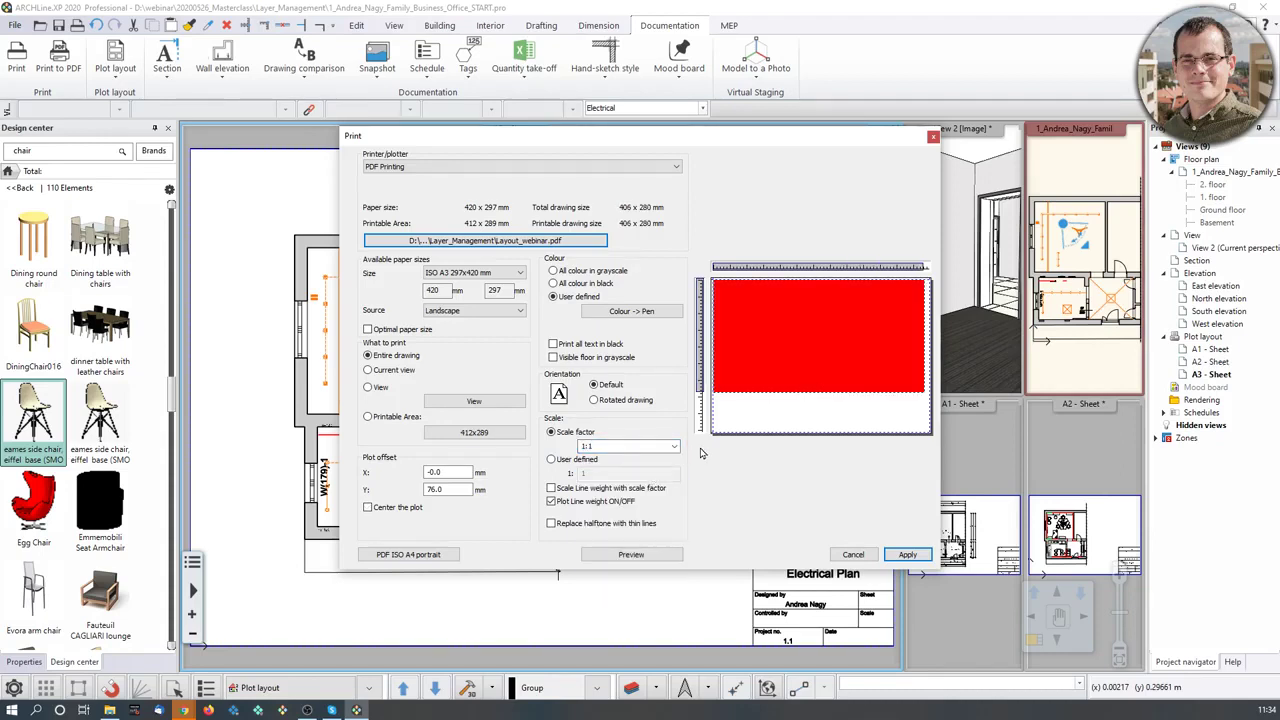
- Try the 1:100 scale factor for the A1 - Sheet print and return it to 1:1
{"action": "left_click_drag", "start_coordinate": [636, 143], "coordinate": [984, 156]}
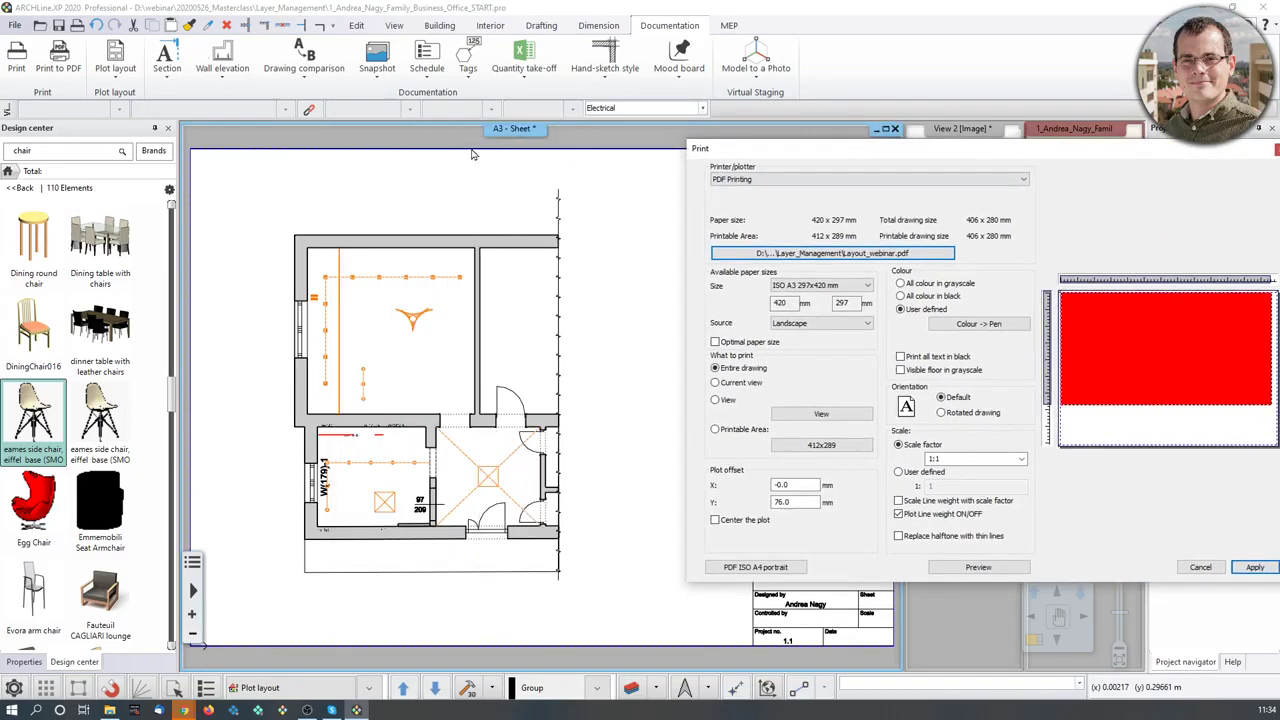
{"action": "left_click_drag", "start_coordinate": [872, 154], "coordinate": [577, 154]}
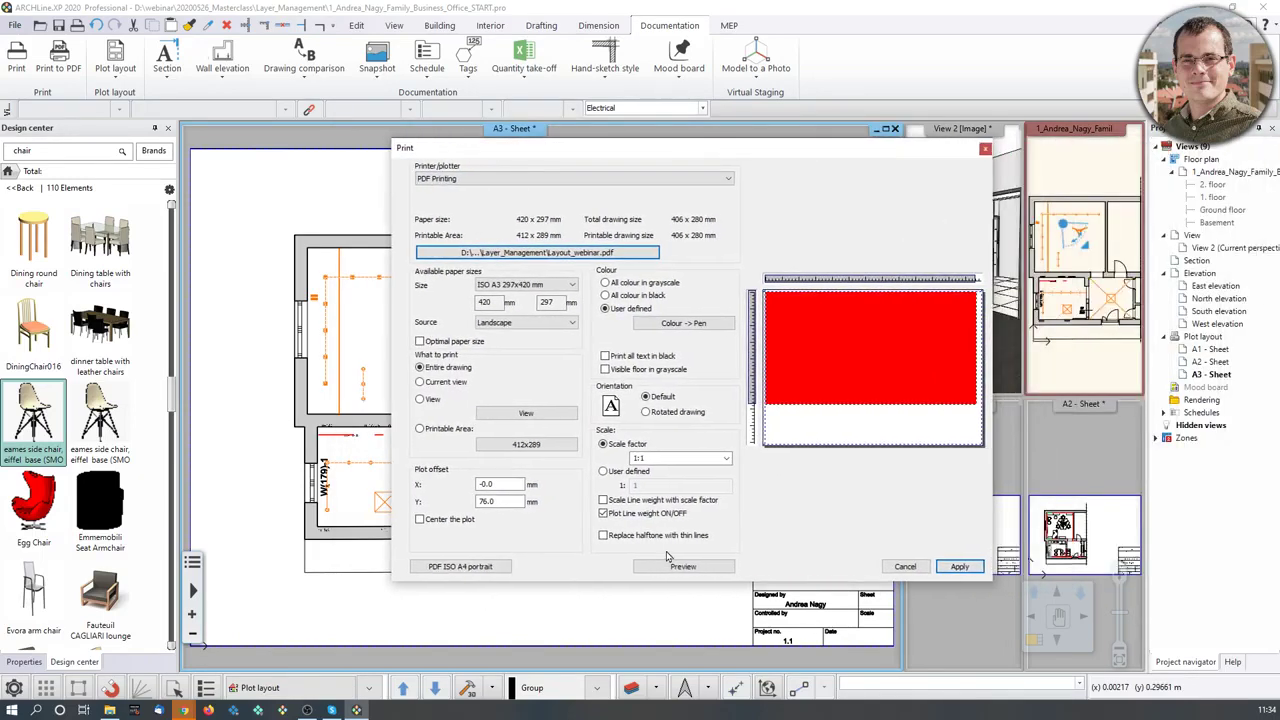
{"action": "left_click", "coordinate": [726, 459]}
{"action": "left_click", "coordinate": [668, 540]}
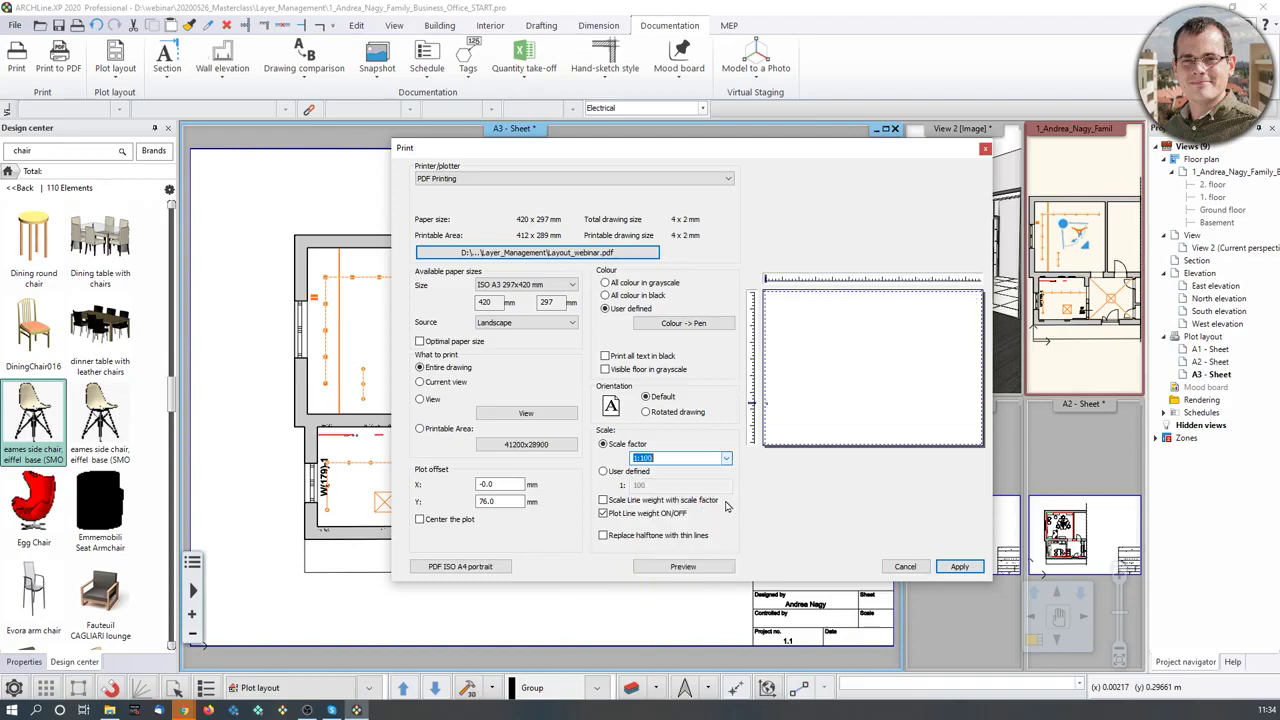
{"action": "left_click", "coordinate": [700, 458]}
{"action": "left_click", "coordinate": [690, 497]}
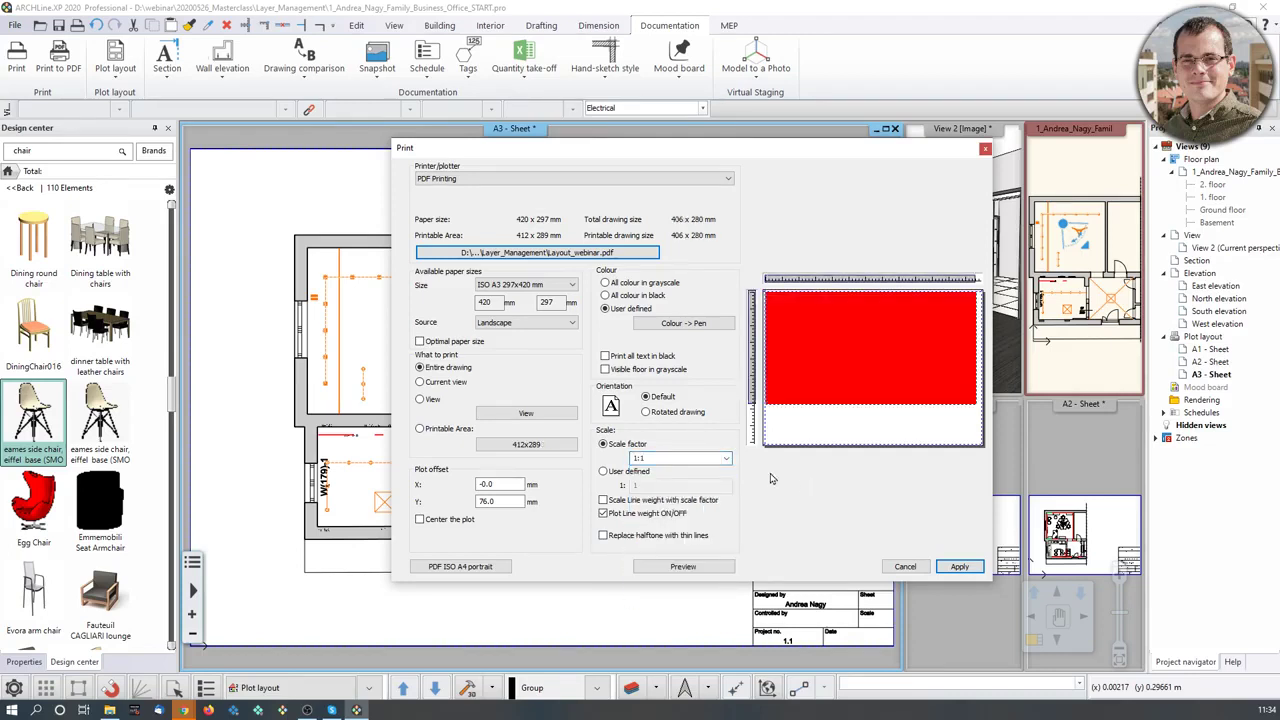
- Centre the plot on the paper and preview the print with both the default and the rotated drawing orientation
{"action": "left_click", "coordinate": [462, 524]}
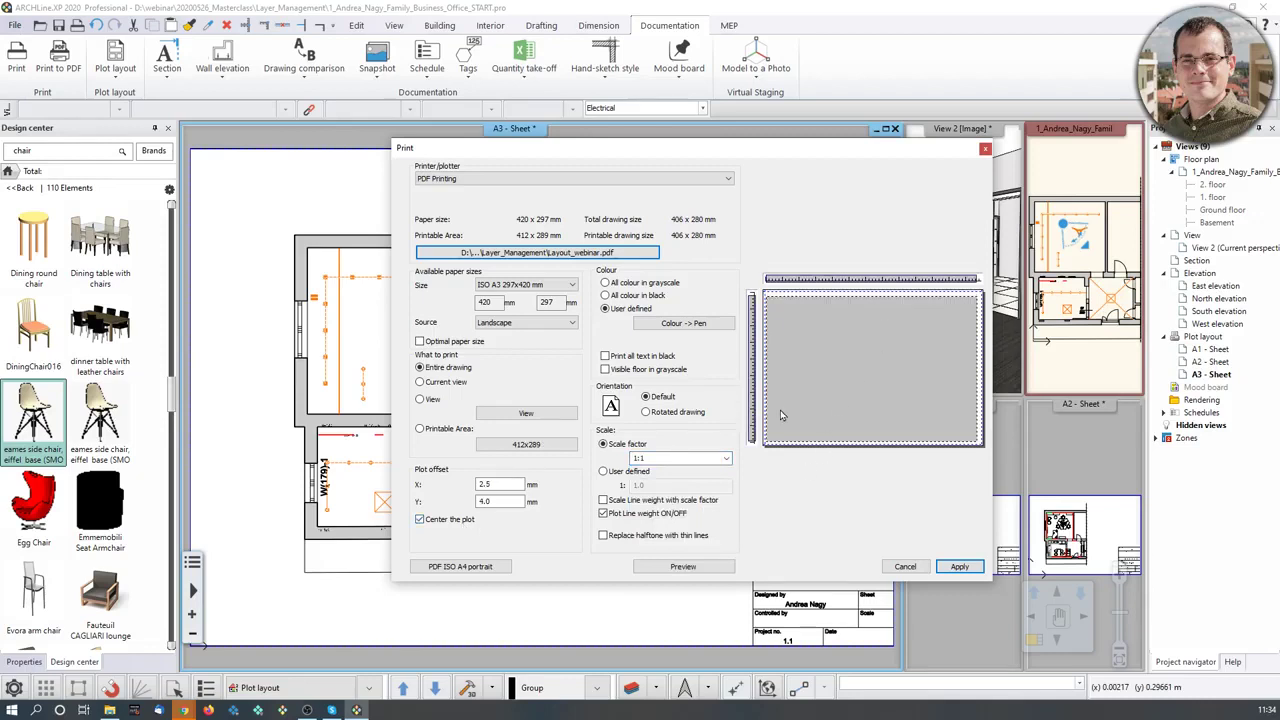
{"action": "left_click", "coordinate": [685, 567]}
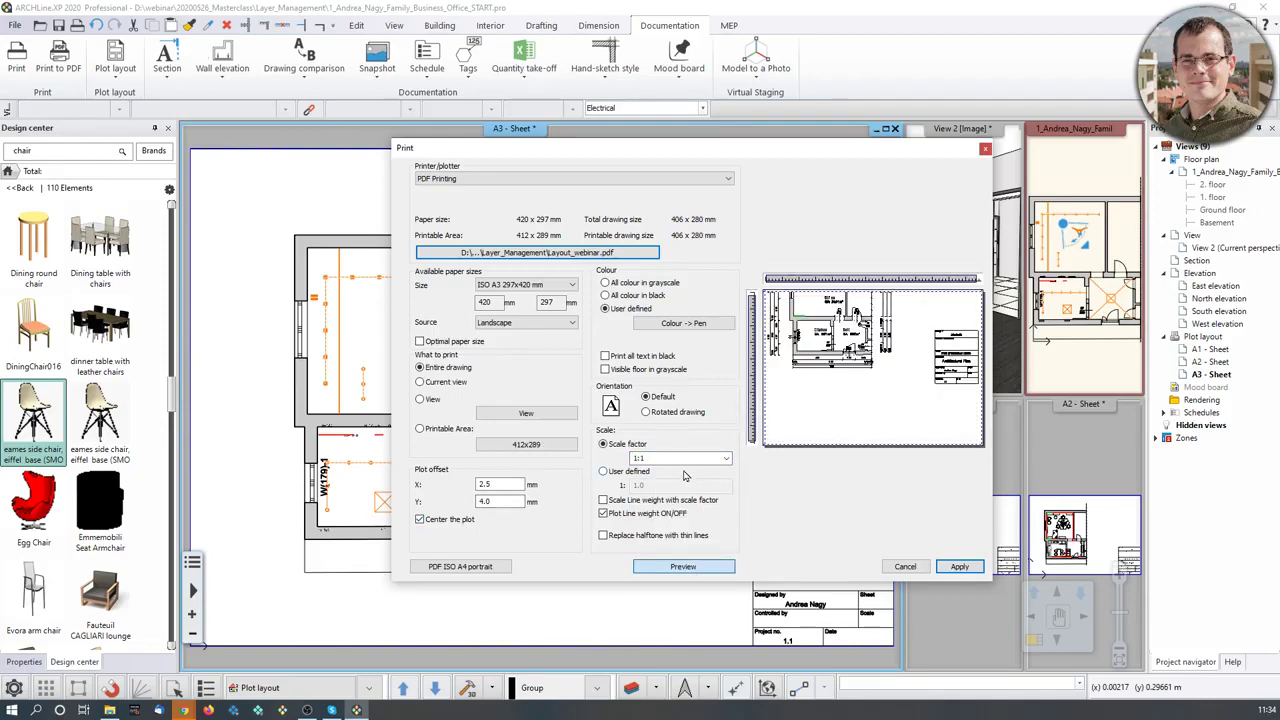
{"action": "left_click", "coordinate": [677, 416]}
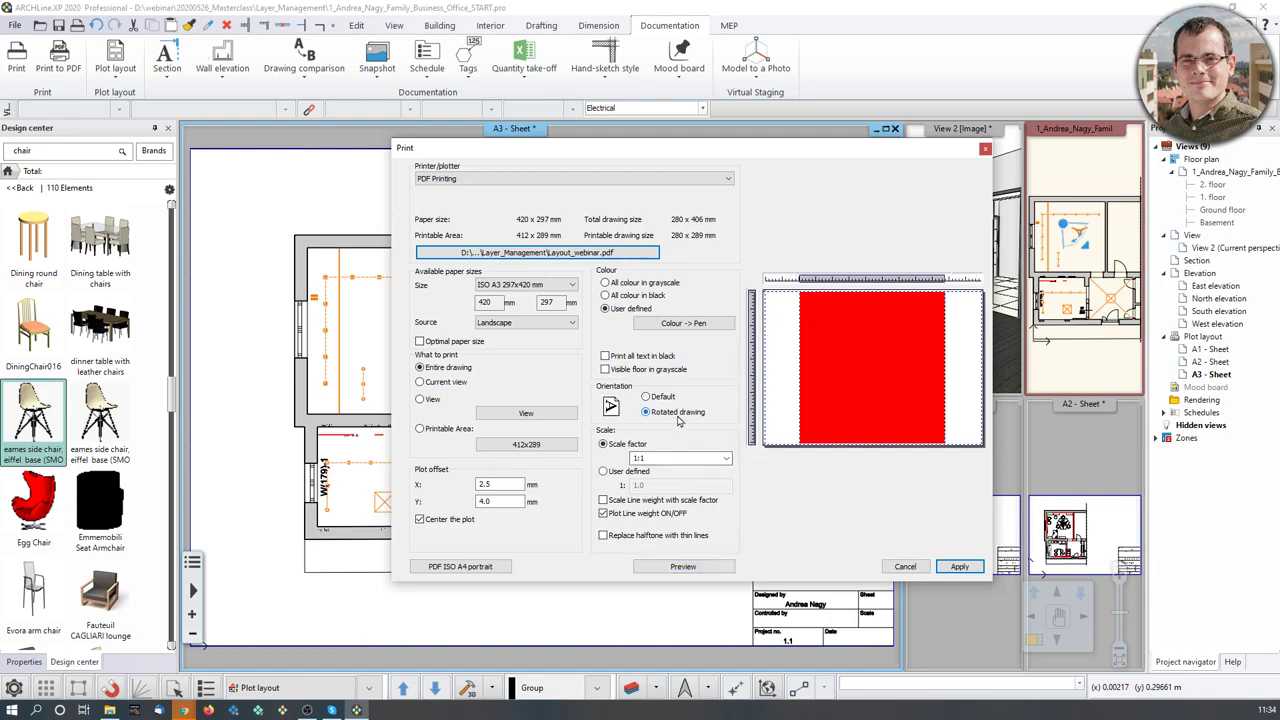
{"action": "left_click", "coordinate": [683, 567]}
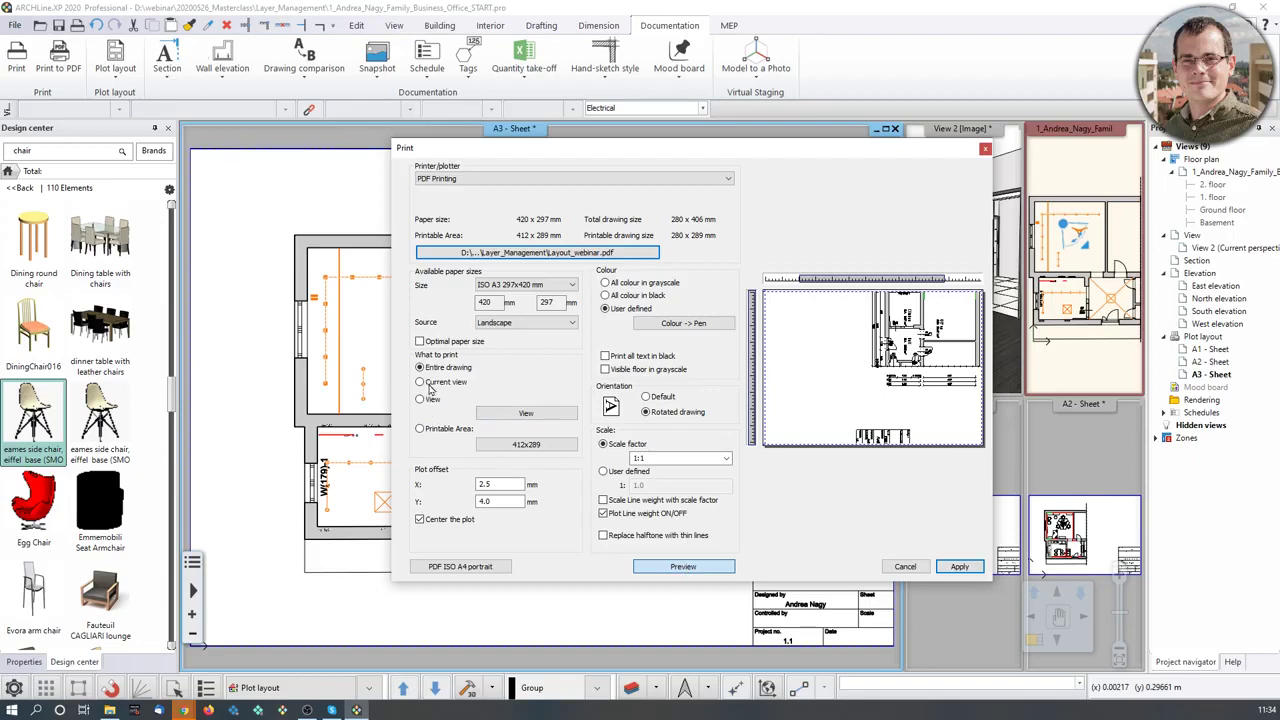
- Set the A3 paper source to Portrait and preview the rotated drawing
{"action": "left_click", "coordinate": [525, 322]}
{"action": "left_click", "coordinate": [495, 343]}
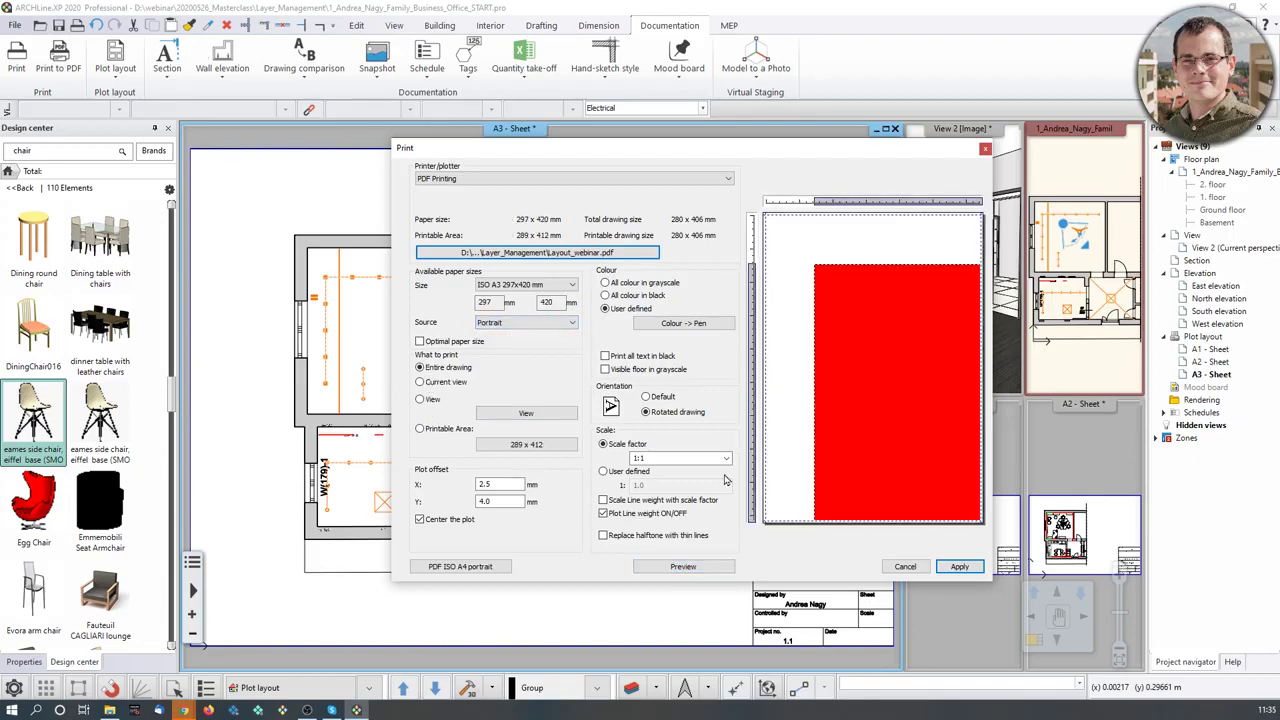
{"action": "left_click", "coordinate": [682, 567]}
{"action": "left_click", "coordinate": [612, 502]}
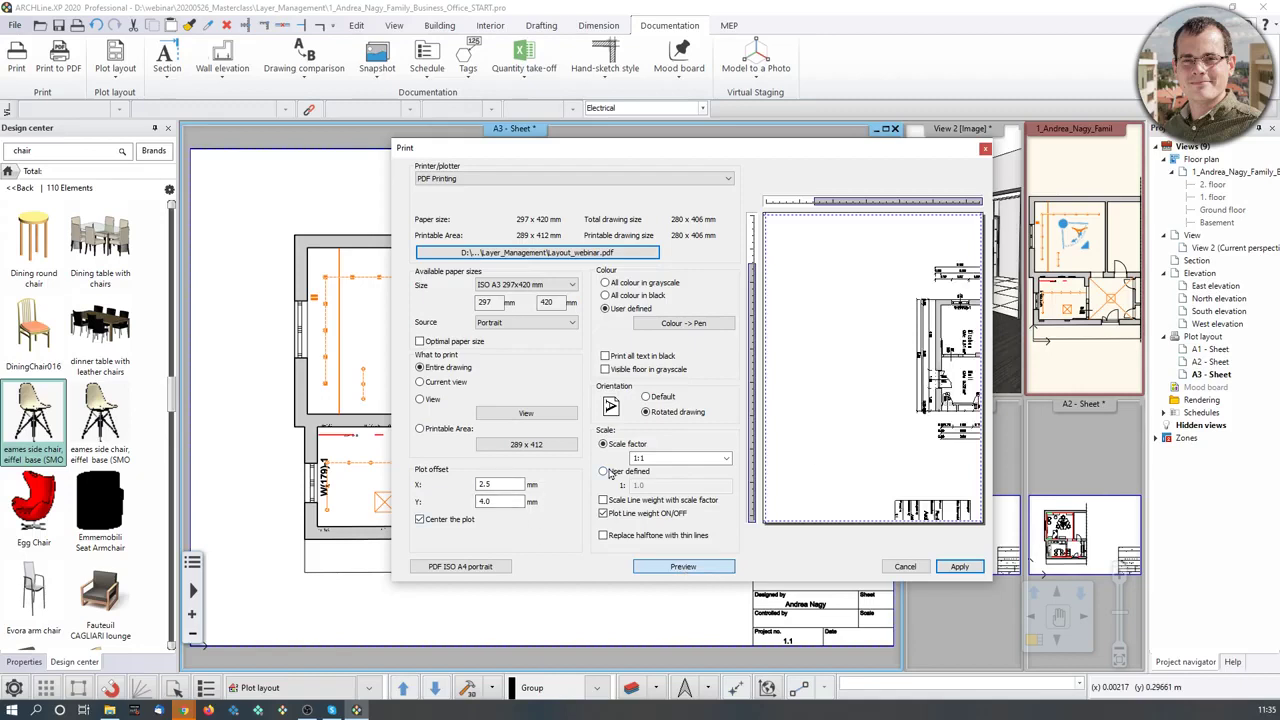
- Define the view to print as a window spanning opposite corners of the A1 - Sheet's frame
{"action": "left_click", "coordinate": [526, 413]}
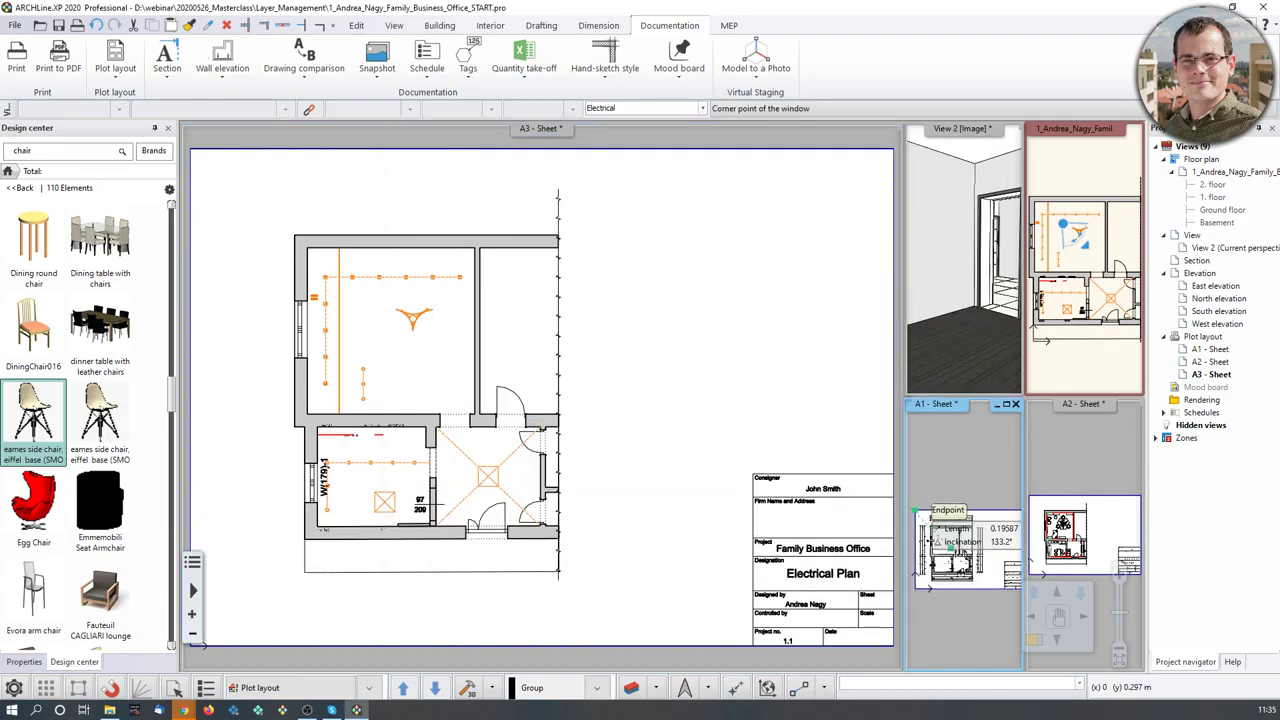
{"action": "left_click", "coordinate": [914, 511]}
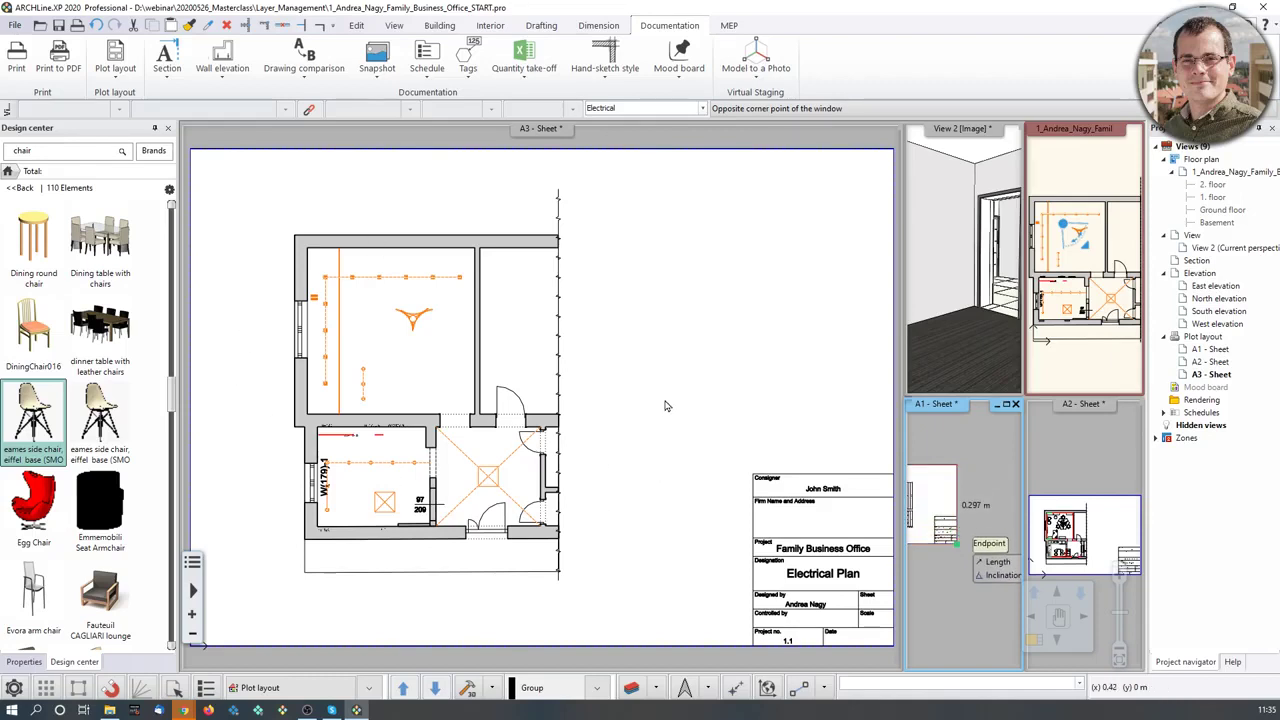
{"action": "left_click", "coordinate": [817, 459]}
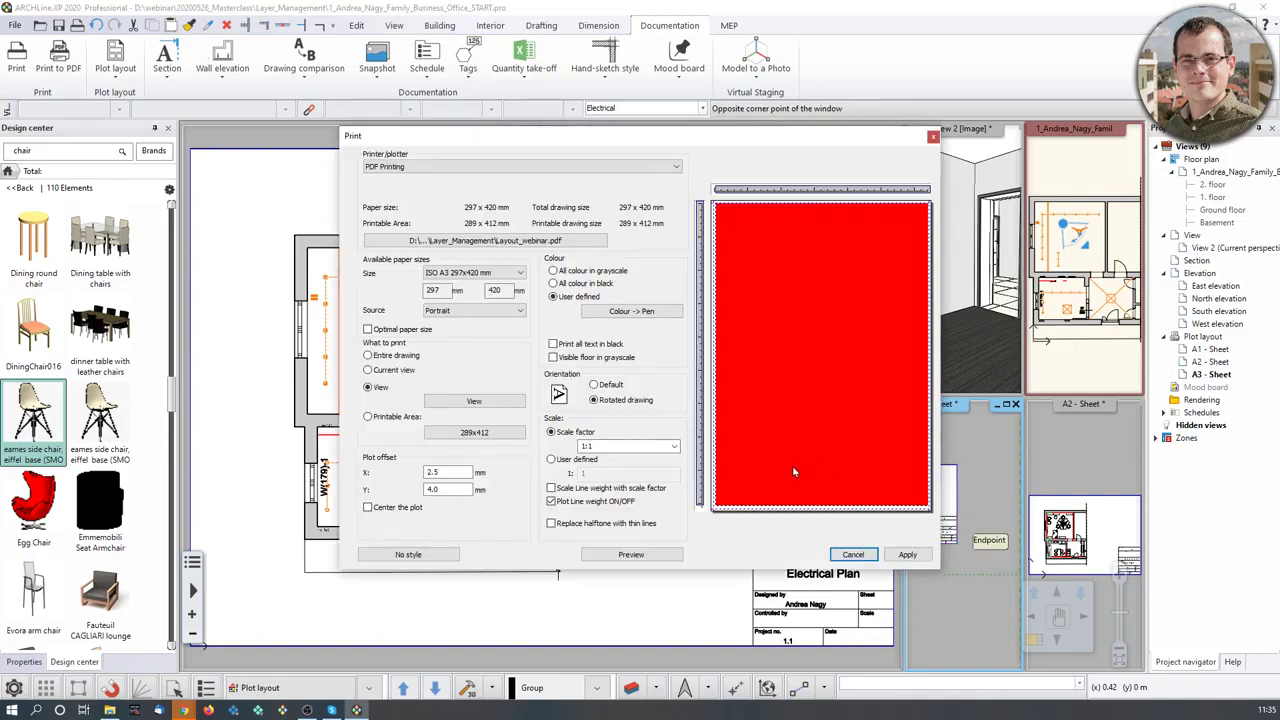
- Centre the A1 - Sheet plot on the paper, preview it and apply the print settings to the queue
{"action": "left_click", "coordinate": [588, 552]}
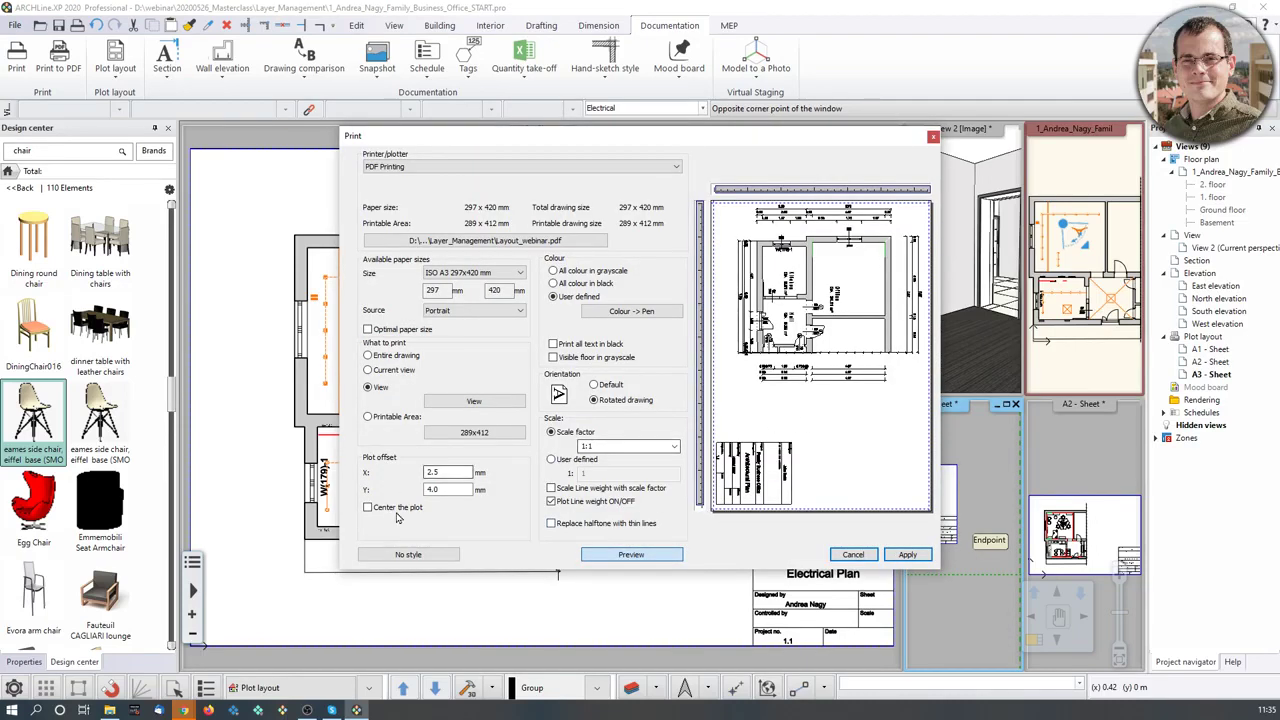
{"action": "left_click", "coordinate": [398, 509]}
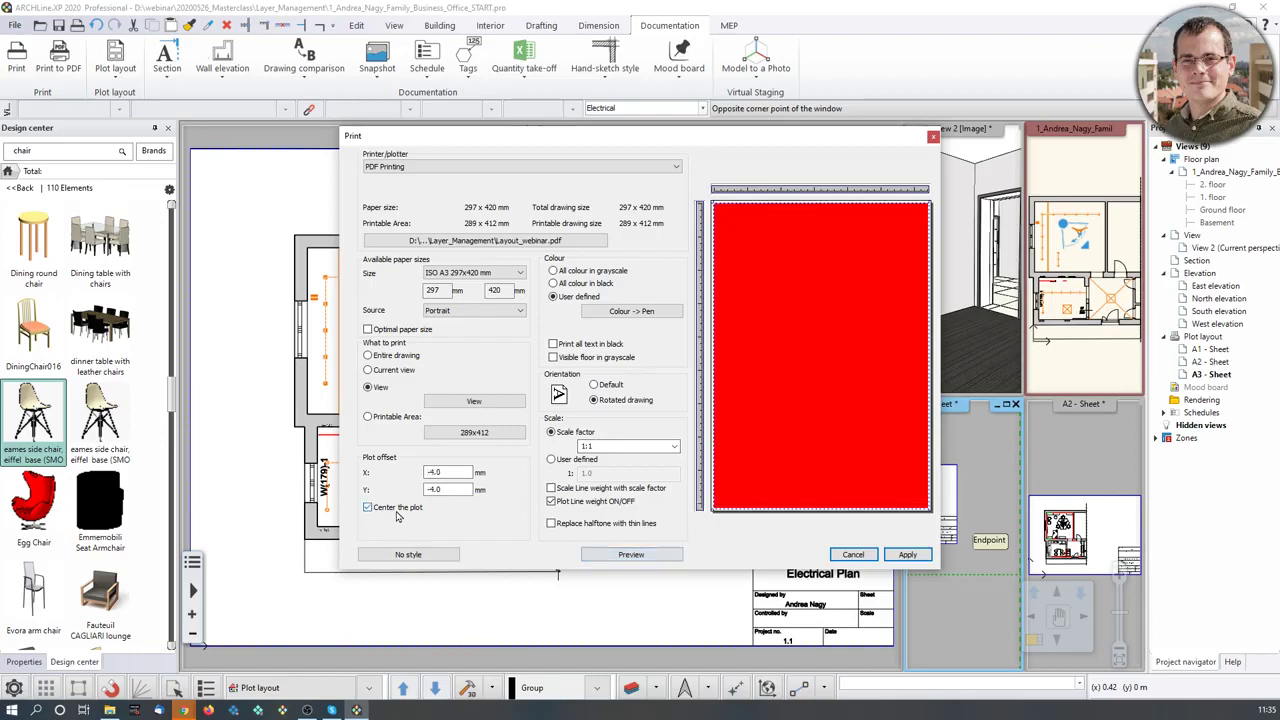
{"action": "left_click", "coordinate": [664, 558]}
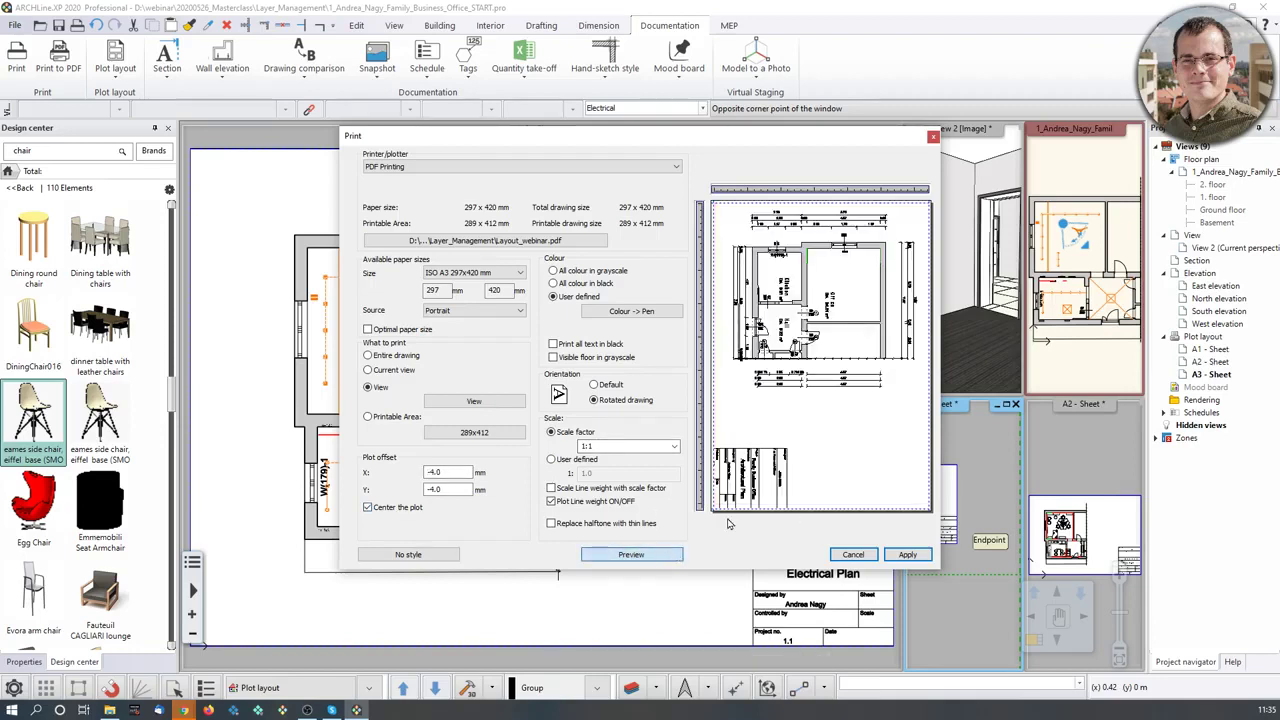
{"action": "left_click", "coordinate": [907, 556]}
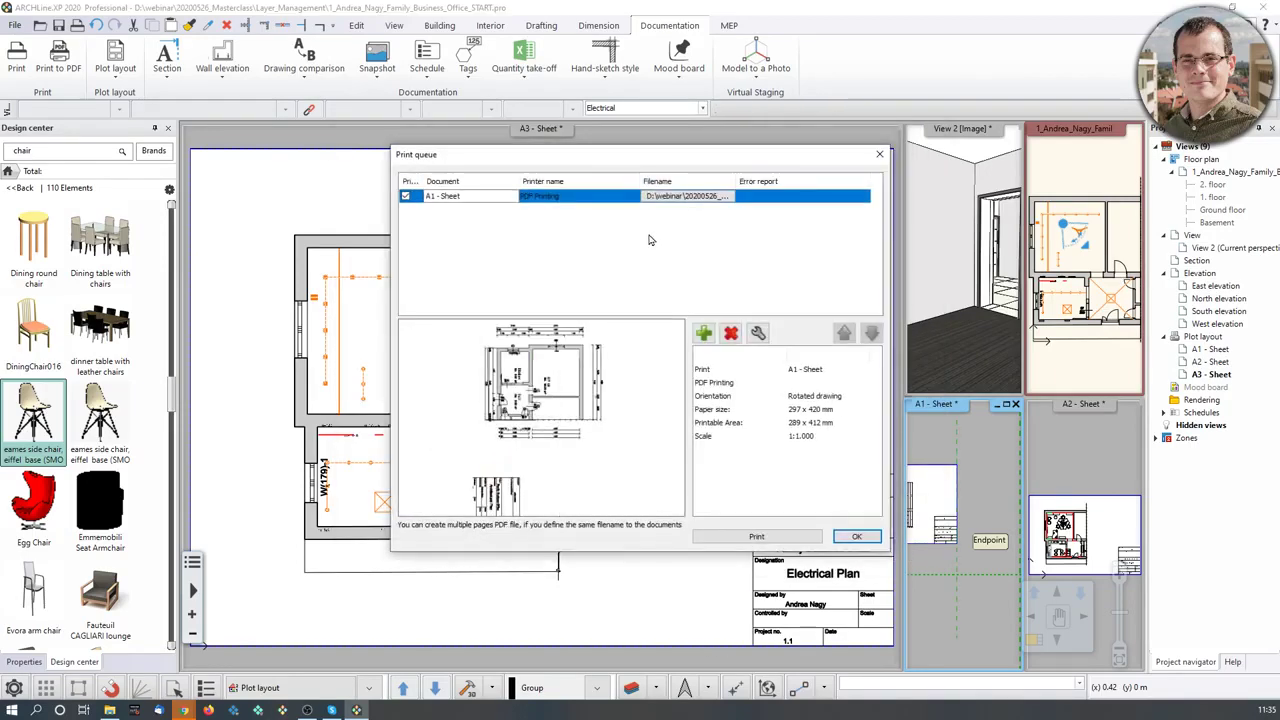
- Add the A2 - Sheet plot layout to the print queue
{"action": "left_click", "coordinate": [704, 334]}
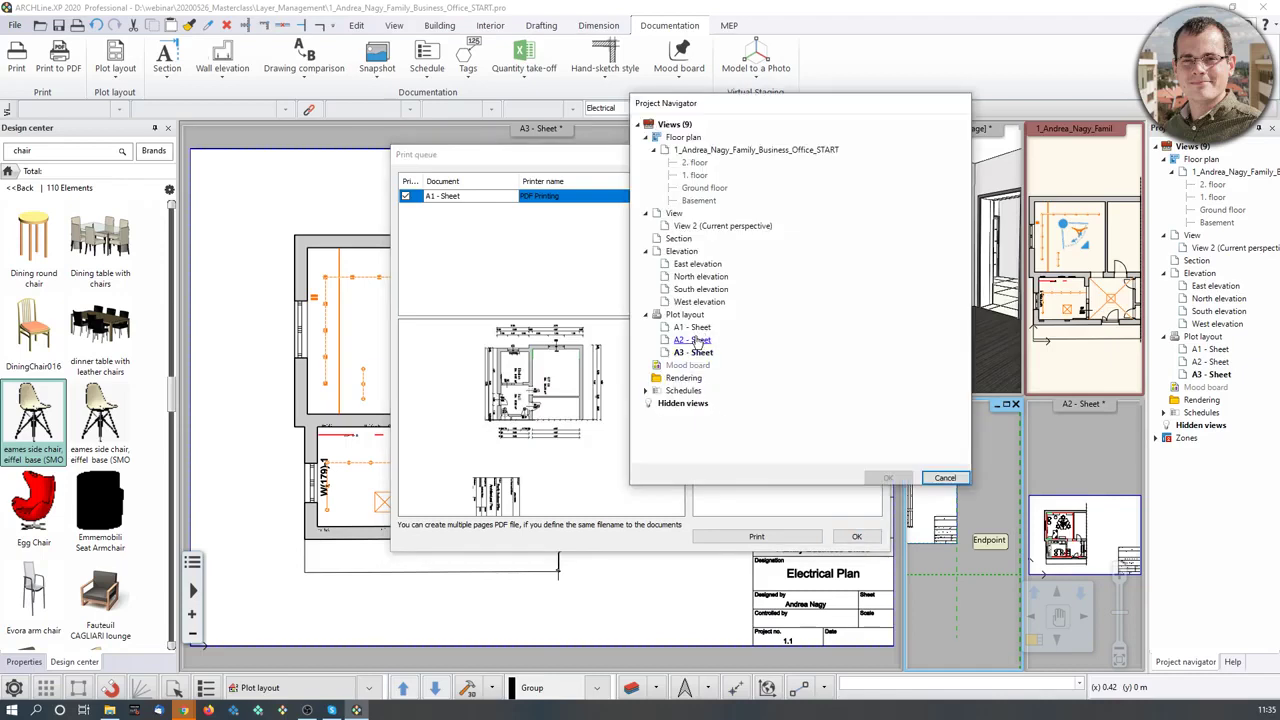
{"action": "left_click", "coordinate": [697, 340]}
{"action": "left_click", "coordinate": [700, 353]}
{"action": "left_click", "coordinate": [888, 477]}
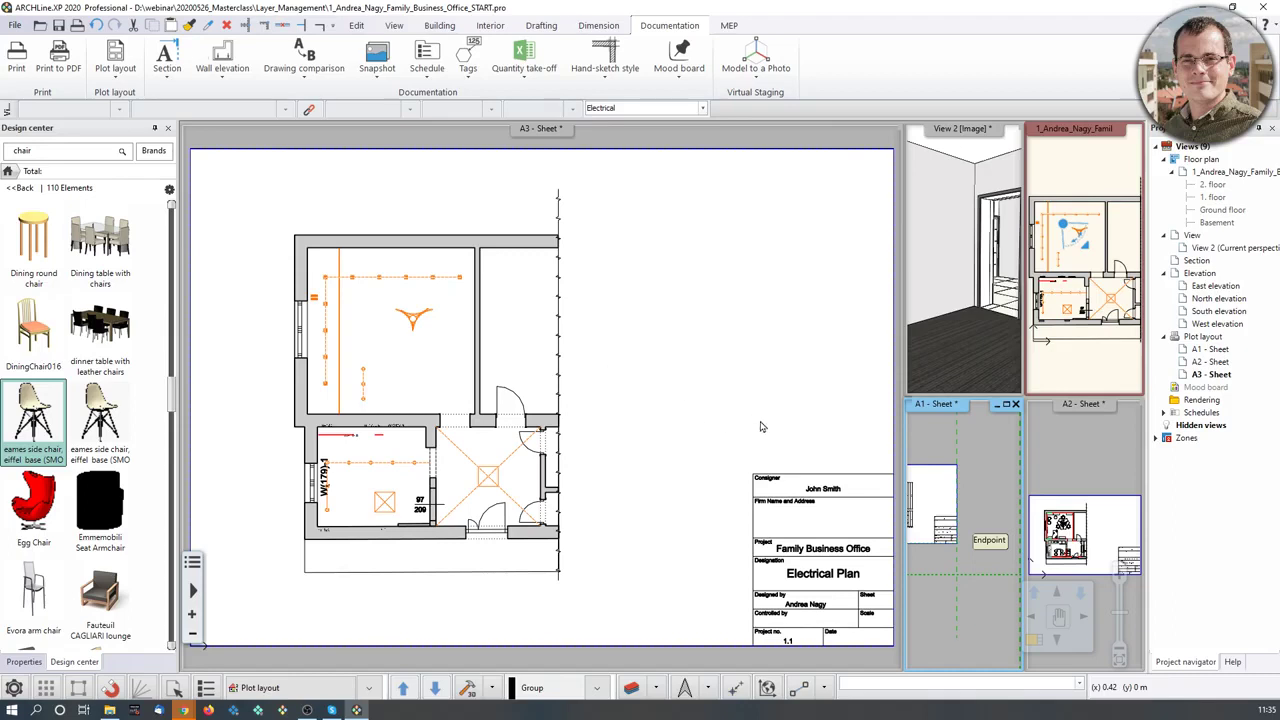
{"action": "key", "text": "ctrl+p"}
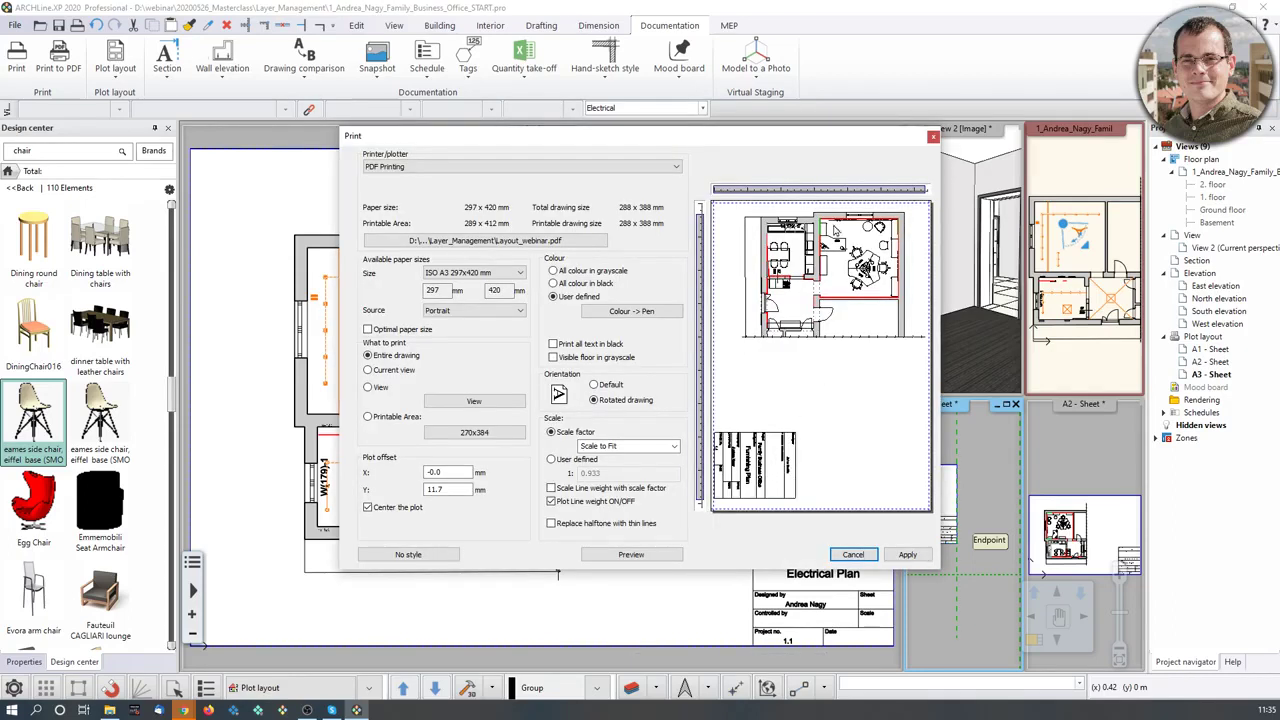
- Set the A2 - Sheet's print scale factor to 1:1, centre the plot and preview it
{"action": "left_click", "coordinate": [674, 446]}
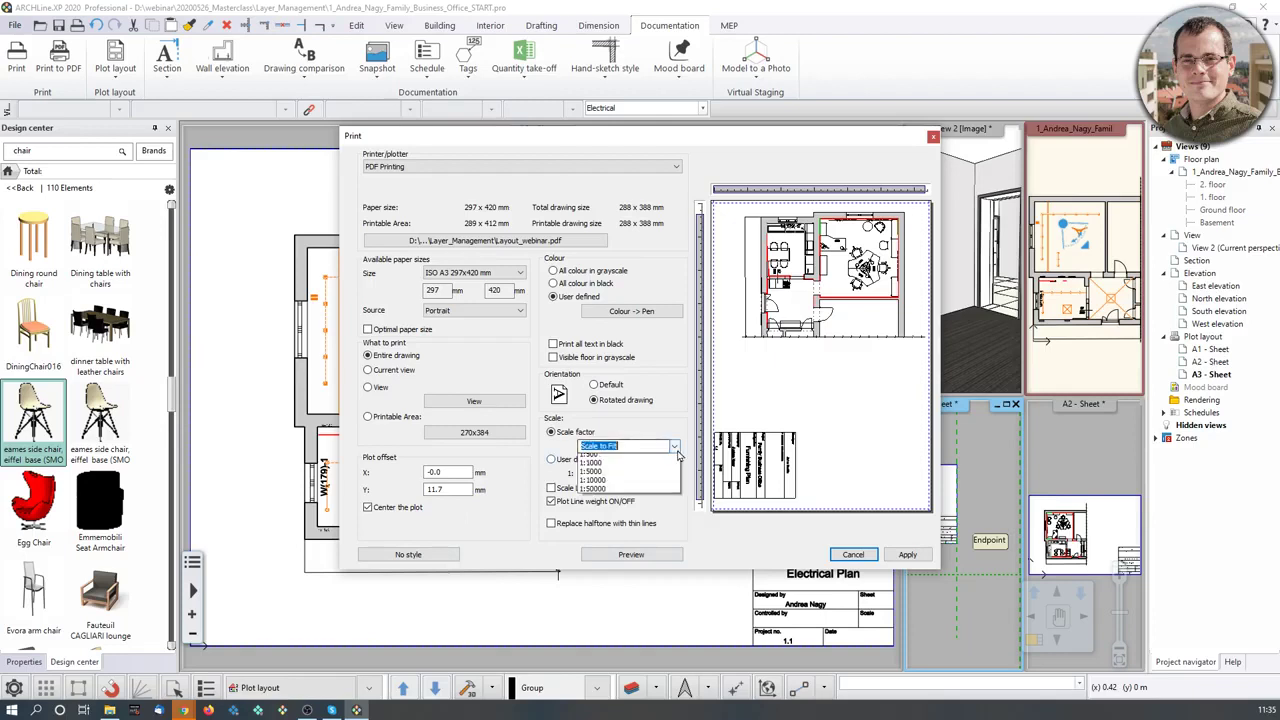
{"action": "left_click", "coordinate": [628, 487]}
{"action": "left_click", "coordinate": [674, 446]}
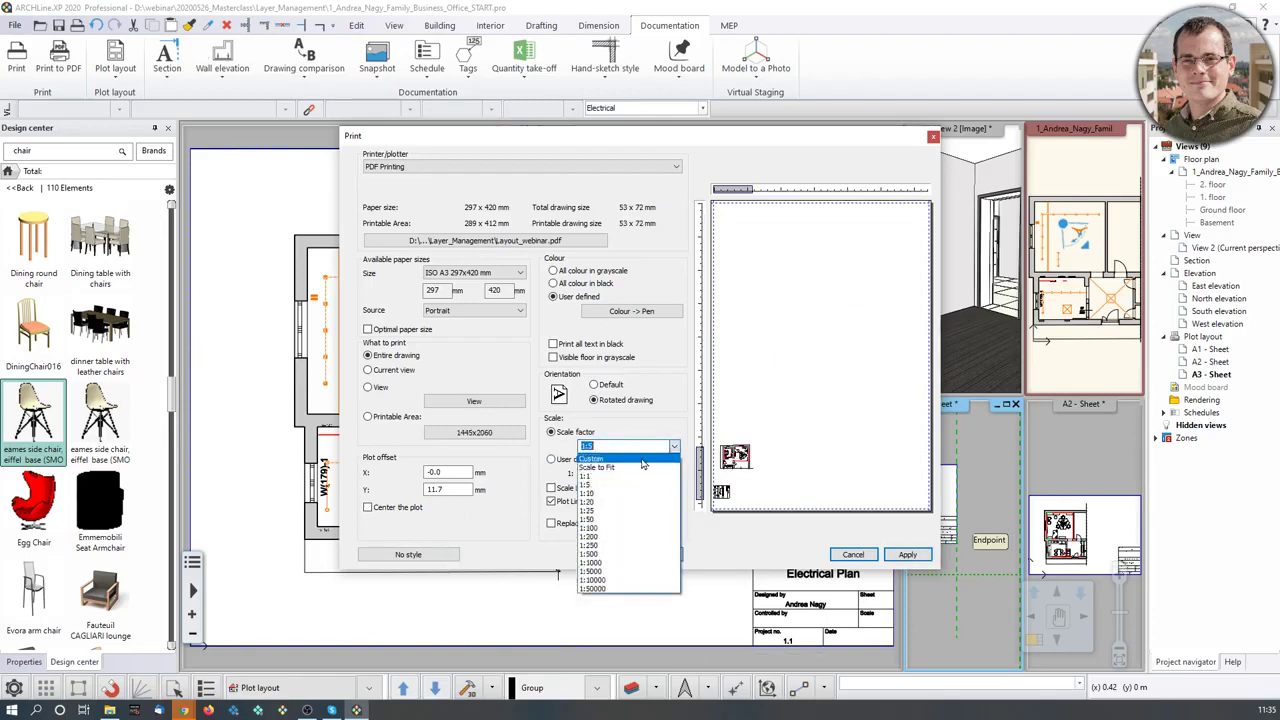
{"action": "left_click", "coordinate": [635, 462]}
{"action": "left_click", "coordinate": [367, 508]}
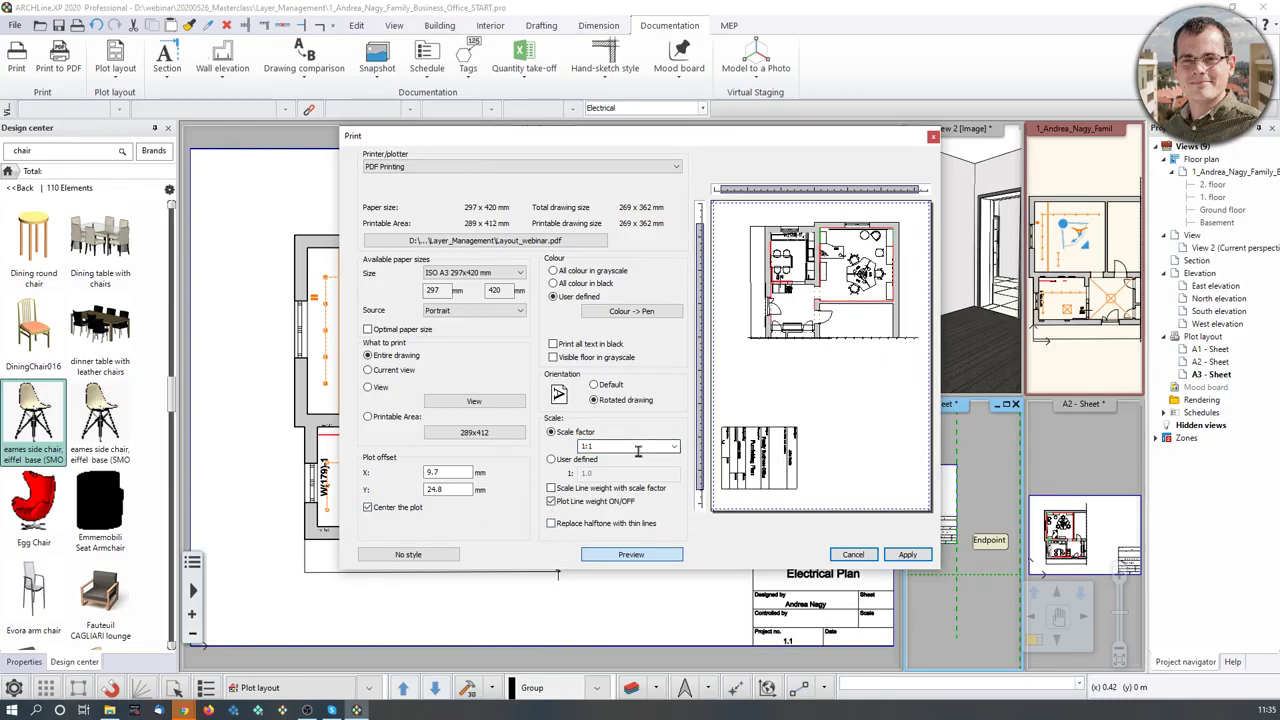
- Define the view to print as a window spanning opposite corners of the A2 - Sheet's frame
{"action": "left_click", "coordinate": [478, 402]}
{"action": "left_click", "coordinate": [1052, 492]}
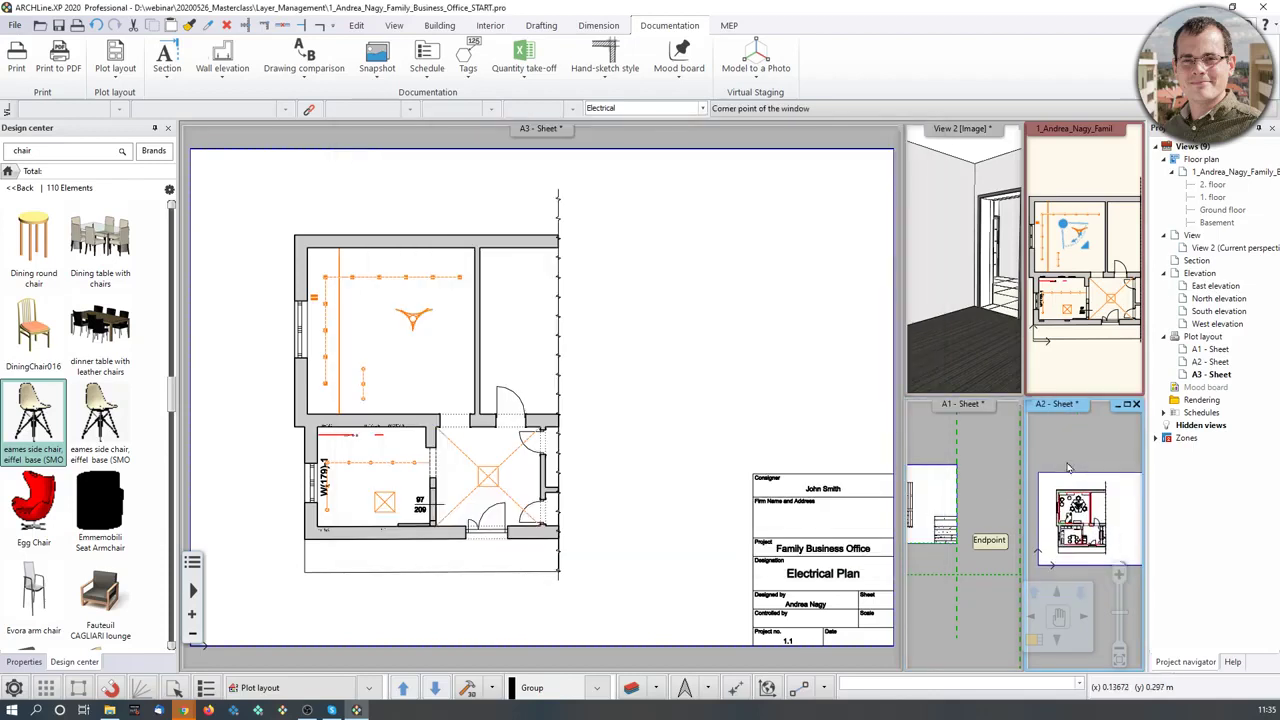
{"action": "left_click", "coordinate": [1052, 492]}
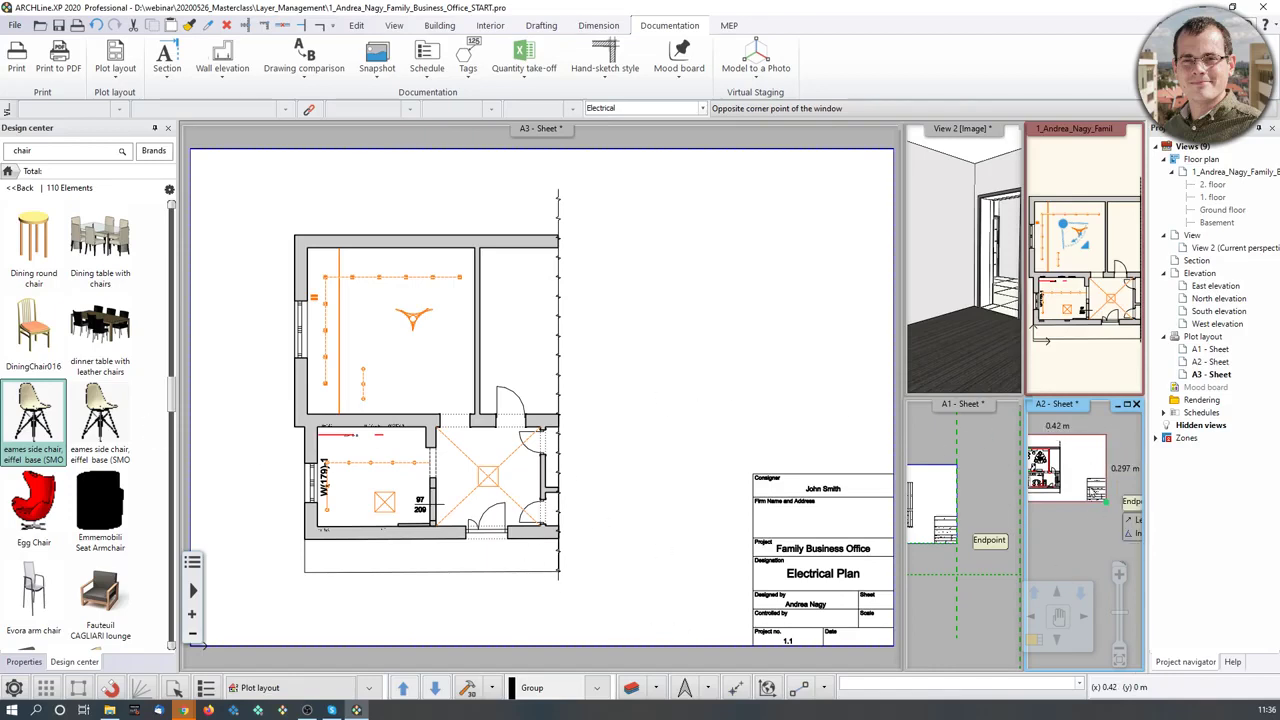
{"action": "key", "text": "ctrl+p"}
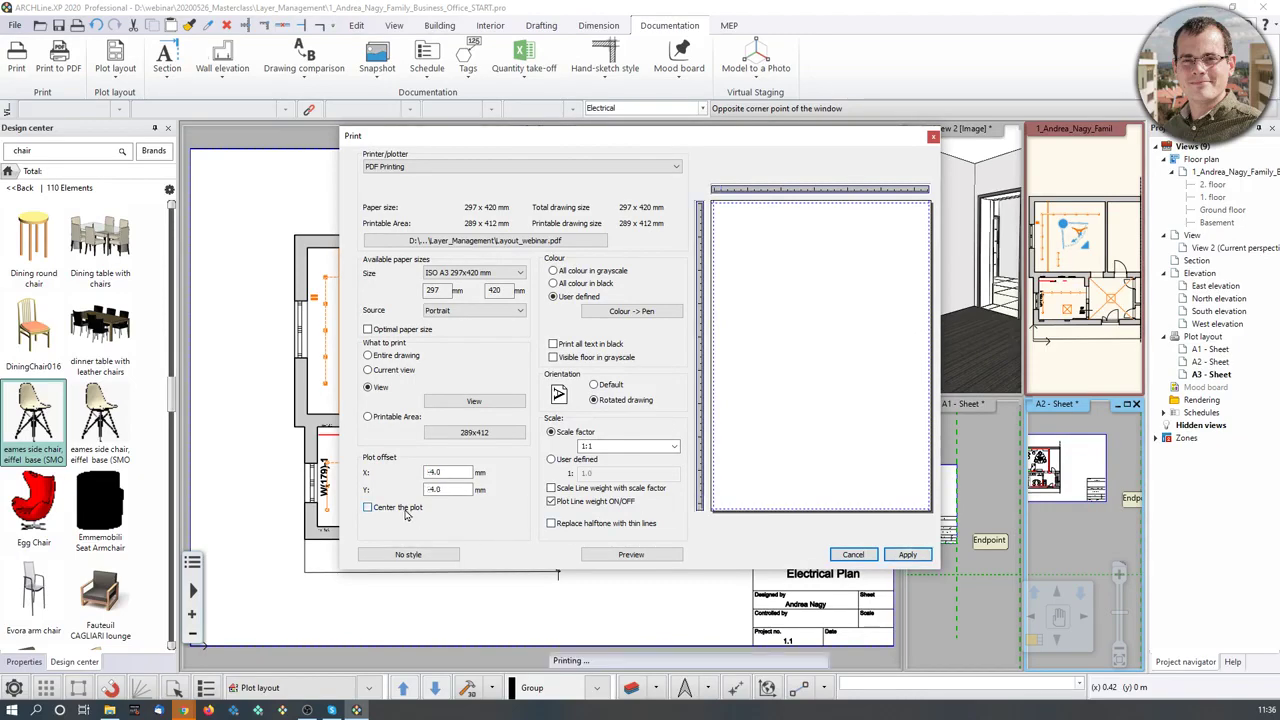
- Centre the windowed A2 - Sheet plot on the paper, preview it and apply its print settings to the queue
{"action": "left_click", "coordinate": [404, 508]}
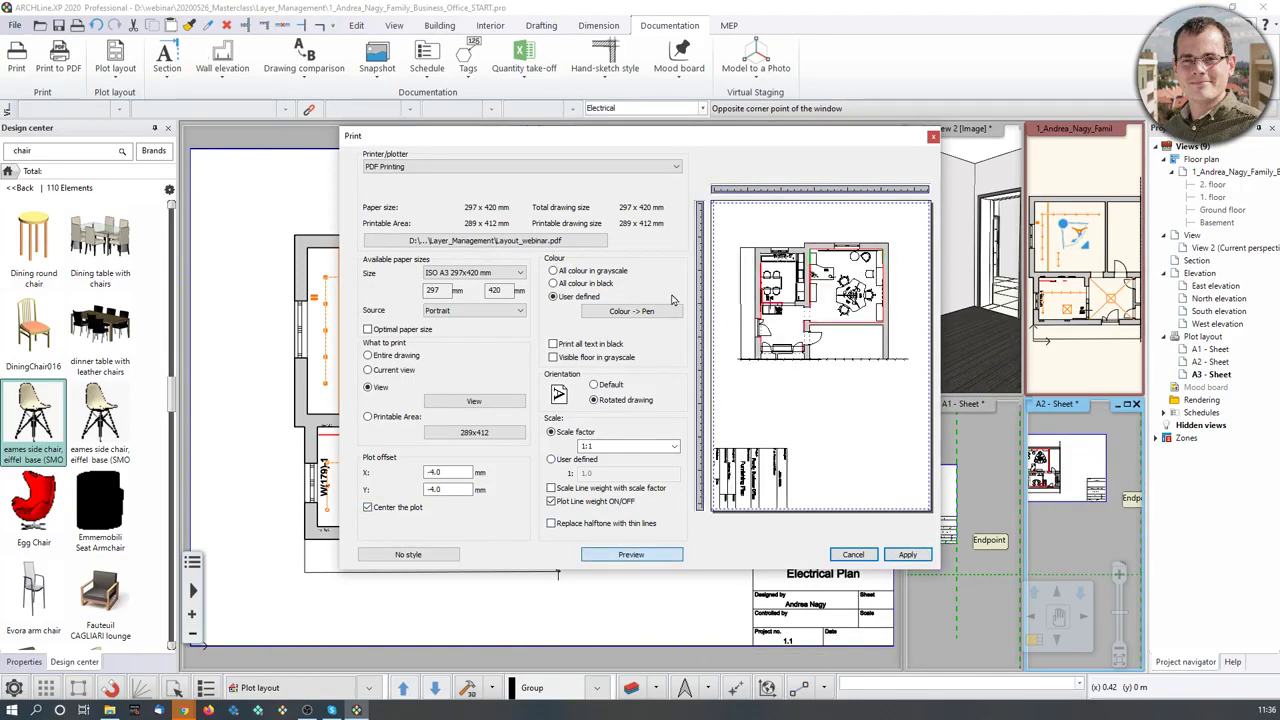
{"action": "left_click", "coordinate": [910, 556]}
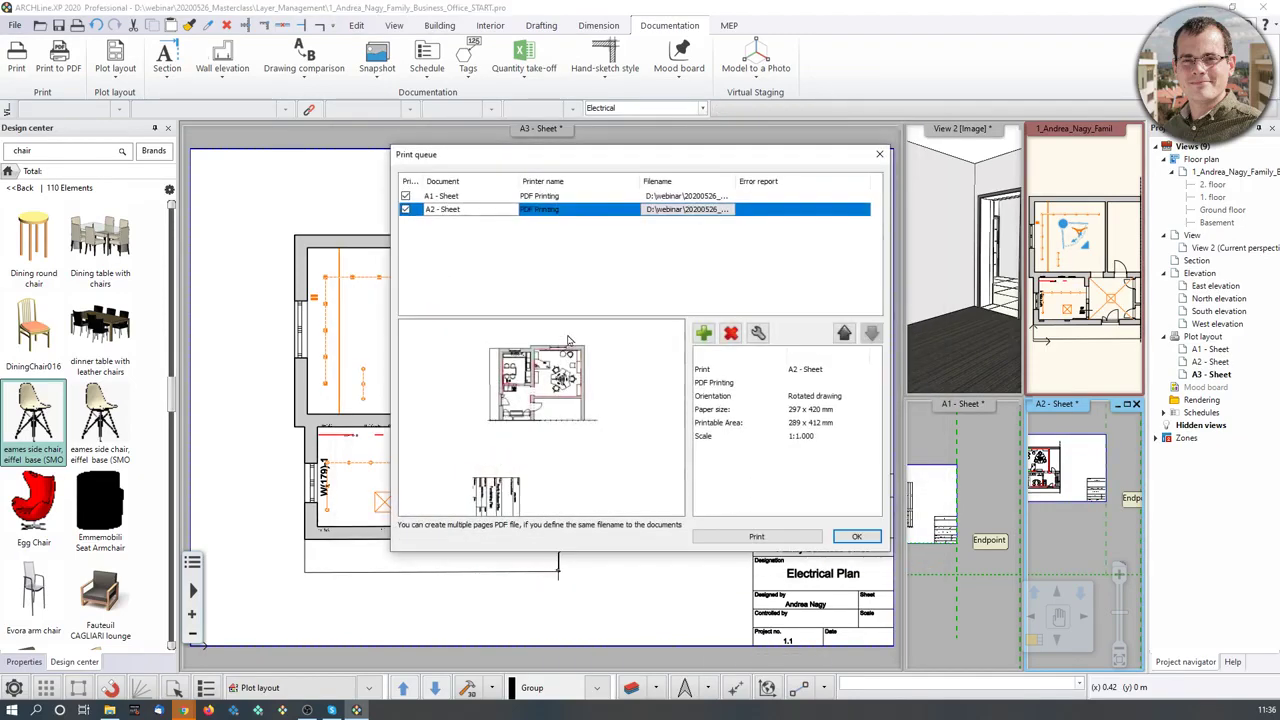
- Add the A3 - Sheet plot layout to the print queue
{"action": "left_click", "coordinate": [701, 334]}
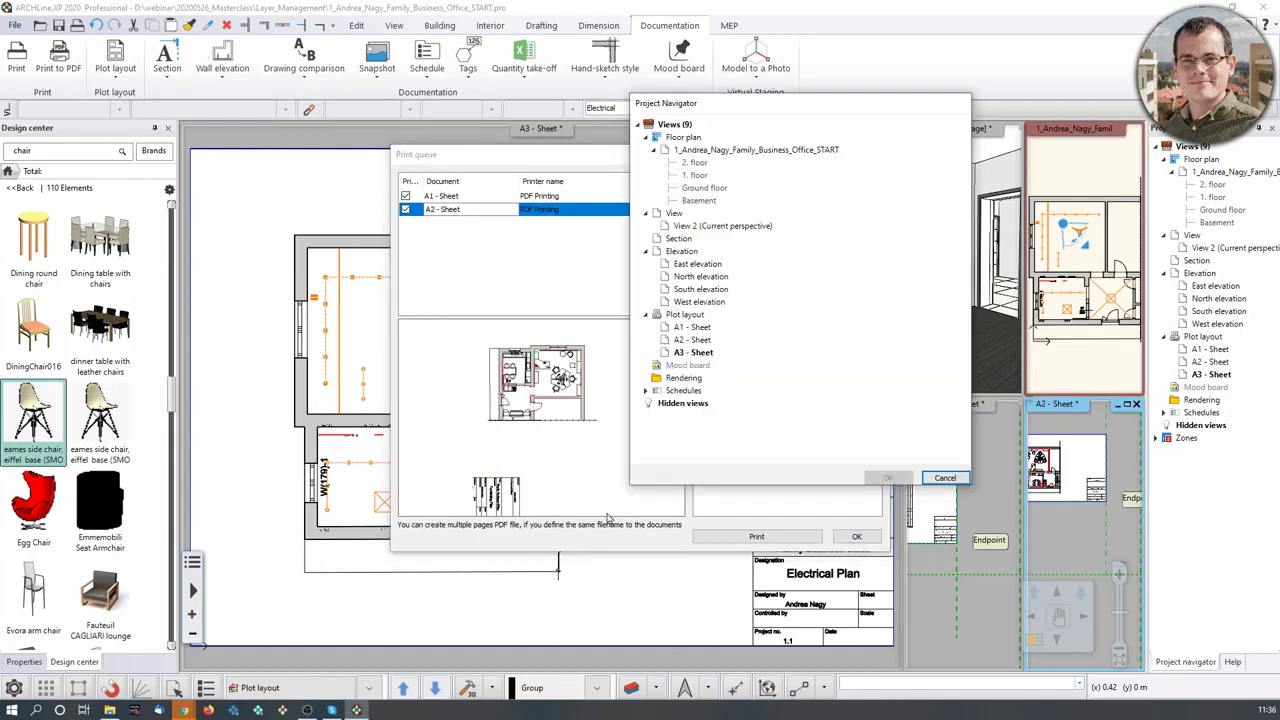
{"action": "left_click", "coordinate": [703, 354]}
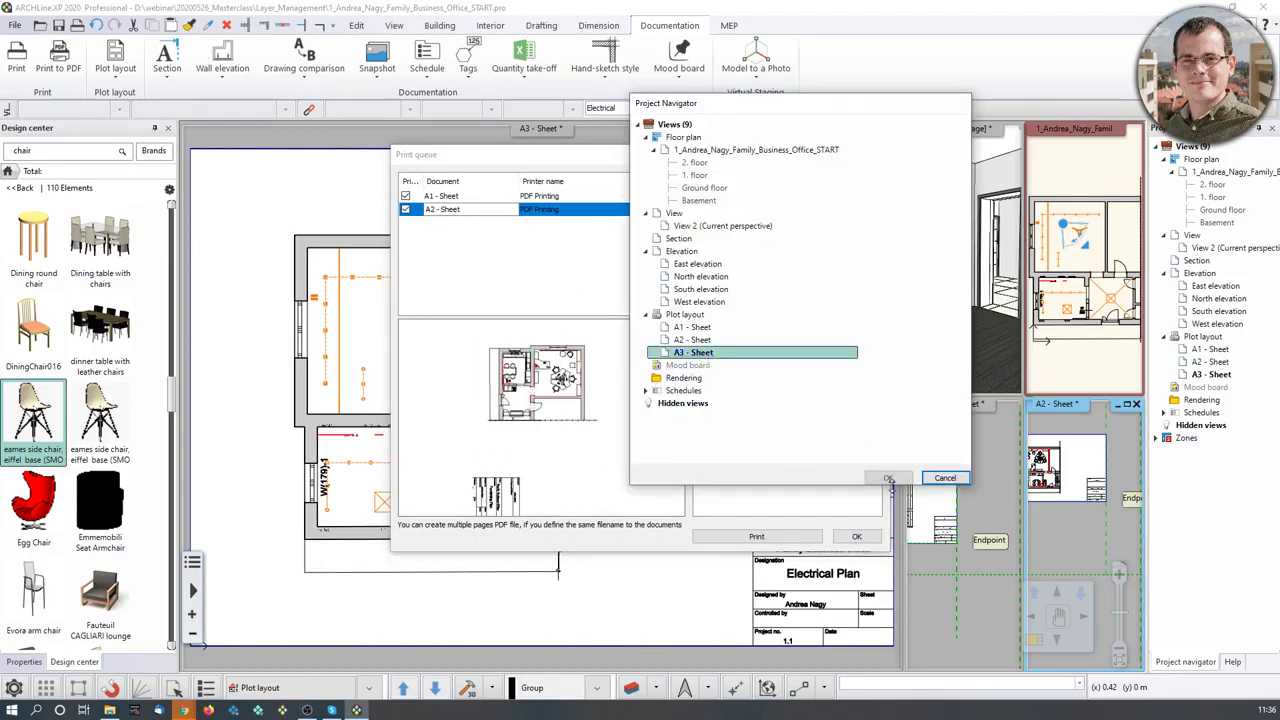
{"action": "left_click", "coordinate": [887, 477]}
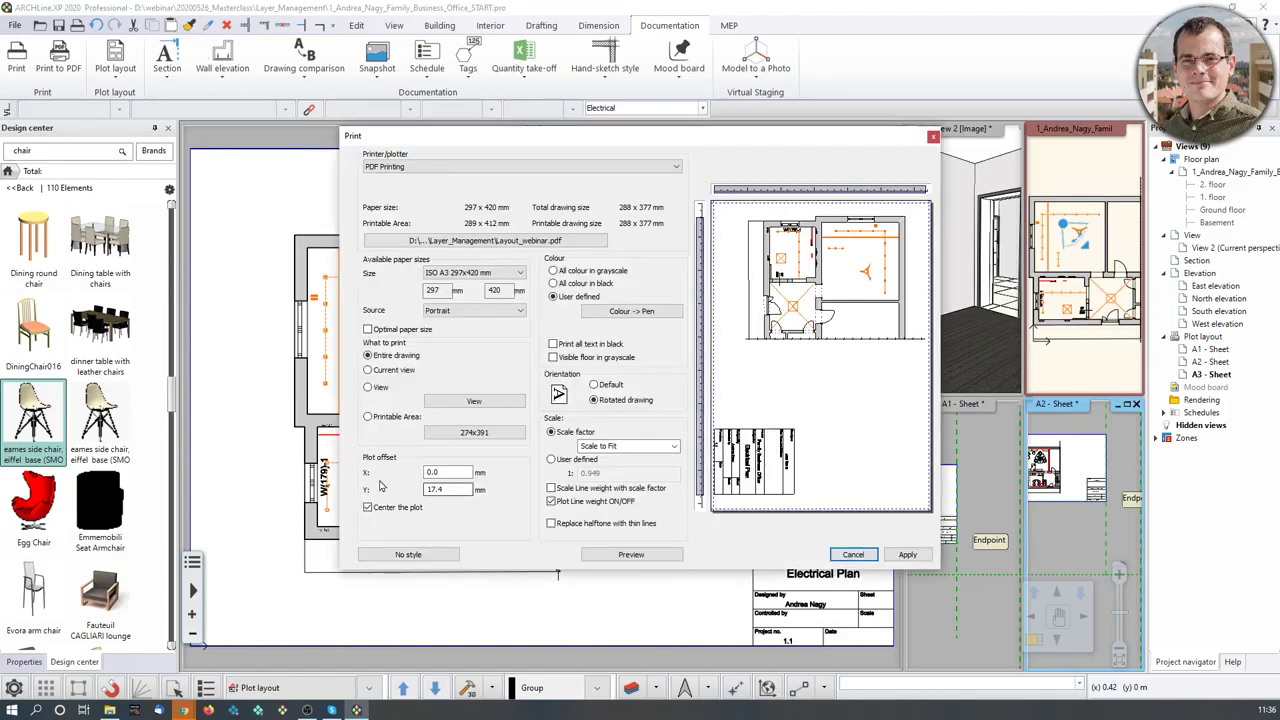
- Define the view to print as a window spanning opposite corners of the A3 - Sheet's frame
{"action": "left_click", "coordinate": [452, 402]}
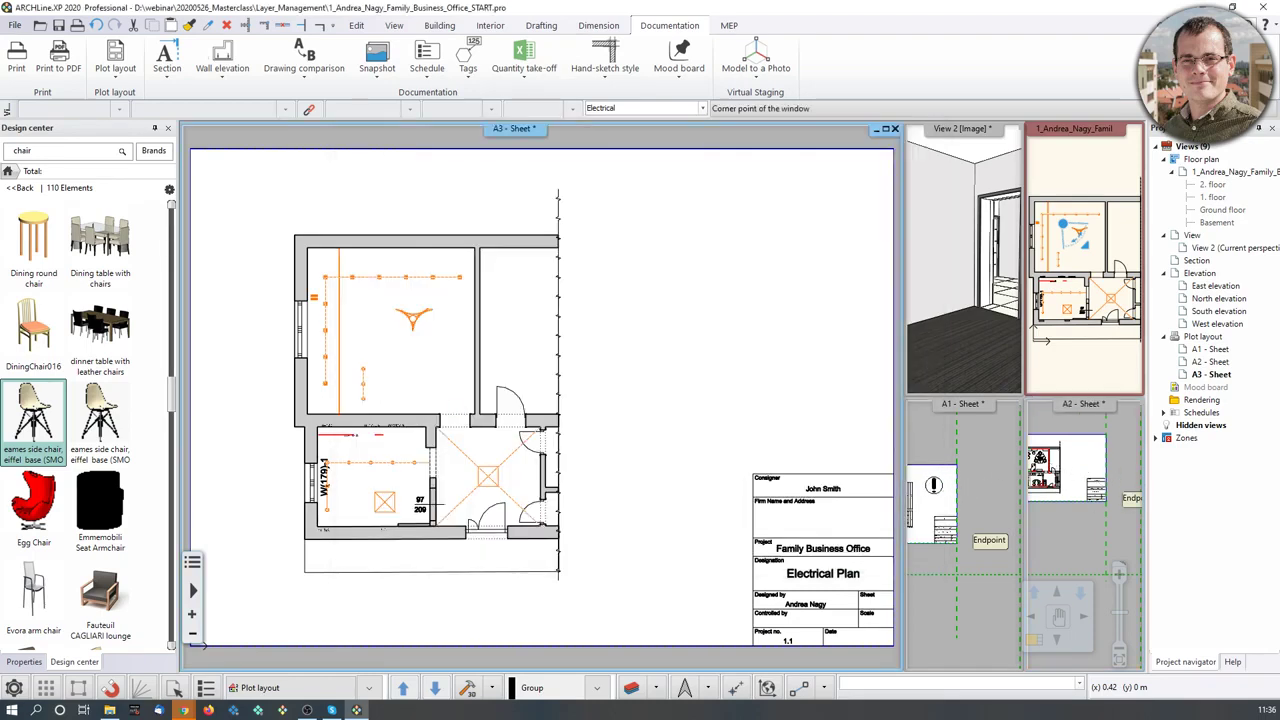
{"action": "scroll", "coordinate": [565, 400], "scroll_direction": "down", "scroll_amount": 2}
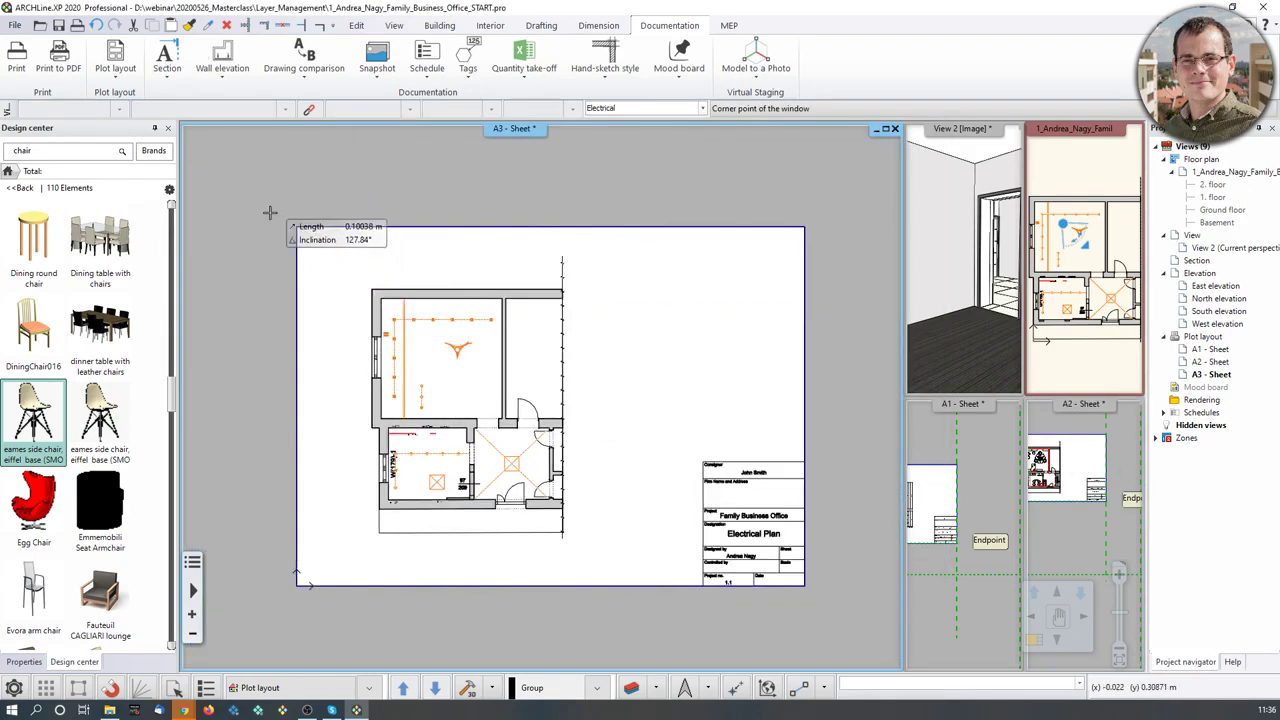
{"action": "left_click", "coordinate": [296, 228]}
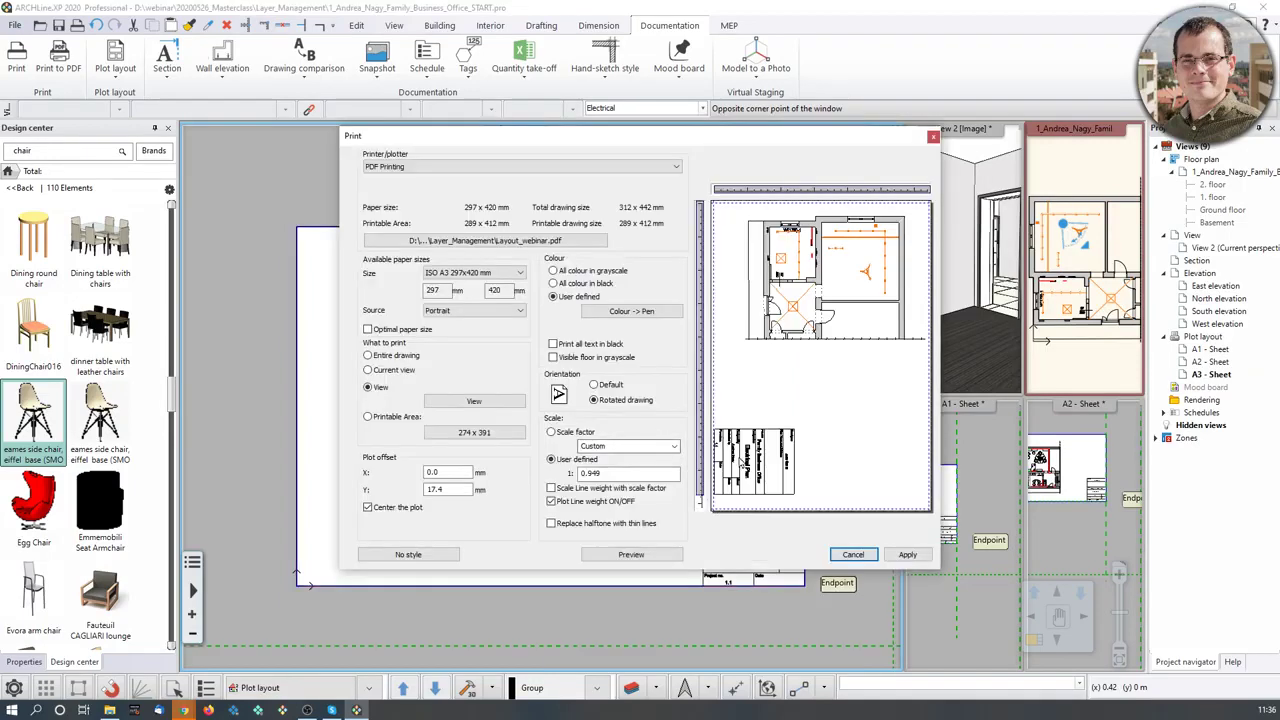
- Set the A3 - Sheet's scale factor to 1:1, centre the plot, preview it and apply the print settings
{"action": "left_click", "coordinate": [640, 446]}
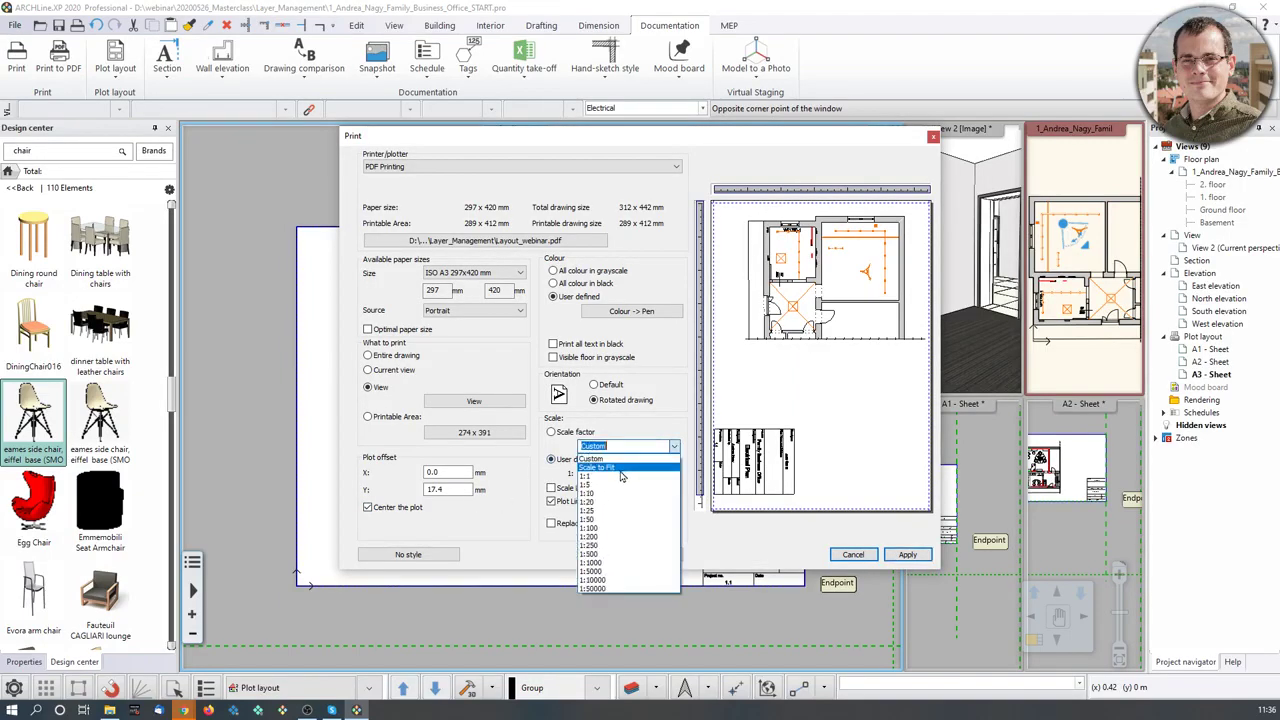
{"action": "left_click", "coordinate": [618, 483]}
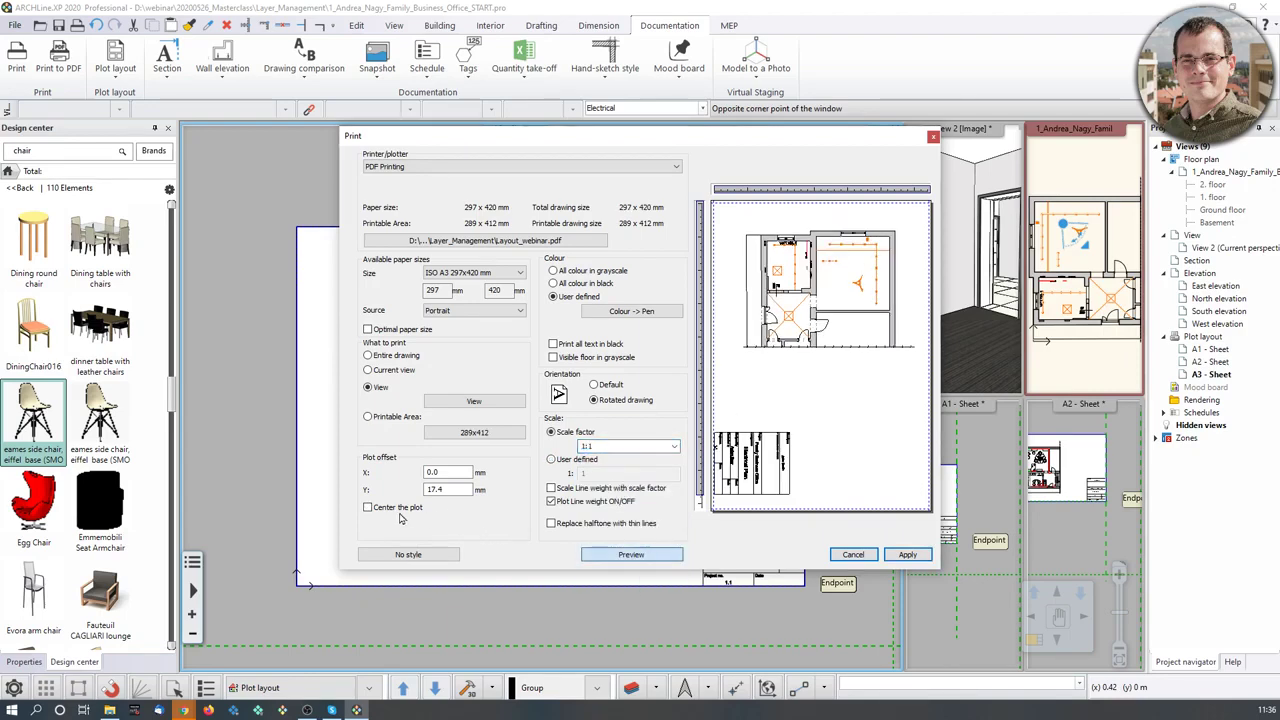
{"action": "left_click", "coordinate": [398, 508]}
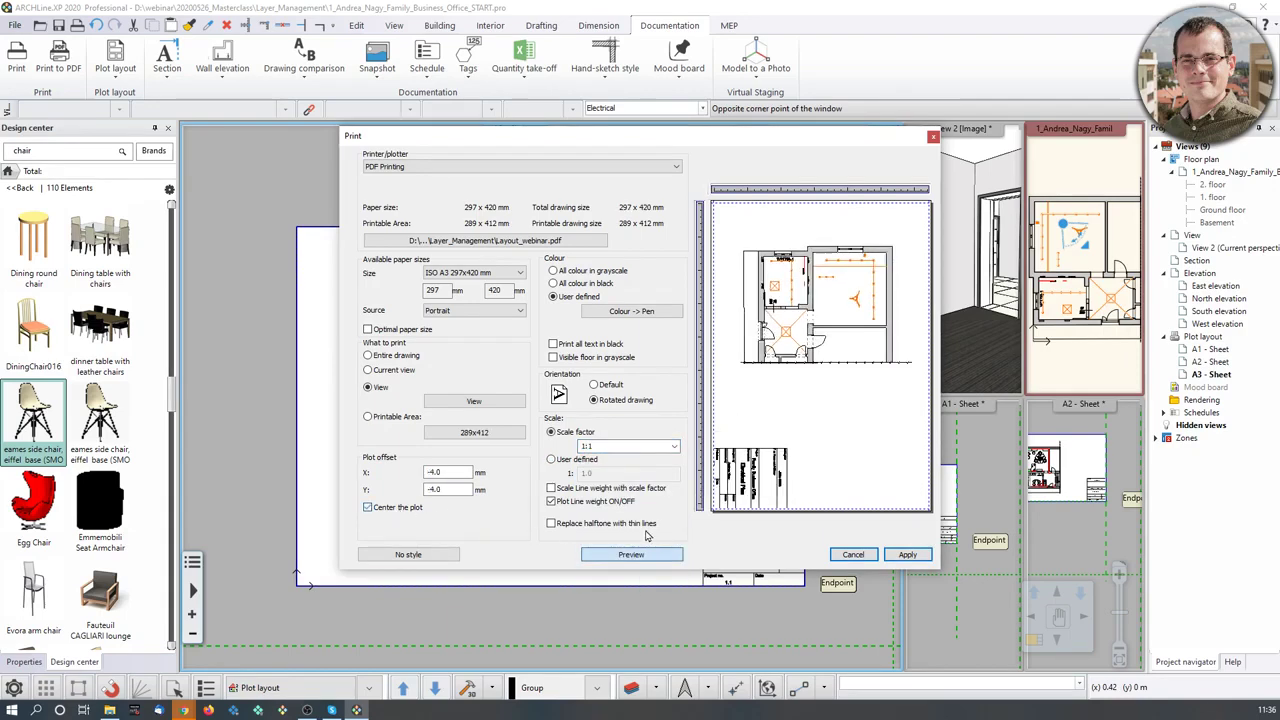
{"action": "left_click", "coordinate": [907, 555]}
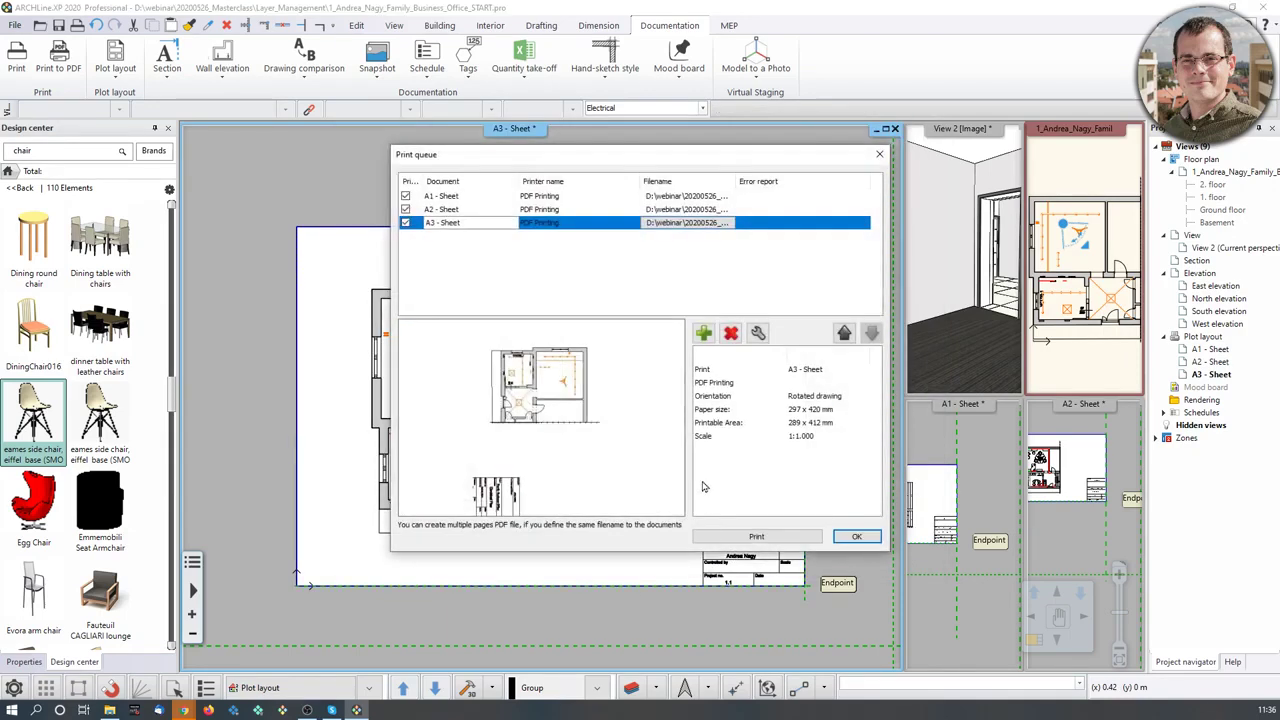
- Print the queued sheets to Layout_webinar.pdf, and show the PDF rotated counterclockwise with one full page fitted to the window
{"action": "left_click", "coordinate": [756, 538]}
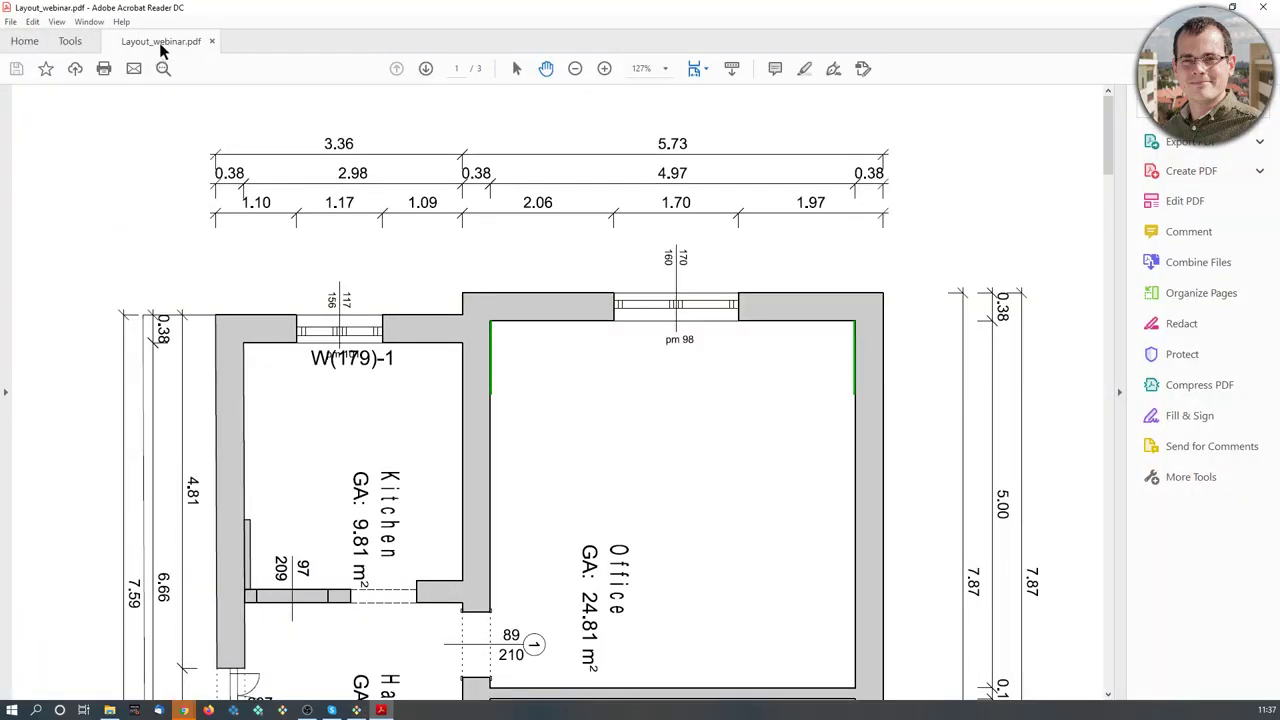
{"action": "left_click", "coordinate": [57, 22]}
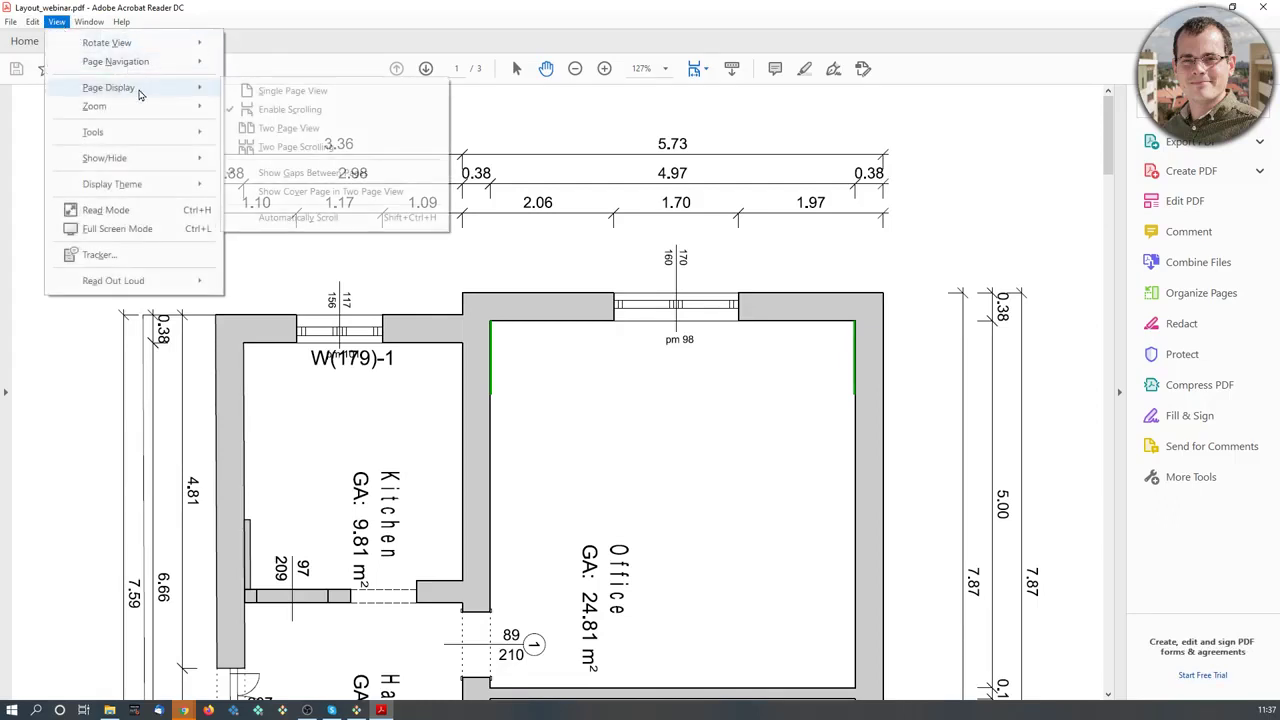
{"action": "mouse_move", "coordinate": [152, 45]}
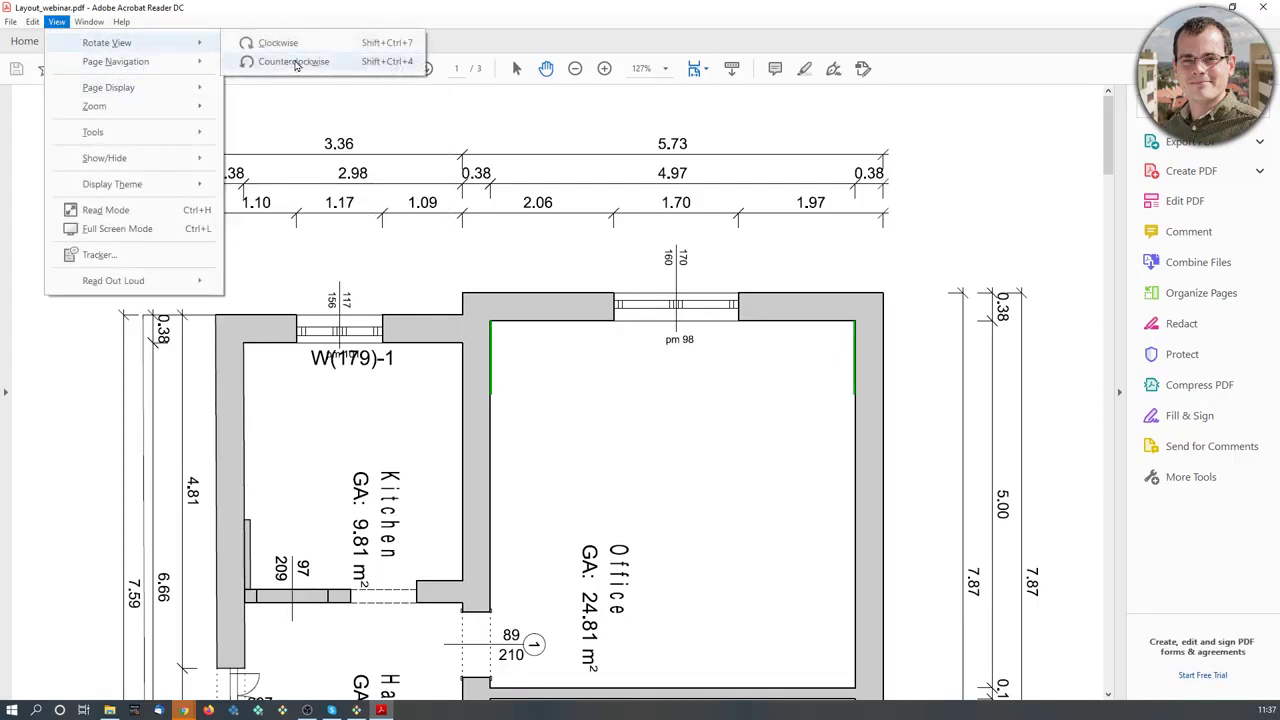
{"action": "left_click", "coordinate": [293, 62]}
{"action": "left_click", "coordinate": [700, 68]}
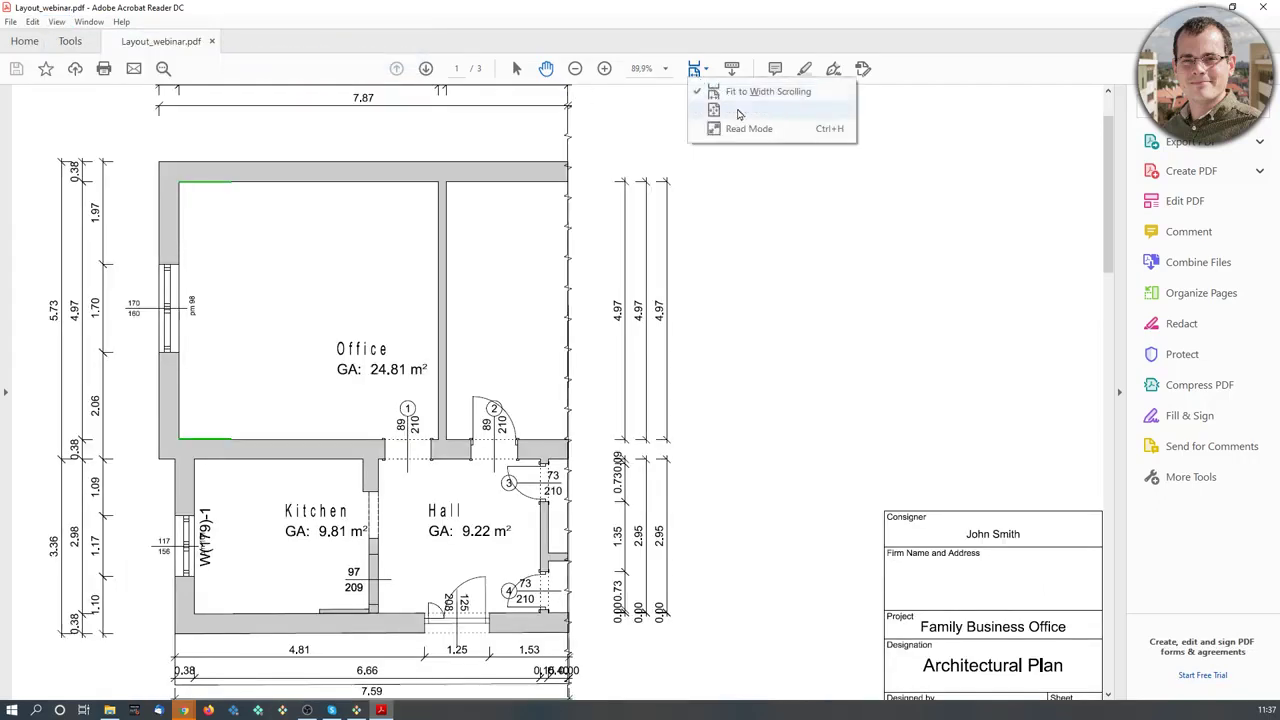
{"action": "left_click", "coordinate": [738, 113]}
- Review the Architectural, Furnishing and Electrical Plan pages of the PDF, and return to ARCHLine.XP to close the print queue
{"action": "scroll", "coordinate": [567, 366], "scroll_direction": "down", "scroll_amount": 1}
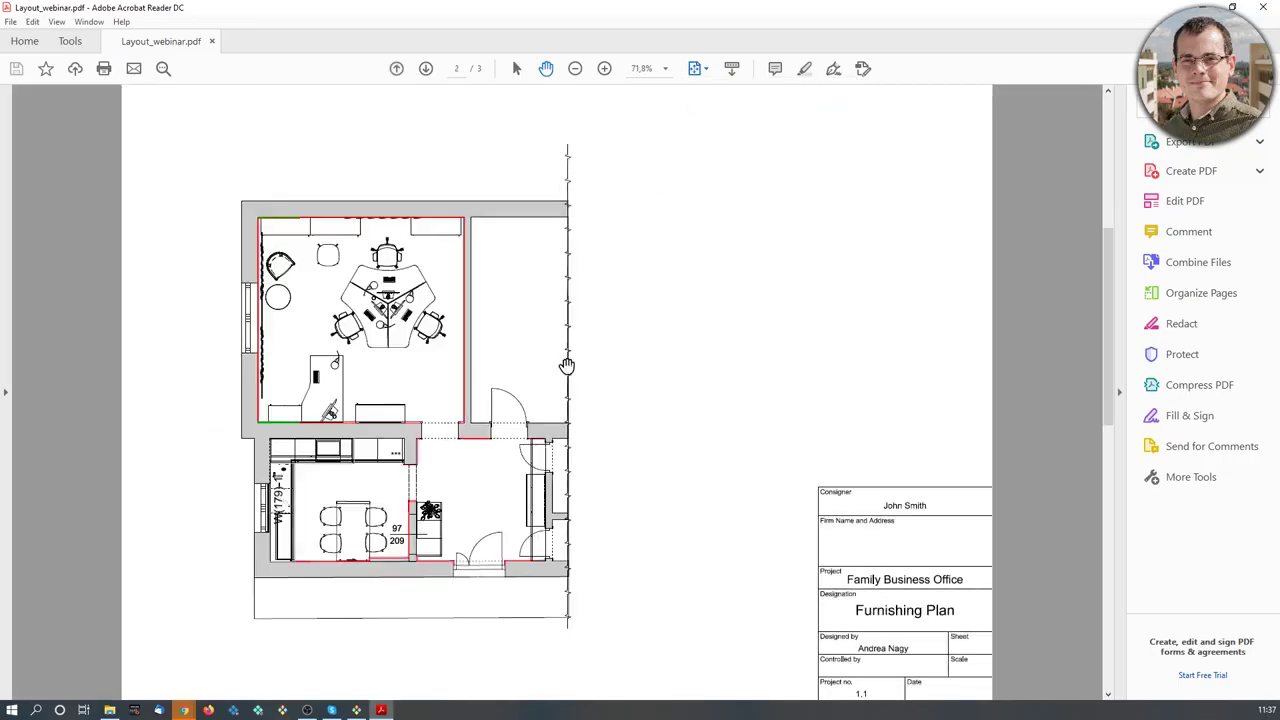
{"action": "scroll", "coordinate": [567, 366], "scroll_direction": "down", "scroll_amount": 1}
{"action": "scroll", "coordinate": [665, 397], "scroll_direction": "up", "scroll_amount": 2}
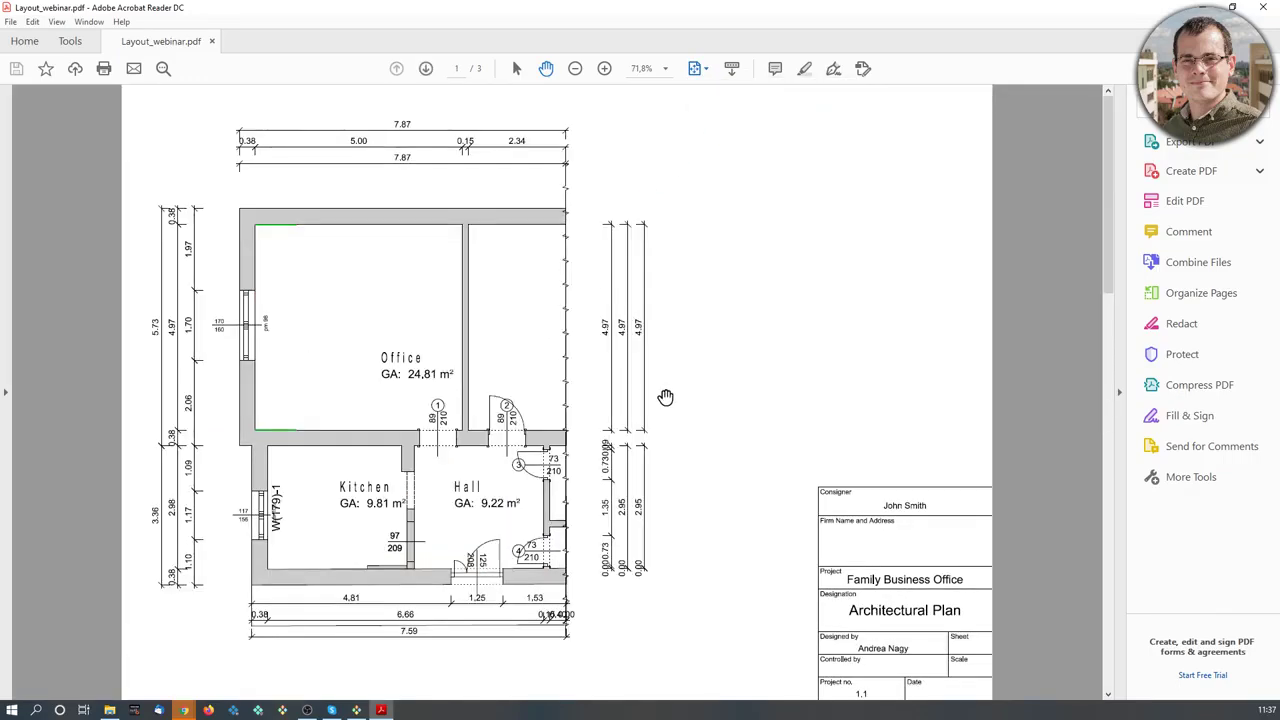
{"action": "scroll", "coordinate": [665, 397], "scroll_direction": "down", "scroll_amount": 1}
{"action": "scroll", "coordinate": [665, 397], "scroll_direction": "down", "scroll_amount": 1}
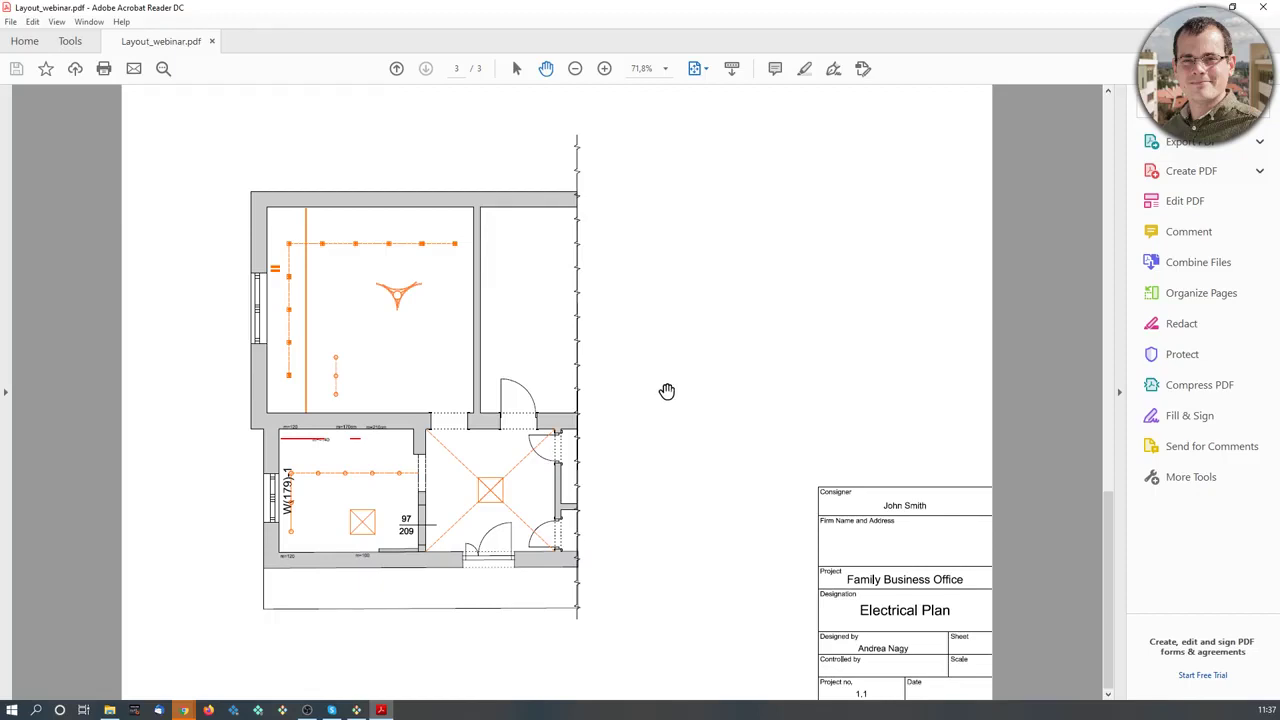
{"action": "left_click", "coordinate": [1202, 5]}
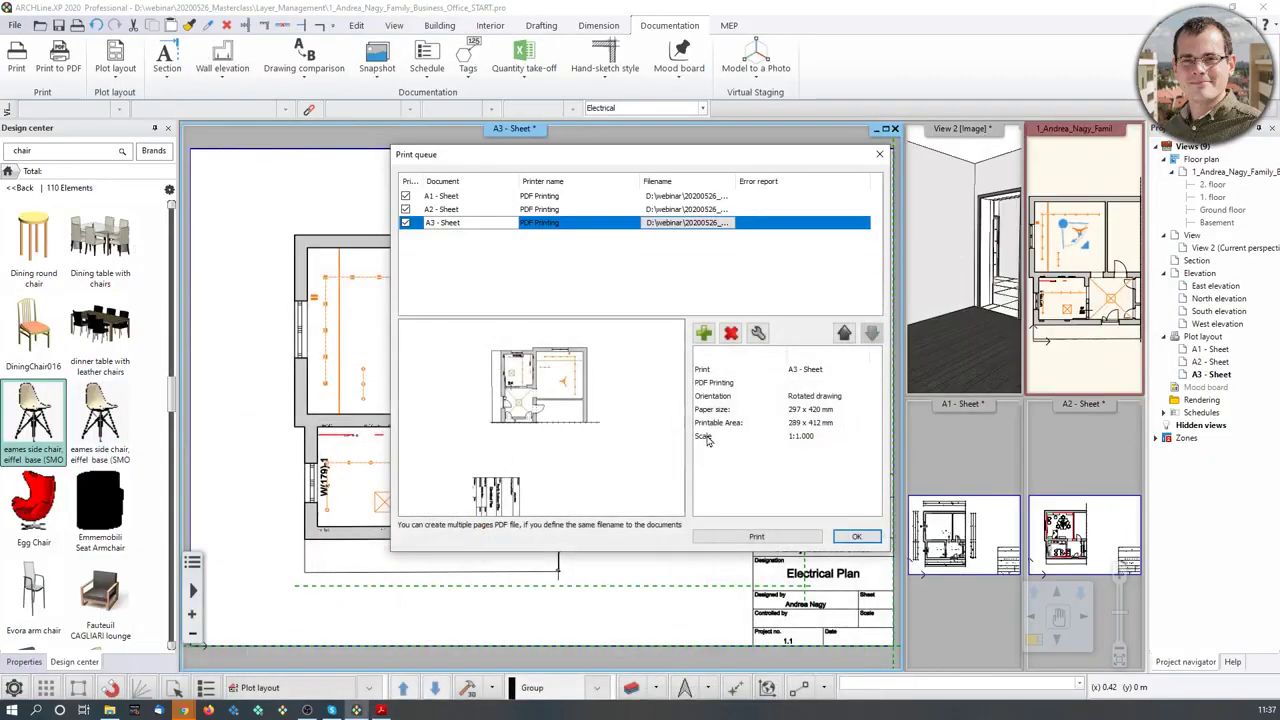
{"action": "left_click", "coordinate": [879, 154]}
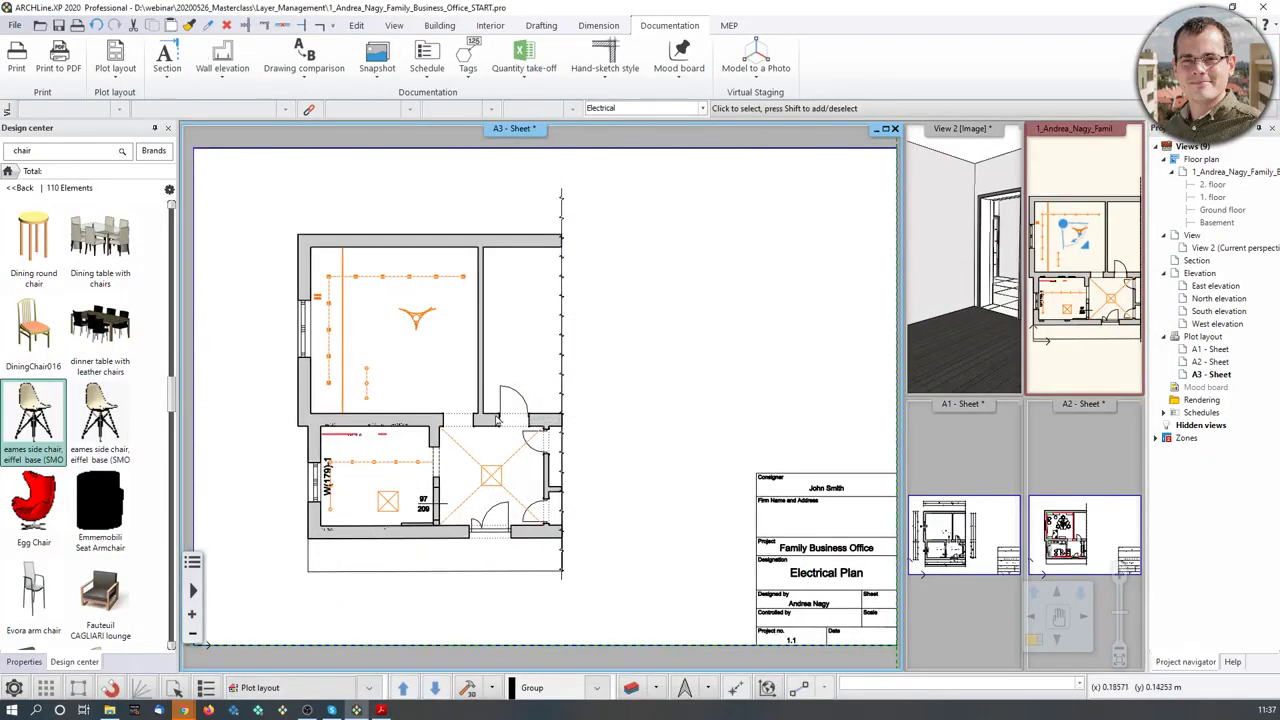
- Inspect the layer visibility settings of the plan placed on the A3 - Sheet and cancel its plot layout settings
{"action": "scroll", "coordinate": [512, 429], "scroll_direction": "up", "scroll_amount": 2}
{"action": "left_click", "coordinate": [530, 455]}
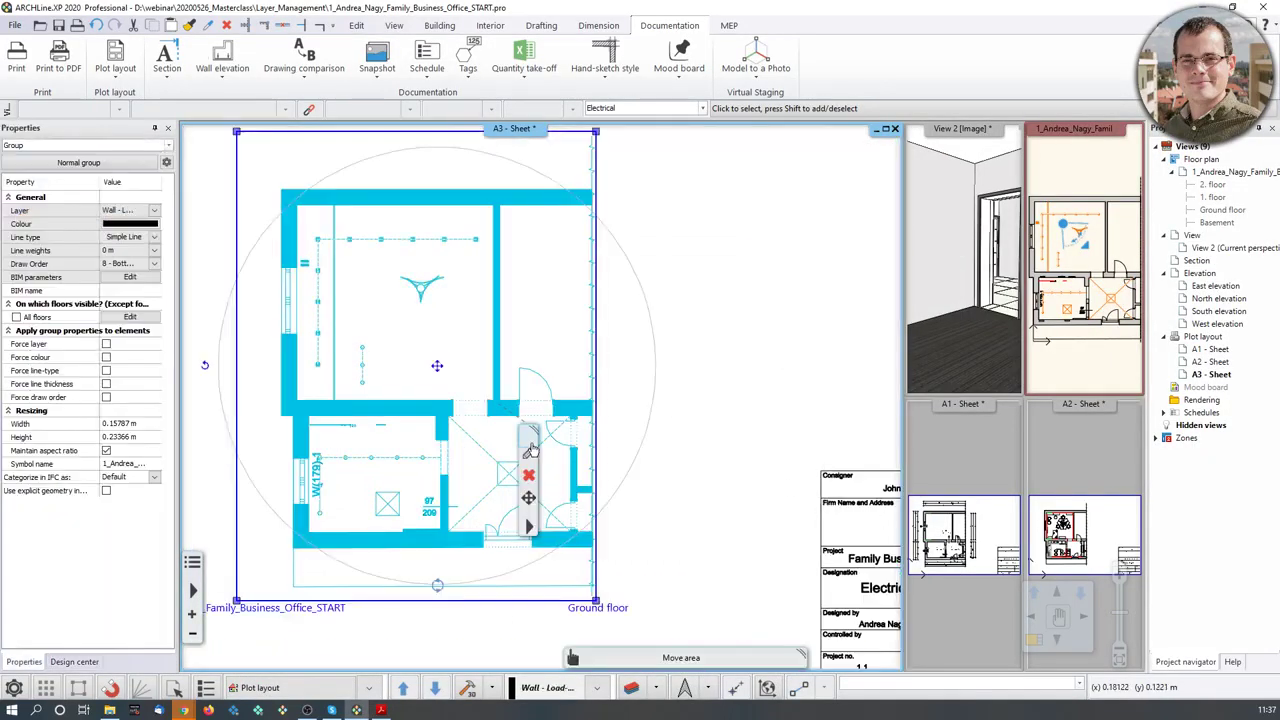
{"action": "left_click", "coordinate": [531, 456]}
{"action": "left_click", "coordinate": [759, 245]}
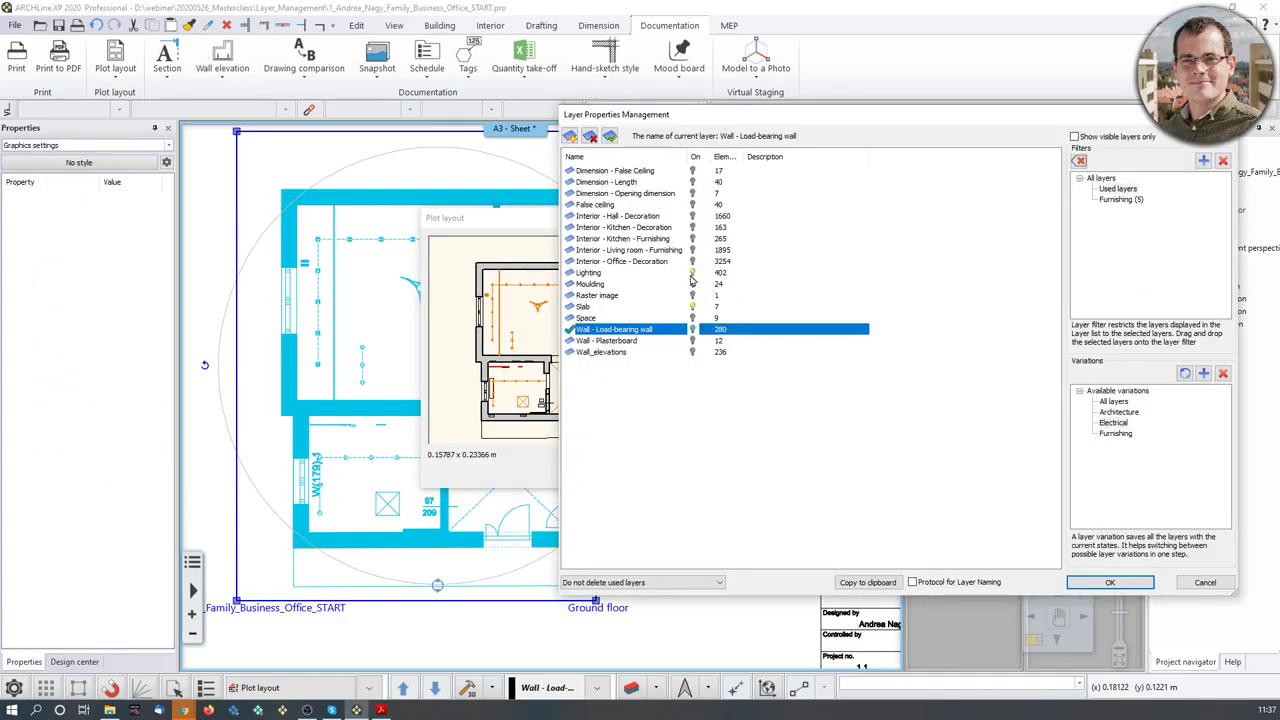
{"action": "left_click", "coordinate": [692, 273]}
{"action": "left_click", "coordinate": [1109, 582]}
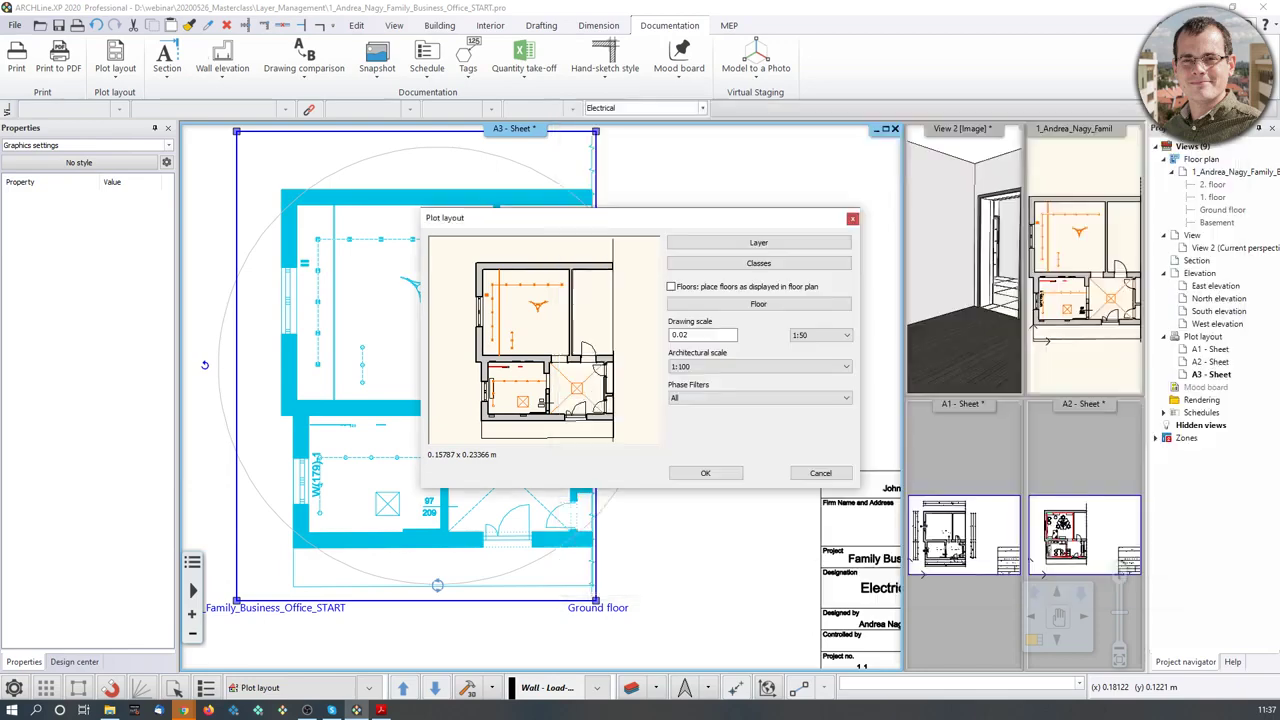
{"action": "left_click", "coordinate": [820, 473]}
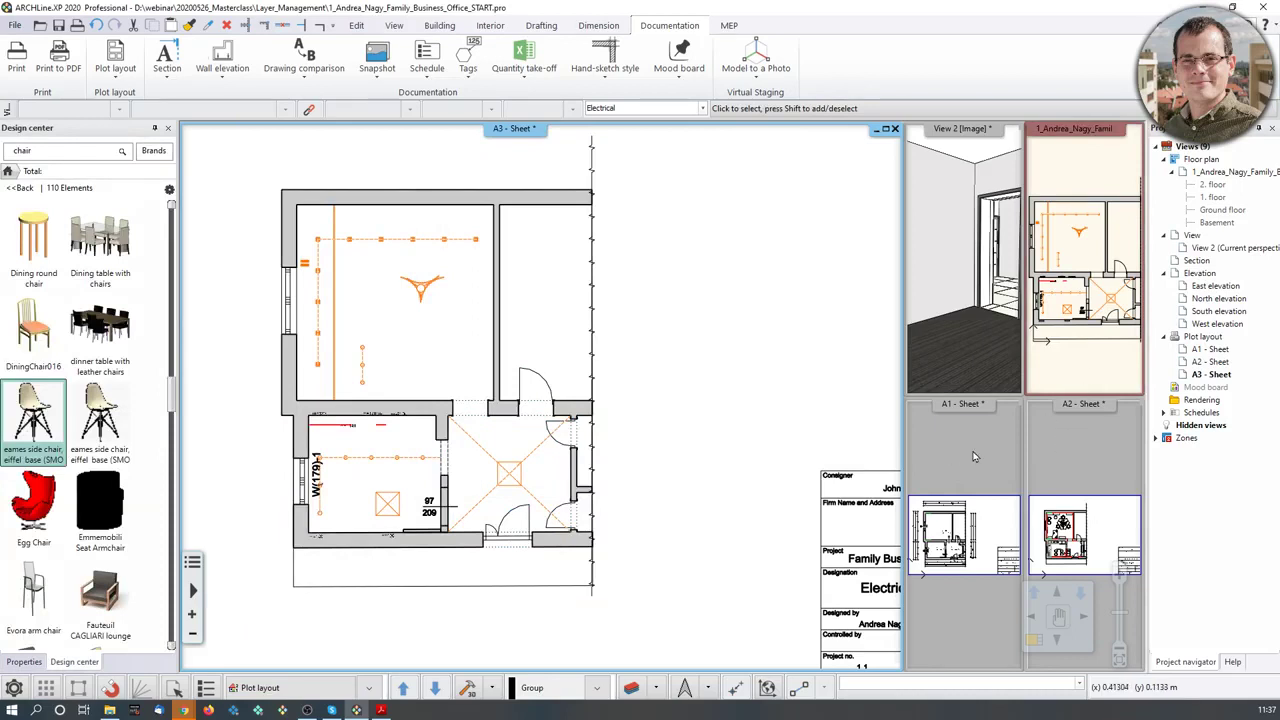
- Examine the Lighting layer's lock setting in the Electrical layer variation of the ground floor plan
{"action": "left_click", "coordinate": [1058, 370]}
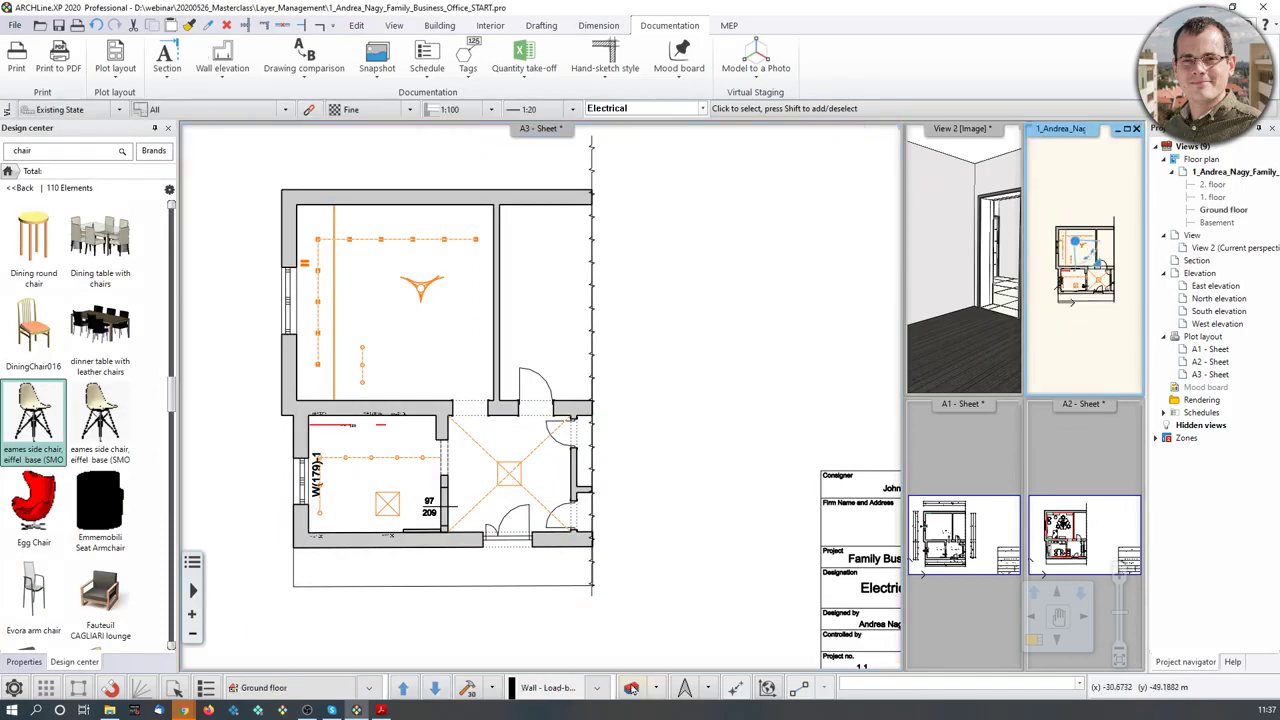
{"action": "left_click", "coordinate": [631, 688]}
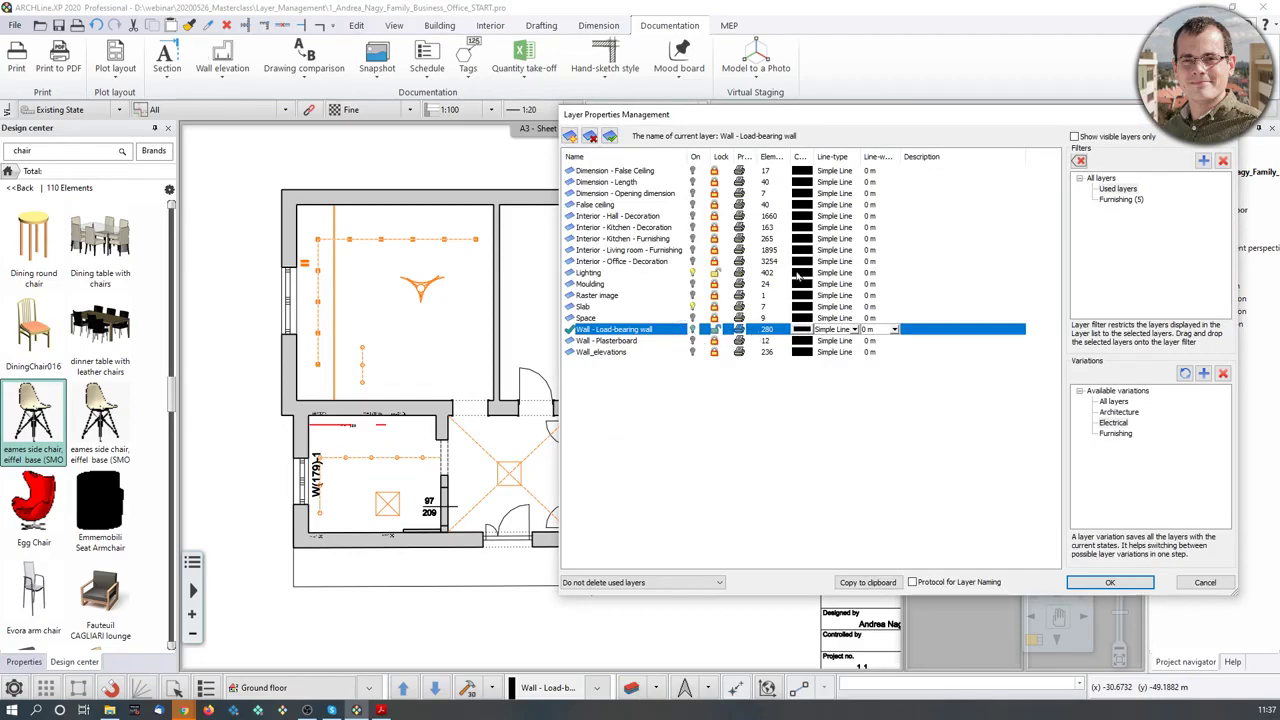
{"action": "left_click", "coordinate": [1113, 423]}
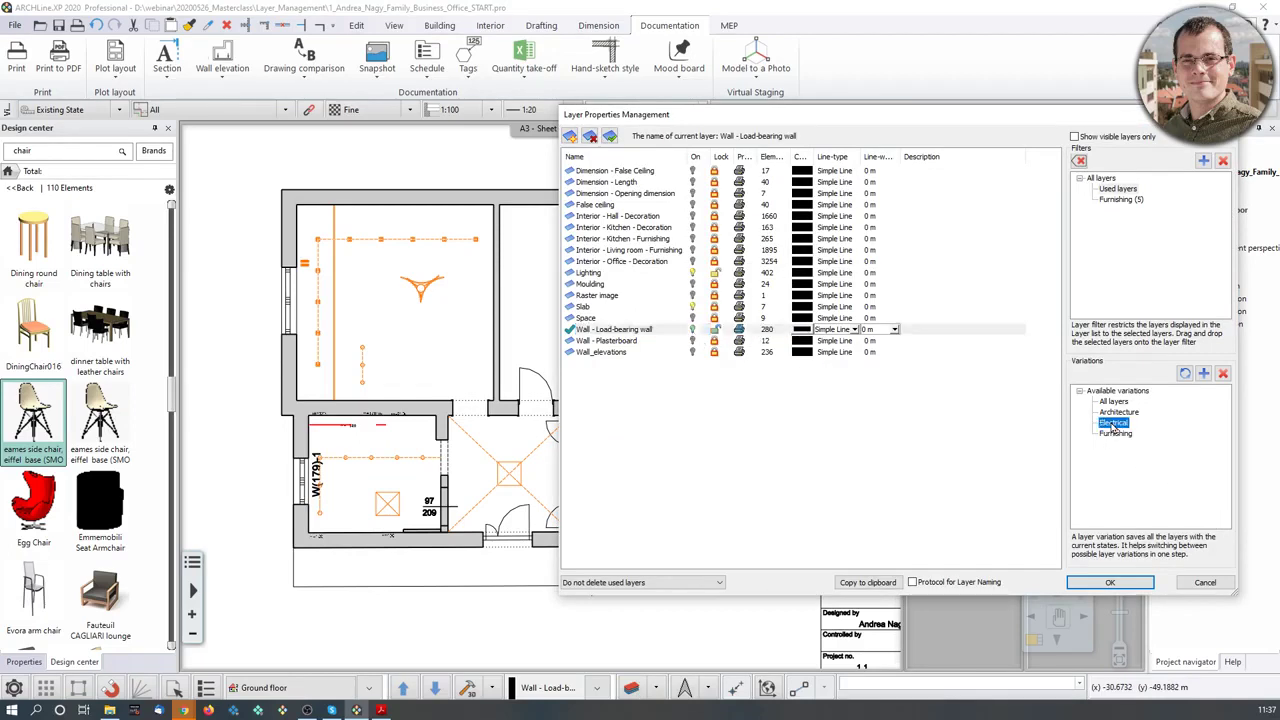
{"action": "left_click", "coordinate": [714, 273]}
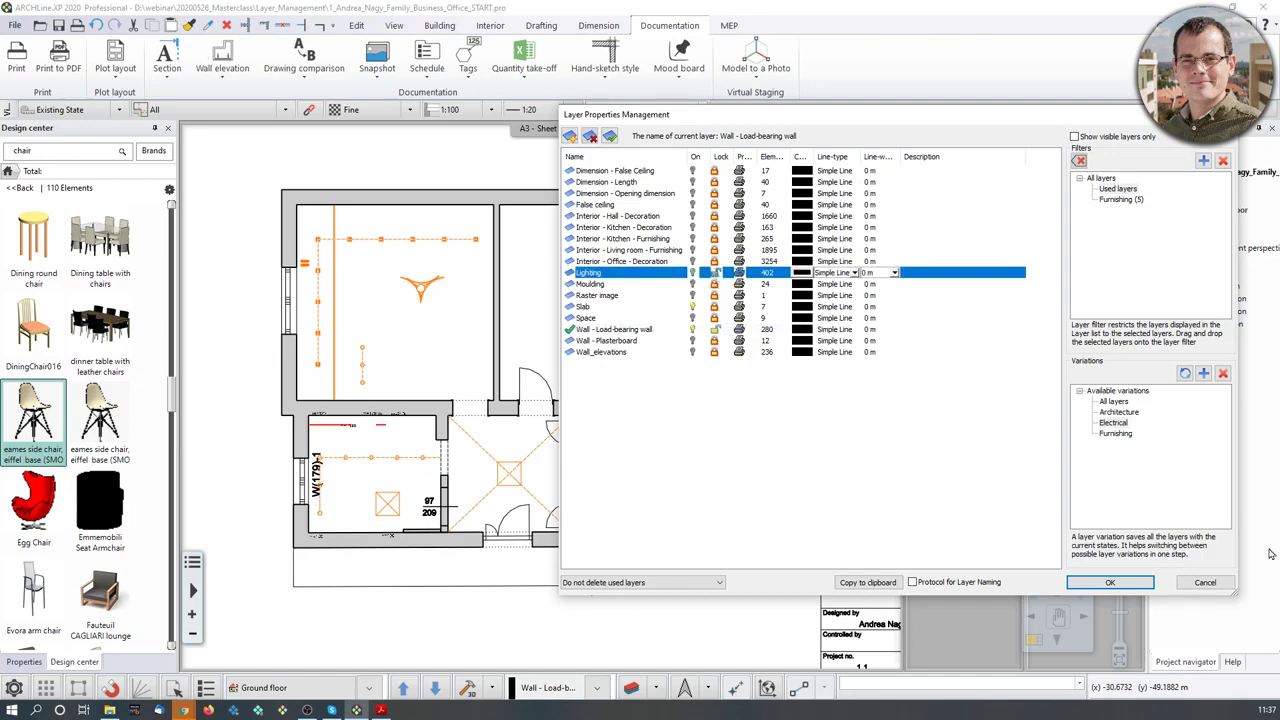
{"action": "left_click", "coordinate": [1128, 583]}
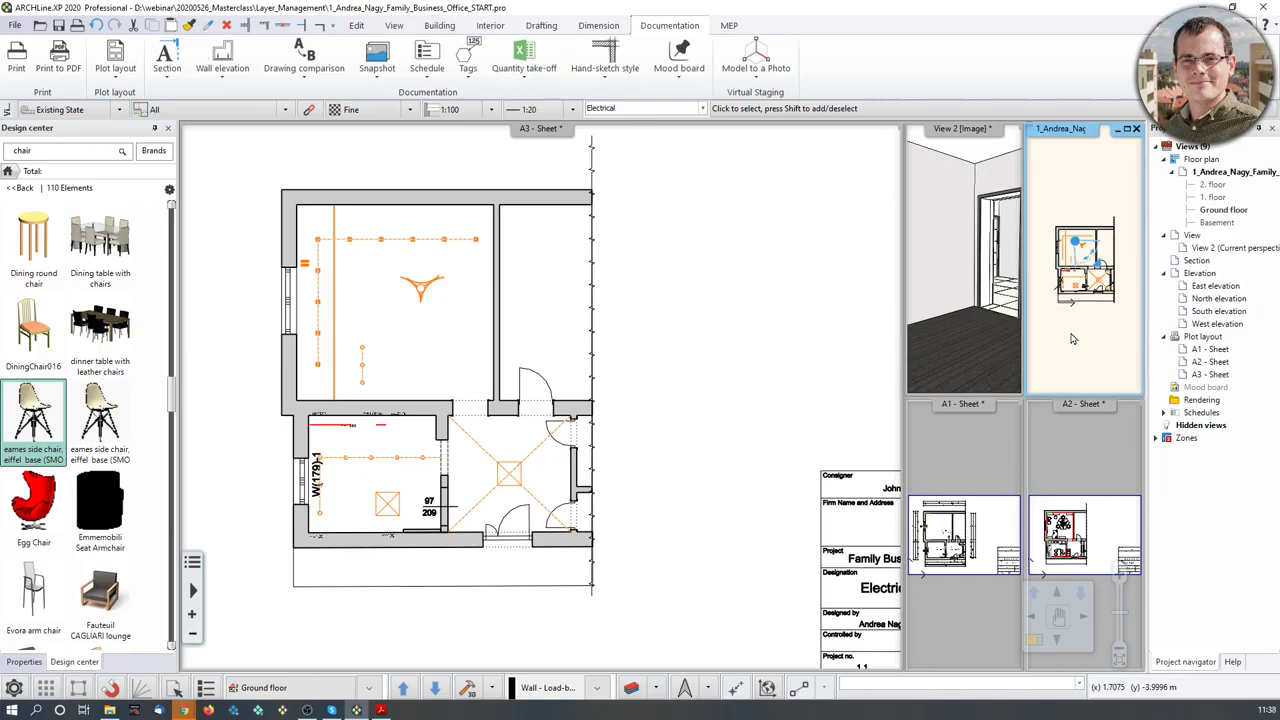
- Turn off printing for the Lighting layer in the floor plan's layer properties and return to the A3 - Sheet
{"action": "left_click", "coordinate": [631, 687]}
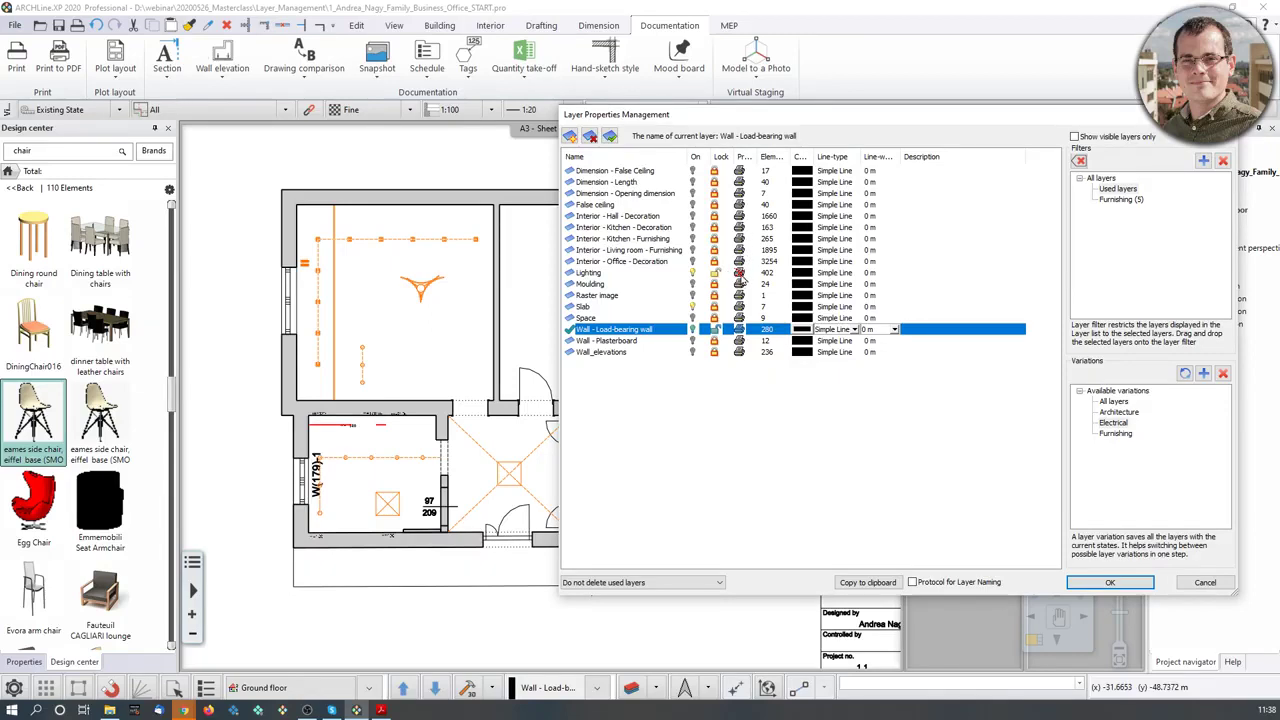
{"action": "left_click", "coordinate": [1139, 586]}
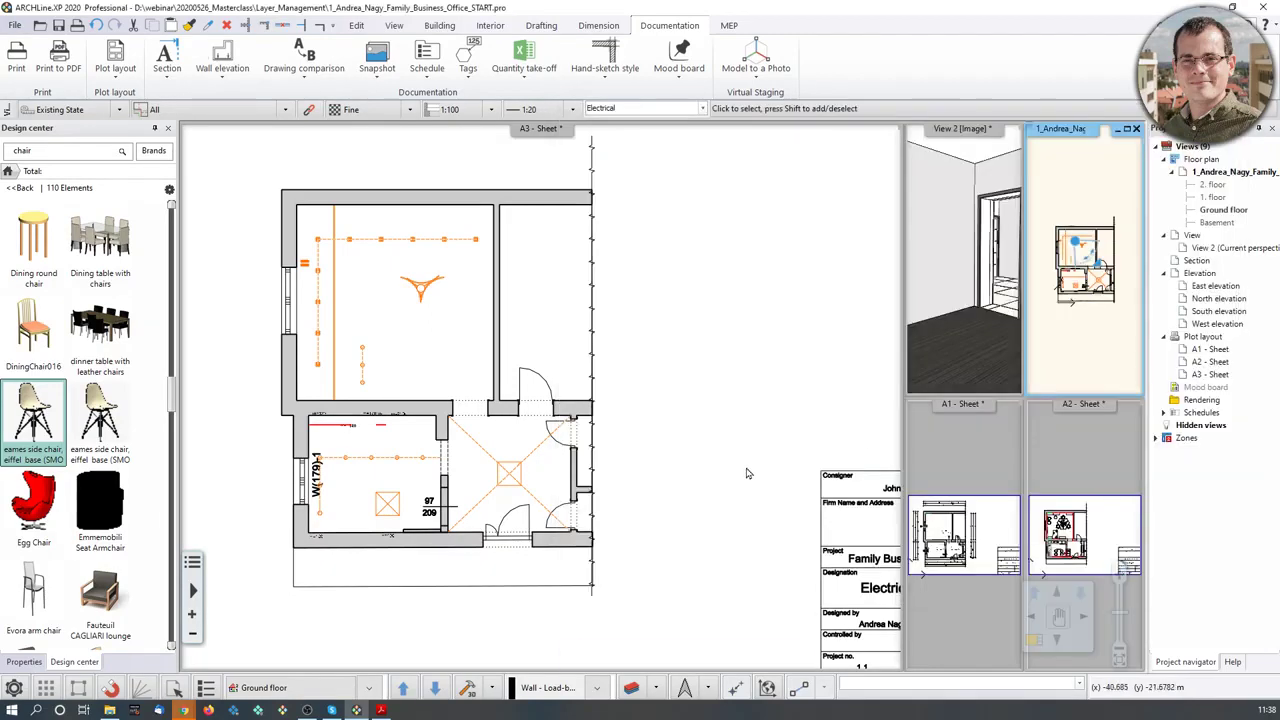
{"action": "left_click", "coordinate": [497, 463]}
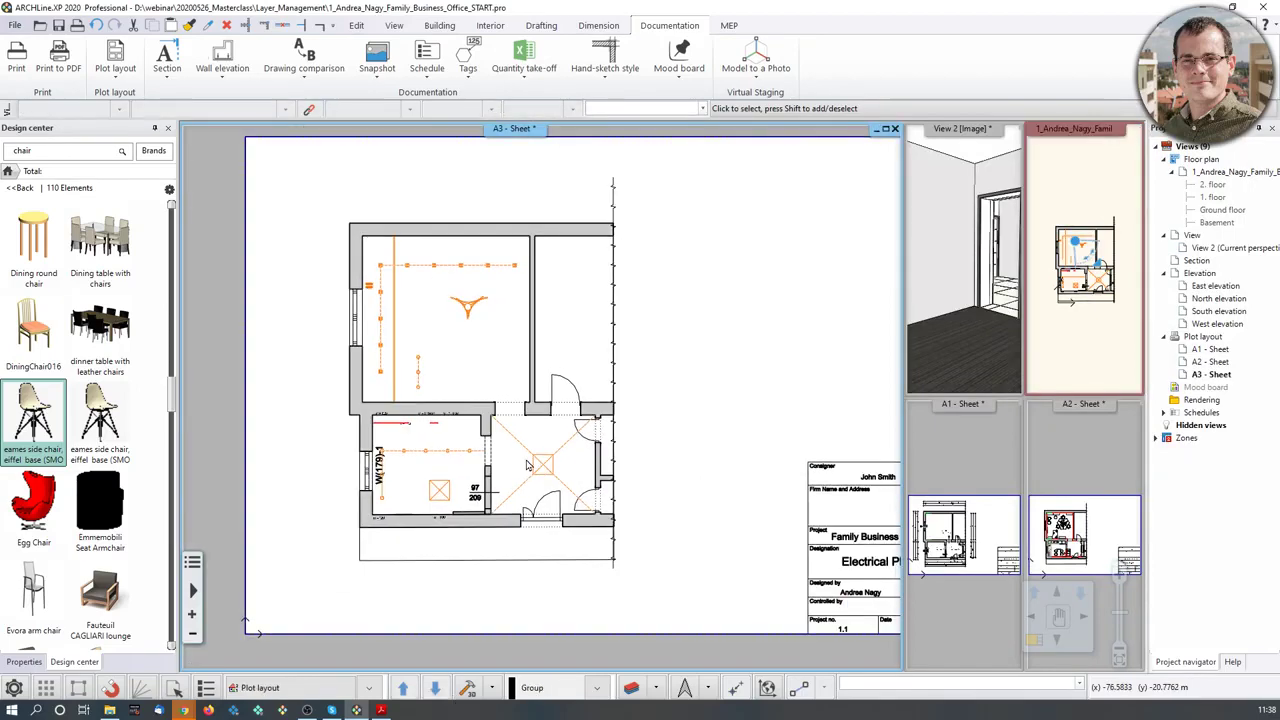
- Switch to Layout_webinar.pdf in Acrobat Reader, view its Architectural Plan page and return to ARCHLine.XP
{"action": "left_click", "coordinate": [380, 710]}
{"action": "scroll", "coordinate": [458, 507], "scroll_direction": "up", "scroll_amount": 2}
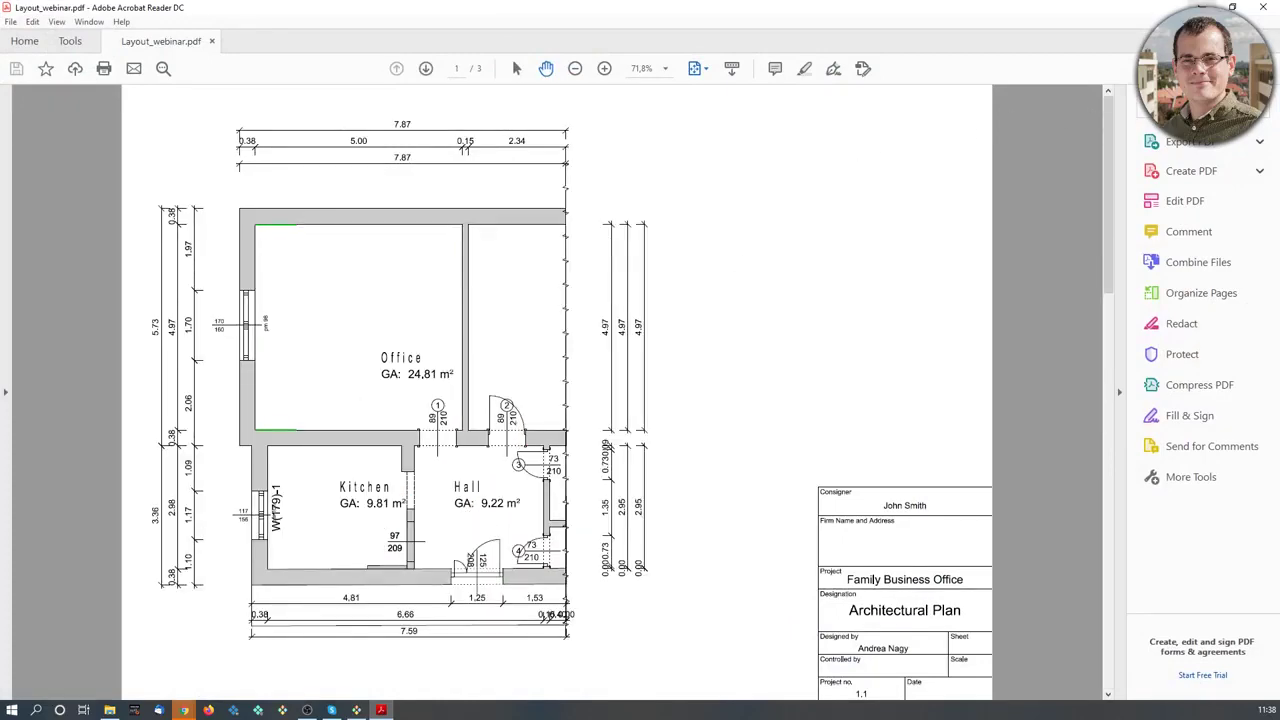
{"action": "key", "text": "alt+Tab"}
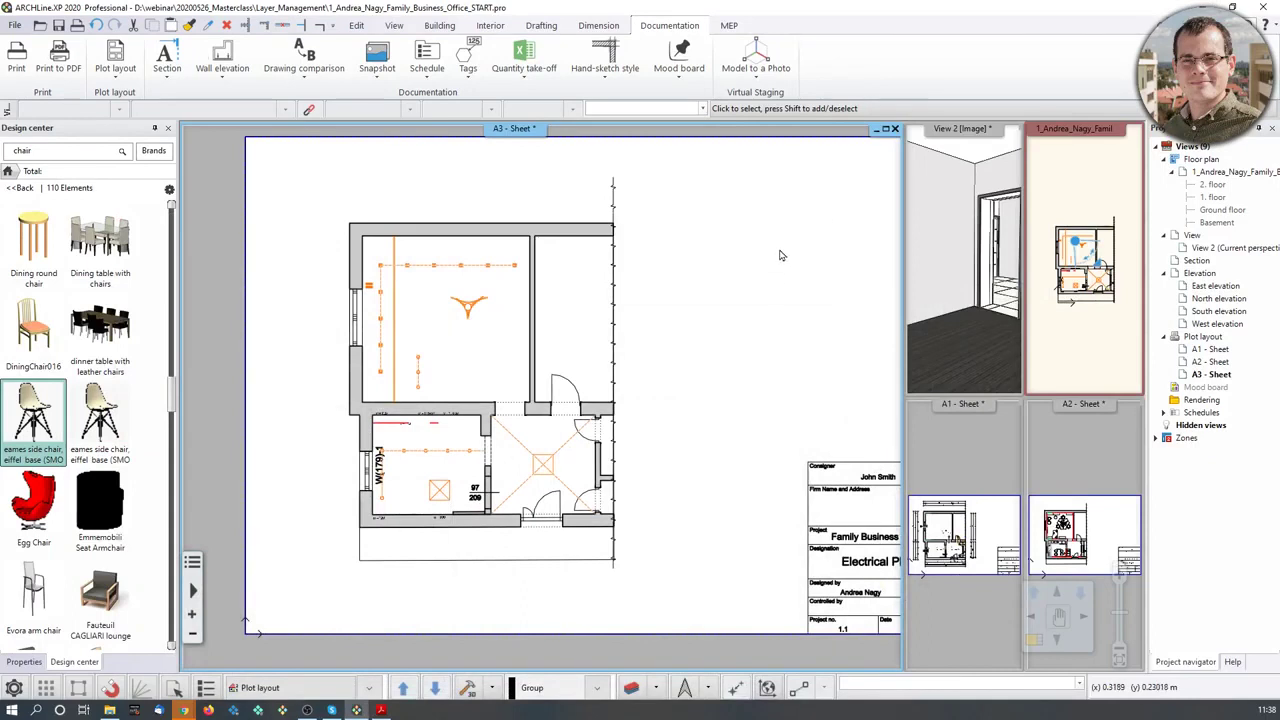
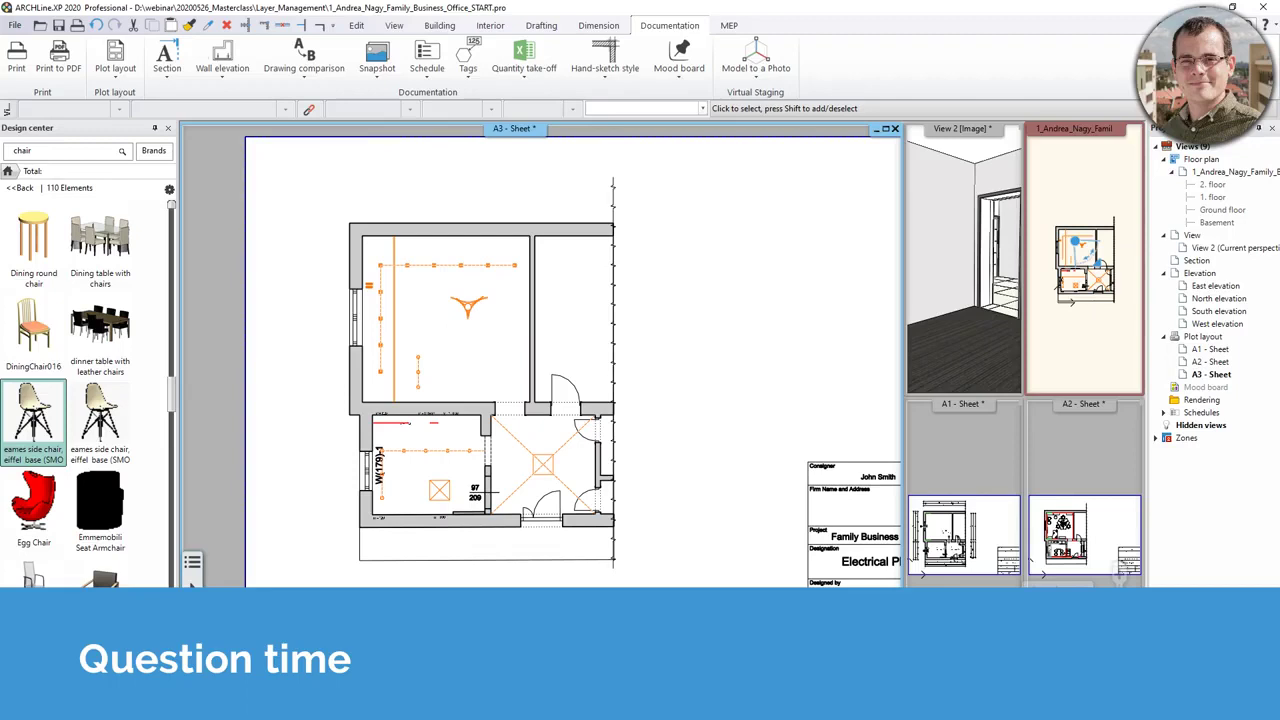
- Check the PDF print settings of the A3 - Sheet, close them without printing and make the ground floor plan the main view
{"action": "left_click", "coordinate": [65, 66]}
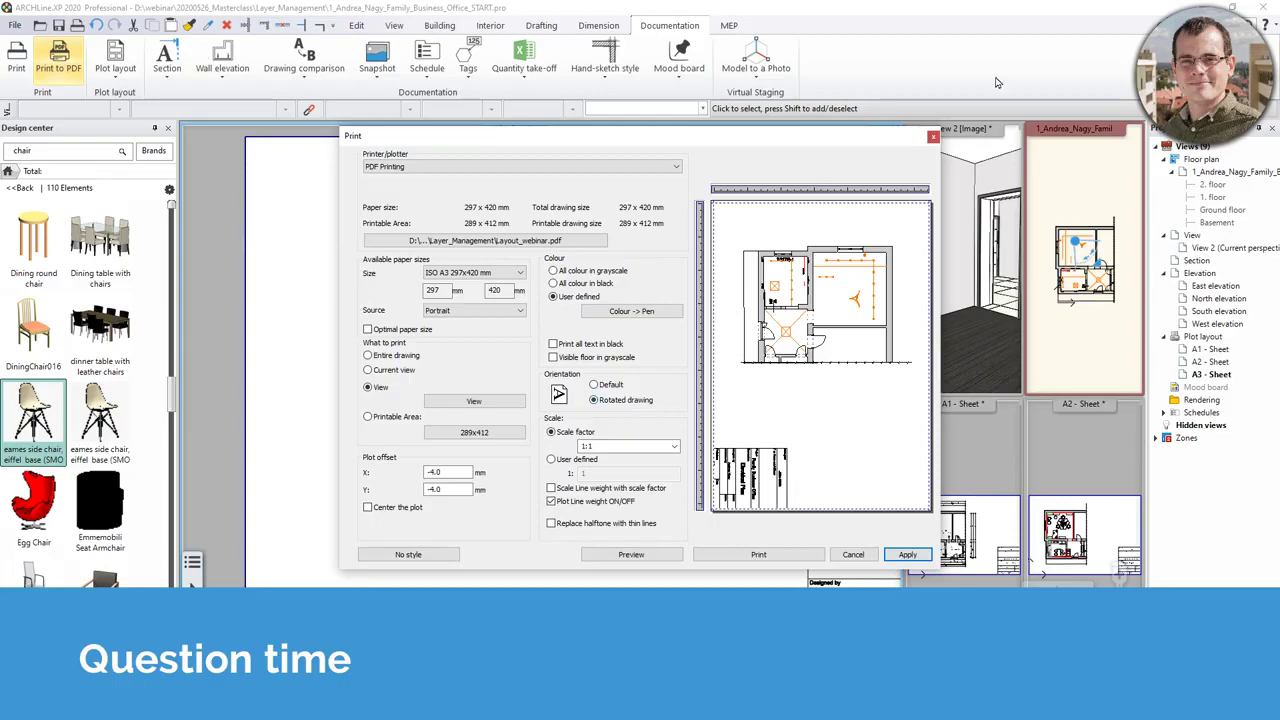
{"action": "left_click", "coordinate": [933, 136]}
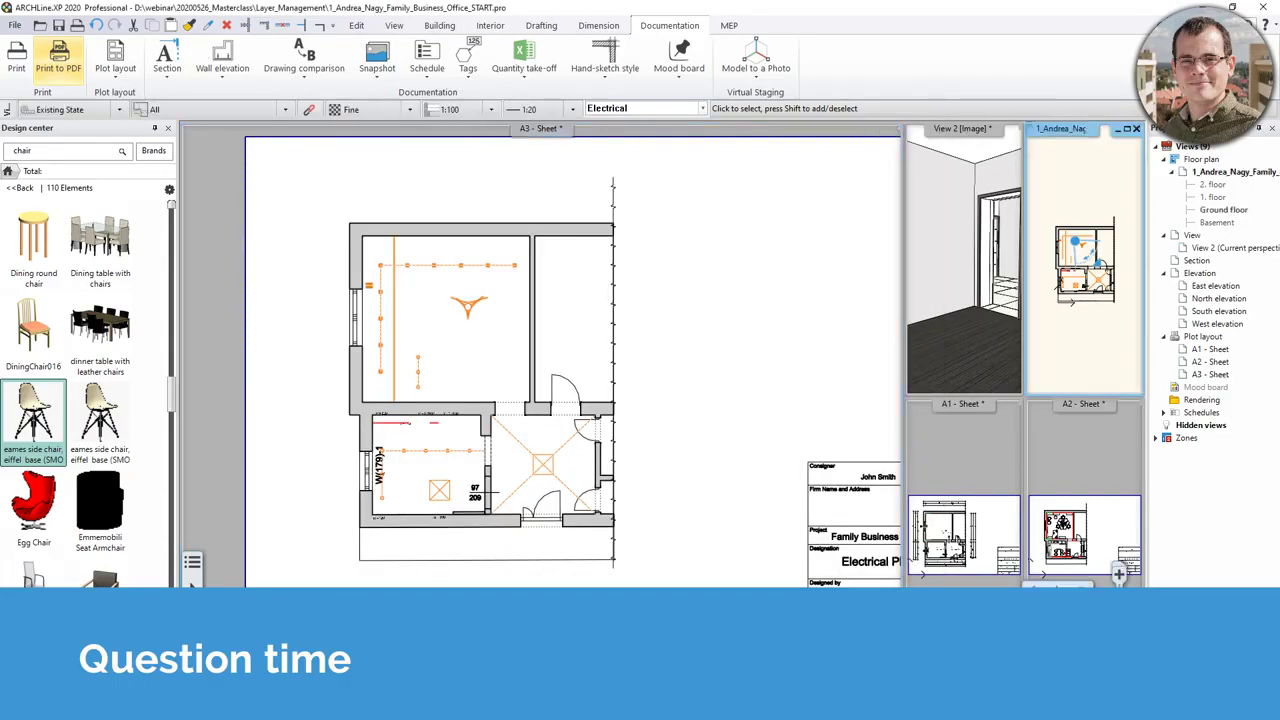
{"action": "left_click", "coordinate": [1080, 262]}
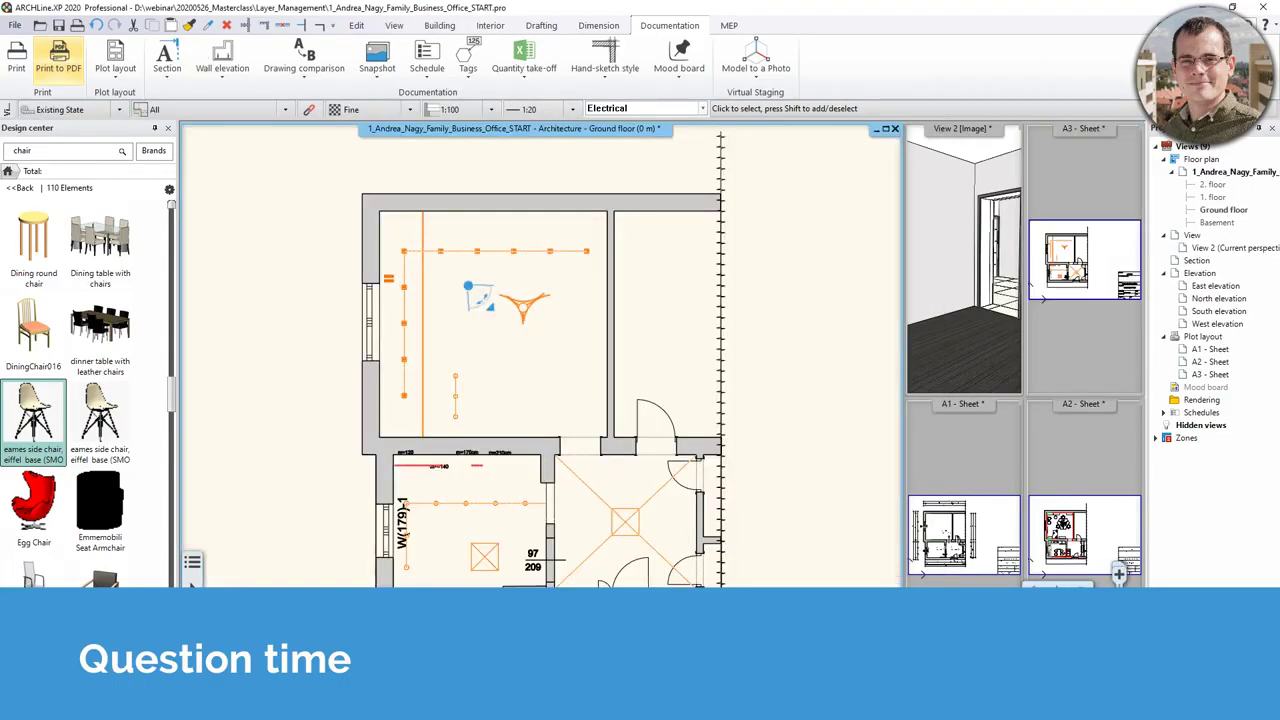
- Draw a horizontal wall in the 140mm Blockwork composite style in the empty area east of the building
{"action": "left_click", "coordinate": [439, 25]}
{"action": "left_click", "coordinate": [76, 58]}
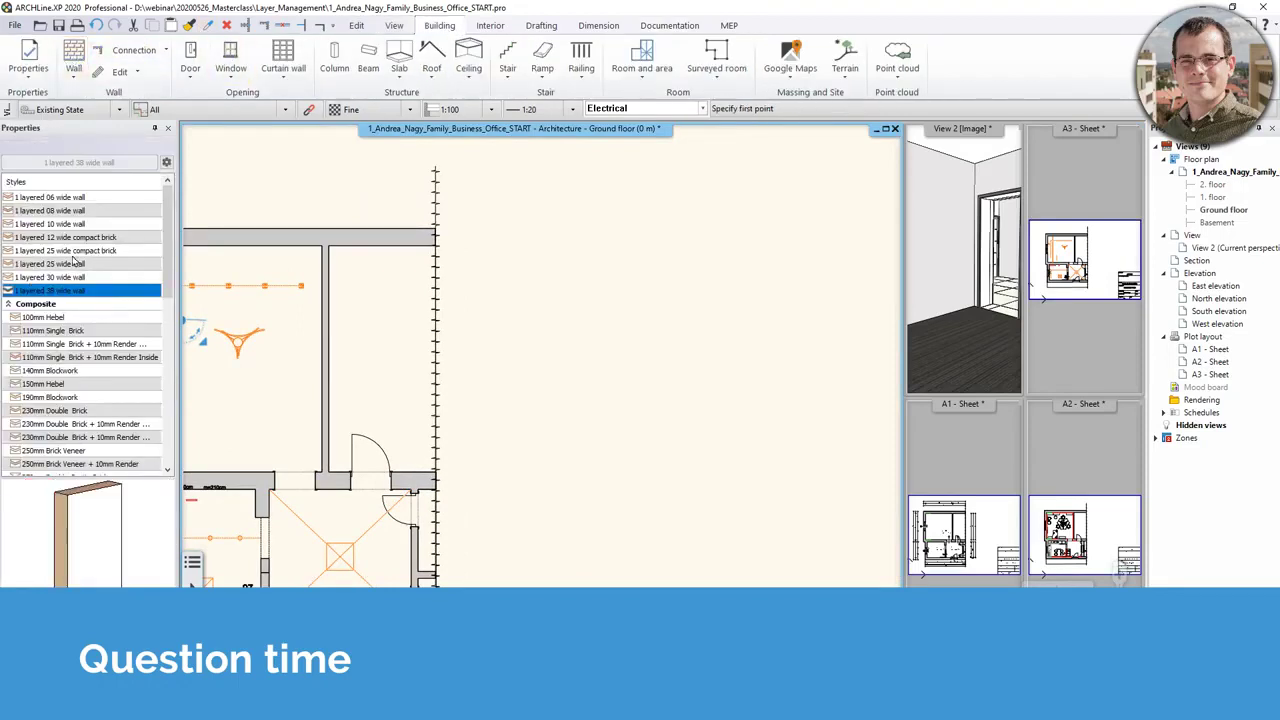
{"action": "left_click", "coordinate": [70, 357]}
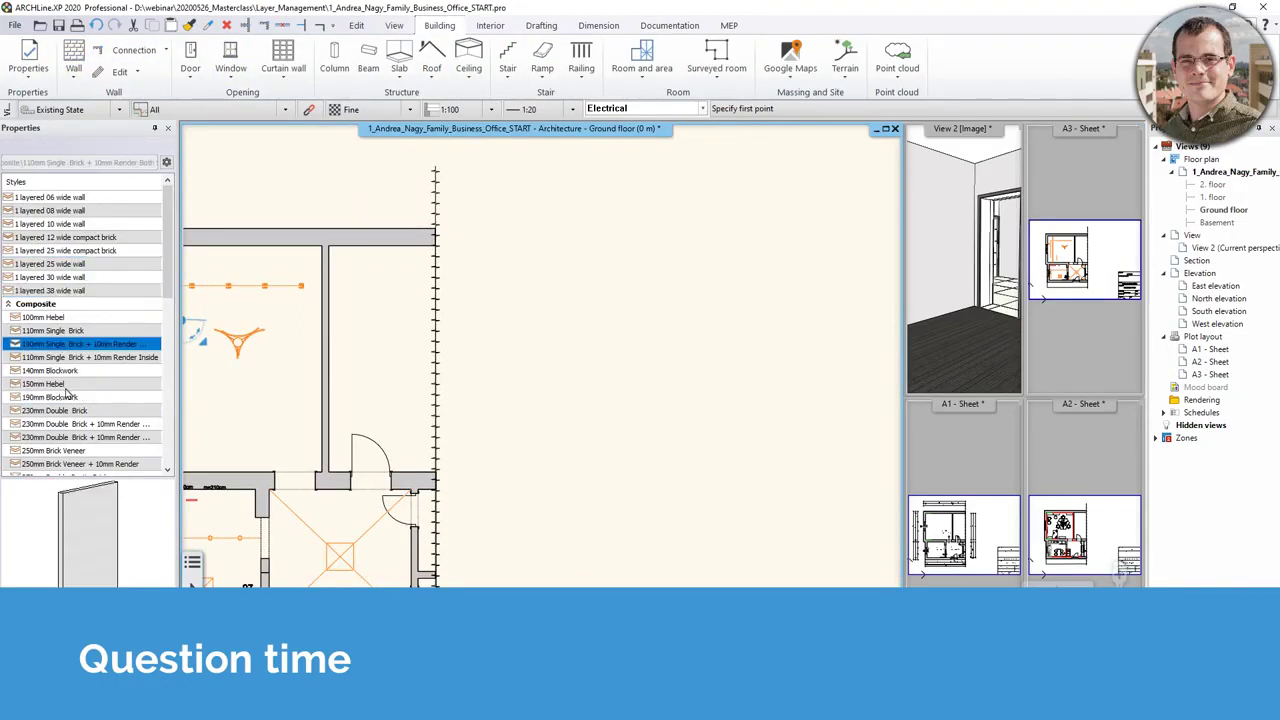
{"action": "left_click", "coordinate": [58, 371]}
{"action": "left_click", "coordinate": [505, 347]}
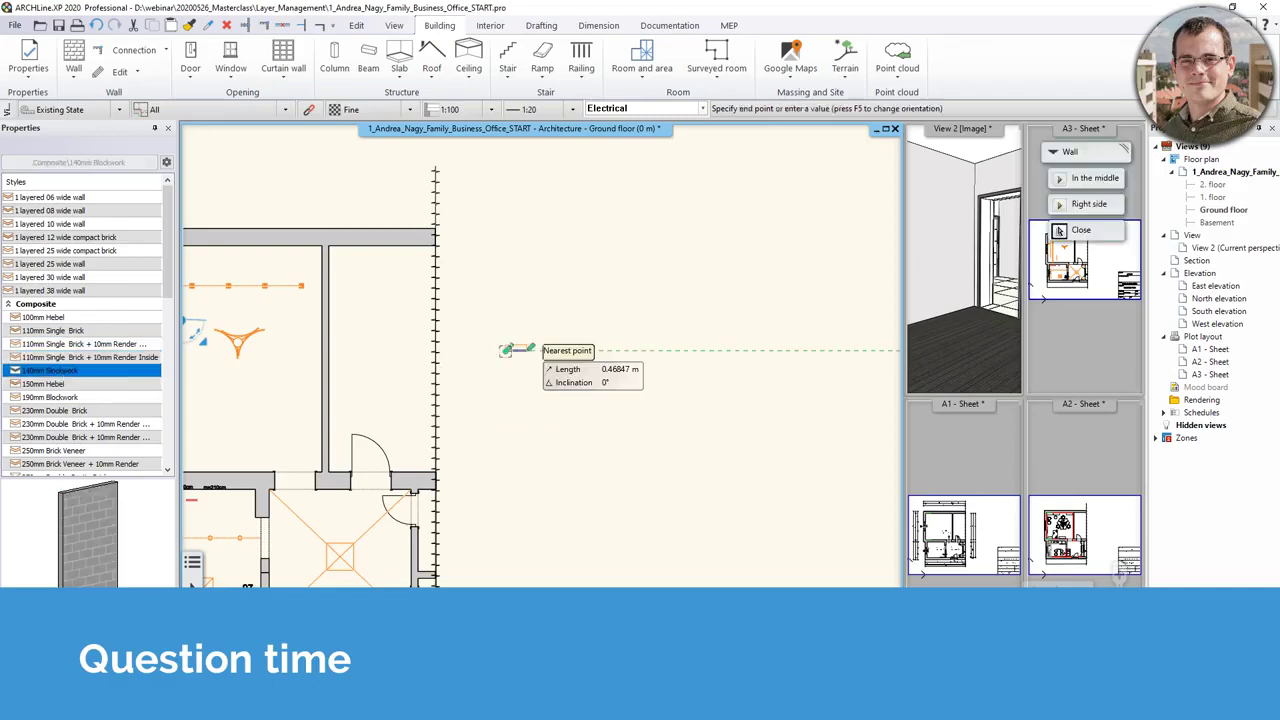
{"action": "left_click", "coordinate": [730, 347]}
{"action": "key", "text": "Escape"}
- Draw a horizontal wall about 5.75 m long in the 90mm Stud + 75mm Foam Render Both Sides style below the blockwork wall
{"action": "left_click", "coordinate": [80, 437]}
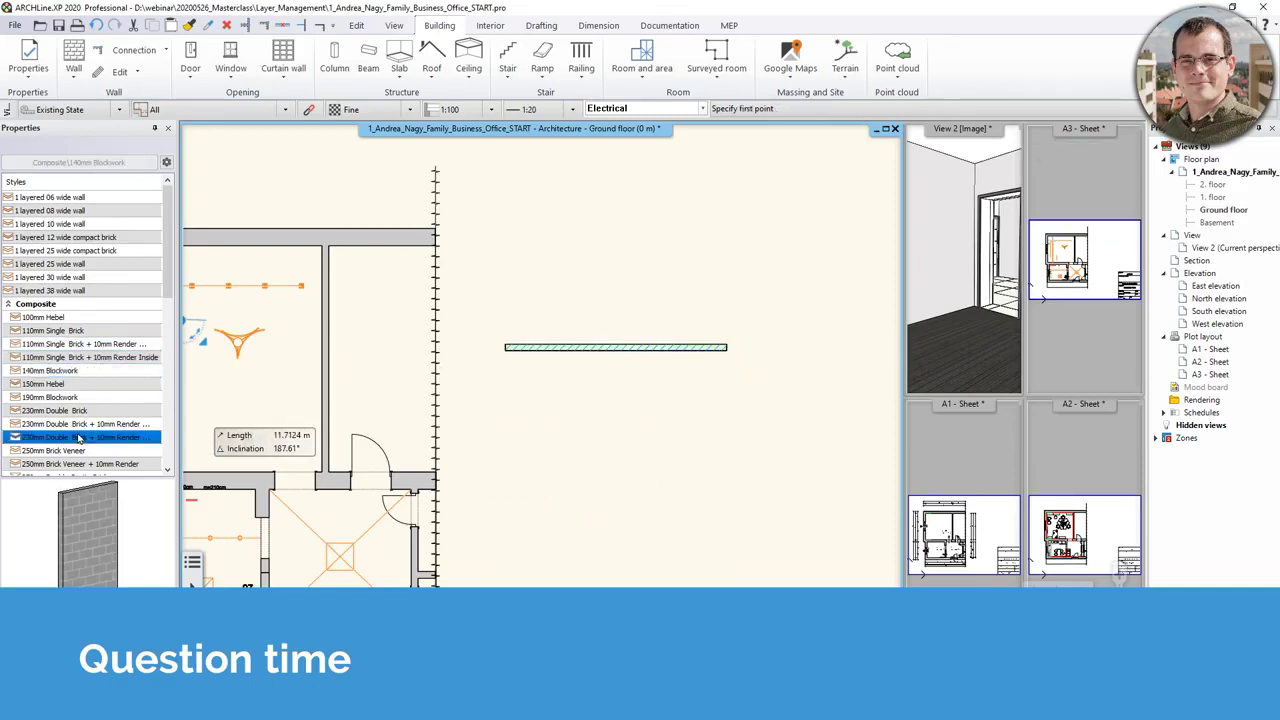
{"action": "scroll", "coordinate": [102, 420], "scroll_direction": "down", "scroll_amount": 2}
{"action": "scroll", "coordinate": [102, 420], "scroll_direction": "down", "scroll_amount": 4}
{"action": "left_click", "coordinate": [85, 424]}
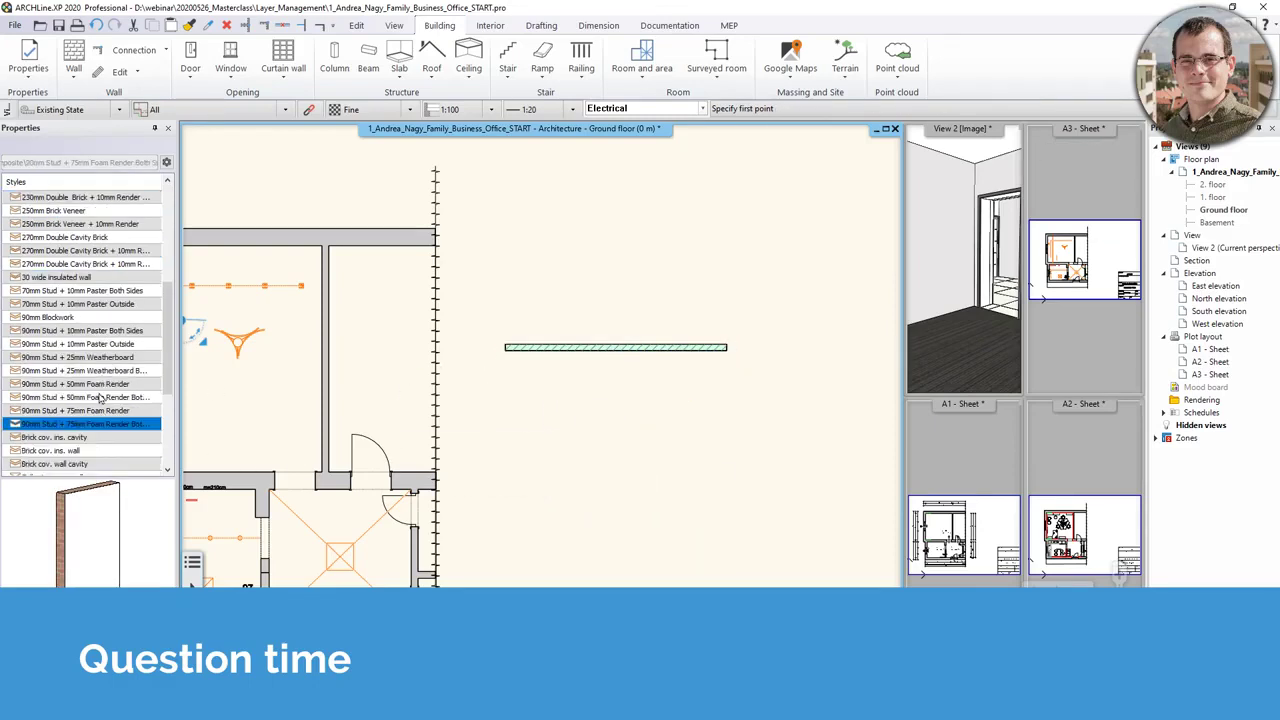
{"action": "left_click", "coordinate": [474, 405]}
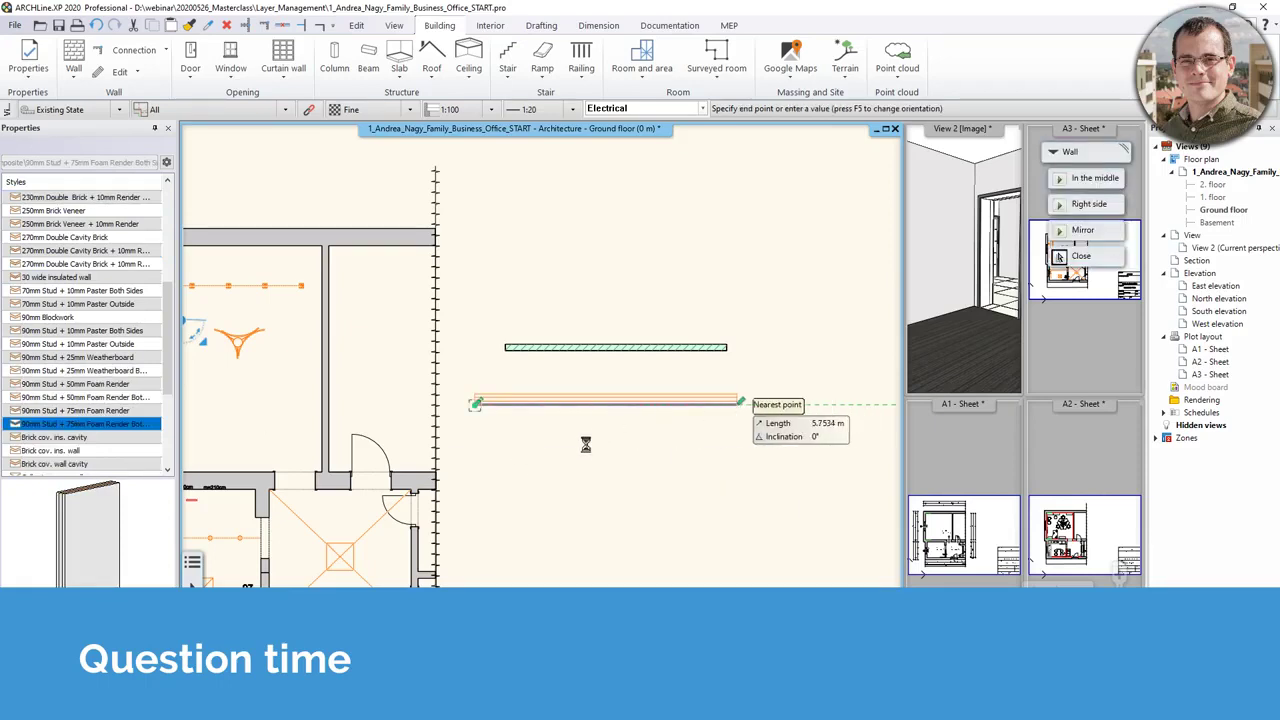
{"action": "left_click", "coordinate": [740, 402]}
{"action": "key", "text": "Escape"}
{"action": "key", "text": "Escape"}
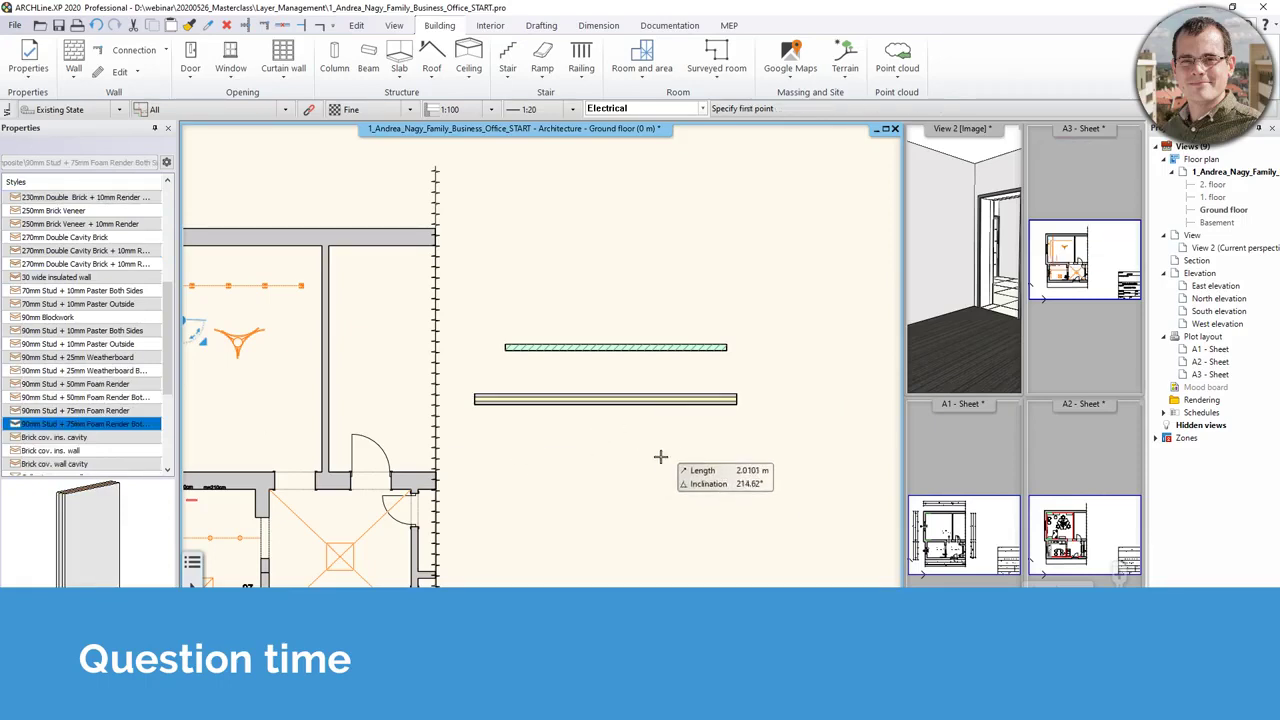
- Start the Line tool and preview the Dotted line 0.7, Normal 0.35, Normal 0.7 and Dotted line 0.35 styles
{"action": "left_click", "coordinate": [541, 25]}
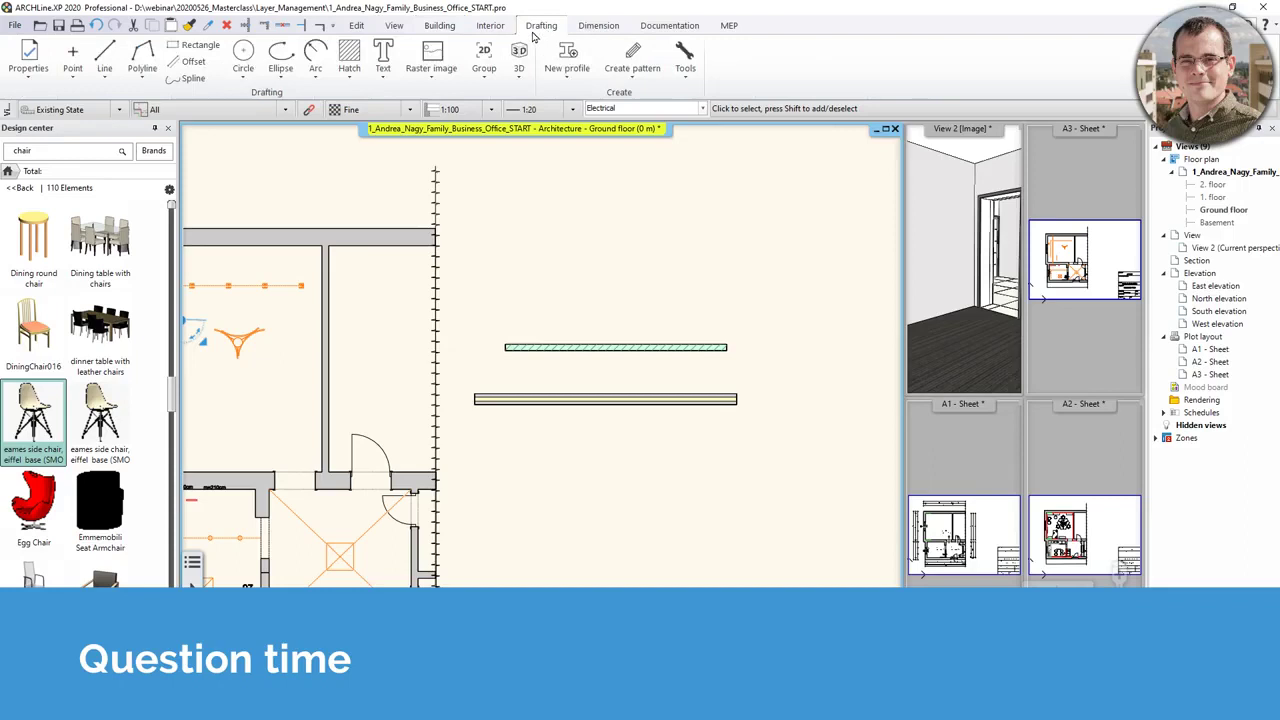
{"action": "left_click", "coordinate": [104, 58]}
{"action": "left_click", "coordinate": [68, 279]}
{"action": "left_click", "coordinate": [58, 330]}
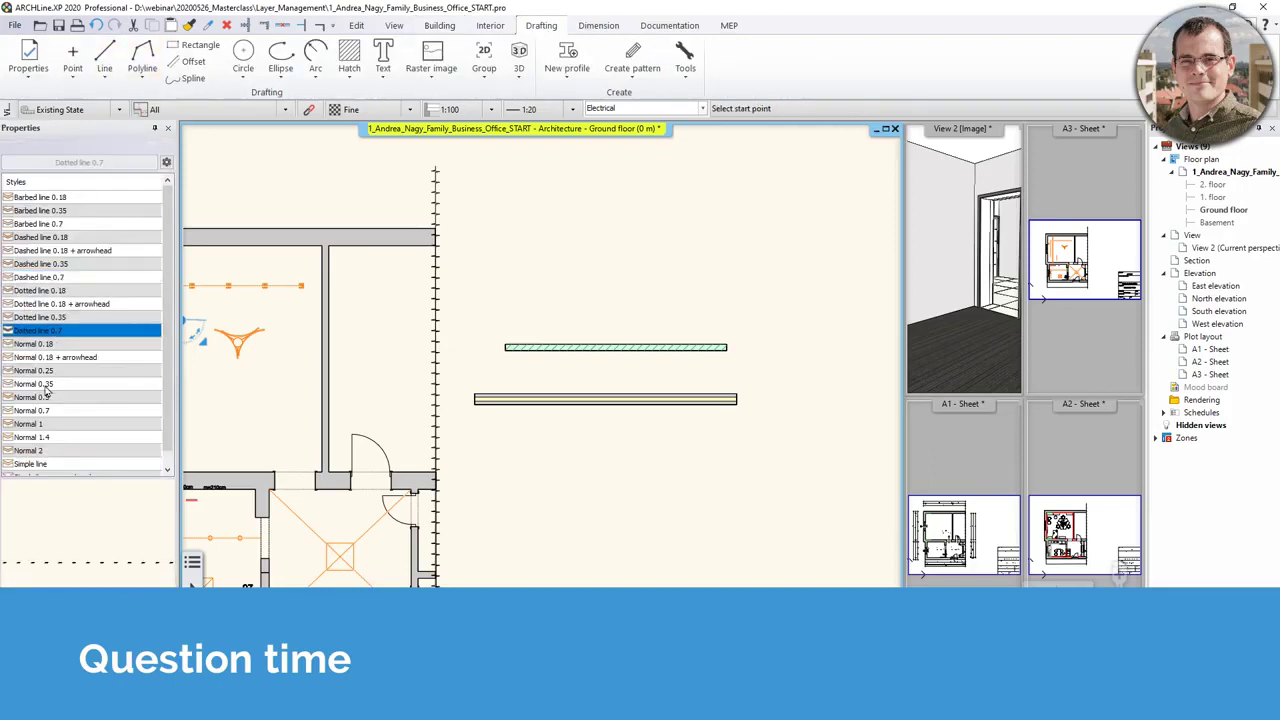
{"action": "left_click", "coordinate": [46, 384]}
{"action": "left_click", "coordinate": [65, 410]}
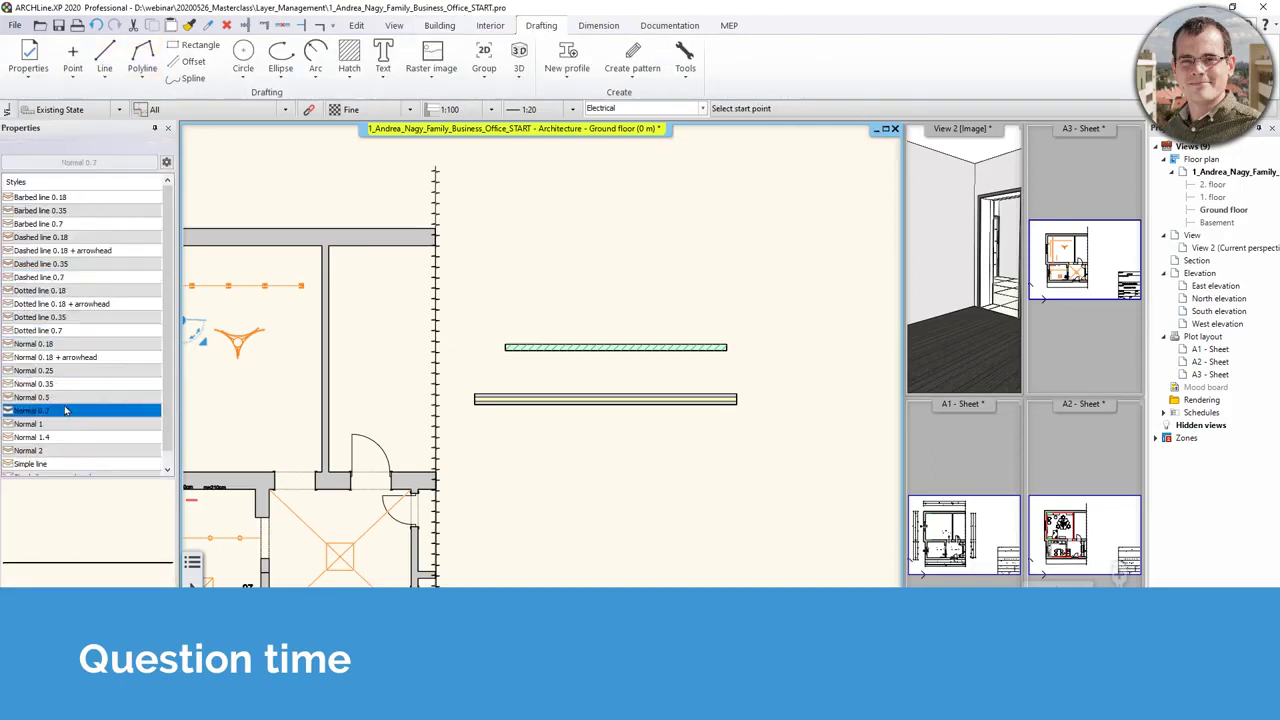
{"action": "left_click", "coordinate": [93, 317]}
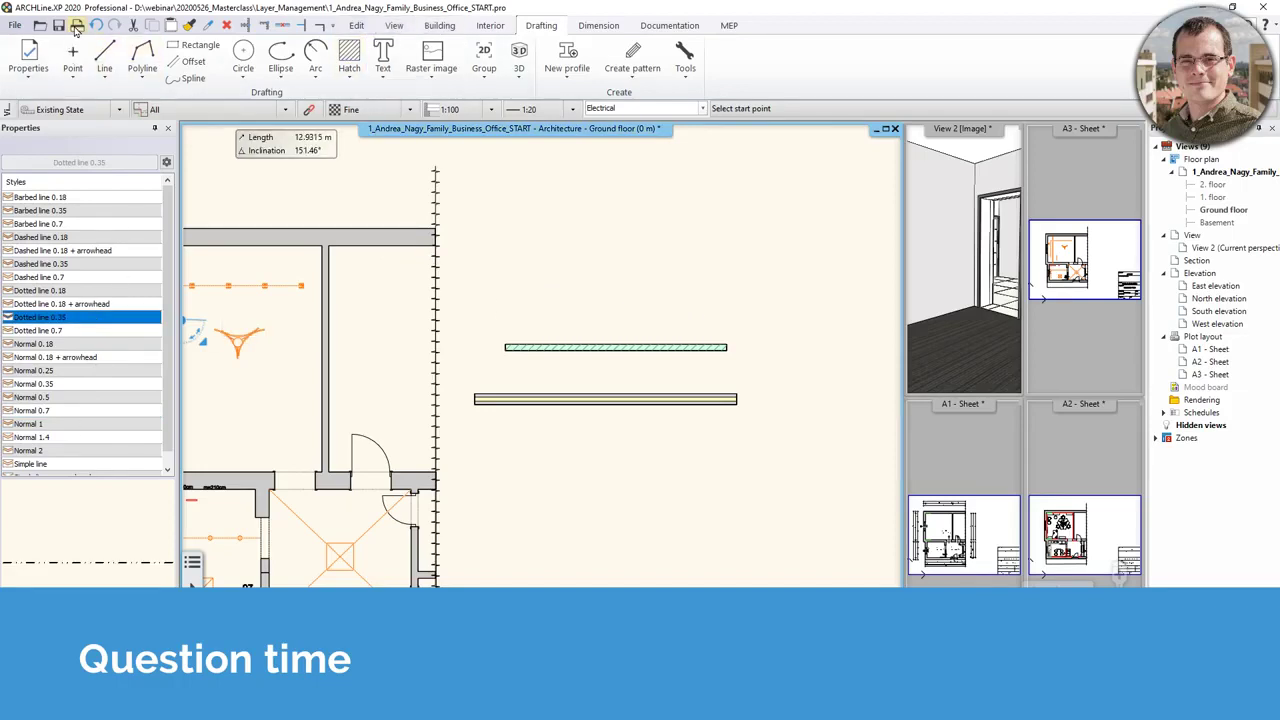
- Open the floor plan's PDF print settings, set the paper size to ISO A1 594x841 mm and keep PDF Printing as the printer
{"action": "left_click", "coordinate": [17, 26]}
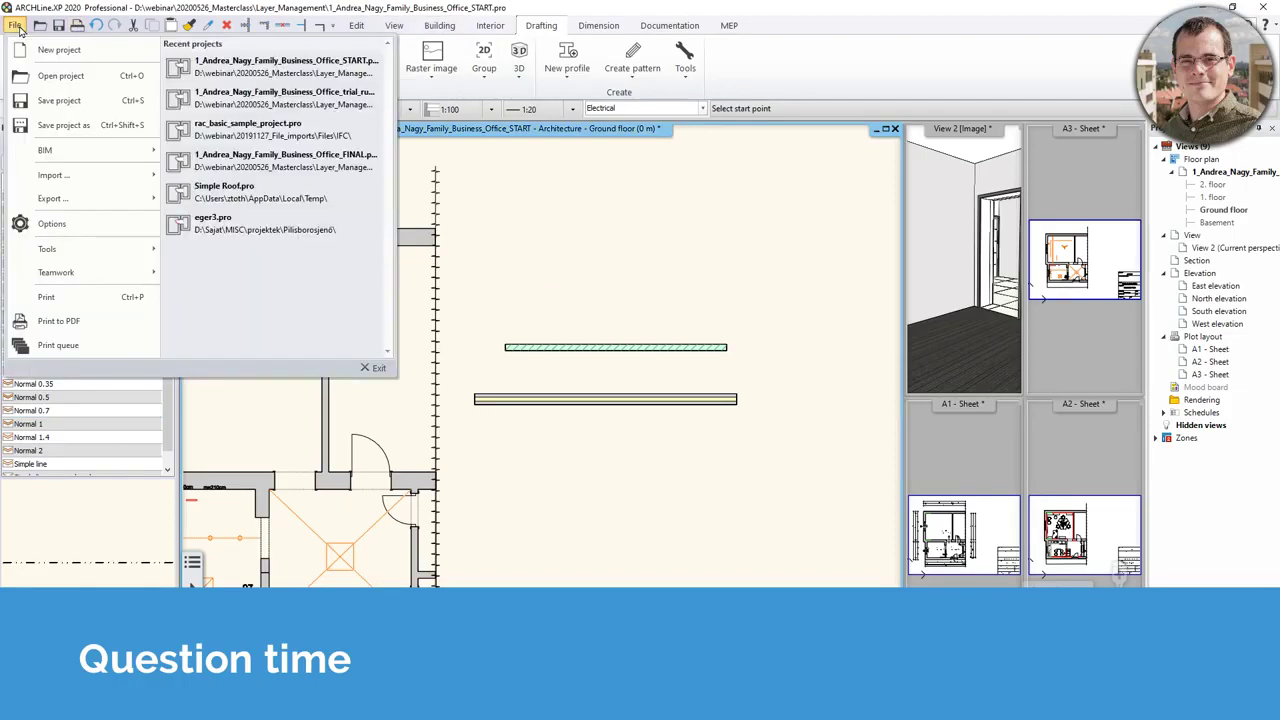
{"action": "left_click", "coordinate": [42, 322]}
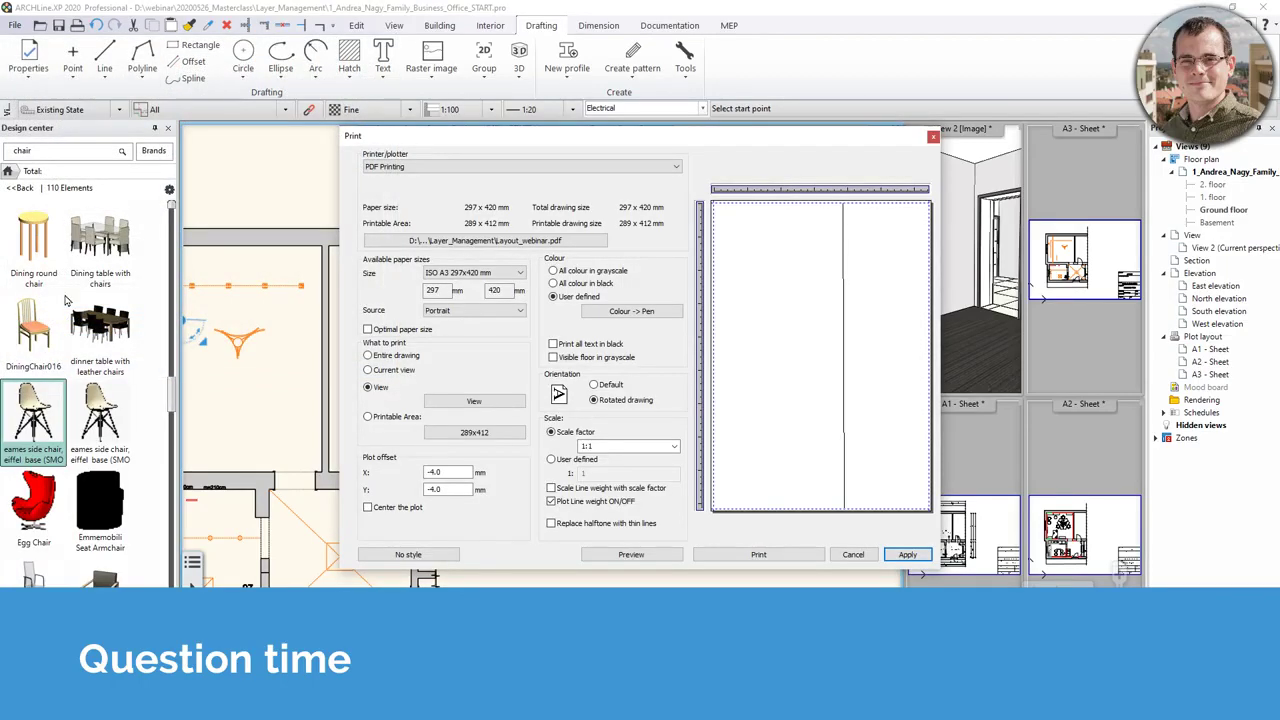
{"action": "left_click", "coordinate": [473, 272]}
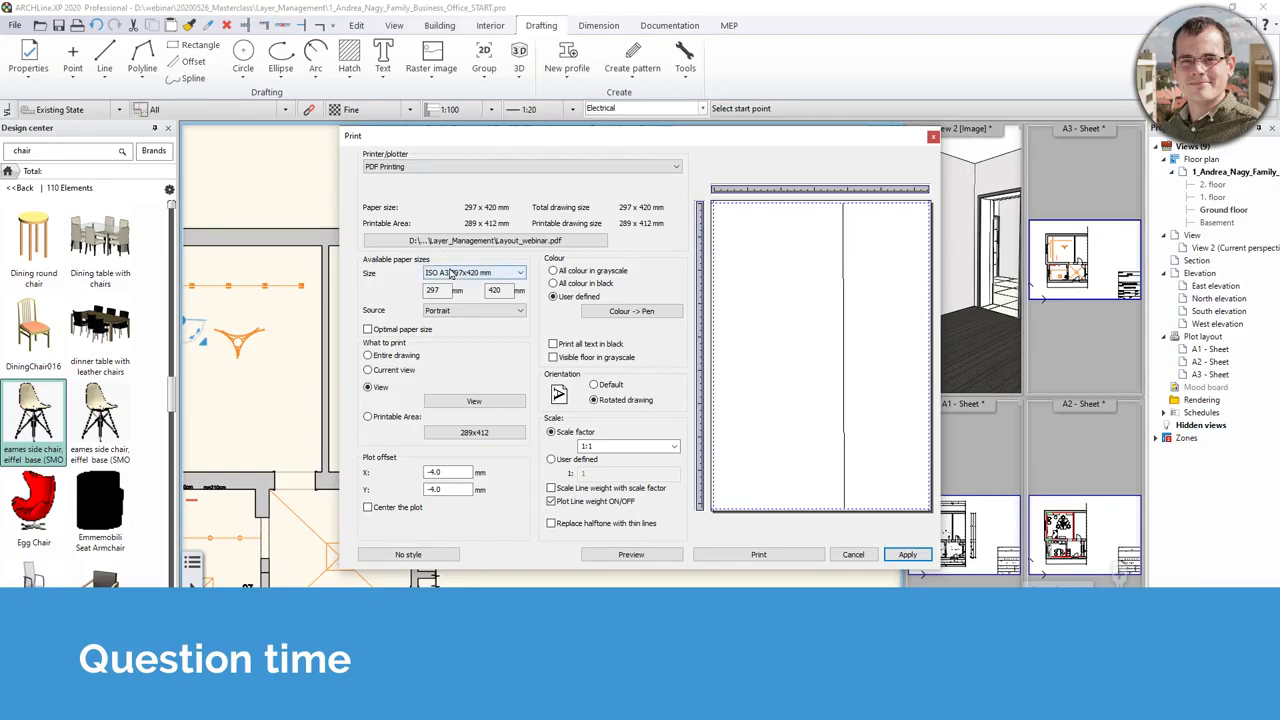
{"action": "left_click", "coordinate": [470, 318]}
{"action": "left_click", "coordinate": [463, 166]}
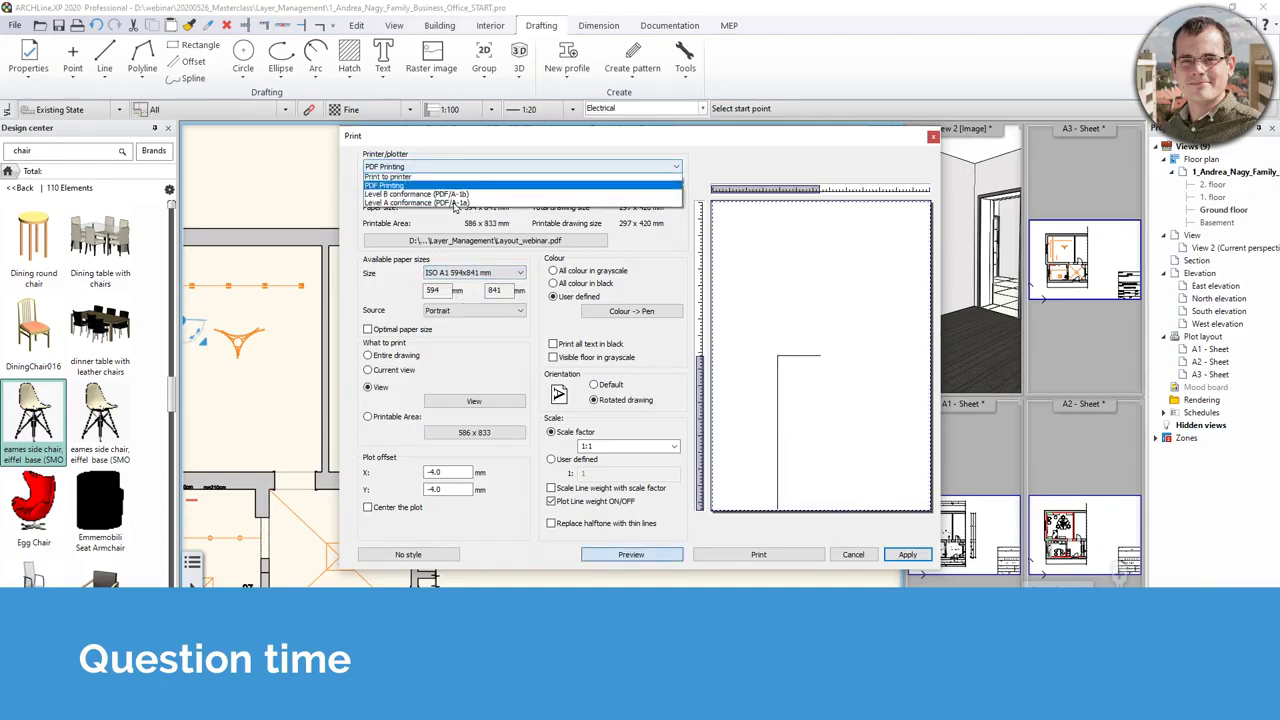
{"action": "left_click", "coordinate": [463, 190]}
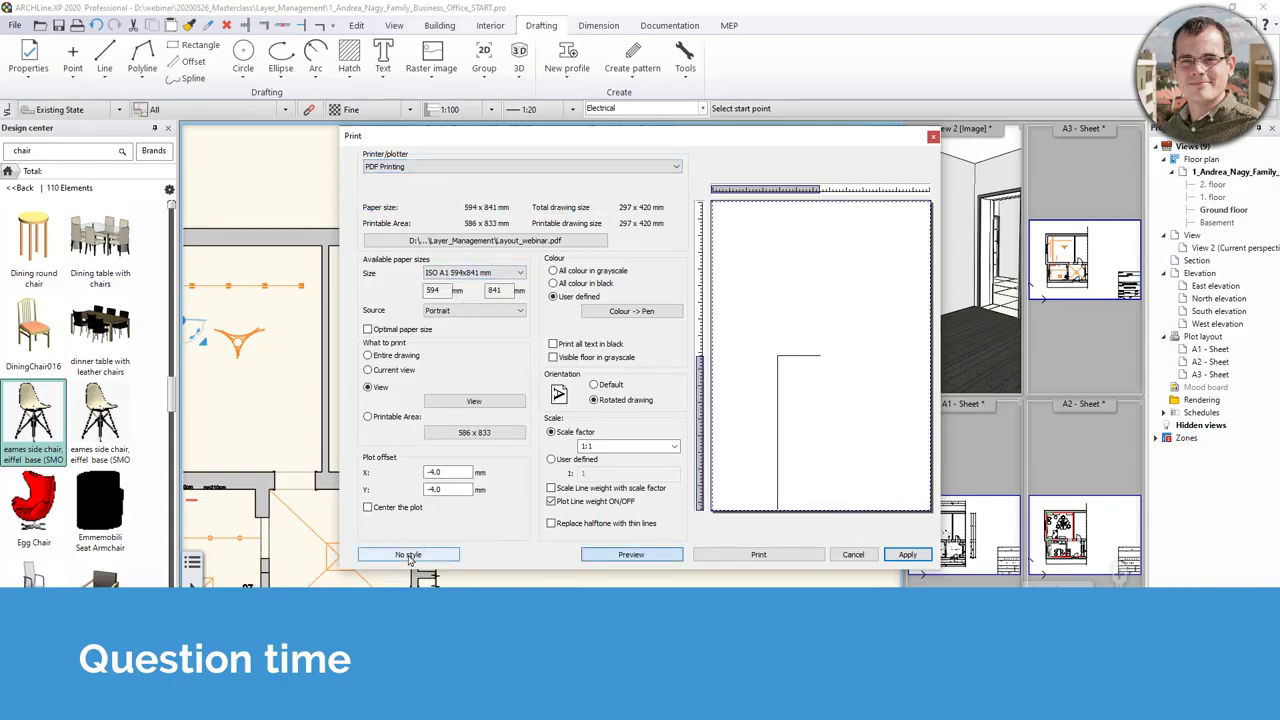
- Look at the available print styles and close the print settings without printing
{"action": "left_click", "coordinate": [408, 554]}
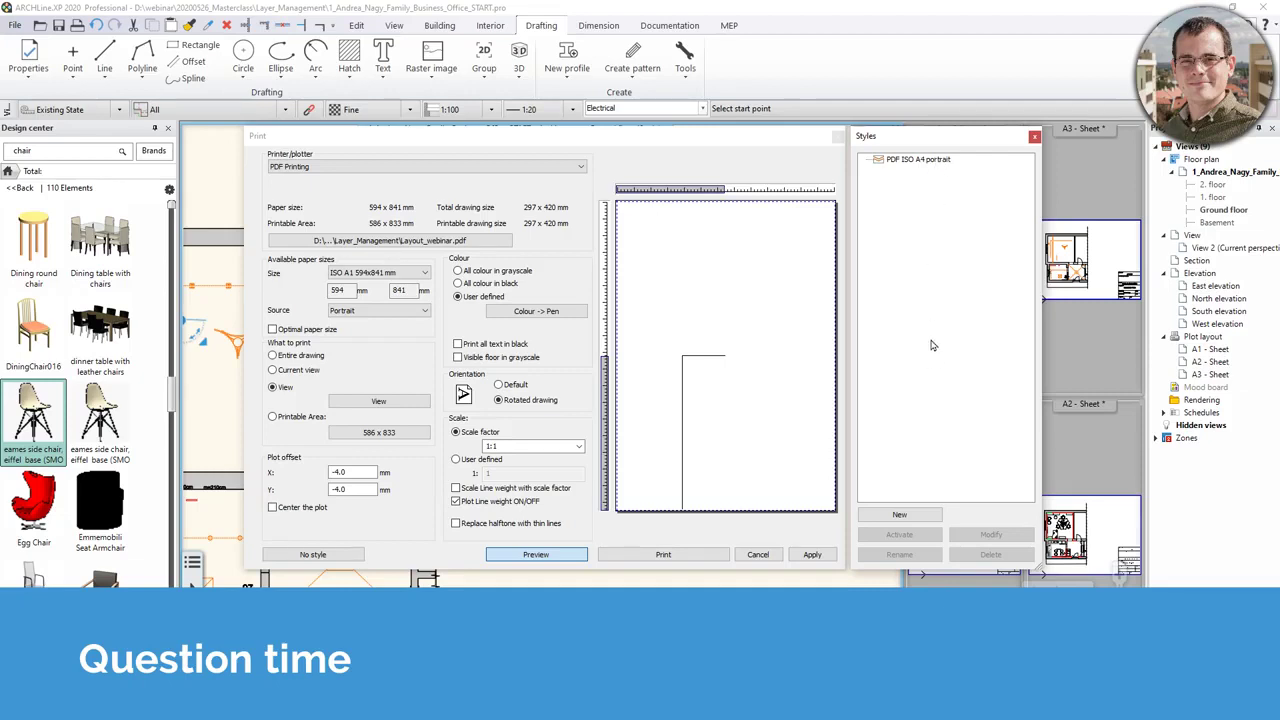
{"action": "left_click", "coordinate": [1034, 136]}
{"action": "left_click", "coordinate": [838, 136]}
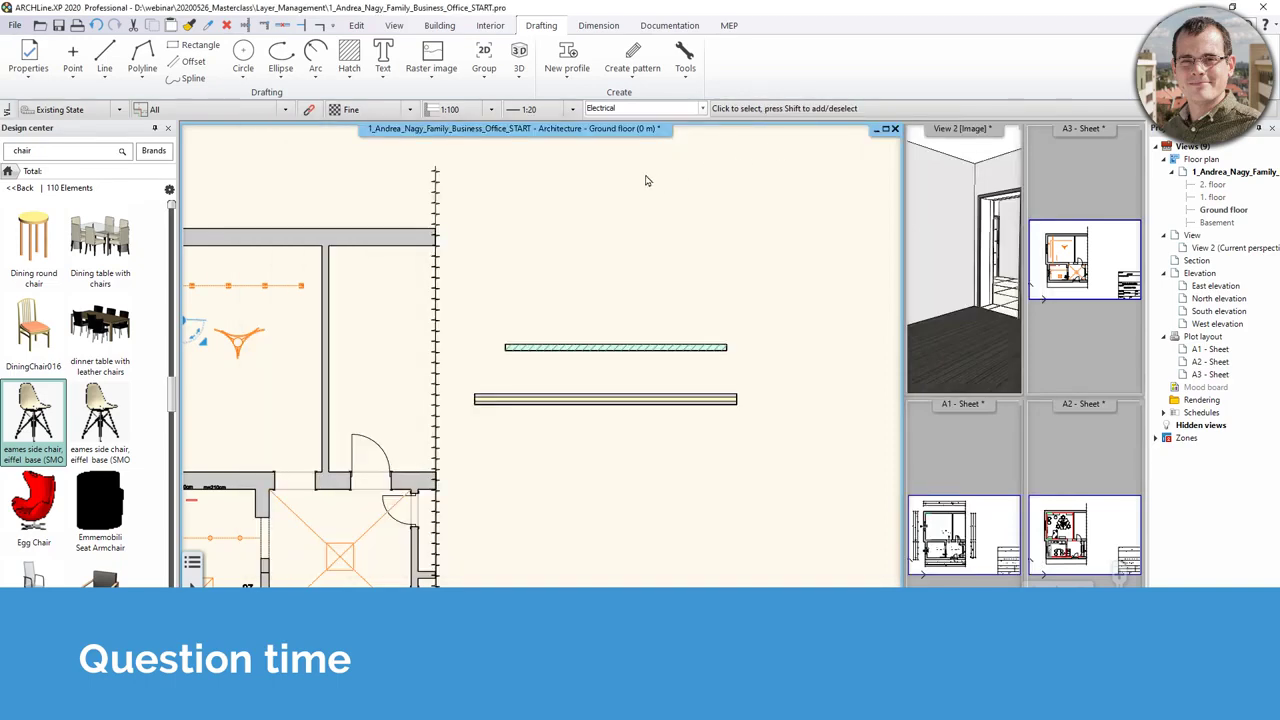
{"action": "scroll", "coordinate": [603, 300], "scroll_direction": "down", "scroll_amount": 2}
{"action": "middle_click_drag", "start_coordinate": [602, 309], "coordinate": [678, 281]}
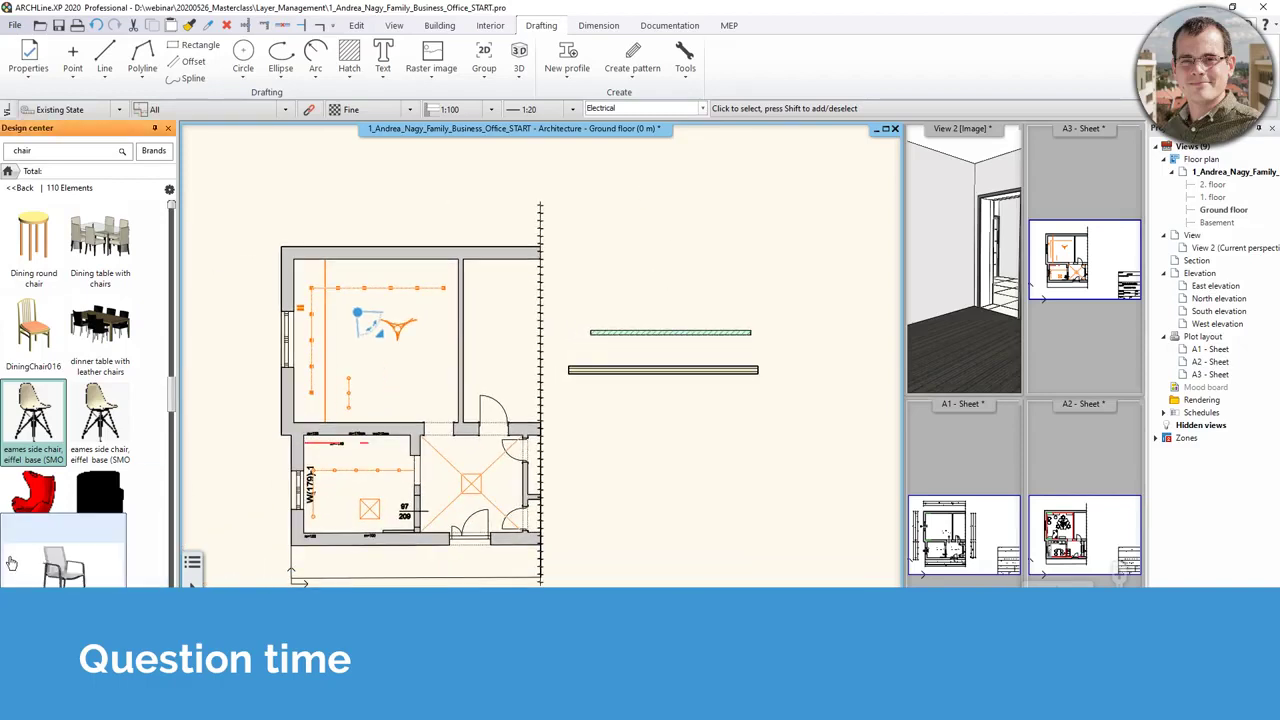
- Switch to the archlinexp.com/webinars page in the browser and find the download links for the webinar files and course guide
{"action": "mouse_move", "coordinate": [5, 555]}
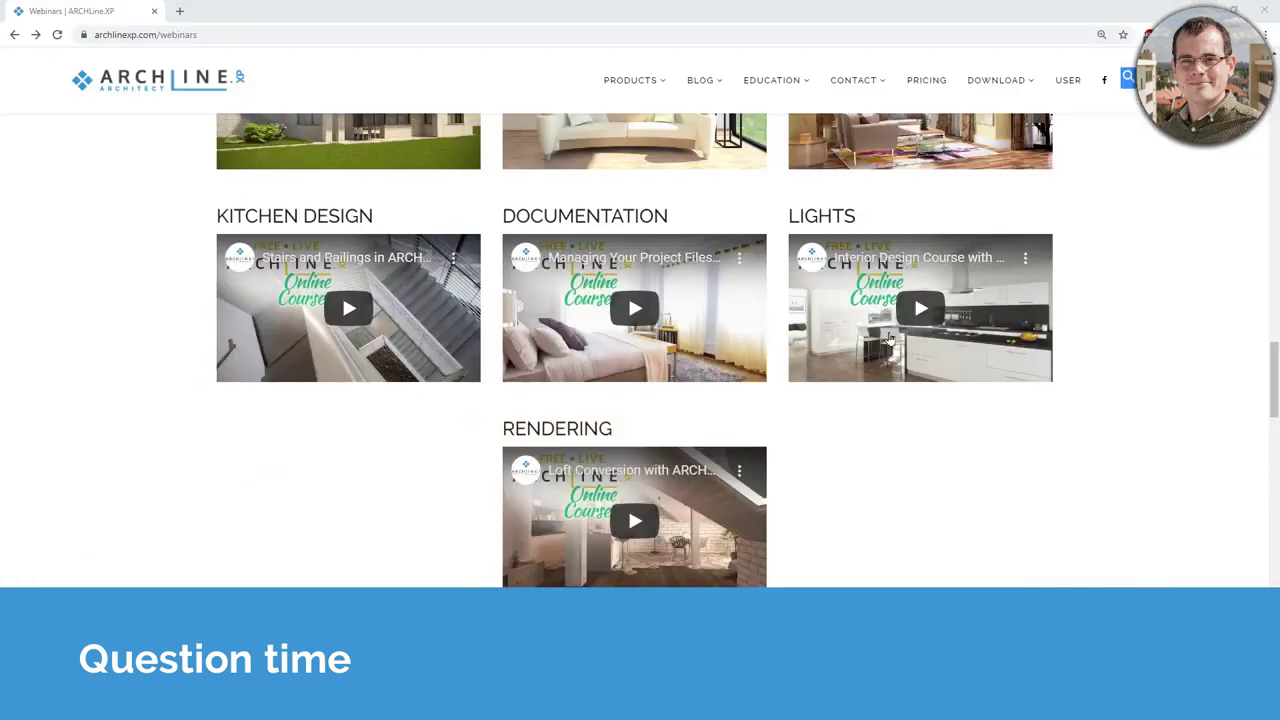
{"action": "scroll", "coordinate": [760, 408], "scroll_direction": "up", "scroll_amount": 10}
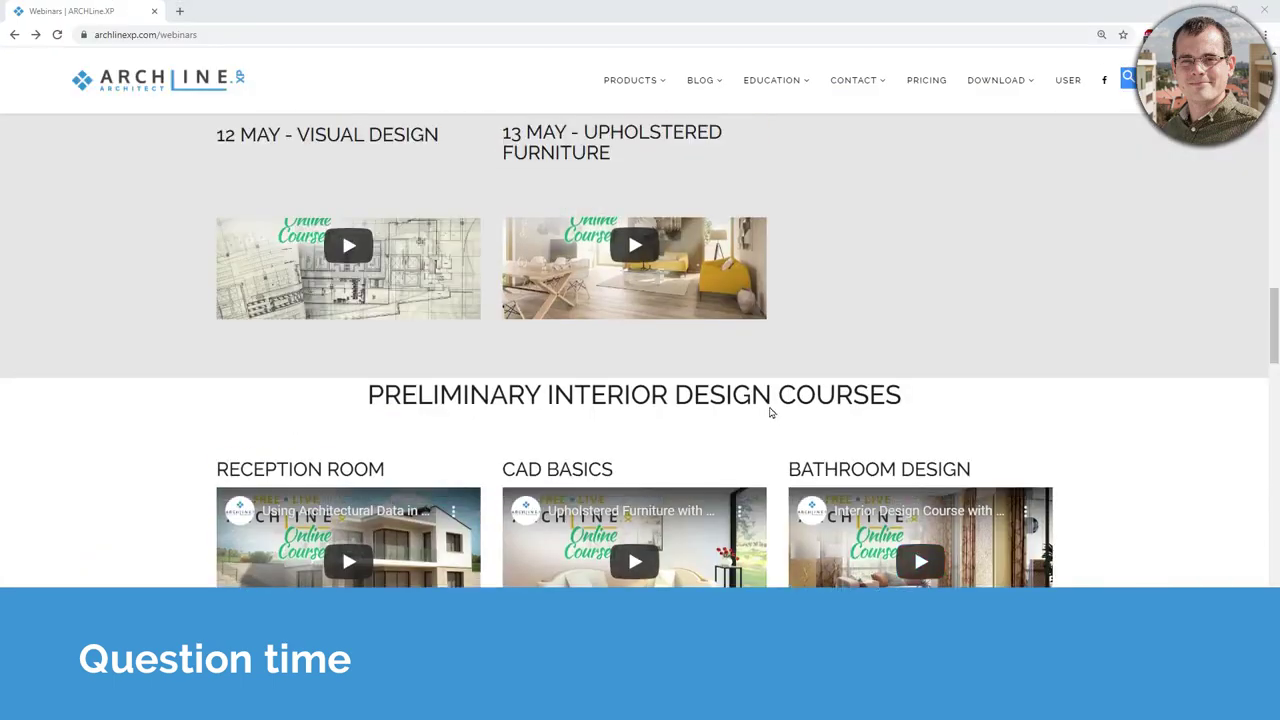
{"action": "scroll", "coordinate": [741, 405], "scroll_direction": "up", "scroll_amount": 8}
{"action": "scroll", "coordinate": [733, 398], "scroll_direction": "down", "scroll_amount": 7}
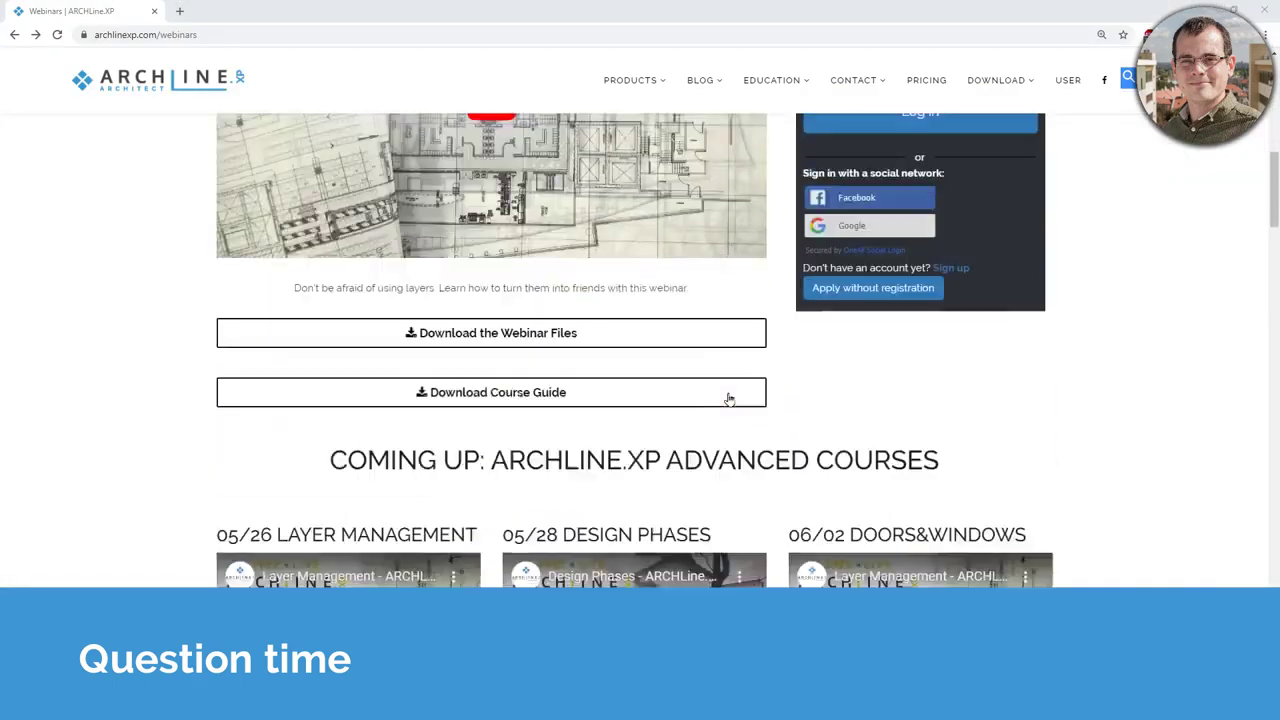